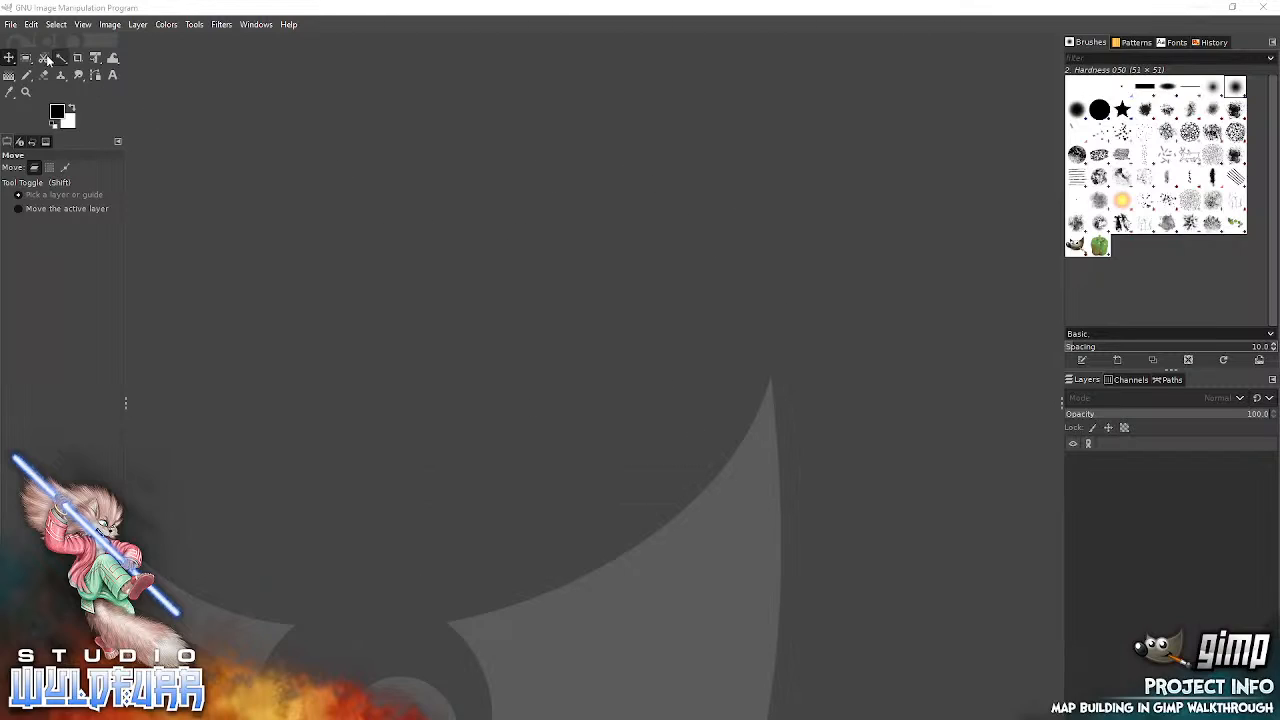
Open the settings for creating a new image and place the dialog mid-canvas.
click(12, 25)
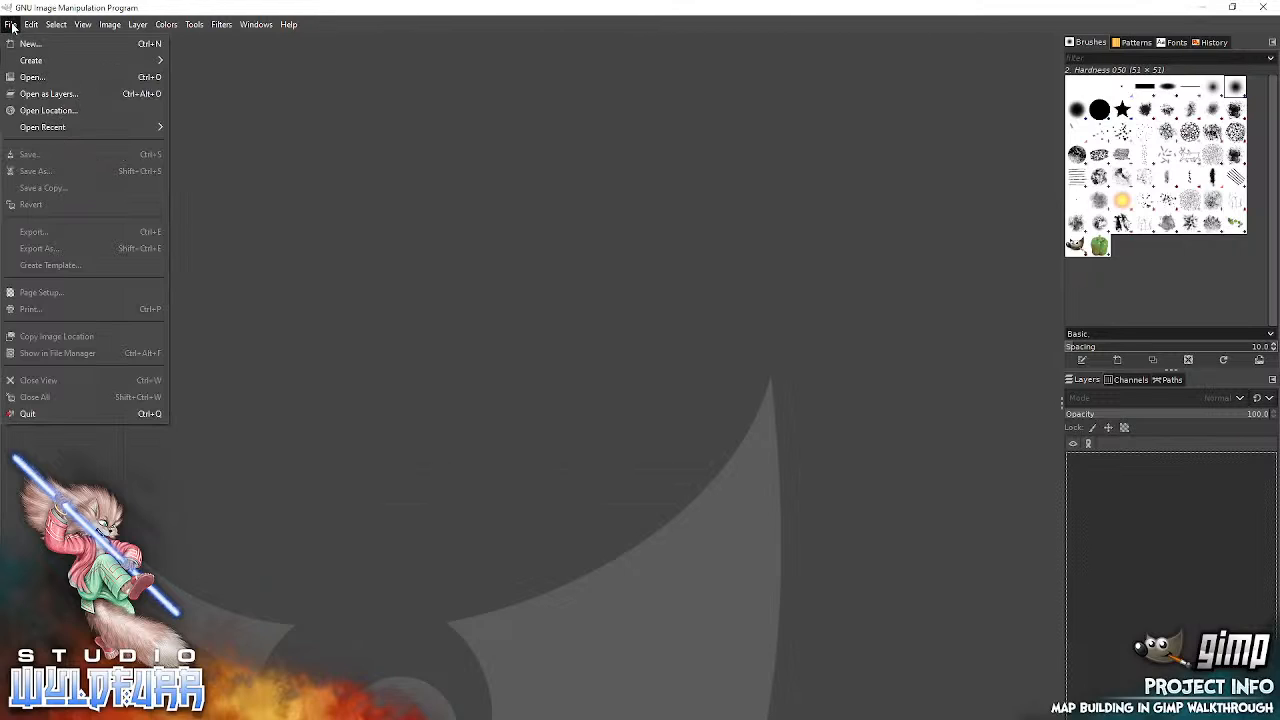
click(31, 45)
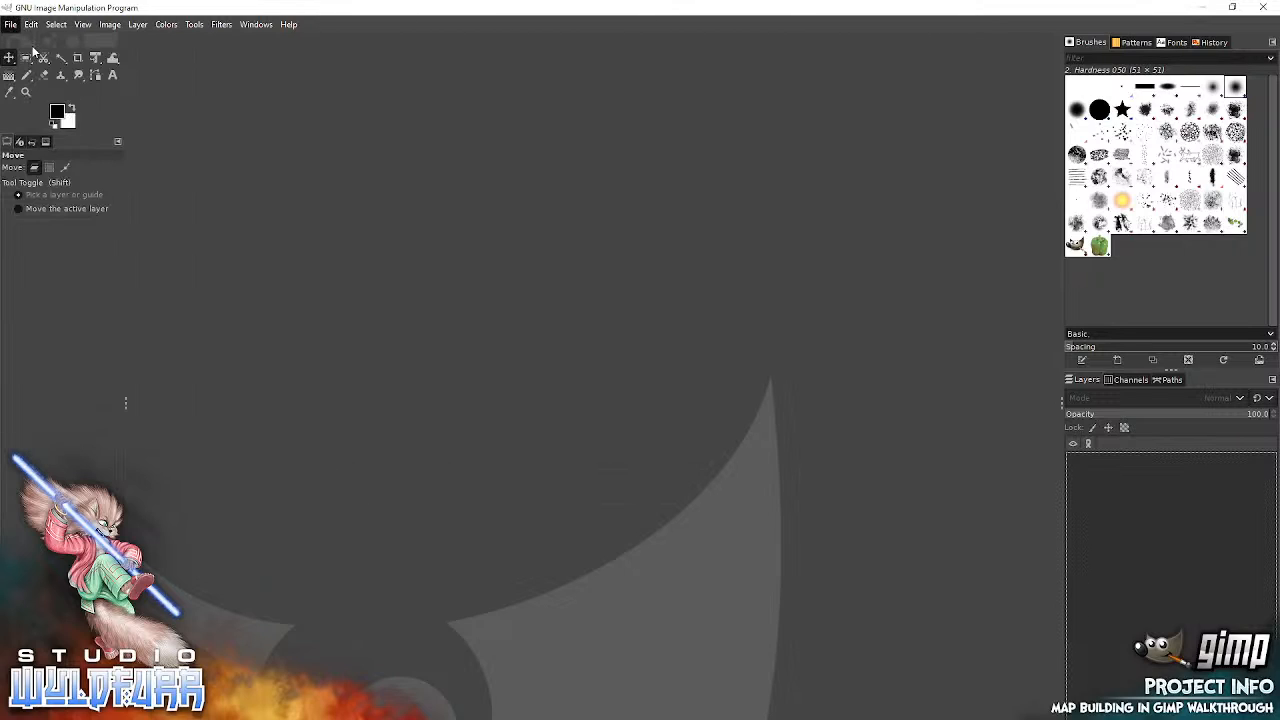
mouse_move(152, 13)
mouse_down()
mouse_move(272, 94)
mouse_move(651, 277)
mouse_move(617, 290)
mouse_up()
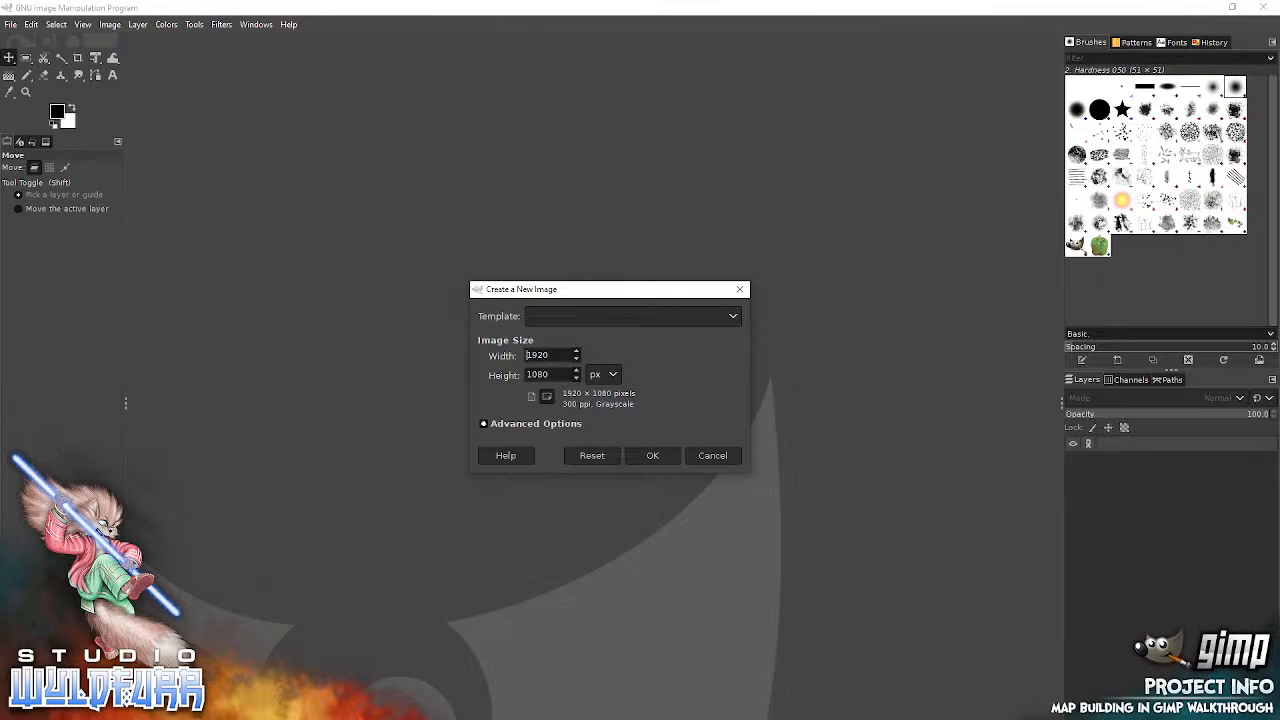
Switch to Calculator and multiply 180 by 10 to work out the pixel size of the map.
click(125, 716)
text(cal)
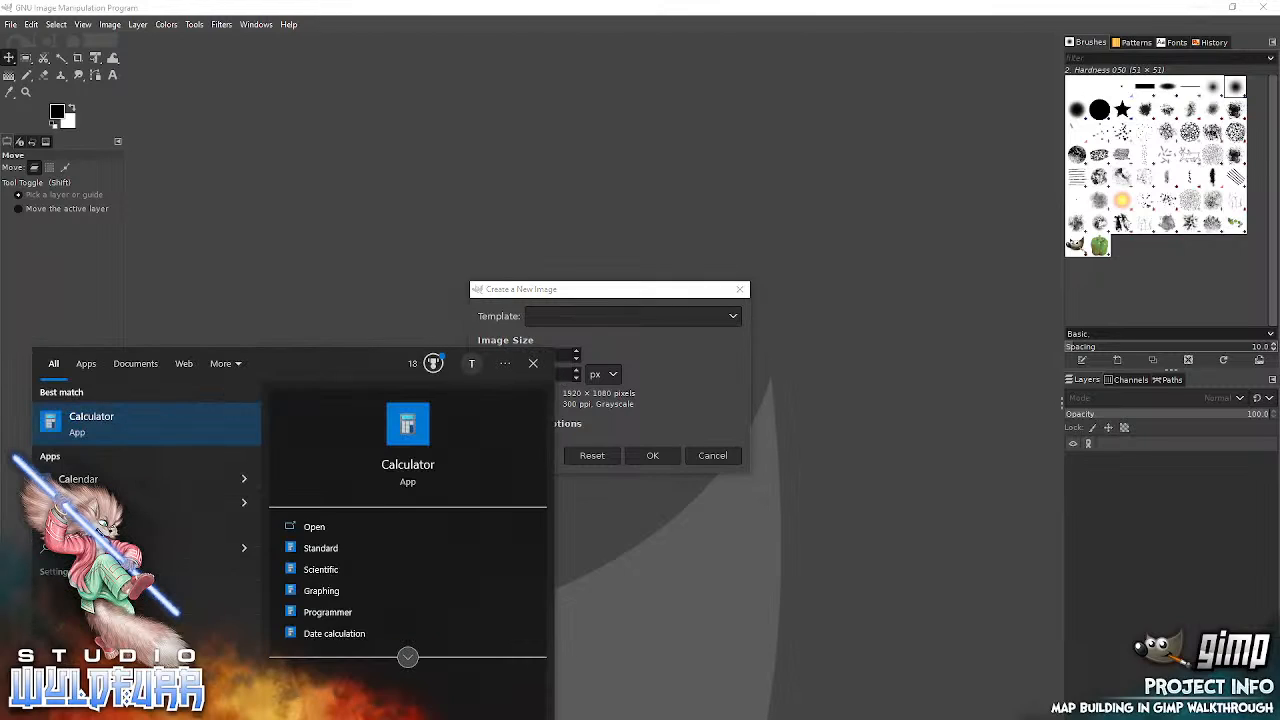
click(128, 419)
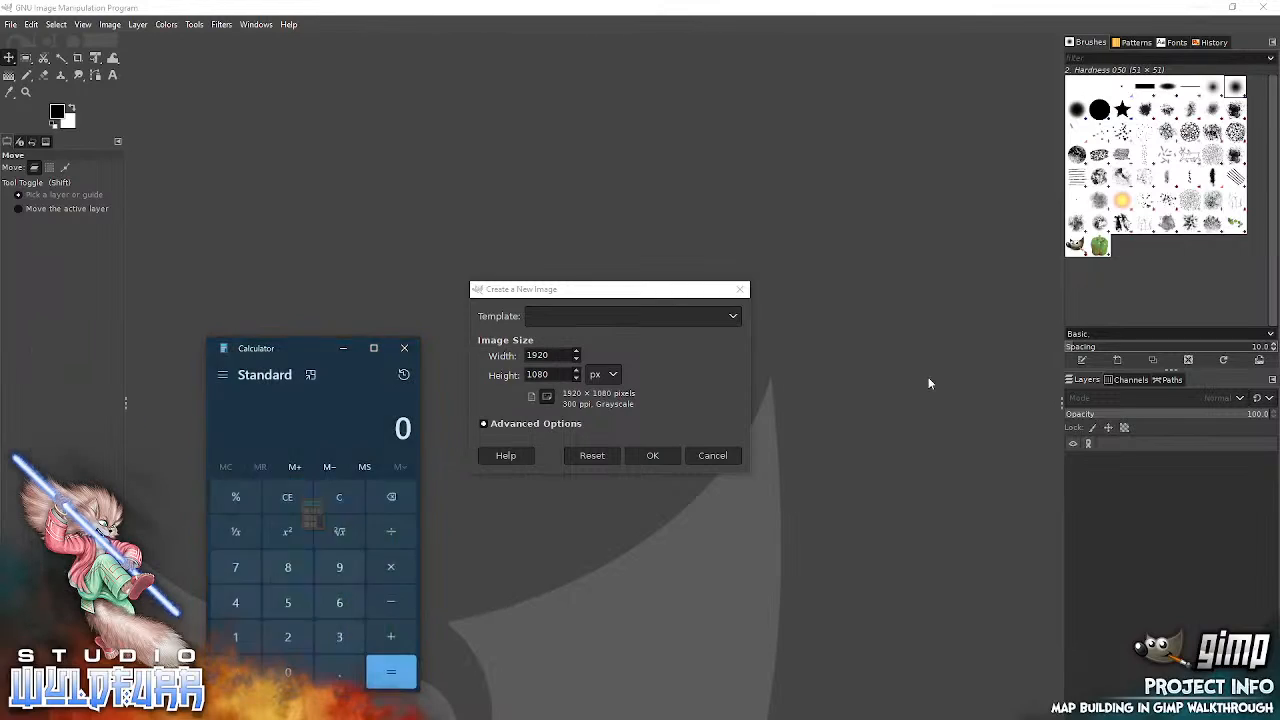
click(236, 632)
click(287, 567)
click(287, 672)
click(391, 566)
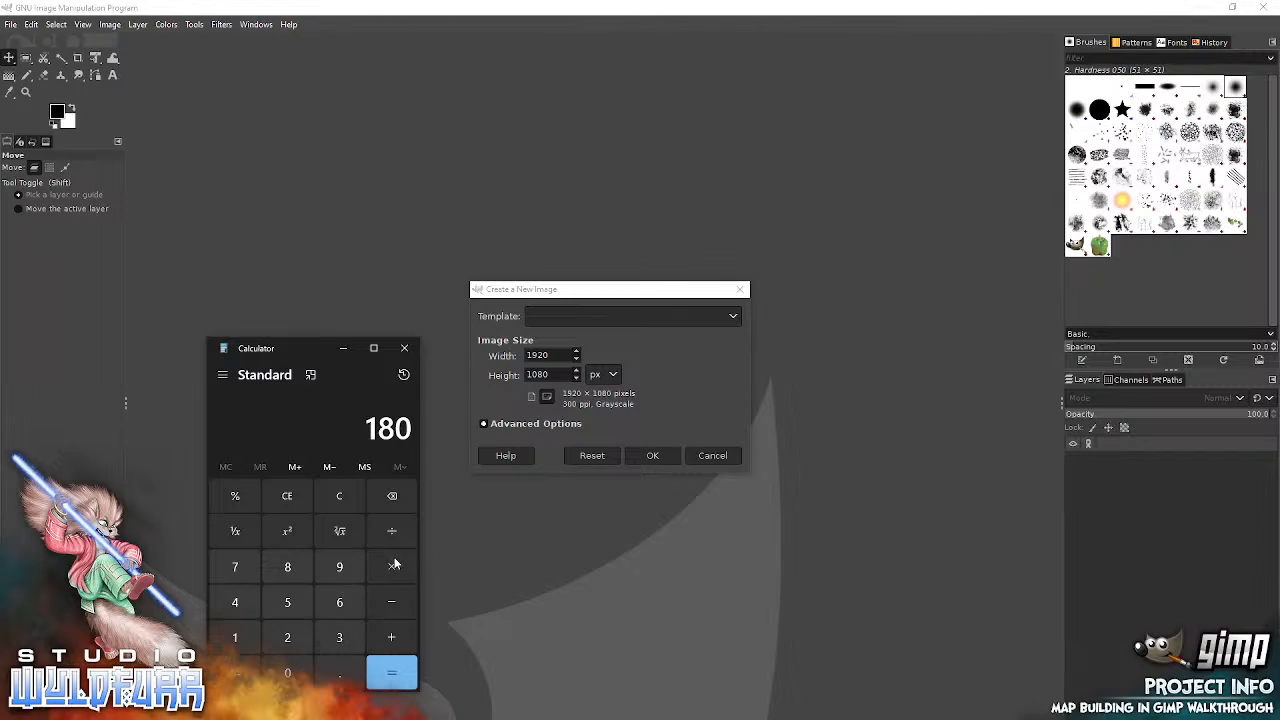
click(236, 640)
click(287, 672)
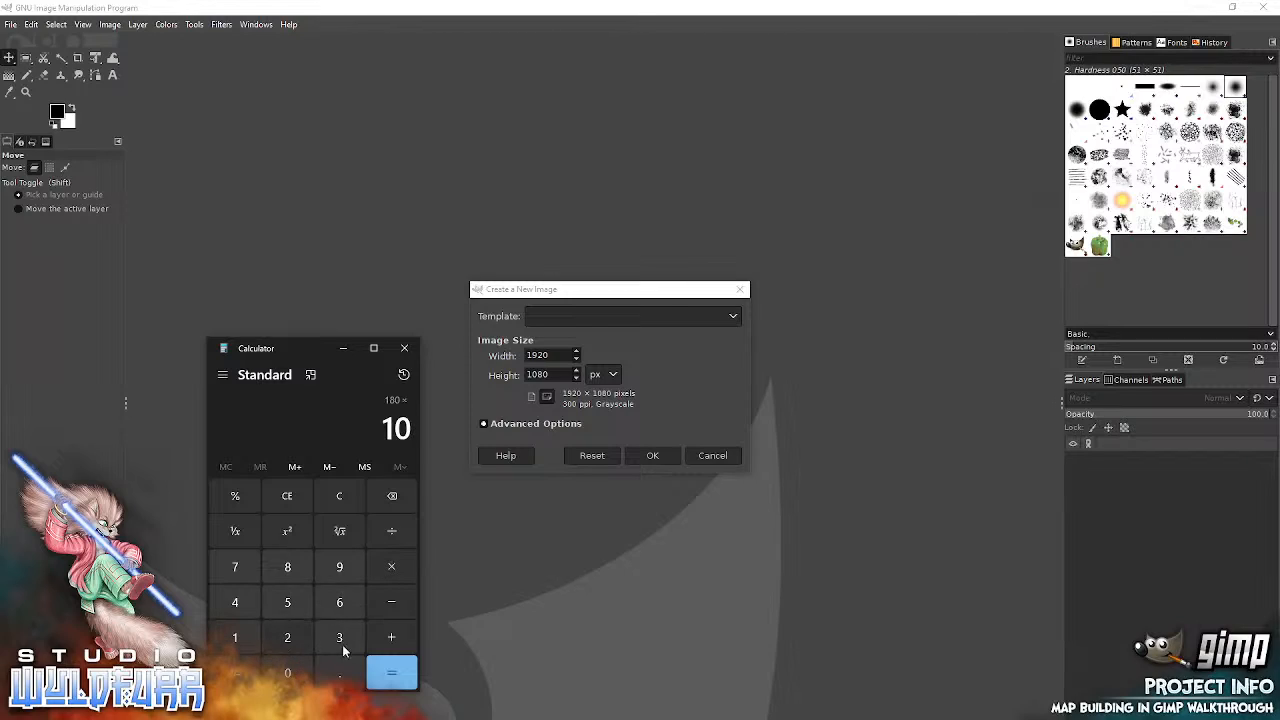
click(383, 683)
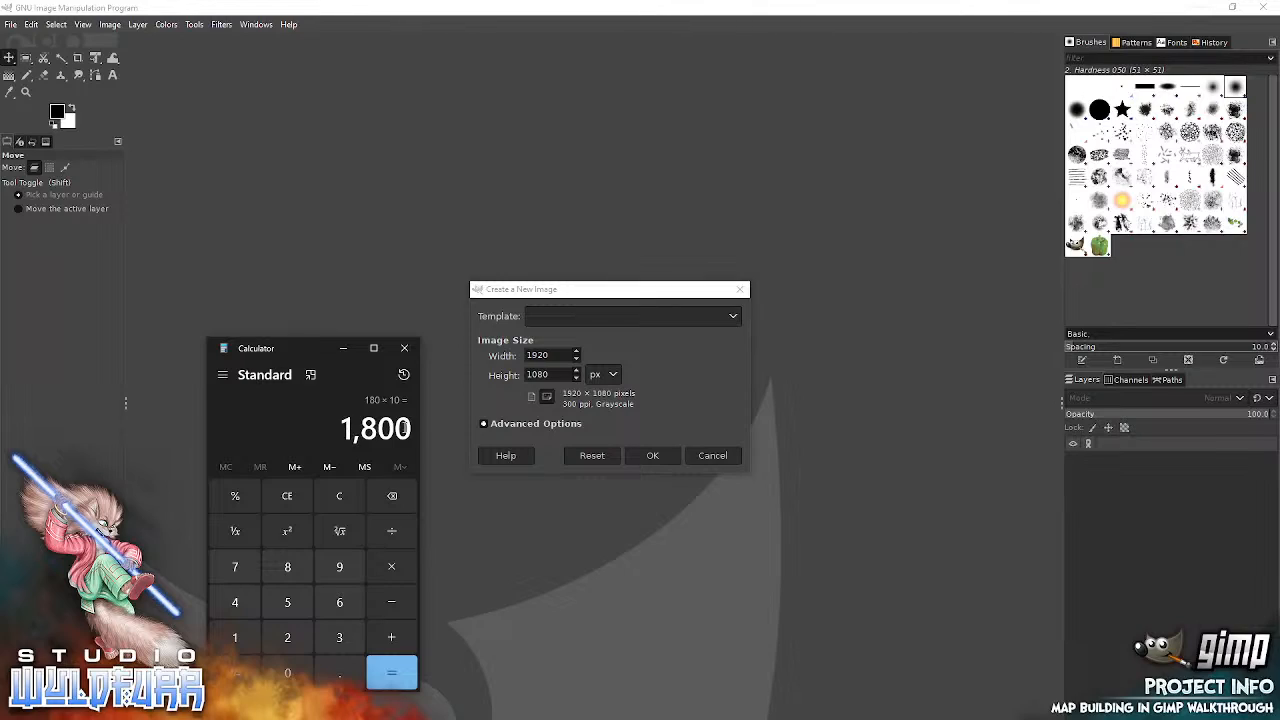
Set the new image's width and height to 1800 px each and close Calculator.
drag(549, 353, 471, 354)
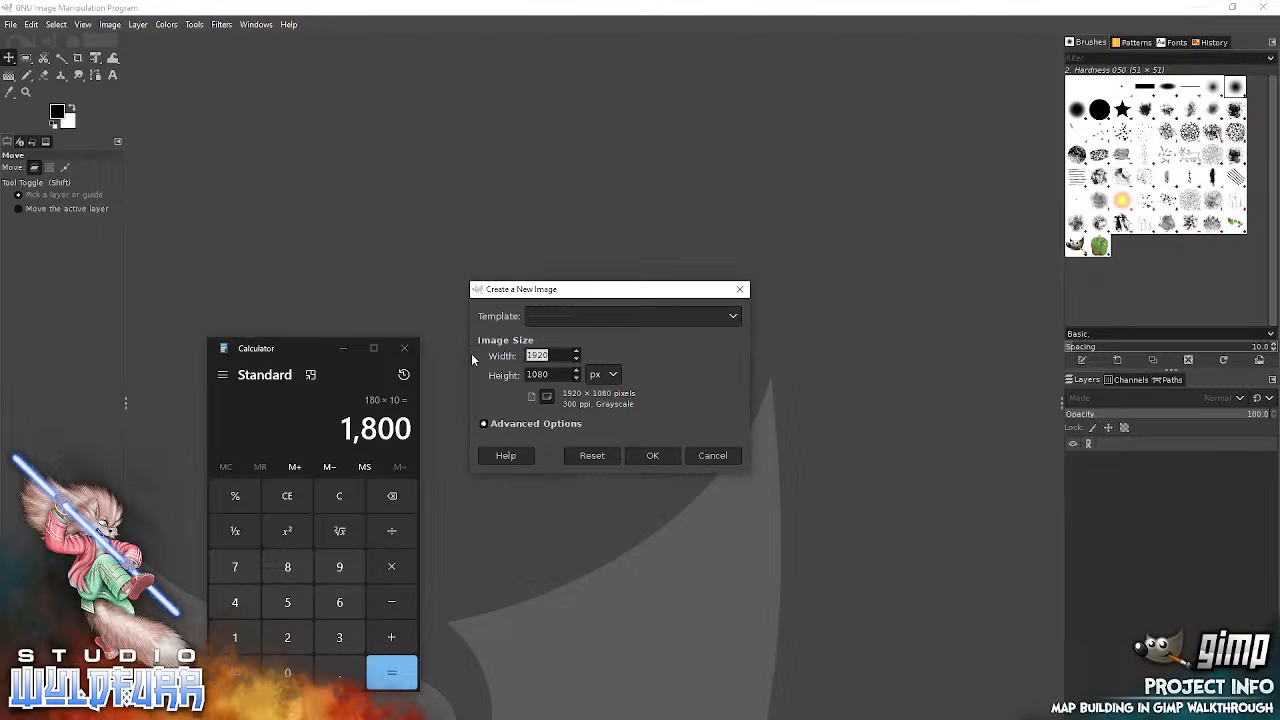
text(1800)
drag(552, 375, 508, 372)
click(405, 349)
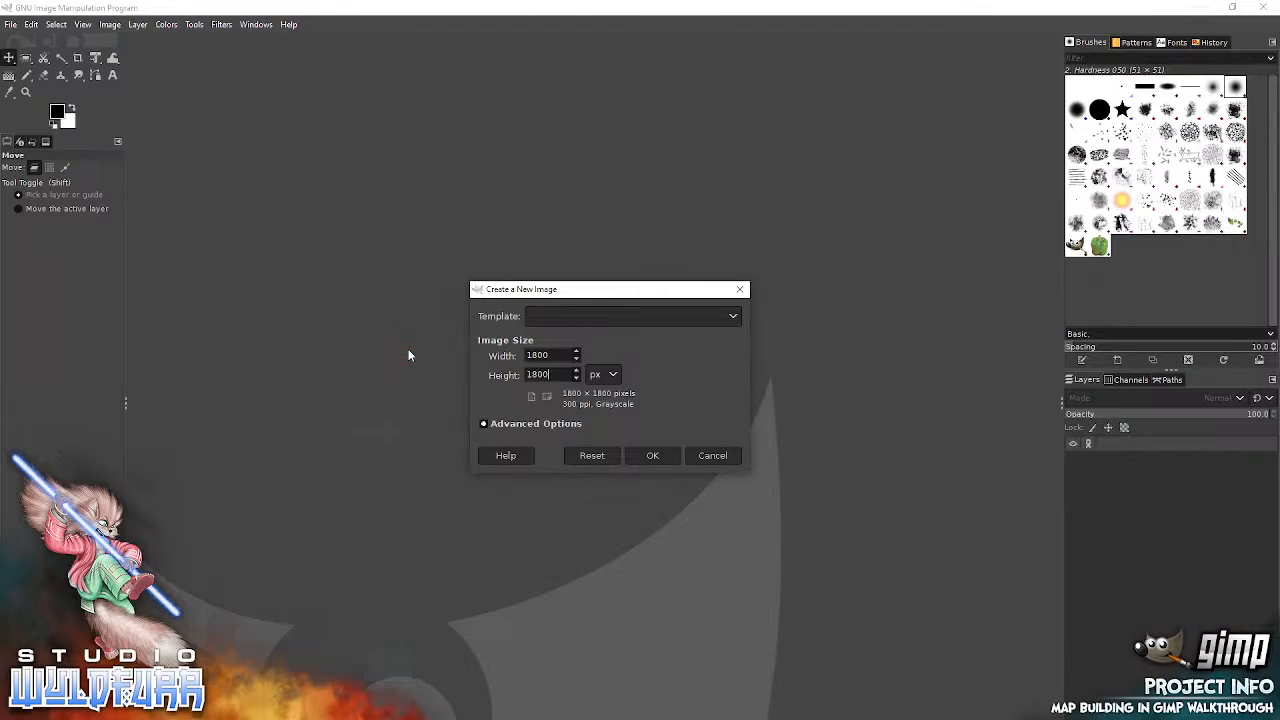
Create the new image with a resolution of 72 pixels/in and the RGB color space.
click(497, 424)
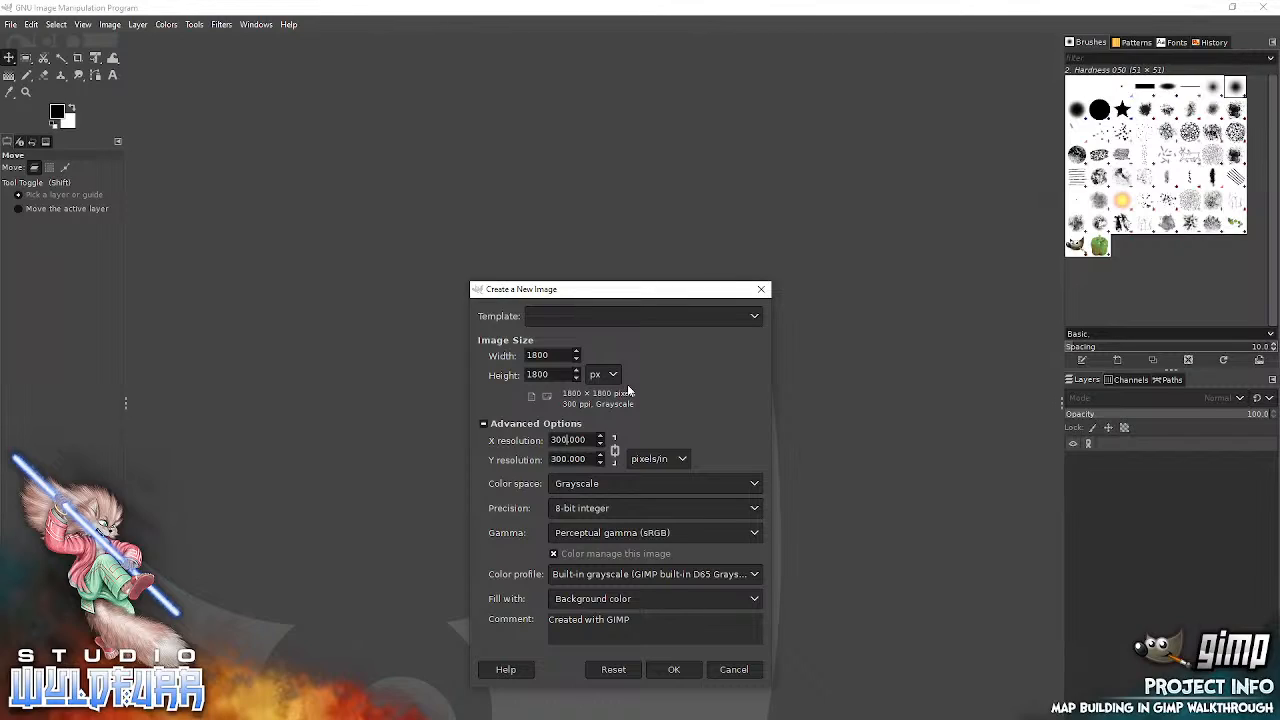
key(shift+Home)
text(72)
key(Tab)
click(578, 483)
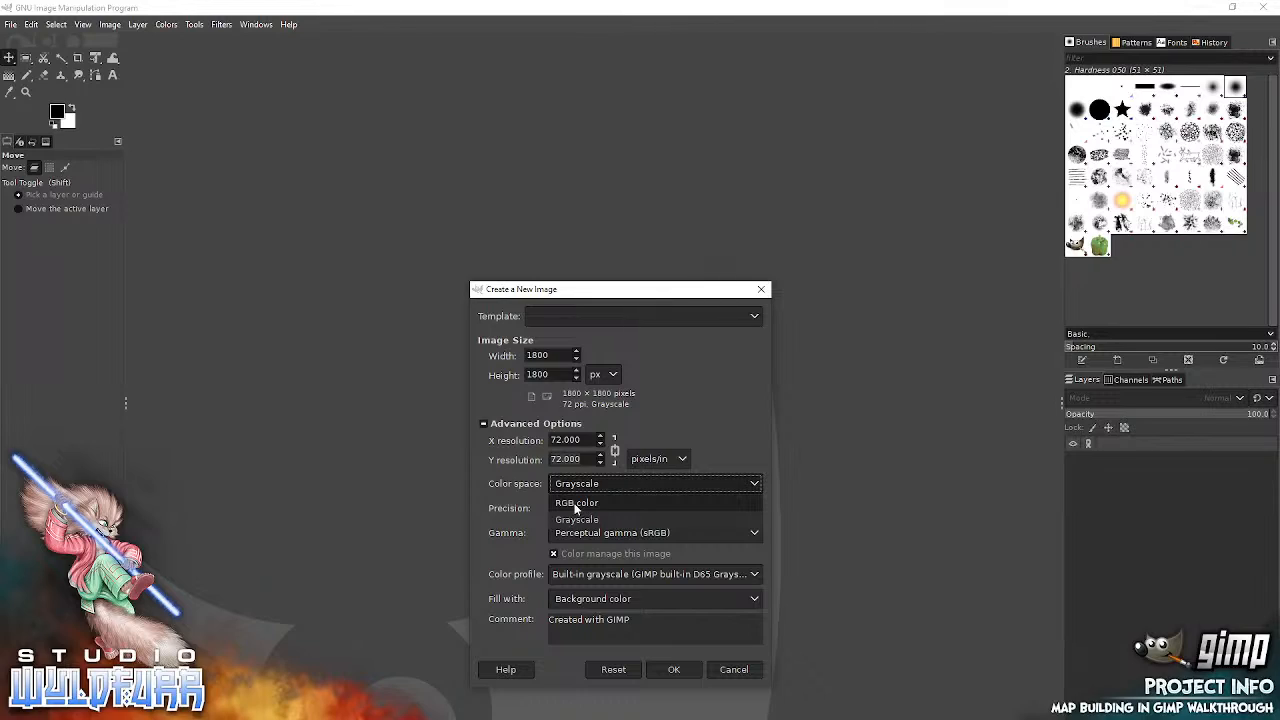
click(573, 505)
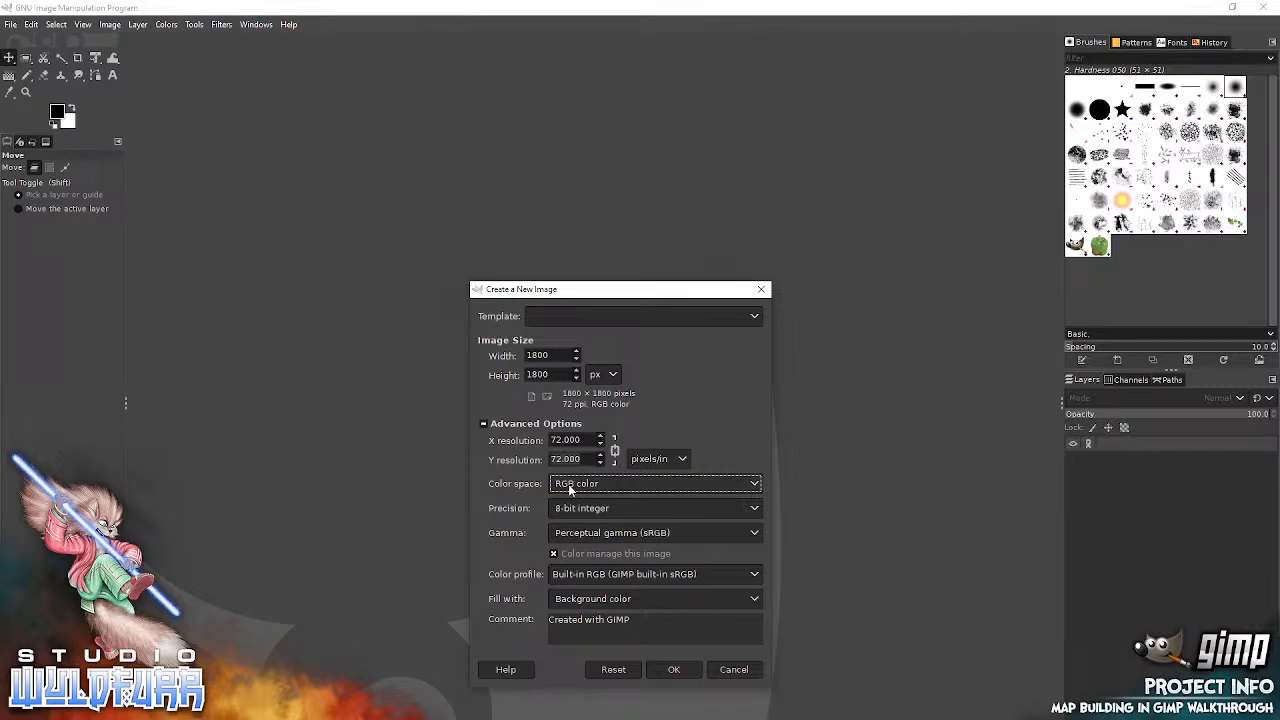
click(672, 669)
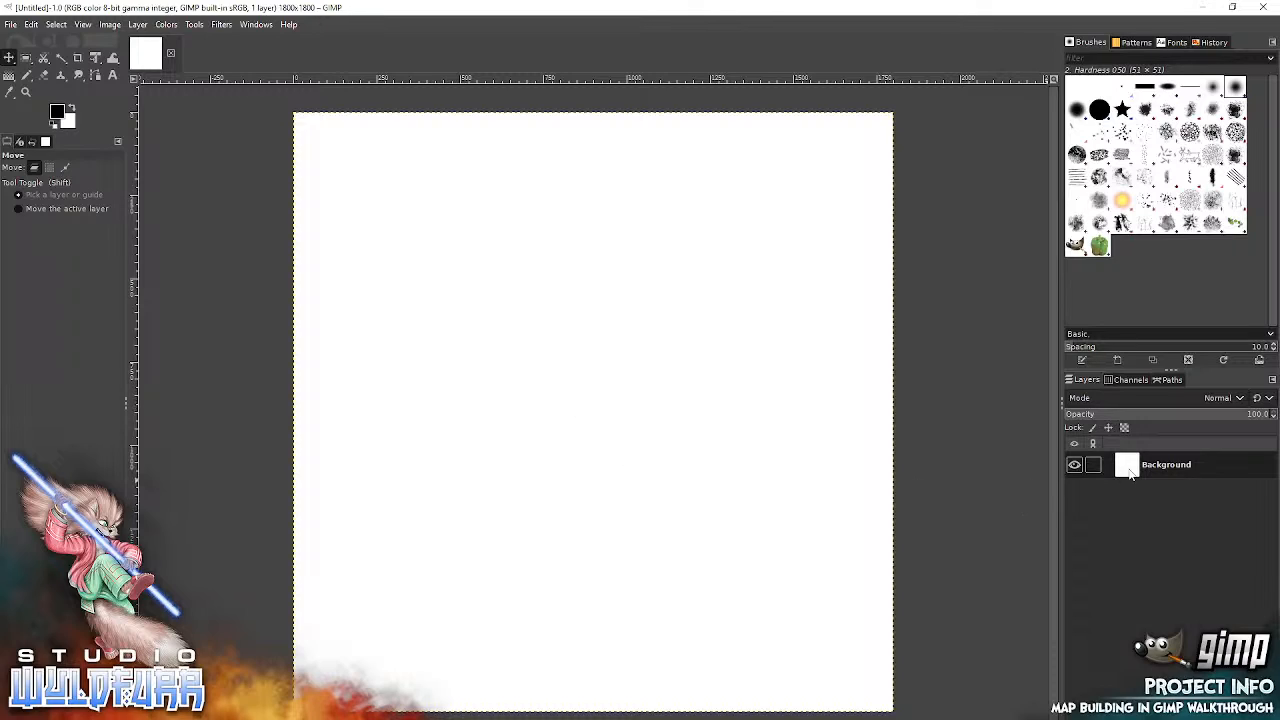
Restore the GIMP window from full size, then move and enlarge it until the layer controls below the layer list are reachable.
click(1079, 381)
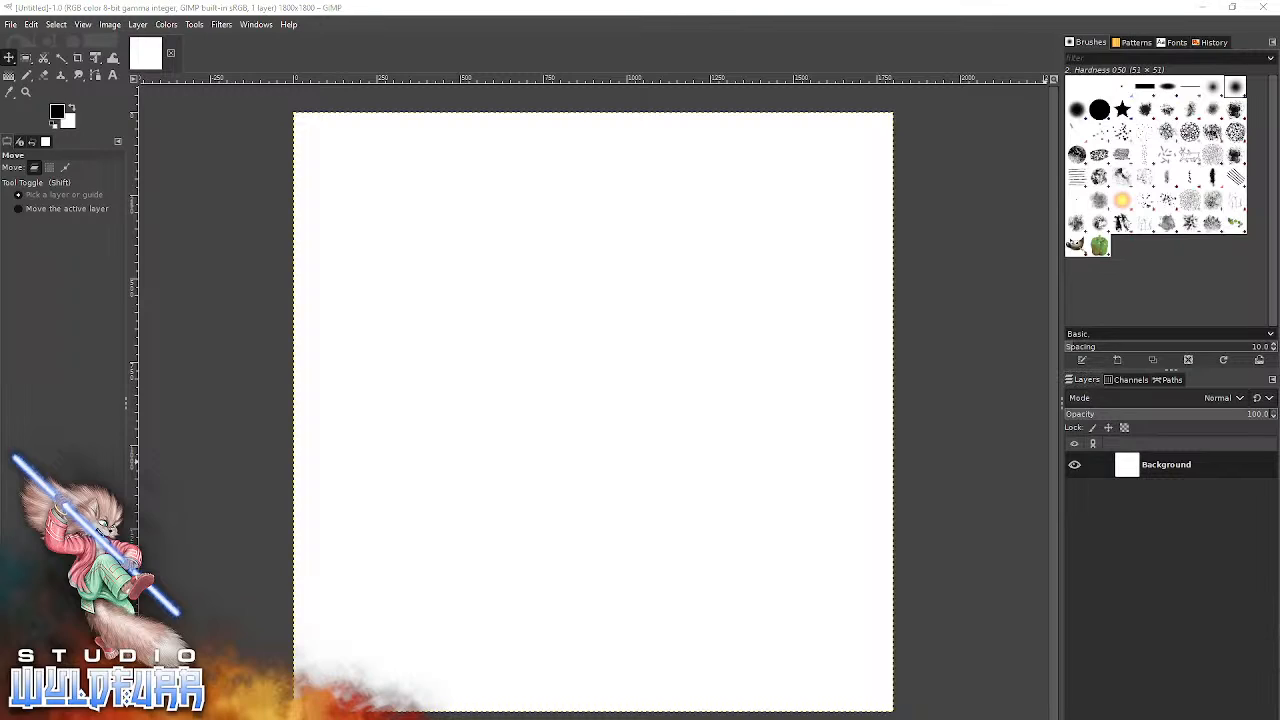
click(1232, 7)
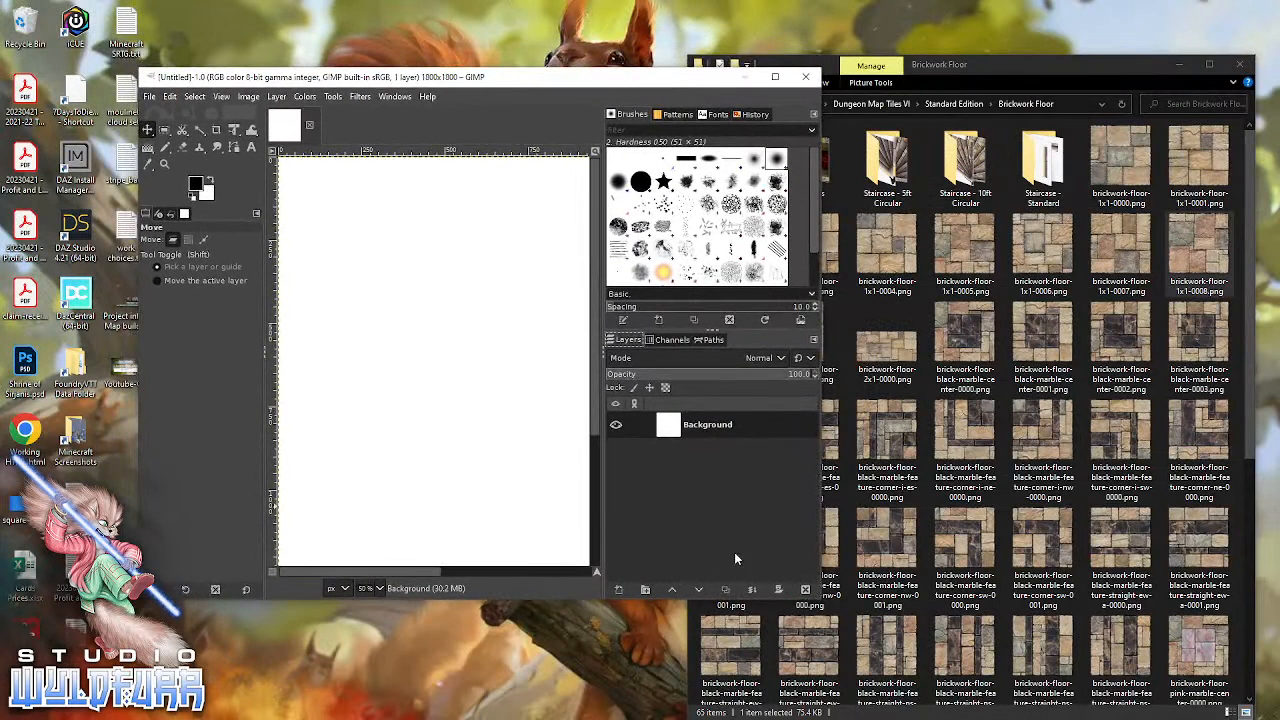
drag(503, 82, 380, 17)
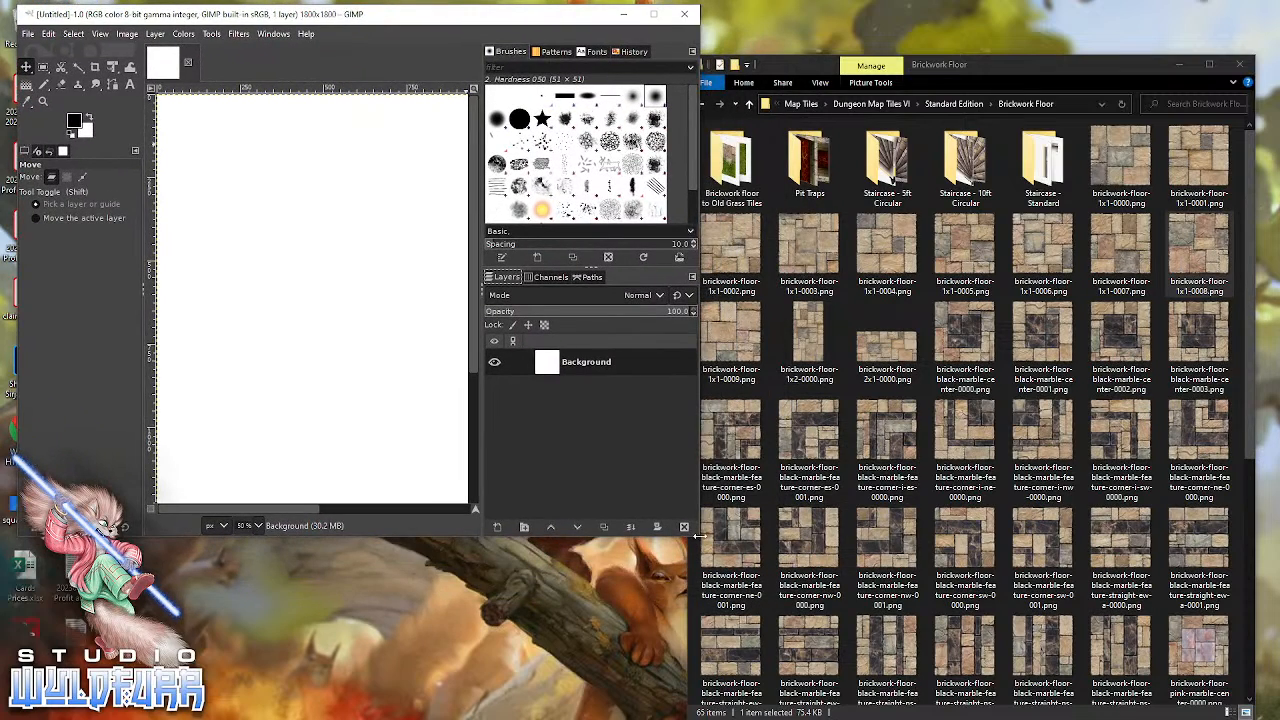
drag(700, 537, 1268, 714)
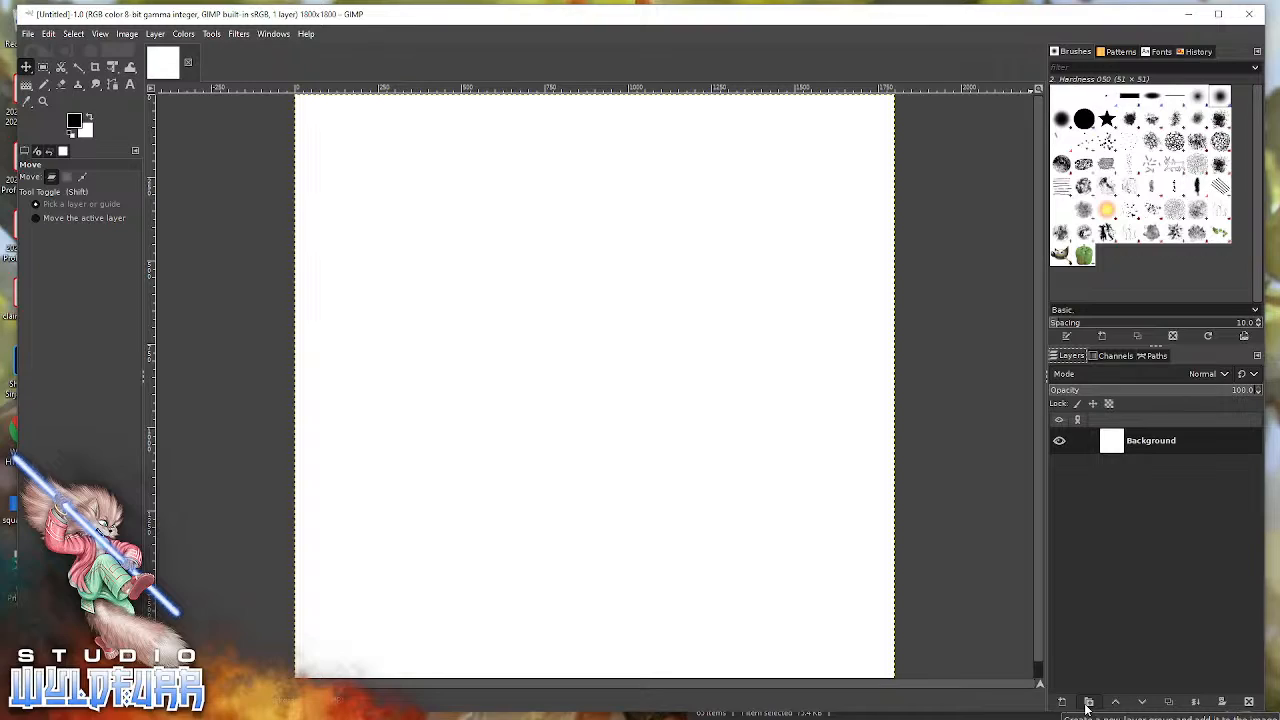
Create four layer groups above the Background layer and un-nest them so they all sit at the top level.
click(1087, 703)
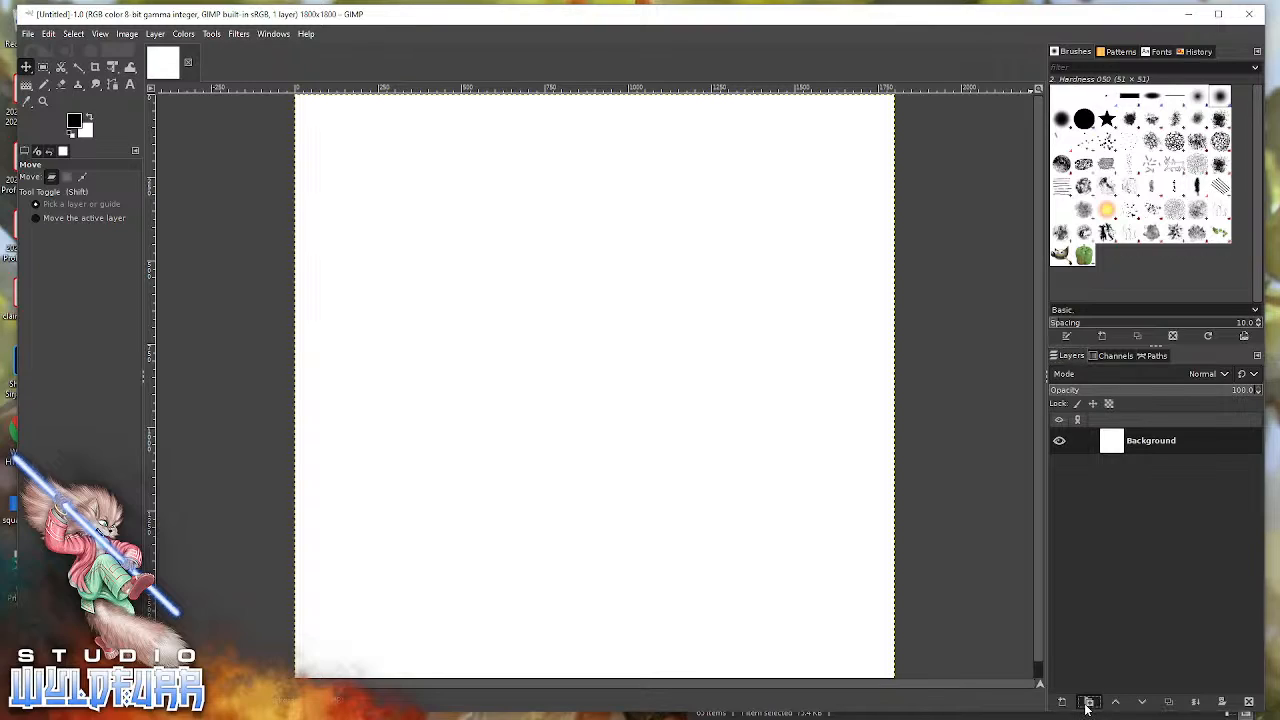
click(1087, 703)
click(1087, 703)
click(1087, 703)
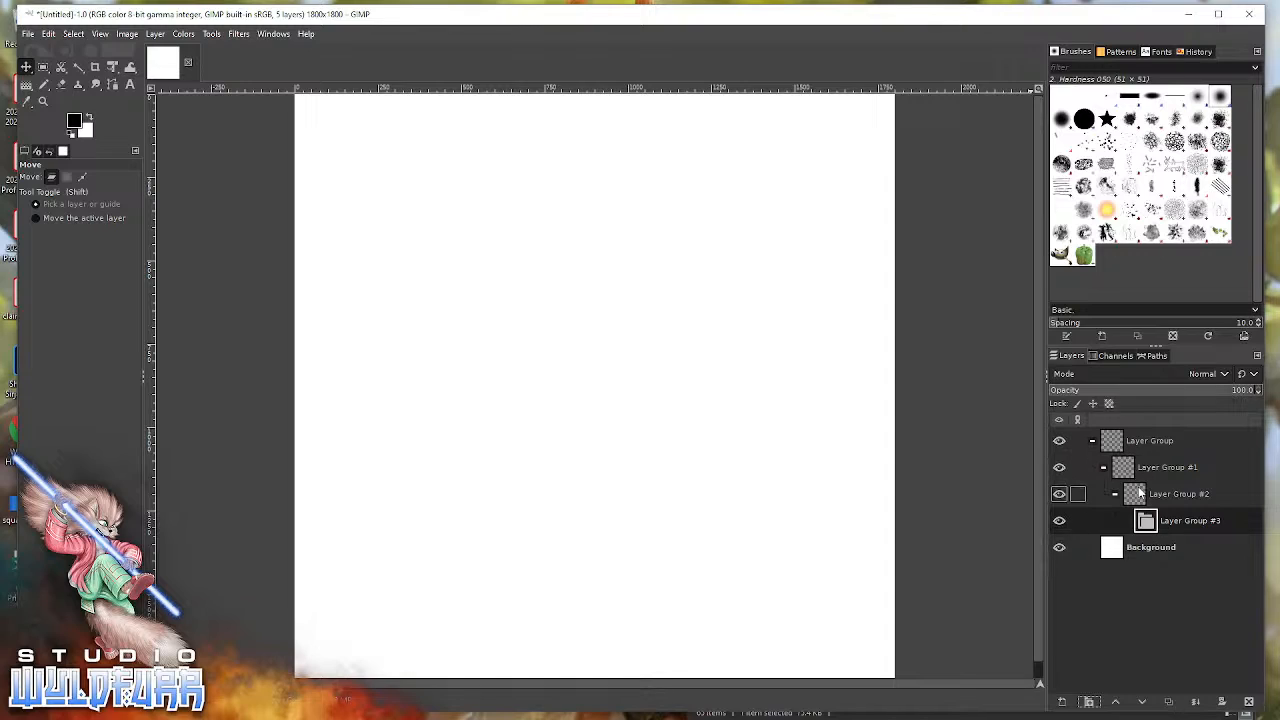
drag(1146, 521, 1180, 438)
drag(1143, 524, 1180, 438)
drag(1123, 521, 1143, 441)
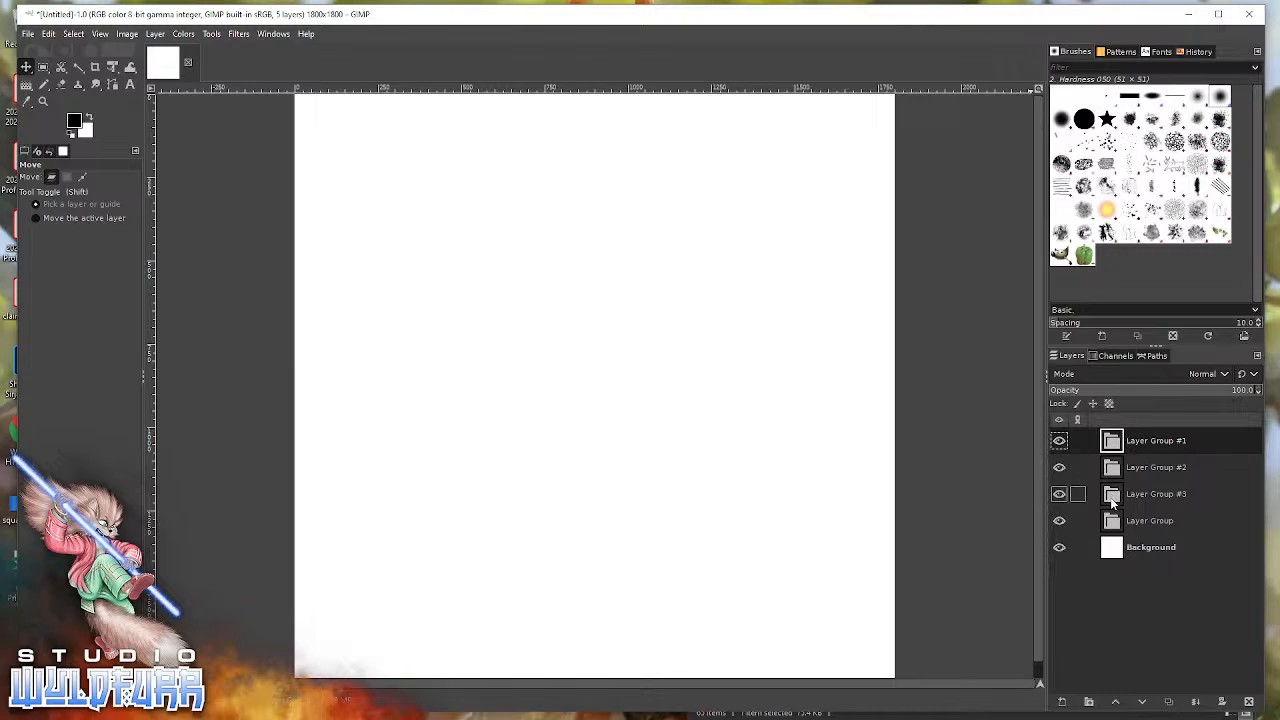
Rename the lowest layer group to Ground and the one directly above it to Floor.
double_click(1140, 521)
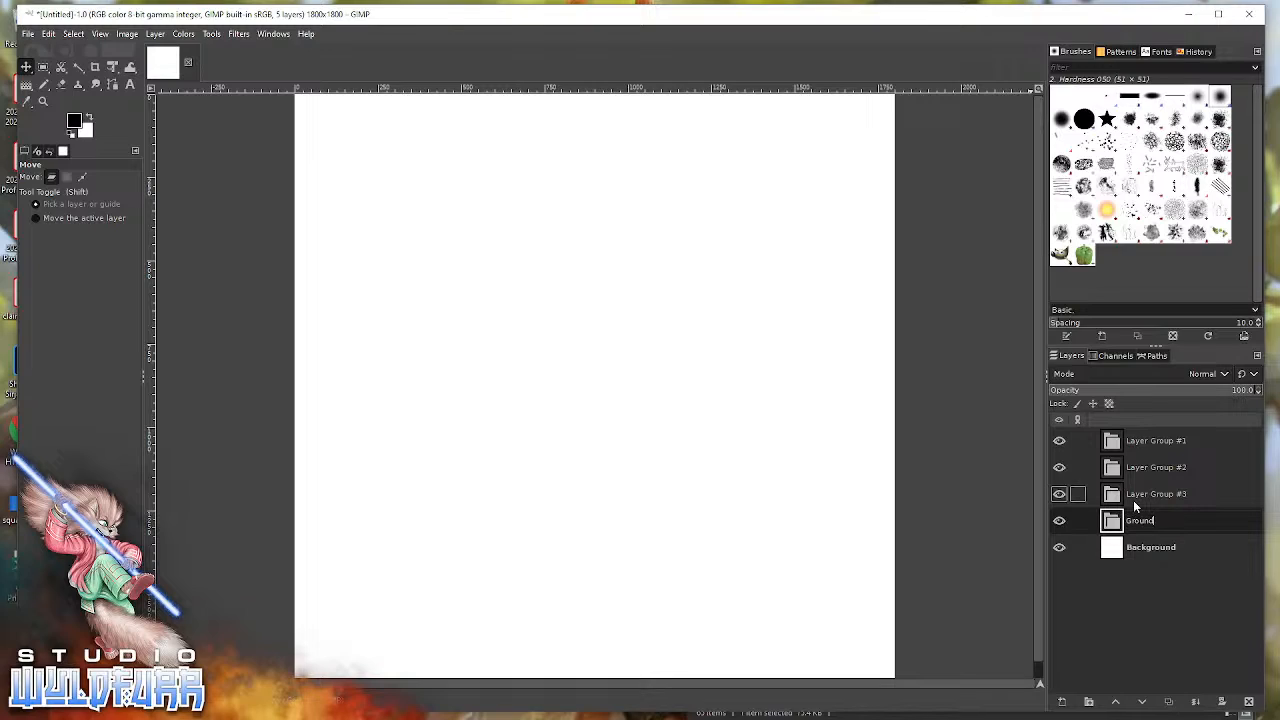
click(1133, 500)
double_click(1131, 498)
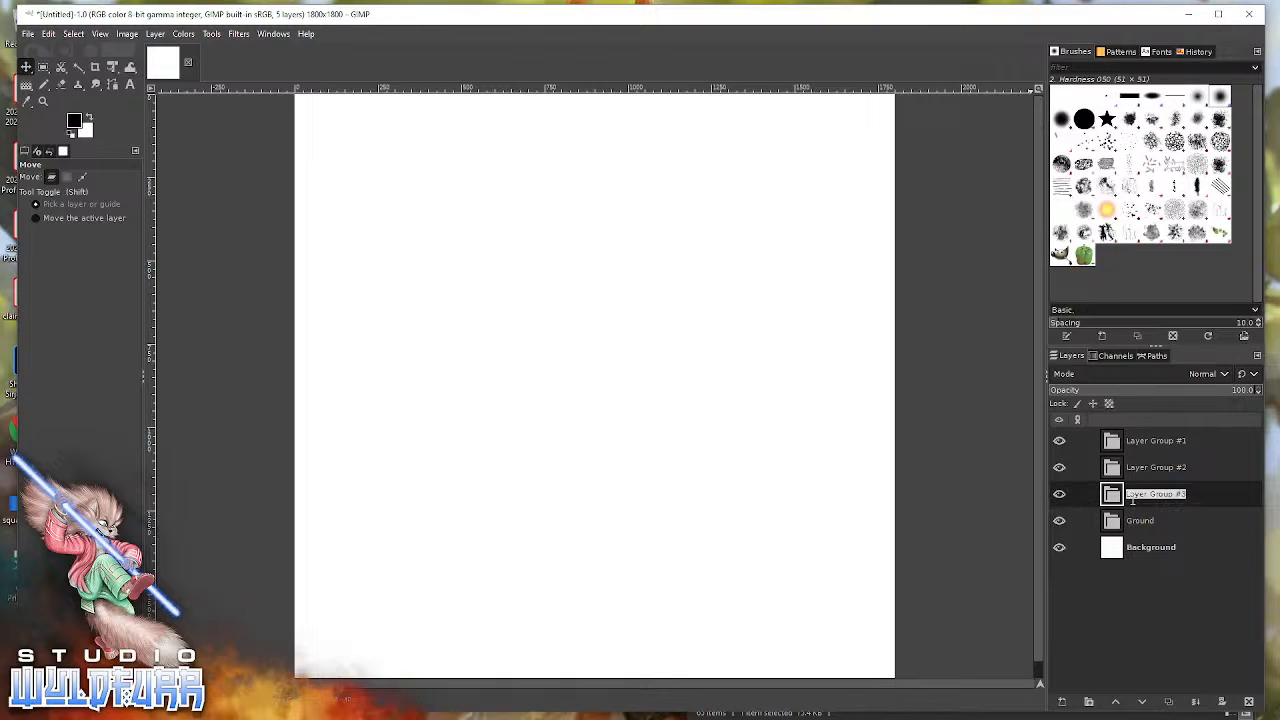
text(Floor)
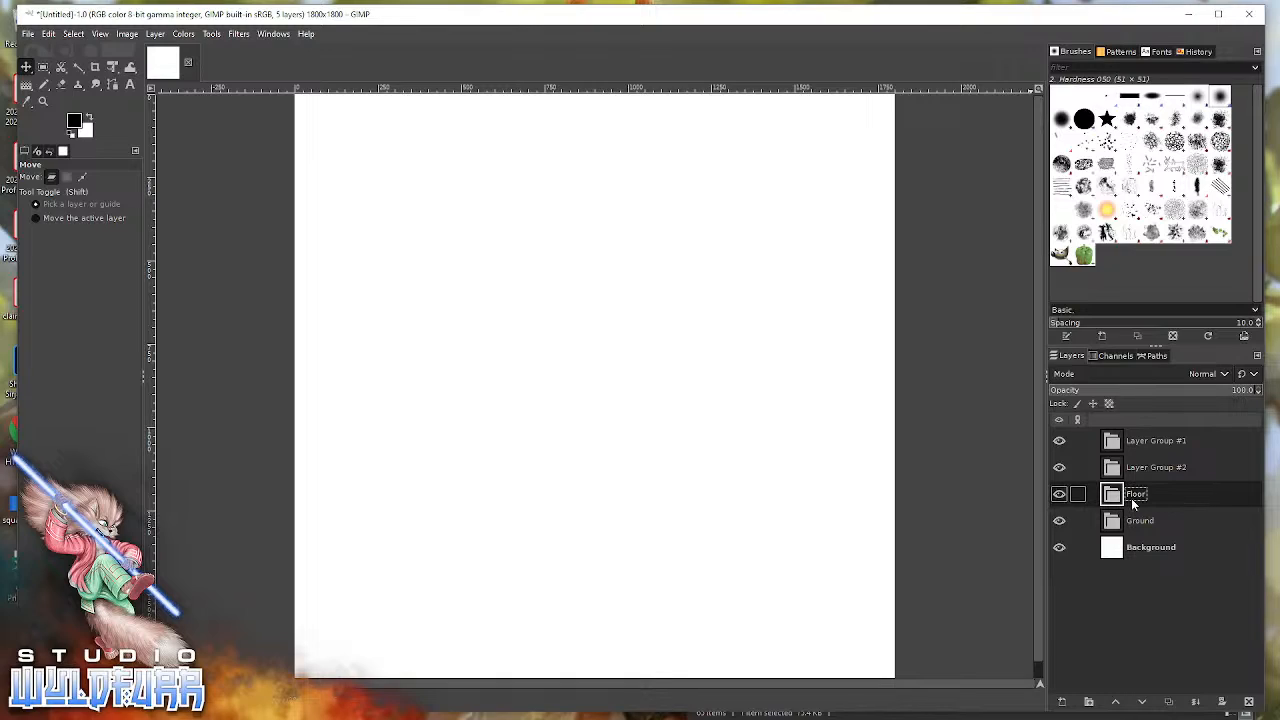
Rename the layer group above Floor to Walls and the topmost group to Props and Objects.
click(1131, 467)
double_click(1131, 467)
text(Walls)
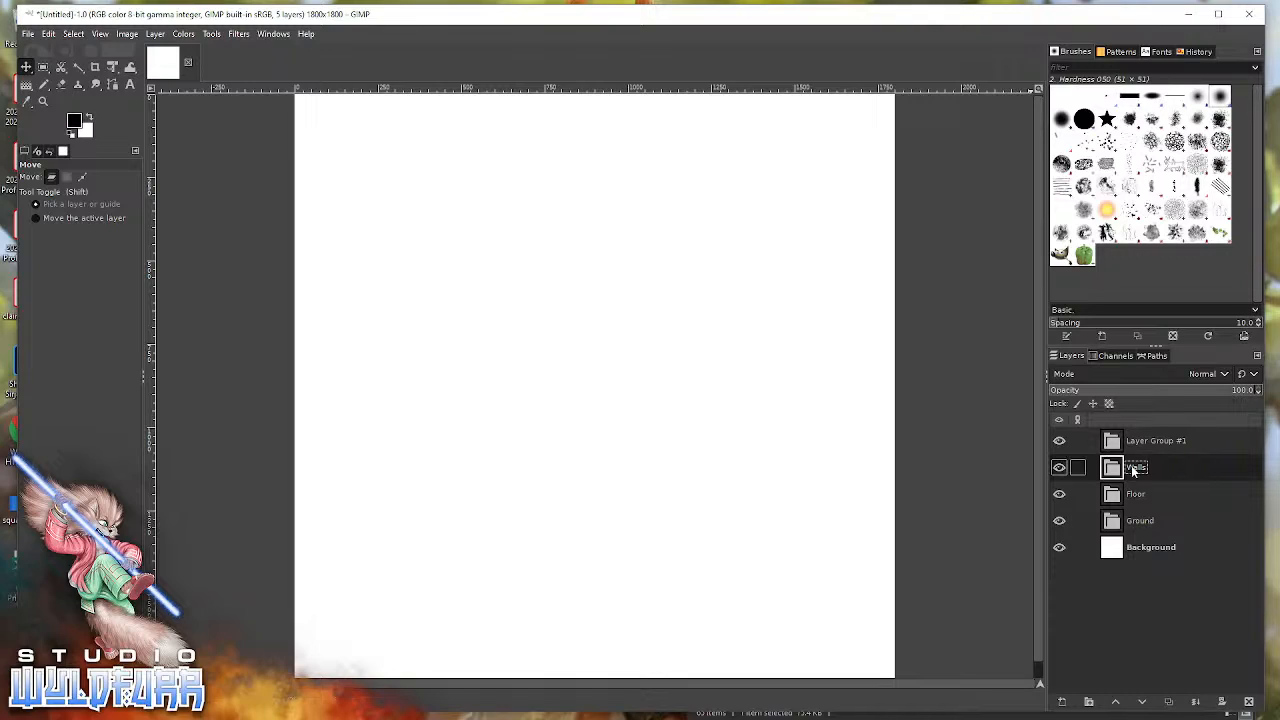
double_click(1137, 441)
text(Props and Objects)
key(Return)
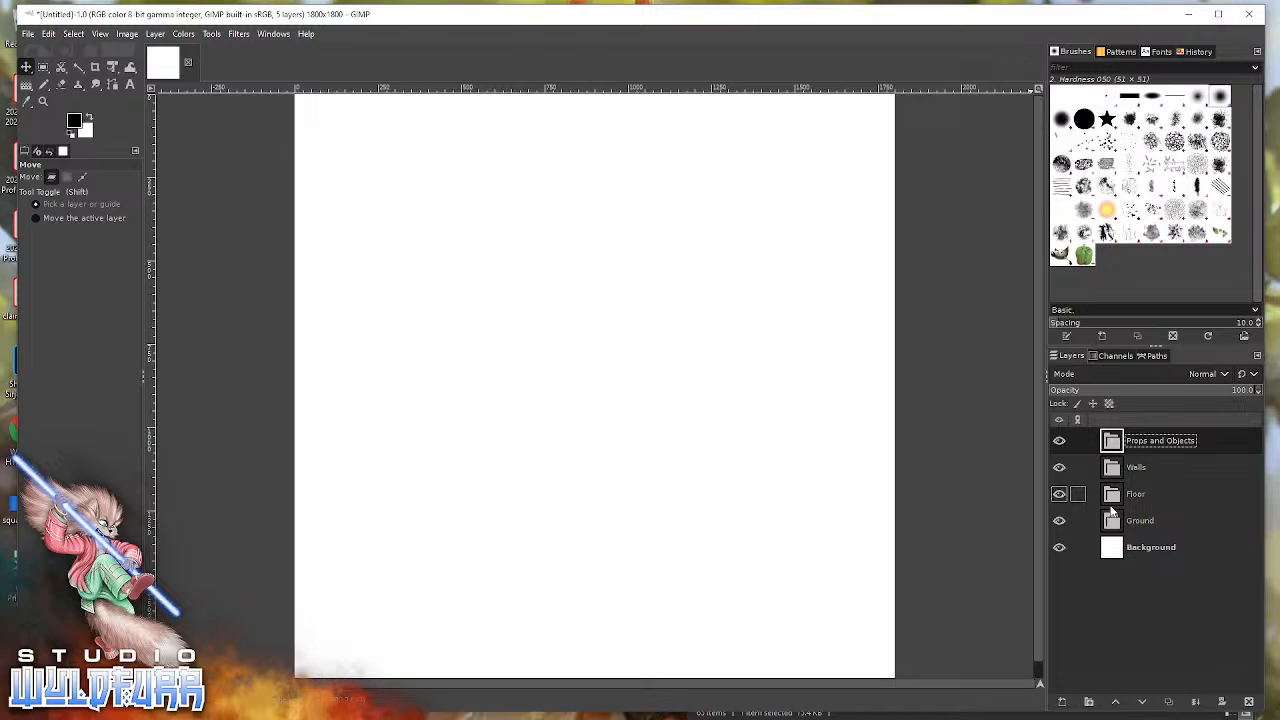
In the maximized window, show the grid over the image and enable snapping to the grid.
click(1219, 15)
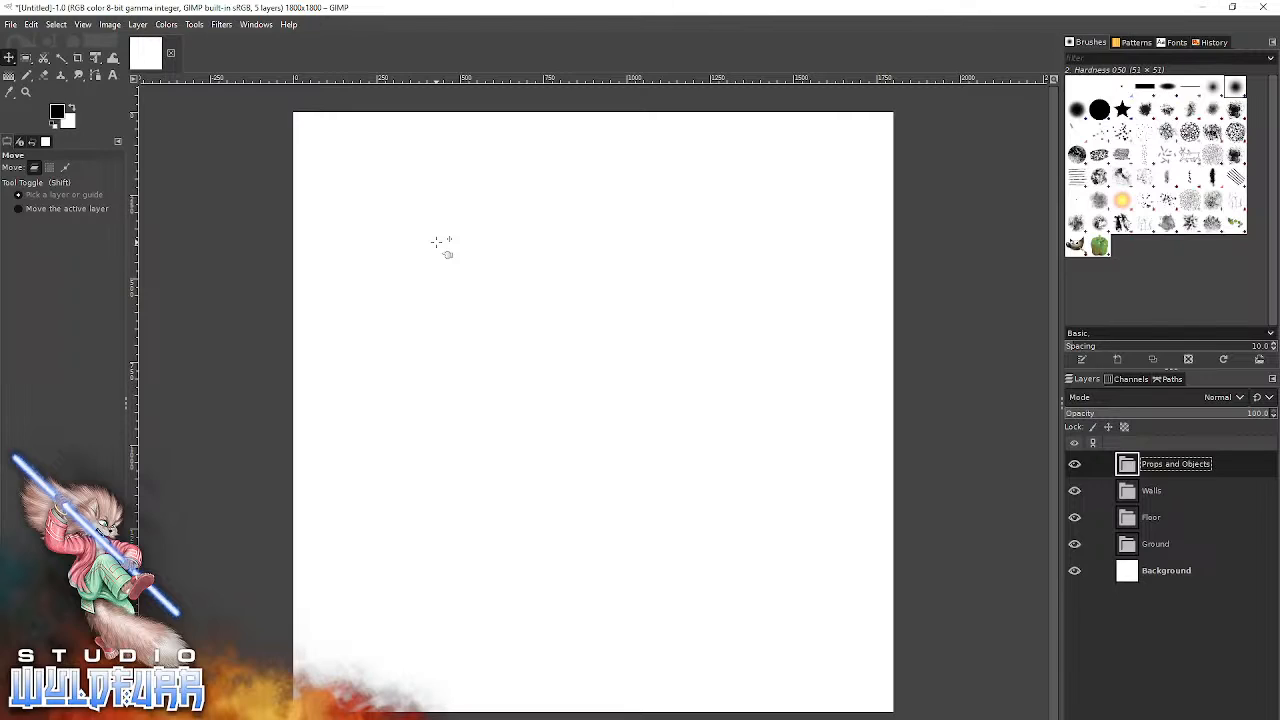
click(86, 25)
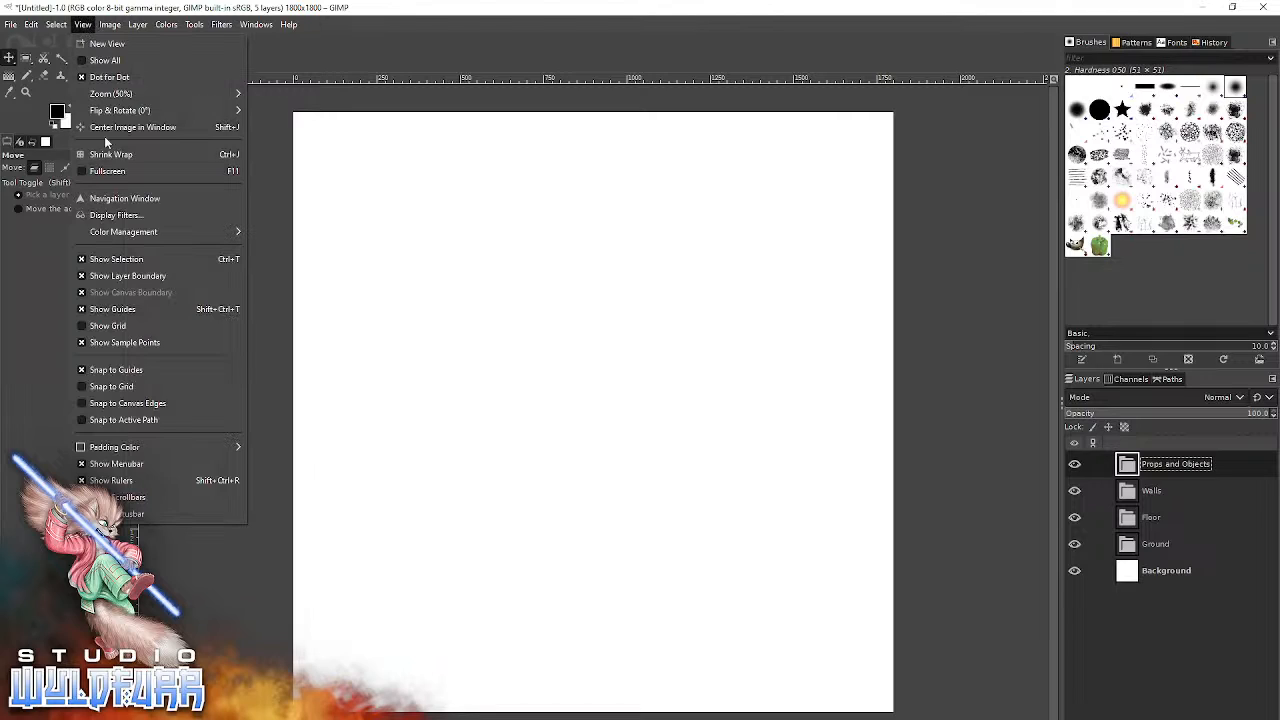
click(81, 329)
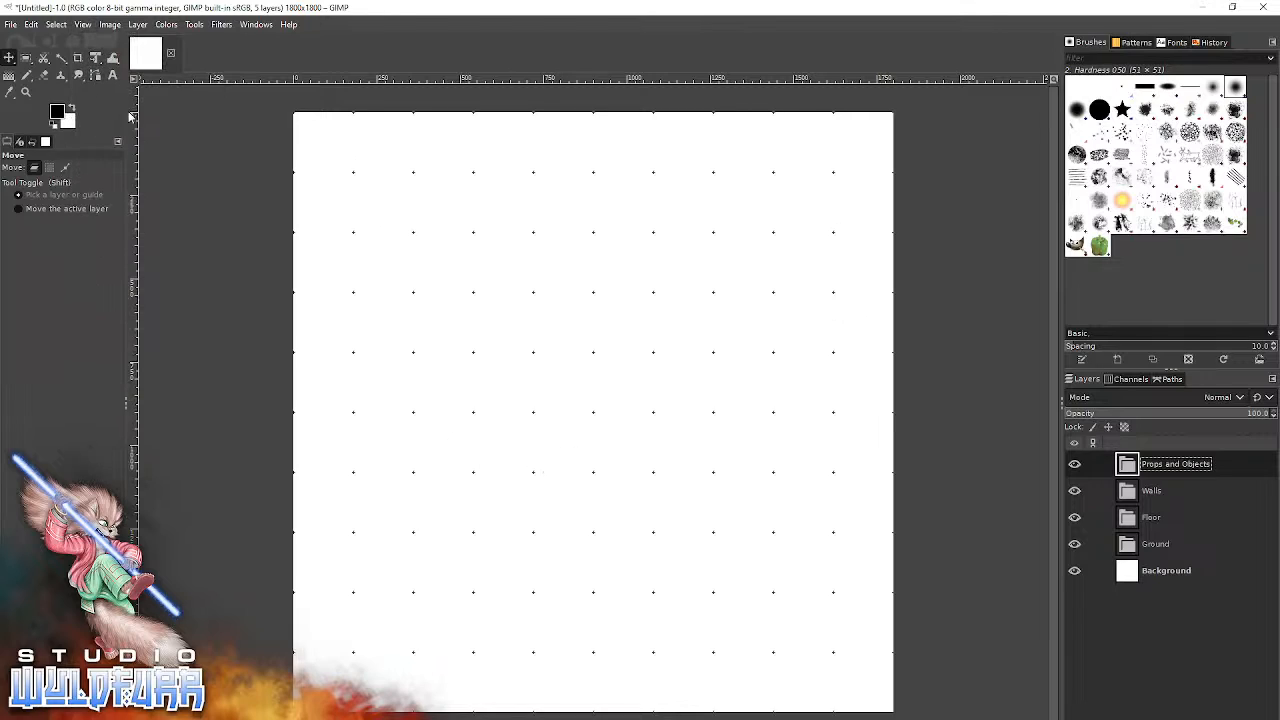
click(83, 24)
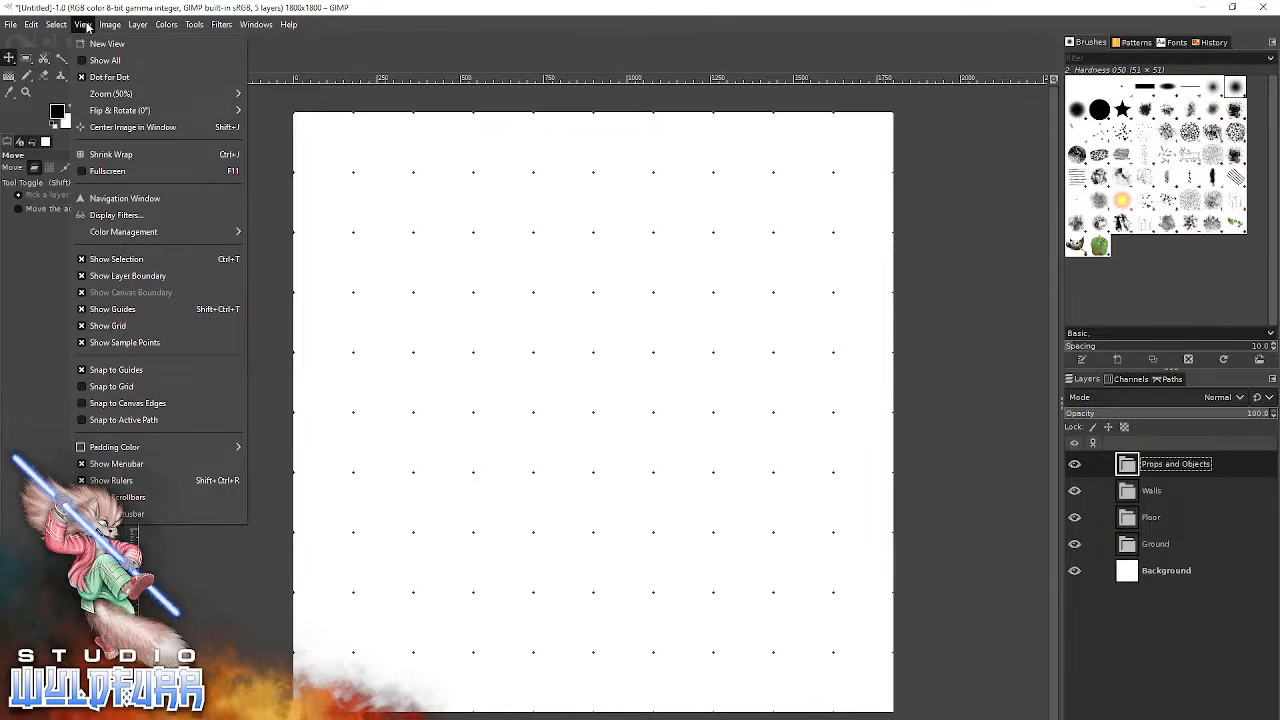
click(84, 391)
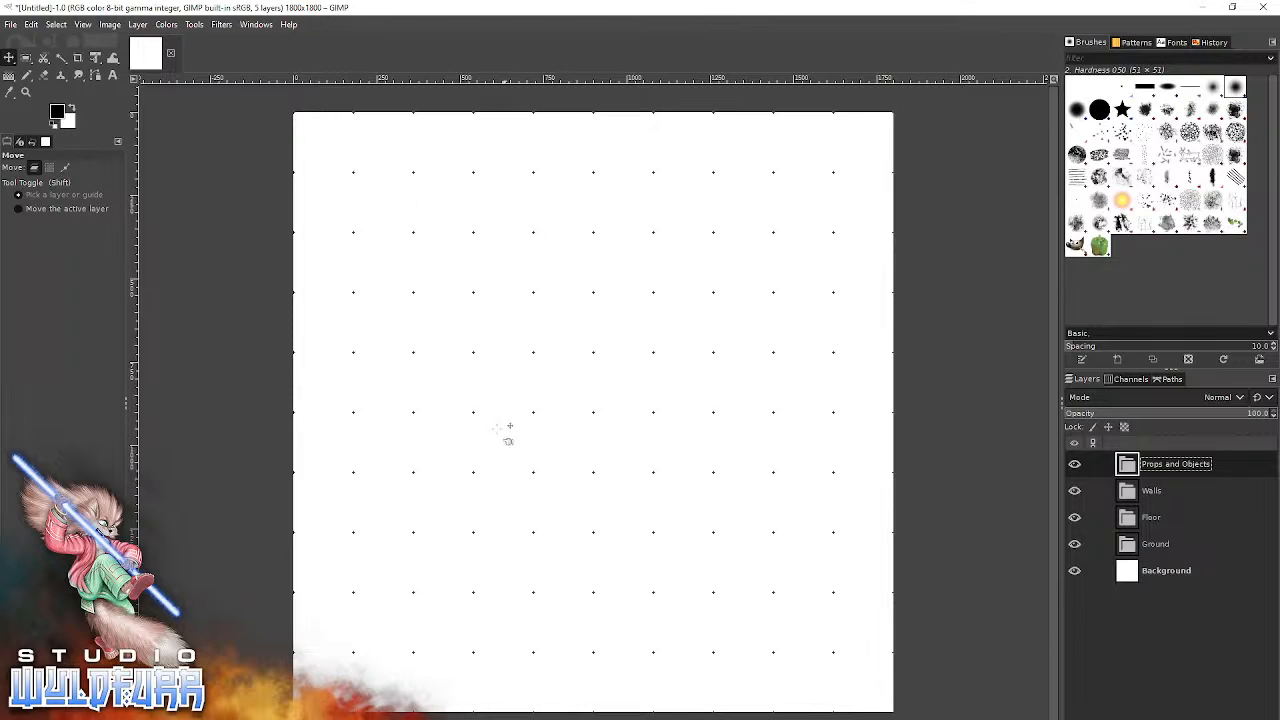
Review the default grid's horizontal and vertical pixel spacing in the preferences, choose the Intersections (crosshairs) line style, and accept.
click(33, 24)
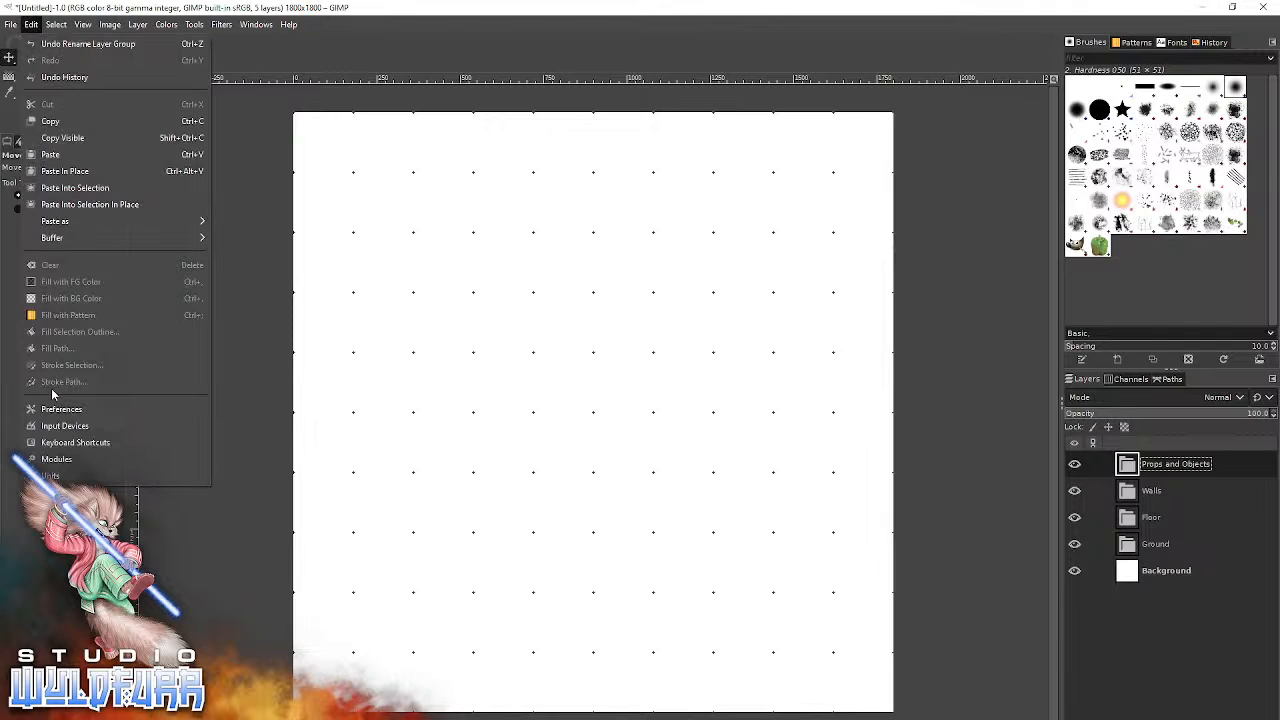
click(60, 409)
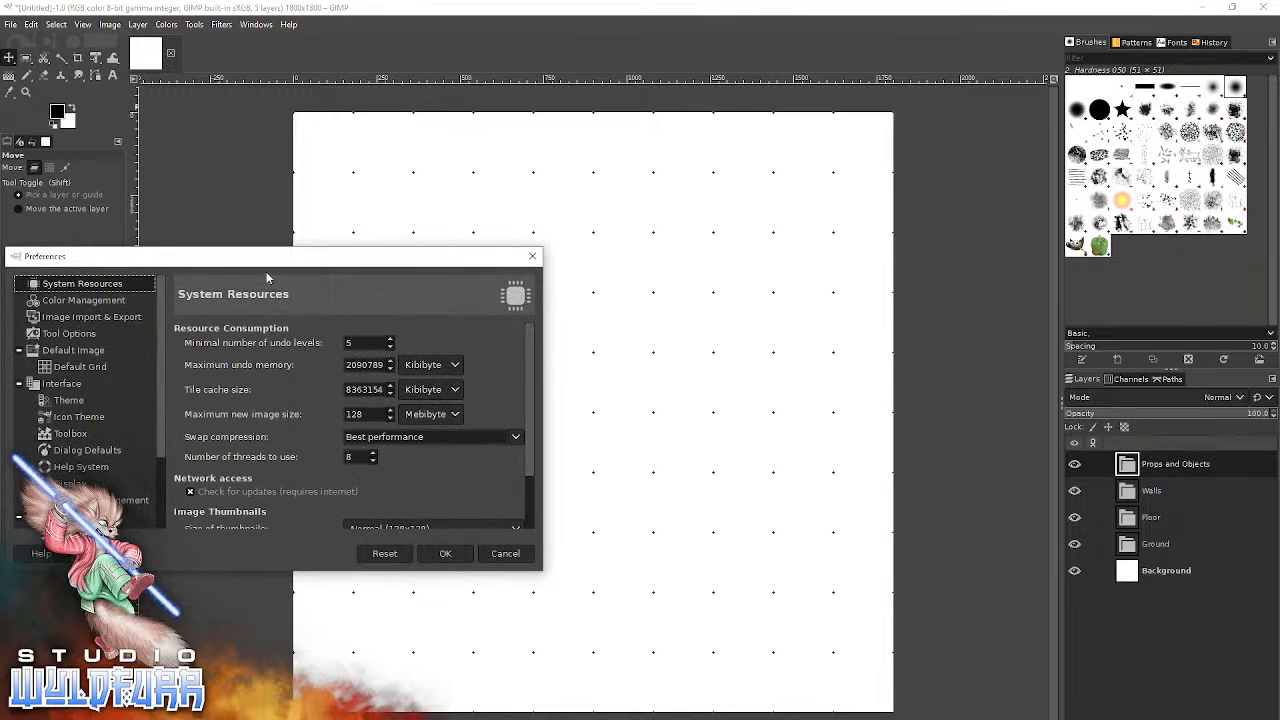
drag(259, 268, 590, 275)
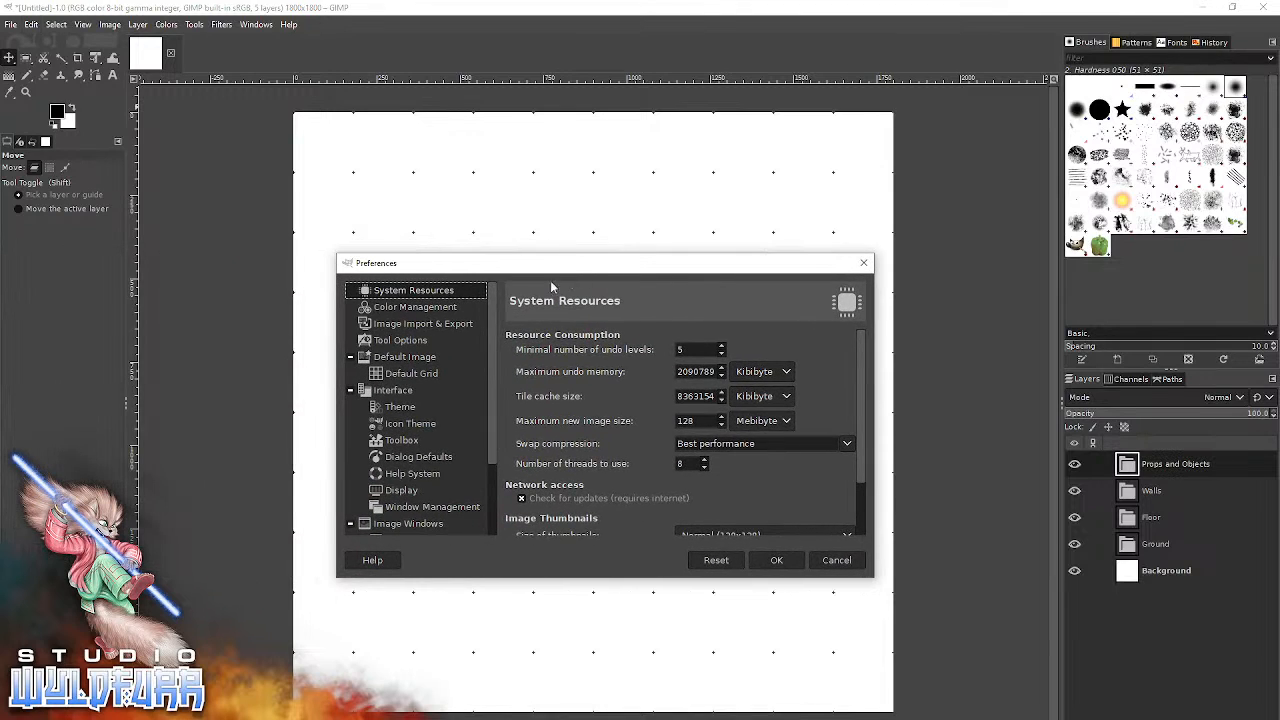
click(398, 375)
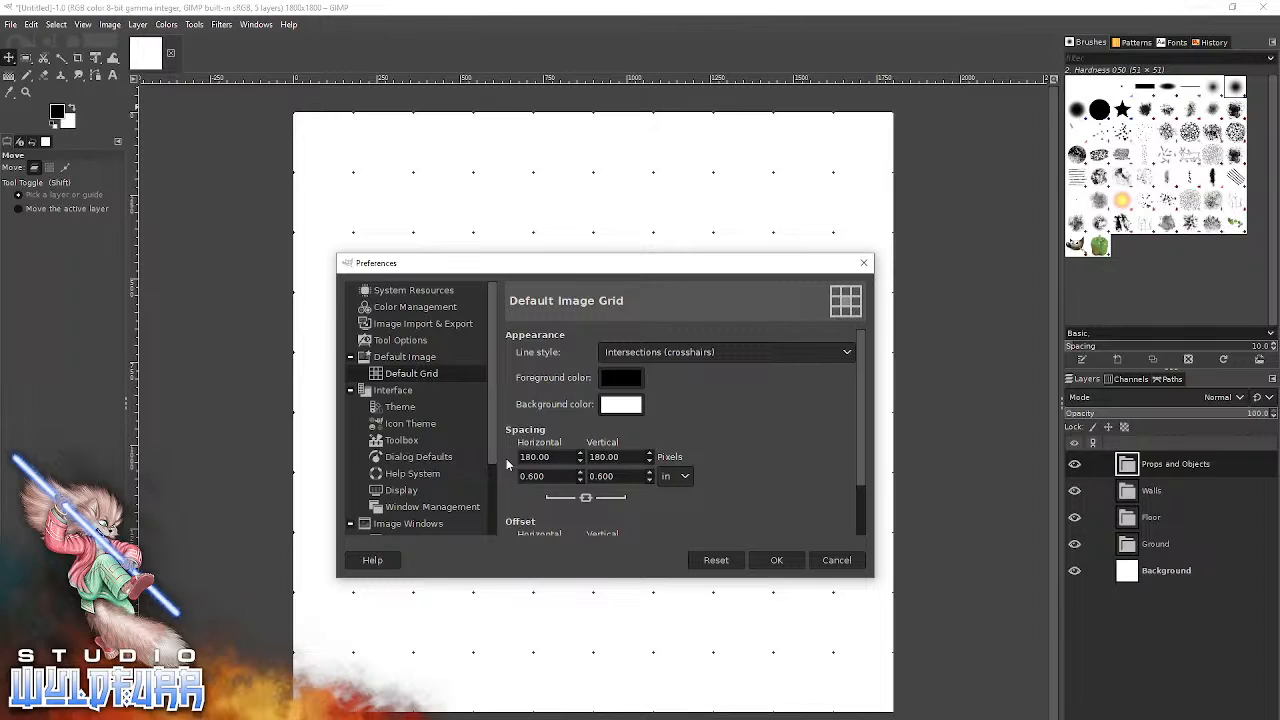
drag(557, 459, 508, 461)
drag(620, 457, 589, 457)
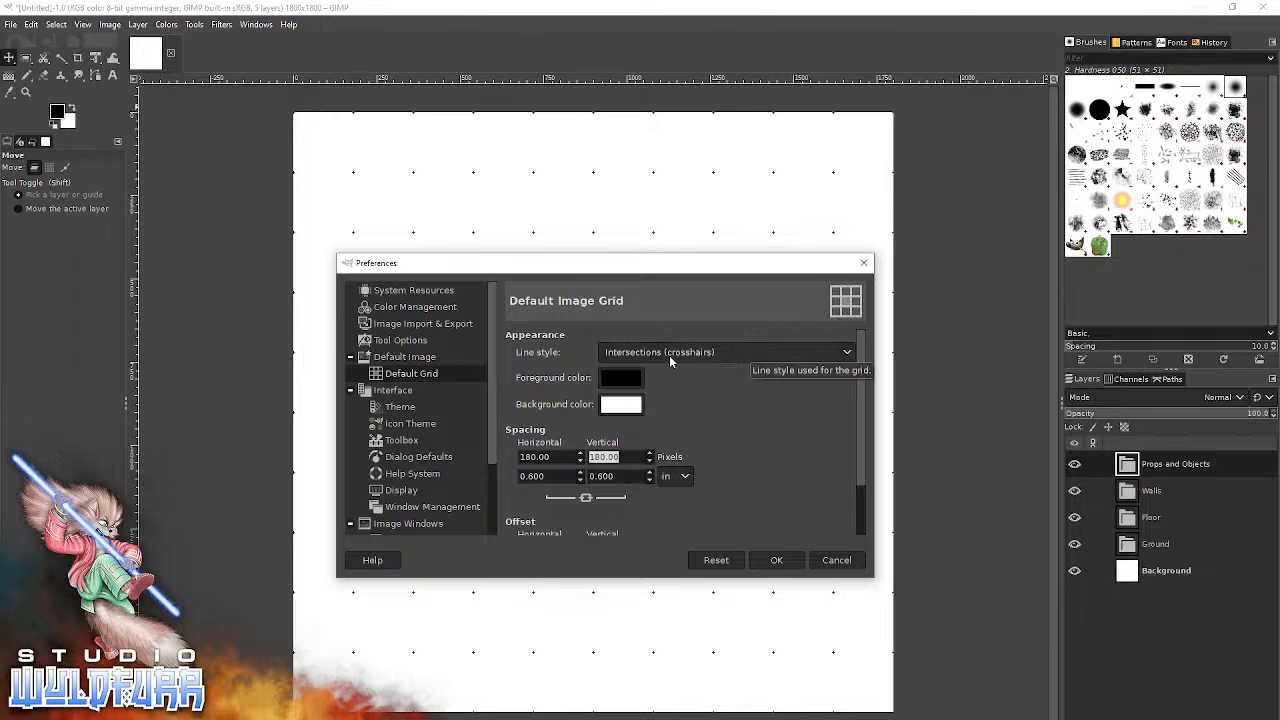
click(660, 357)
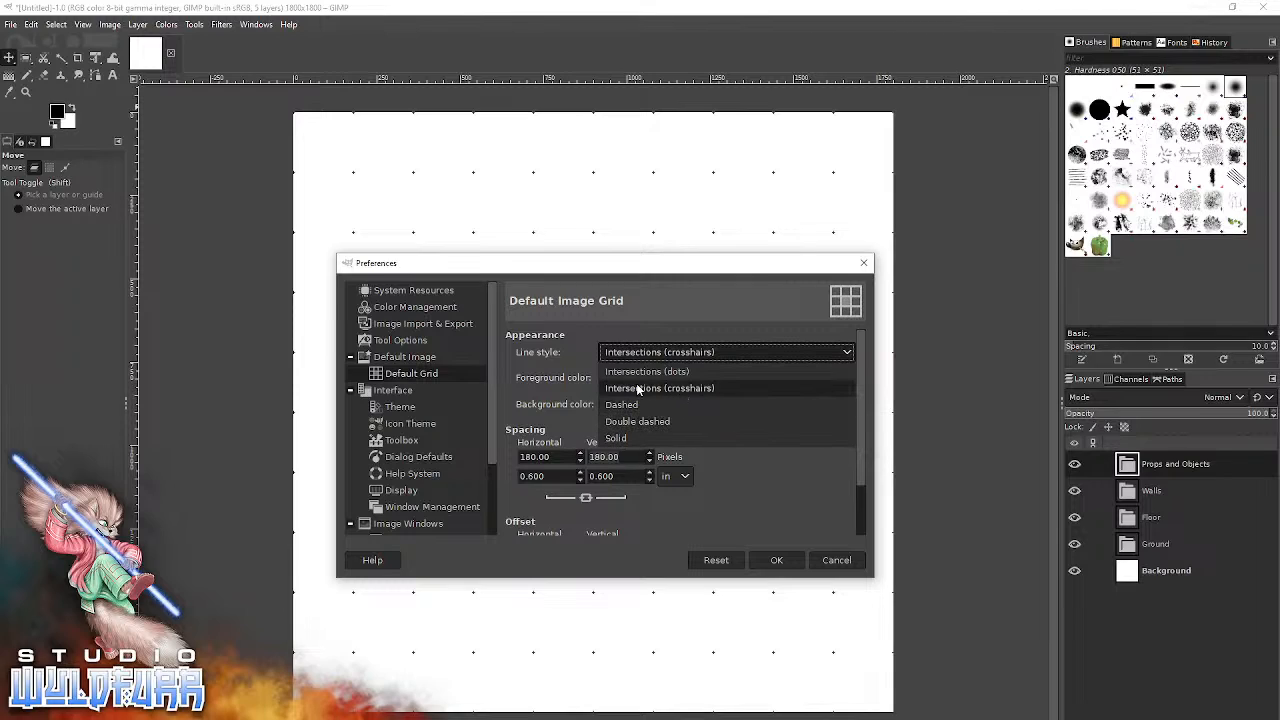
click(694, 390)
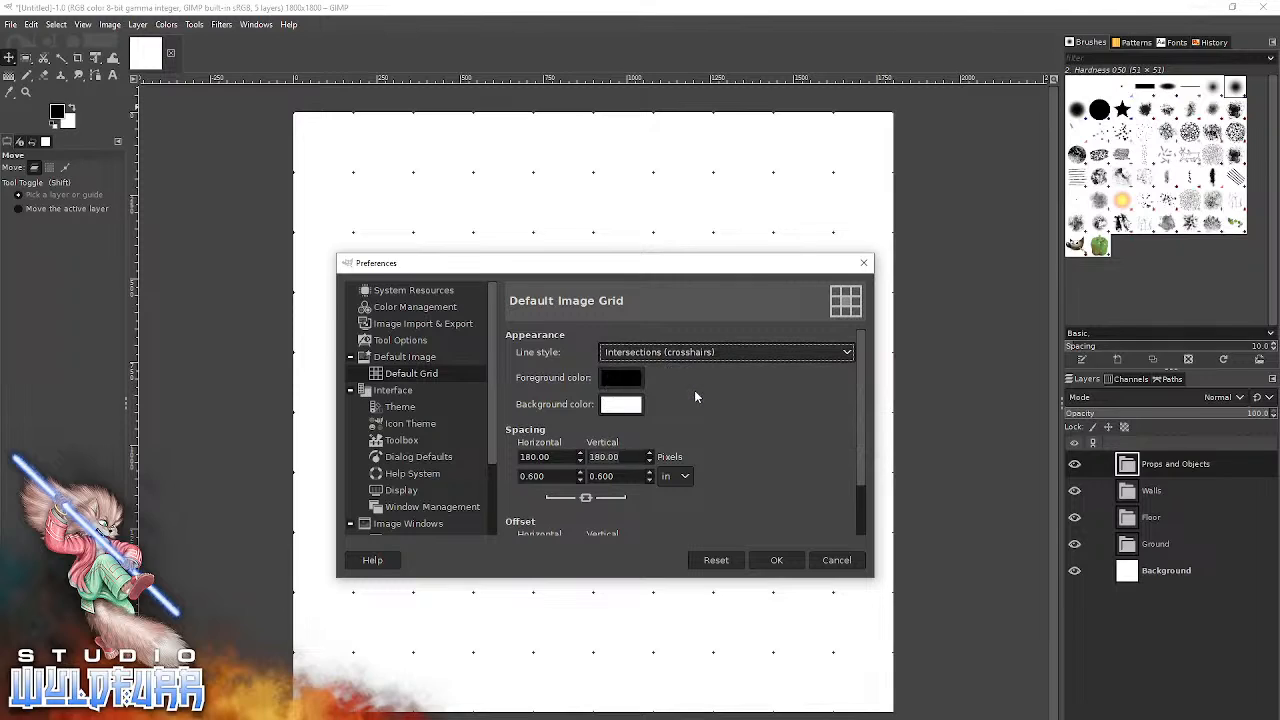
click(777, 561)
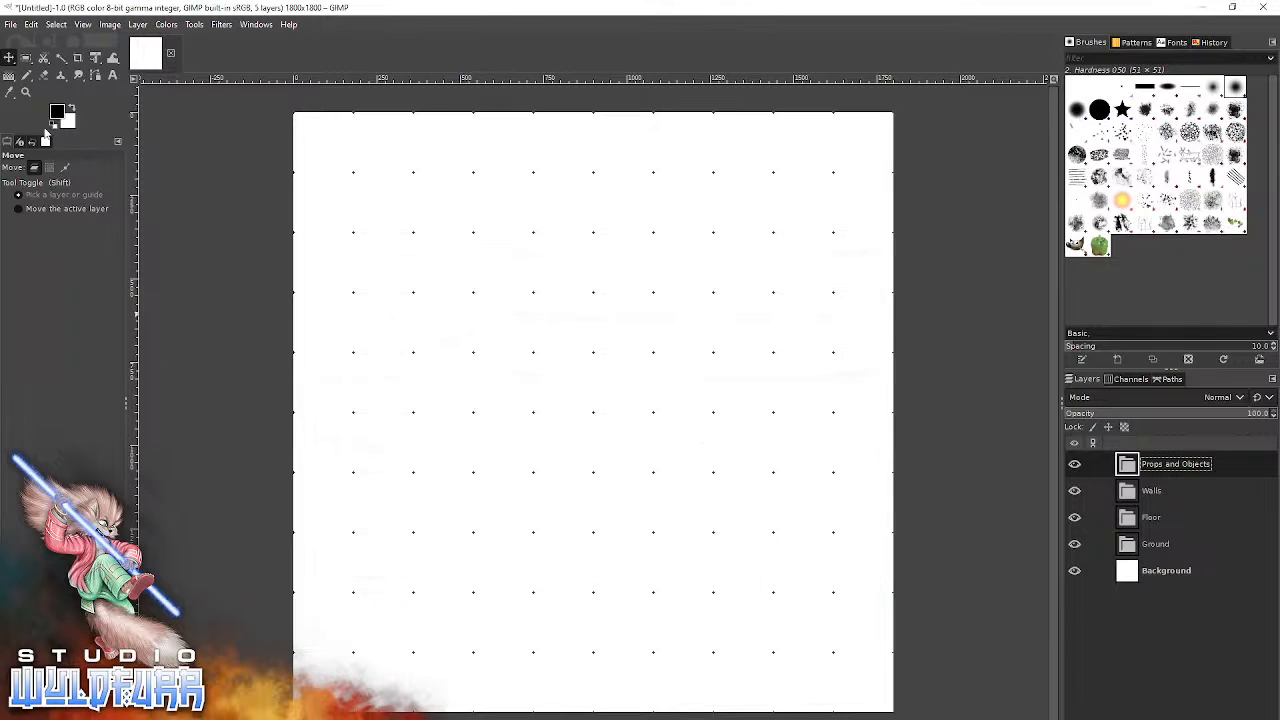
Magnify the middle of the canvas with the Zoom tool to inspect the grid marks, and return to the overall view.
click(28, 92)
click(569, 394)
click(569, 394)
click(569, 394)
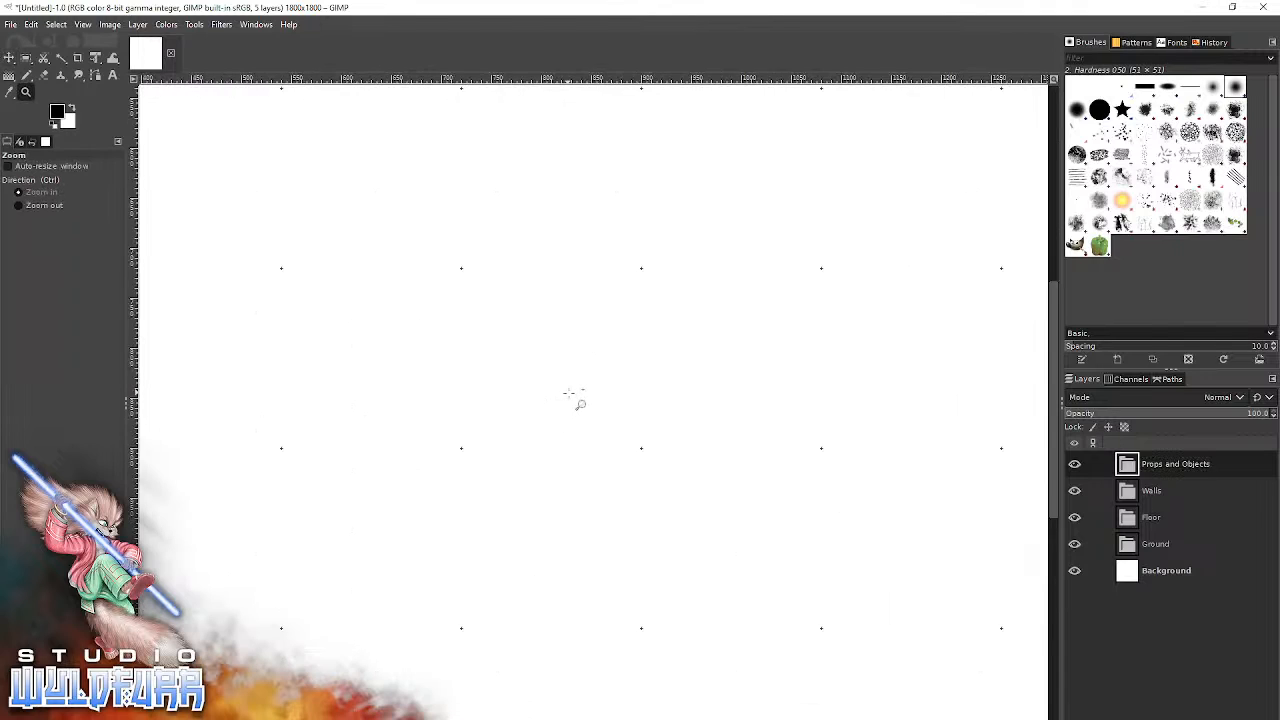
click(569, 394)
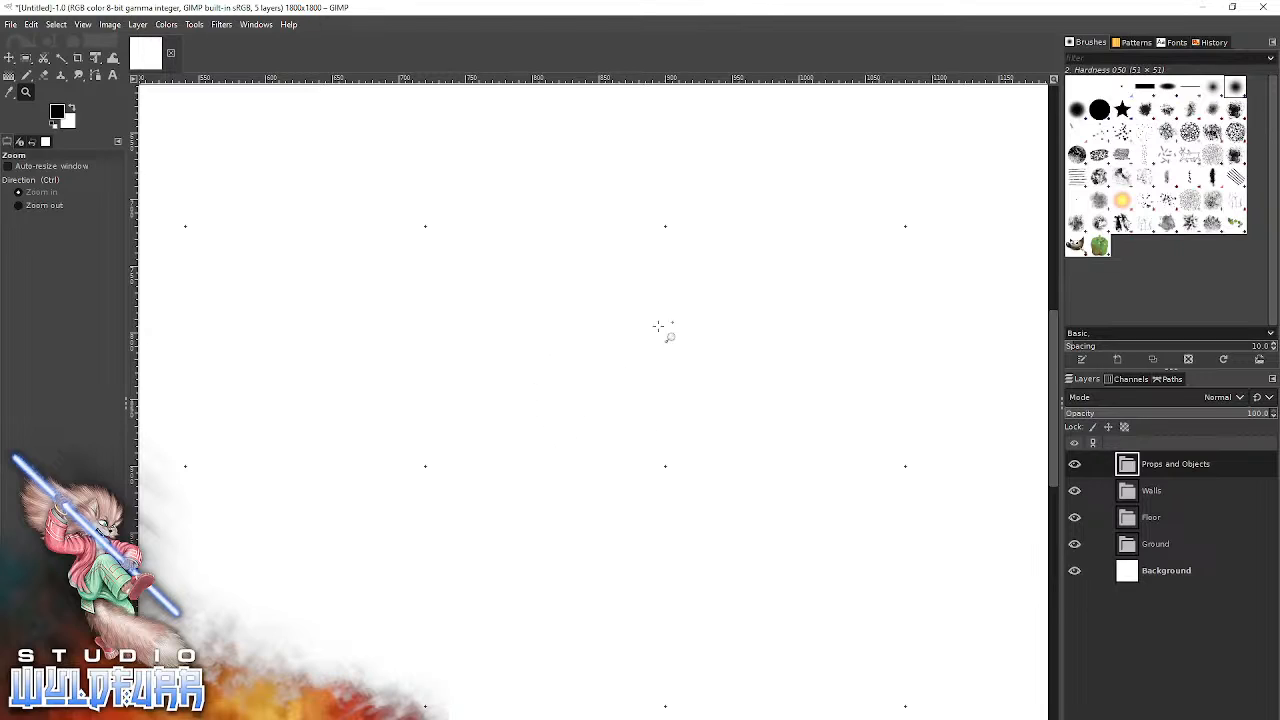
ctrl+click(571, 447)
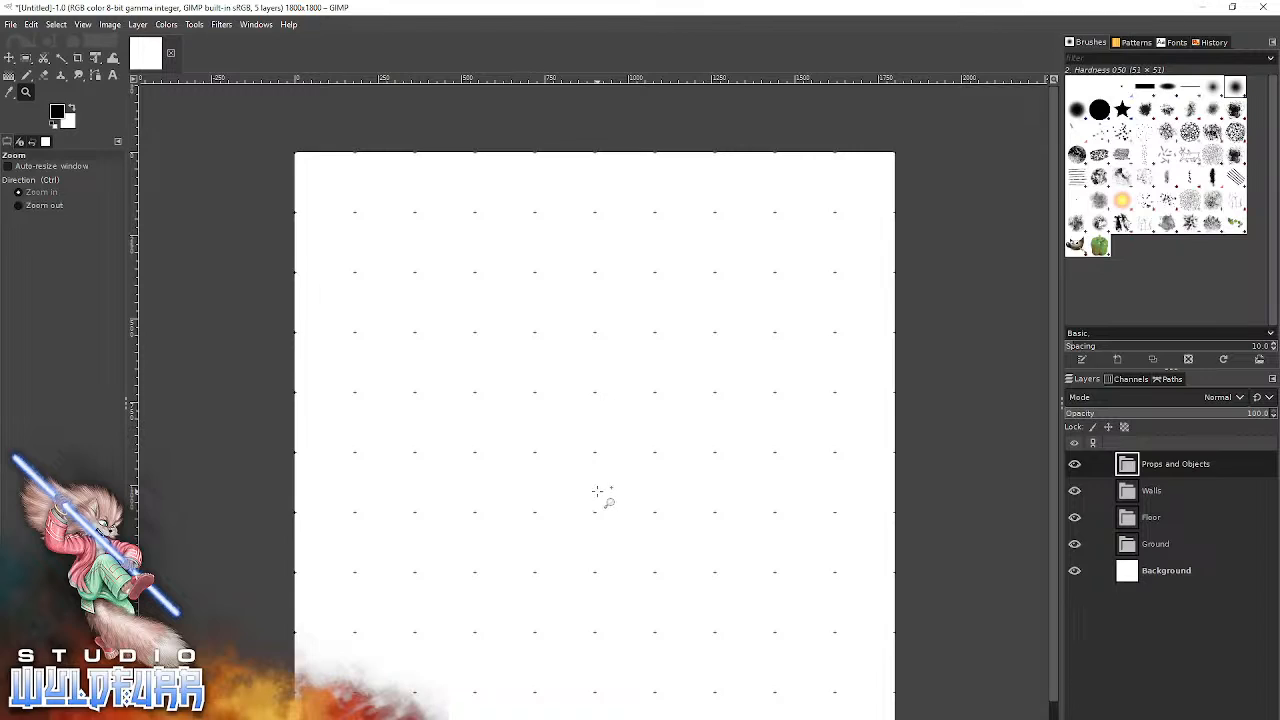
scroll(605, 496, down, 1)
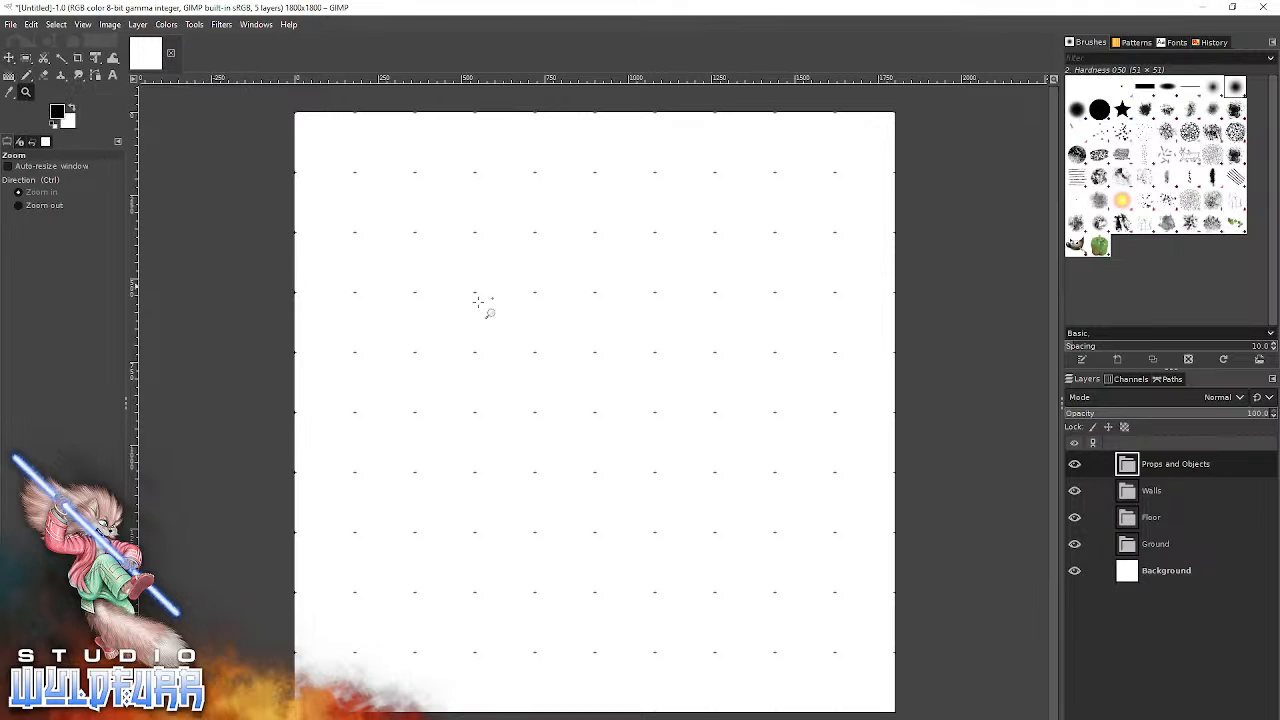
Activate the Move tool in Pick a layer or guide mode and go through the layers, ending on the Props and Objects group.
click(9, 58)
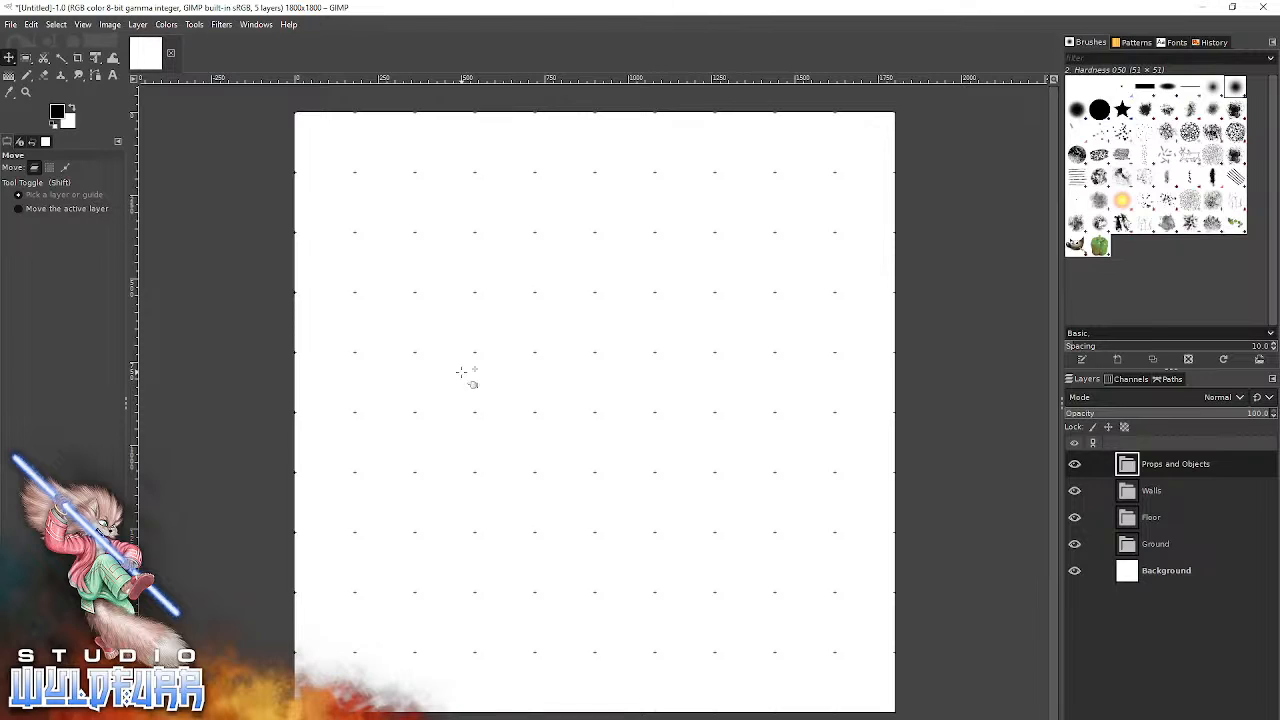
click(1168, 517)
click(1172, 489)
click(1173, 465)
click(1166, 542)
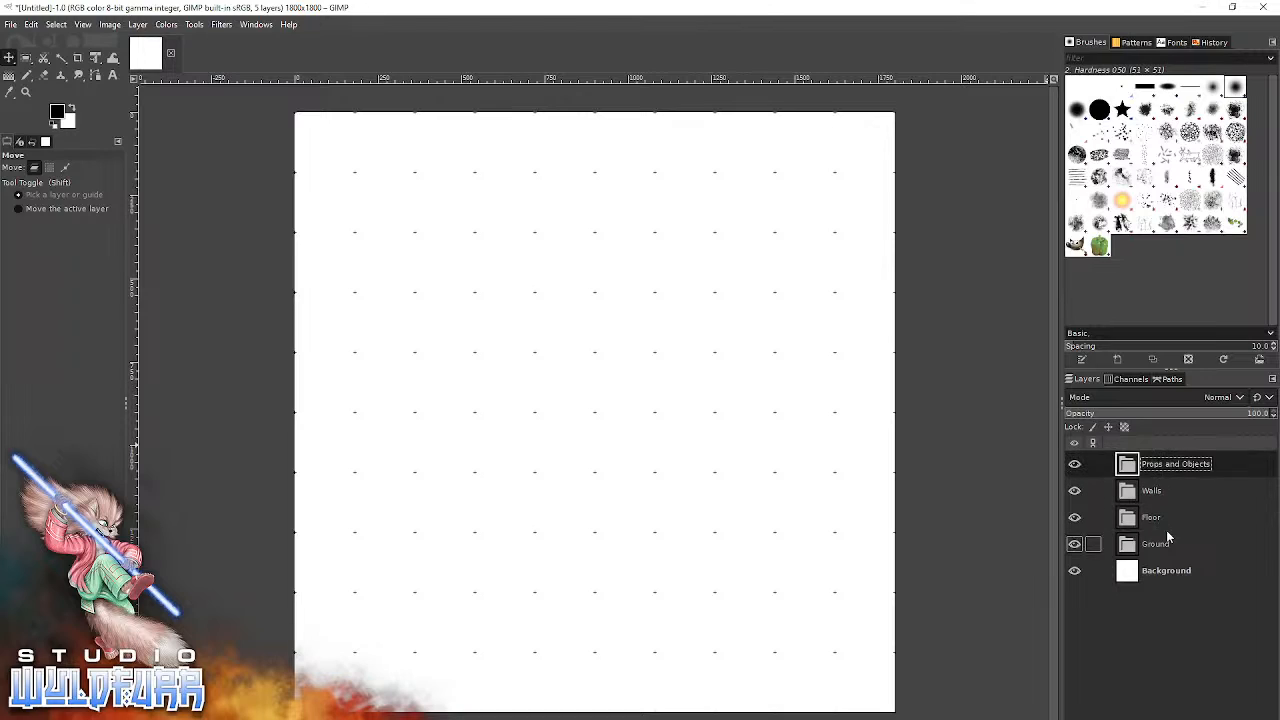
click(1165, 572)
click(1154, 519)
click(1153, 491)
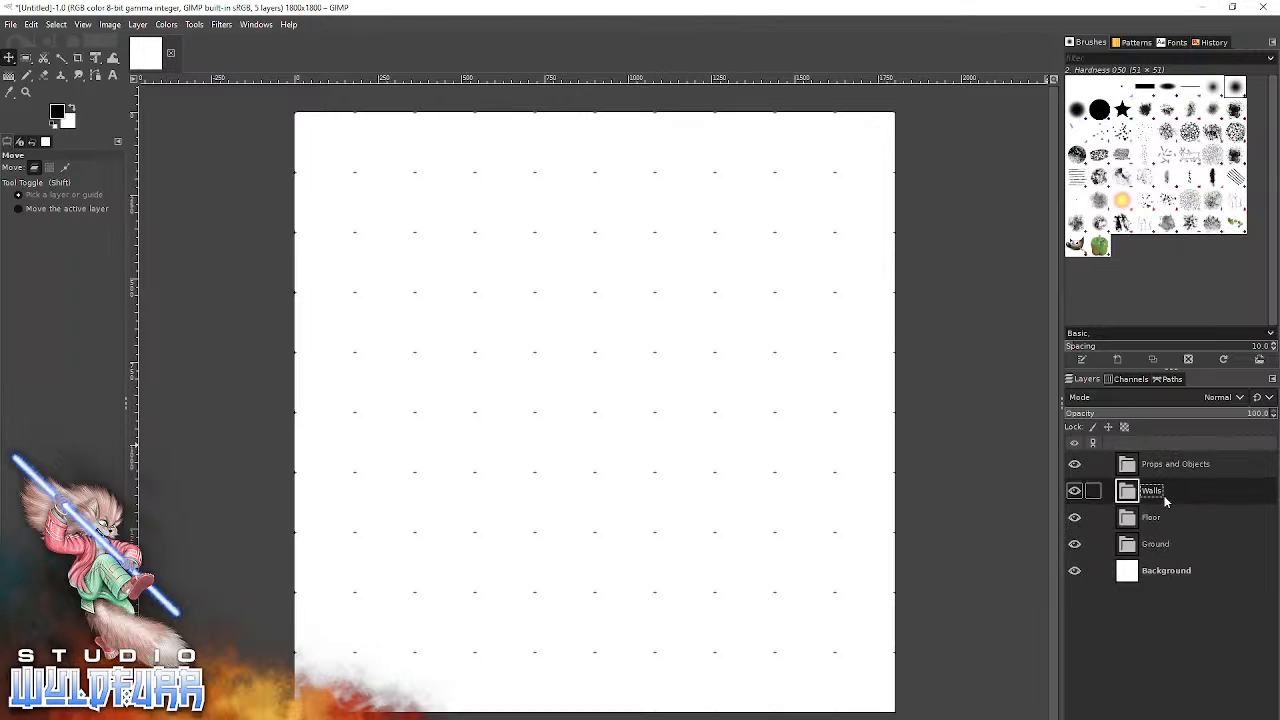
click(1151, 476)
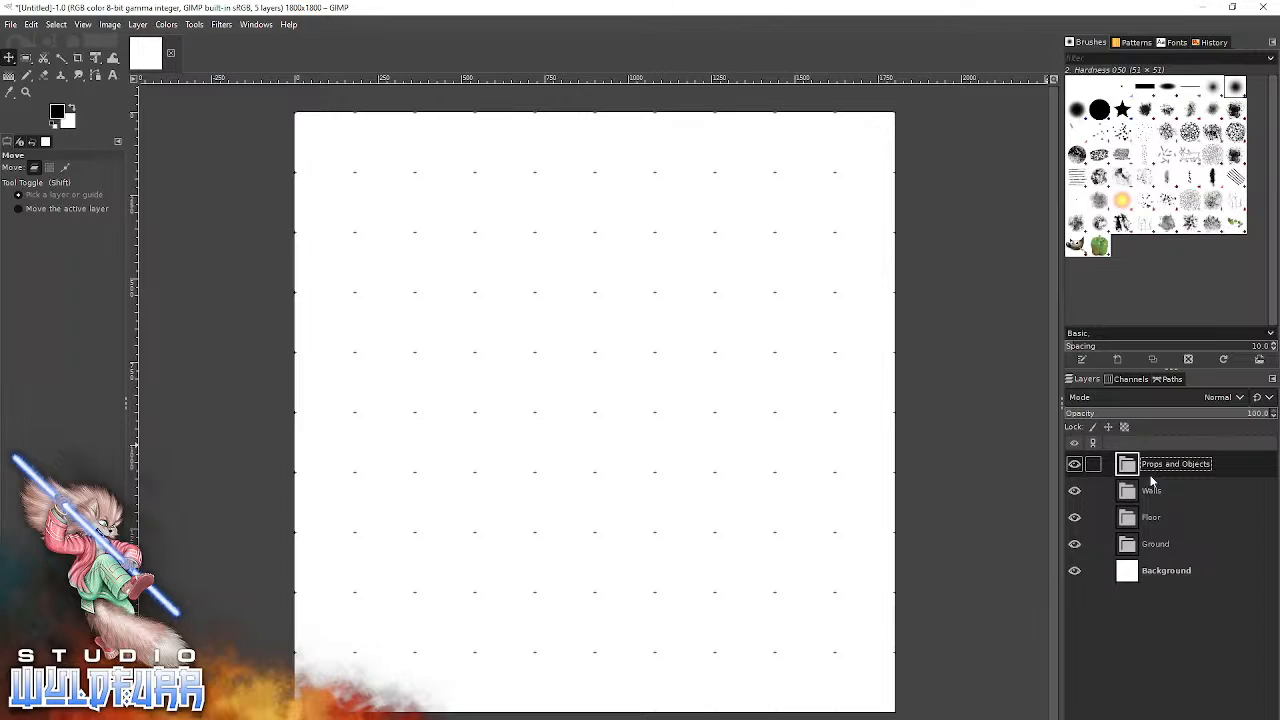
click(92, 198)
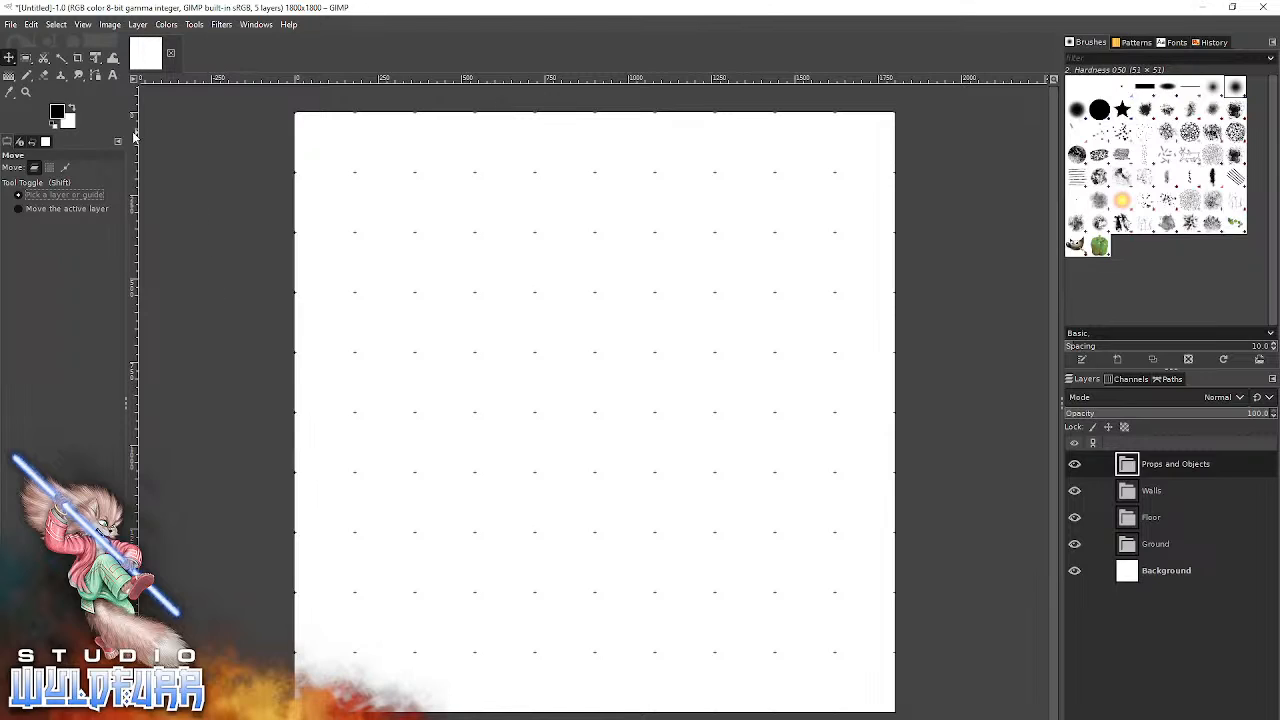
Demonstrate the Zoom tool by zooming into the canvas and out again until the whole image fits in view.
click(26, 93)
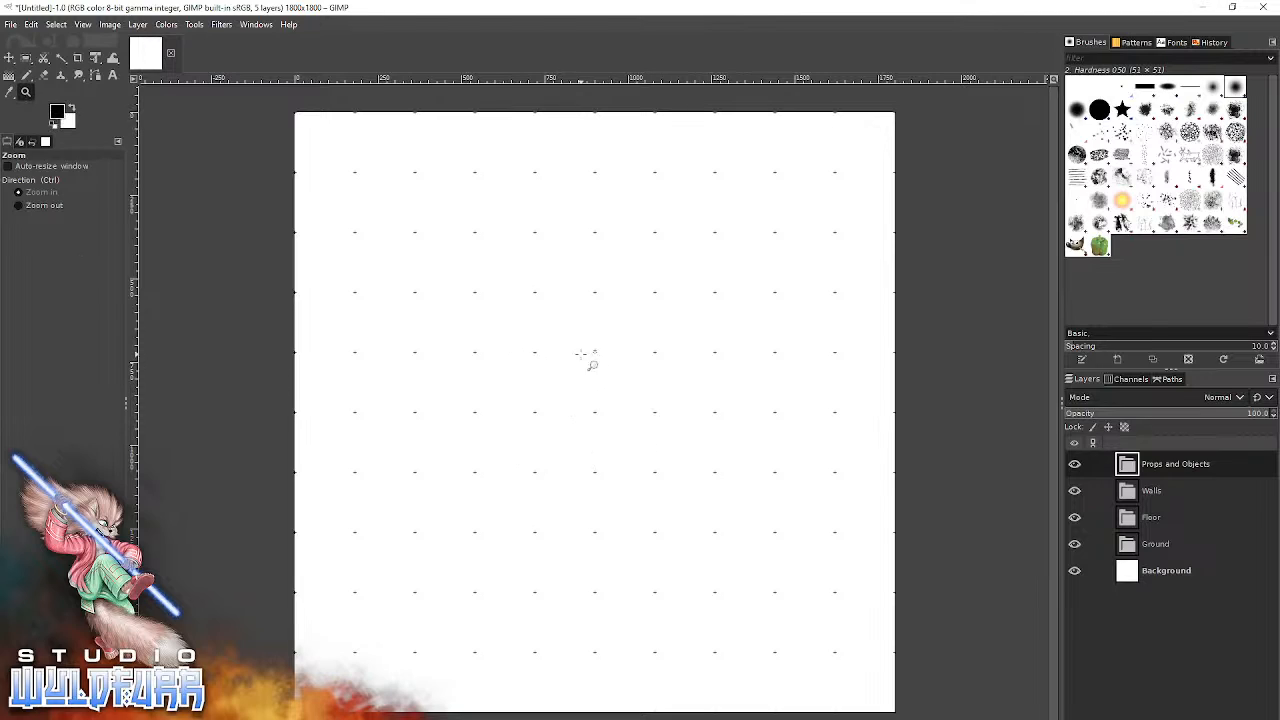
click(568, 408)
click(564, 404)
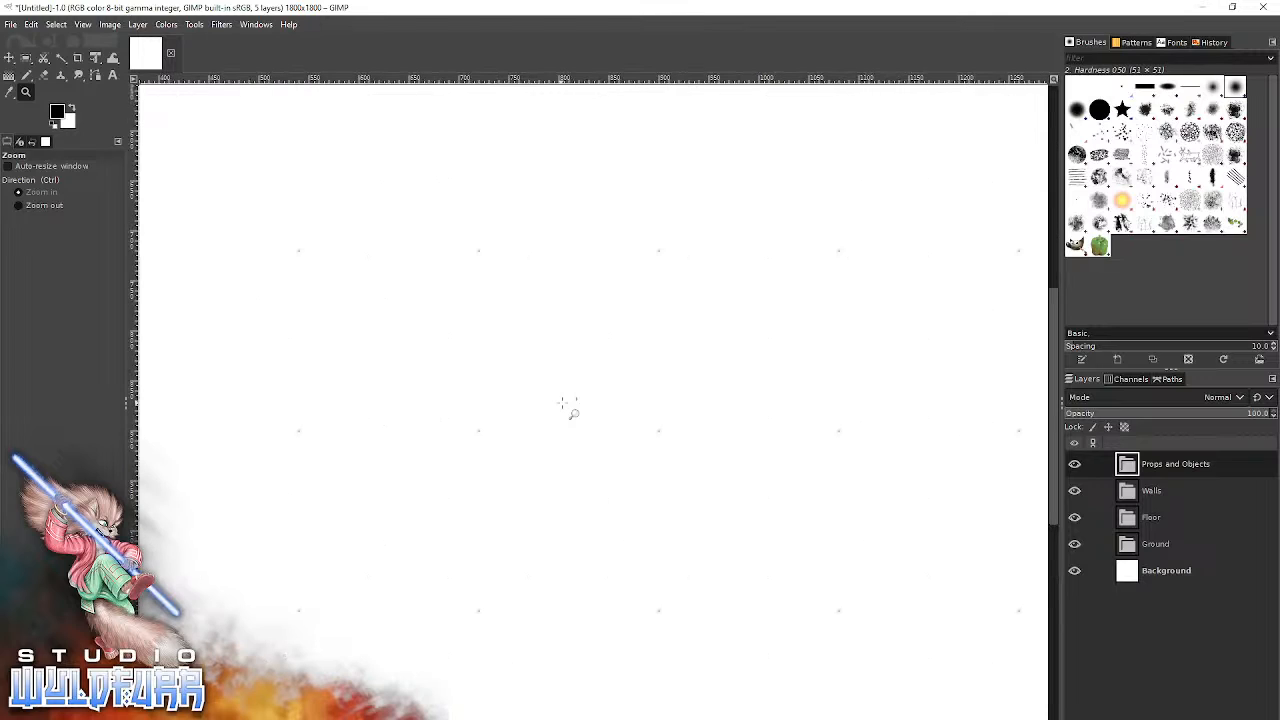
key(ctrl)
click(604, 407)
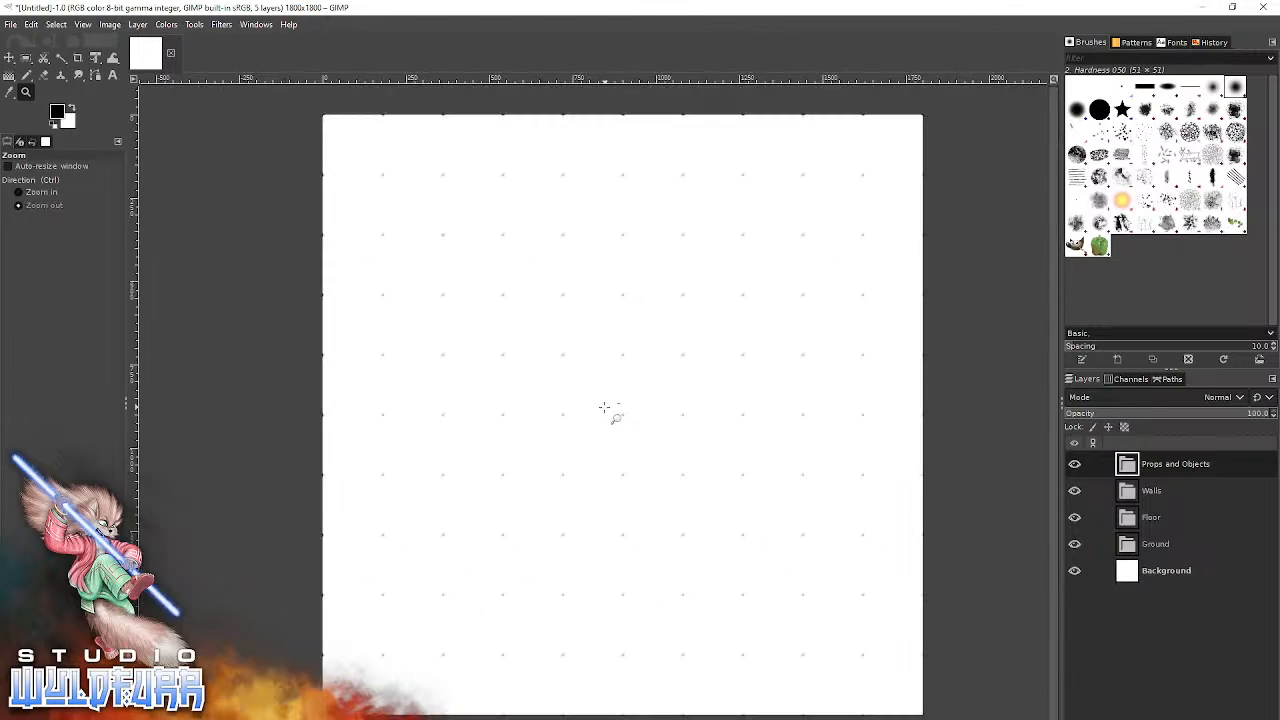
click(608, 411)
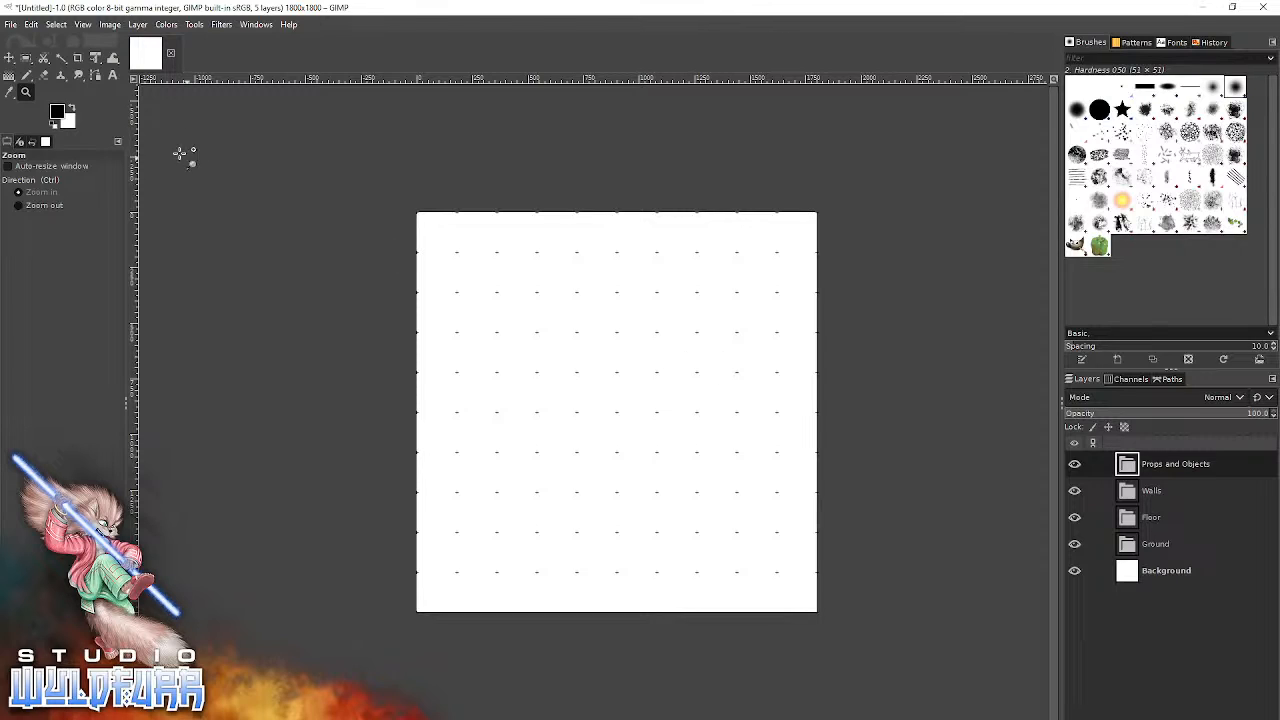
Show the Unified Transform tool's options and look over the available editing and selection commands.
click(95, 59)
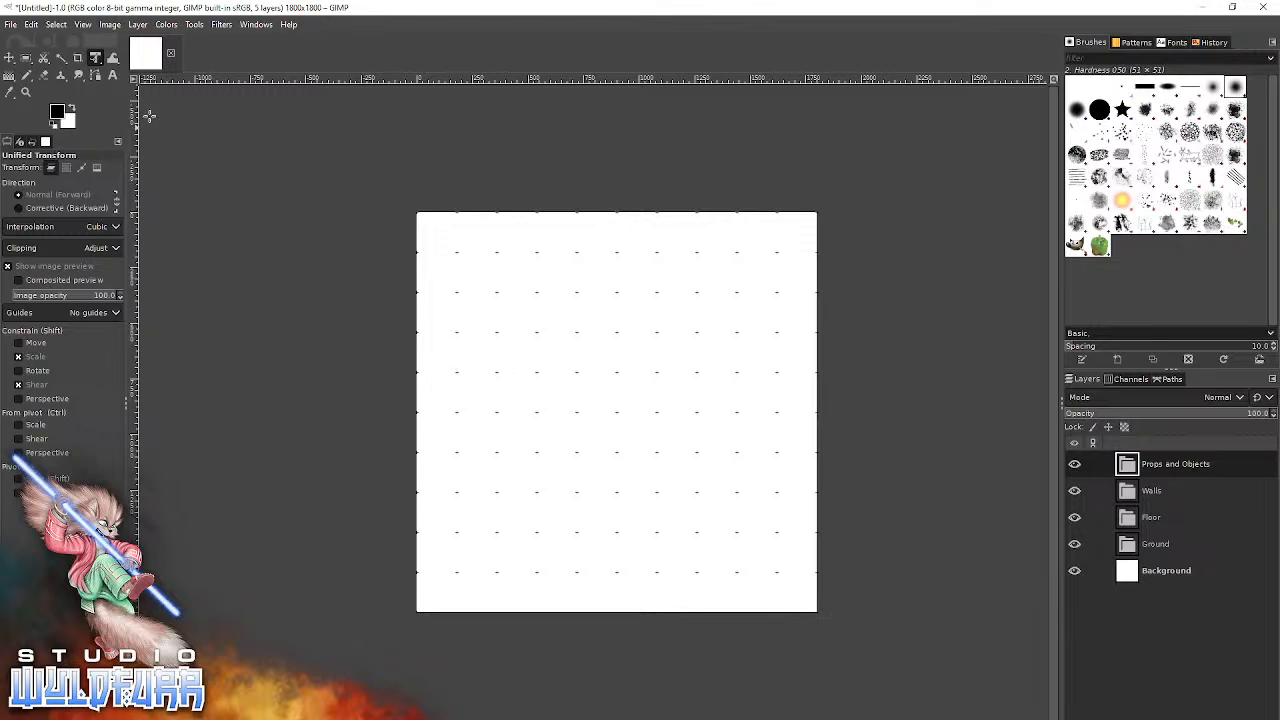
click(31, 26)
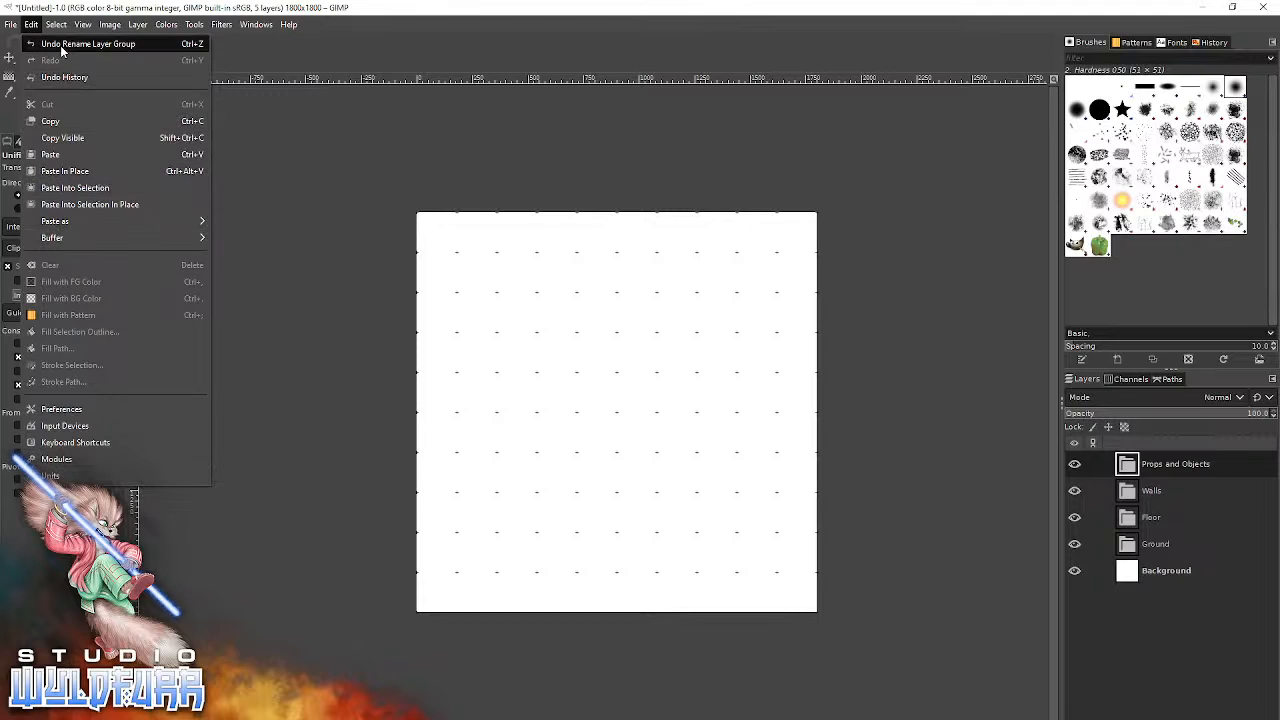
mouse_move(54, 28)
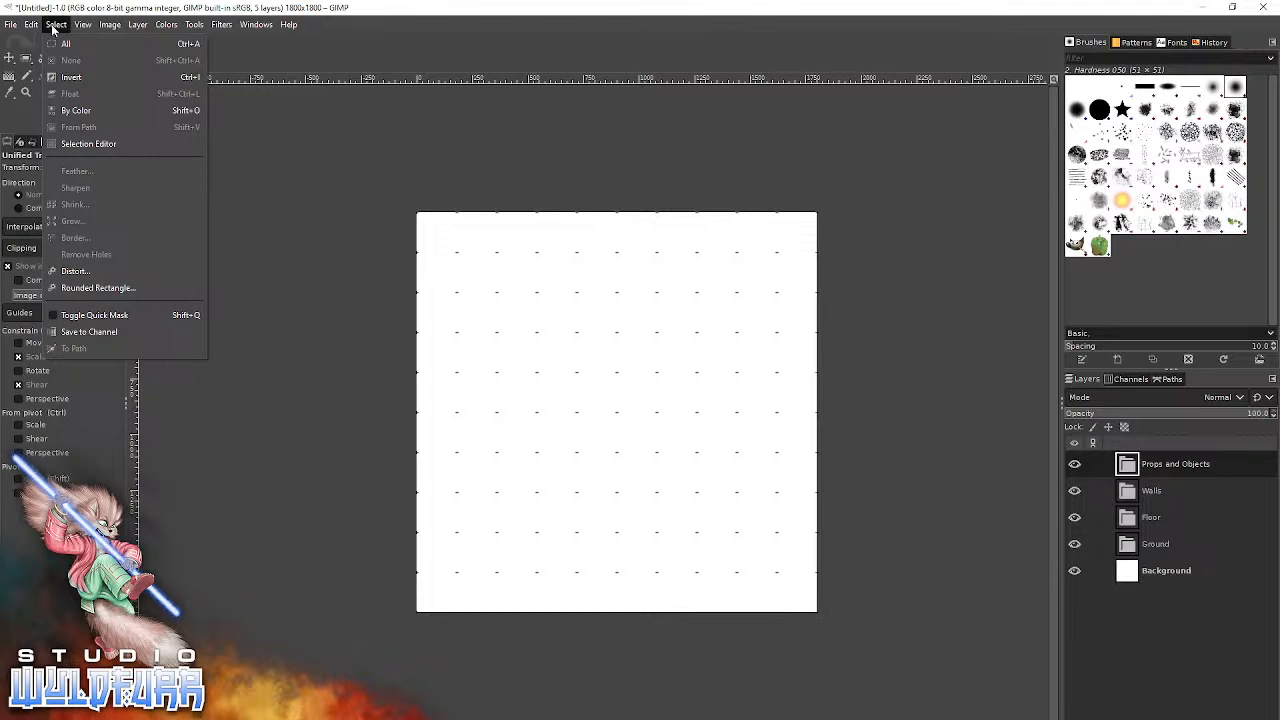
click(593, 54)
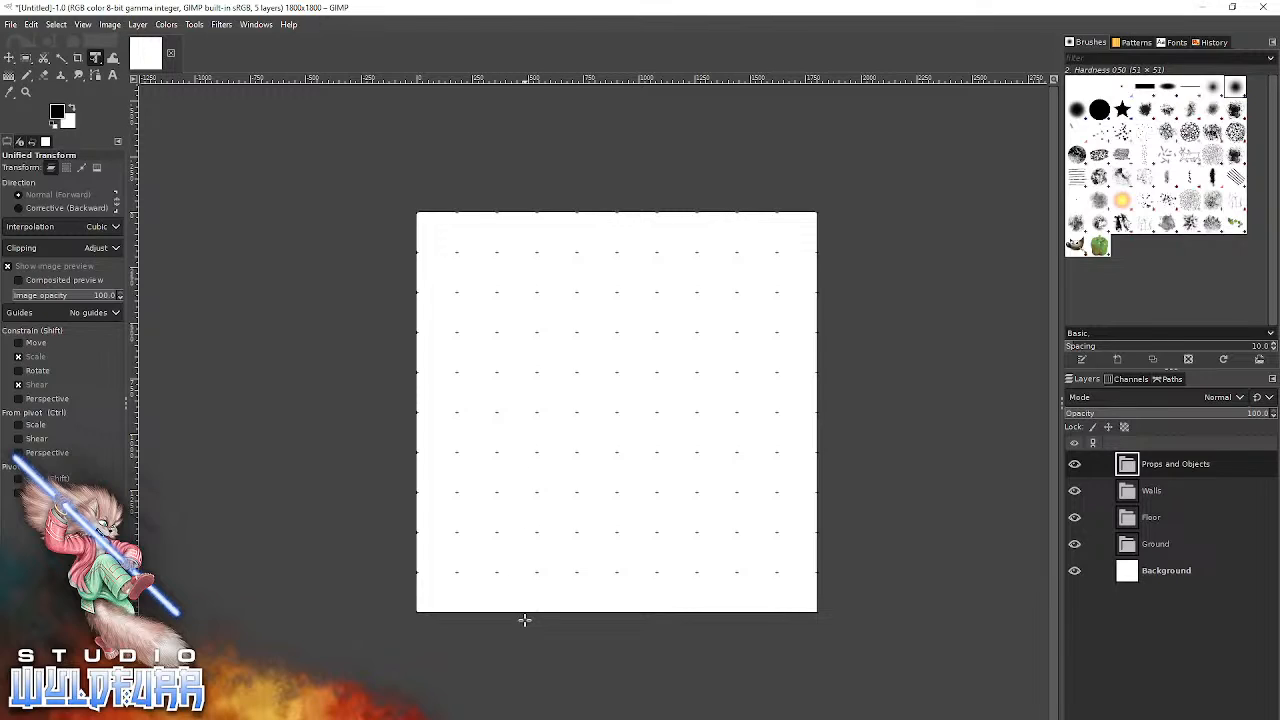
Switch to File Explorer's Brickwork Floor folder and bring brickwork-floor-1x1-0002.png into the GIMP image as a new layer.
key(alt+Tab)
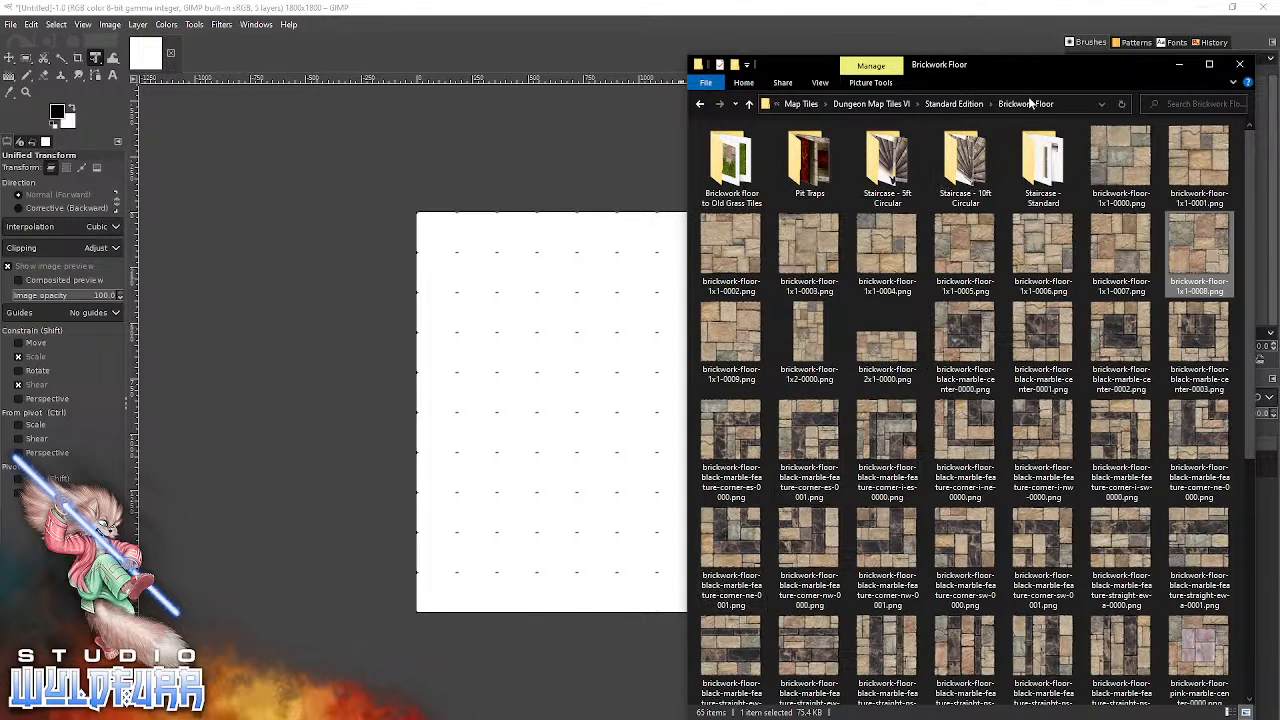
mouse_move(1023, 65)
mouse_down()
mouse_move(1012, 52)
mouse_move(1025, 63)
mouse_up()
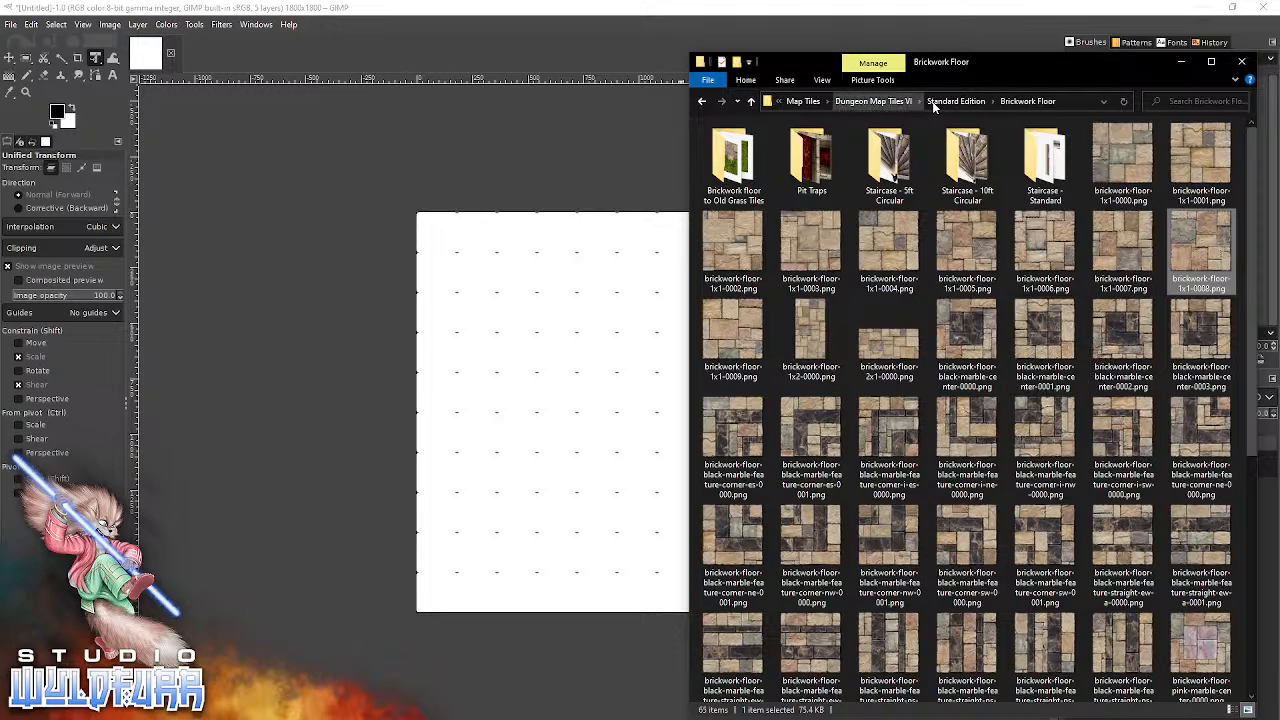
drag(1000, 61, 1012, 58)
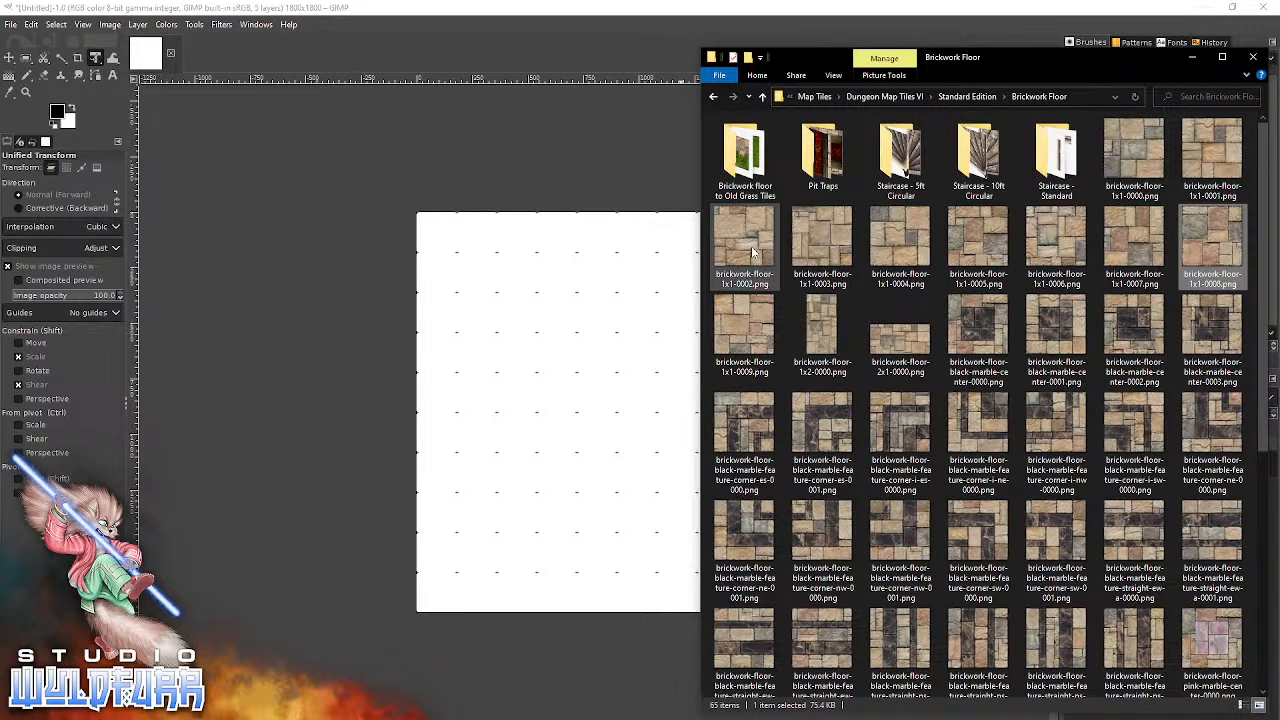
drag(751, 246, 592, 368)
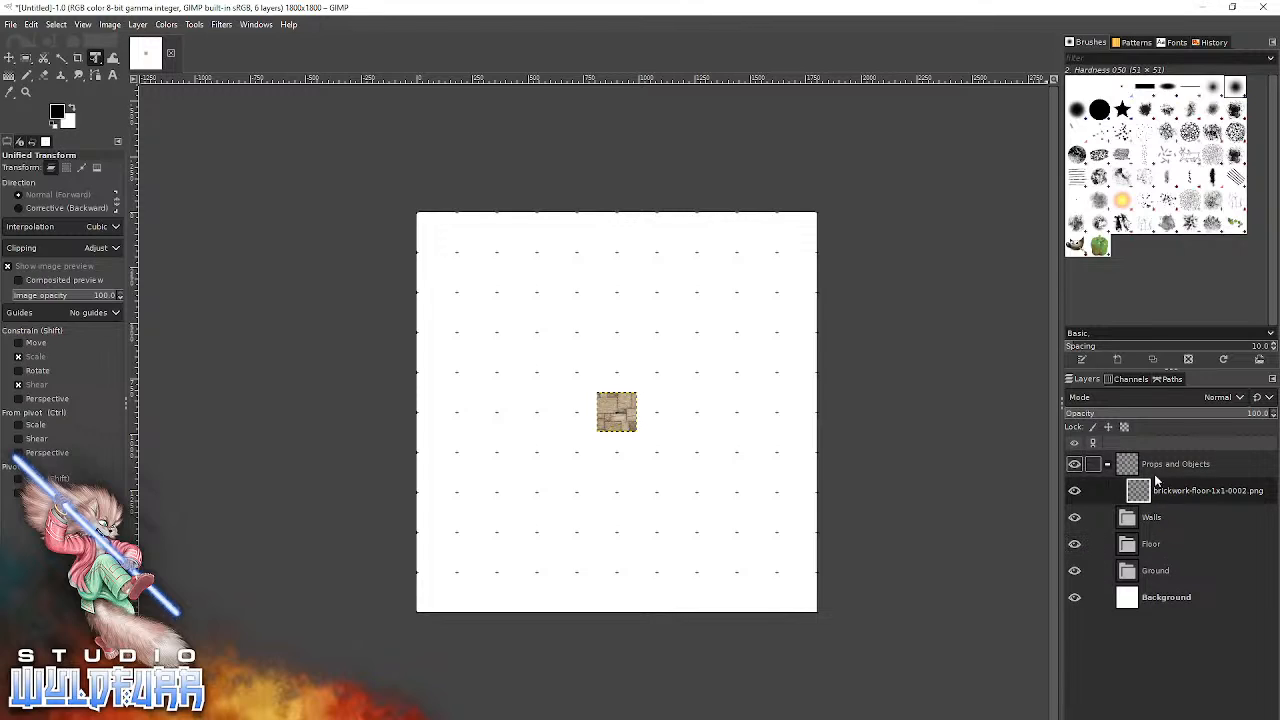
Put the brickwork tile layer into the Floor group and snap the tile to the grid cell in the fifth column, sixth row.
drag(1138, 491, 1152, 546)
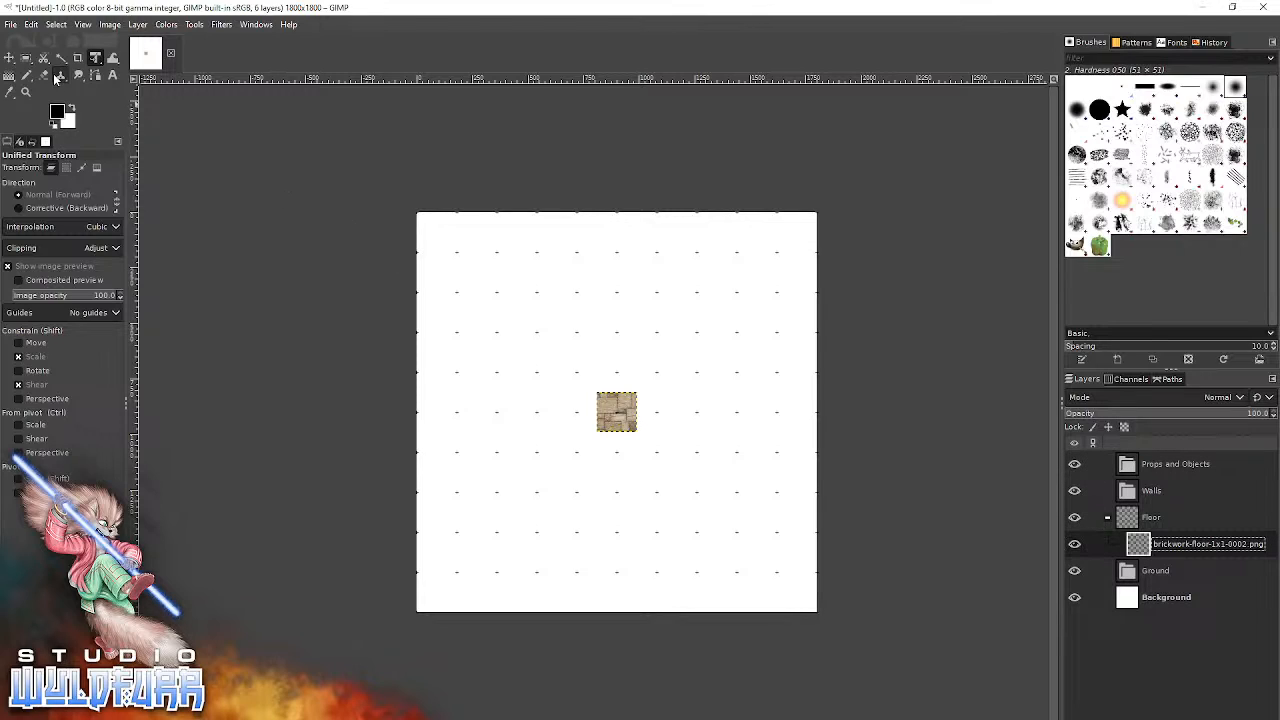
click(10, 60)
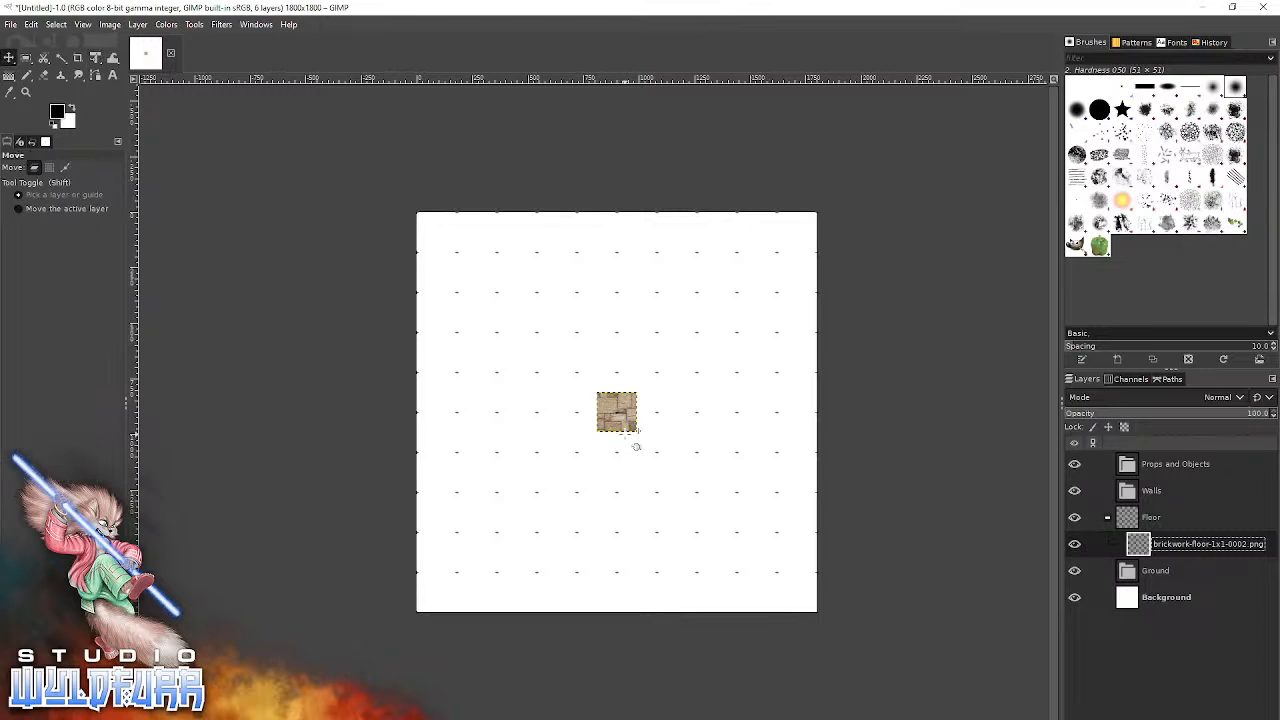
drag(609, 414, 590, 435)
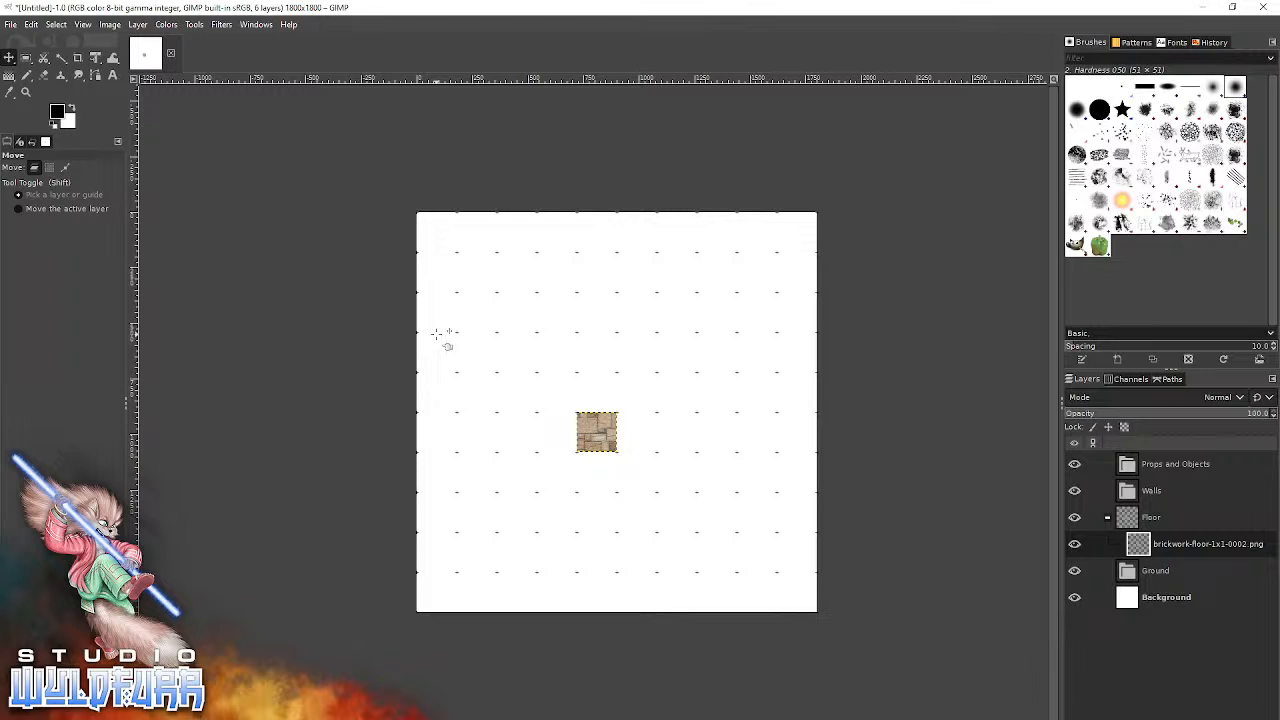
Switch back to File Explorer and look over the black marble corner tiles, selecting the sw-0001 tile and the i-nw-0000 tile.
key(alt+Tab)
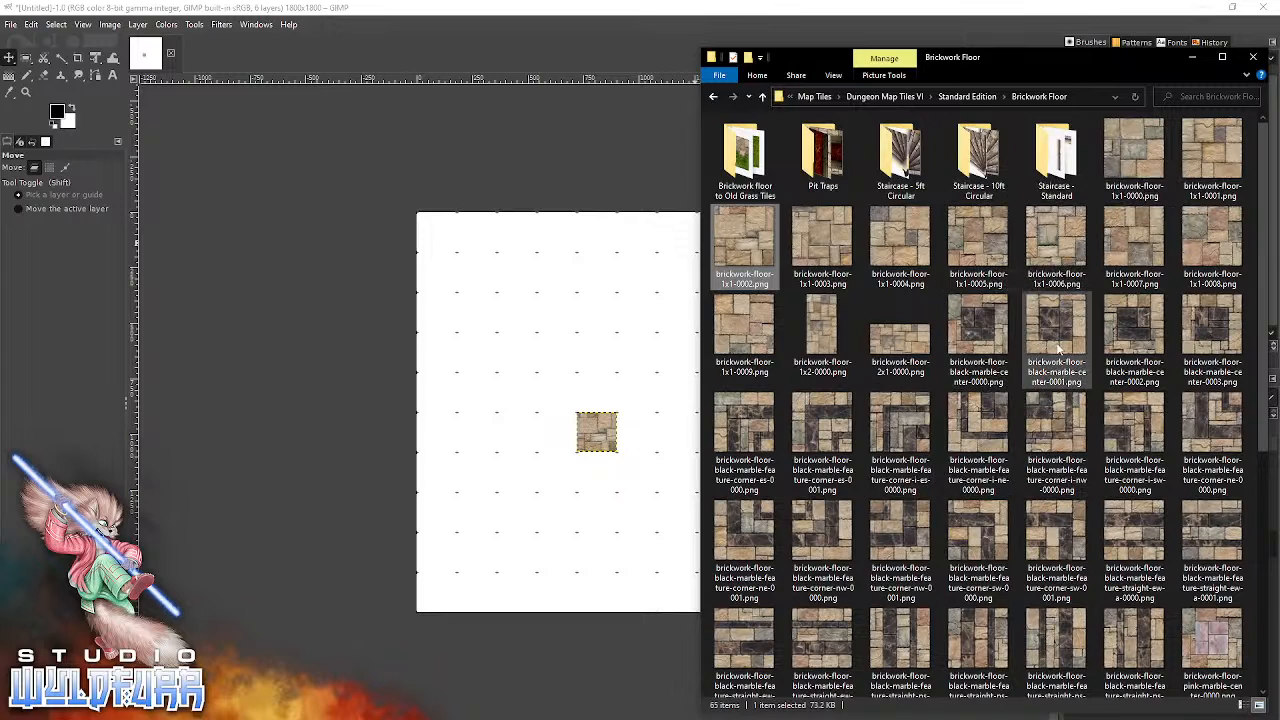
click(1056, 540)
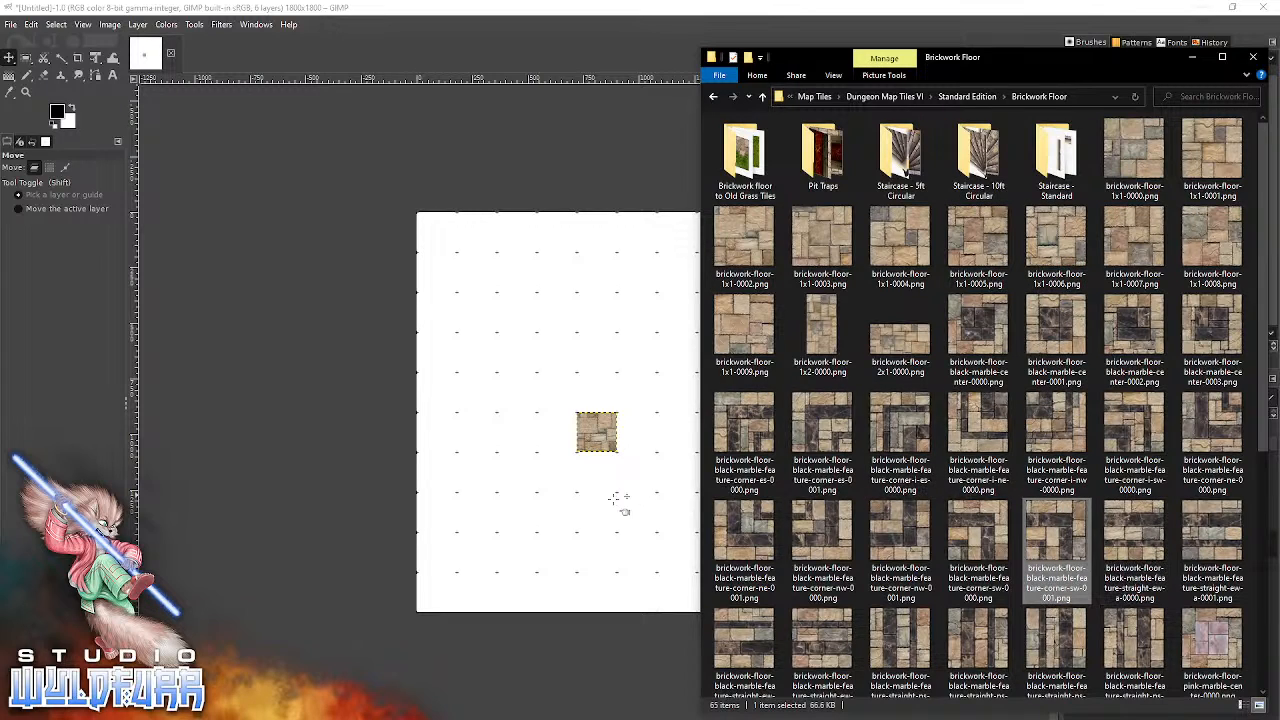
click(1070, 425)
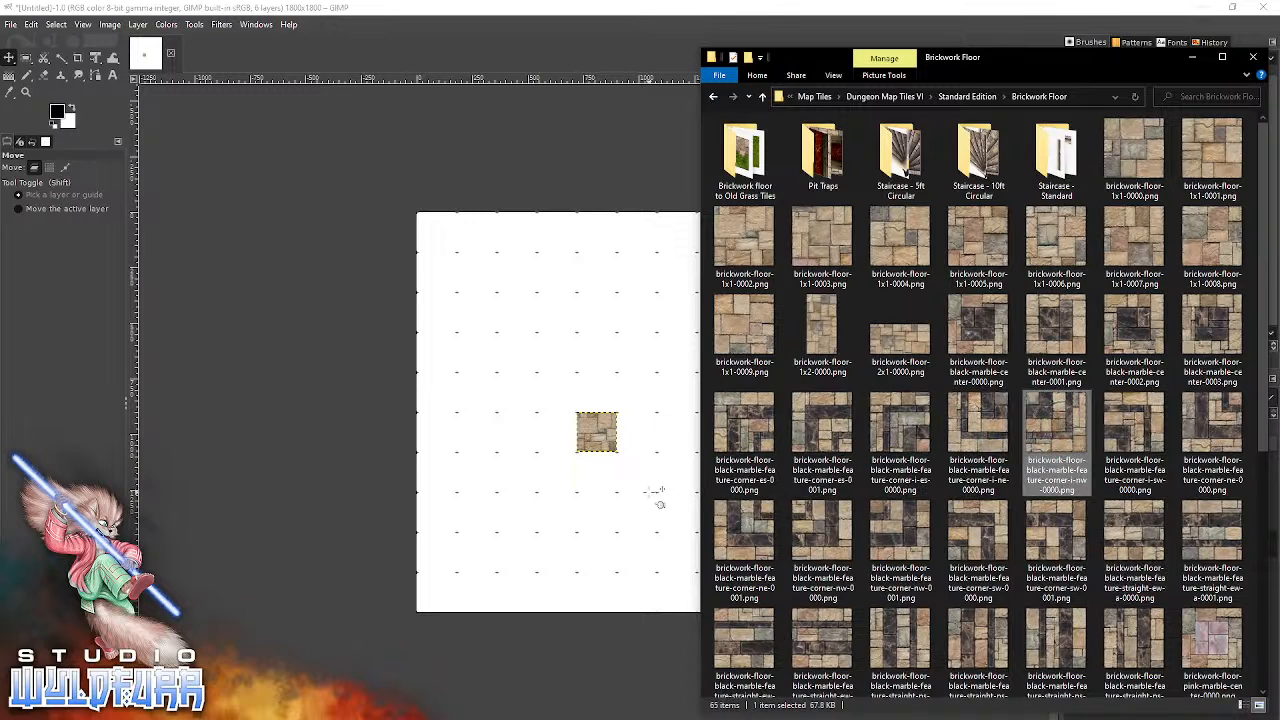
Make GIMP's Floor group active, bring in brickwork-floor-1x1-0001.png from File Explorer and snap the tile to the sixth column, fifth row.
click(604, 16)
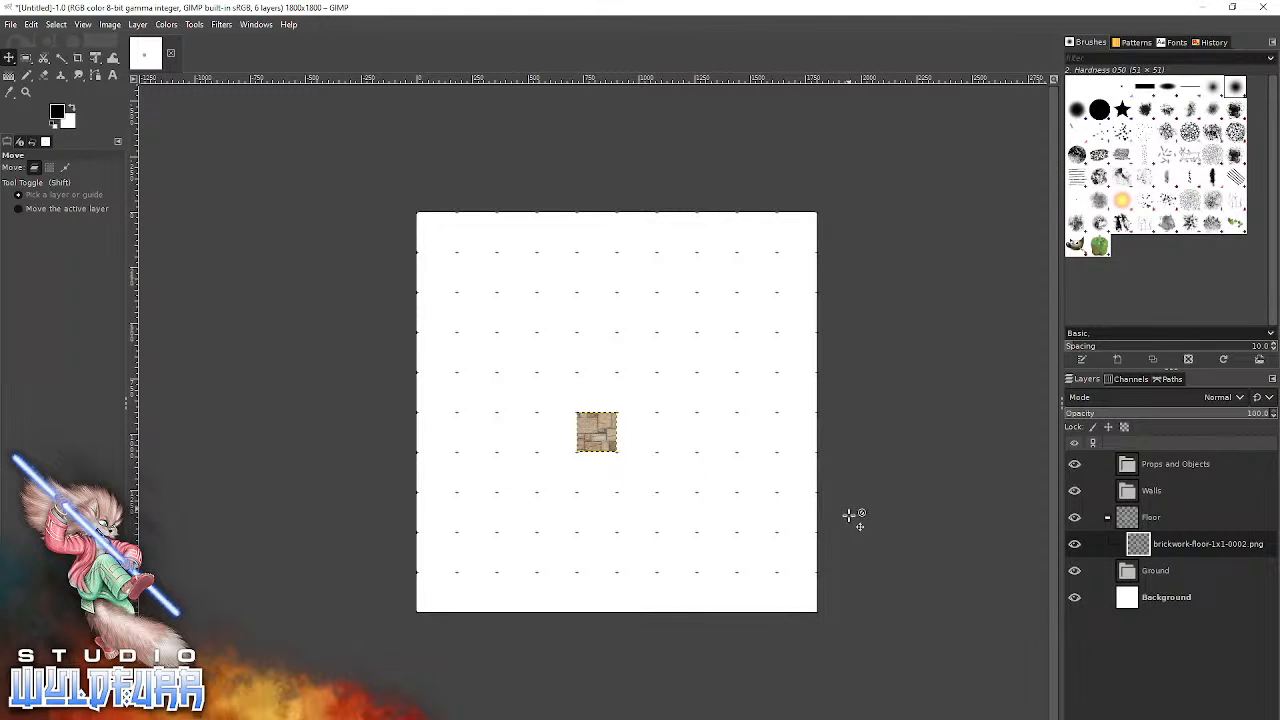
click(1145, 519)
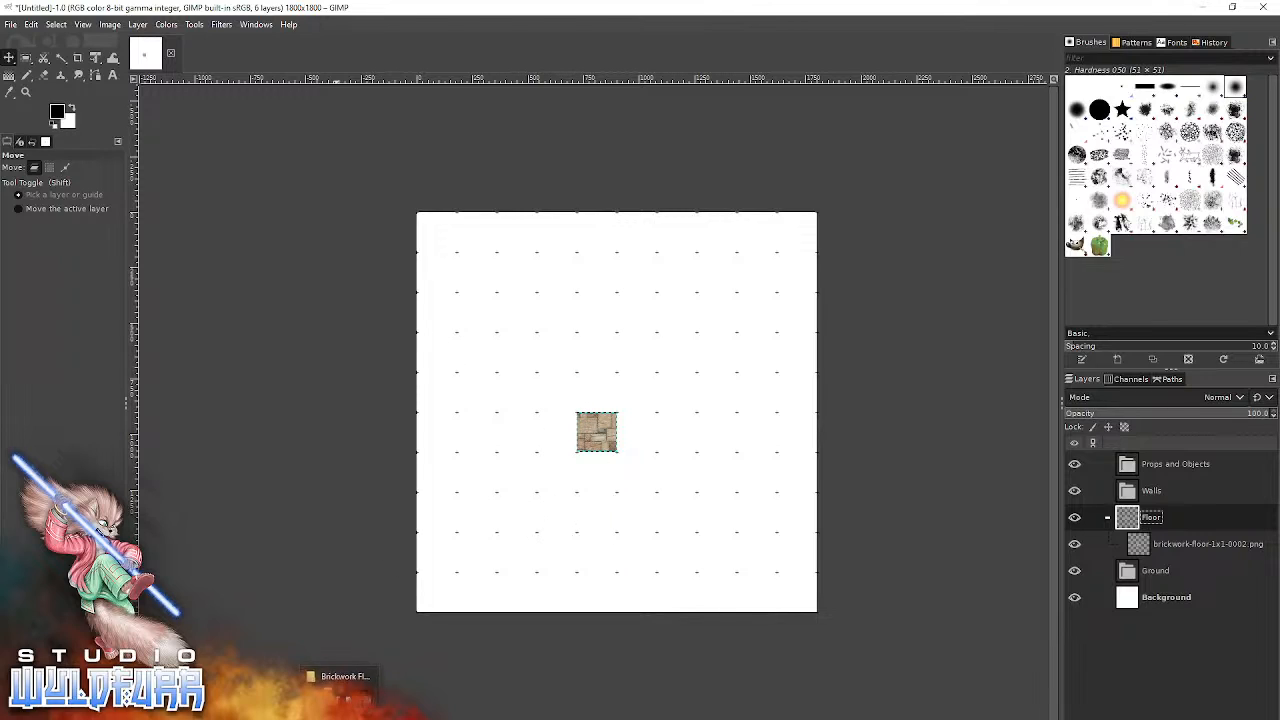
click(348, 716)
drag(1137, 162, 618, 376)
drag(1201, 151, 540, 355)
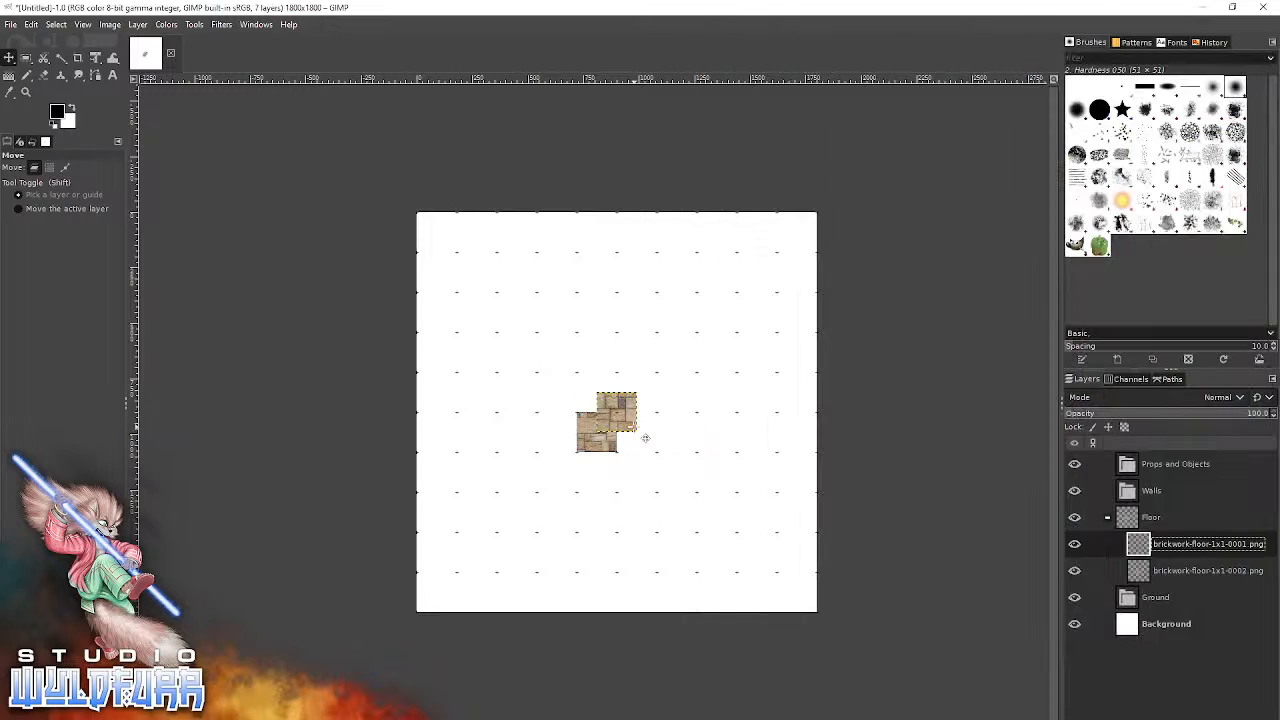
drag(621, 404, 641, 384)
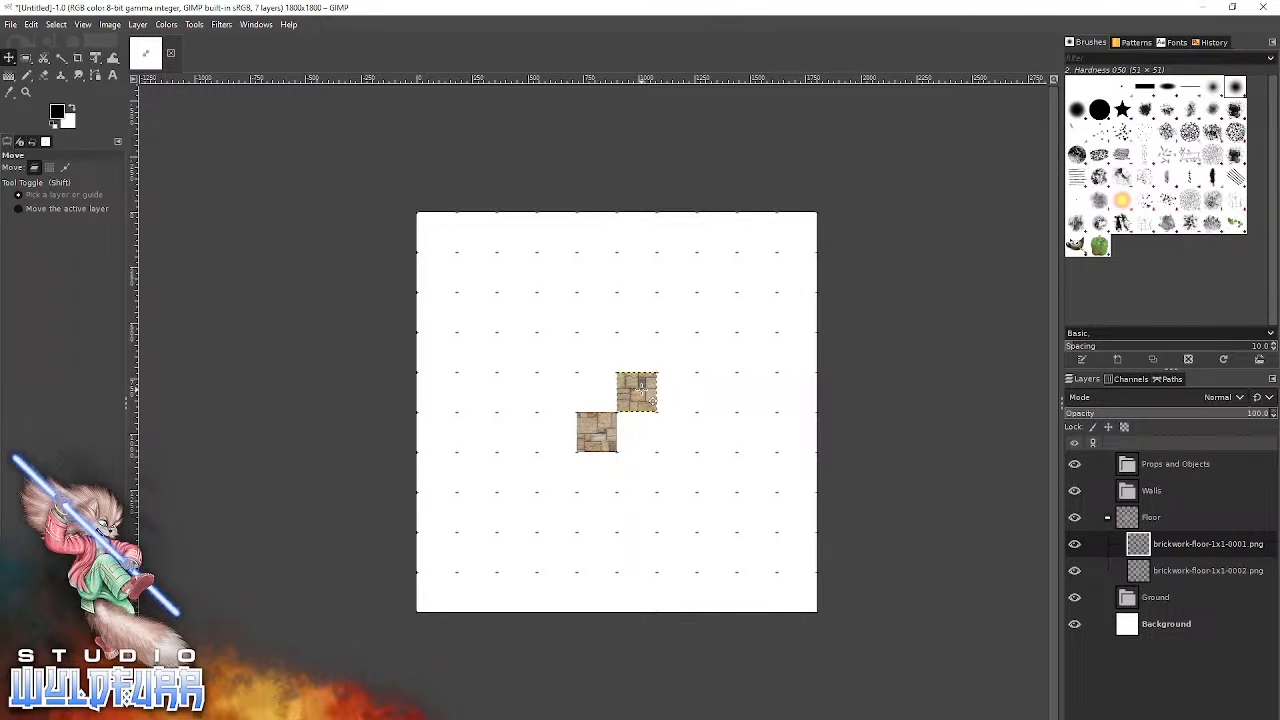
Add brickwork-floor-1x1-0002.png and brickwork-floor-1x1-0003.png from File Explorer and snap them to the fourth and fifth columns of the fifth row.
key(alt+Tab)
drag(750, 232, 527, 400)
drag(621, 416, 571, 404)
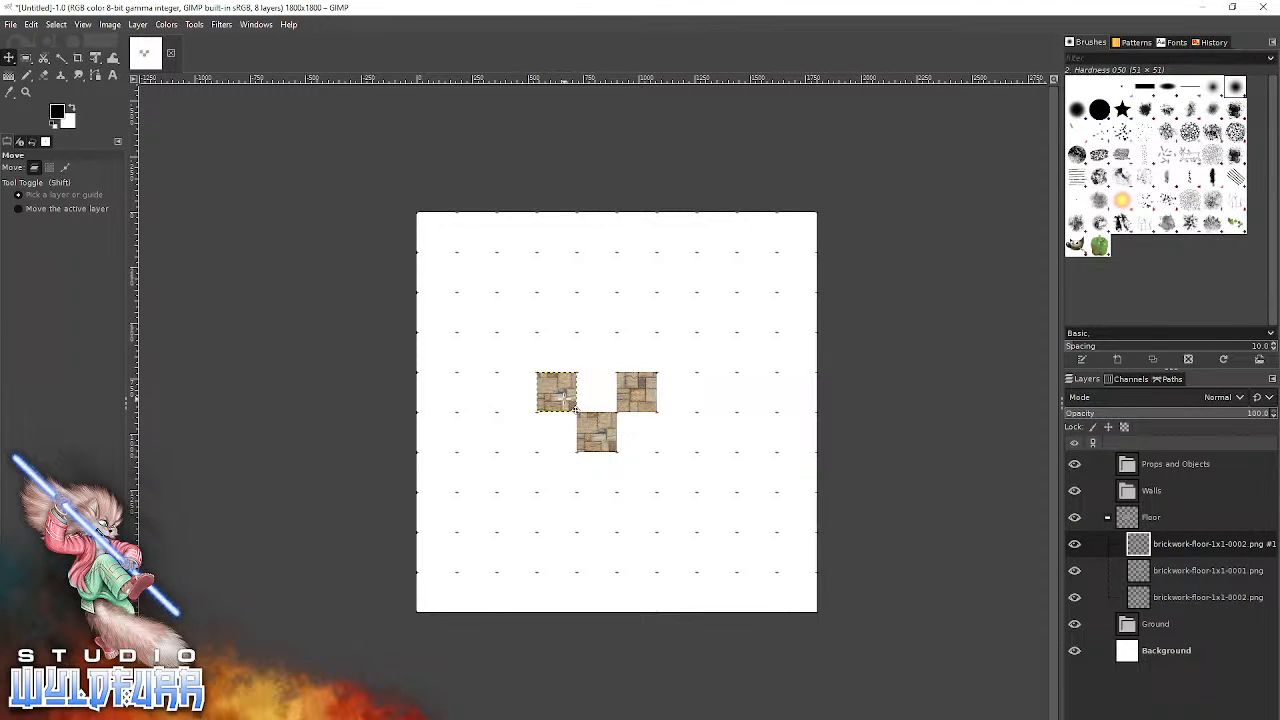
key(alt+Tab)
drag(838, 254, 569, 517)
drag(622, 411, 602, 392)
Add brickwork-floor-1x1-0004.png from File Explorer and snap the tile to the sixth column, sixth row.
key(alt+Tab)
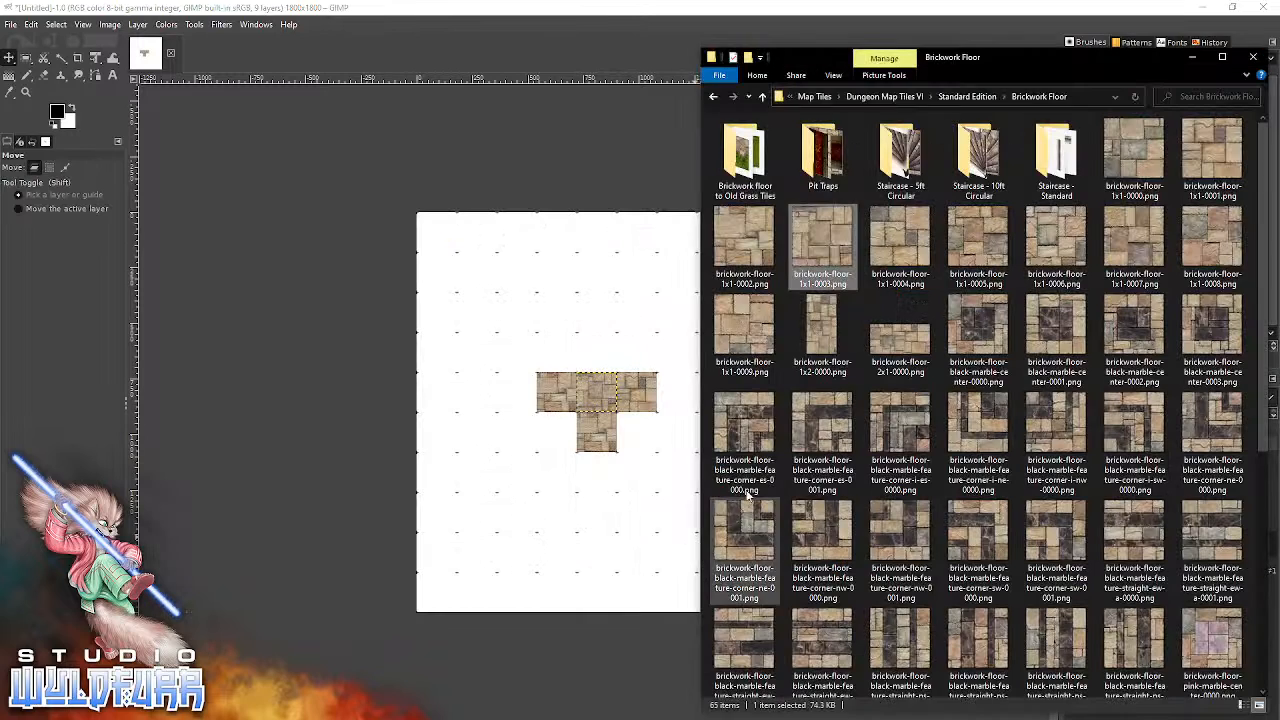
drag(905, 242, 606, 474)
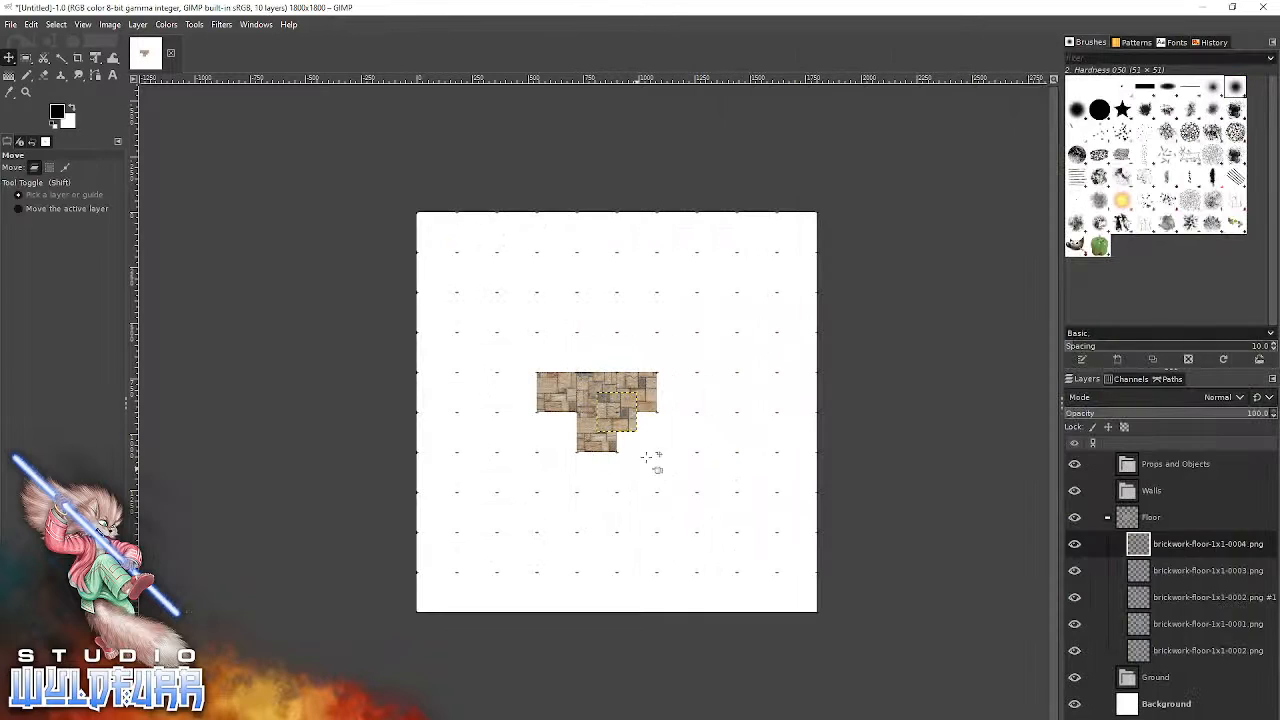
drag(625, 418, 664, 456)
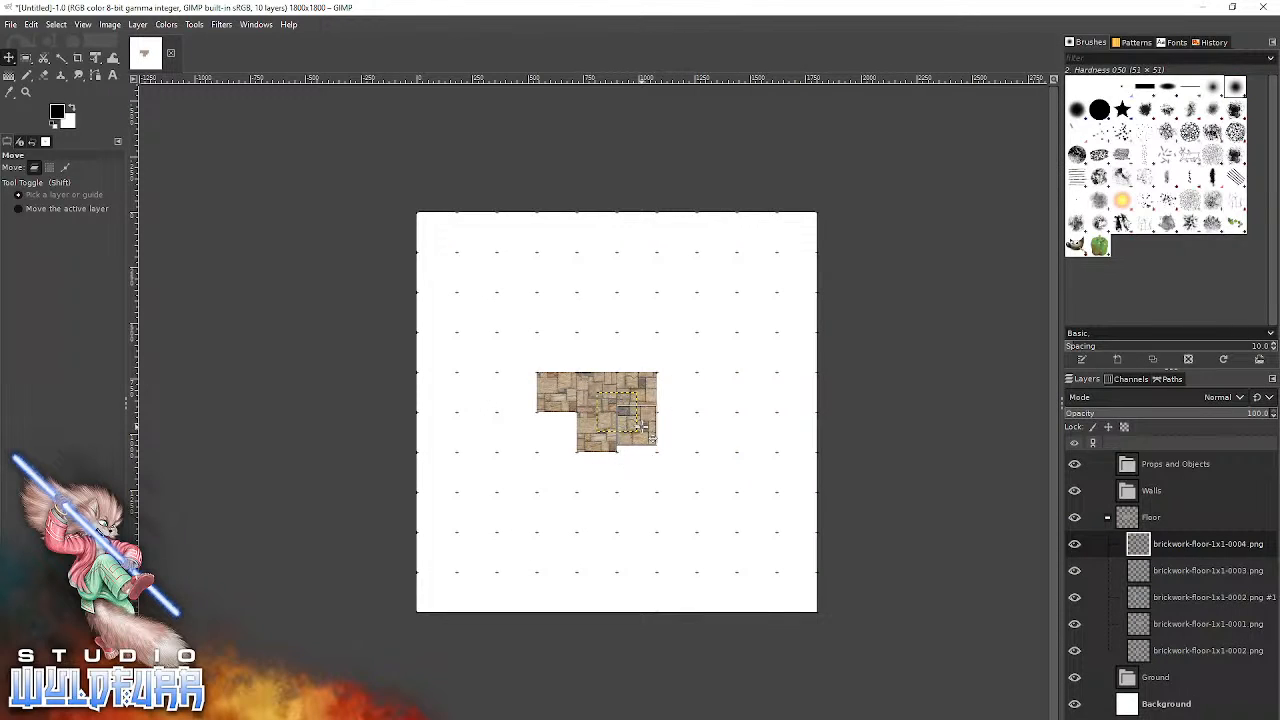
Bring brickwork-floor-1x1-0005.png from File Explorer into the GIMP image as a new layer in the Floor group.
click(26, 92)
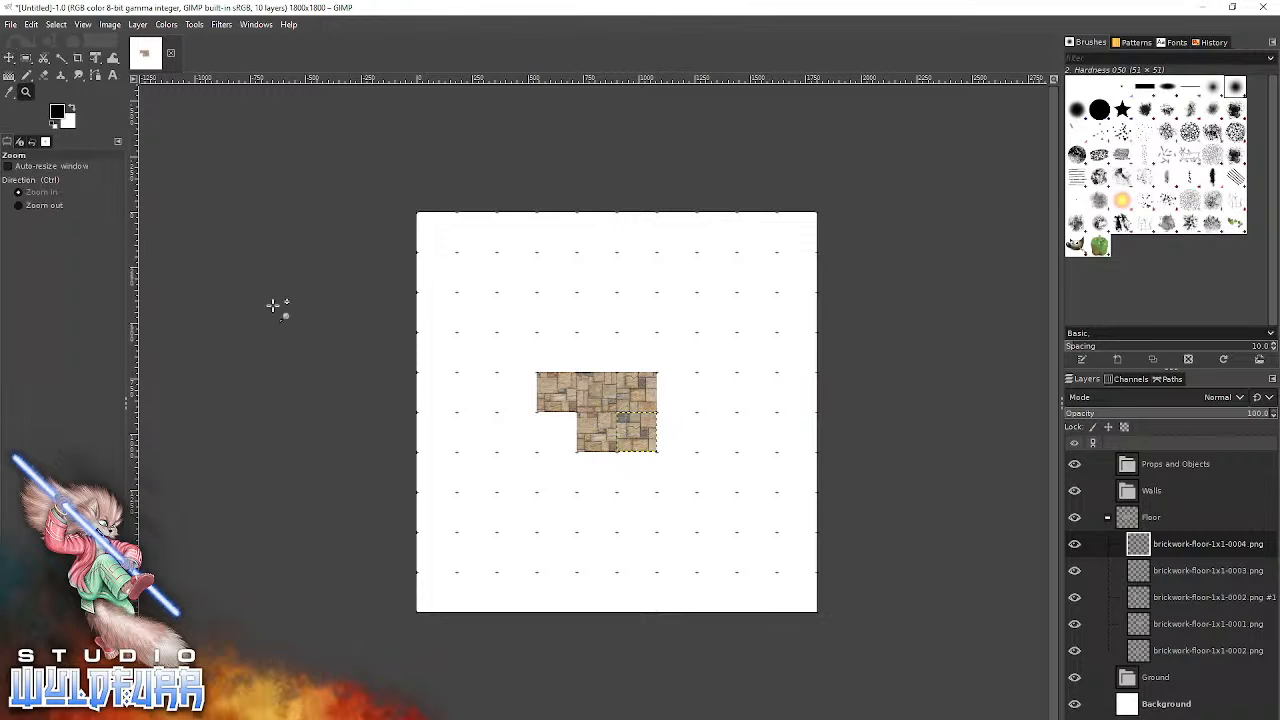
click(610, 416)
click(610, 416)
click(610, 416)
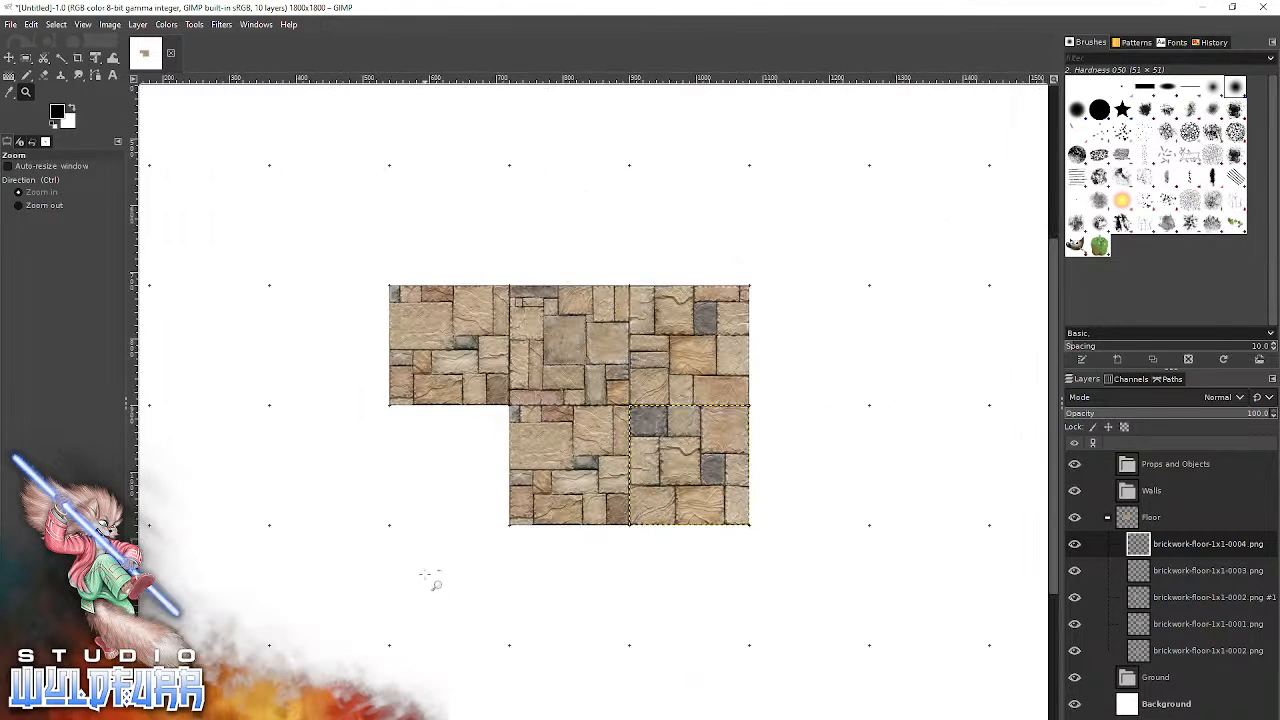
key(alt+Tab)
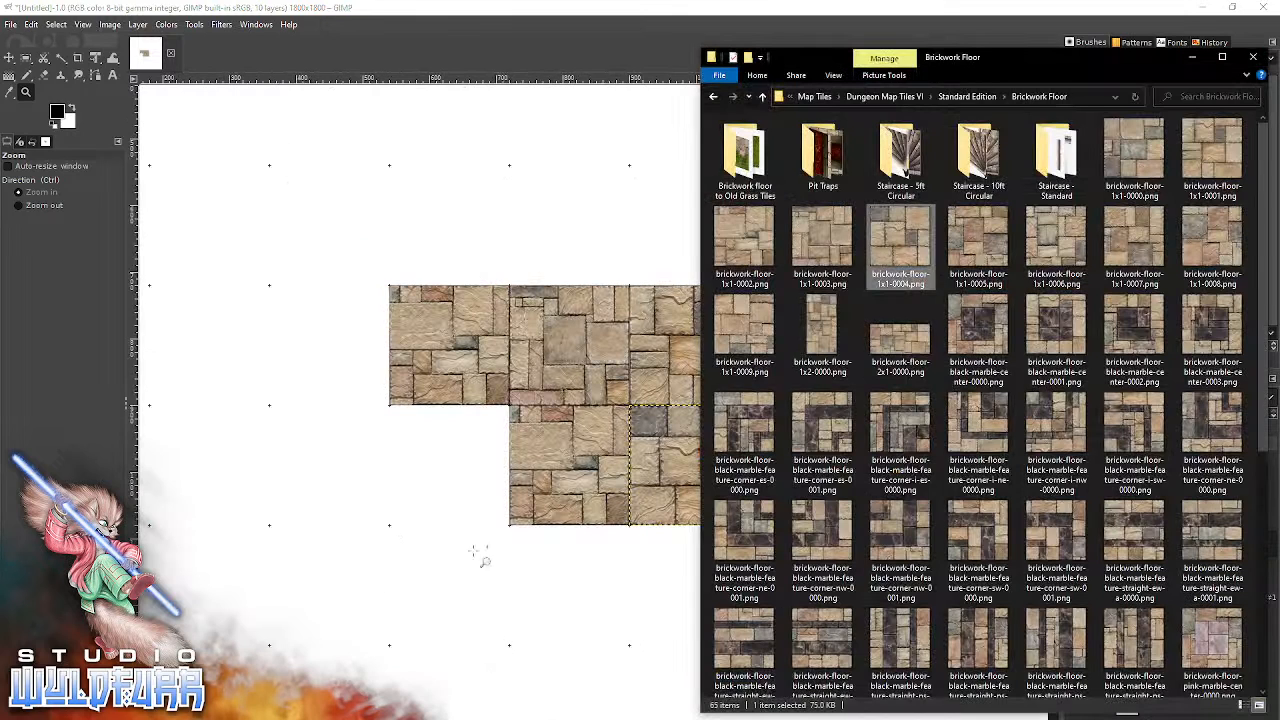
drag(957, 244, 460, 524)
drag(598, 405, 493, 487)
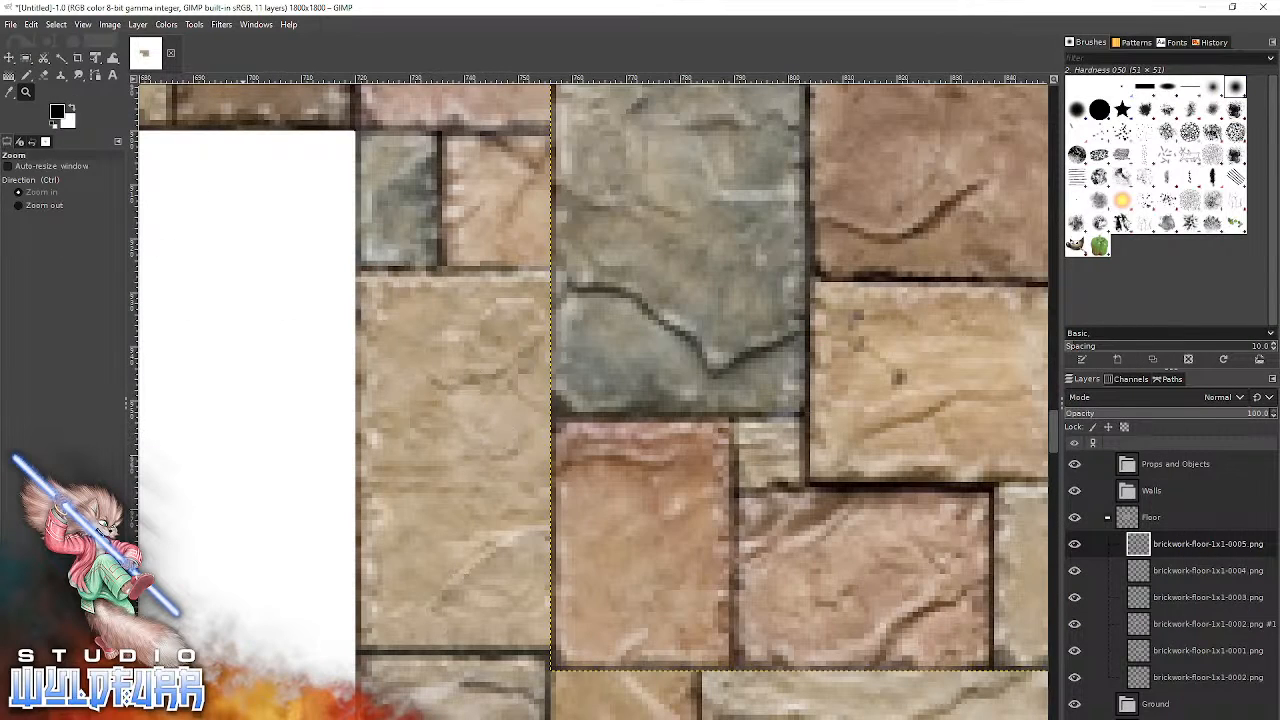
click(243, 712)
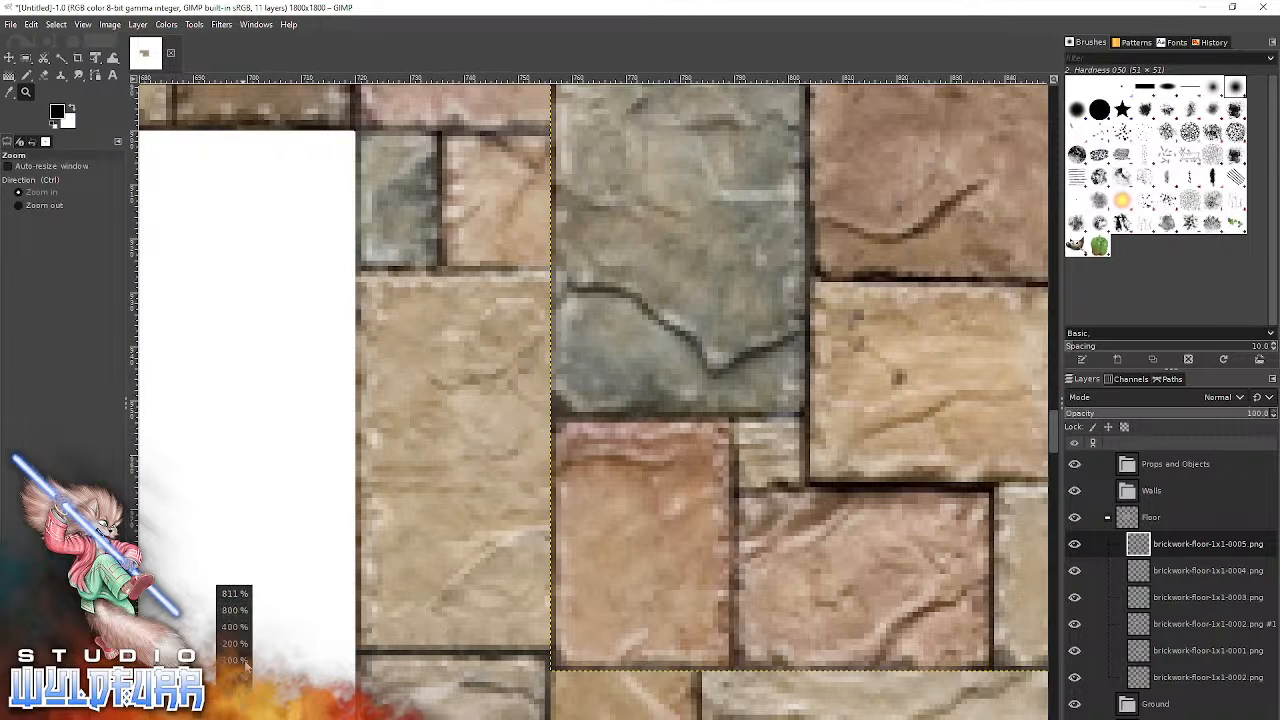
click(240, 661)
Snap the 0005 tile to the fourth column, sixth row, and place brickwork-floor-1x1-0006.png from File Explorer in the fifth column, seventh row.
click(9, 58)
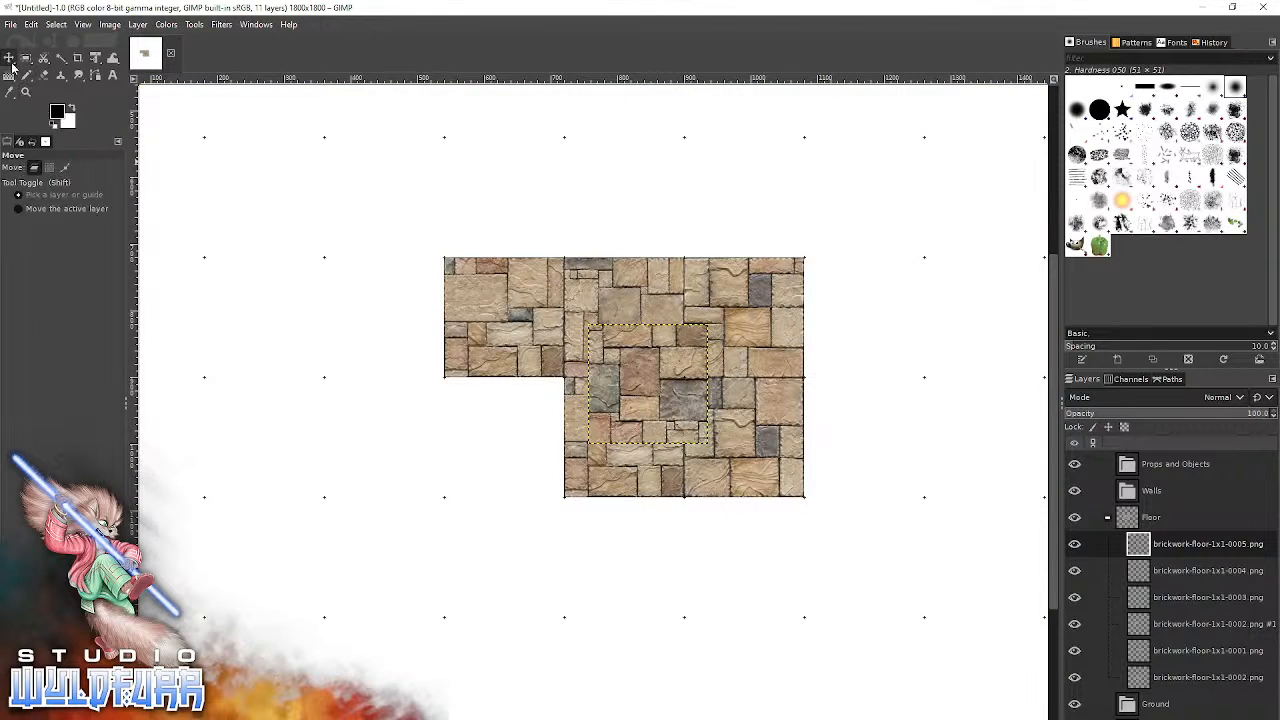
drag(682, 408, 534, 451)
key(alt+Tab)
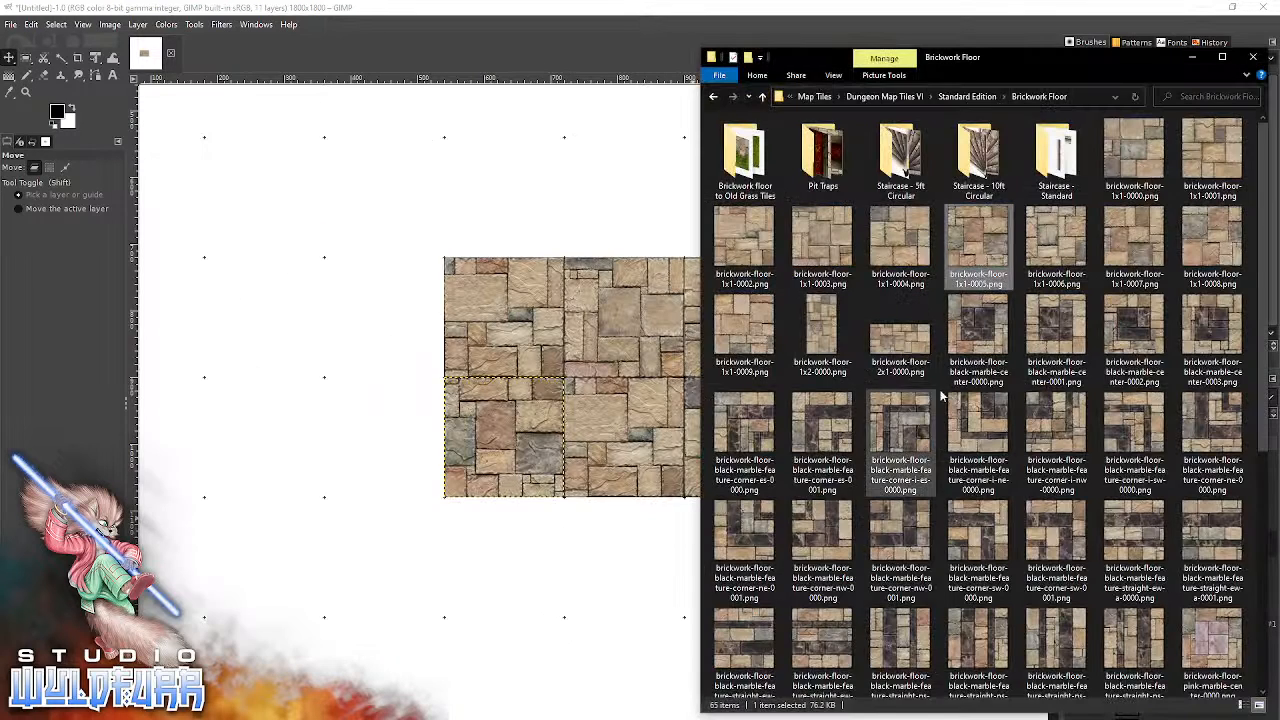
drag(1030, 254, 540, 570)
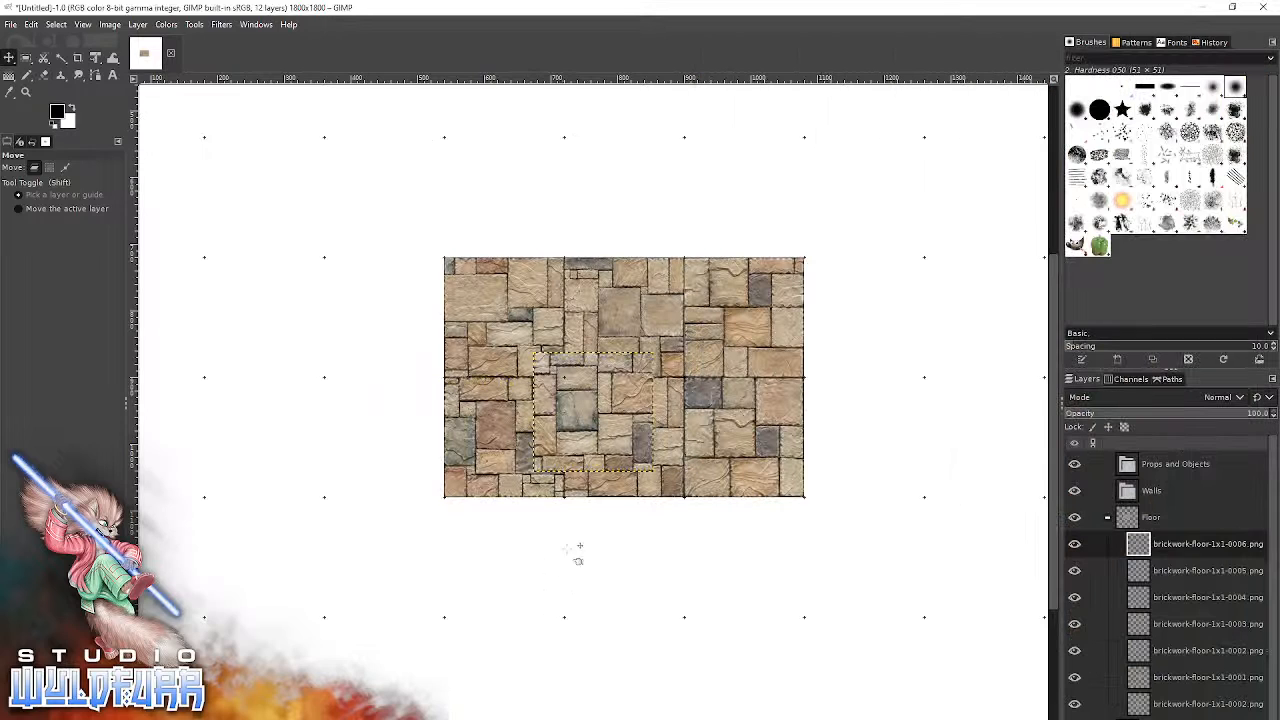
drag(598, 428, 628, 572)
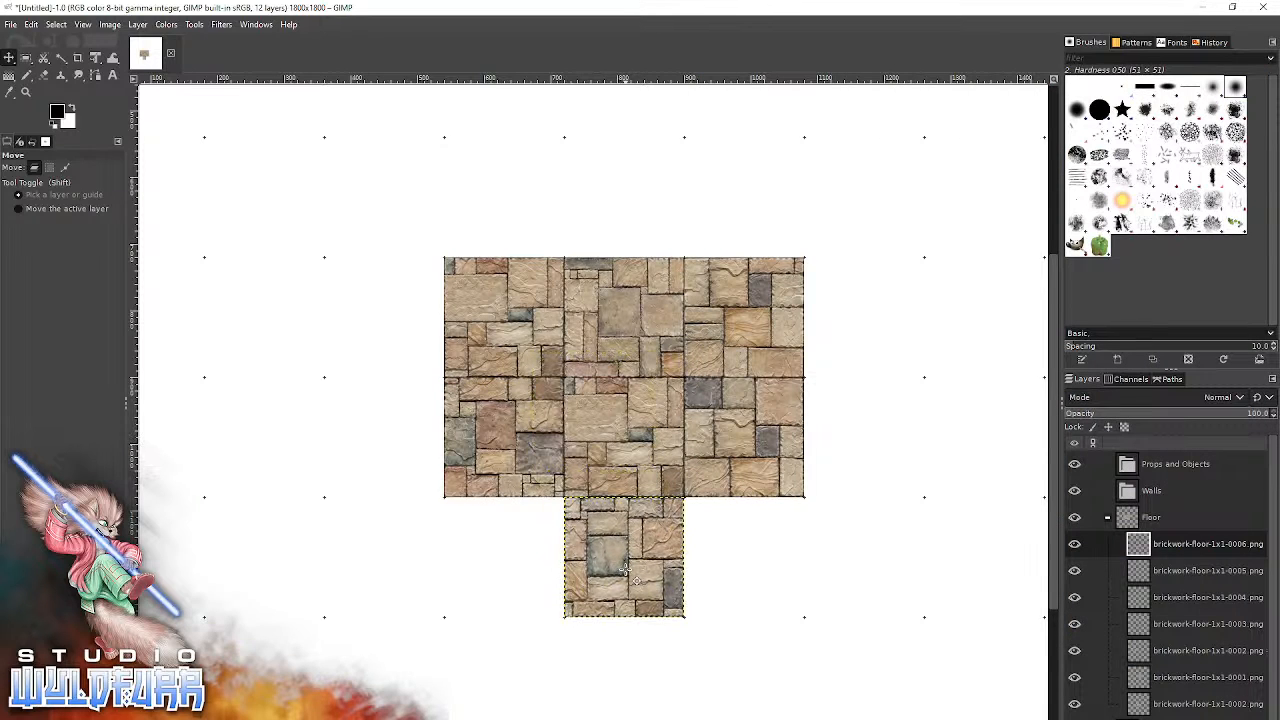
Add brickwork-floor-1x1-0007.png and brickwork-floor-1x1-0008.png from File Explorer and snap them to the fourth and sixth columns of the seventh row.
key(alt+Tab)
drag(1141, 244, 515, 550)
drag(585, 420, 497, 568)
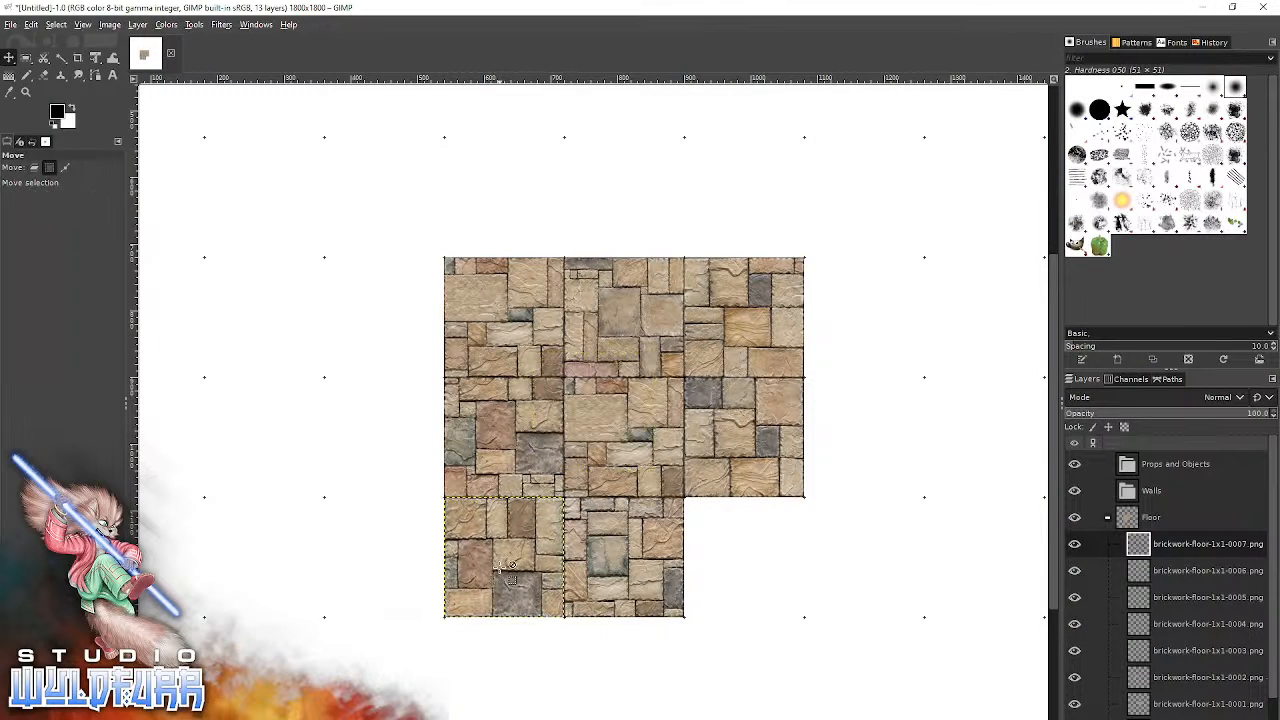
key(alt+Tab)
drag(1205, 235, 480, 560)
drag(558, 436, 707, 579)
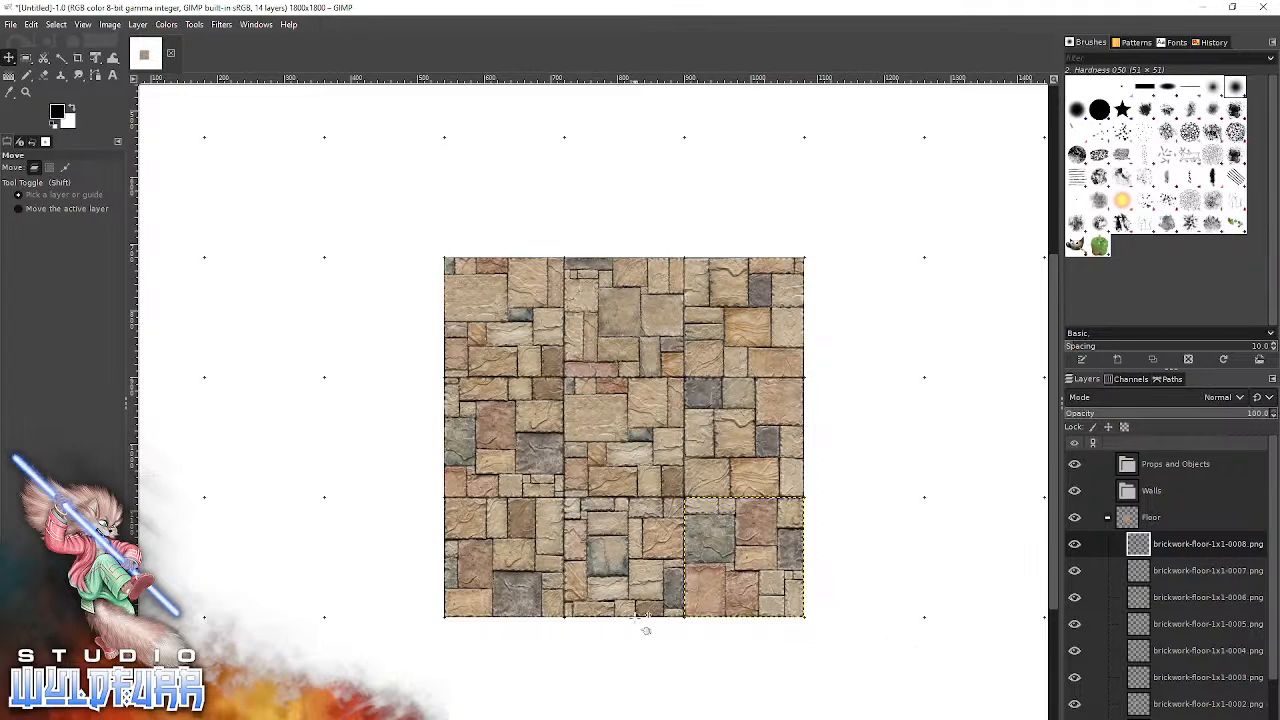
Add brickwork-floor-1x1-0009.png from File Explorer and snap it directly above the middle tile of the three-by-three floor's upper row.
drag(804, 609, 839, 646)
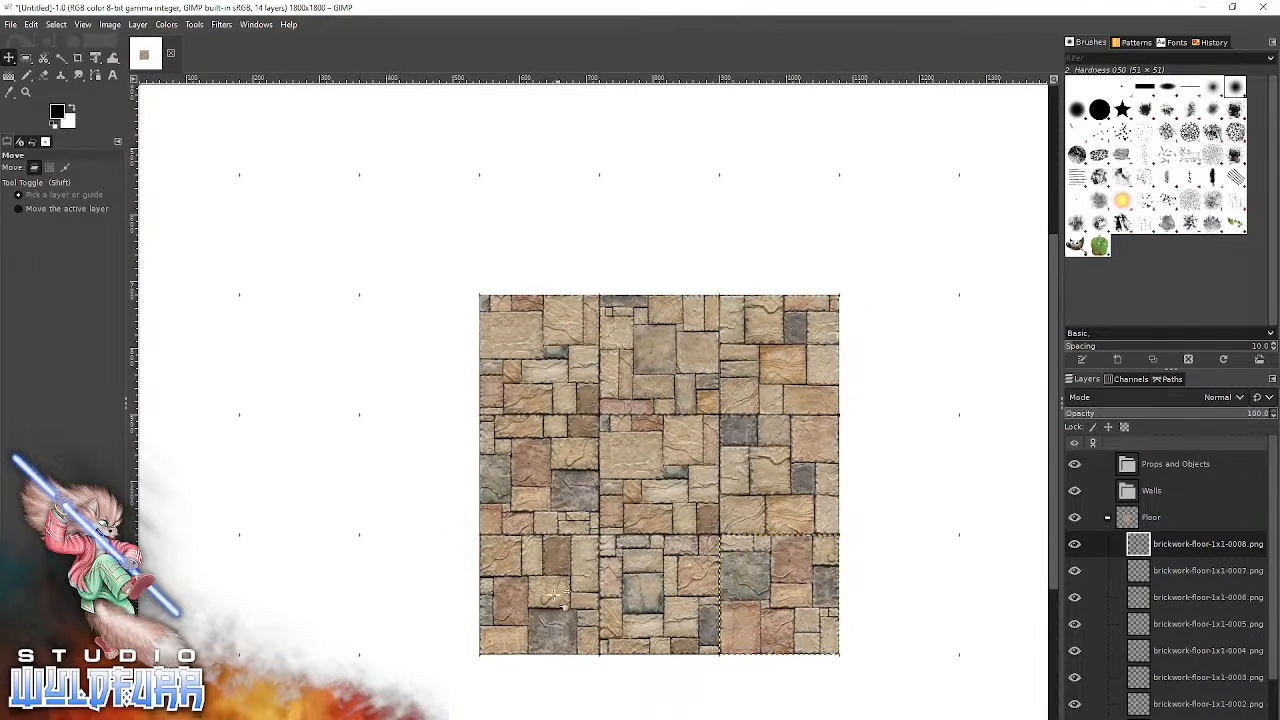
key(alt+Tab)
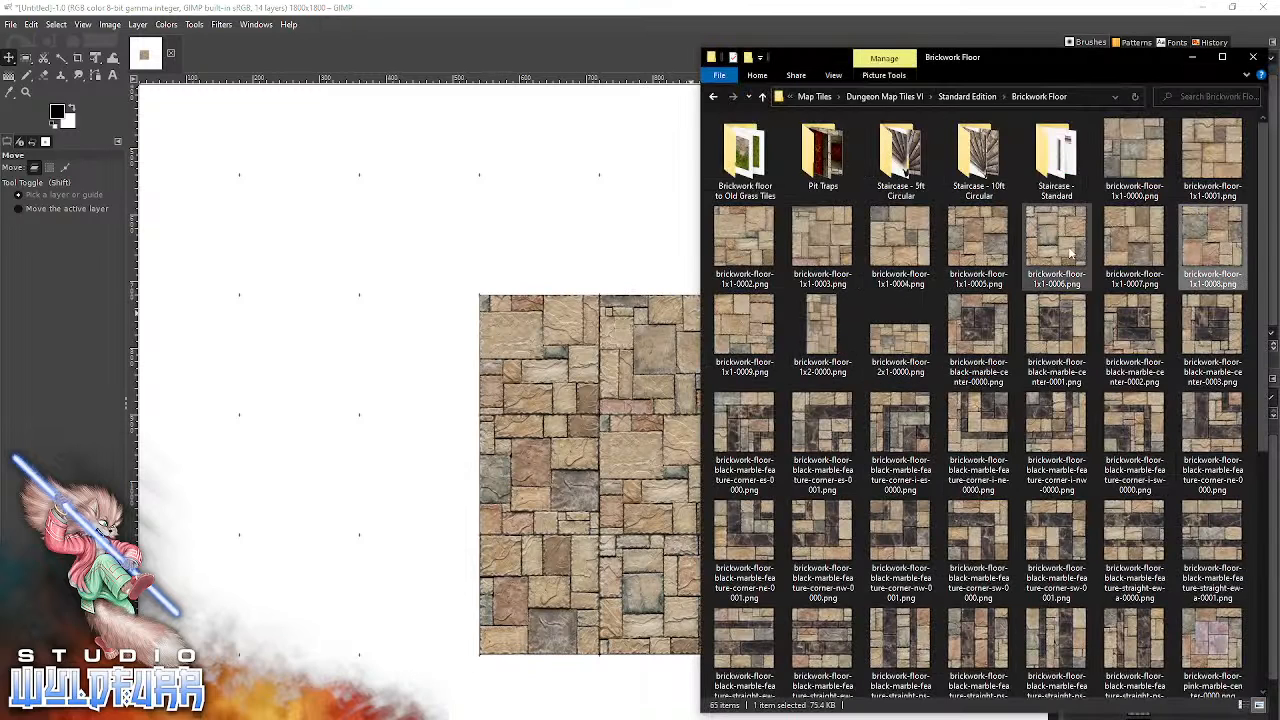
click(744, 330)
drag(368, 405, 371, 403)
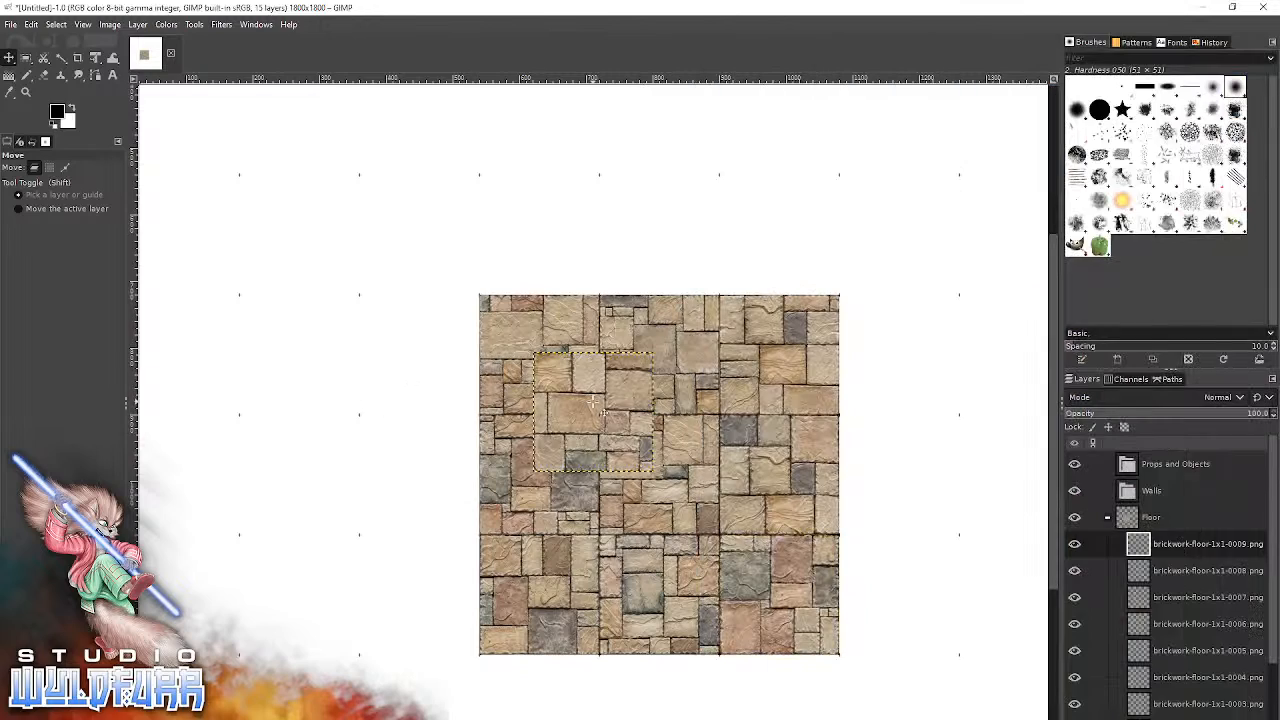
drag(662, 280, 659, 234)
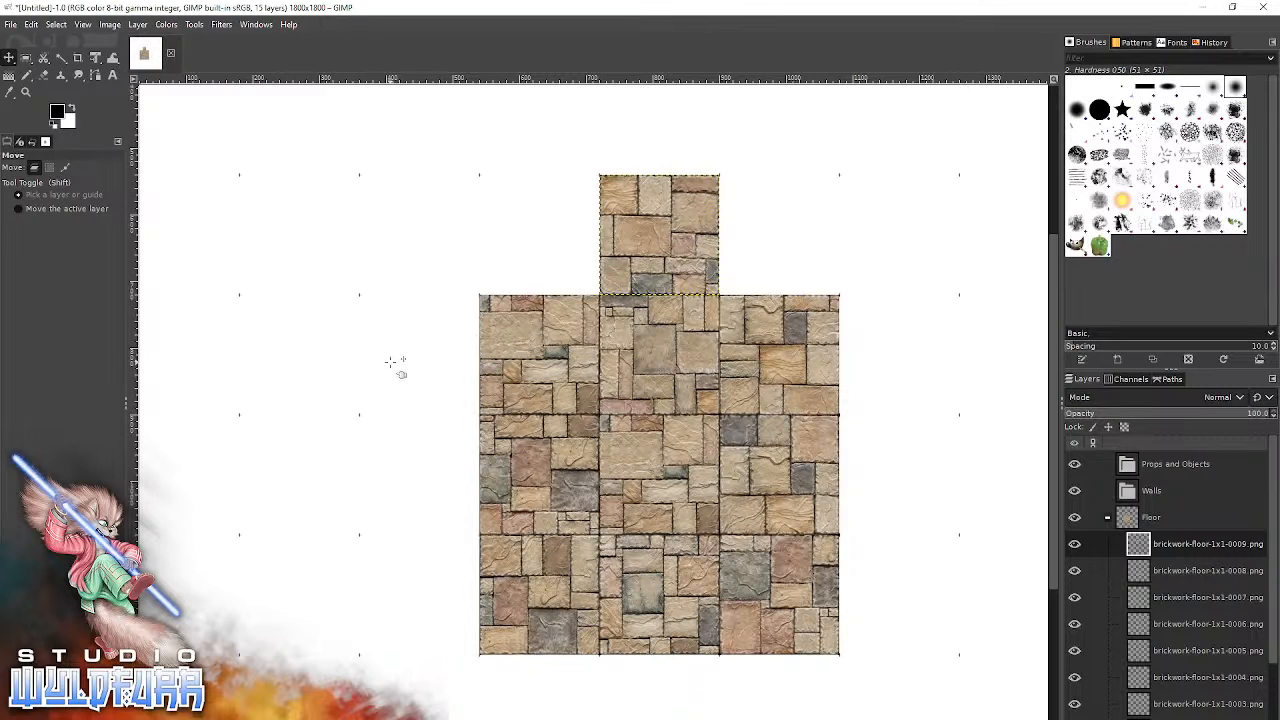
Add brickwork-floor-2x1-0000.png from File Explorer and snap it across the fifth and sixth columns of the third row, above the single tile.
drag(390, 362, 455, 634)
drag(432, 340, 280, 243)
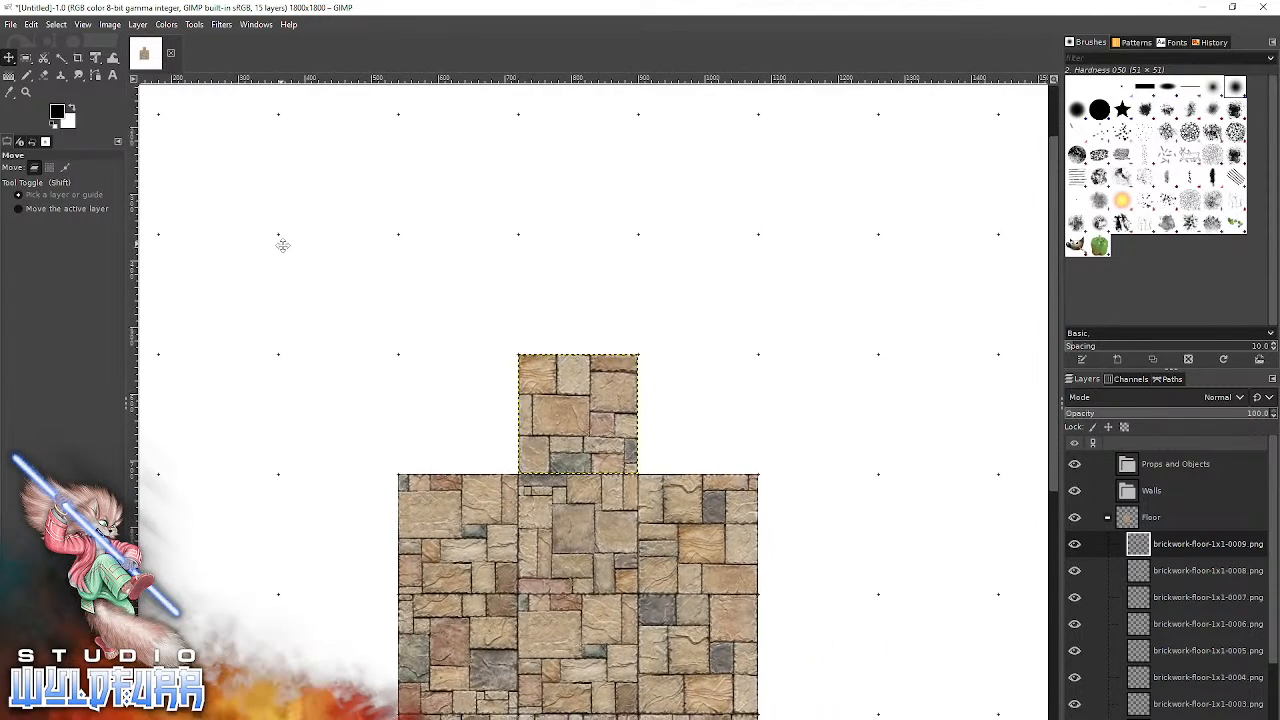
drag(589, 661, 490, 719)
drag(500, 600, 374, 616)
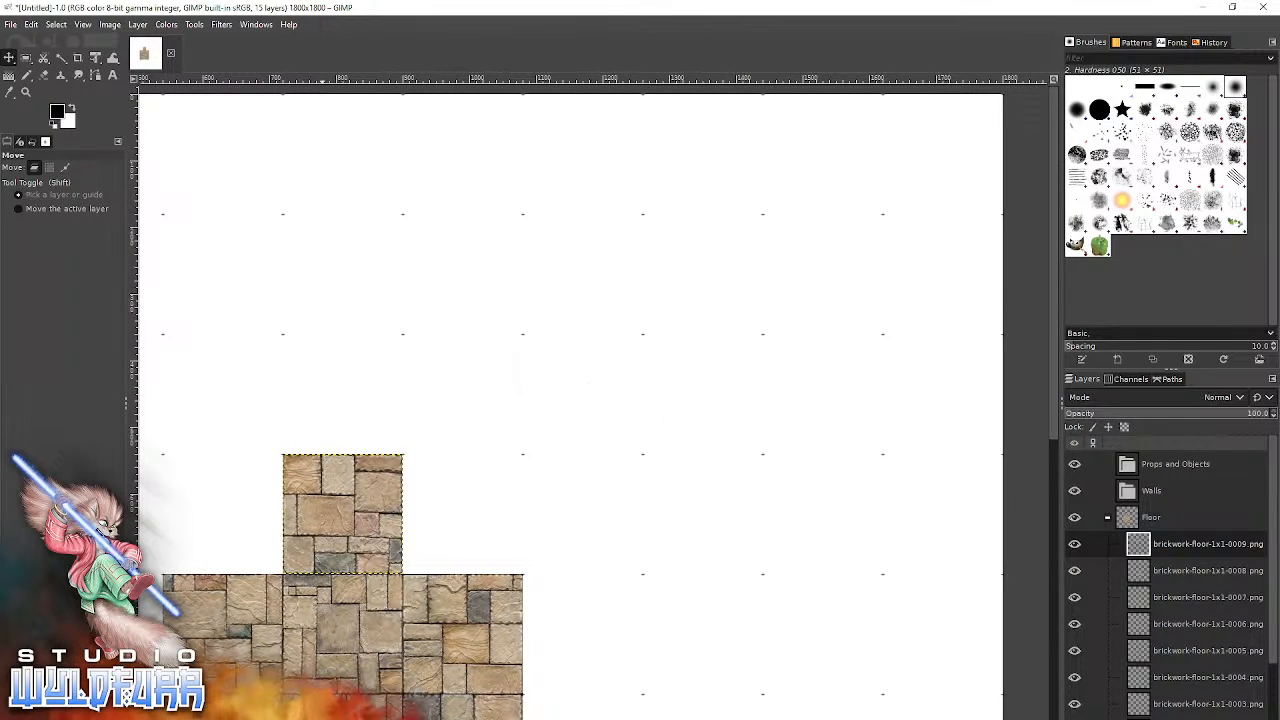
key(alt+Tab)
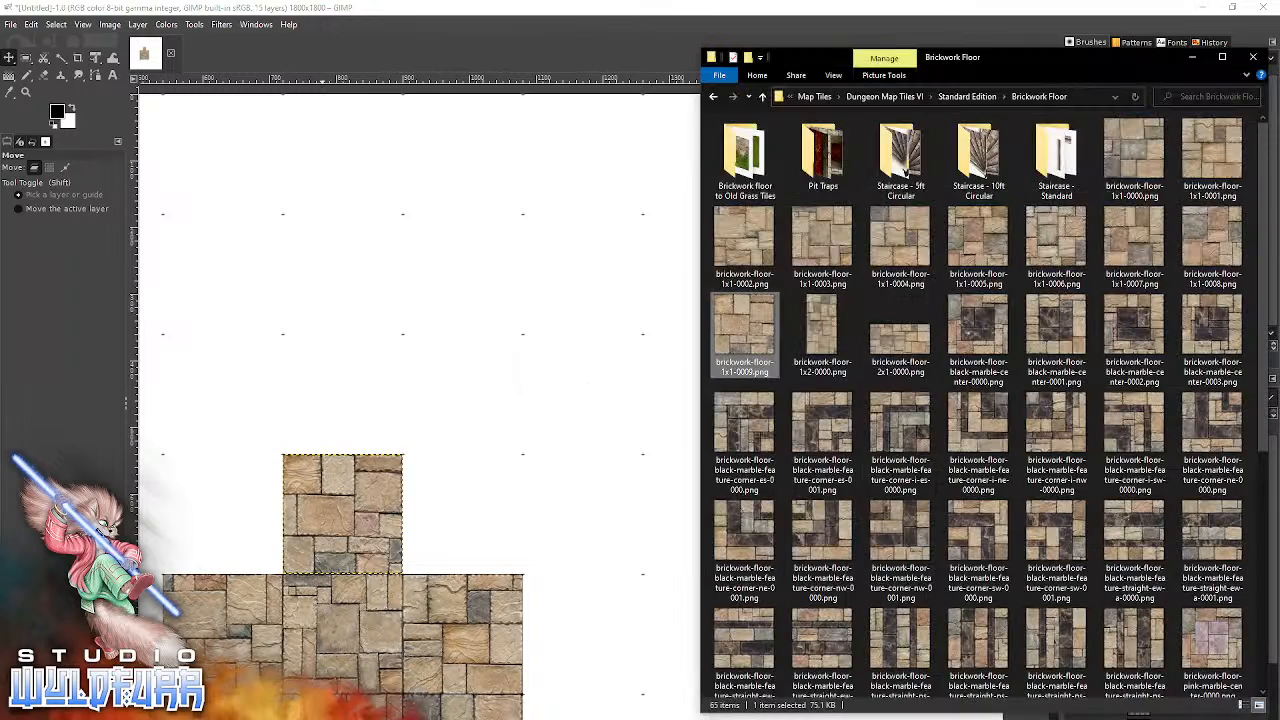
click(899, 352)
drag(900, 344, 461, 409)
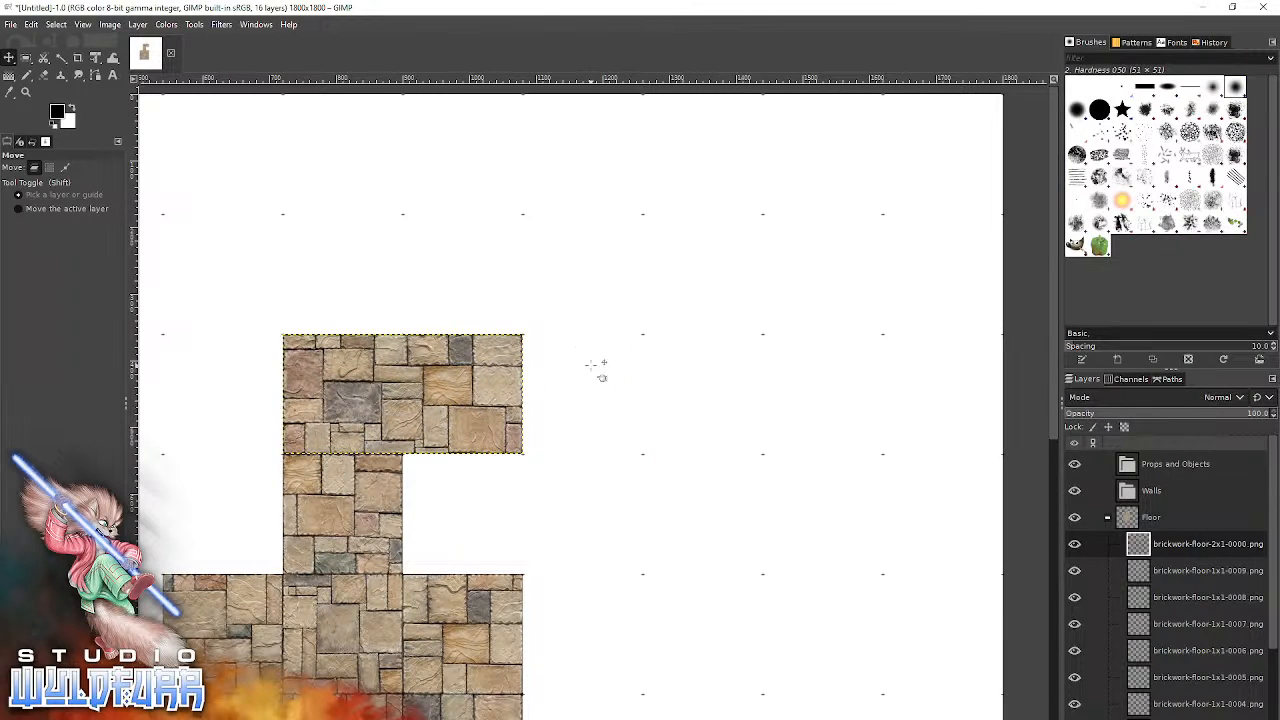
Add brickwork-floor-1x2-0000.png from File Explorer and snap it to the seventh column, spanning the second and third rows.
key(alt+Tab)
click(826, 330)
drag(826, 330, 590, 416)
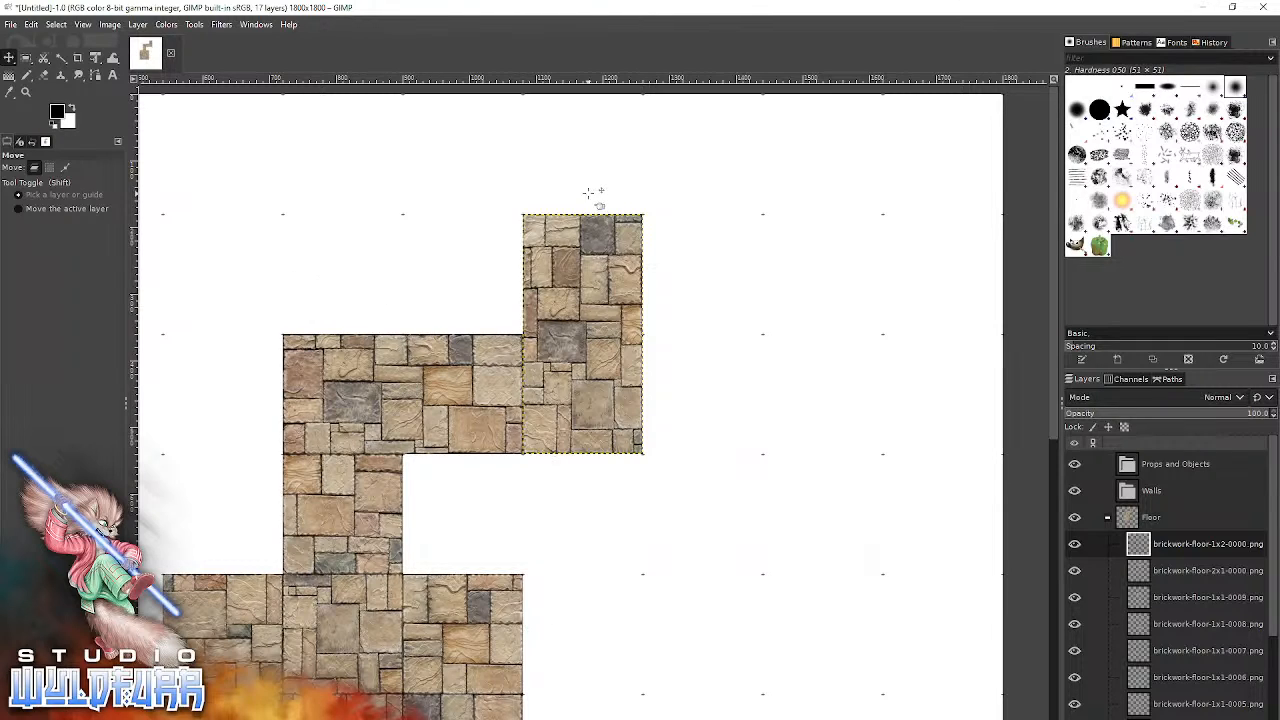
Collapse the Floor layer group and hide it.
drag(638, 613, 628, 476)
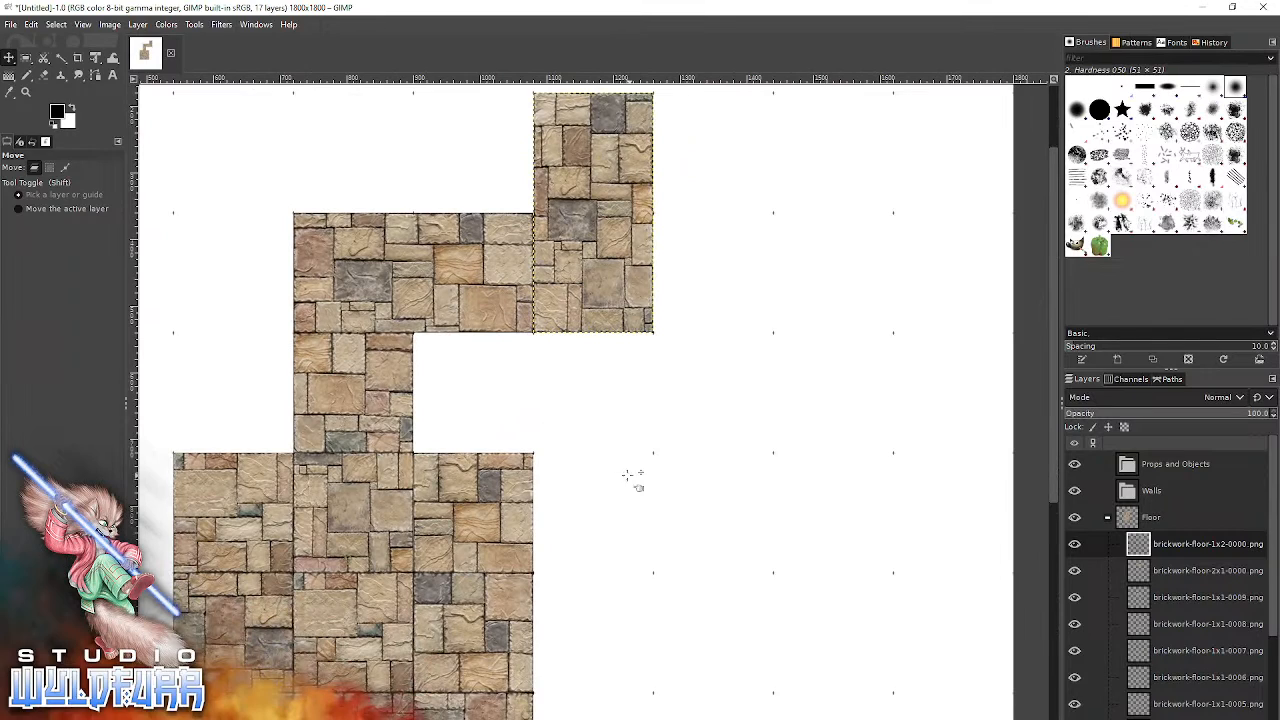
click(1107, 518)
click(1074, 517)
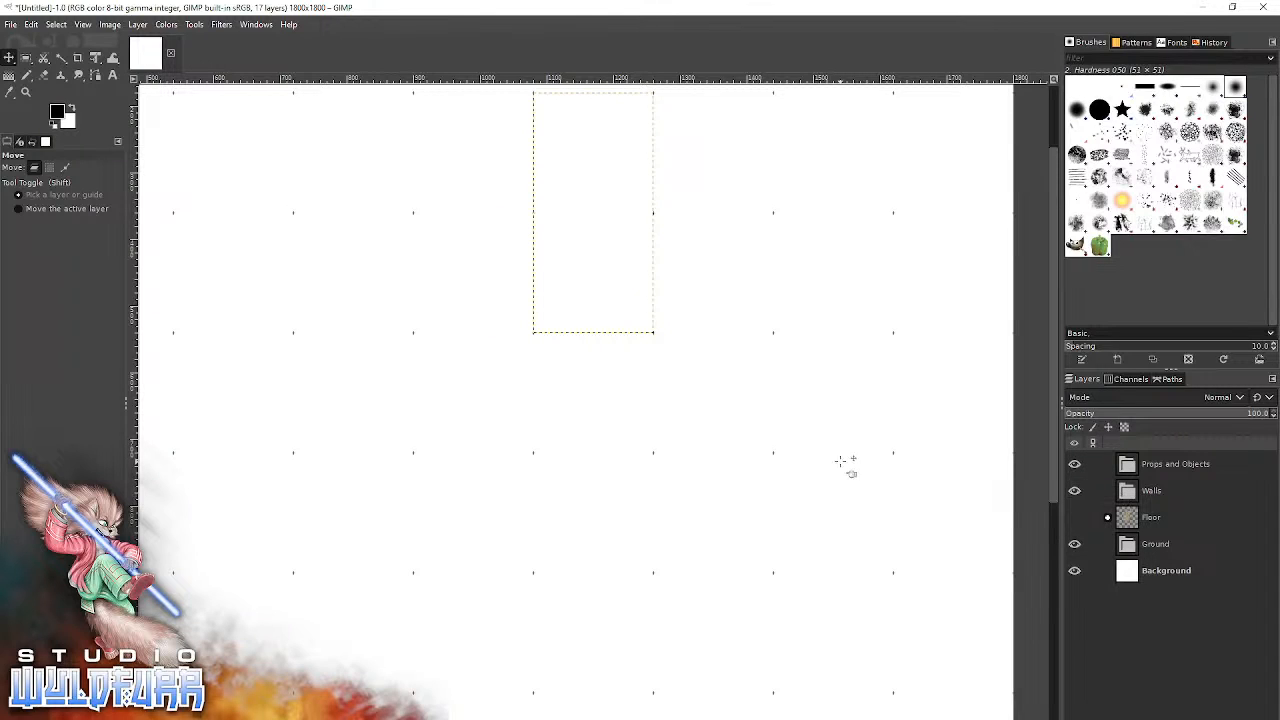
Bring dungeon-wall-corner-es-0000.png from File Explorer's Brickwork Walls folder into the GIMP image and put its layer into the Walls group.
key(alt+Tab)
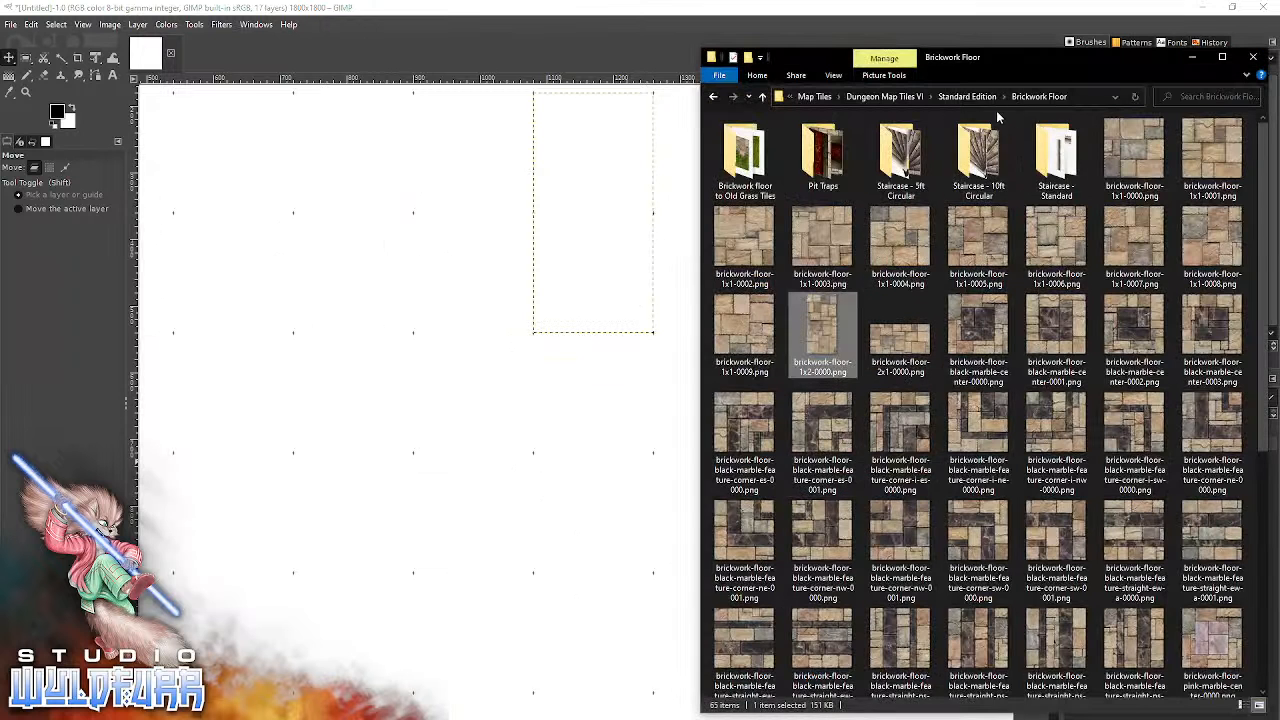
click(967, 96)
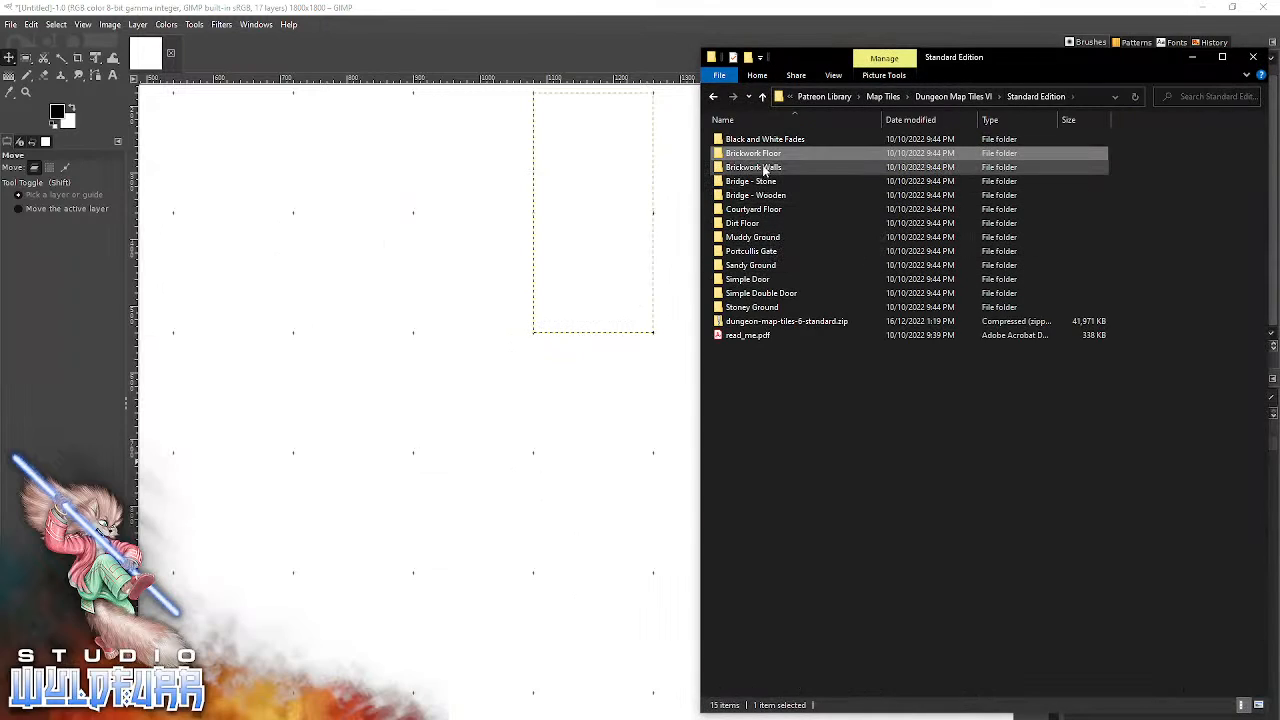
double_click(765, 169)
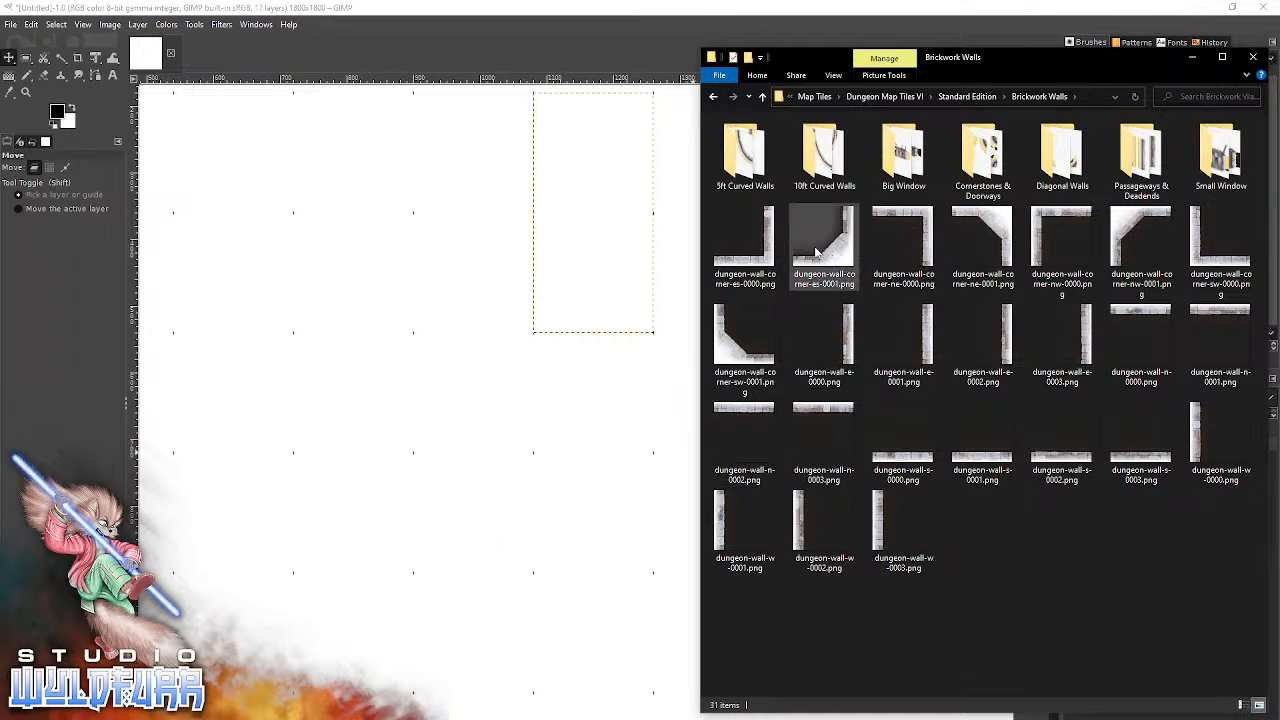
click(767, 258)
drag(767, 258, 477, 613)
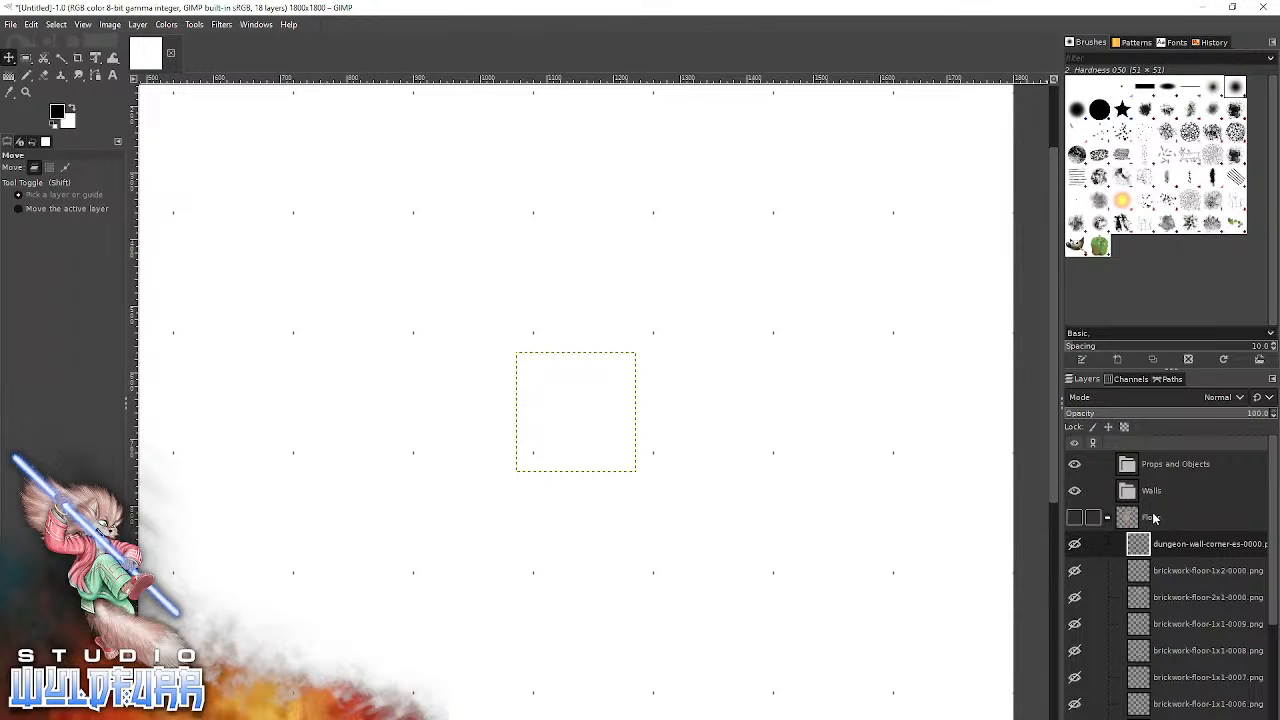
drag(1136, 556, 1153, 493)
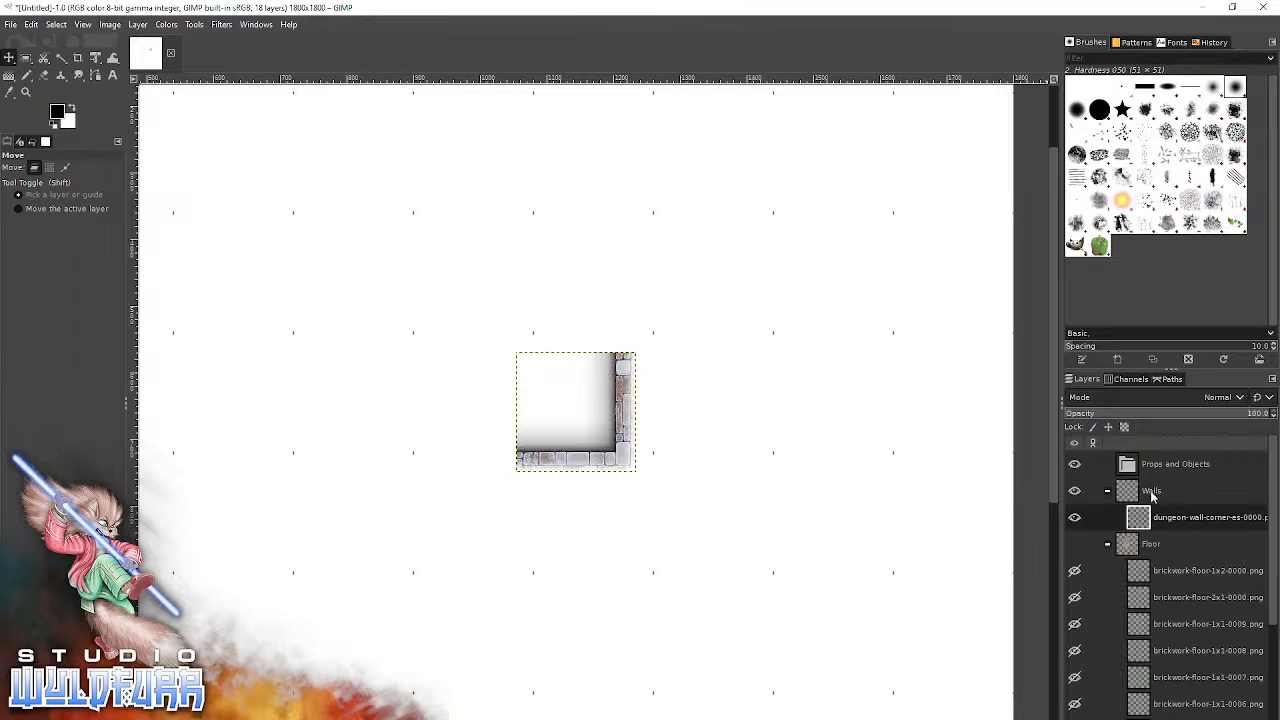
Check the corner wall tile against the floor tiles, and leave the Floor layer group collapsed and hidden.
click(1075, 544)
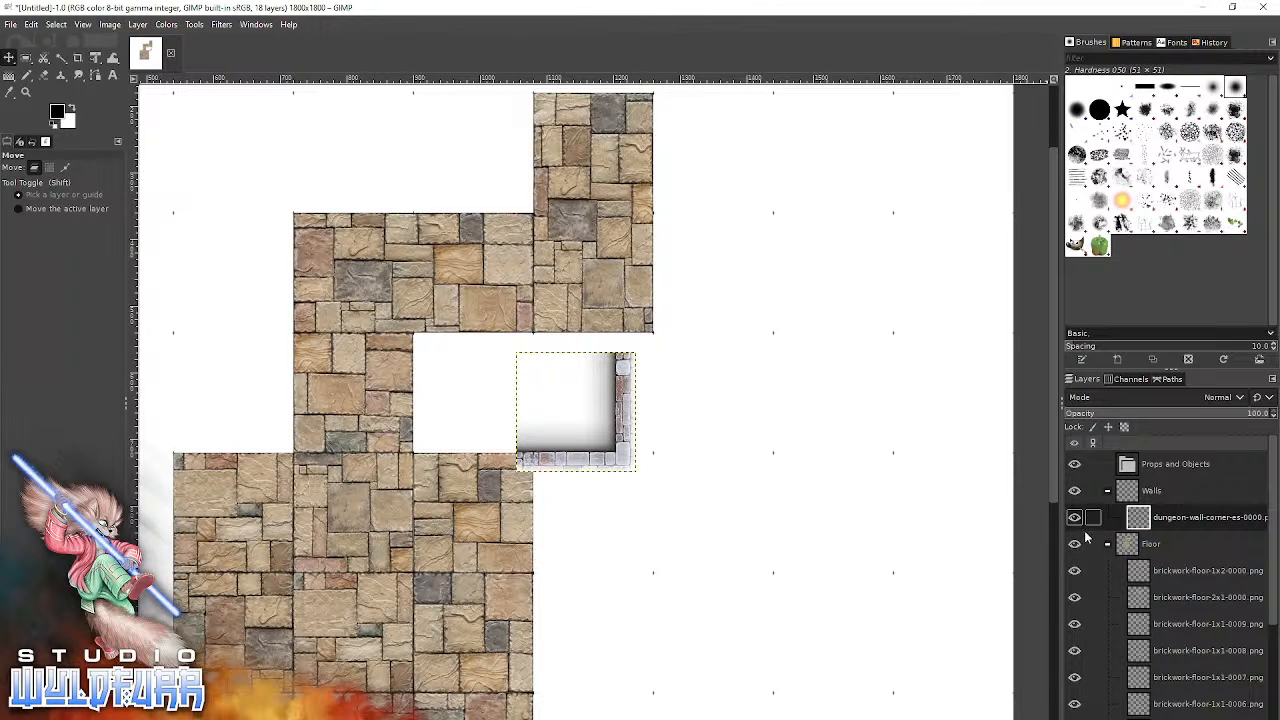
click(1075, 545)
click(1075, 545)
click(1075, 545)
click(1075, 545)
click(1108, 545)
click(1075, 545)
click(1075, 545)
click(1075, 545)
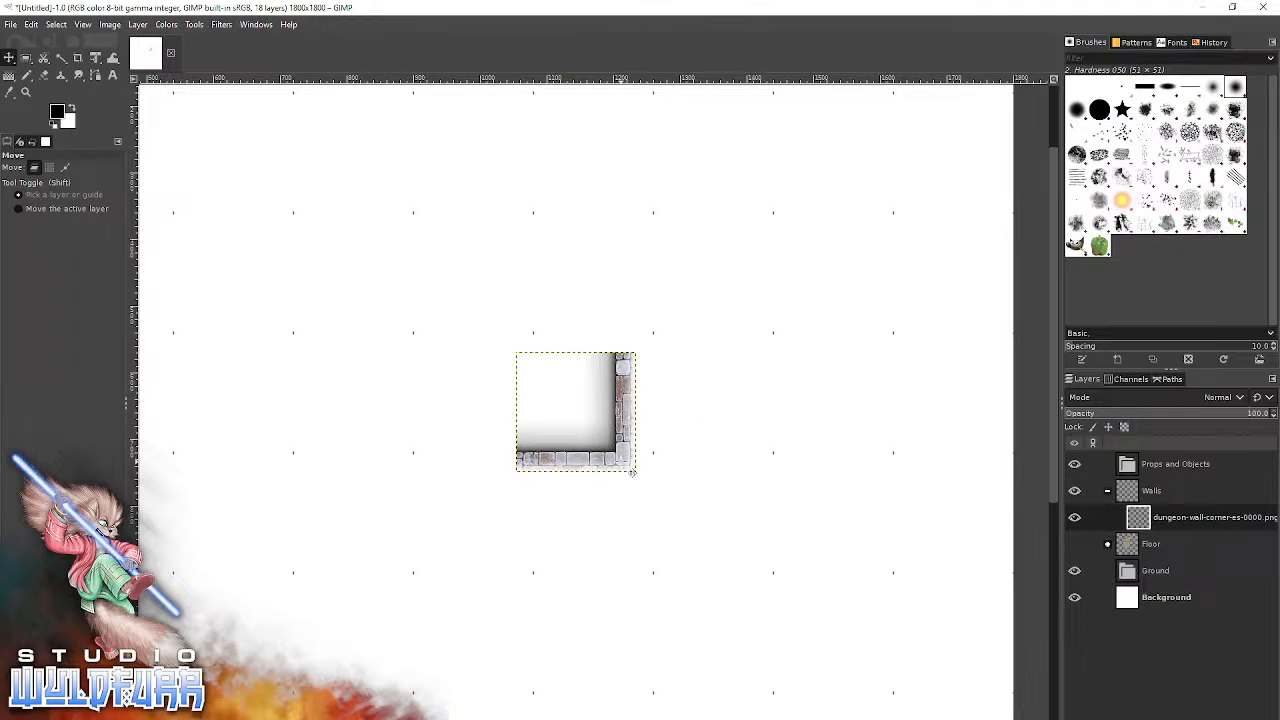
Clear the corner wall layer's name and snap its tile to the seventh column of the seventh grid row.
key(F2)
key(BackSpace)
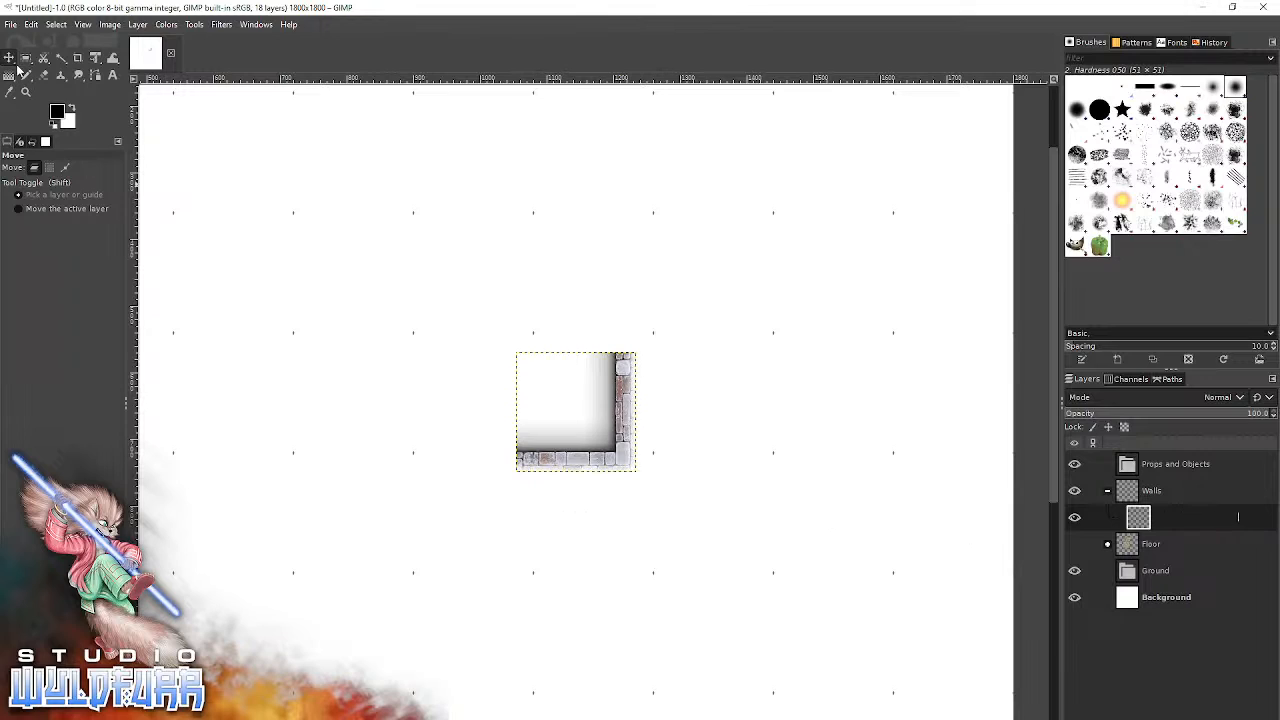
click(608, 576)
drag(573, 636, 630, 466)
click(1075, 546)
click(1075, 546)
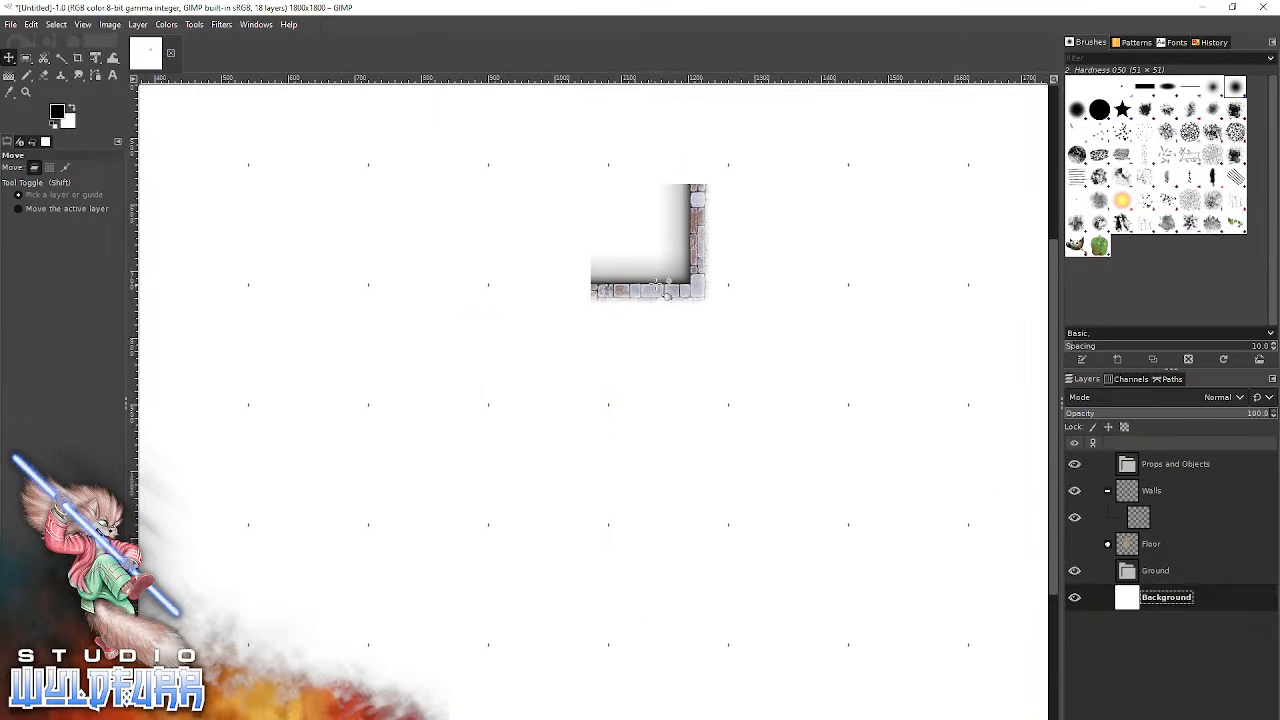
drag(692, 295, 721, 648)
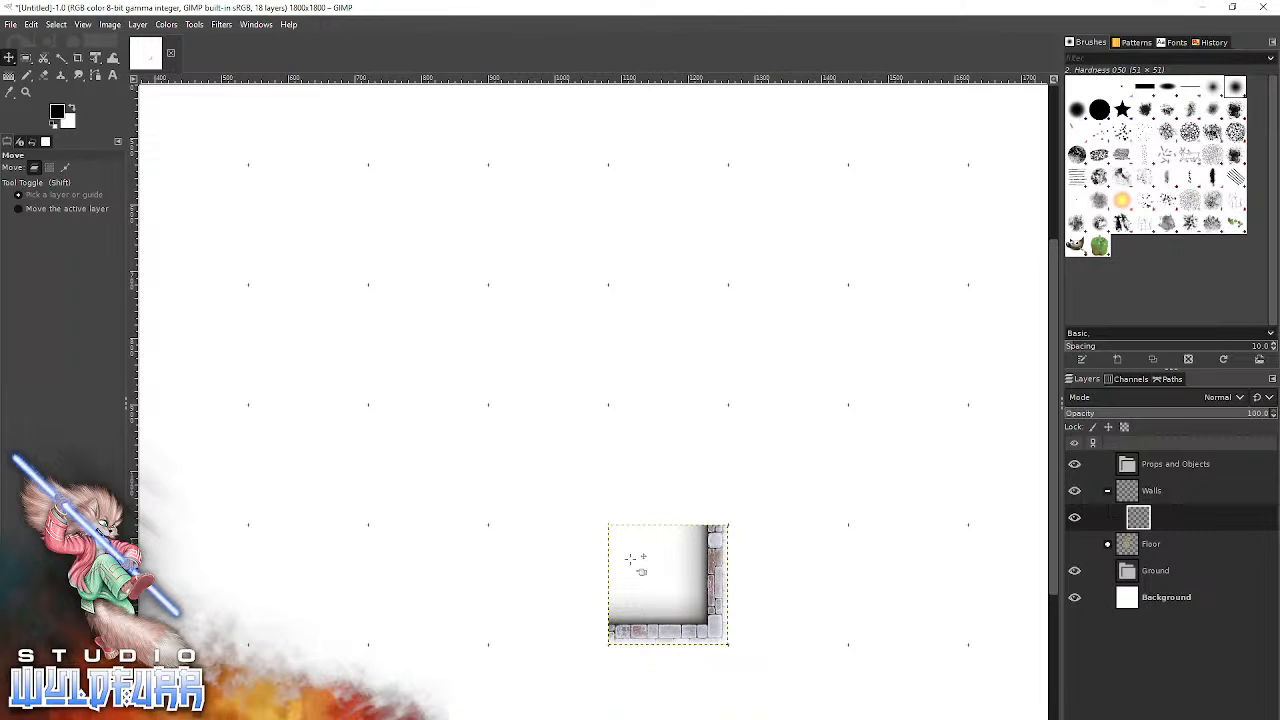
Add dungeon-wall-s-0000.png and dungeon-wall-corner-sw-0000.png from File Explorer, snapping them to the sixth and fifth columns beside the corner tile.
key(alt+Tab)
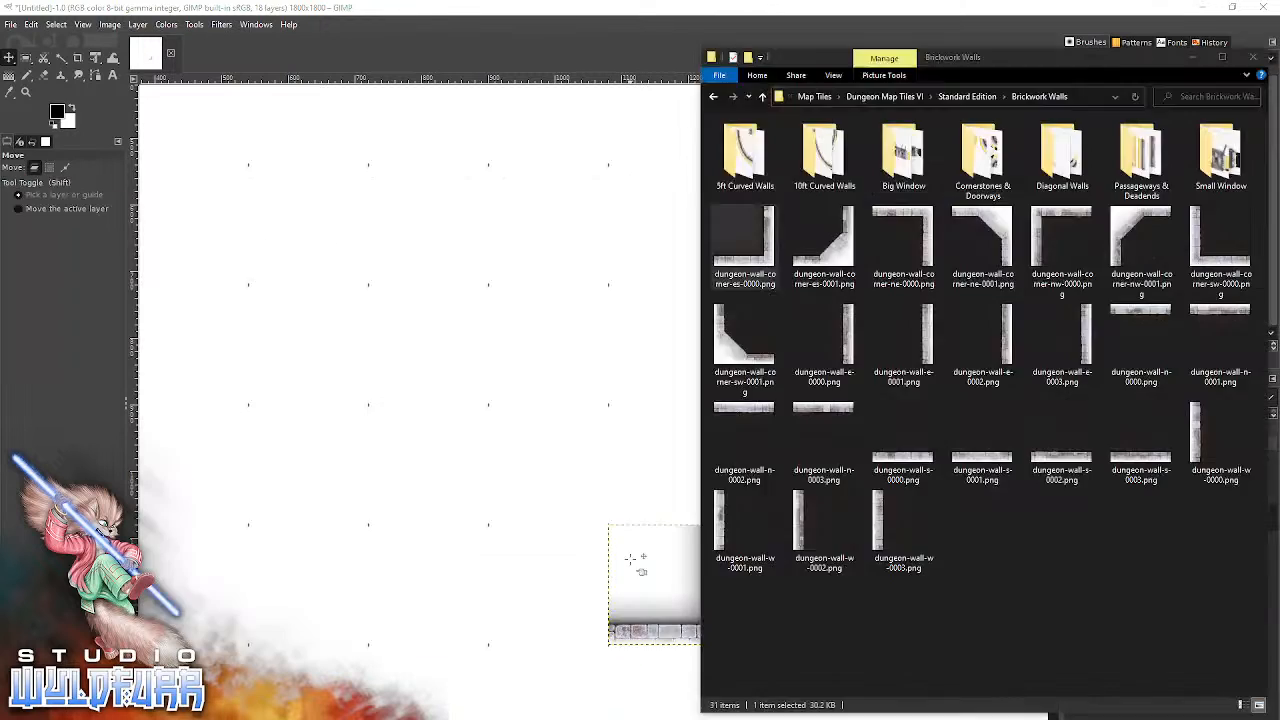
drag(909, 465, 491, 546)
drag(575, 477, 530, 650)
key(alt+Tab)
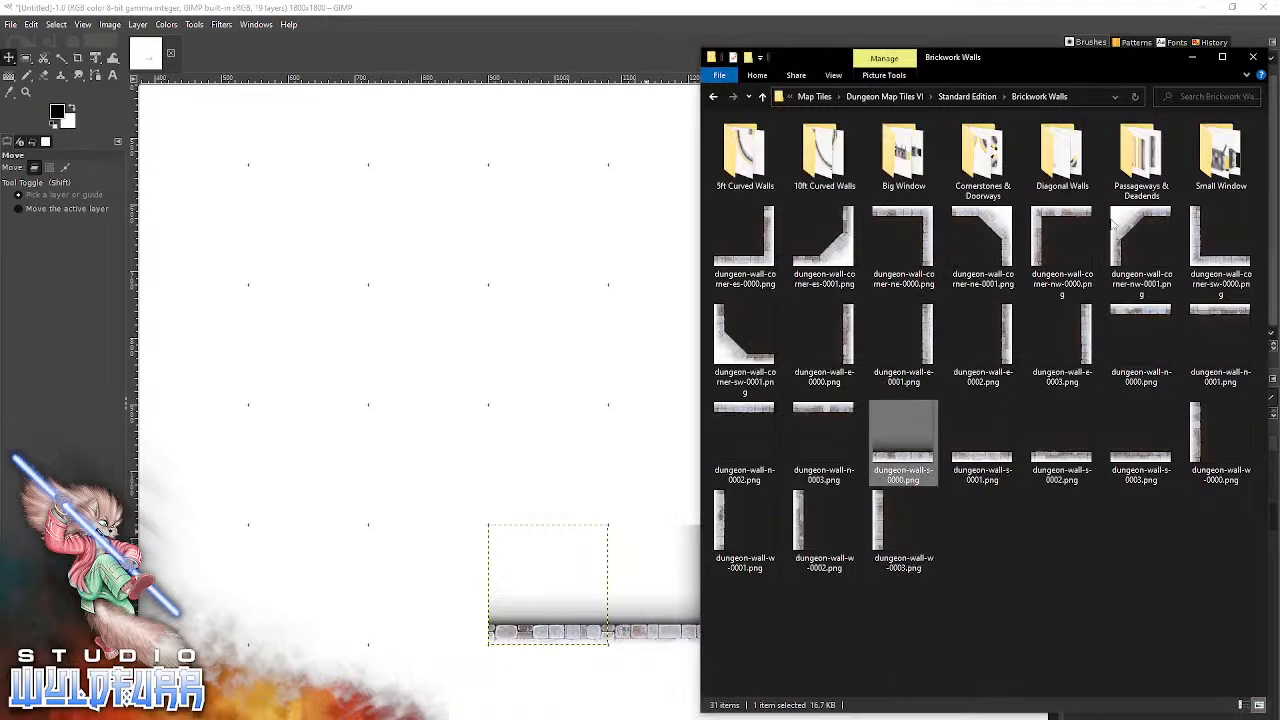
click(1220, 240)
drag(420, 545, 395, 650)
Add dungeon-wall-e-0002.png and dungeon-wall-corner-ne-0000.png from File Explorer, stacking them above the southeast corner in the sixth and fifth rows.
key(alt+Tab)
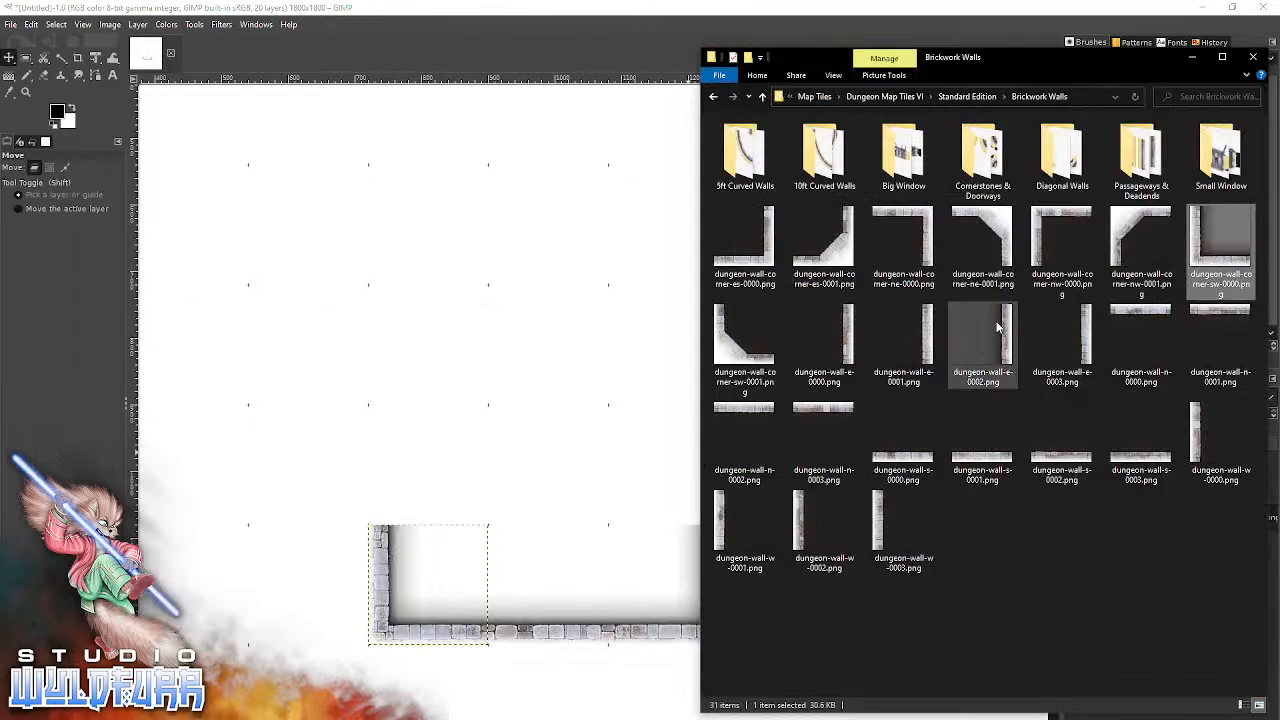
drag(1007, 345, 520, 430)
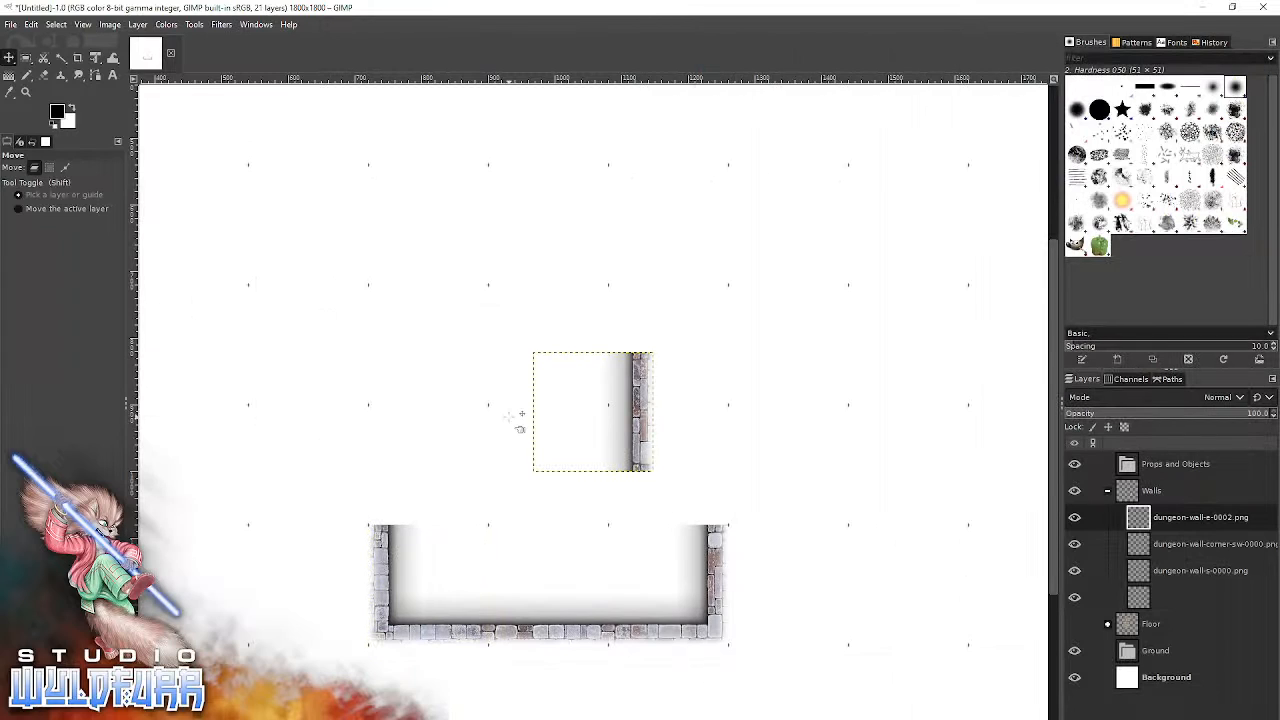
drag(634, 415, 711, 470)
key(alt+Tab)
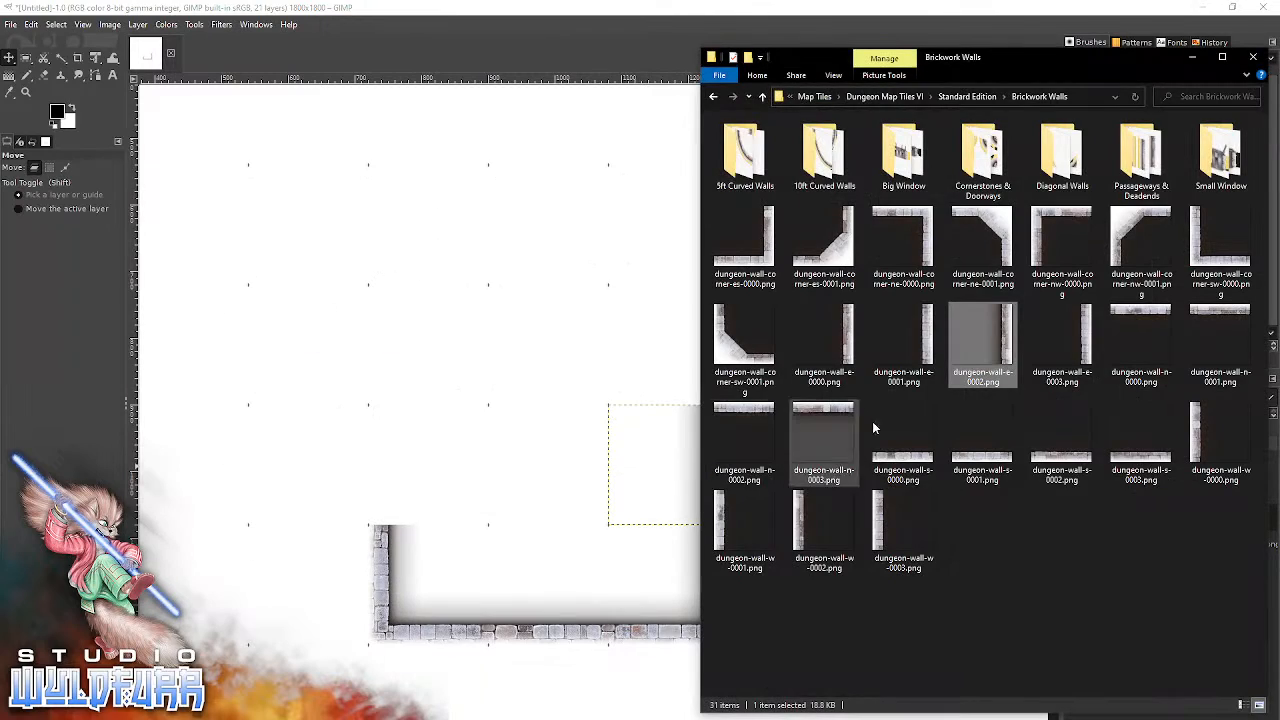
click(925, 222)
drag(925, 222, 443, 425)
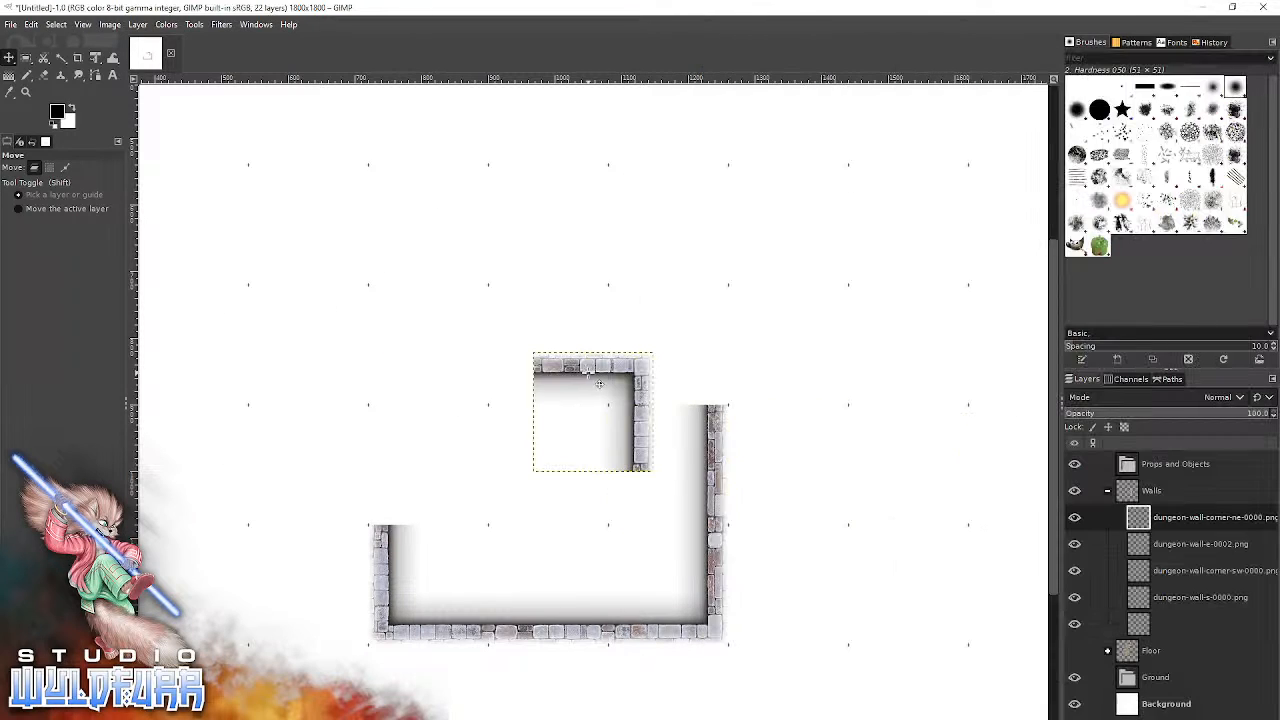
drag(630, 373, 709, 308)
Add dungeon-wall-corner-nw-0000.png and dungeon-wall-w-0003.png from File Explorer, snapping them to the fifth column in the fifth and sixth rows.
key(alt+Tab)
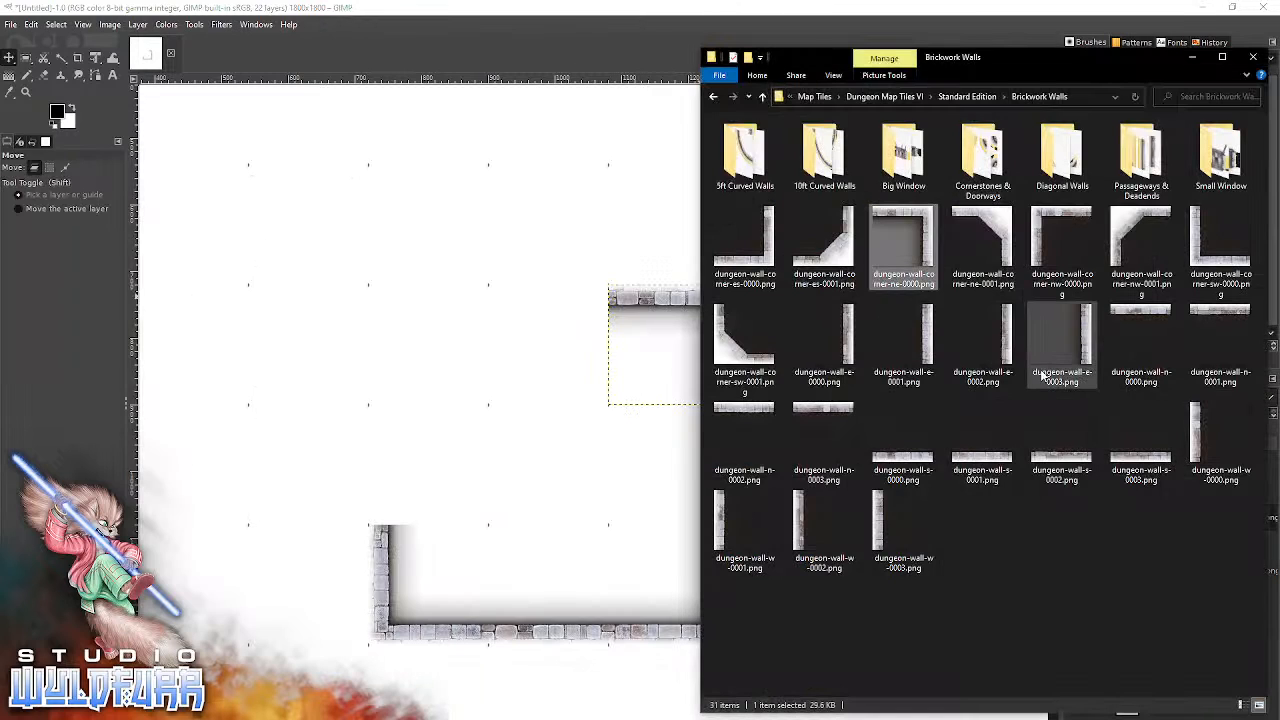
drag(1056, 222, 432, 375)
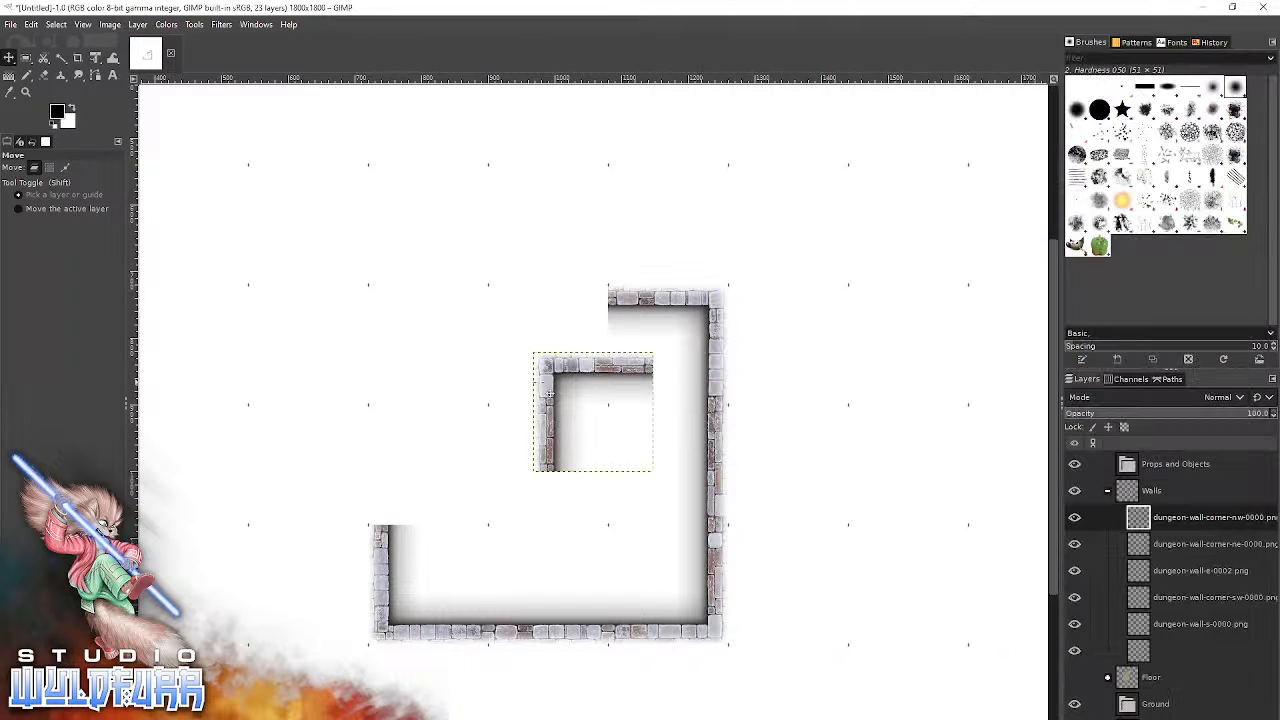
drag(594, 412, 427, 344)
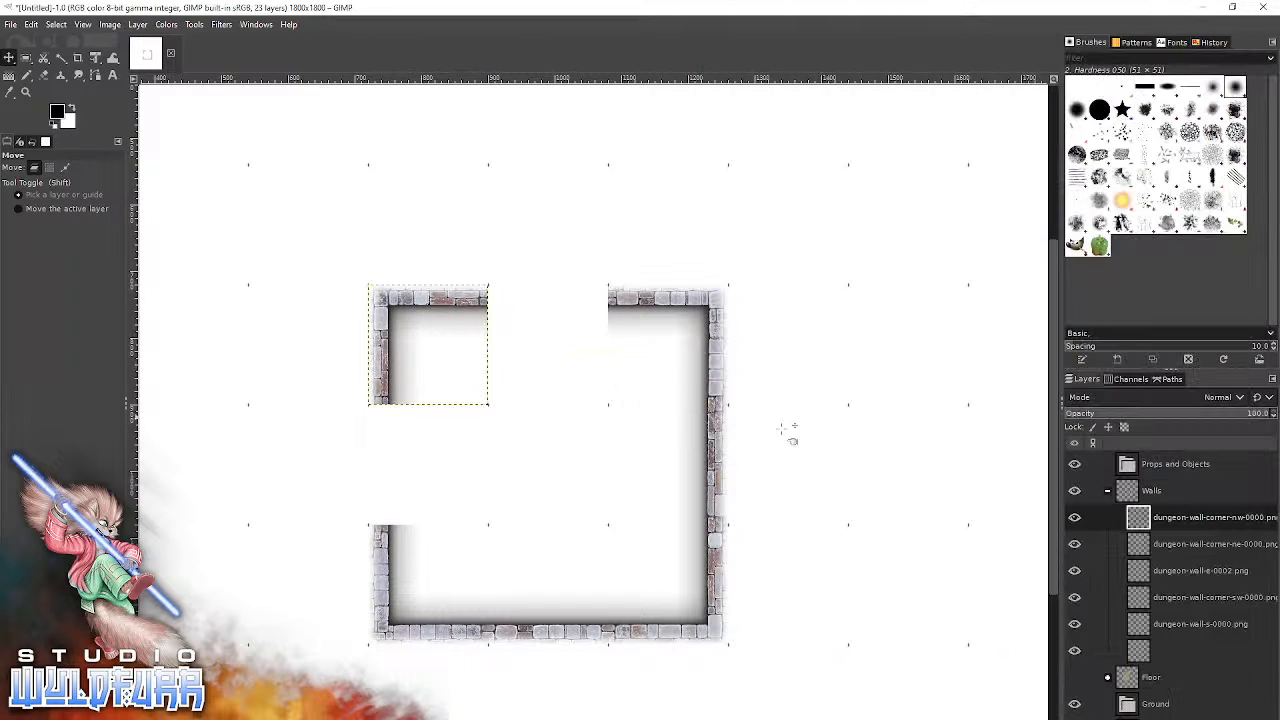
key(alt+Tab)
drag(891, 523, 527, 477)
drag(551, 435, 389, 492)
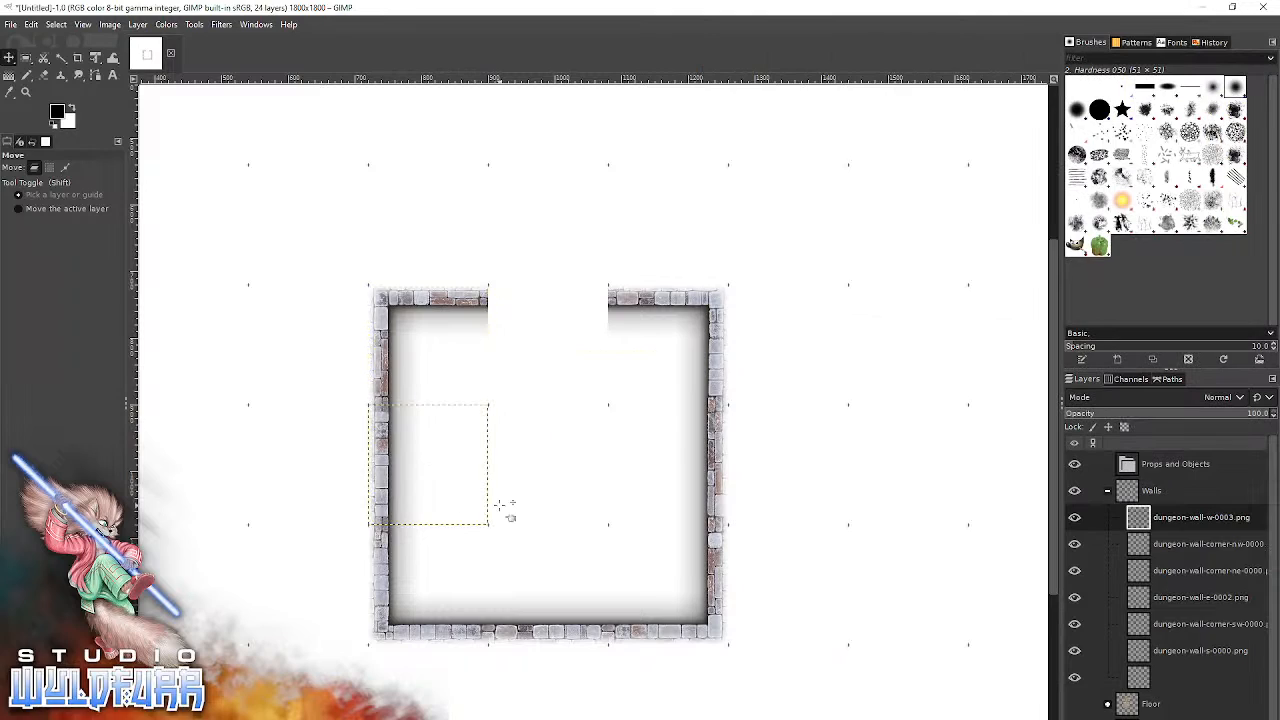
Show the Floor layer group and try to move the whole Walls group over the room's floor.
click(1106, 492)
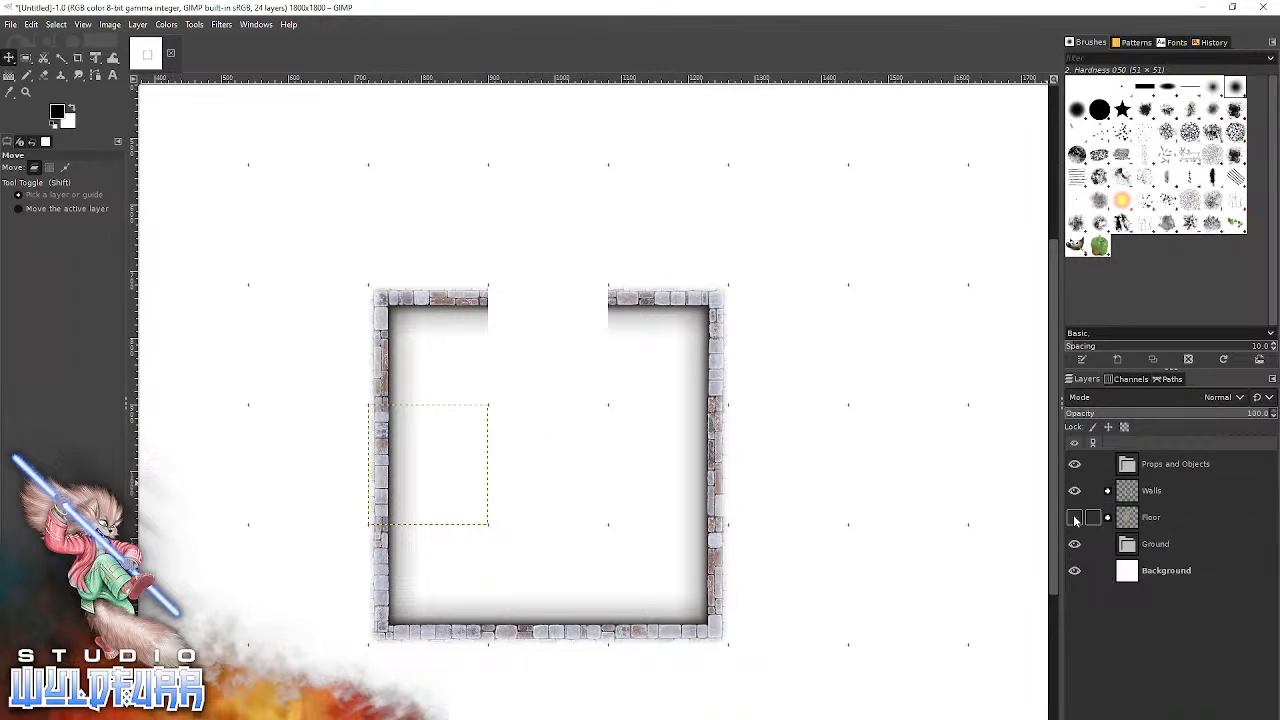
click(1074, 518)
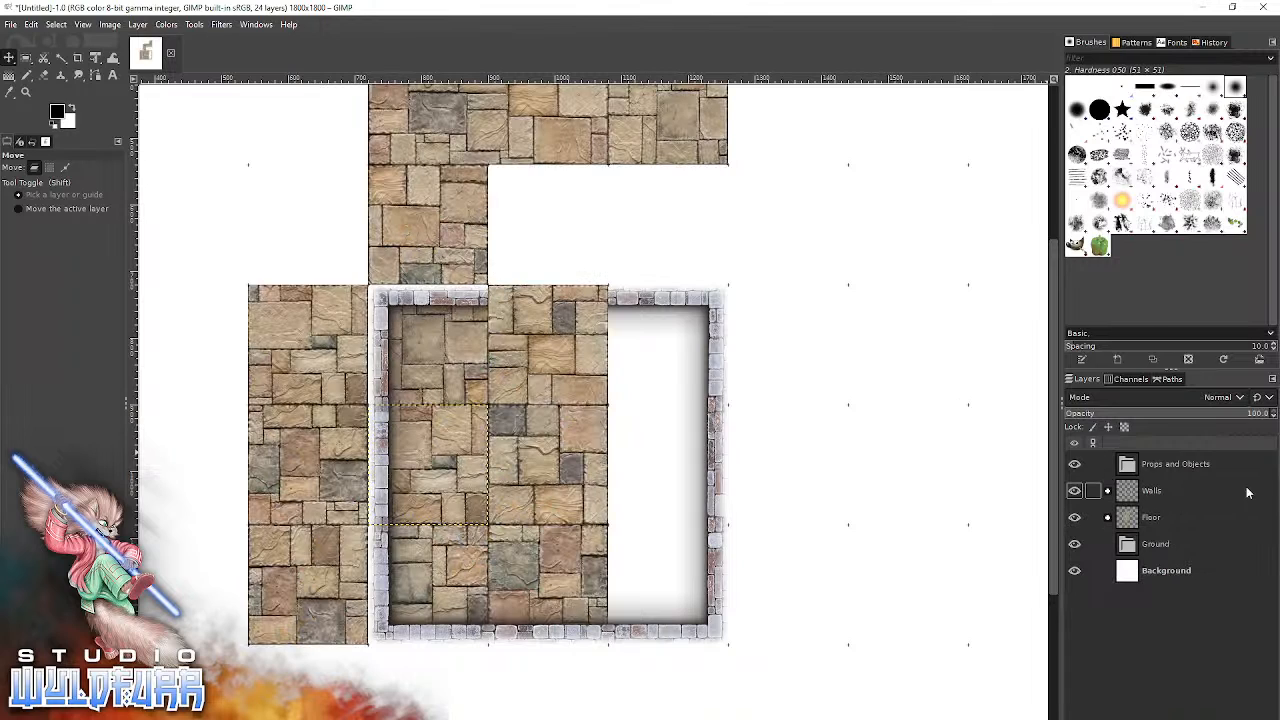
click(1150, 491)
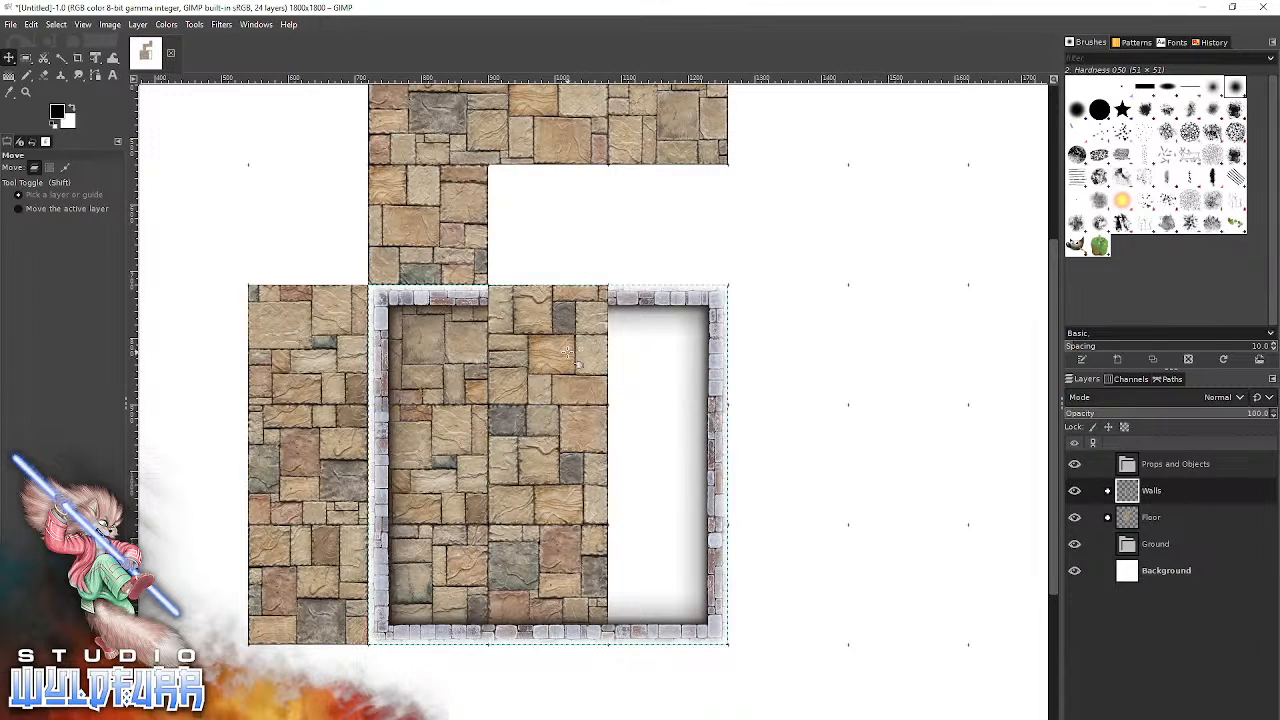
drag(718, 628, 667, 586)
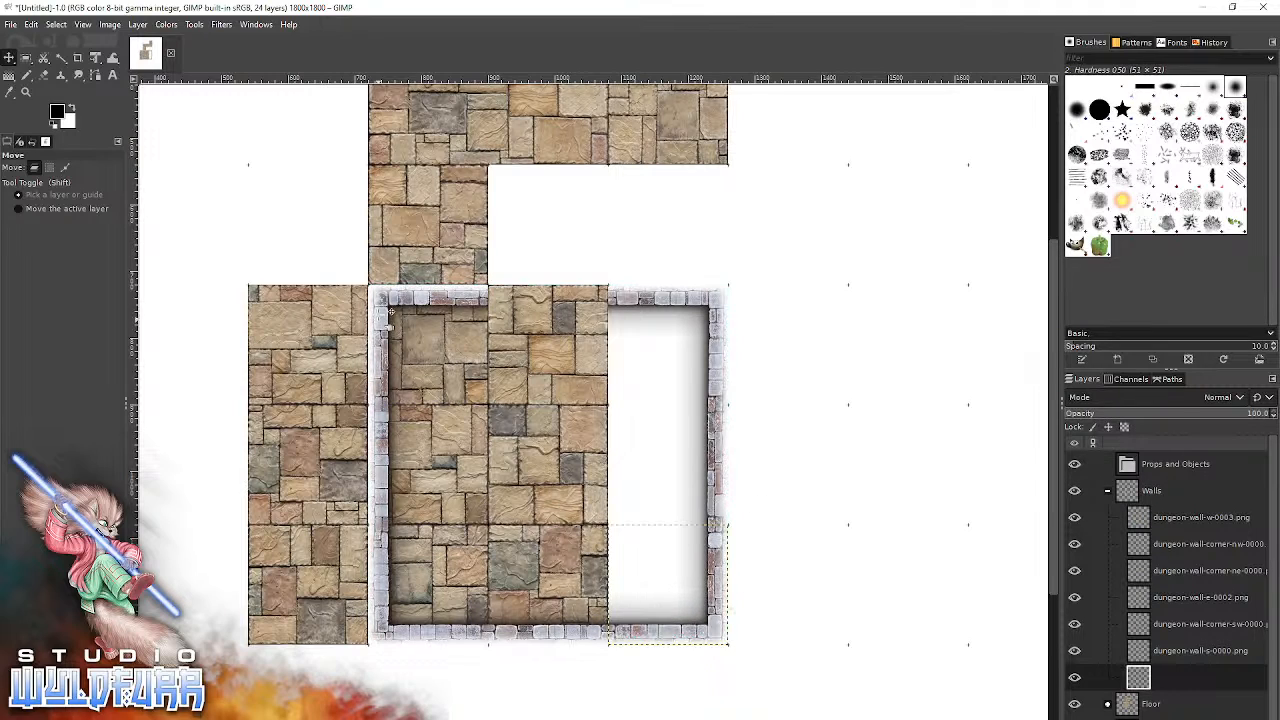
Shift each wall tile one grid column to the left so the walls enclose the three-by-three room floor.
drag(392, 308, 287, 309)
drag(383, 430, 263, 430)
drag(377, 565, 266, 572)
drag(548, 648, 429, 651)
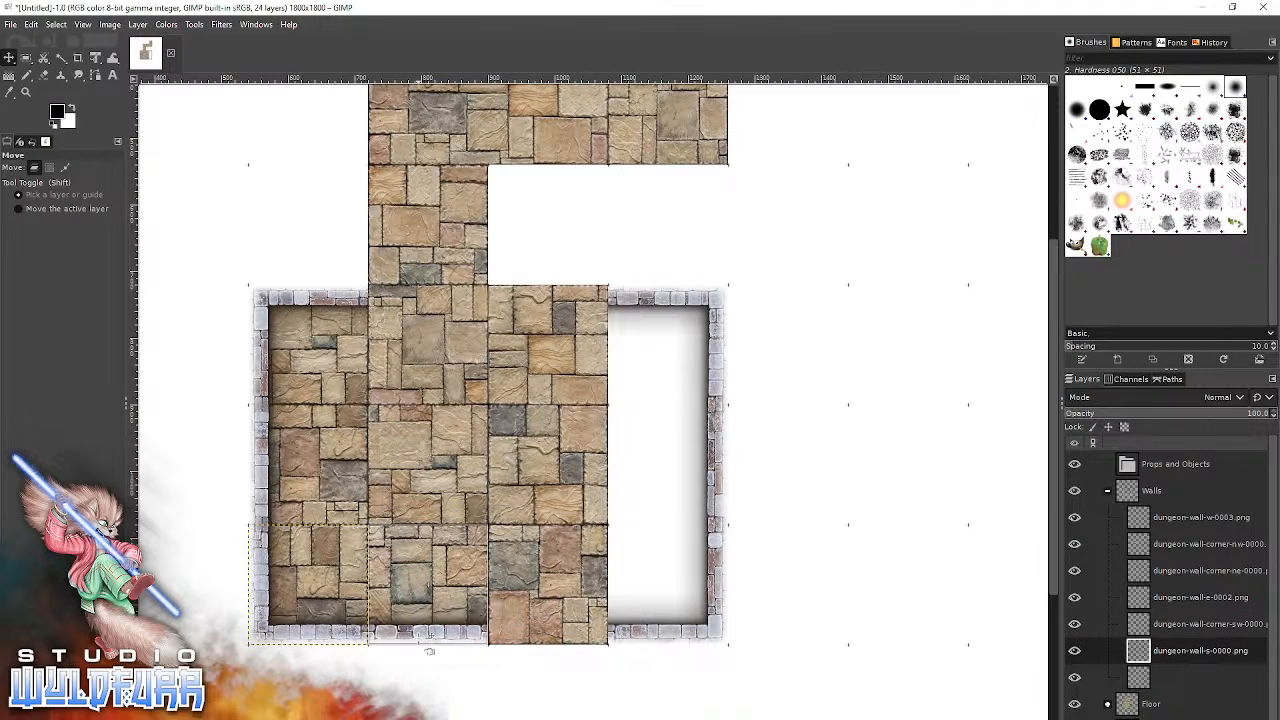
drag(667, 584, 547, 580)
drag(575, 639, 578, 645)
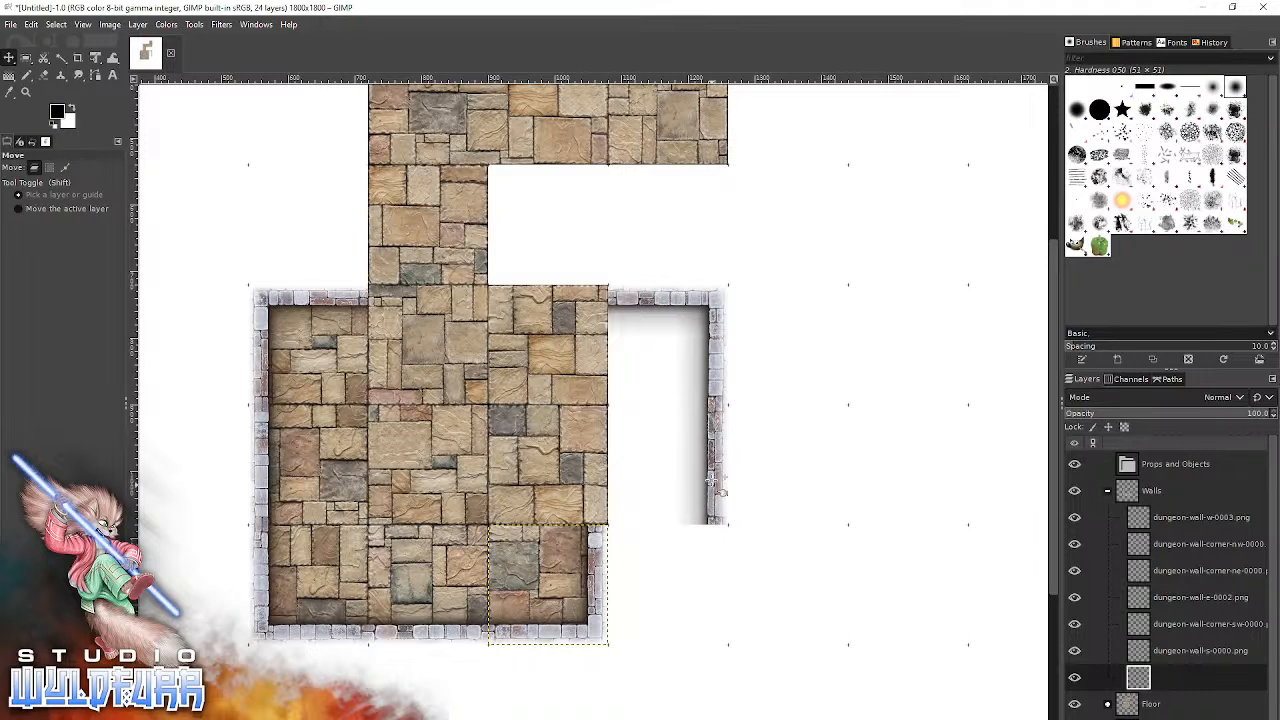
drag(720, 505, 592, 492)
drag(712, 373, 595, 378)
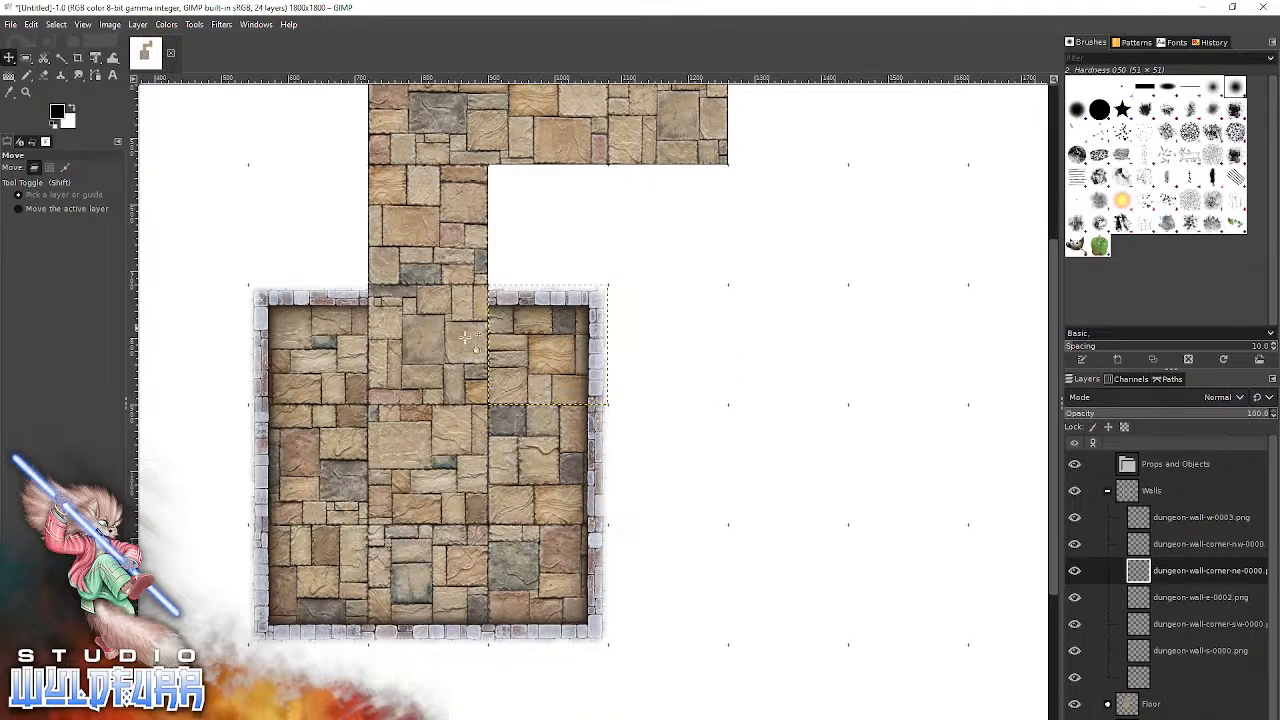
Open File Explorer's Cornerstones & Doorways folder and bring dungeon-doorways-n-0000.png into the GIMP image.
drag(568, 564, 736, 564)
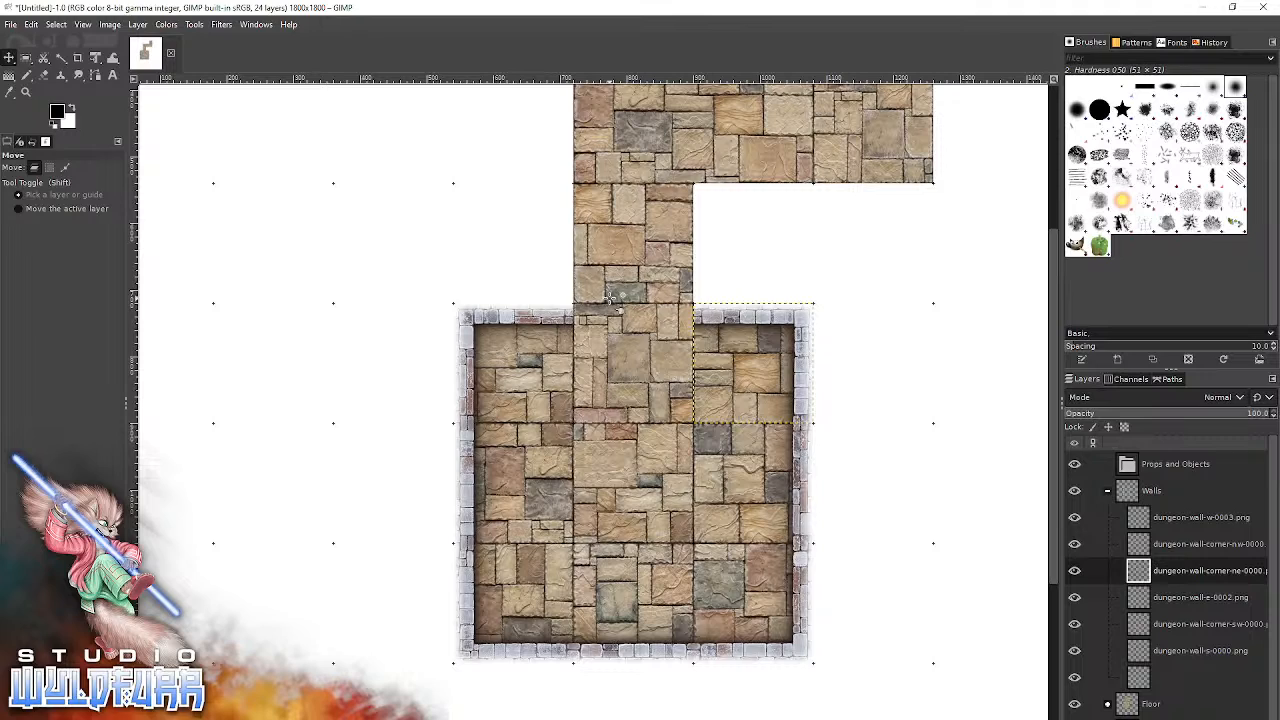
click(340, 710)
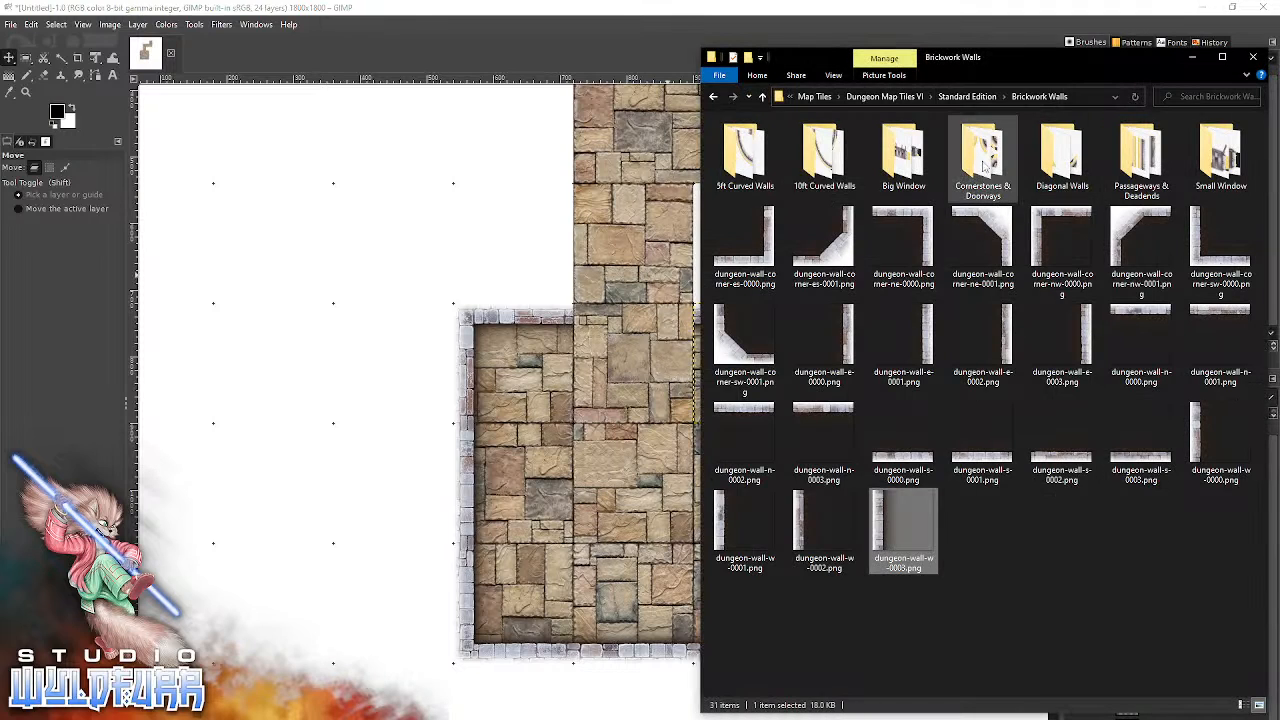
click(980, 163)
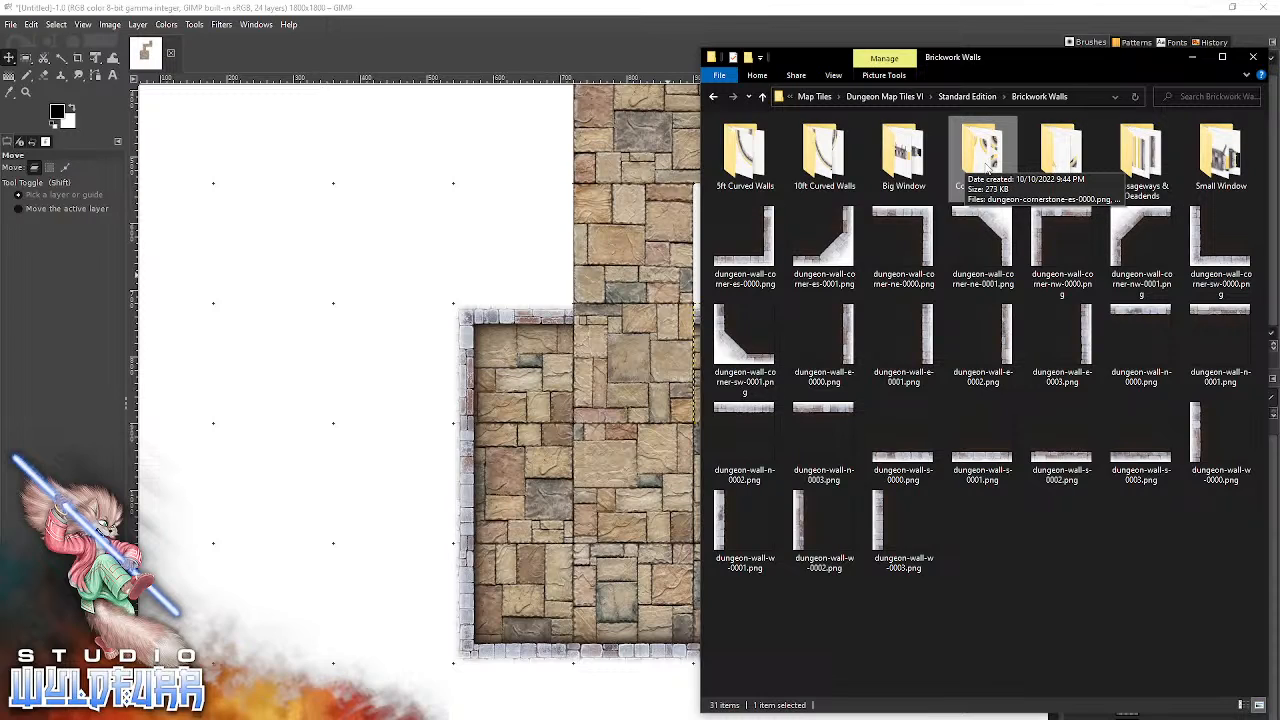
double_click(975, 172)
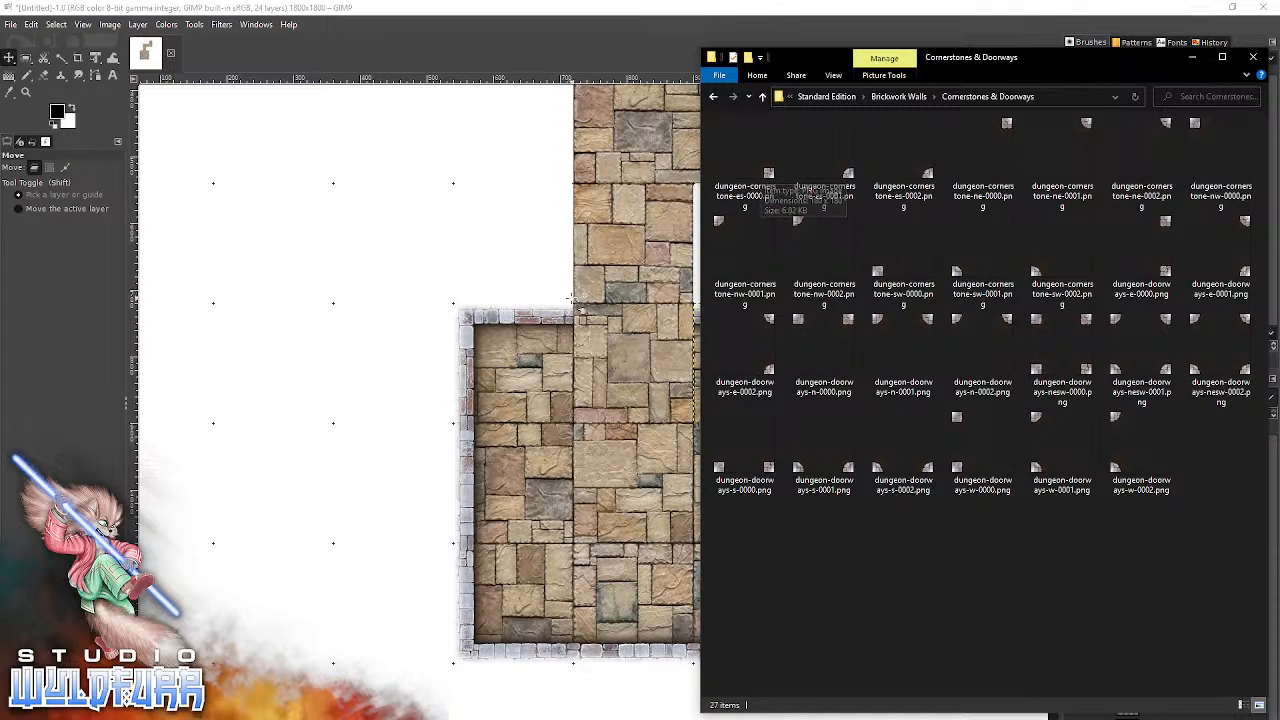
click(416, 386)
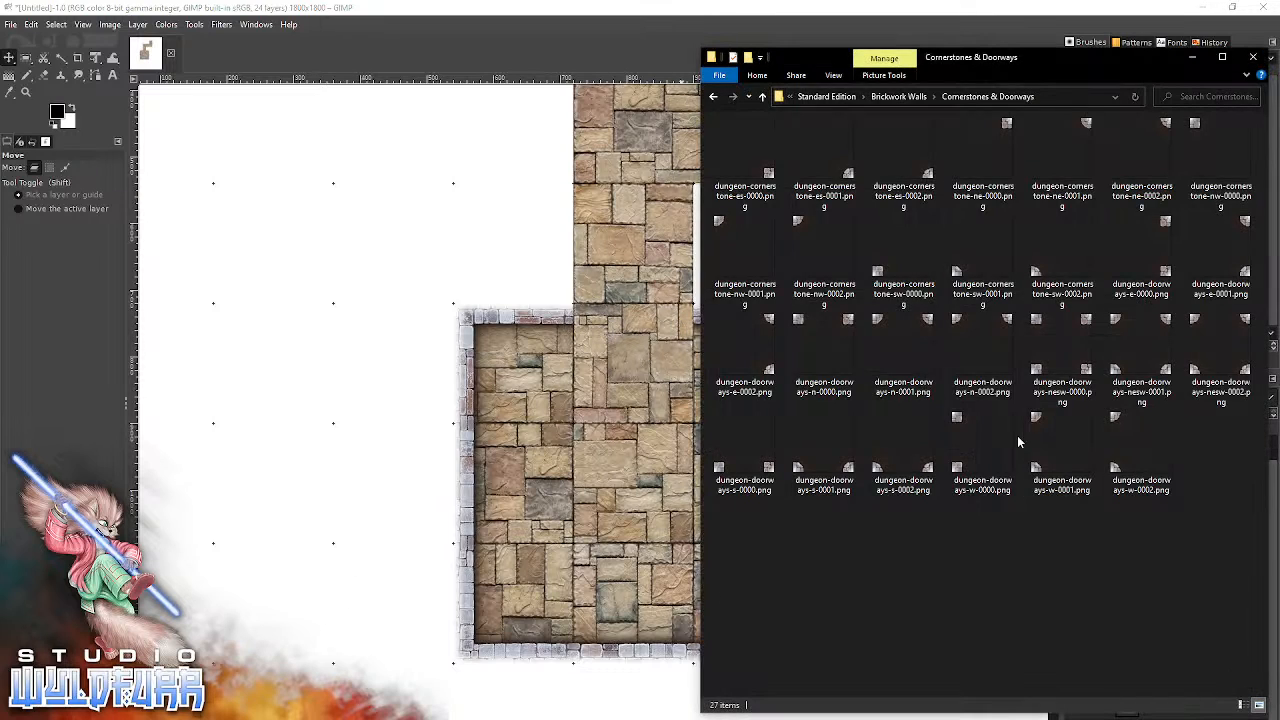
drag(828, 328, 372, 262)
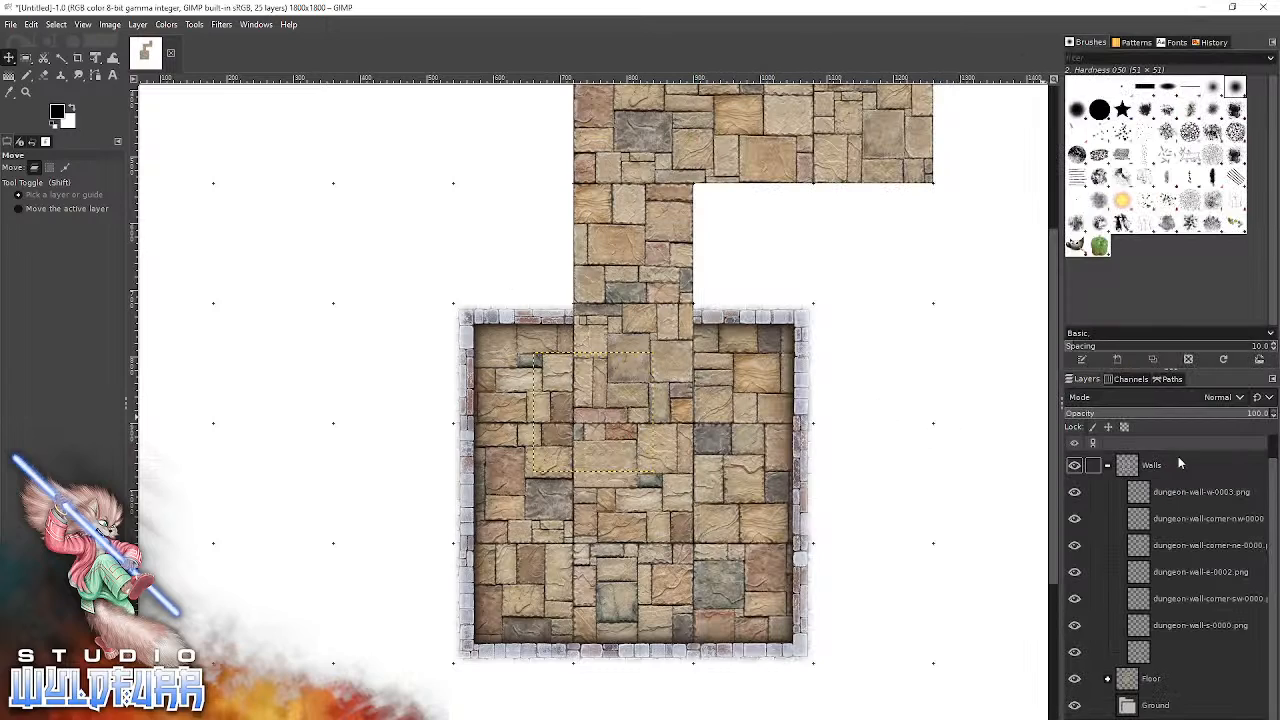
Put the doorway layer at the top of the Walls group and snap its tile into the room's north opening.
scroll(1150, 629, down, 1)
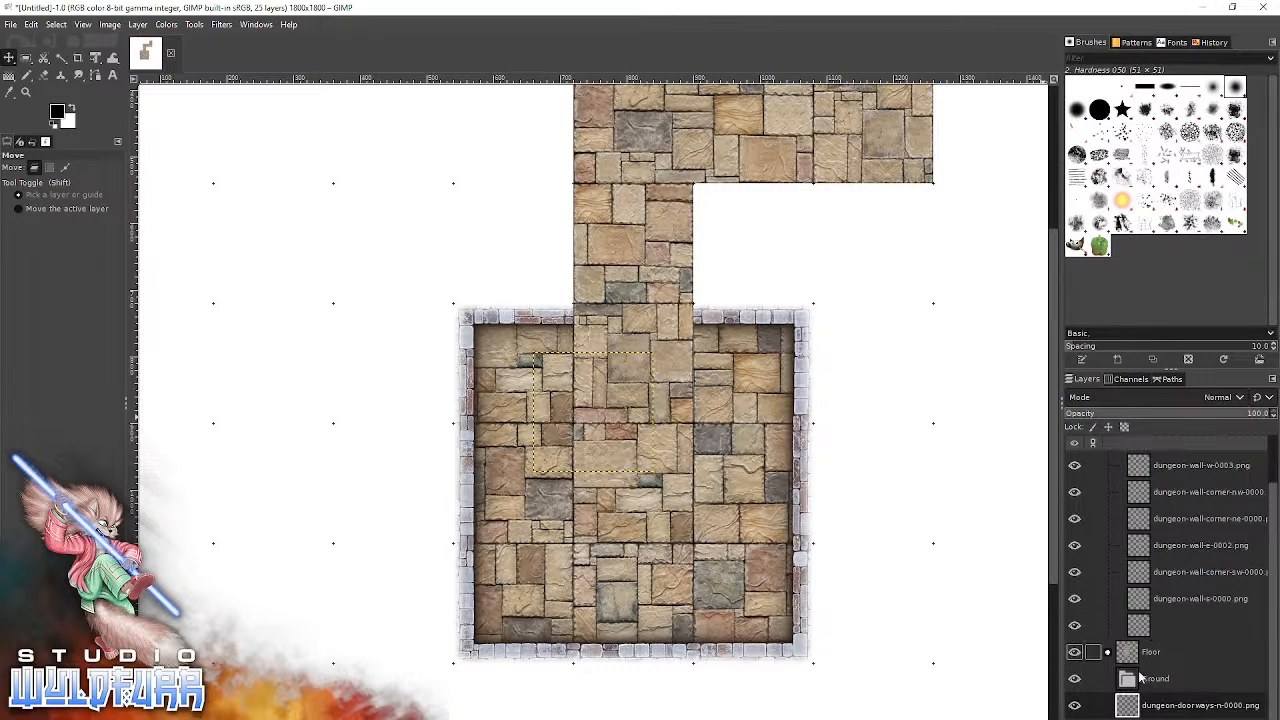
drag(1152, 707, 1155, 488)
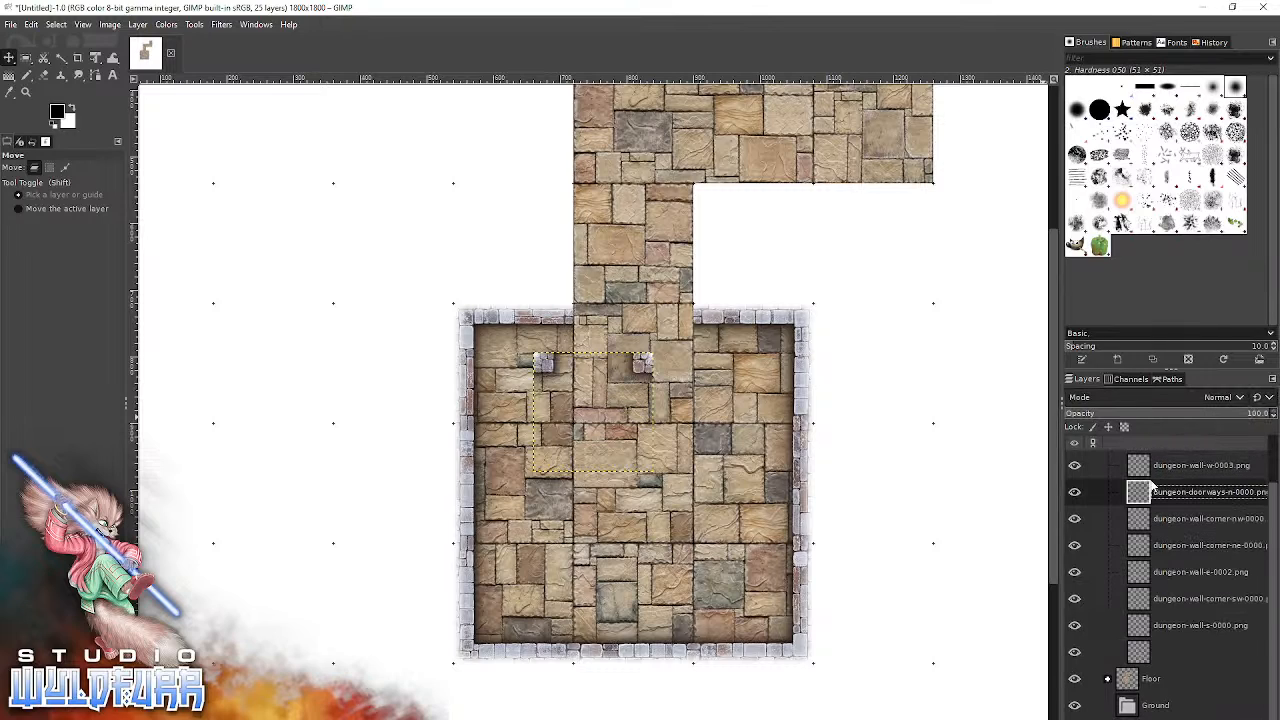
scroll(1165, 540, up, 2)
drag(1149, 545, 1150, 517)
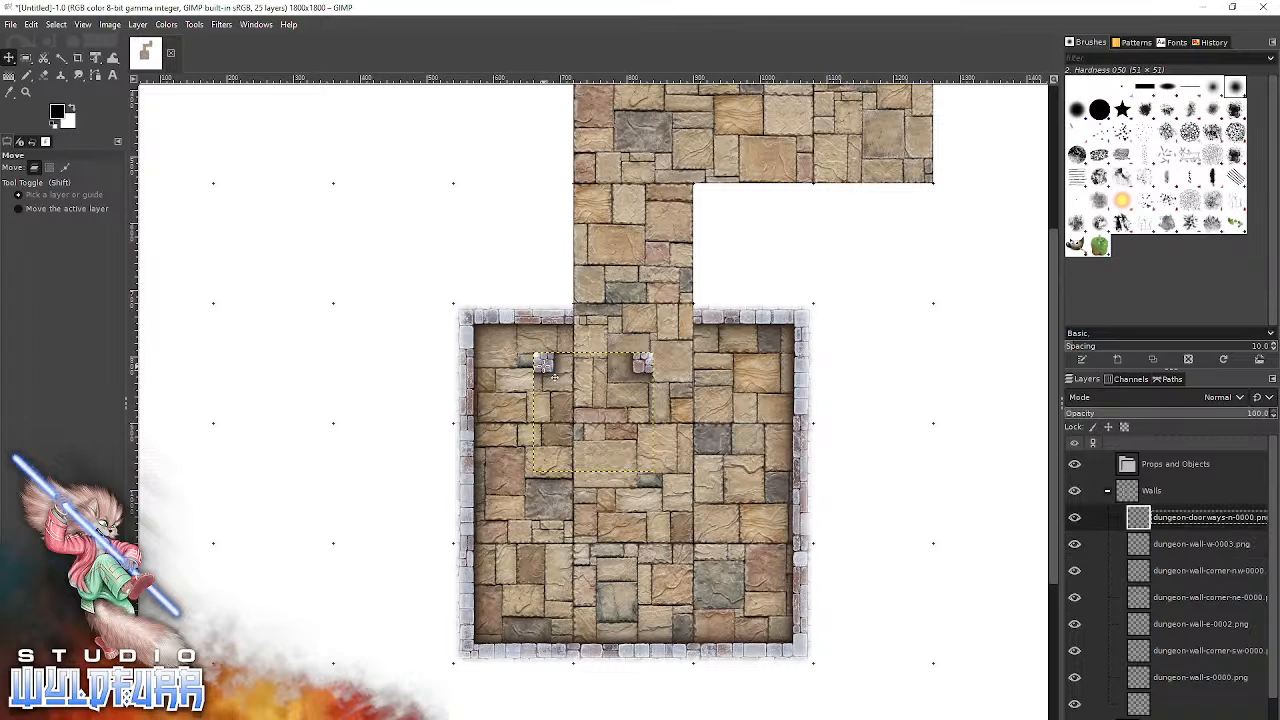
drag(543, 365, 262, 362)
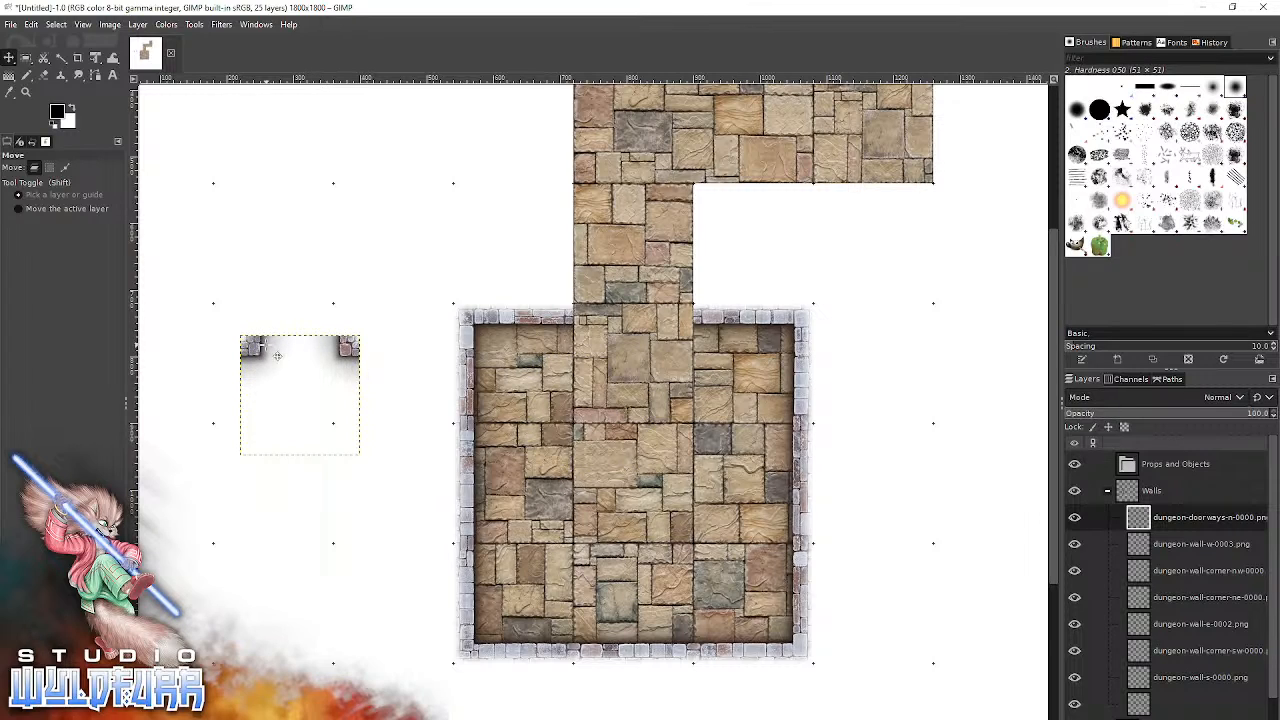
drag(254, 351, 589, 312)
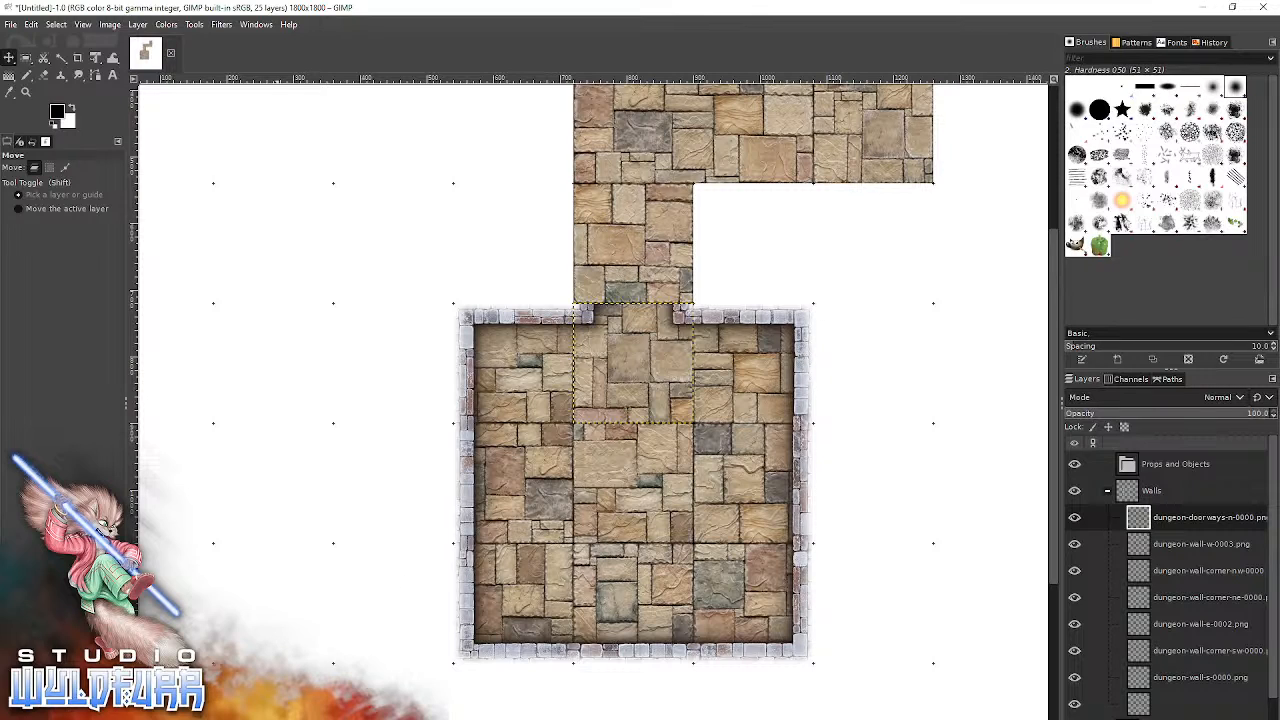
Try dungeon-doorways-s-0000.png snapped onto the corridor square just north of the room's doorway, and remove that layer.
key(alt+Tab)
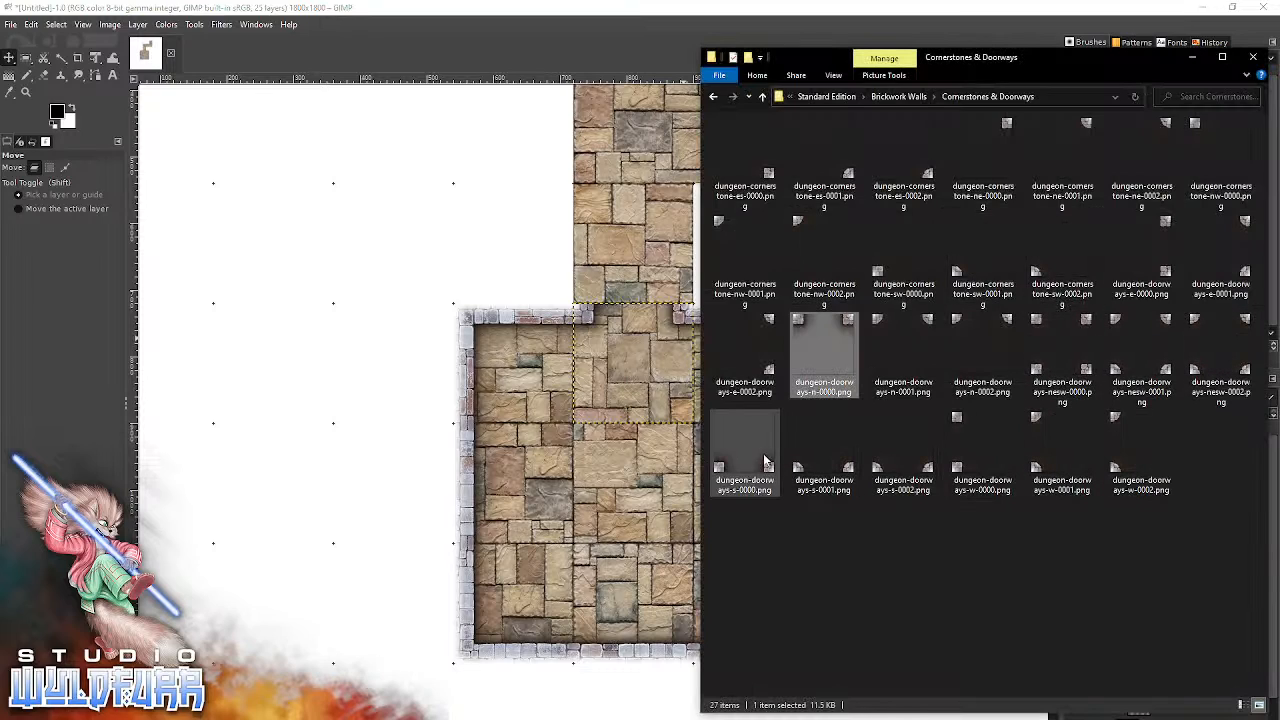
drag(750, 463, 404, 255)
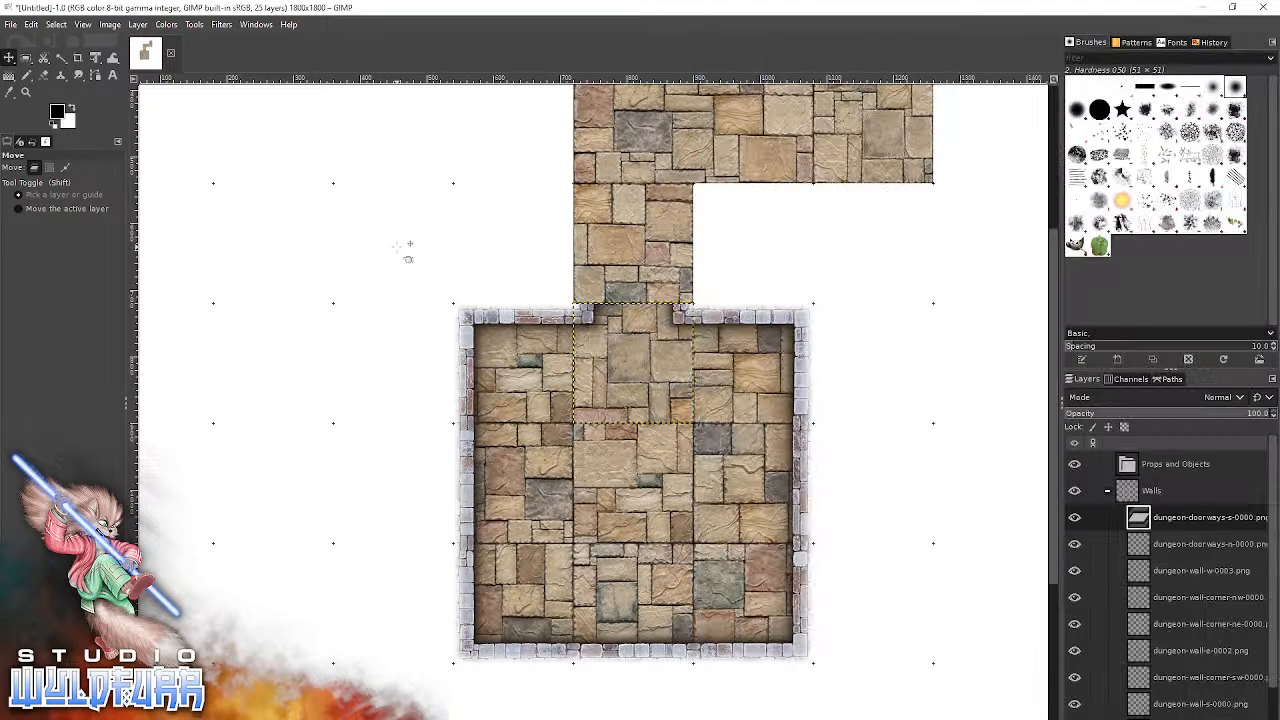
drag(545, 463, 586, 298)
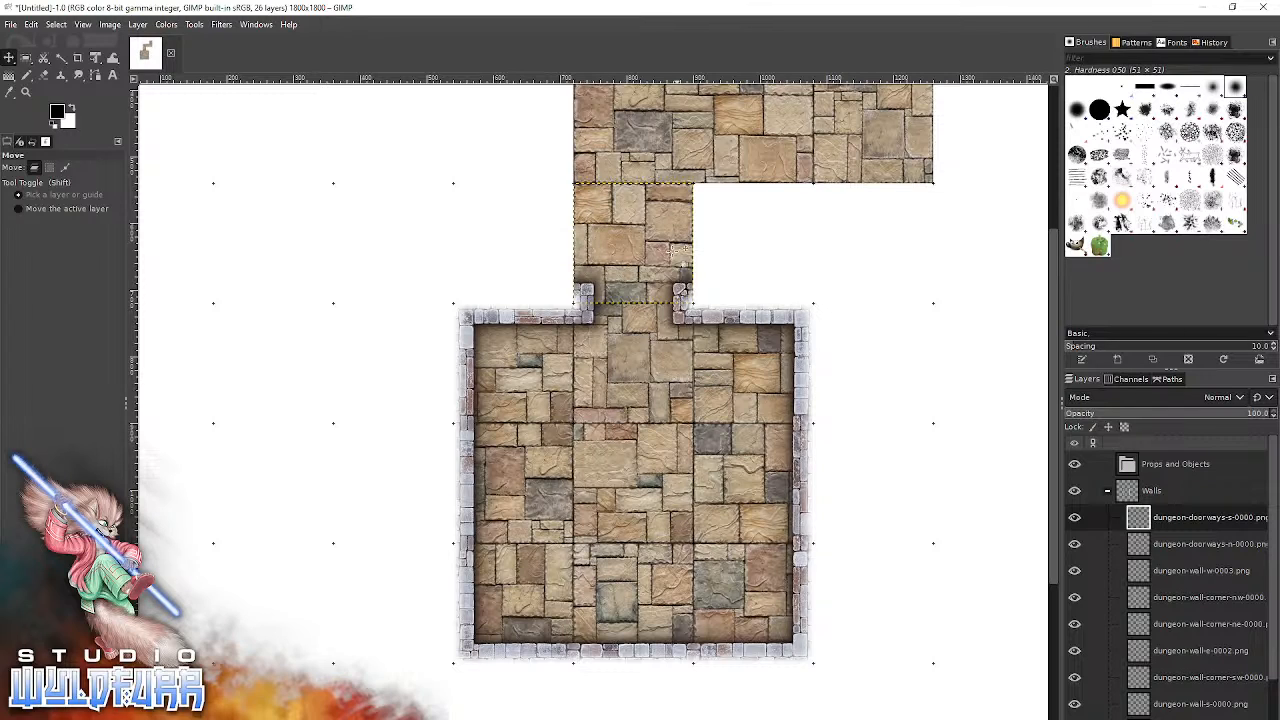
click(1142, 520)
drag(1143, 524, 1150, 523)
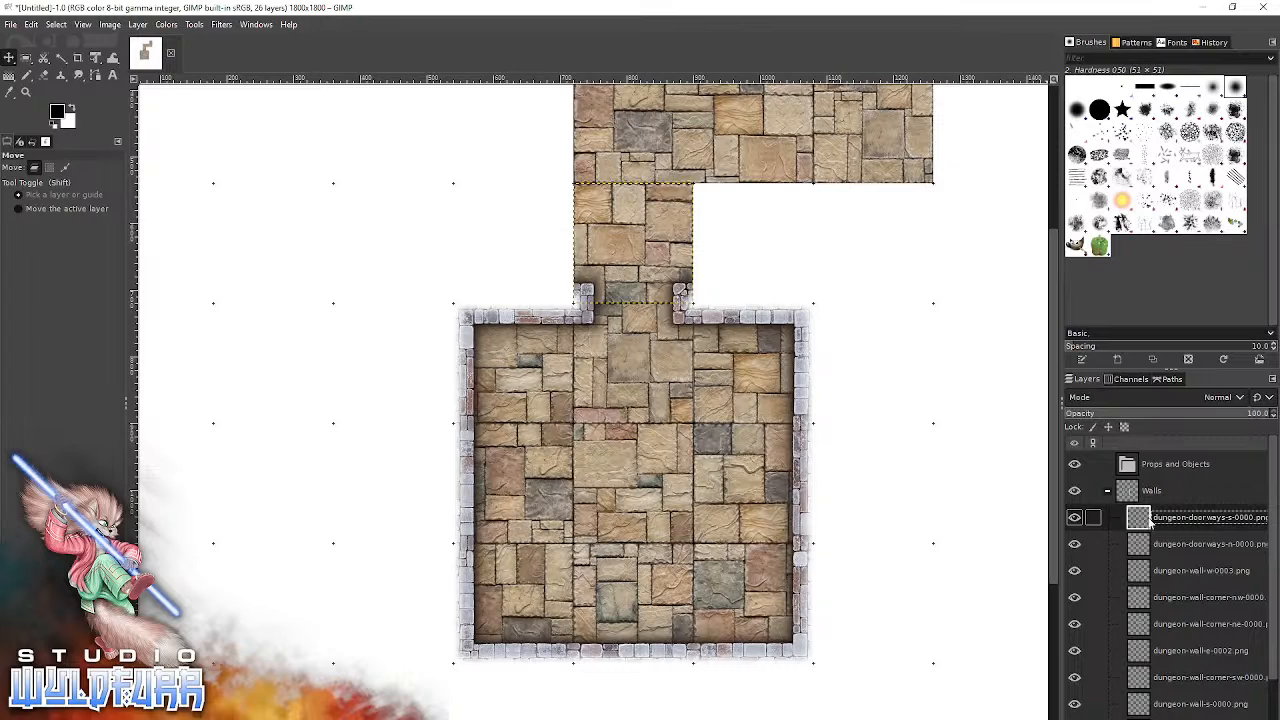
click(1258, 718)
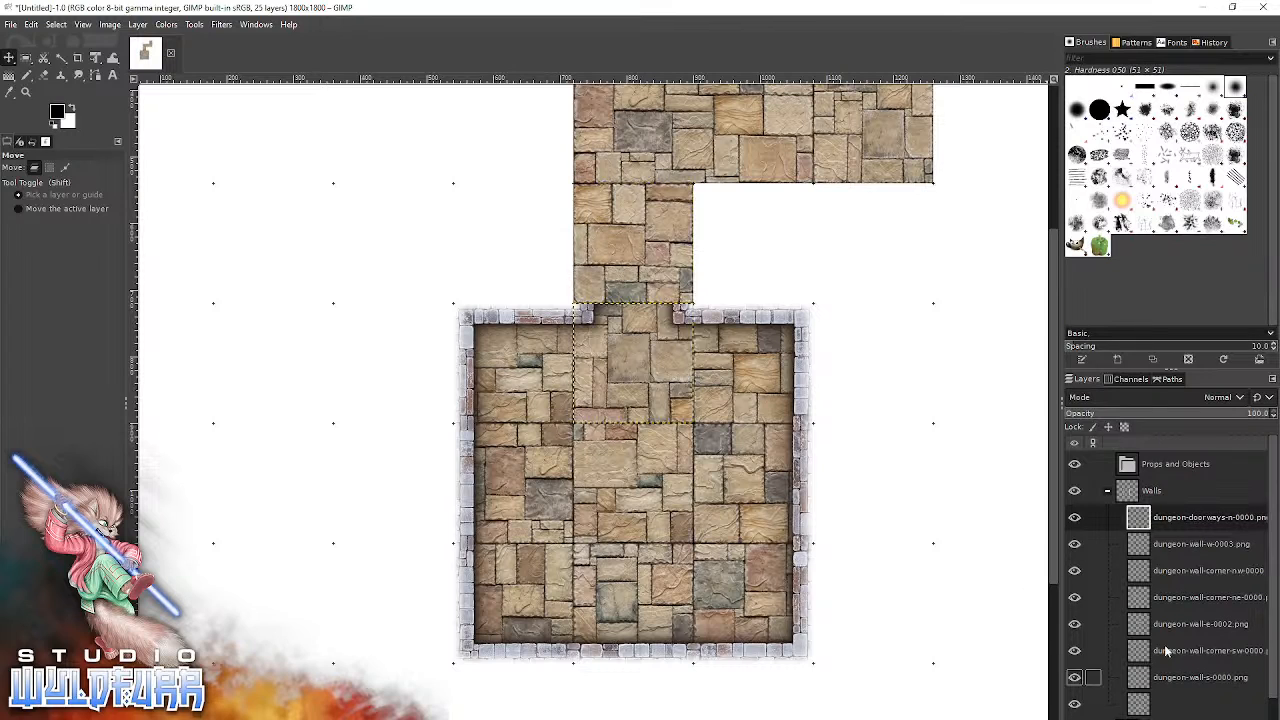
Bring dungeon-passageway-ns-0001.png from Brickwork Walls' Passageways & Deadends folder and snap it onto the corridor square north of the room.
key(alt+Tab)
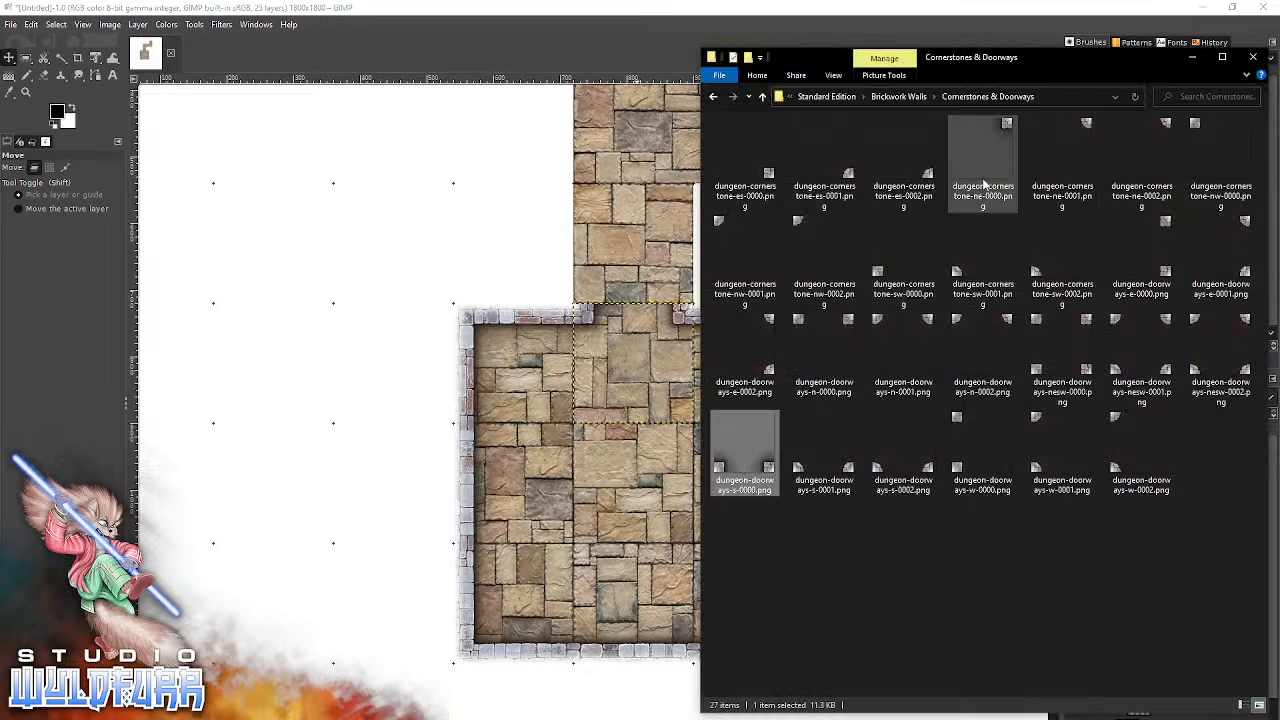
click(917, 101)
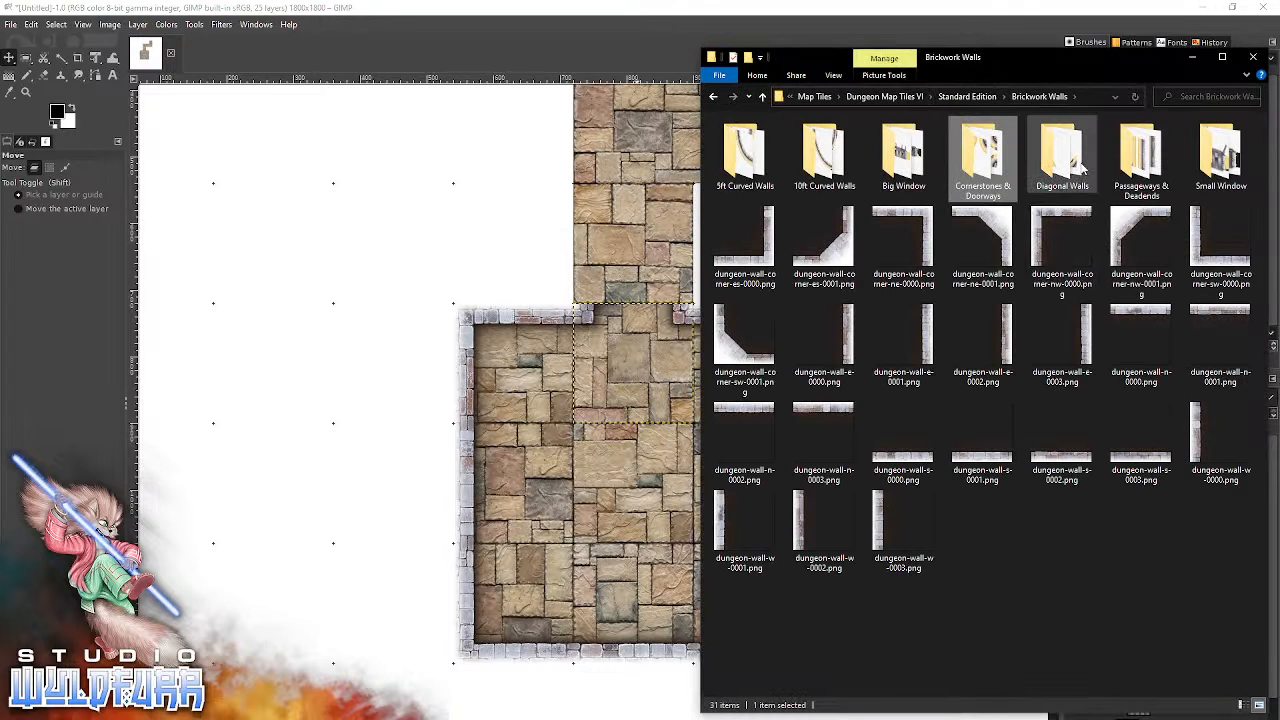
click(1145, 171)
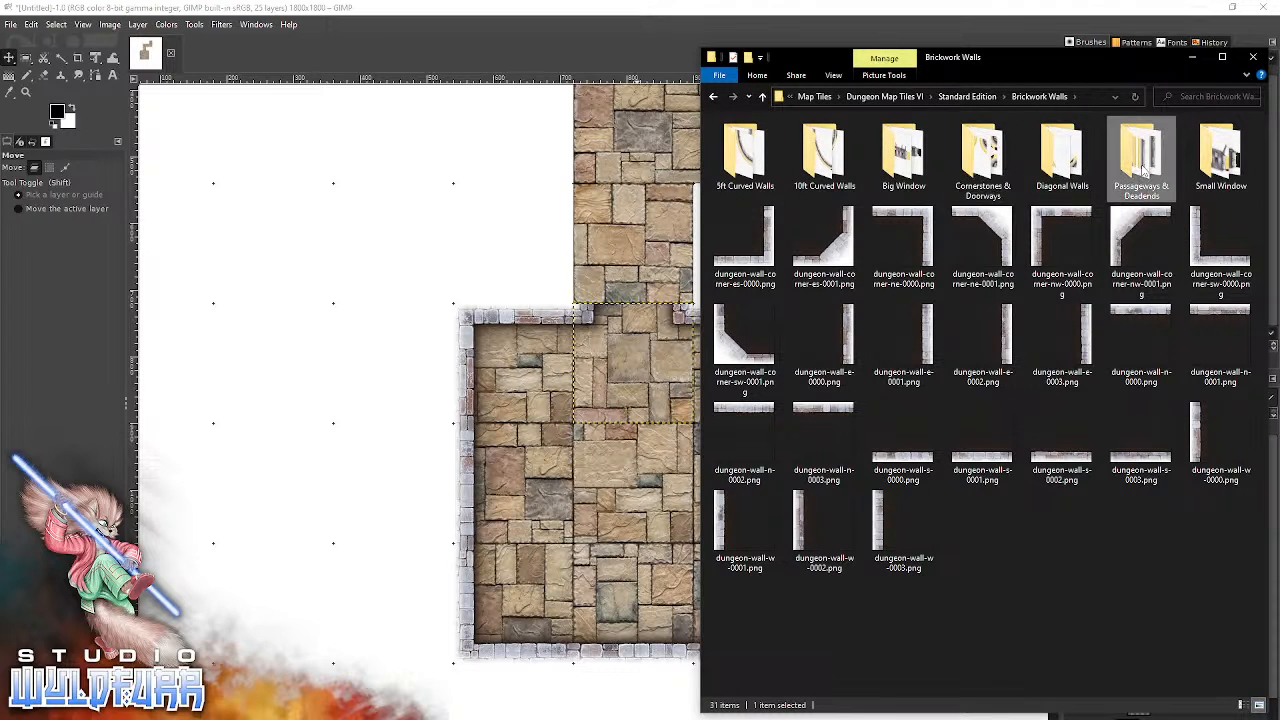
double_click(1145, 171)
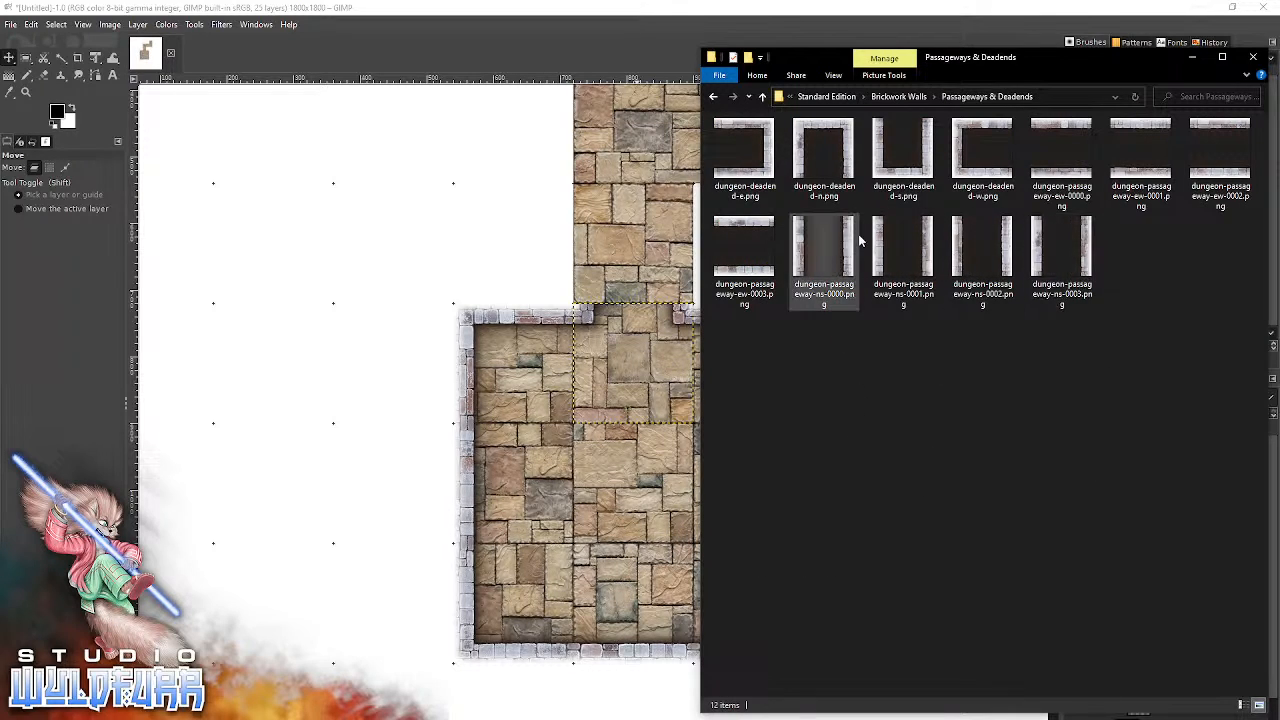
drag(900, 252, 363, 423)
drag(557, 432, 594, 264)
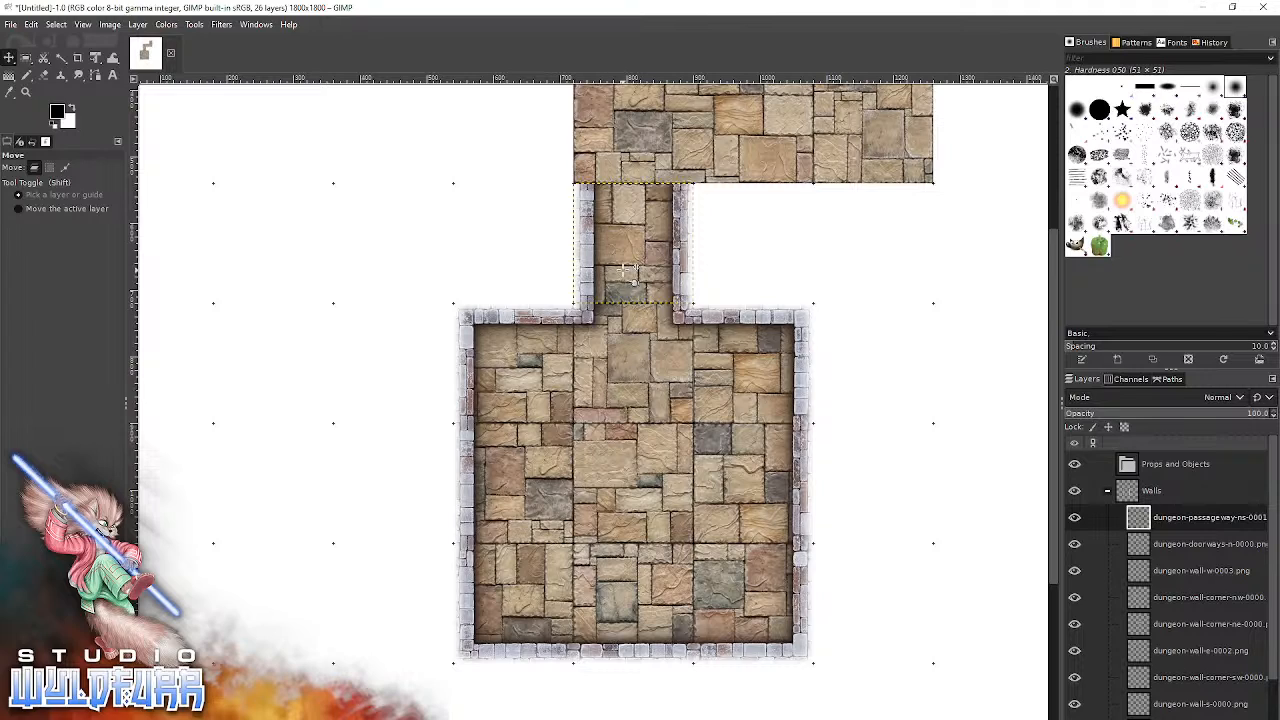
Switch to File Explorer and open the Simple Door folder in Standard Edition.
key(alt+Tab)
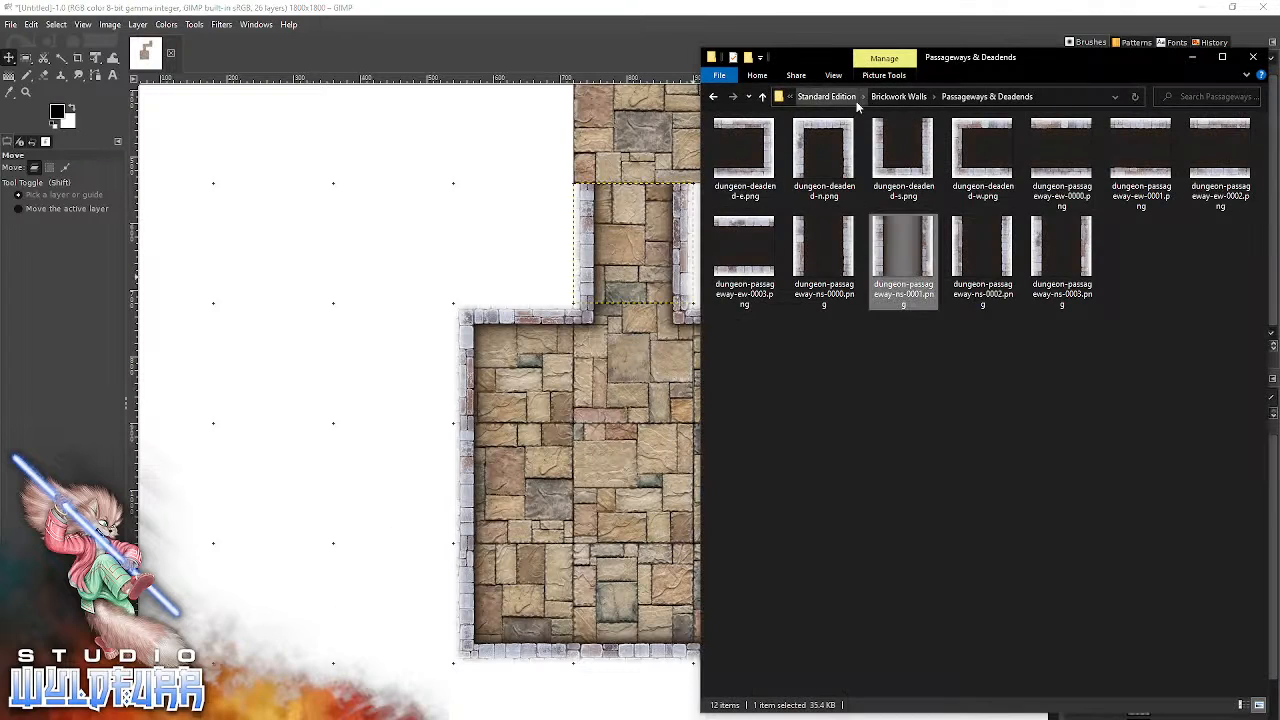
click(905, 96)
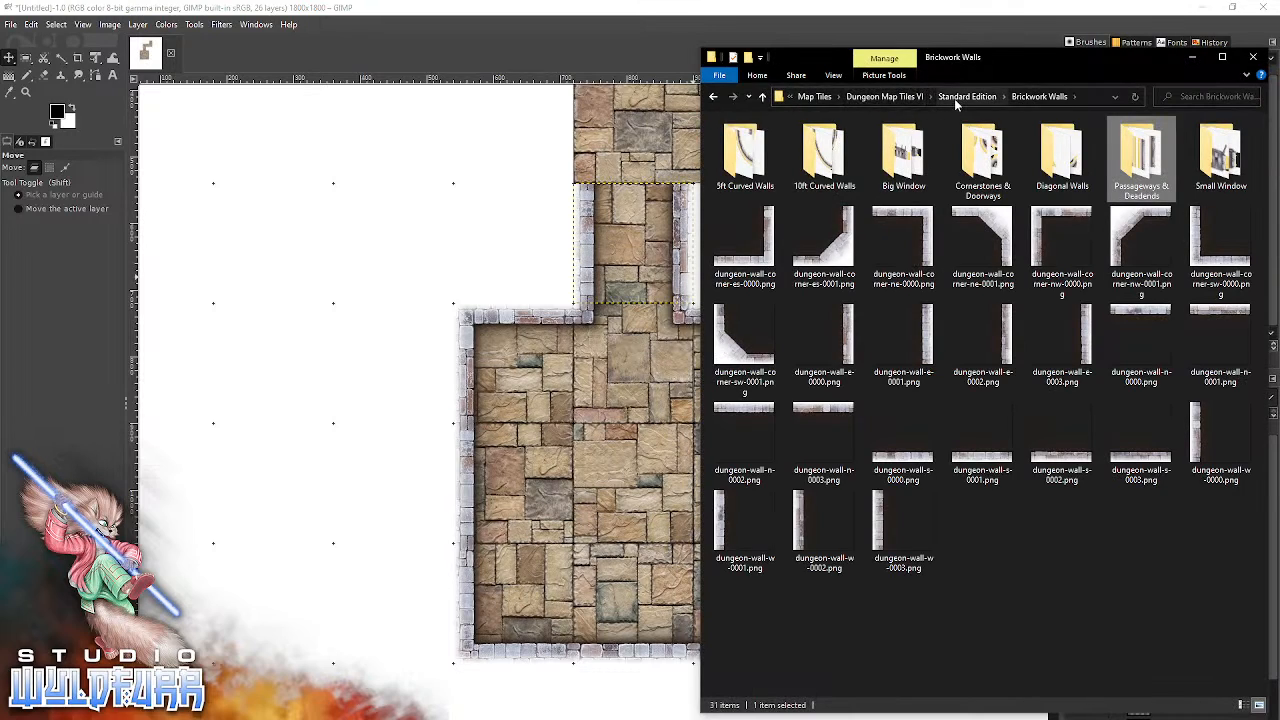
click(954, 96)
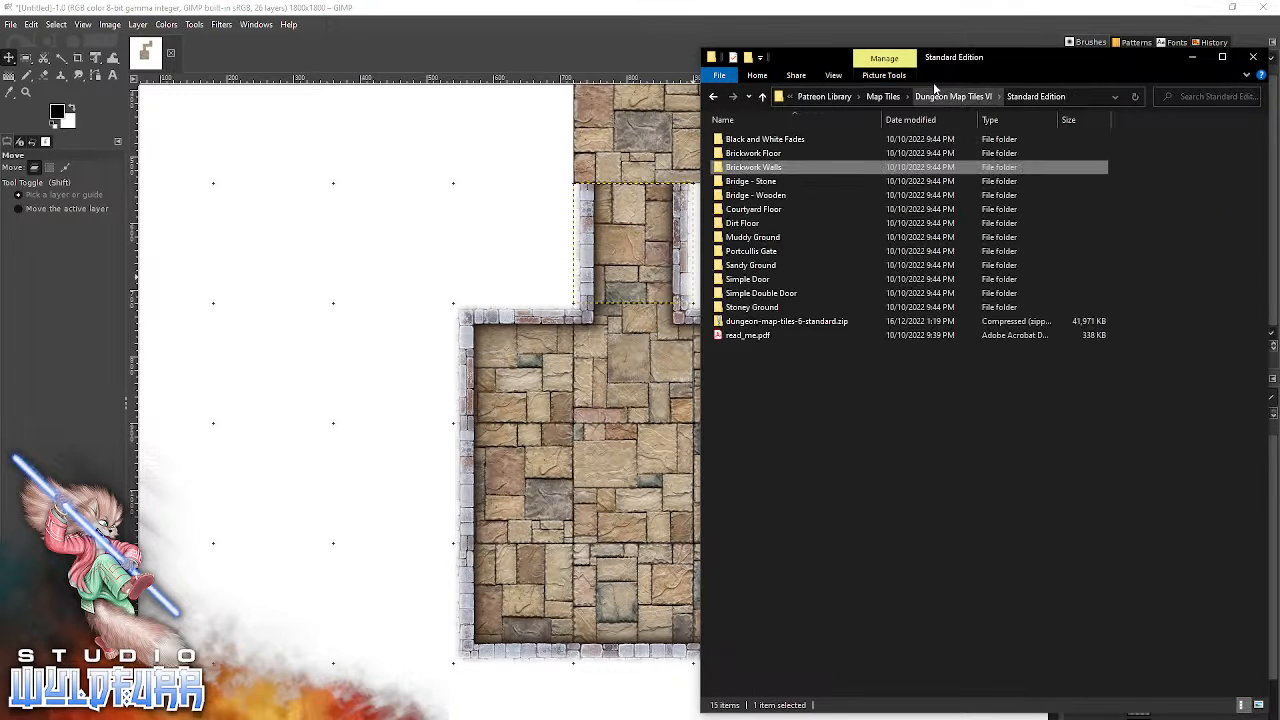
click(745, 283)
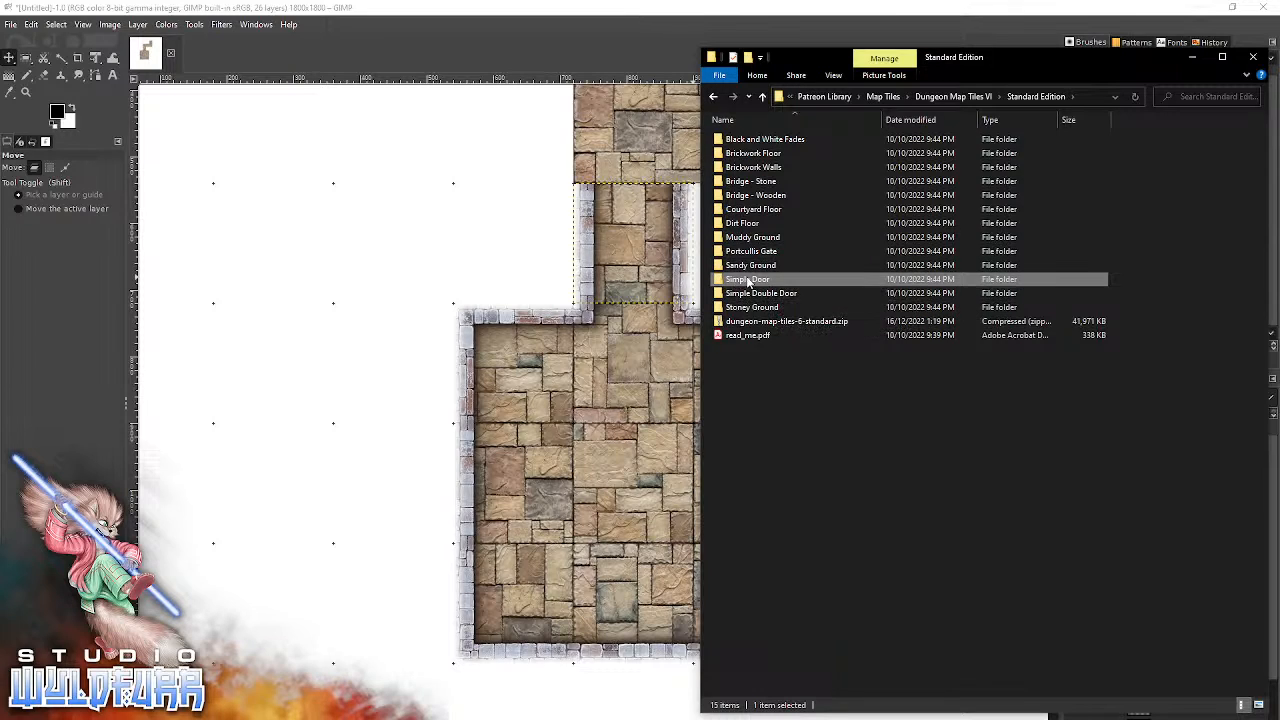
double_click(764, 280)
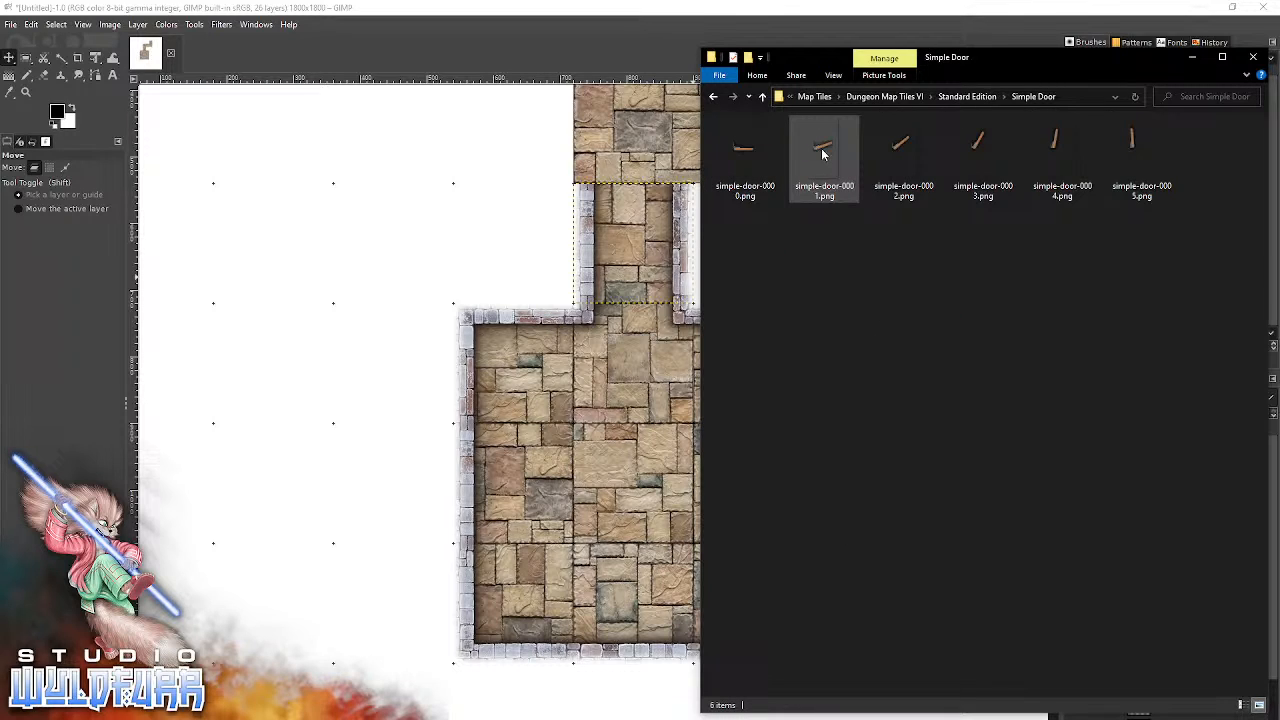
Bring simple-door-0001.png into the GIMP image and snap it into the doorway between the room and the corridor.
click(745, 158)
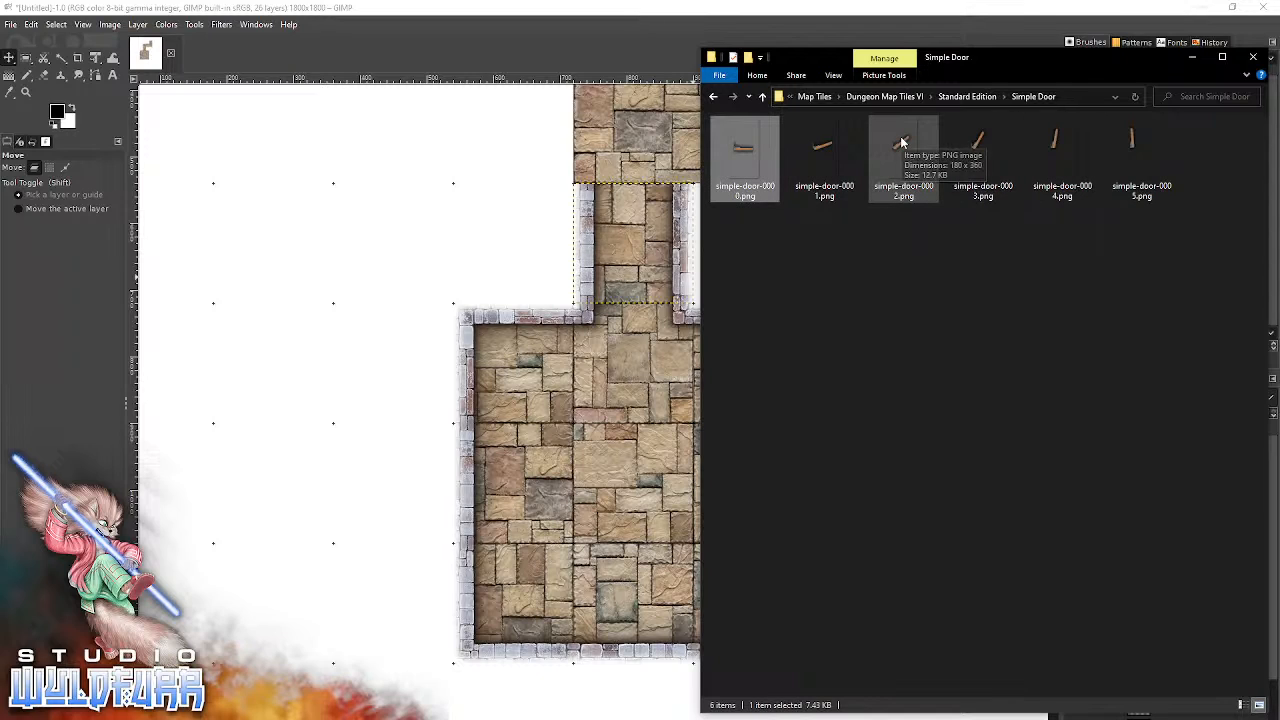
click(821, 152)
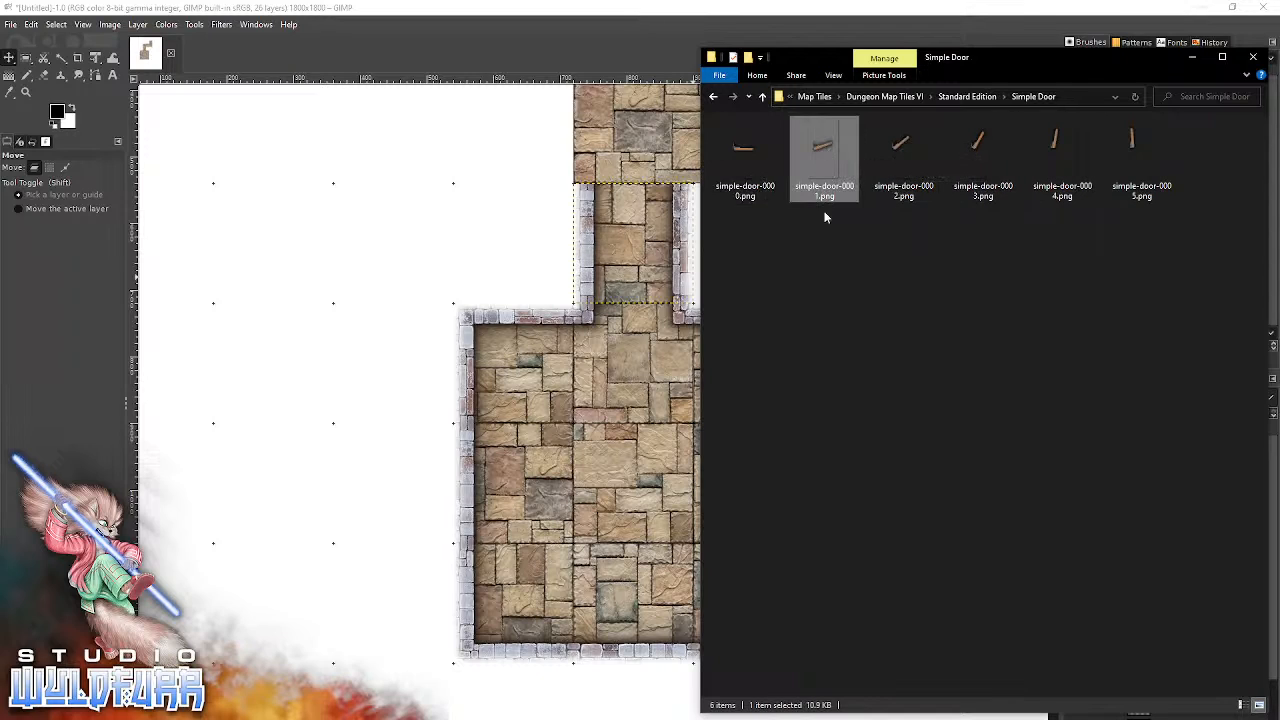
drag(825, 149, 417, 257)
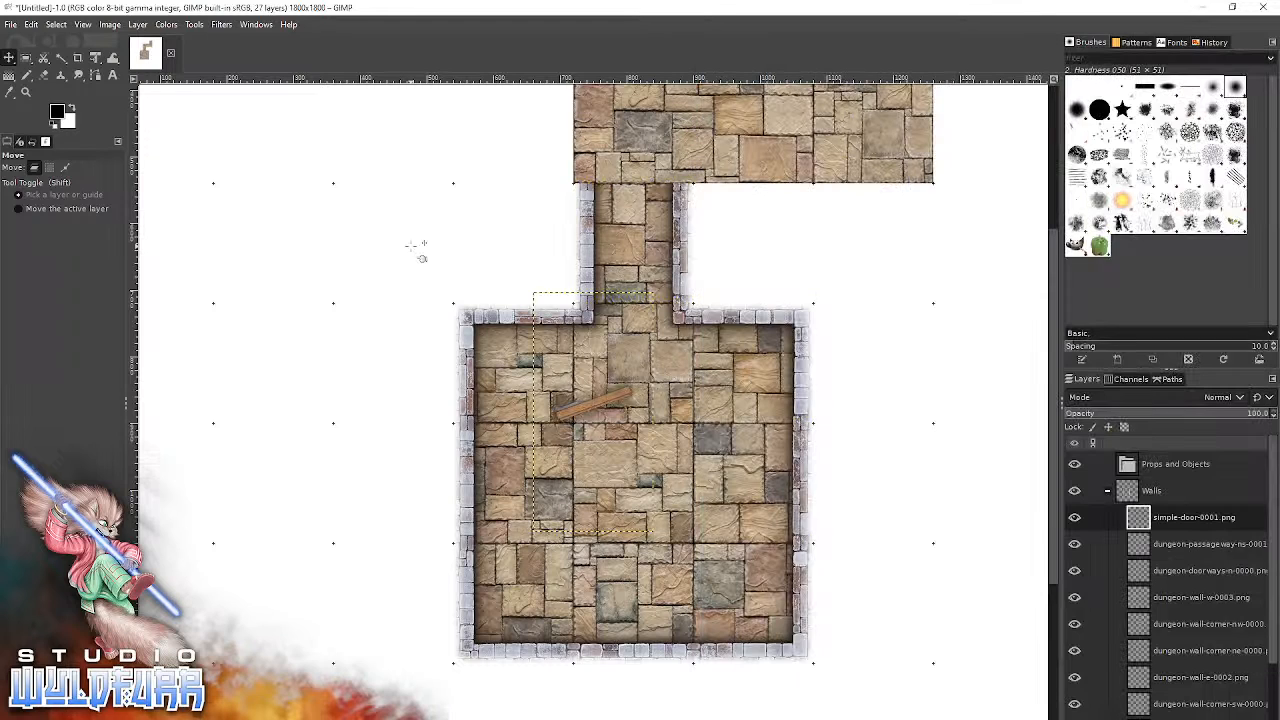
drag(580, 413, 626, 313)
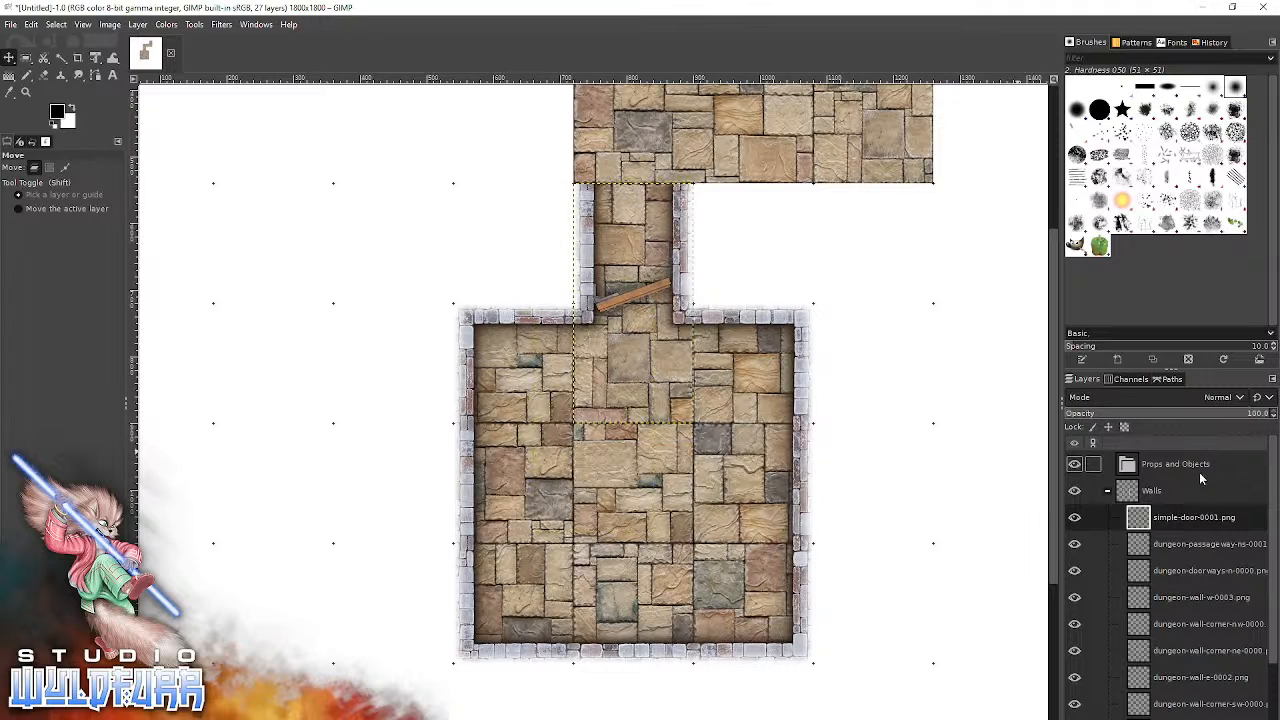
Move the simple-door-0001.png layer into the Props and Objects group and collapse the Walls group.
drag(1159, 518, 1157, 467)
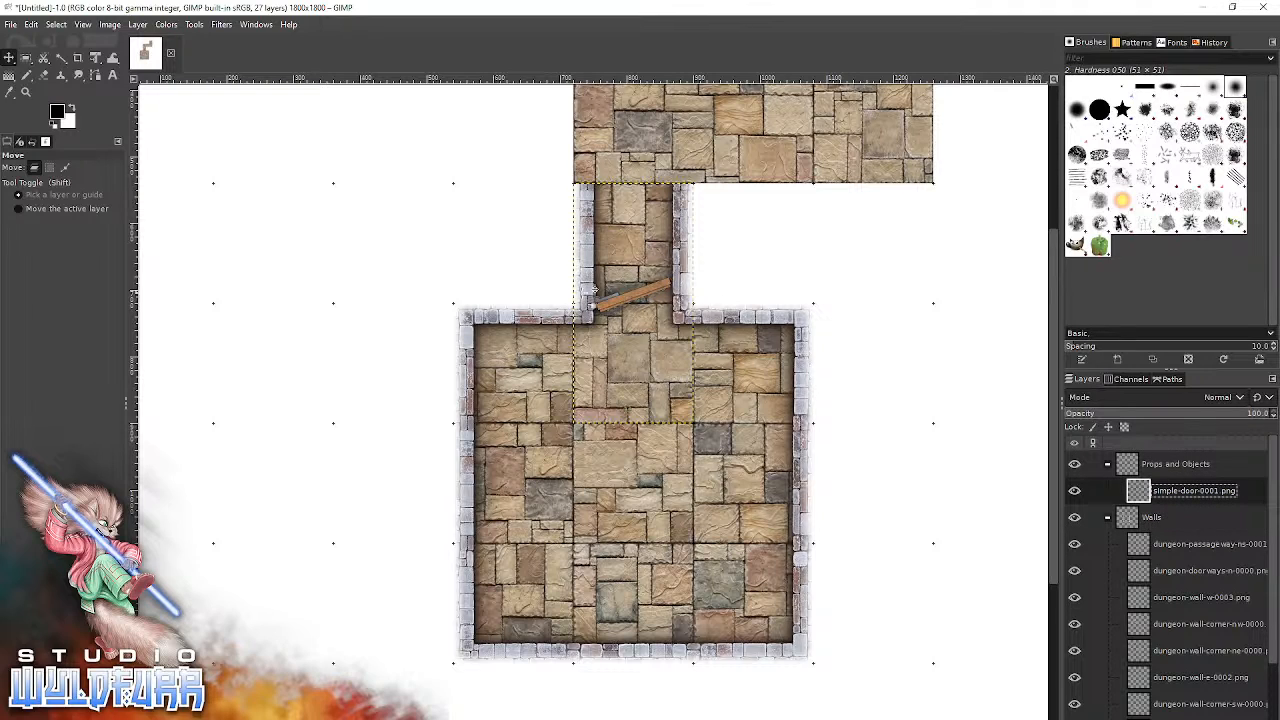
click(1108, 518)
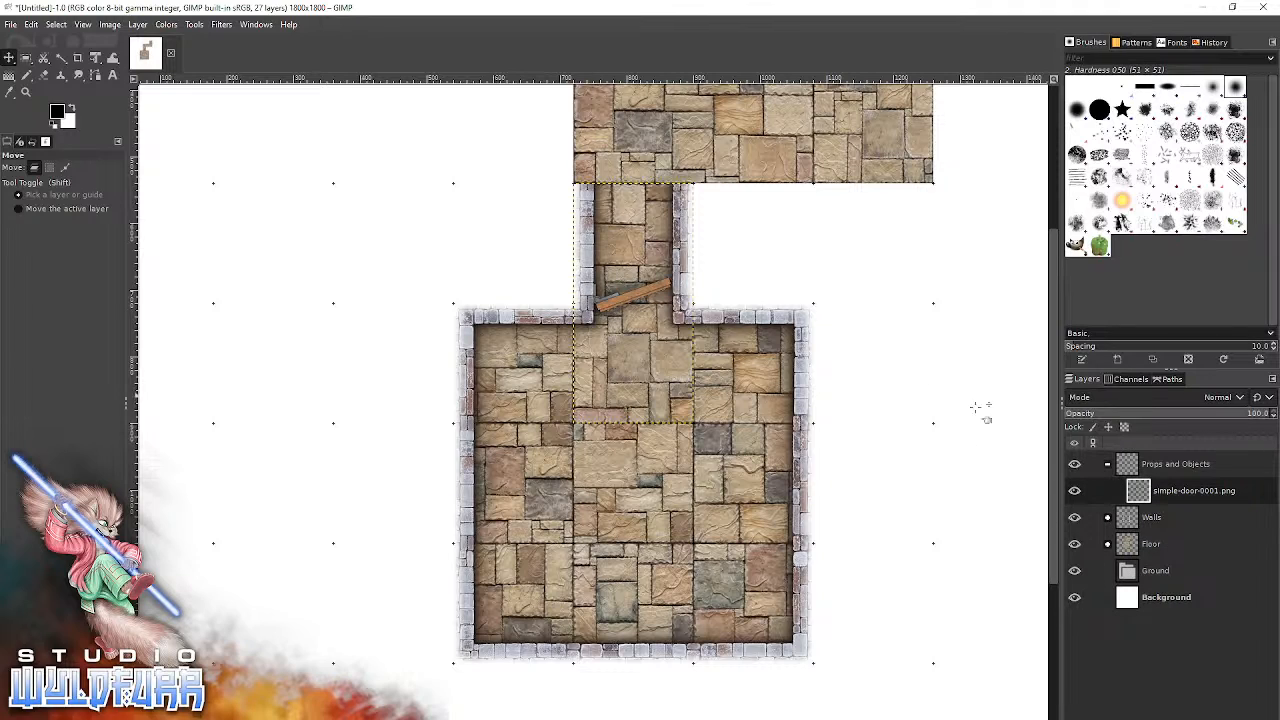
Try the door layer between the Walls and Floor groups, and return it to the Props and Objects group.
drag(1145, 492, 1195, 531)
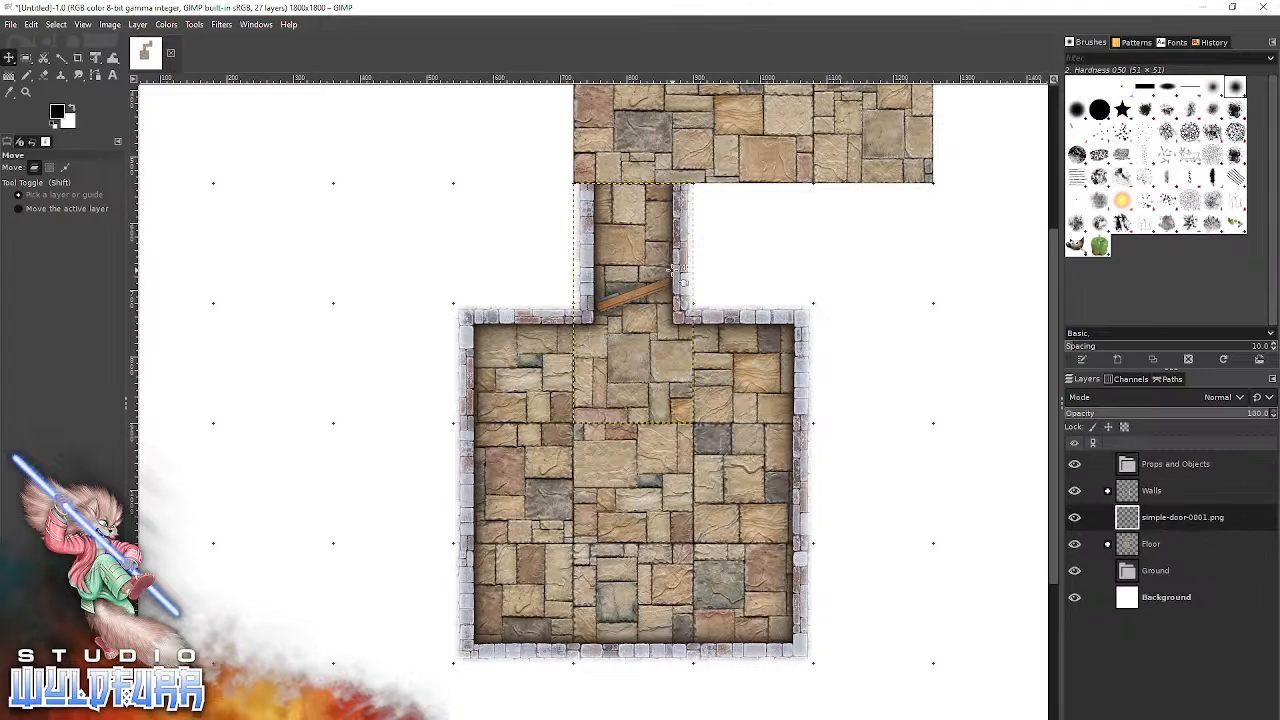
drag(1131, 521, 1166, 468)
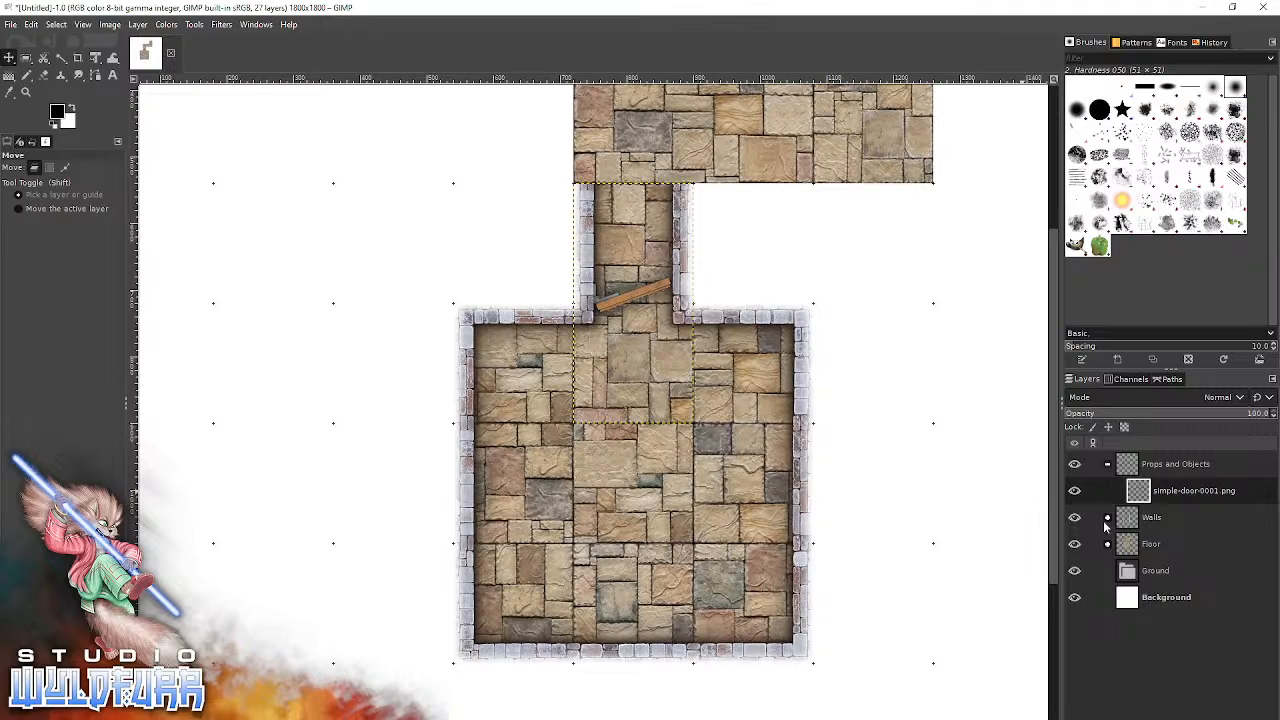
click(1074, 491)
click(1074, 491)
Bring simple-door-0005.png from File Explorer's Simple Door folder into the GIMP image and snap it into the same doorway as the first door.
key(alt+Tab)
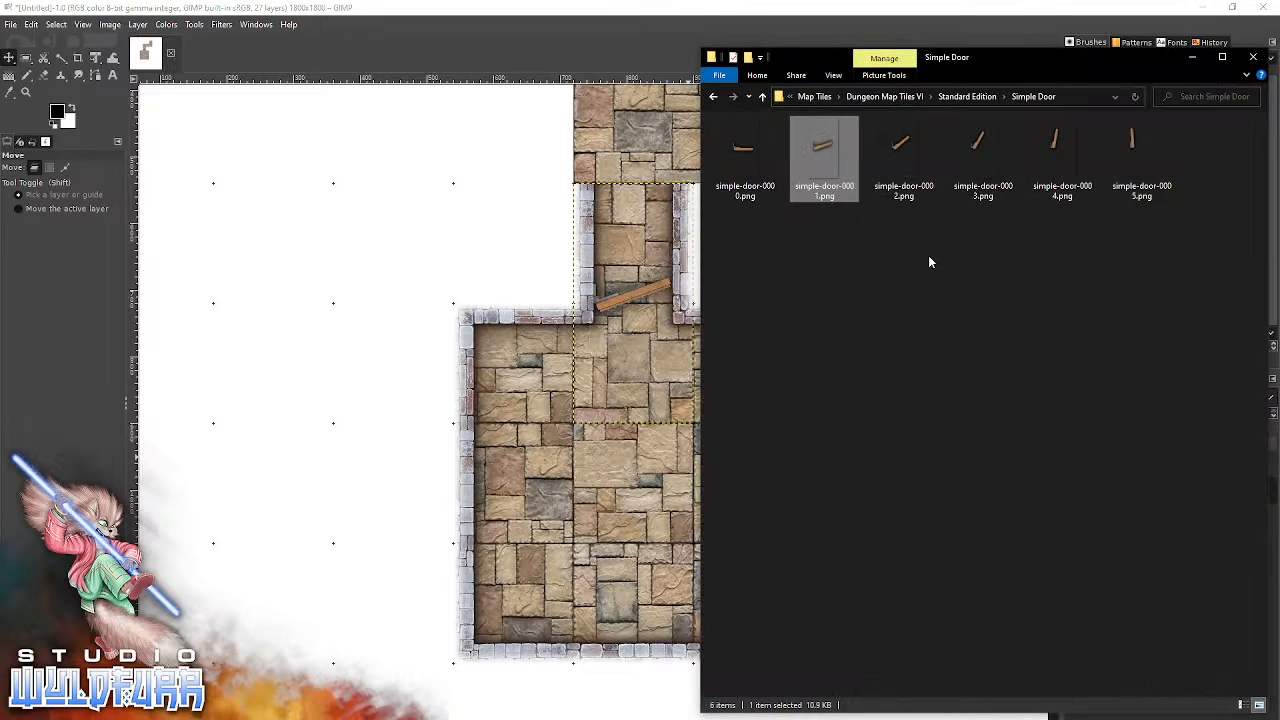
click(1124, 147)
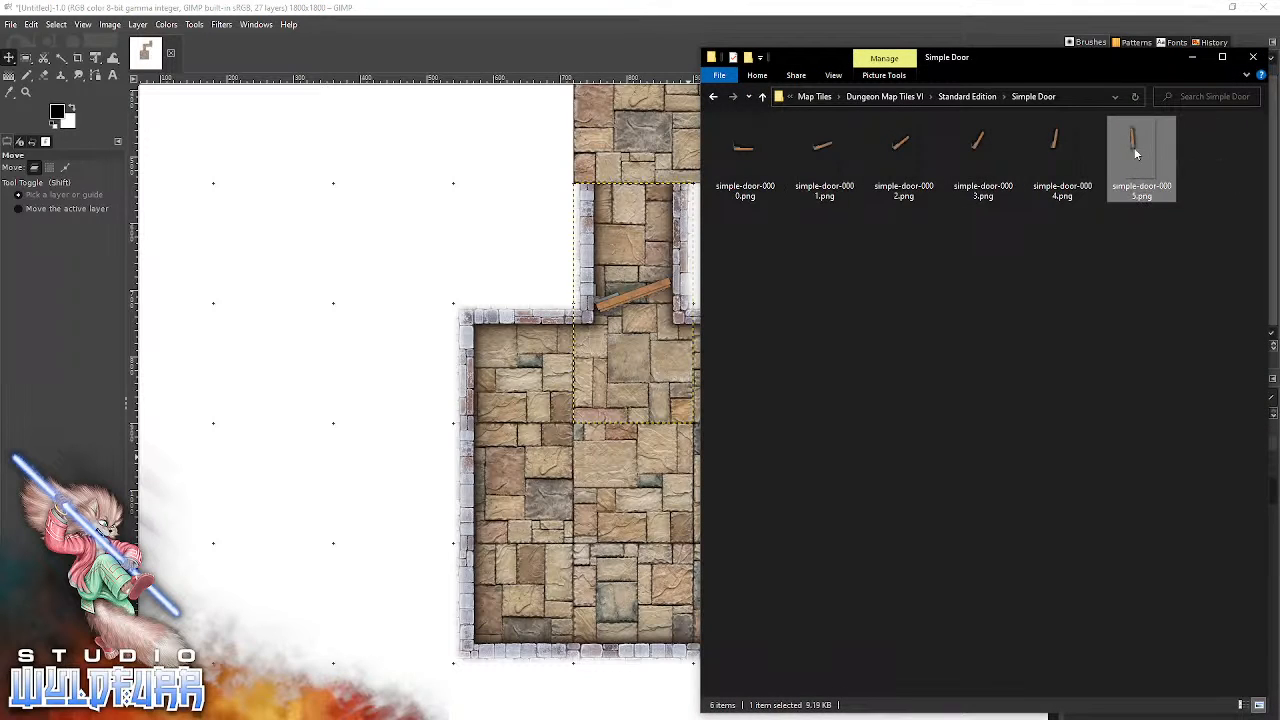
drag(403, 262, 403, 262)
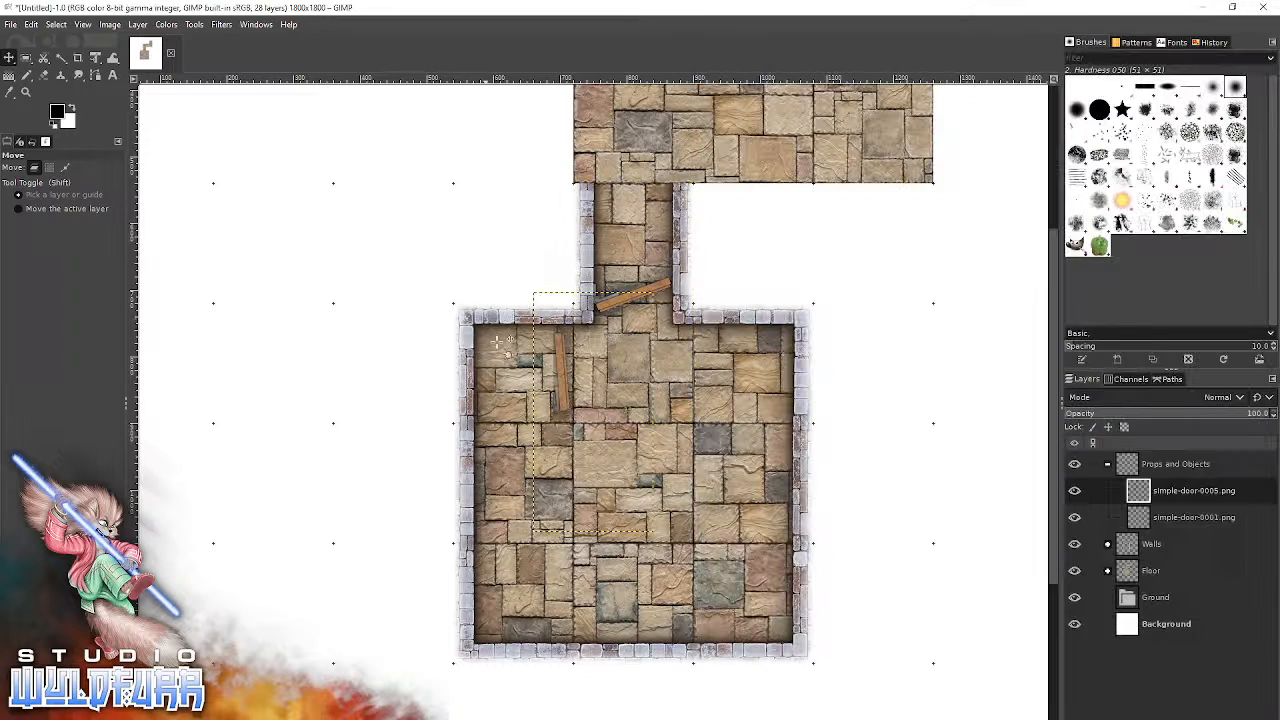
drag(560, 374, 603, 266)
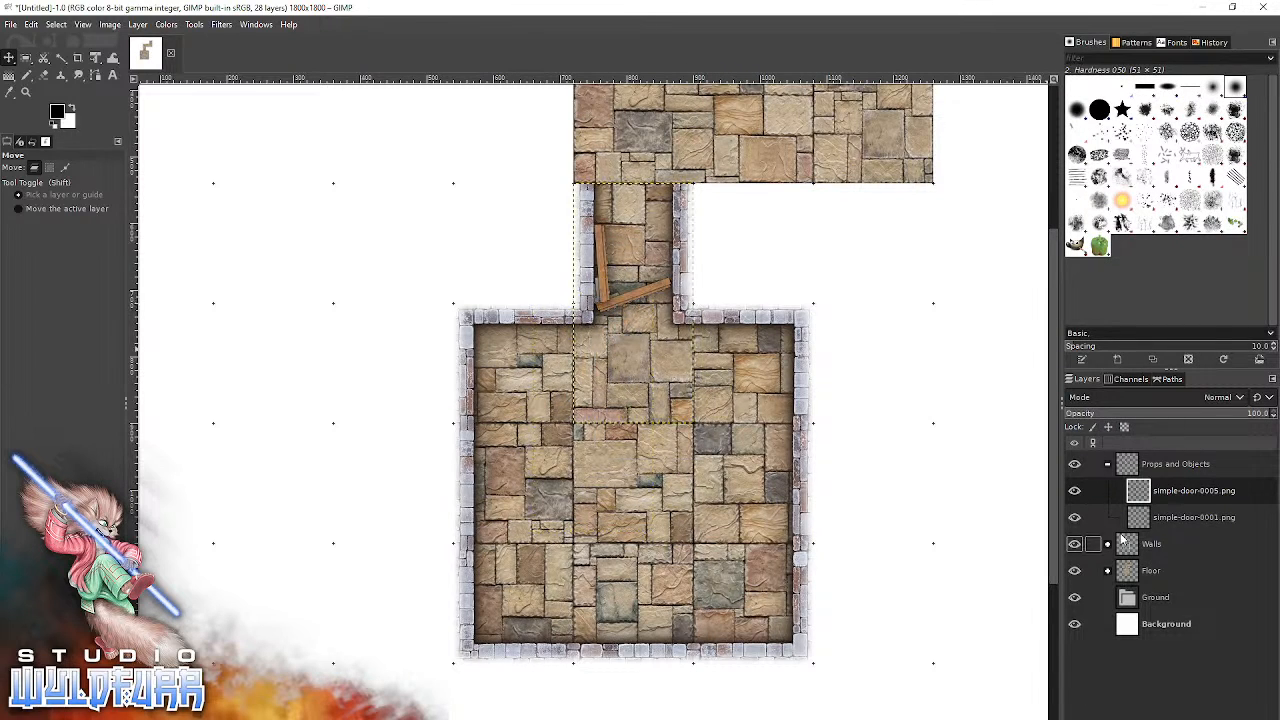
Show each door layer by itself to compare them, leaving simple-door-0001.png visible and simple-door-0005.png hidden.
click(1075, 490)
click(1075, 517)
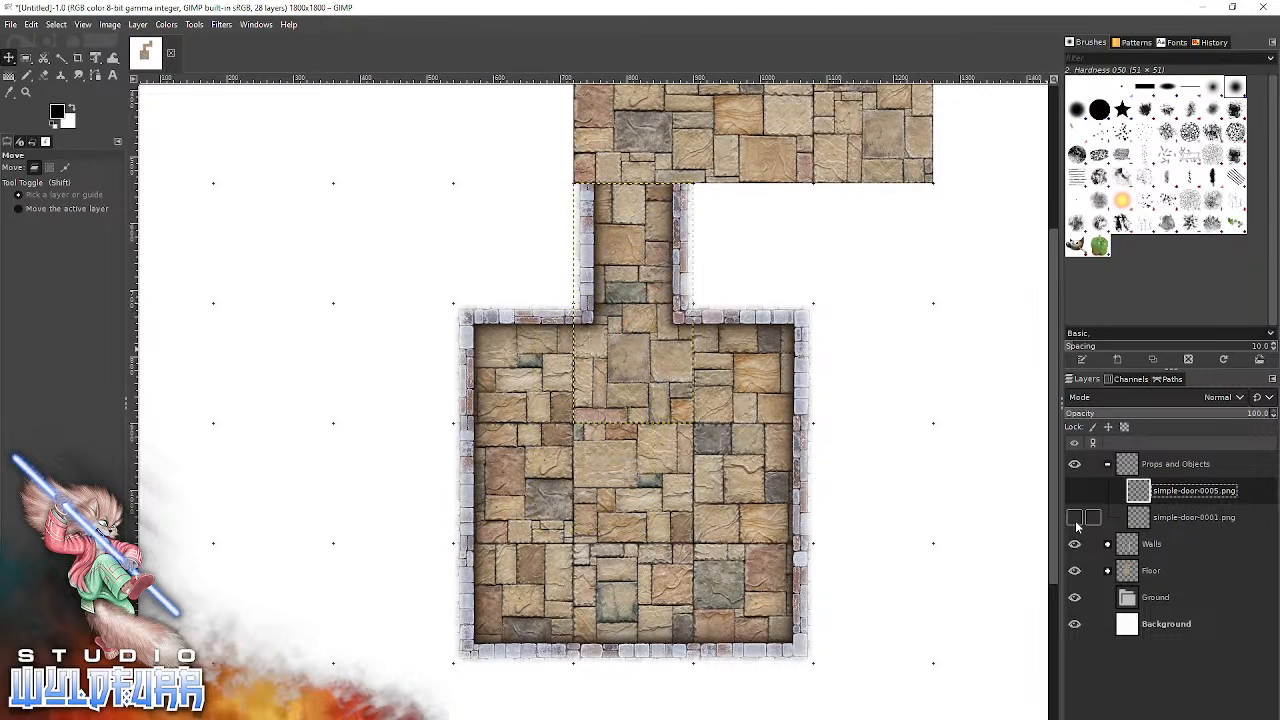
click(1075, 517)
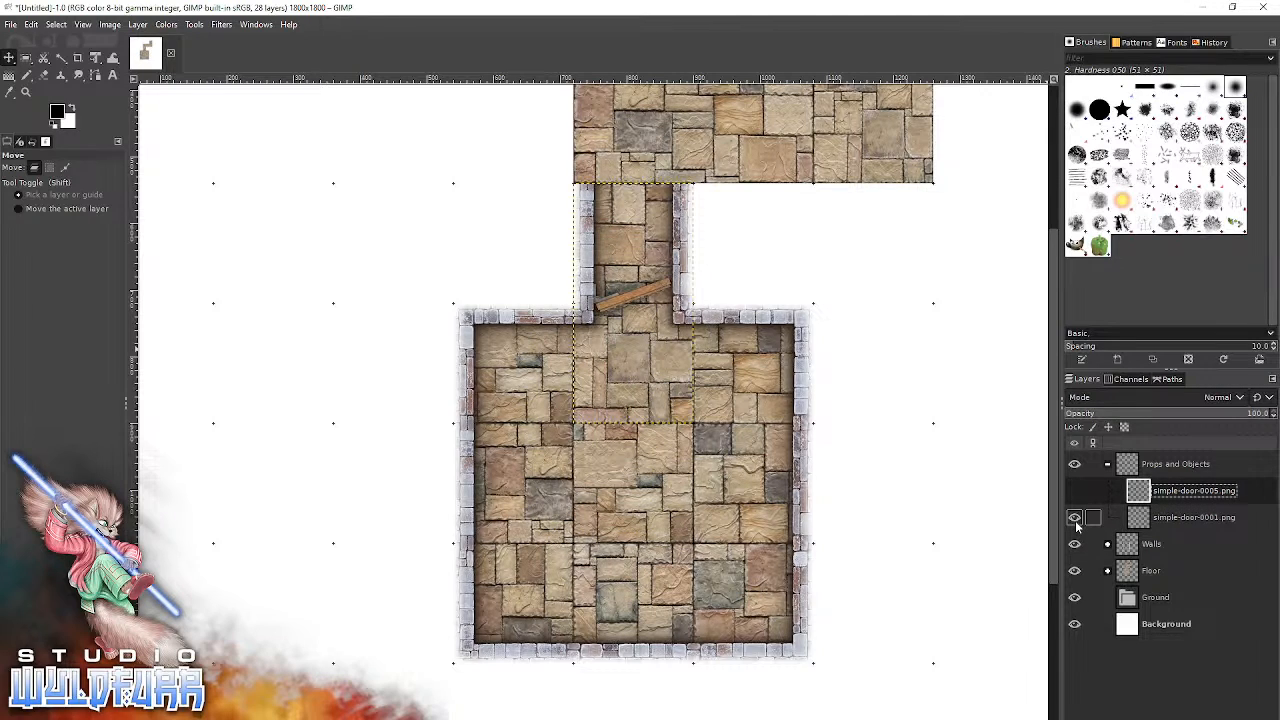
click(1075, 518)
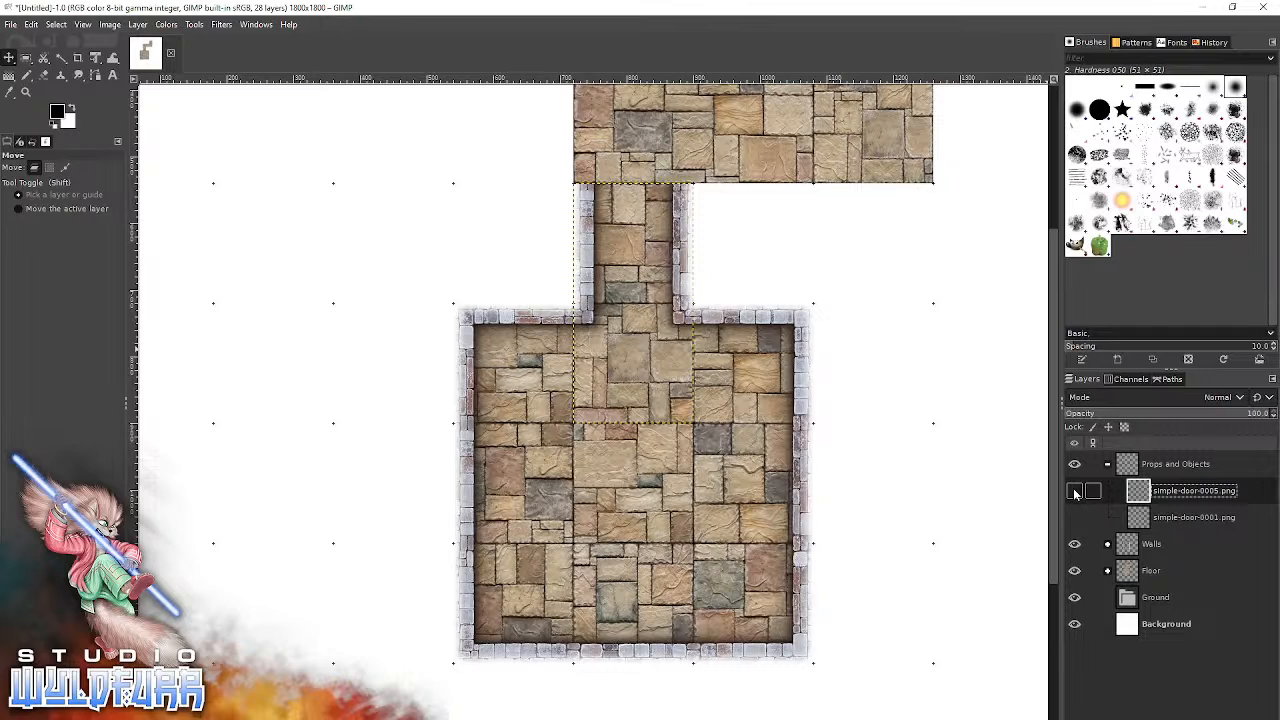
click(1075, 491)
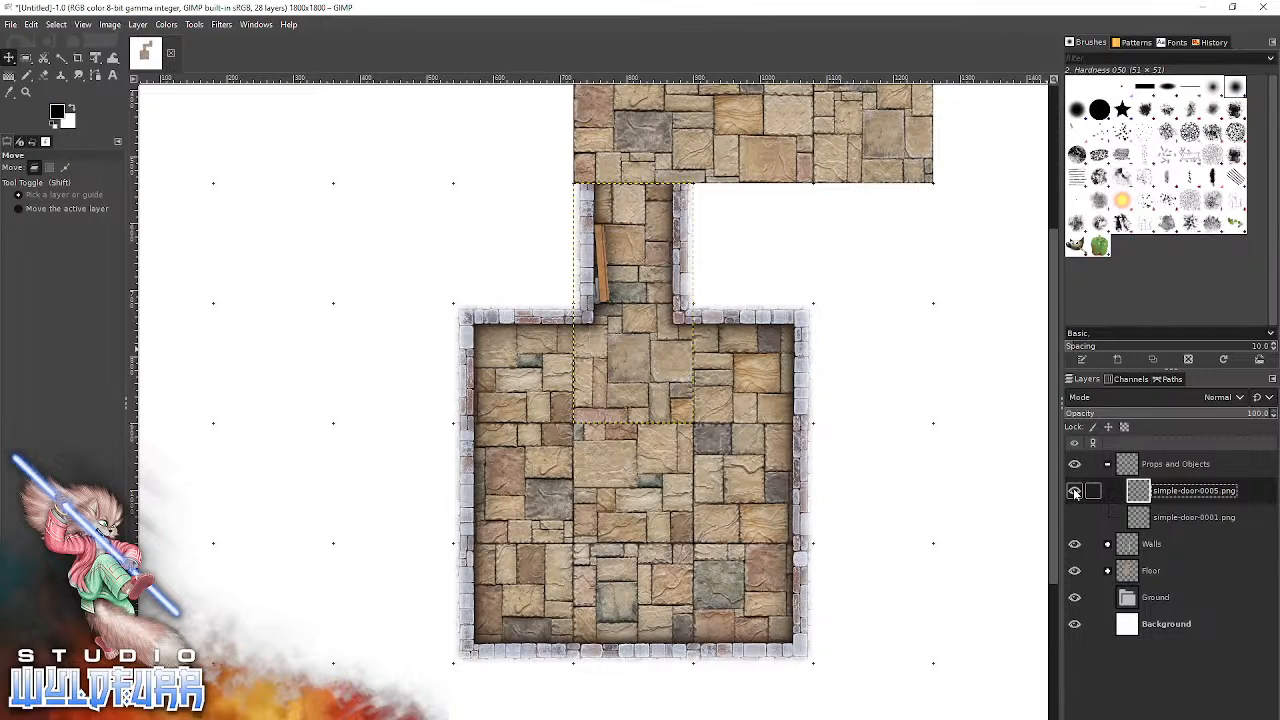
click(1075, 491)
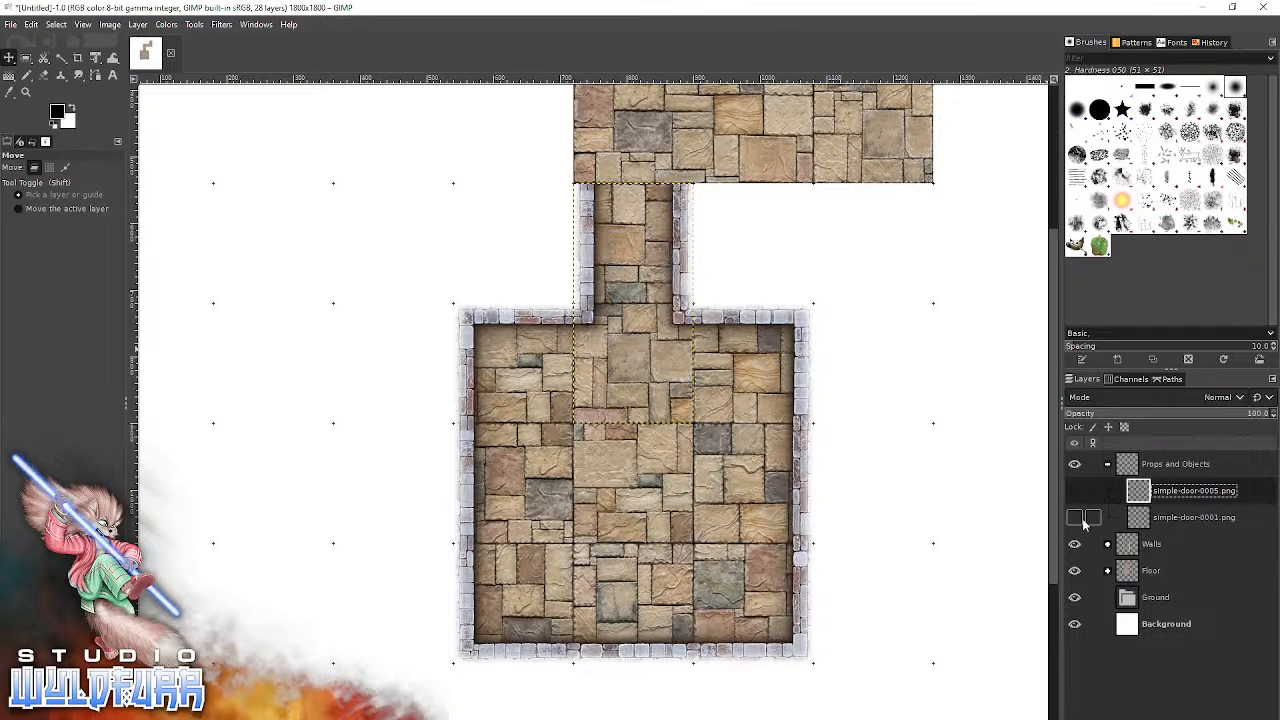
click(1075, 518)
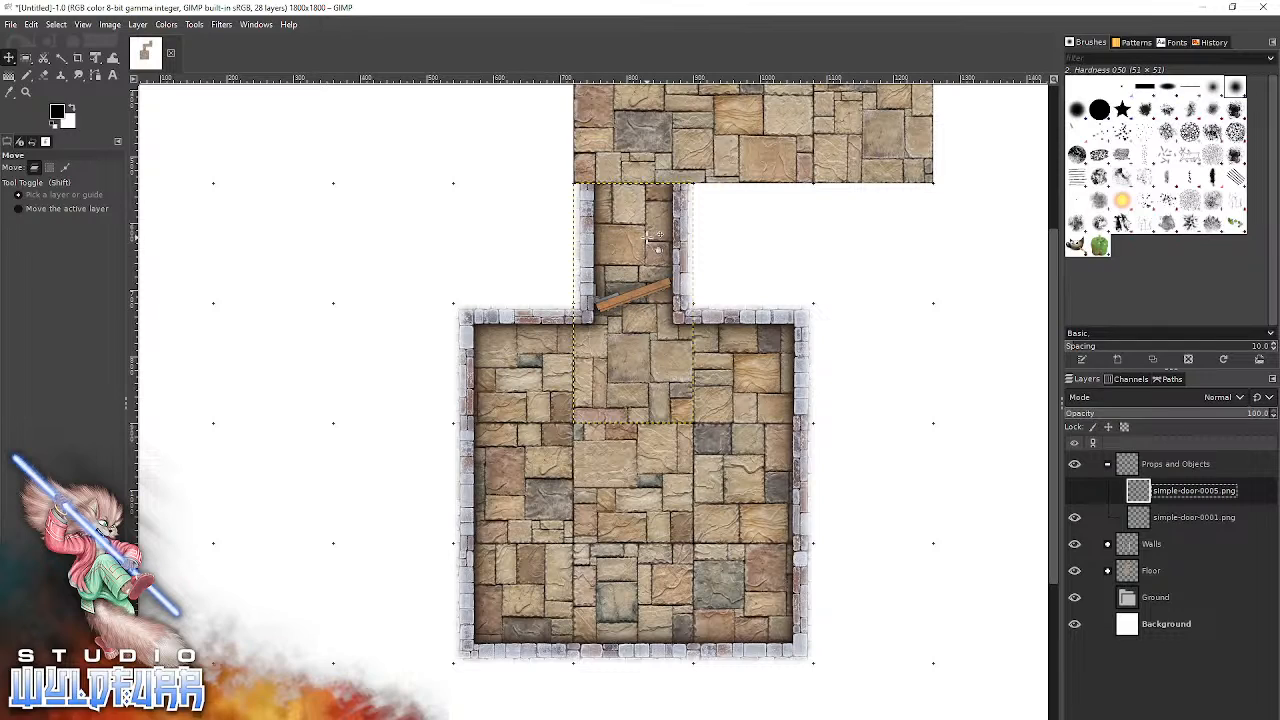
Clear the name of the hidden simple-door-0005.png layer and make the Background layer active.
key(ctrl+a)
key(BackSpace)
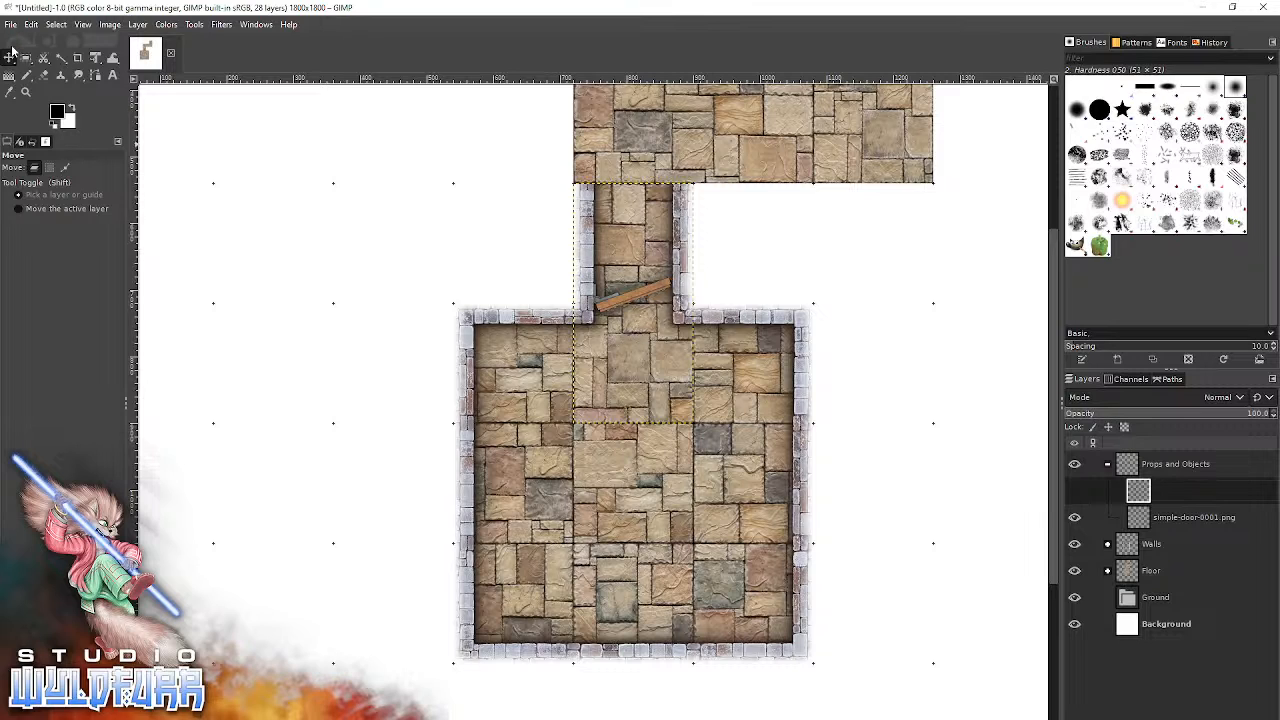
click(327, 226)
drag(504, 256, 433, 449)
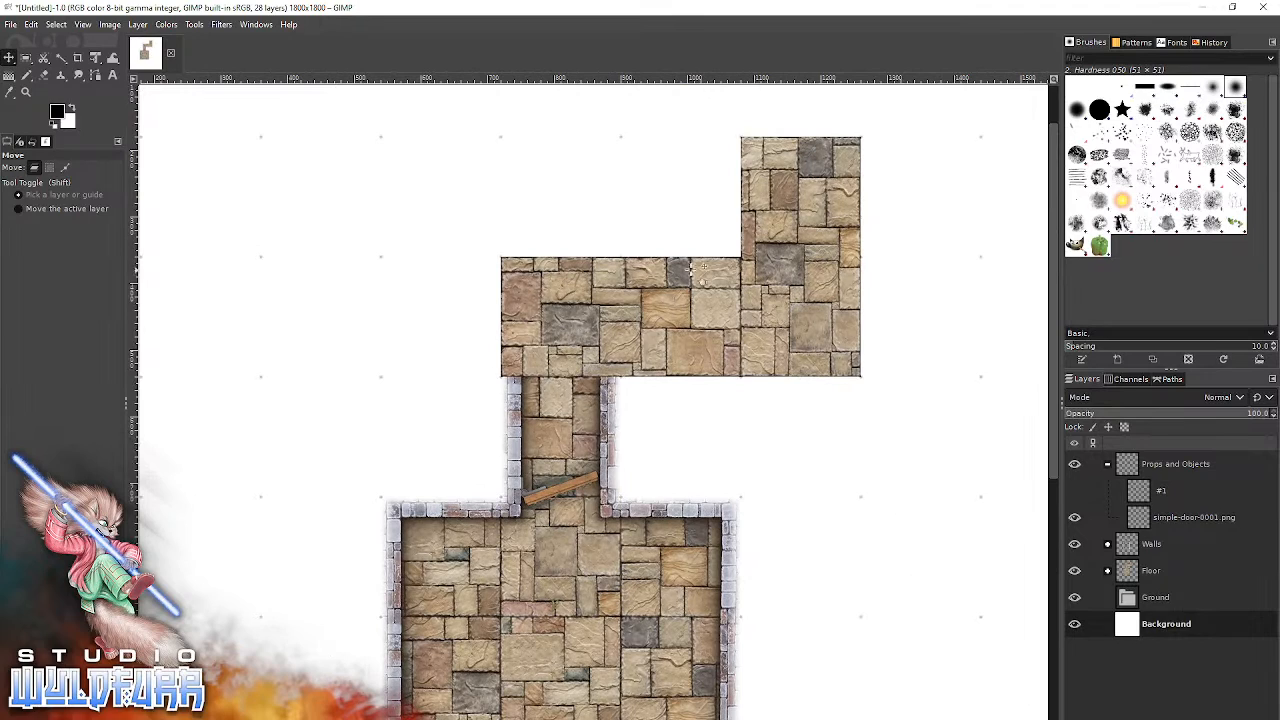
Expand the Walls layer group and make its topmost layer, the north-south passageway tile, active.
key(alt+Tab)
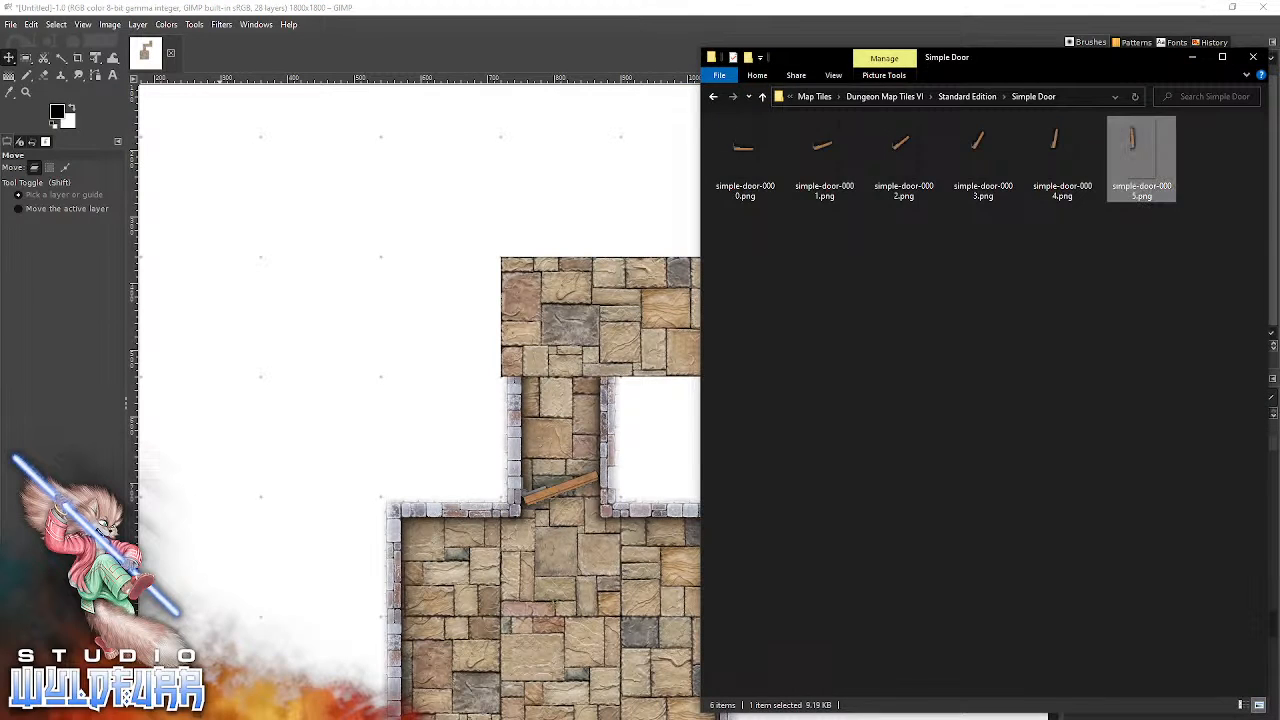
key(alt+Tab)
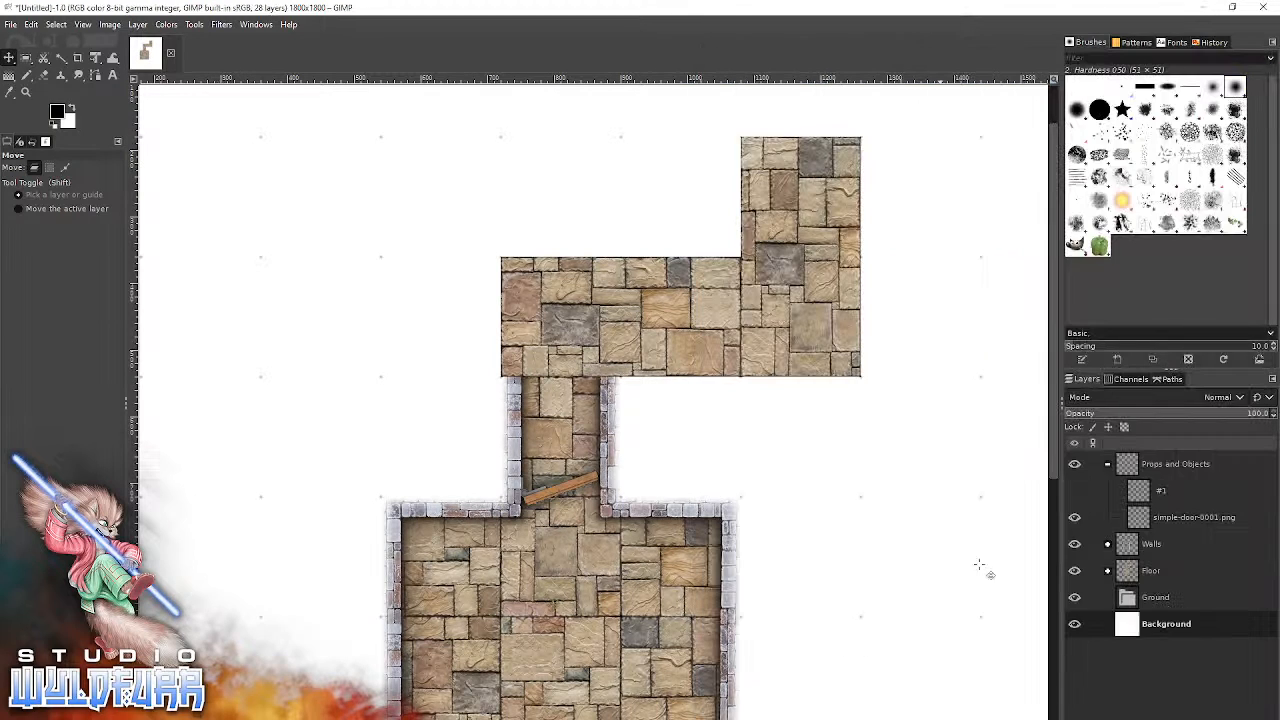
click(1108, 544)
click(1156, 549)
click(1148, 575)
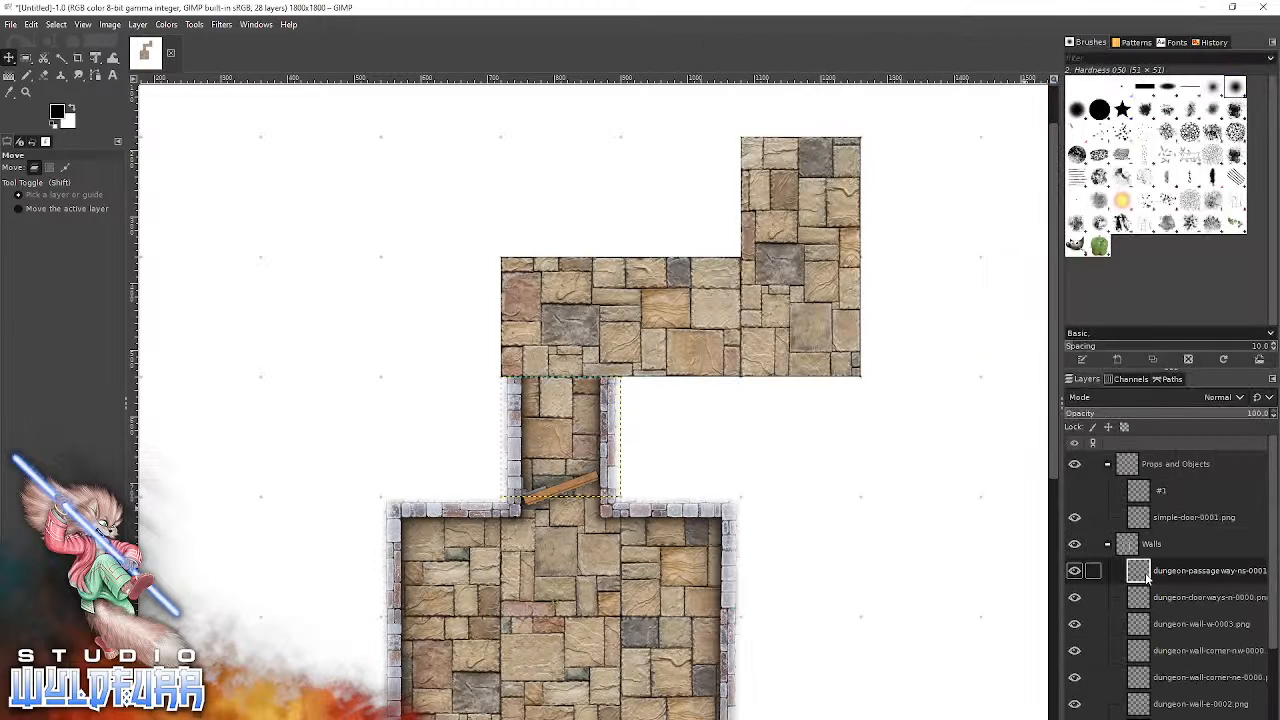
Bring dungeon-wall-corner-nw-0000.png from File Explorer's Brickwork Walls folder into the GIMP image and snap it onto the corridor's first bend above the door.
key(alt+Tab)
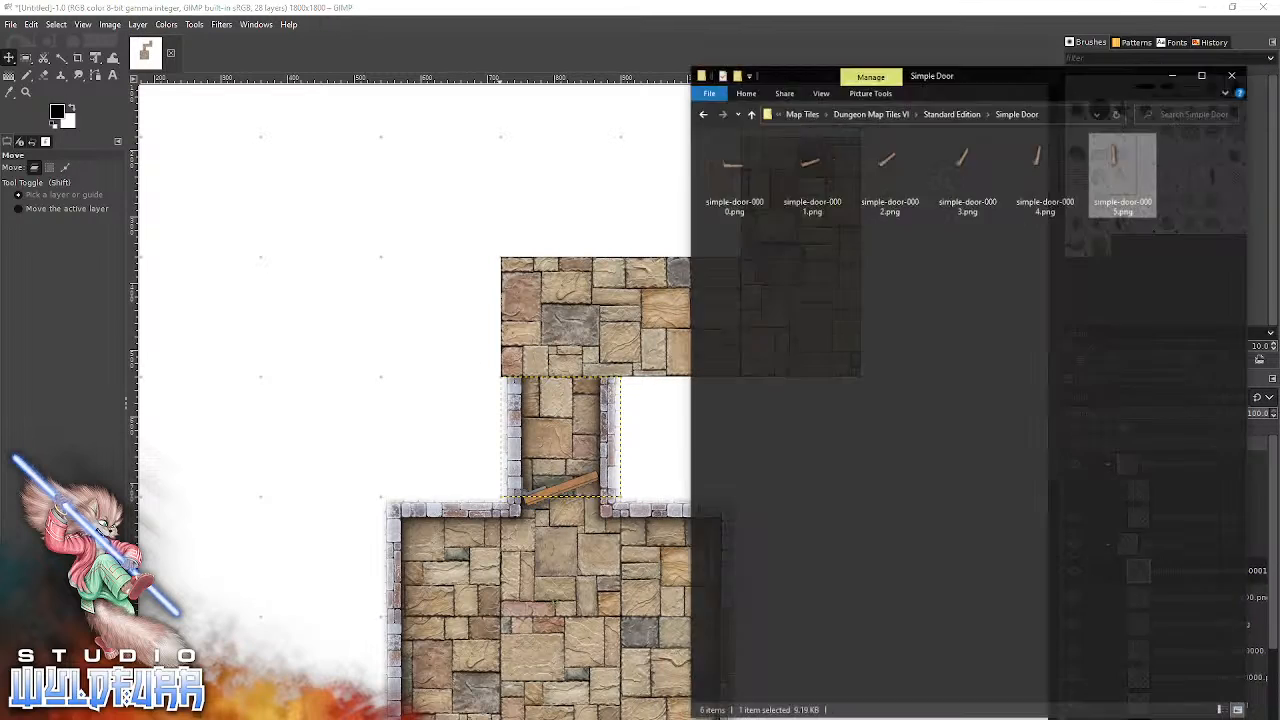
click(968, 95)
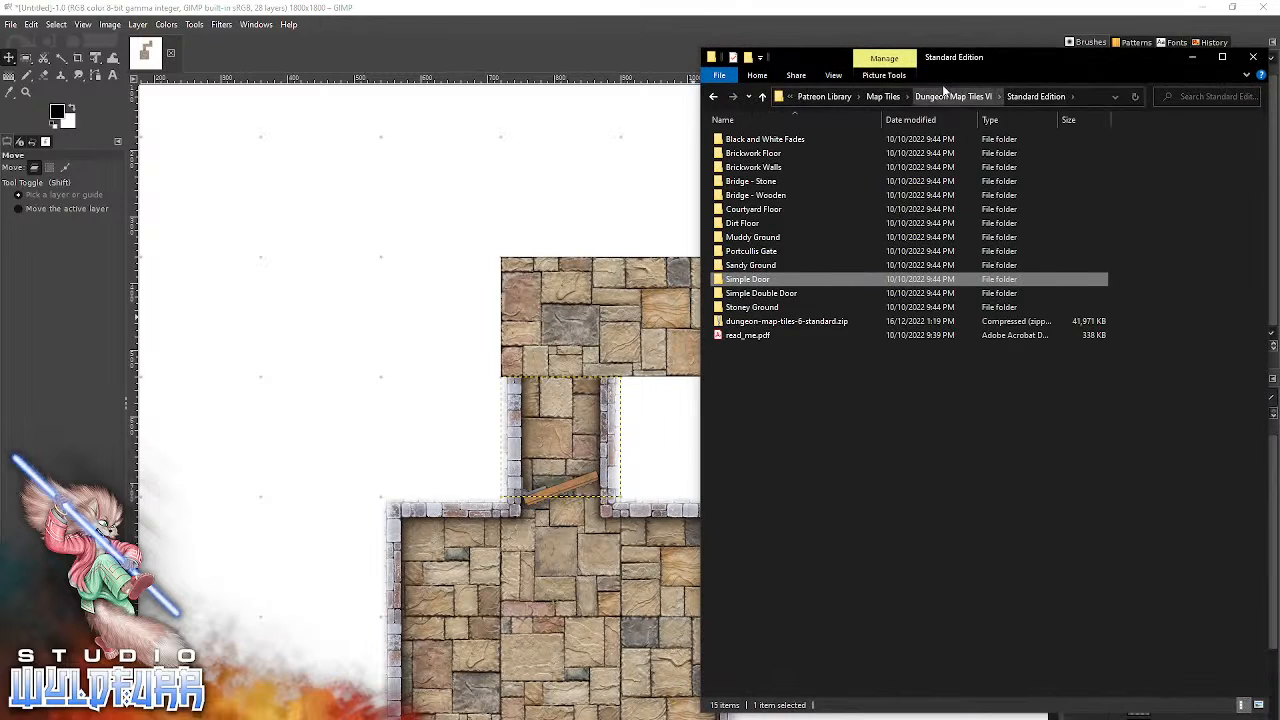
double_click(744, 170)
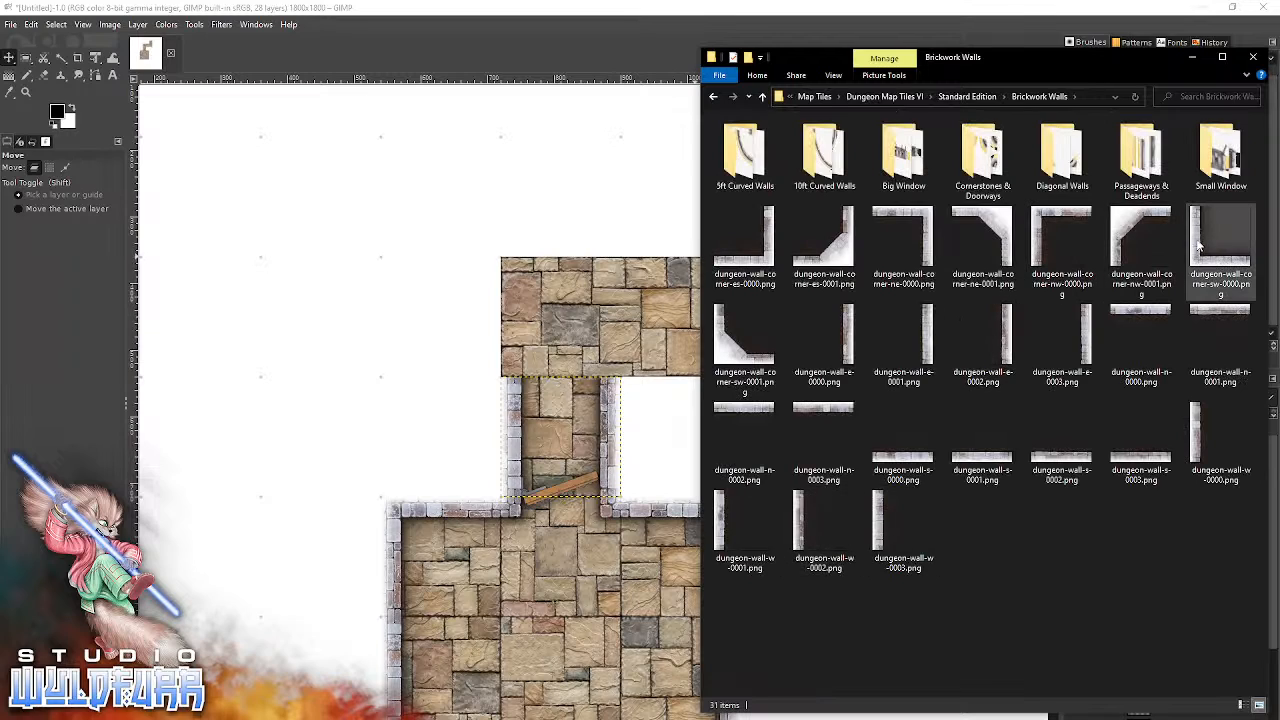
drag(1060, 245, 510, 296)
drag(565, 378, 535, 284)
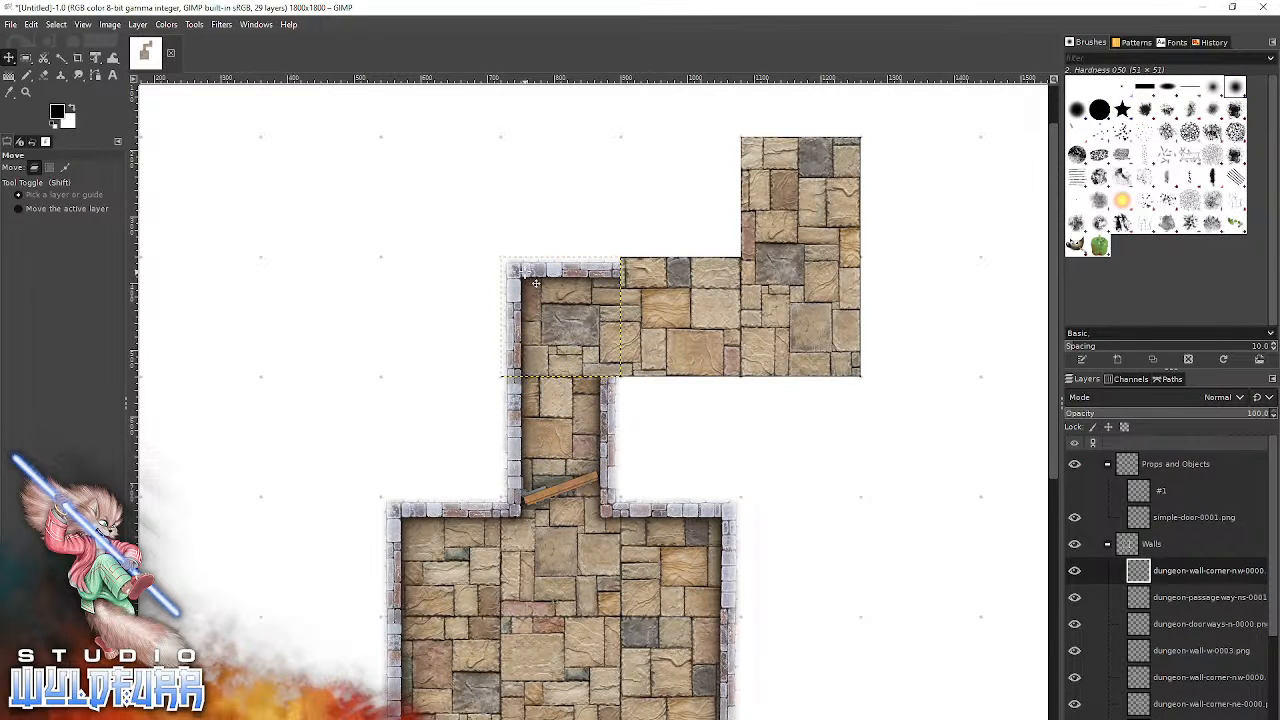
Add dungeon-cornerstone-es-0002.png from the Cornerstones & Doorways folder and snap it to the inner corner of the same corridor bend.
key(alt+Tab)
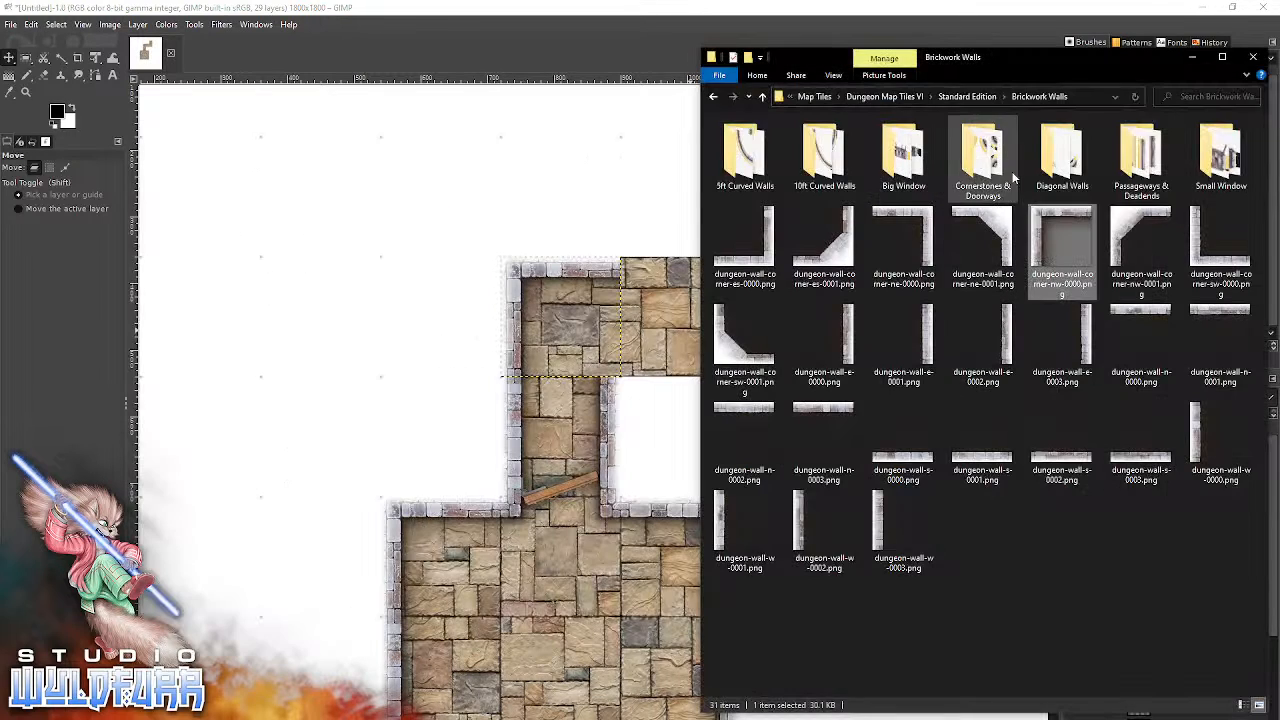
double_click(978, 172)
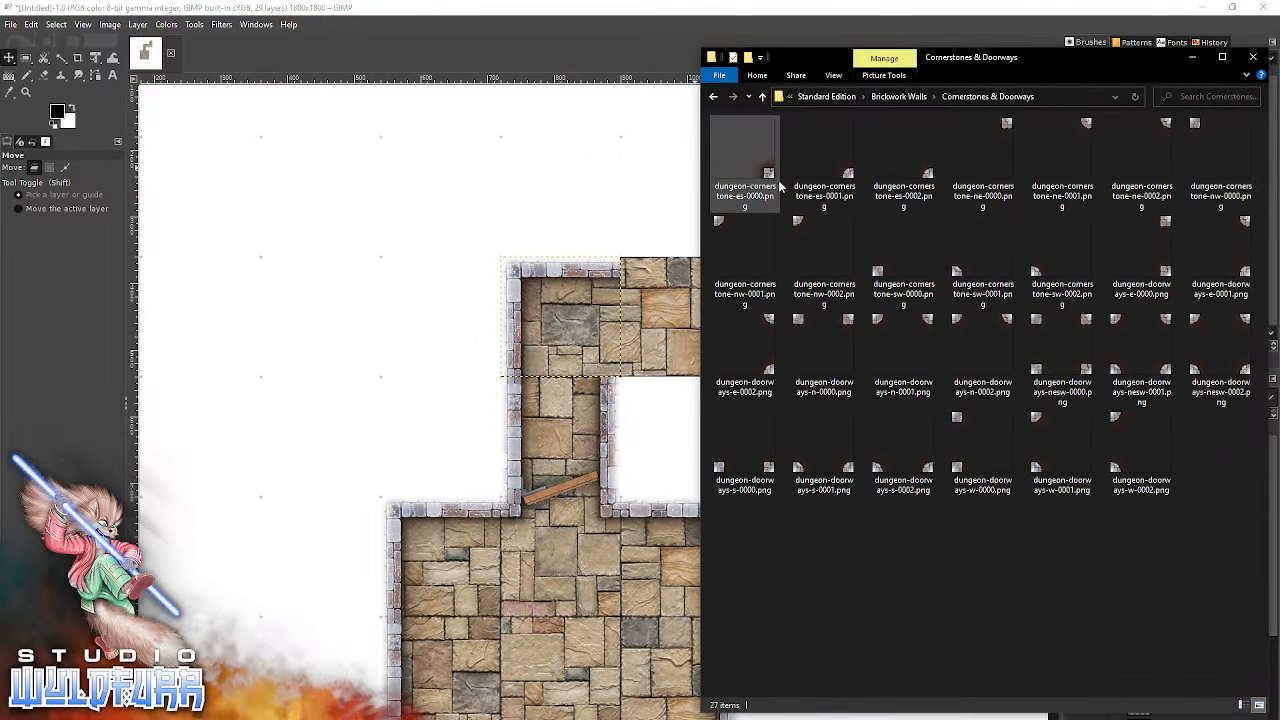
drag(925, 177, 578, 436)
drag(655, 467, 613, 367)
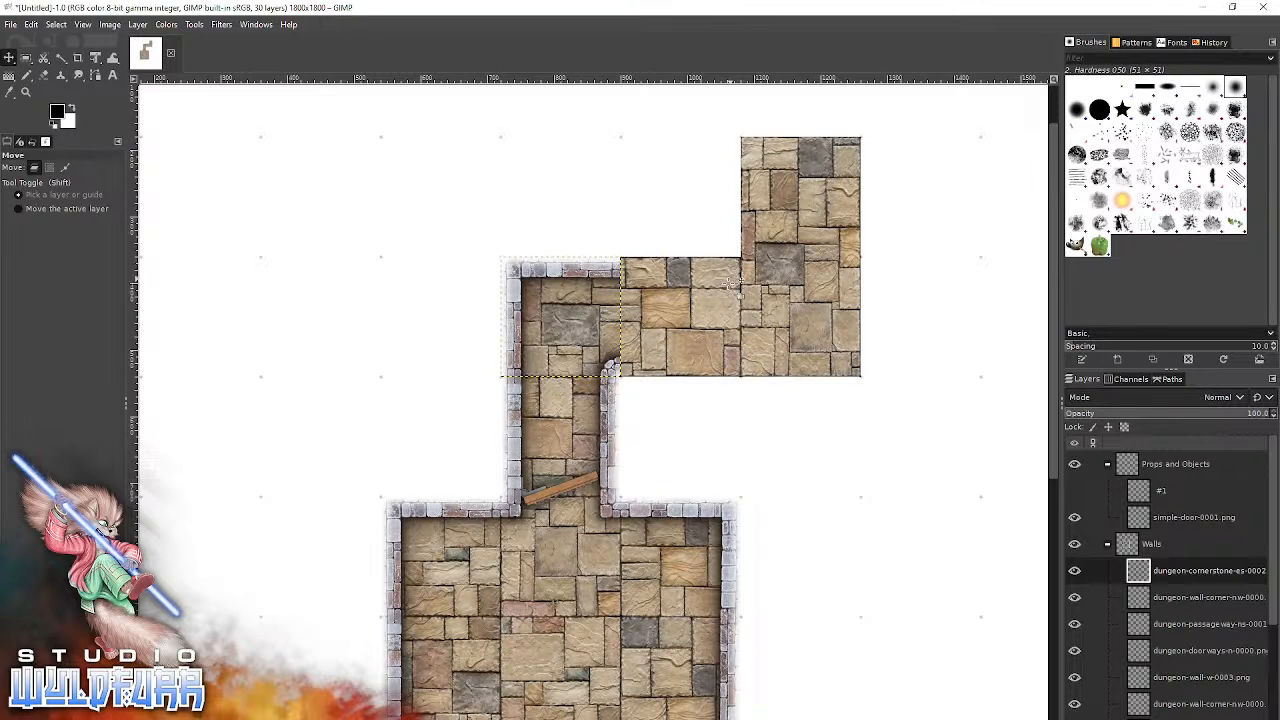
Wall the corridor's second bend with dungeon-cornerstone-nw-0001.png on its inner corner and dungeon-wall-corner-es-0000.png on its outer corner.
key(alt+Tab)
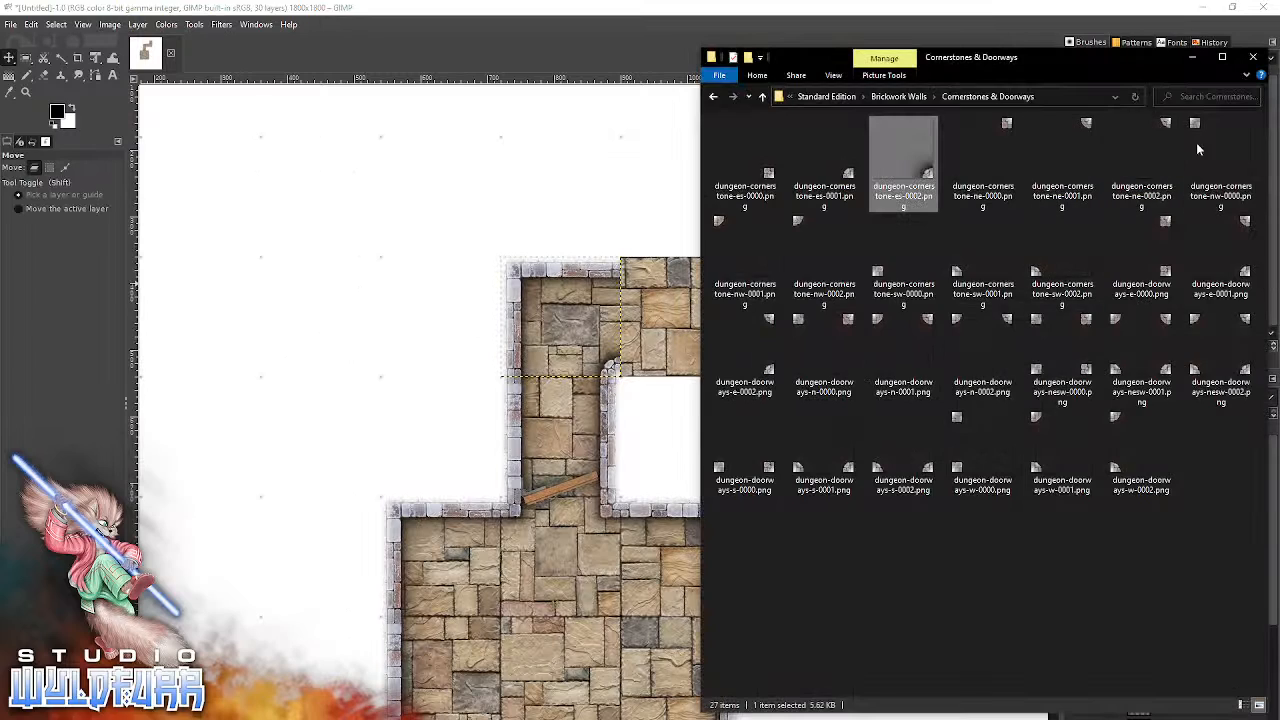
drag(730, 226, 753, 267)
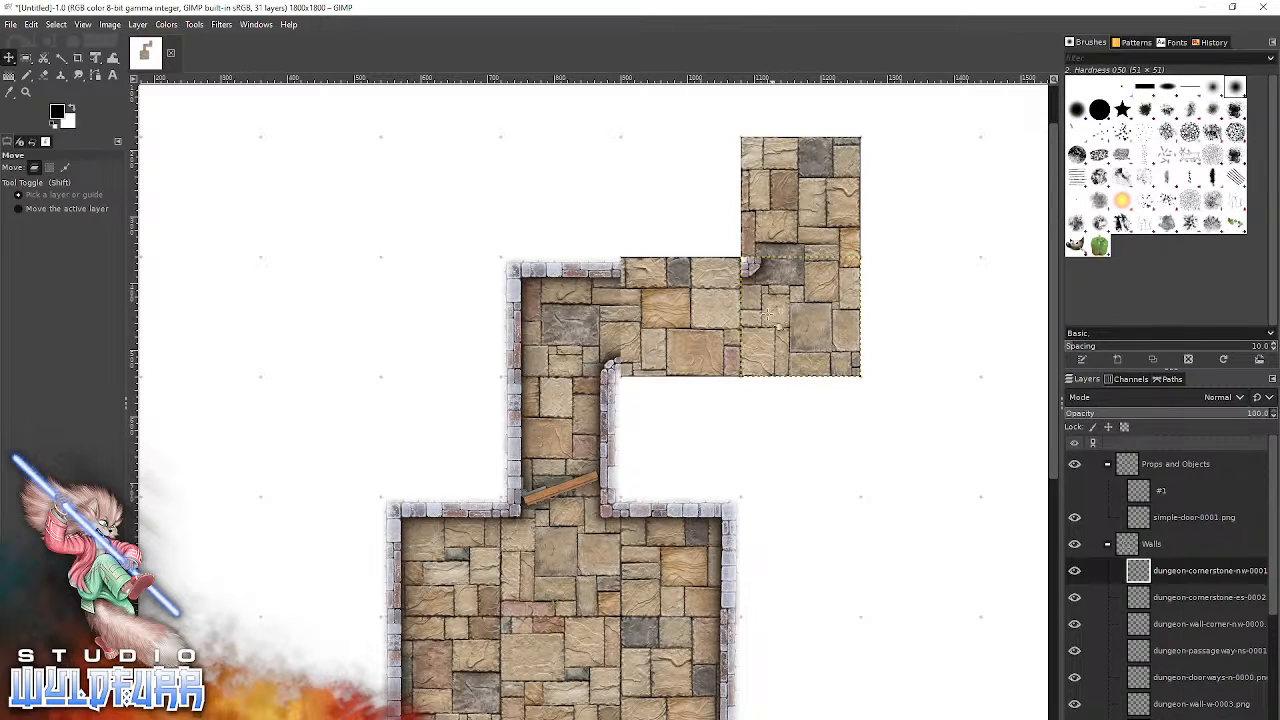
key(alt+Tab)
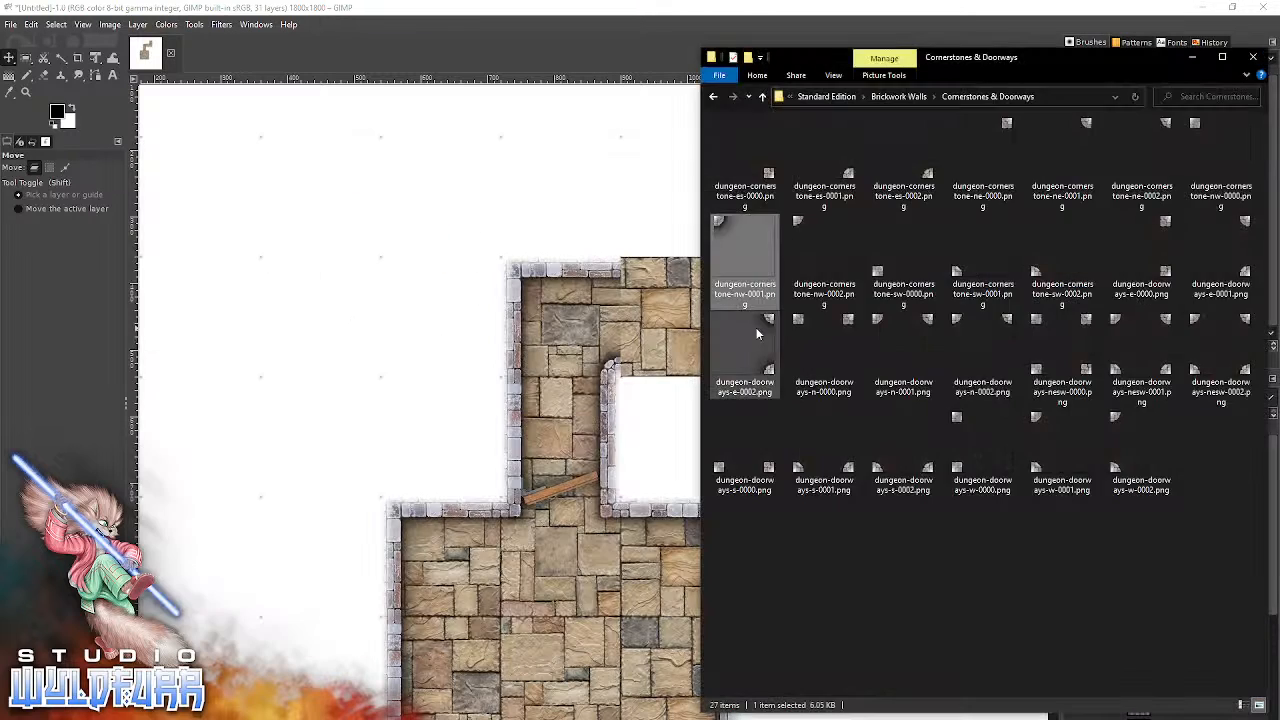
click(898, 96)
drag(745, 245, 580, 352)
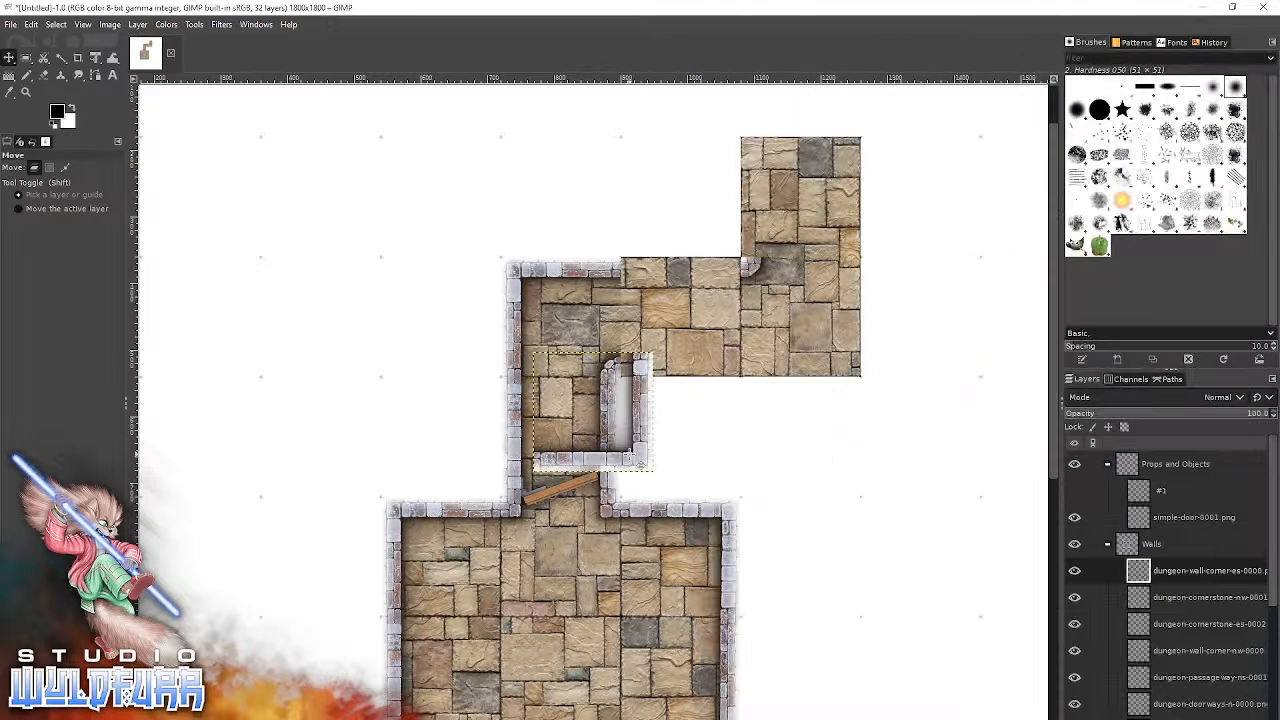
drag(656, 471, 866, 374)
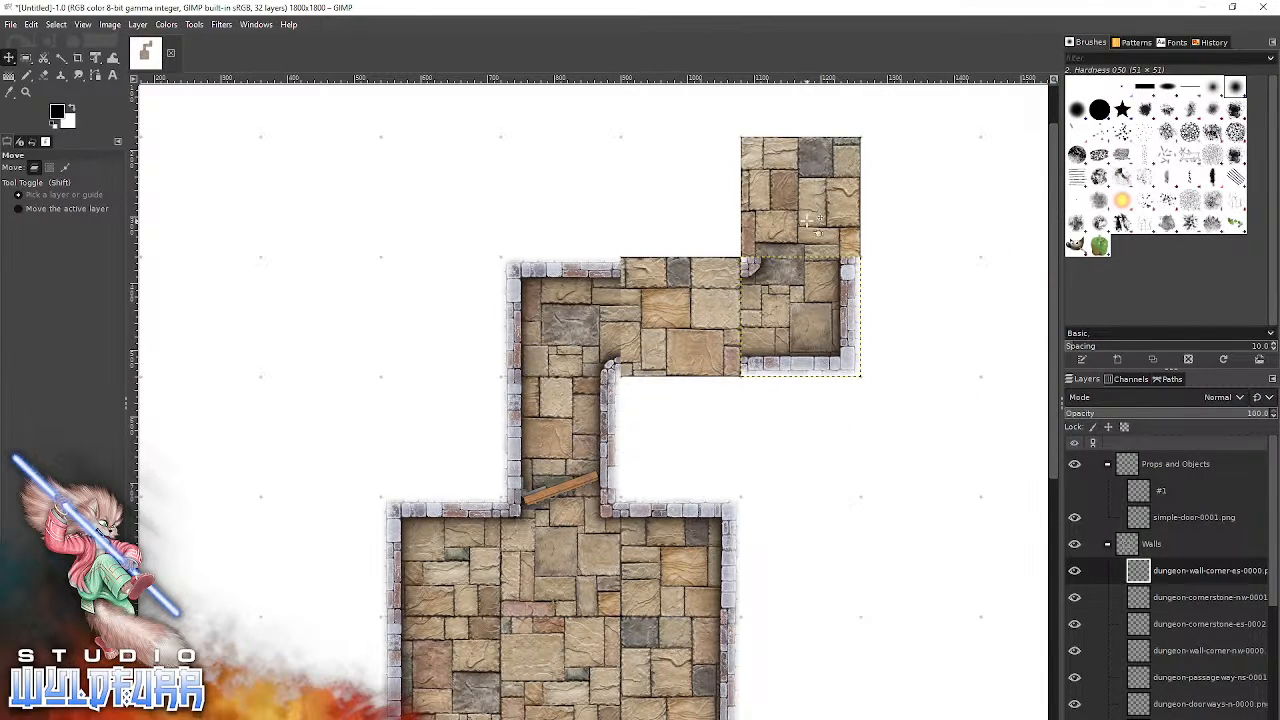
From Passageways & Deadends, add dungeon-passageway-ns-0001.png at the corridor's north end and dungeon-passageway-ew-0001.png between the two bends.
key(alt+Tab)
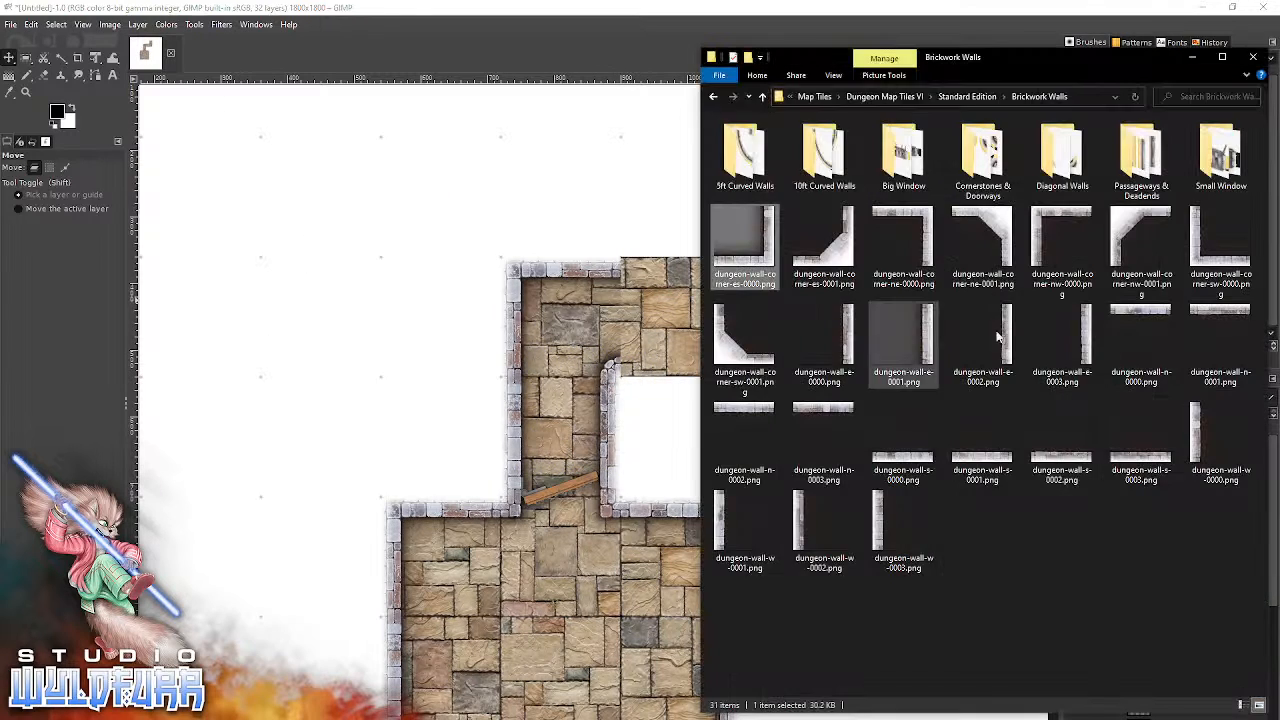
double_click(1117, 163)
drag(918, 248, 670, 383)
drag(657, 428, 859, 220)
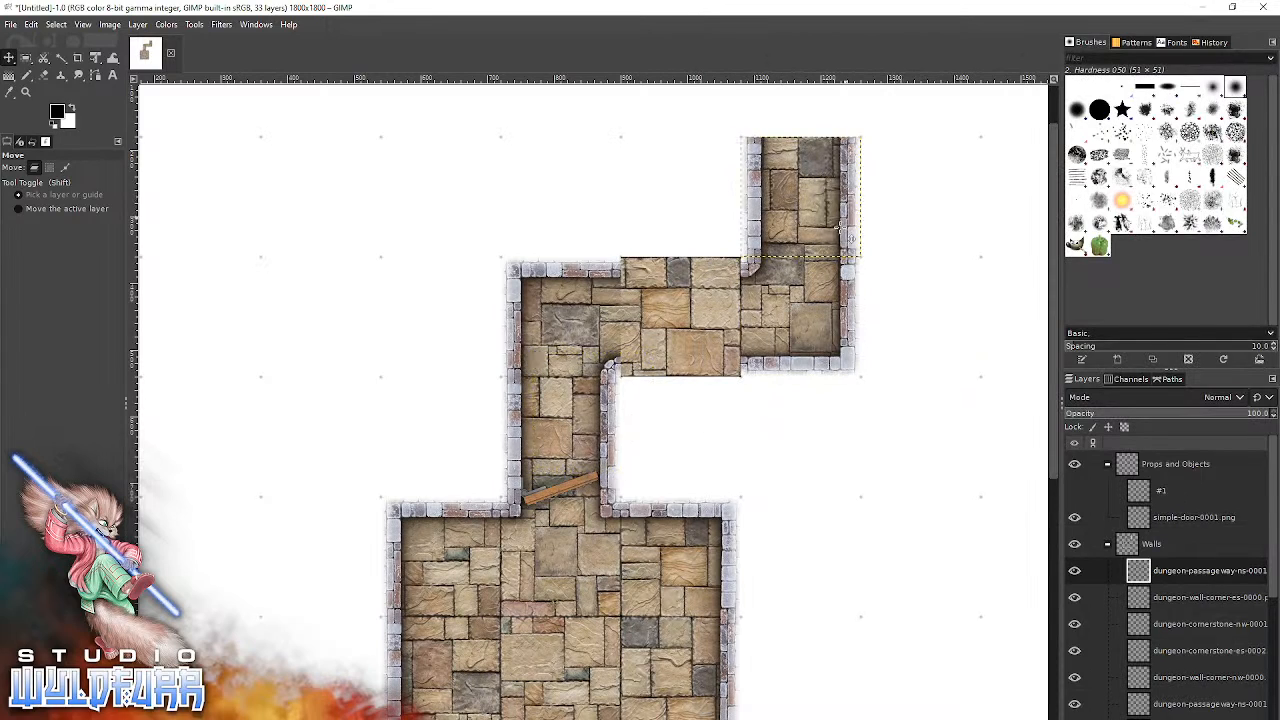
key(alt+Tab)
drag(1152, 180, 540, 280)
drag(629, 380, 719, 272)
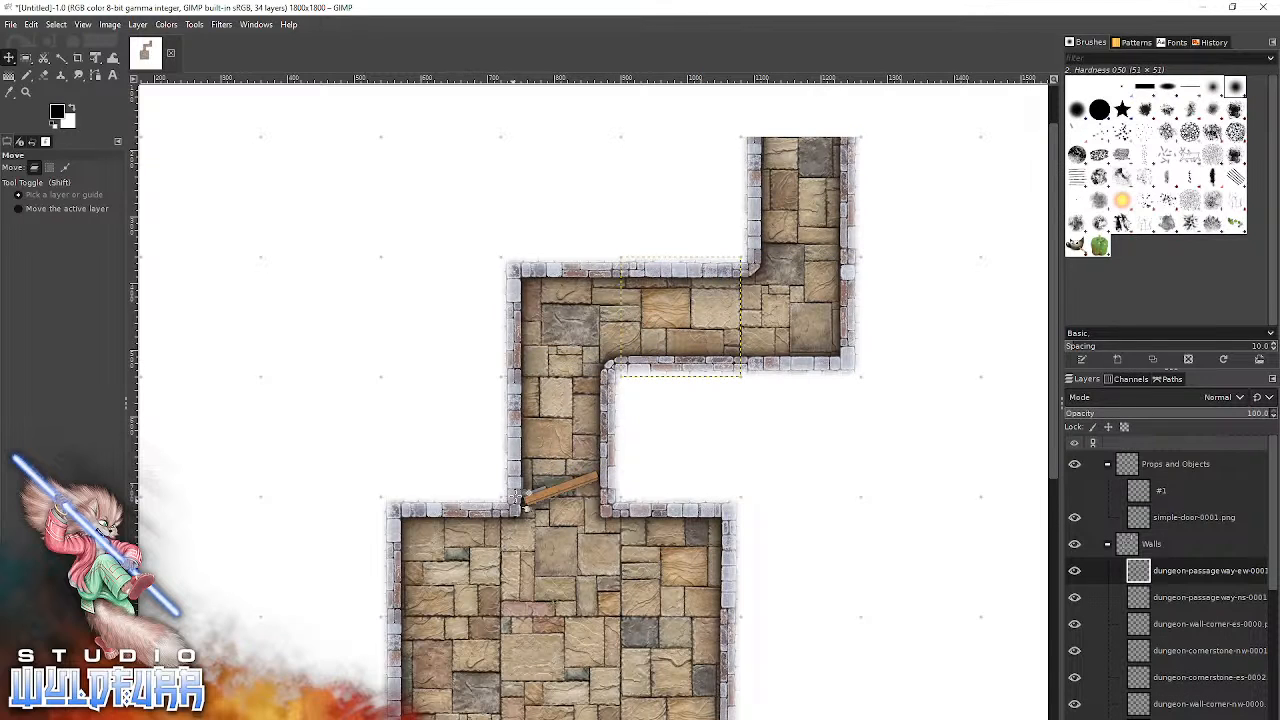
Add dungeon-wall-n-0003.png from the Brickwork Walls folder and snap it directly below the room's southwest tile.
scroll(622, 552, down, 3)
drag(653, 515, 650, 513)
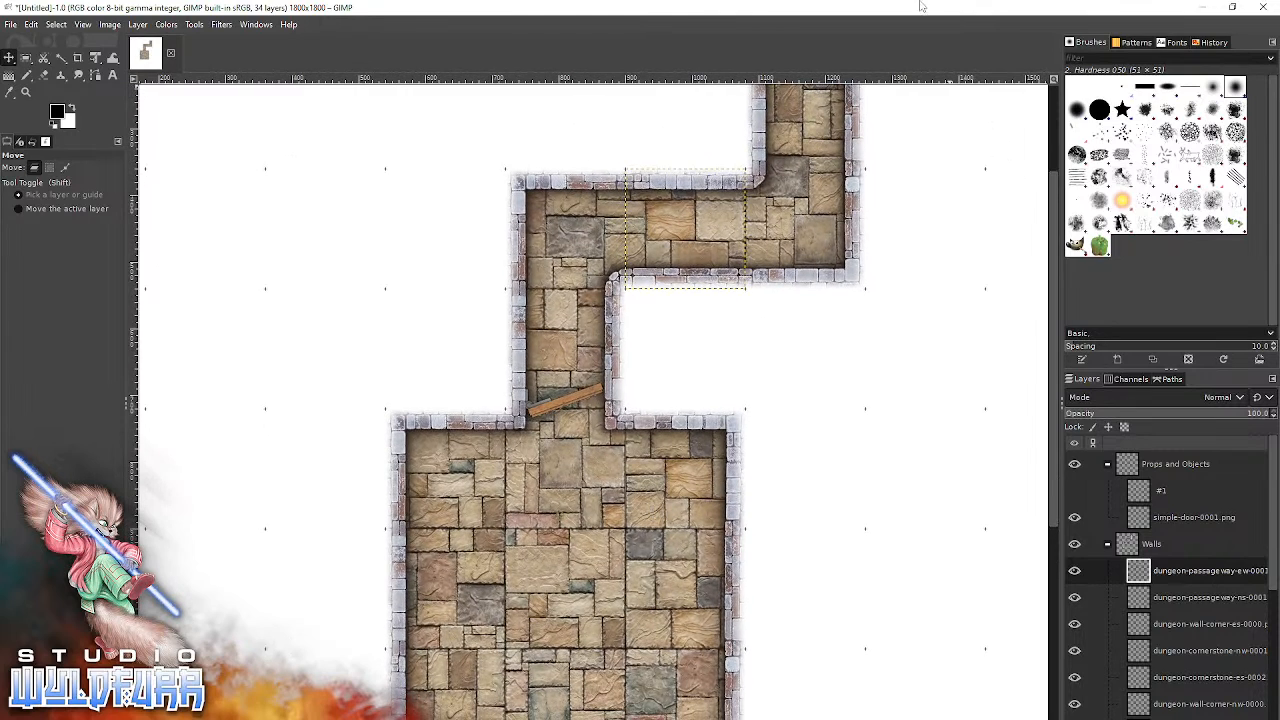
drag(596, 608, 625, 513)
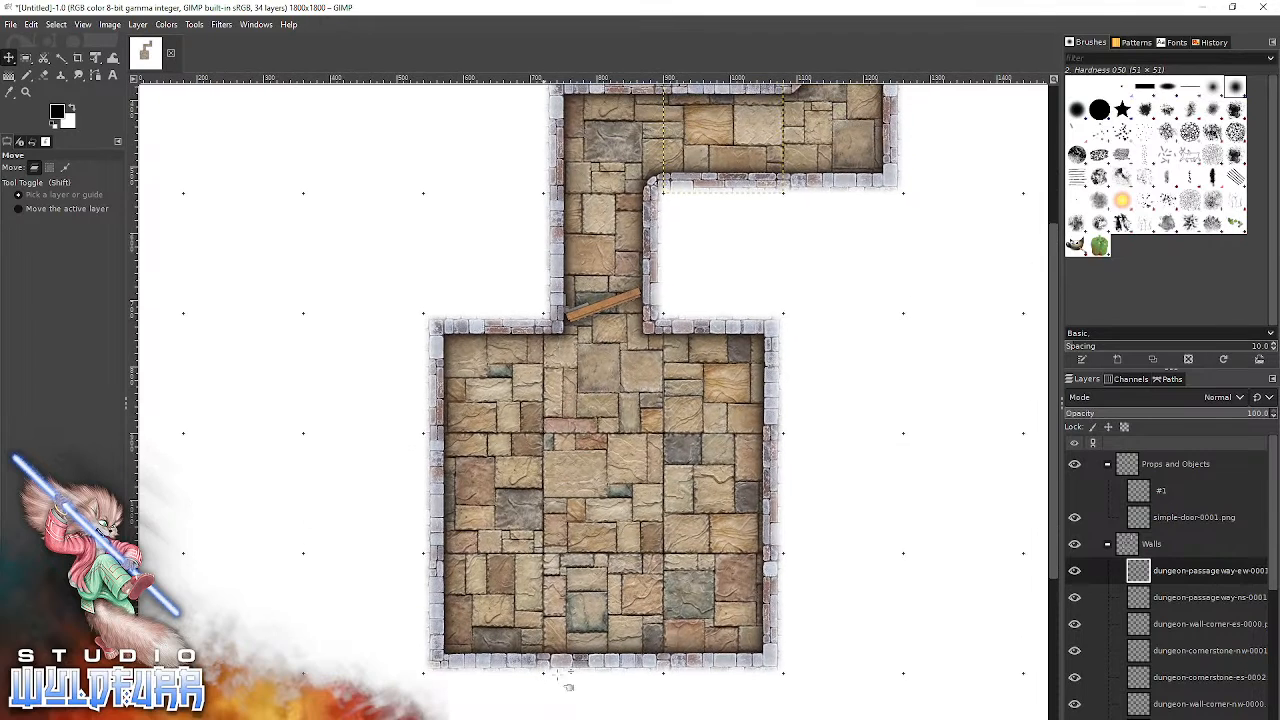
drag(564, 632, 558, 477)
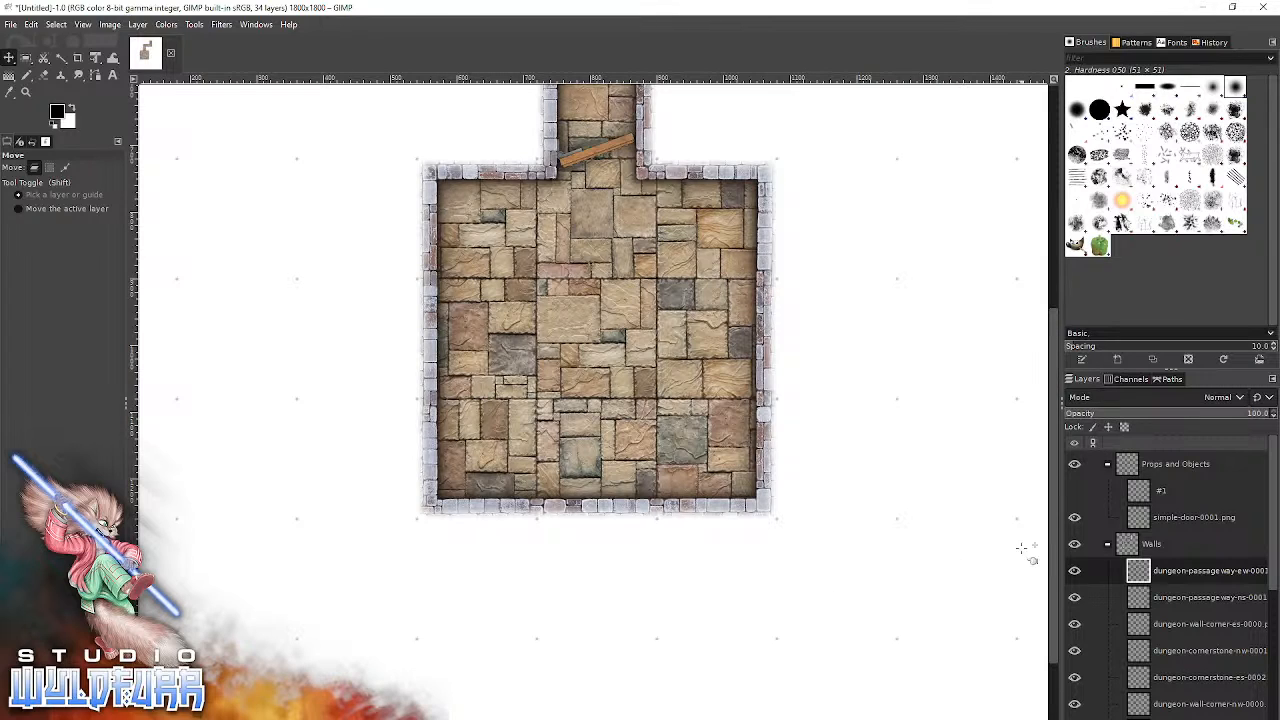
key(alt+Tab)
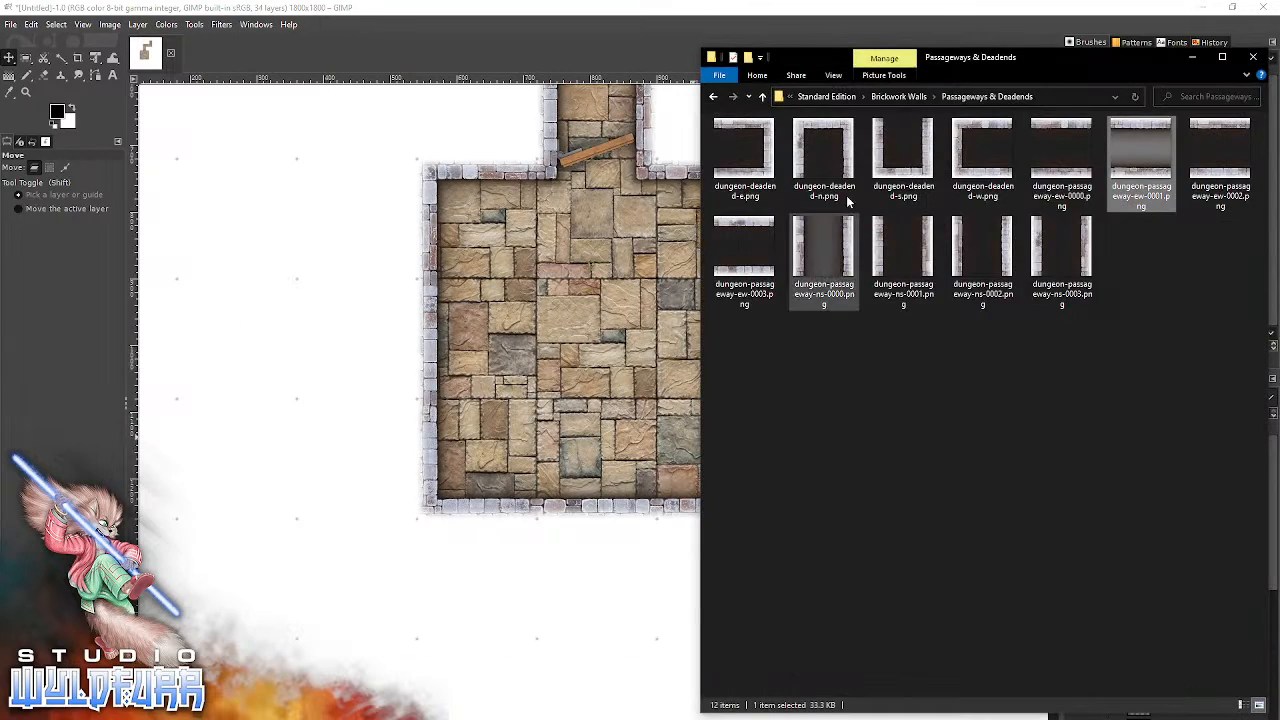
click(900, 97)
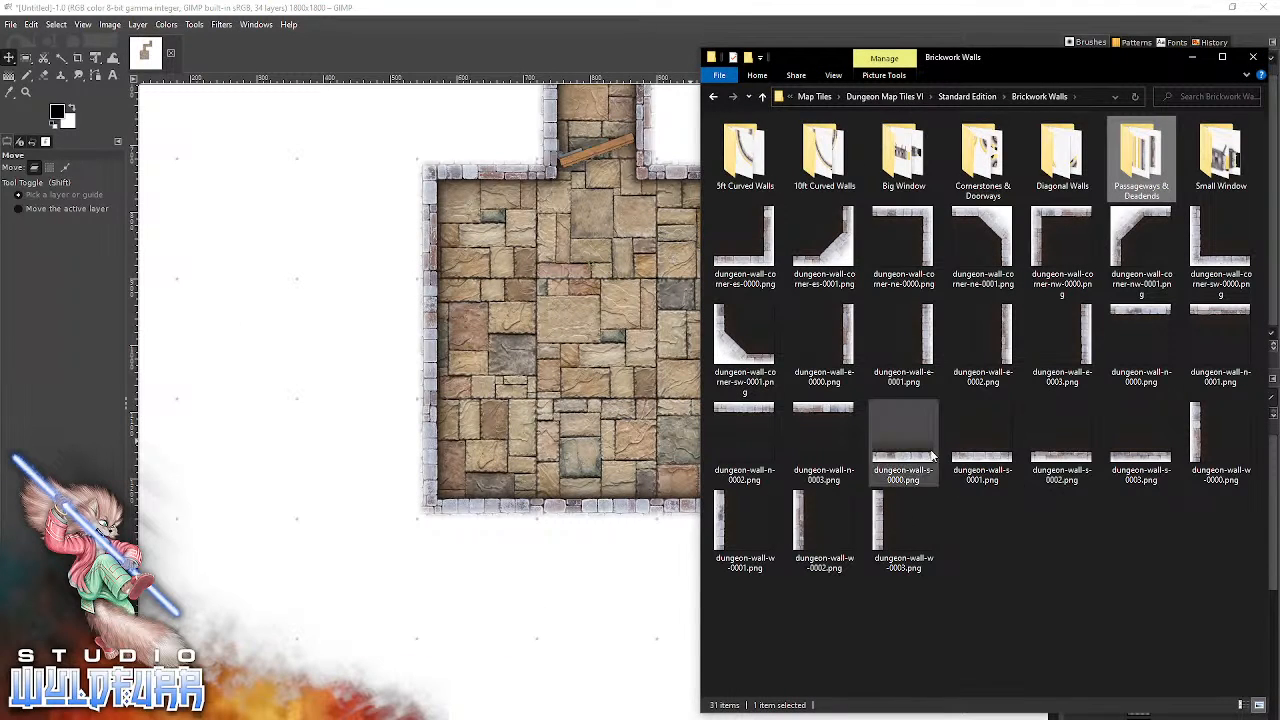
drag(827, 416, 482, 630)
drag(609, 384, 489, 545)
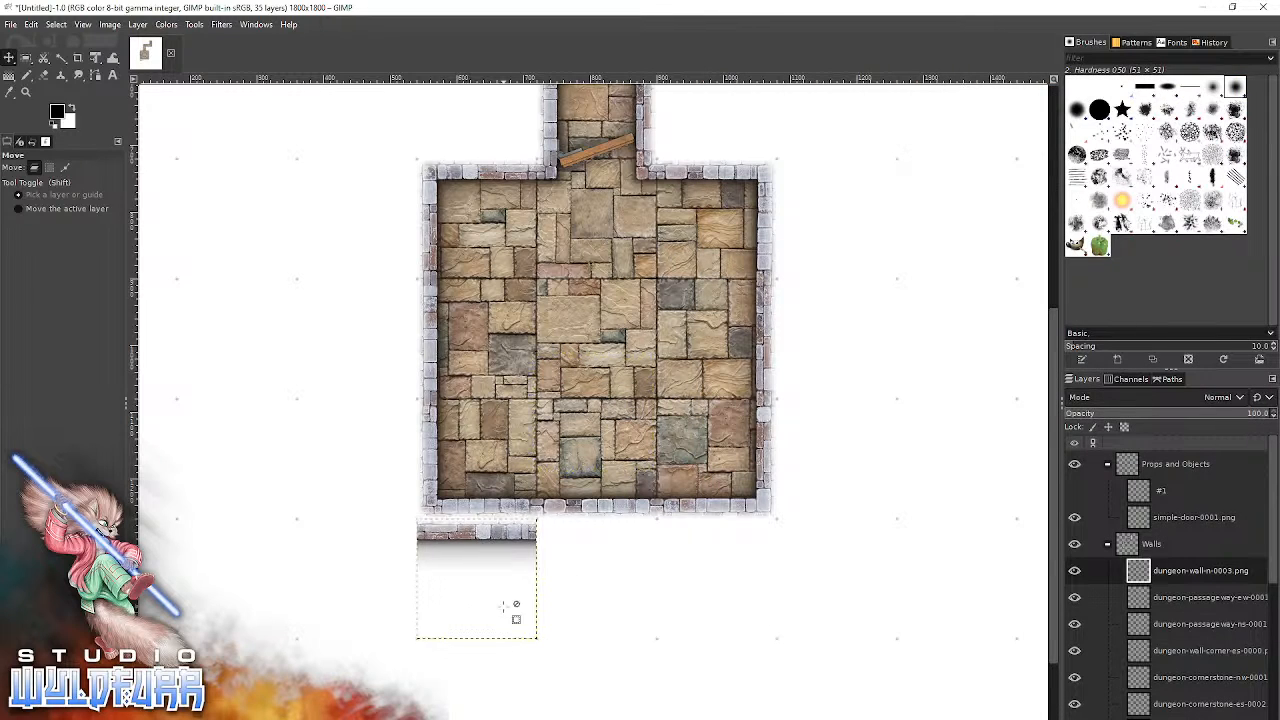
Continue the wall row beneath the room eastward with dungeon-wall-n-0002.png and dungeon-wall-n-0000.png, snapped to the adjacent grid squares.
key(alt+Tab)
drag(744, 440, 535, 625)
drag(630, 376, 633, 542)
key(alt+Tab)
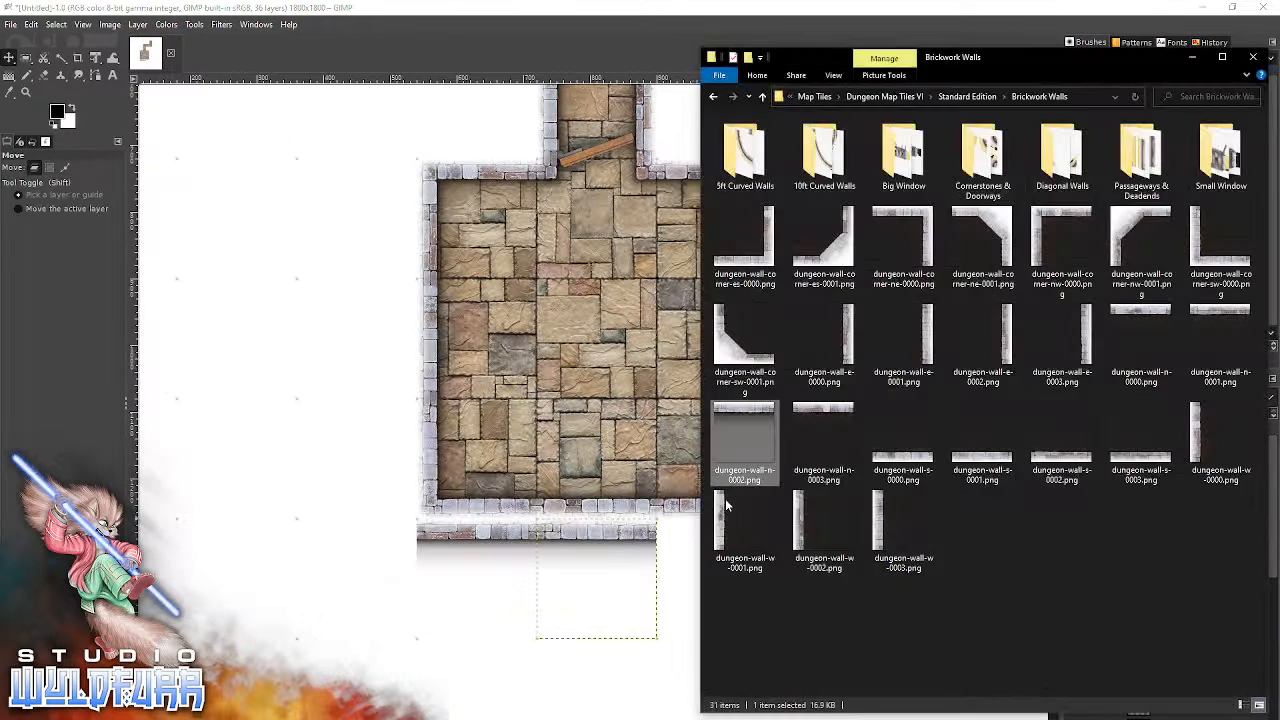
drag(1159, 322, 522, 622)
drag(590, 362, 714, 531)
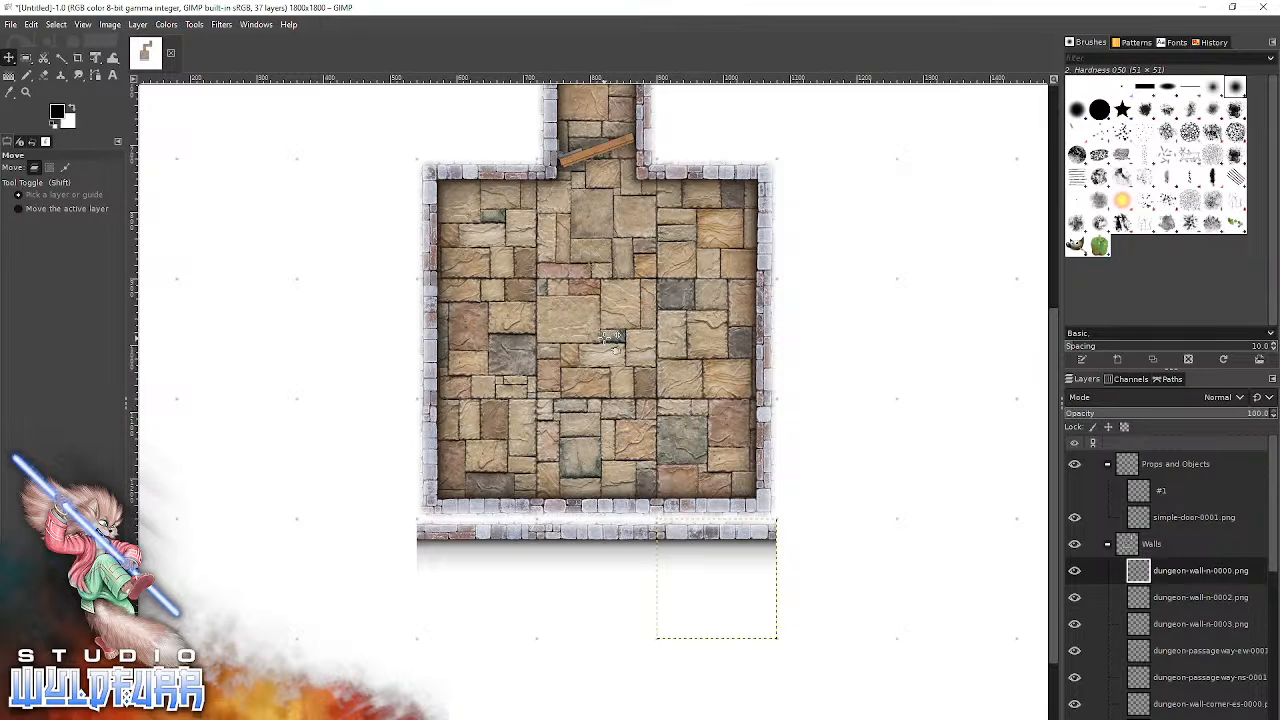
Try small-window-n-0000.png from the Small Window folder on the empty area west of the room, and delete its layer.
key(alt+Tab)
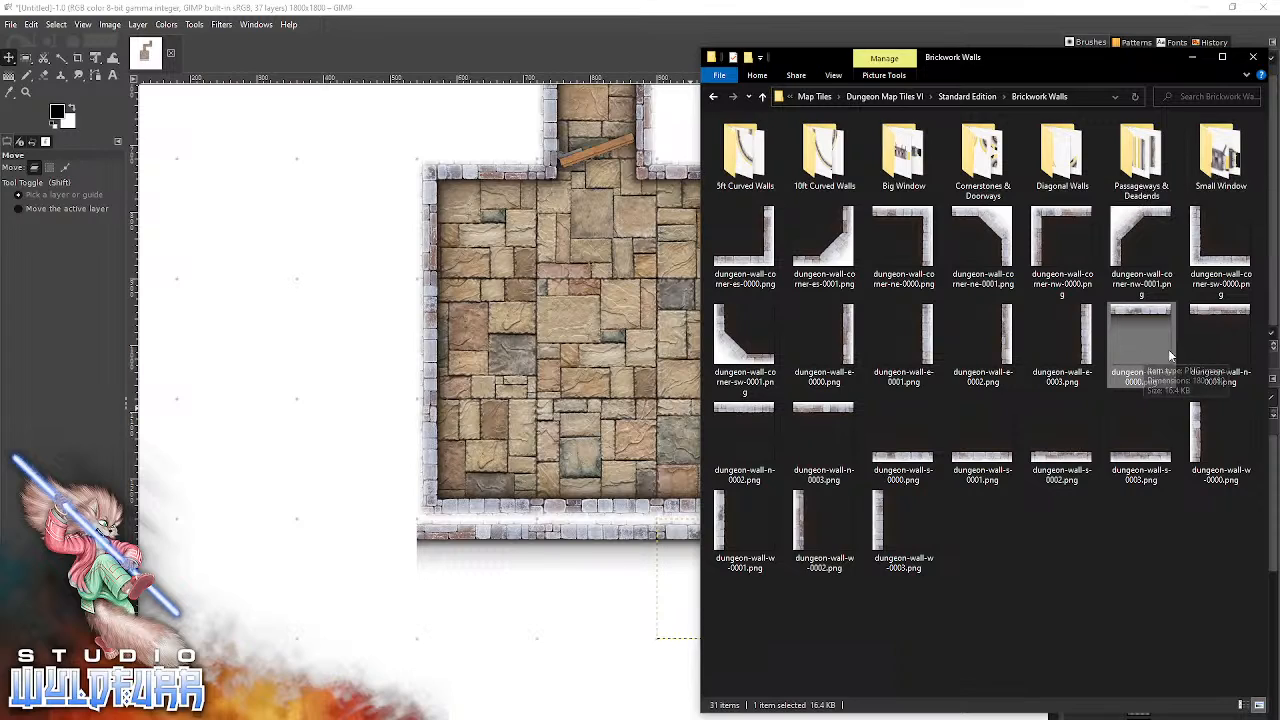
double_click(1214, 160)
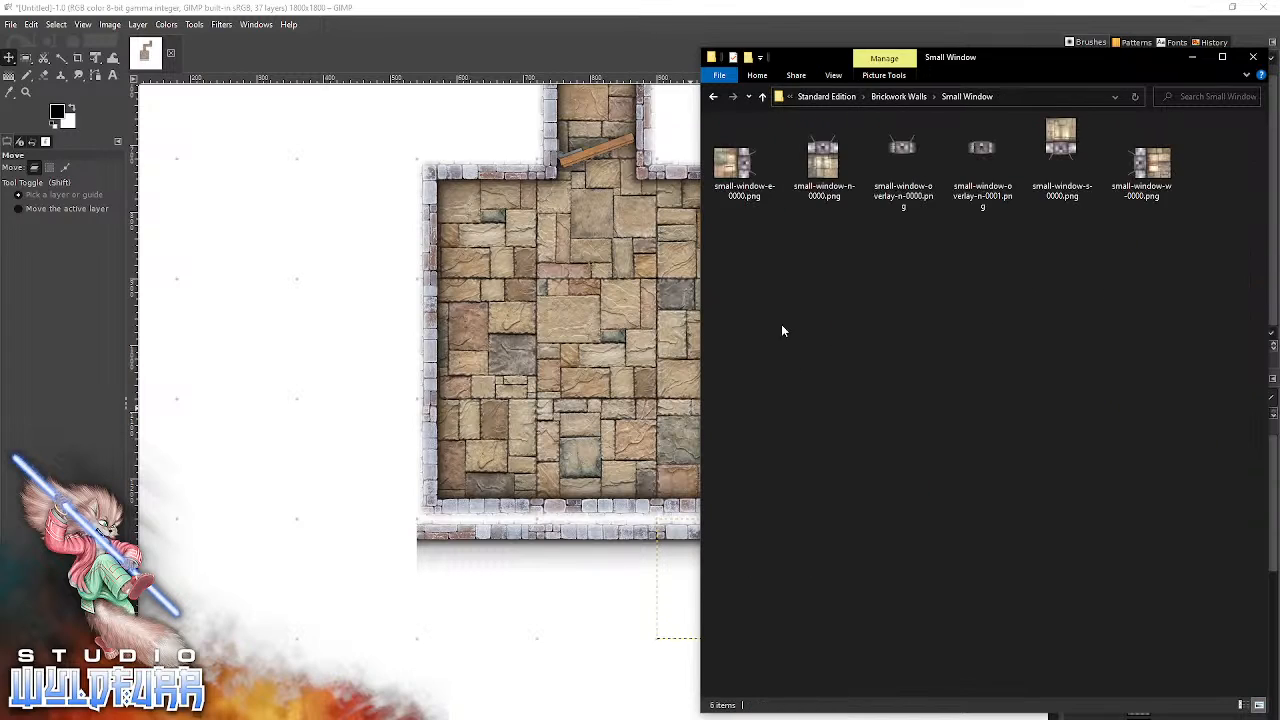
click(826, 177)
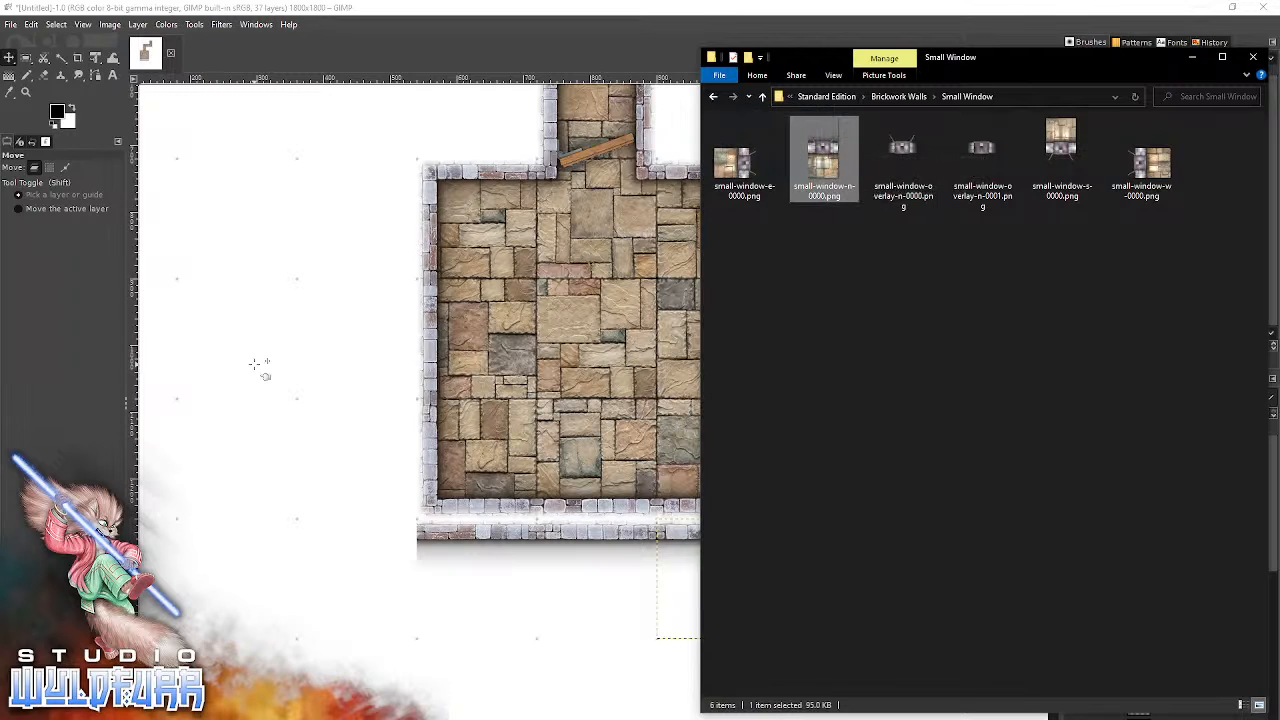
drag(258, 368, 258, 368)
drag(594, 436, 303, 402)
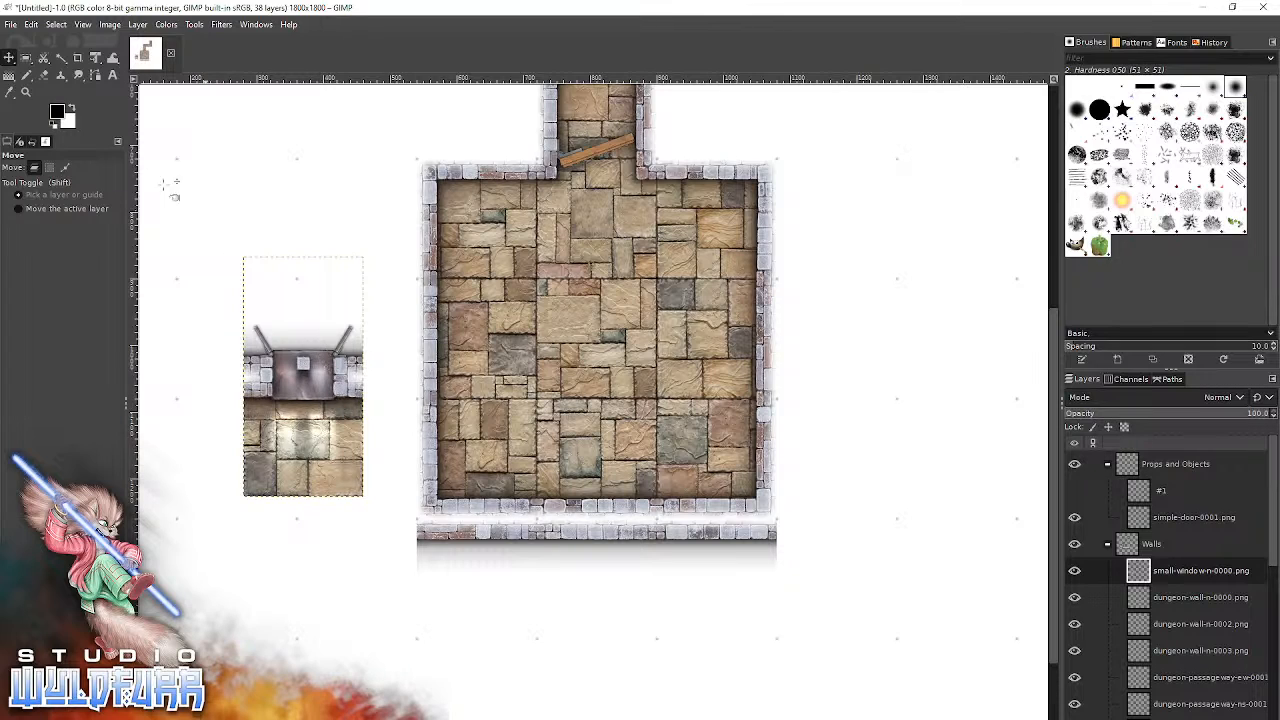
drag(303, 465, 290, 472)
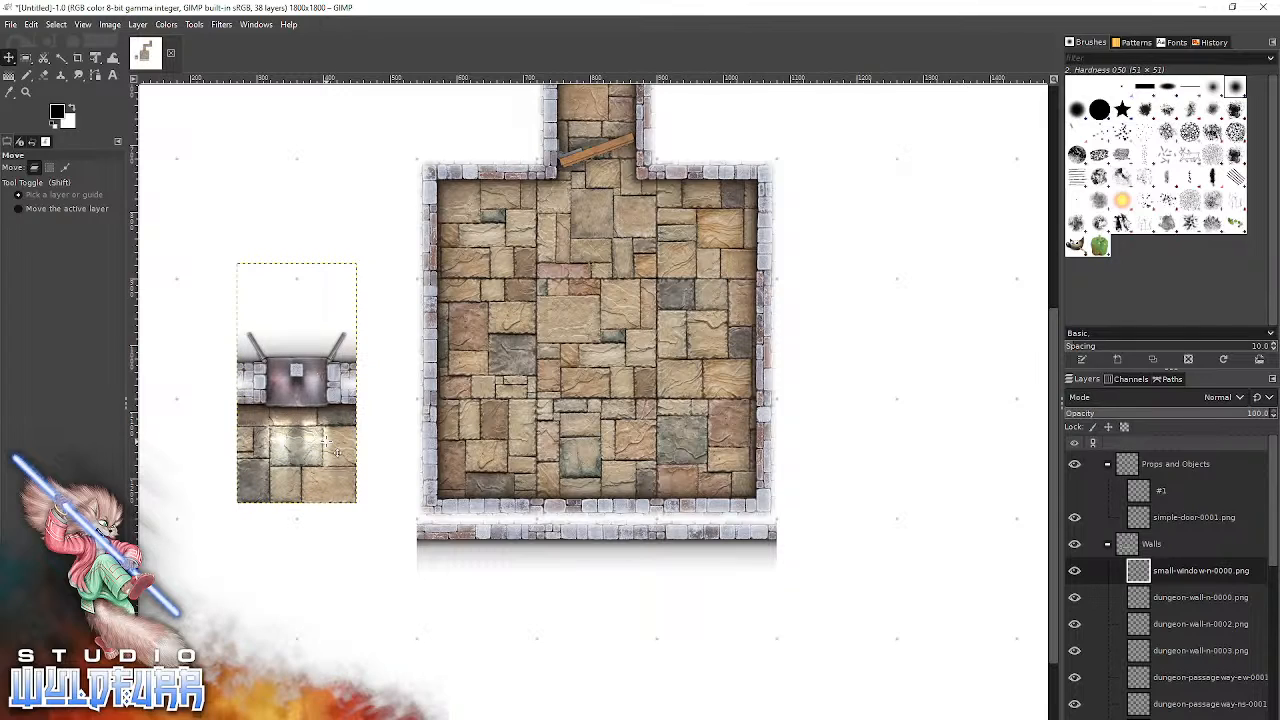
key(Delete)
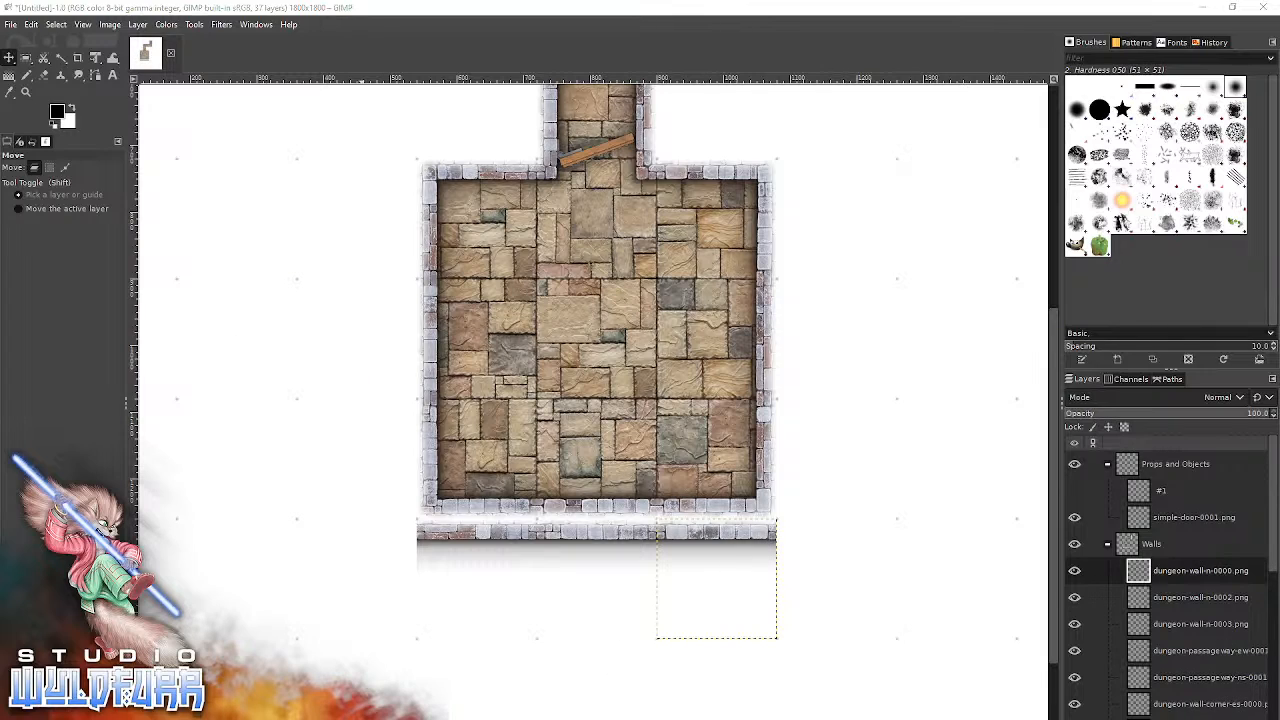
Bring small-window-s-0000.png from the Small Window folder into the GIMP image and snap it across the middle of the room's doubled south wall.
key(alt+Tab)
click(1066, 124)
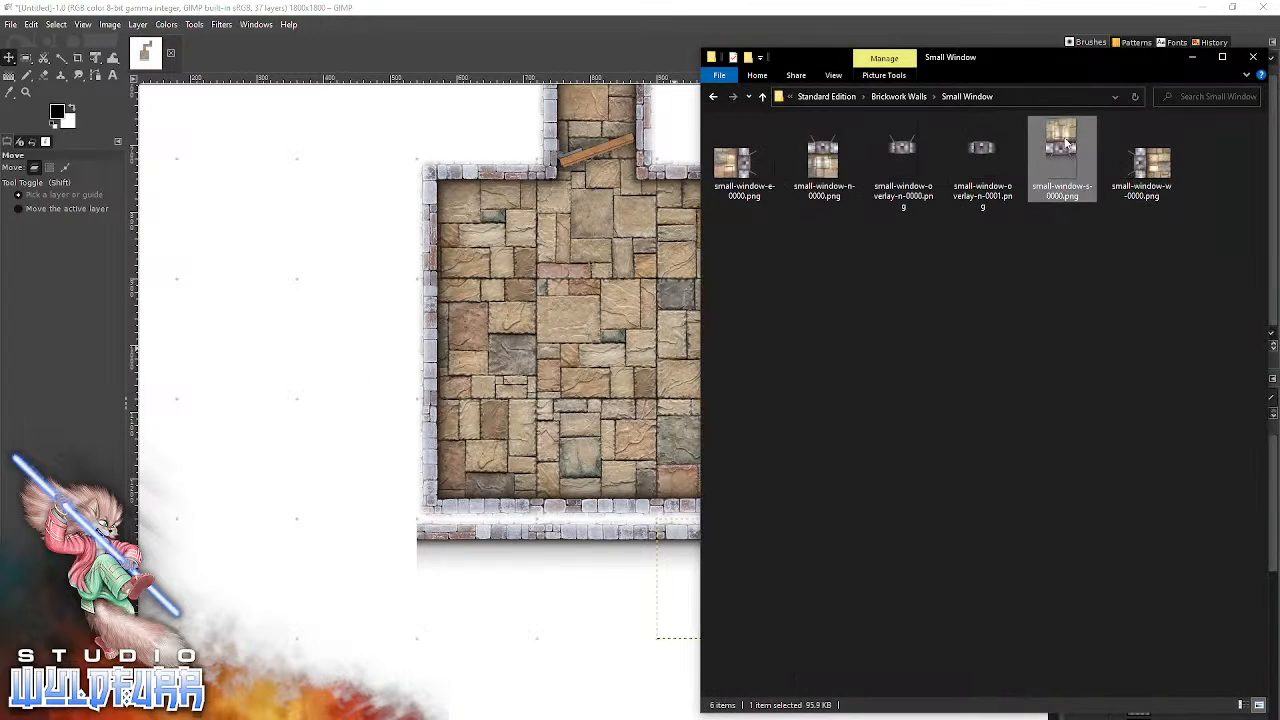
drag(325, 513, 325, 513)
drag(572, 391, 310, 476)
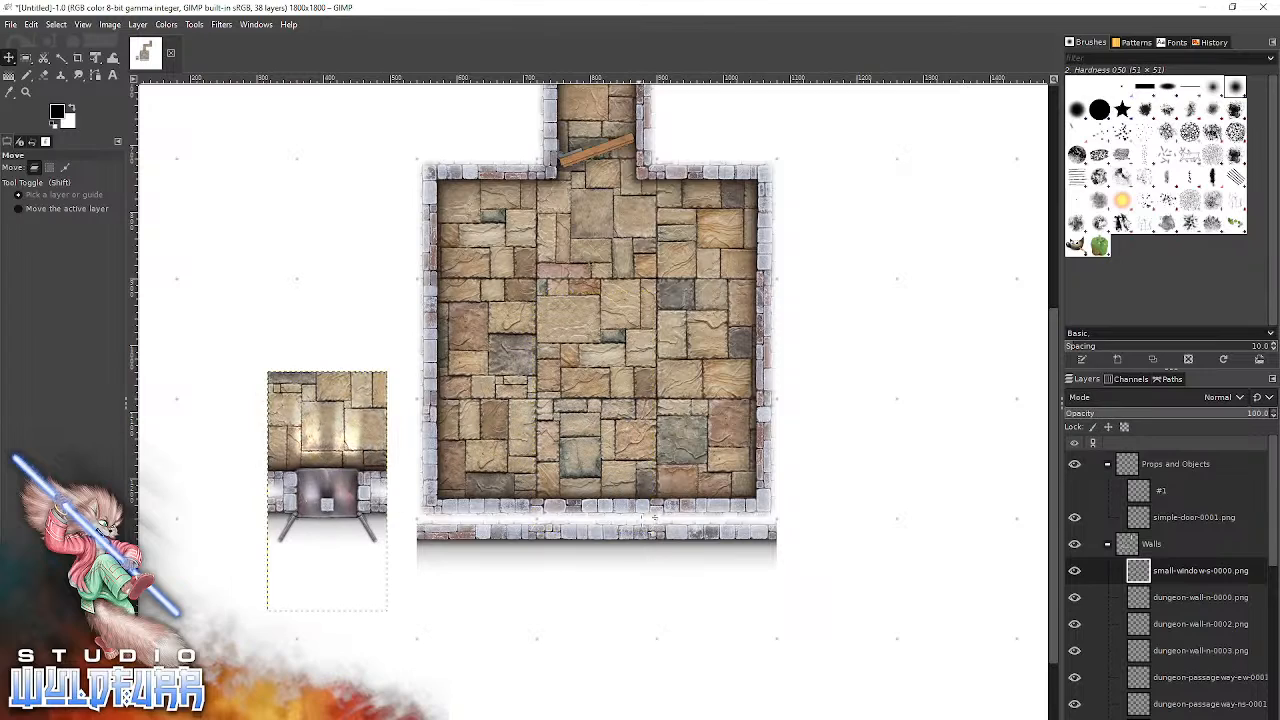
drag(343, 455, 622, 491)
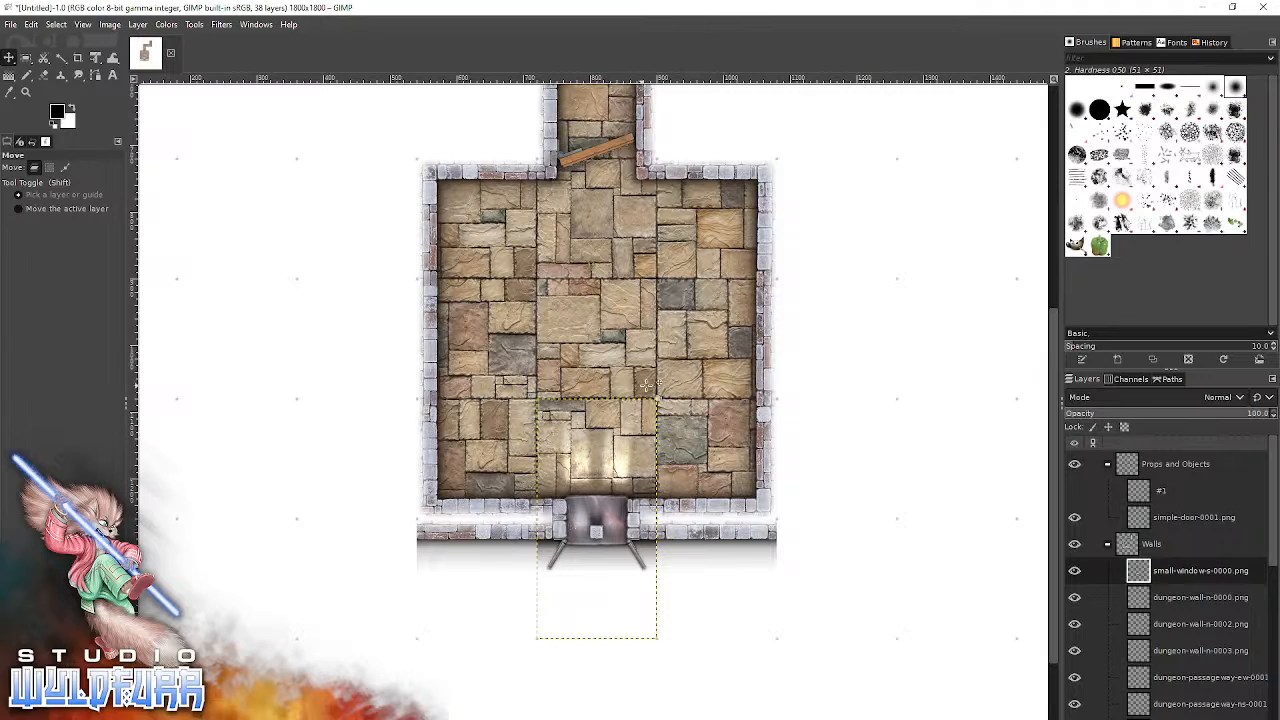
Move the small-window-s-0000.png tile off the doubled south wall to the empty grid area east of the room.
mouse_move(587, 452)
mouse_down()
mouse_move(557, 436)
mouse_move(565, 482)
mouse_move(834, 599)
mouse_move(894, 470)
mouse_move(918, 471)
mouse_move(597, 515)
mouse_move(587, 466)
mouse_move(602, 461)
mouse_up()
drag(593, 479, 957, 518)
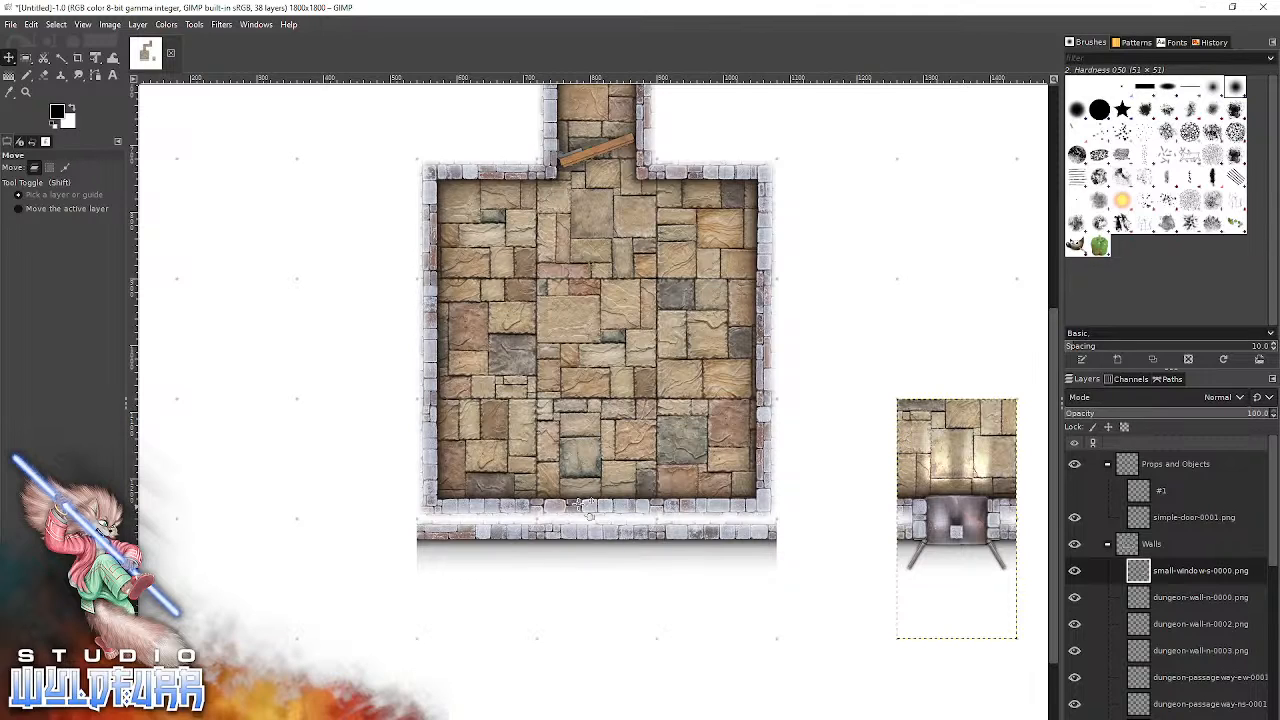
Add small-window-overlay-n-0000.png and small-window-overlay-n-0001.png from the Small Window folder to the empty area west of the room in GIMP.
key(alt+Tab)
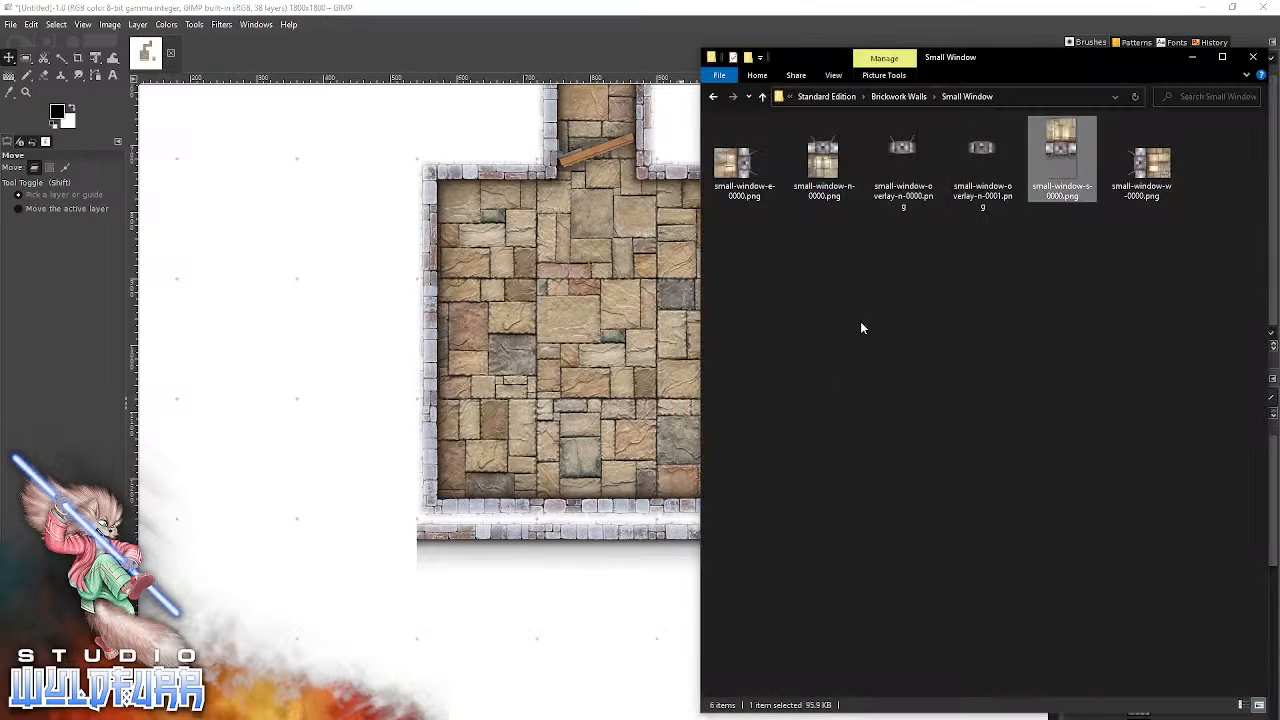
click(910, 146)
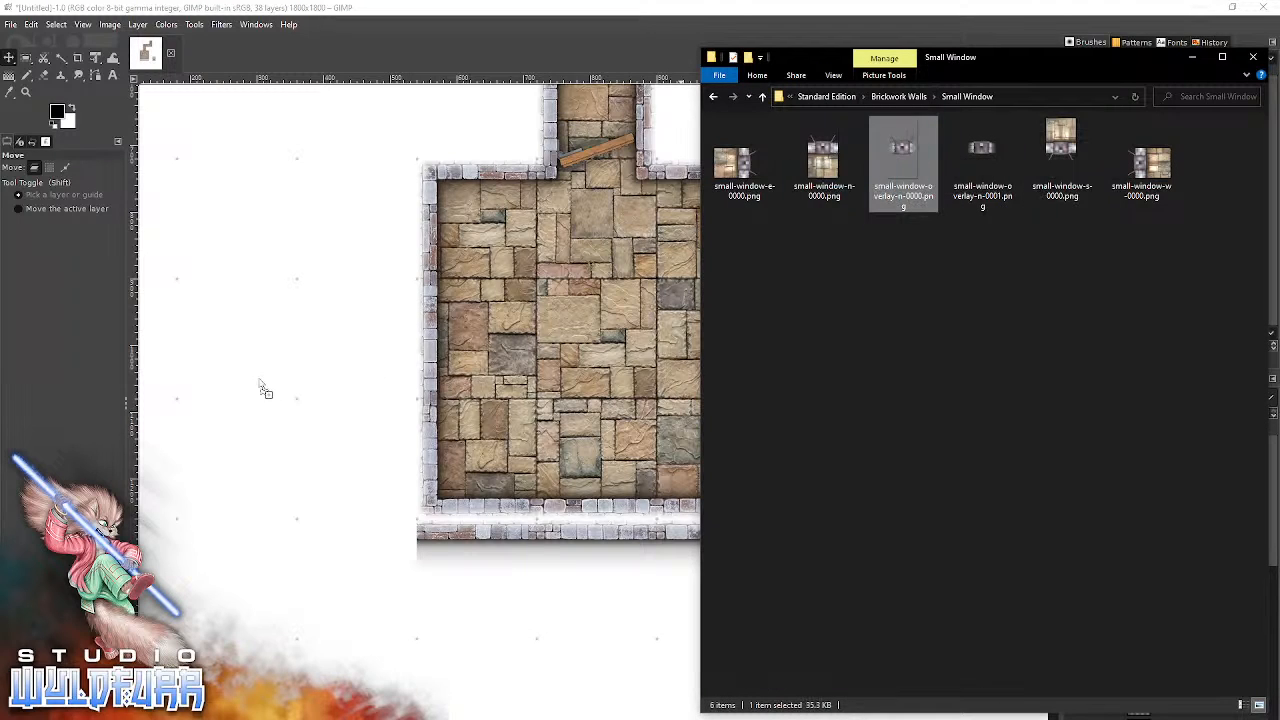
drag(268, 385, 284, 353)
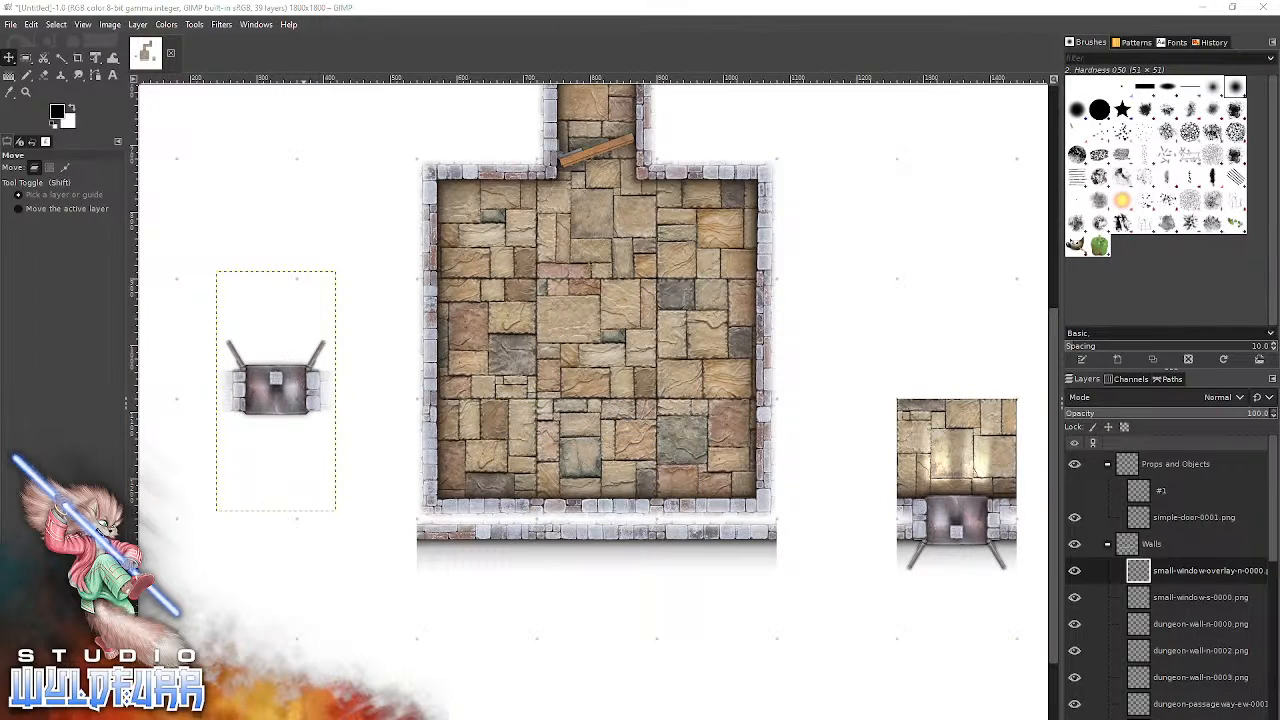
key(alt+Tab)
drag(976, 153, 286, 543)
drag(617, 408, 373, 516)
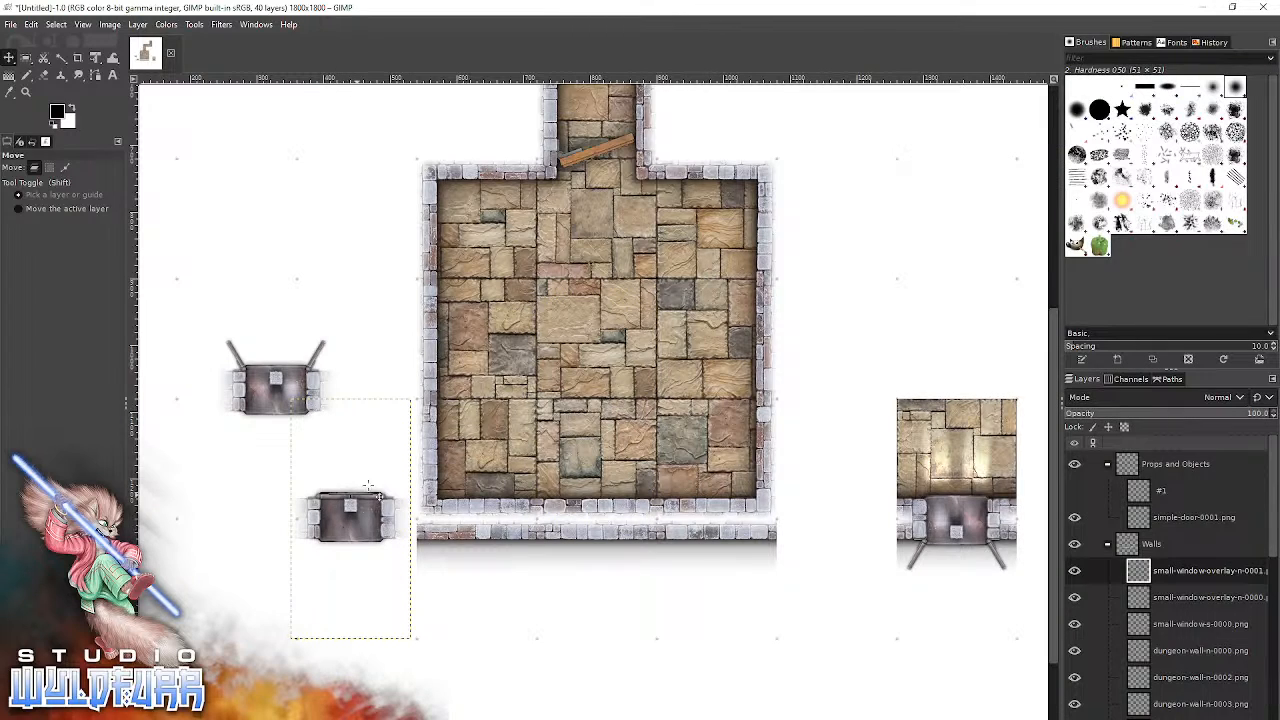
Rotate the small-window-overlay-n-0001.png and small-window-overlay-n-0000.png layers 180° each with Unified Transform.
click(97, 58)
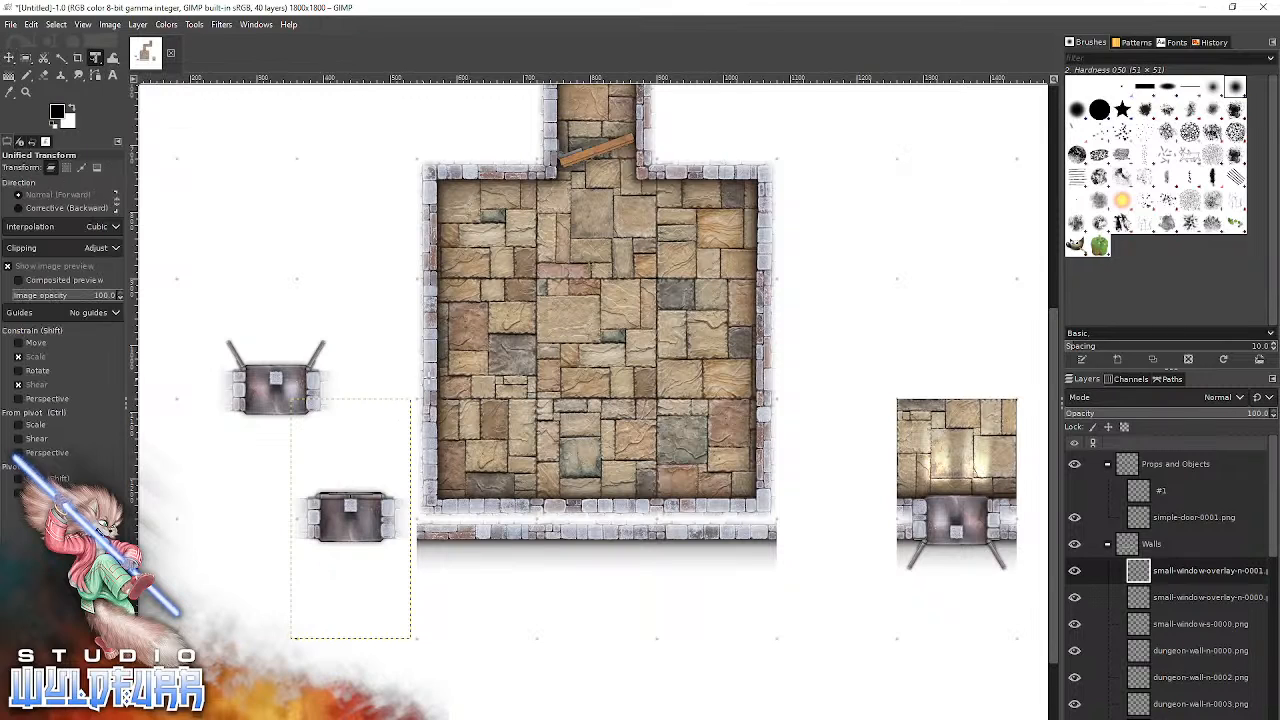
drag(438, 424, 210, 672)
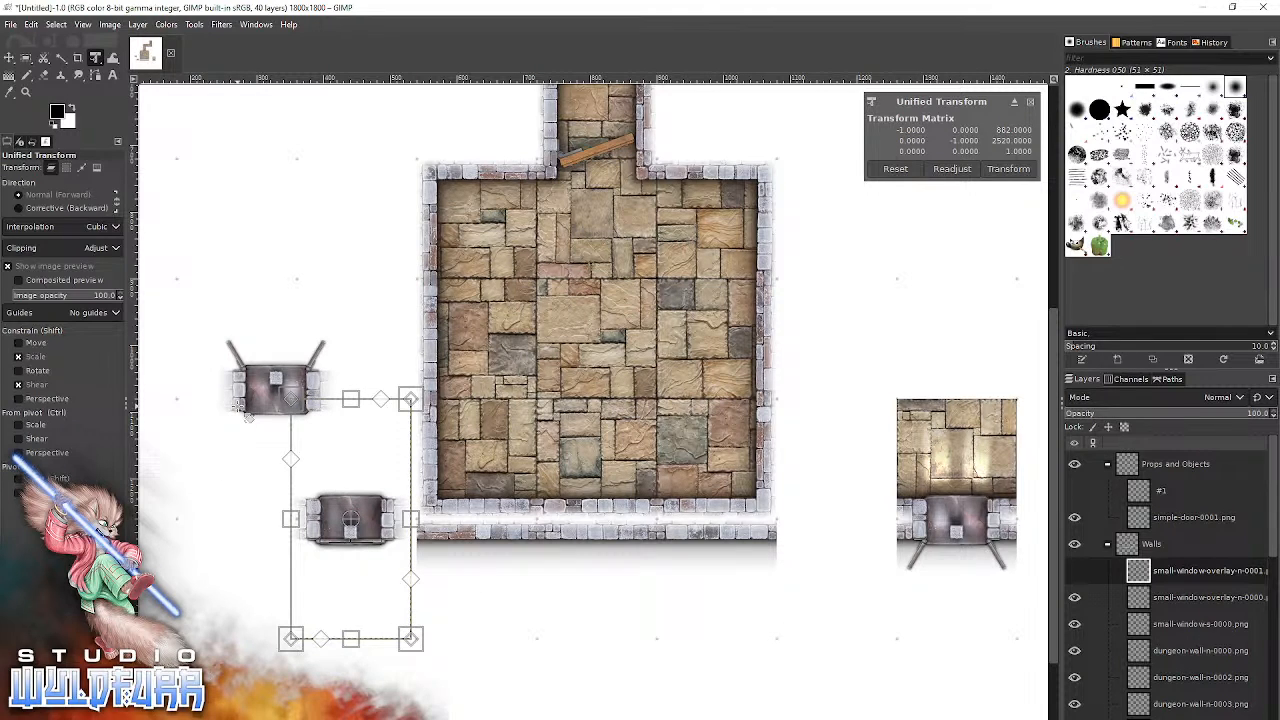
click(9, 57)
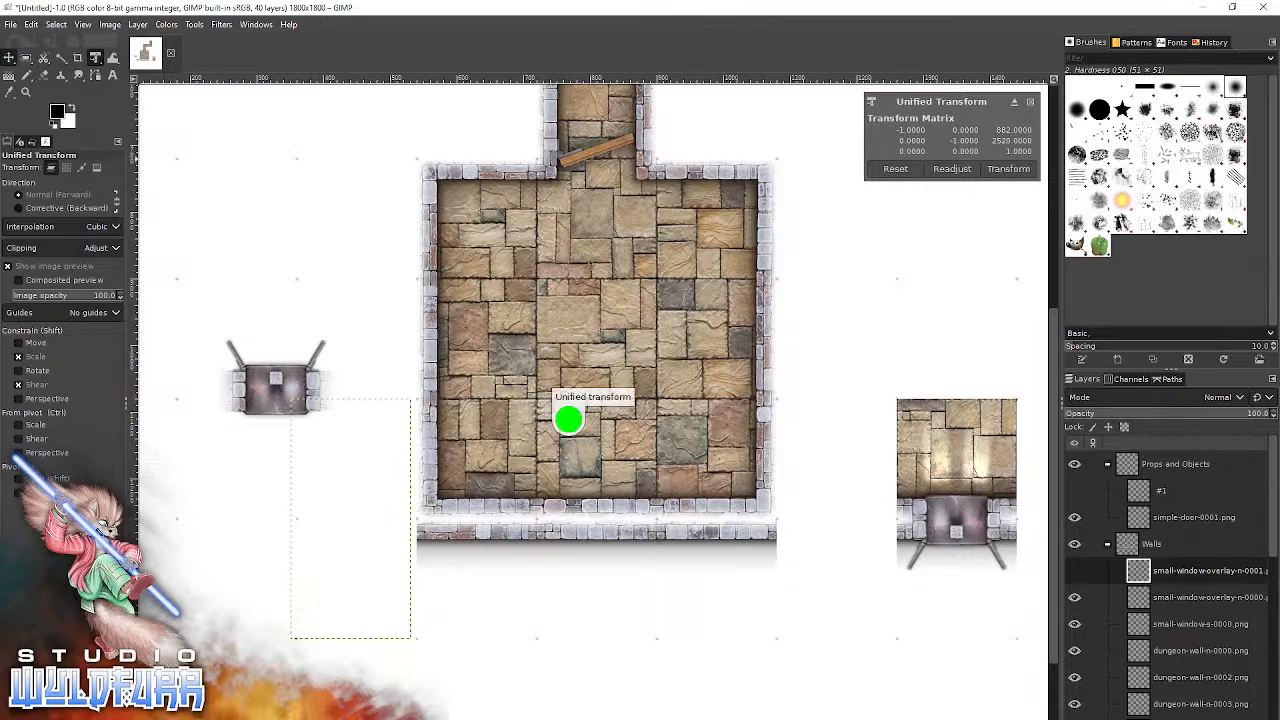
click(252, 396)
click(95, 57)
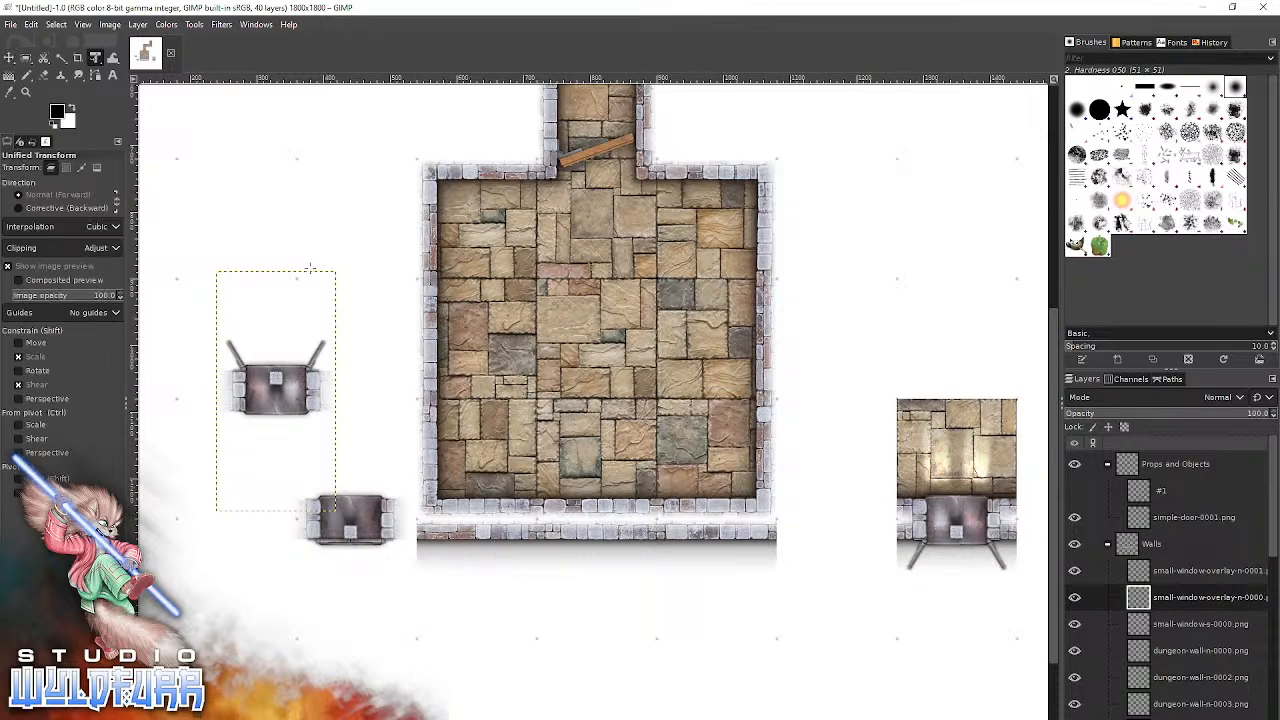
drag(372, 255, 210, 580)
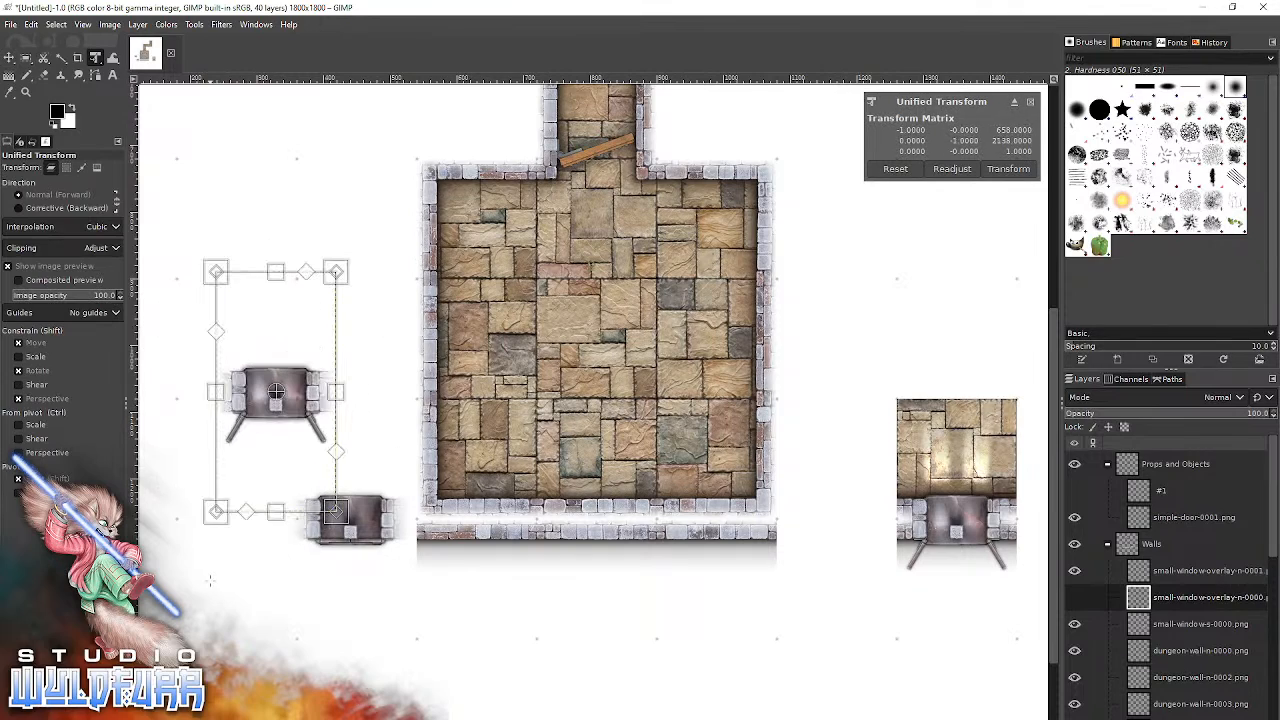
click(9, 57)
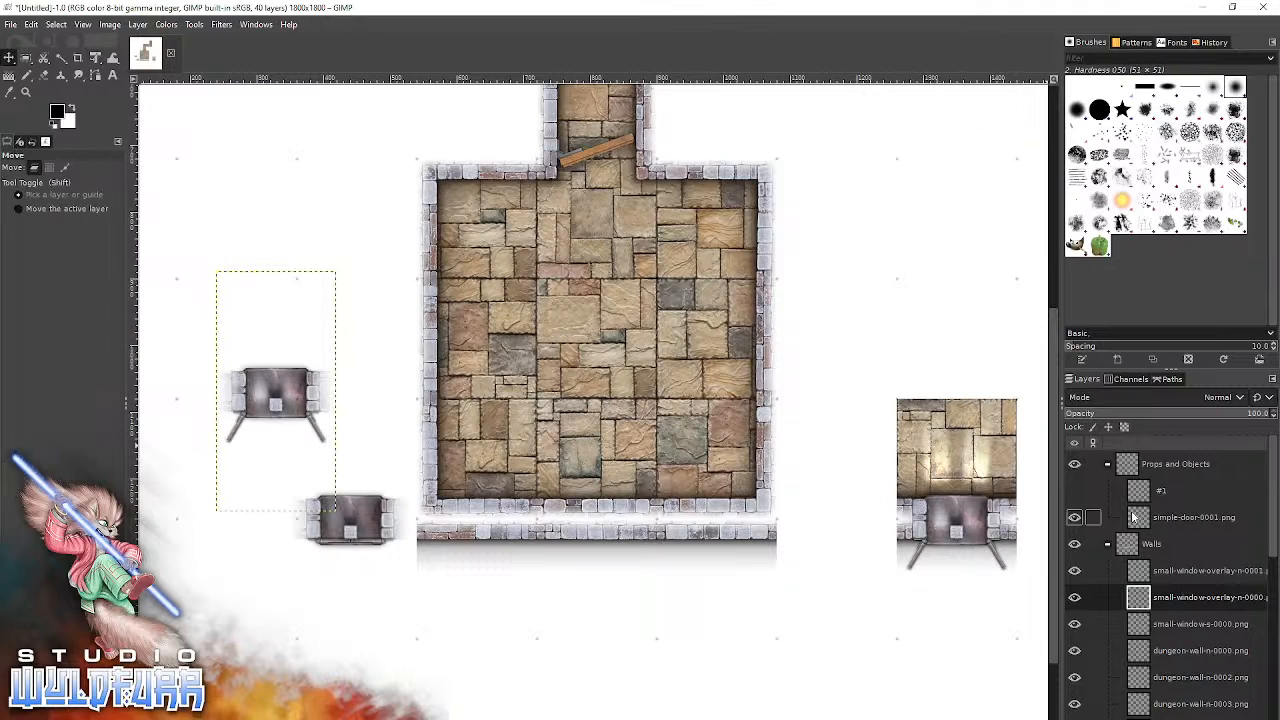
Move both window overlay layers into the Props and Objects group and snap small-window-overlay-n-0001.png across the middle of the doubled south wall.
drag(1143, 600, 1150, 480)
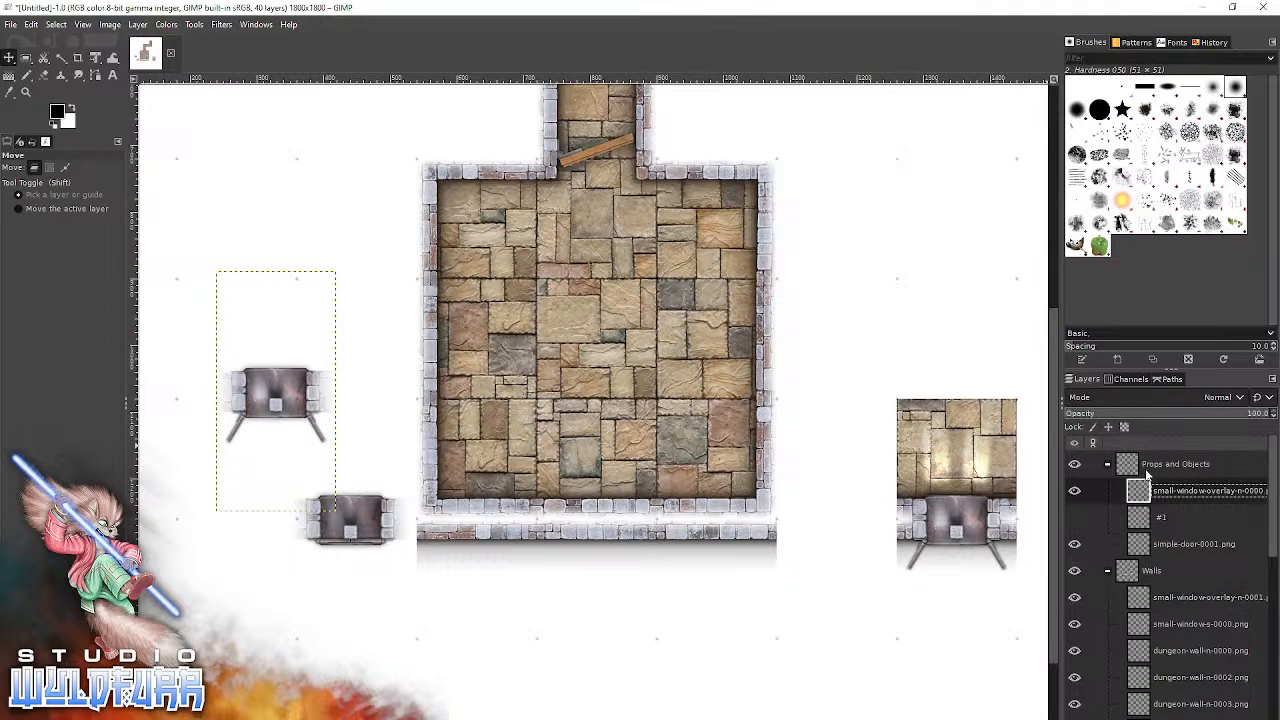
click(1141, 600)
drag(1141, 598, 1150, 480)
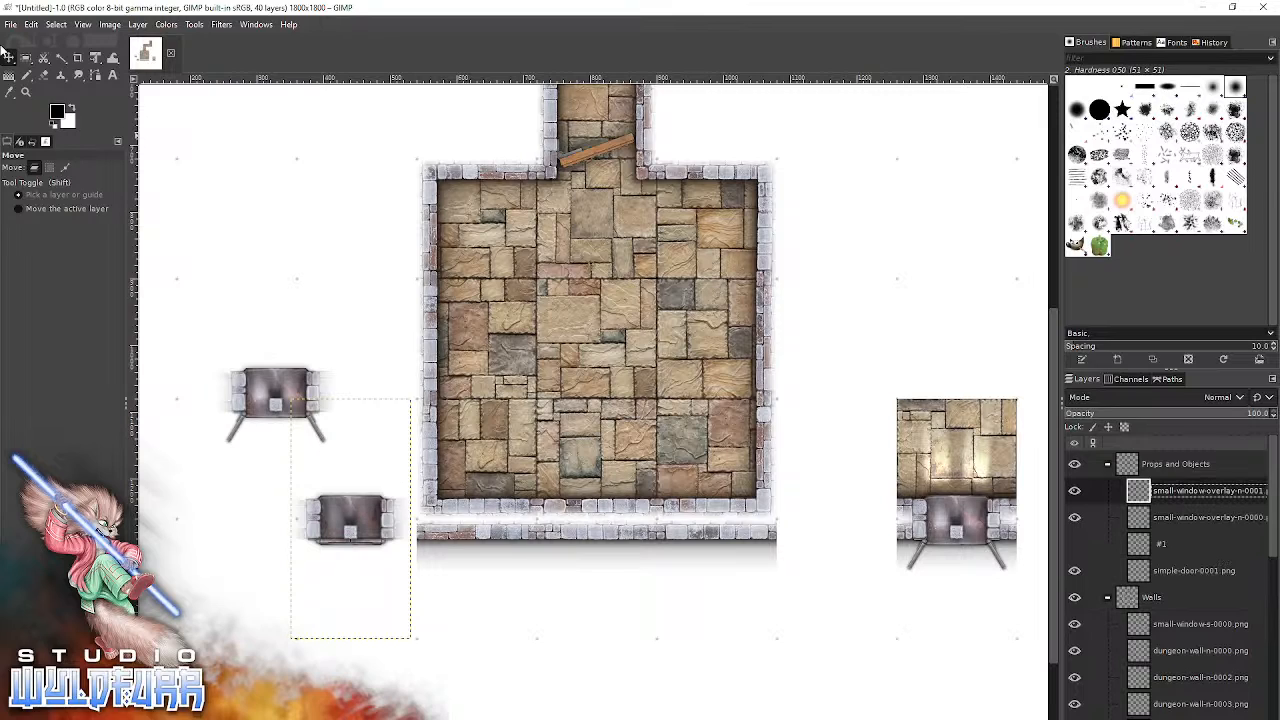
drag(354, 515, 597, 520)
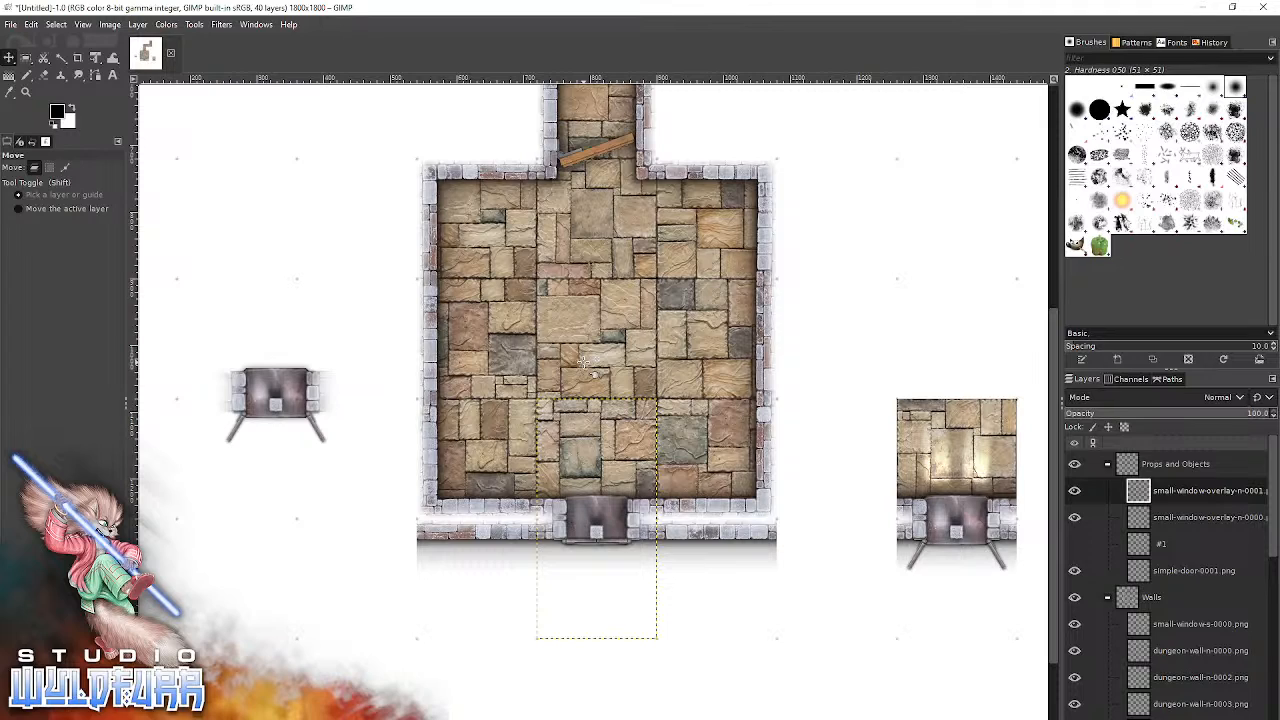
Snap small-window-overlay-n-0000.png onto the west end of the doubled south wall and small-window-overlay-n-0001.png onto its east end.
drag(310, 393, 498, 538)
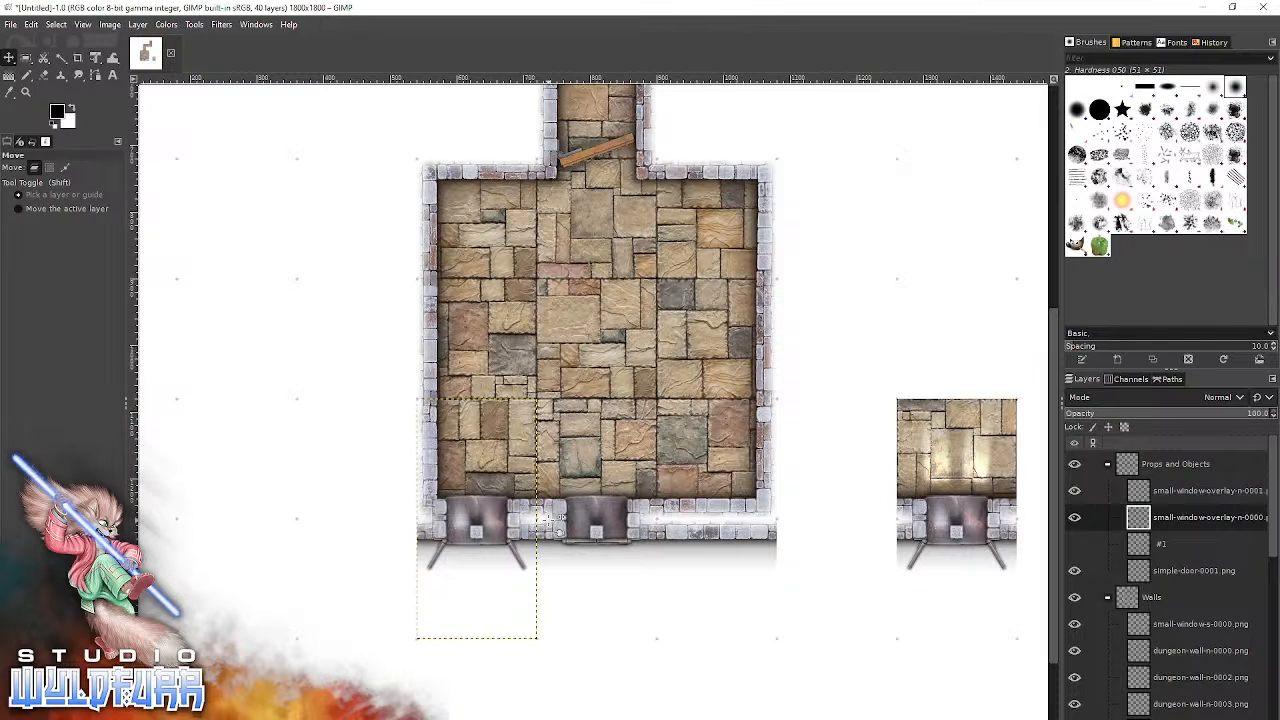
drag(603, 512, 724, 513)
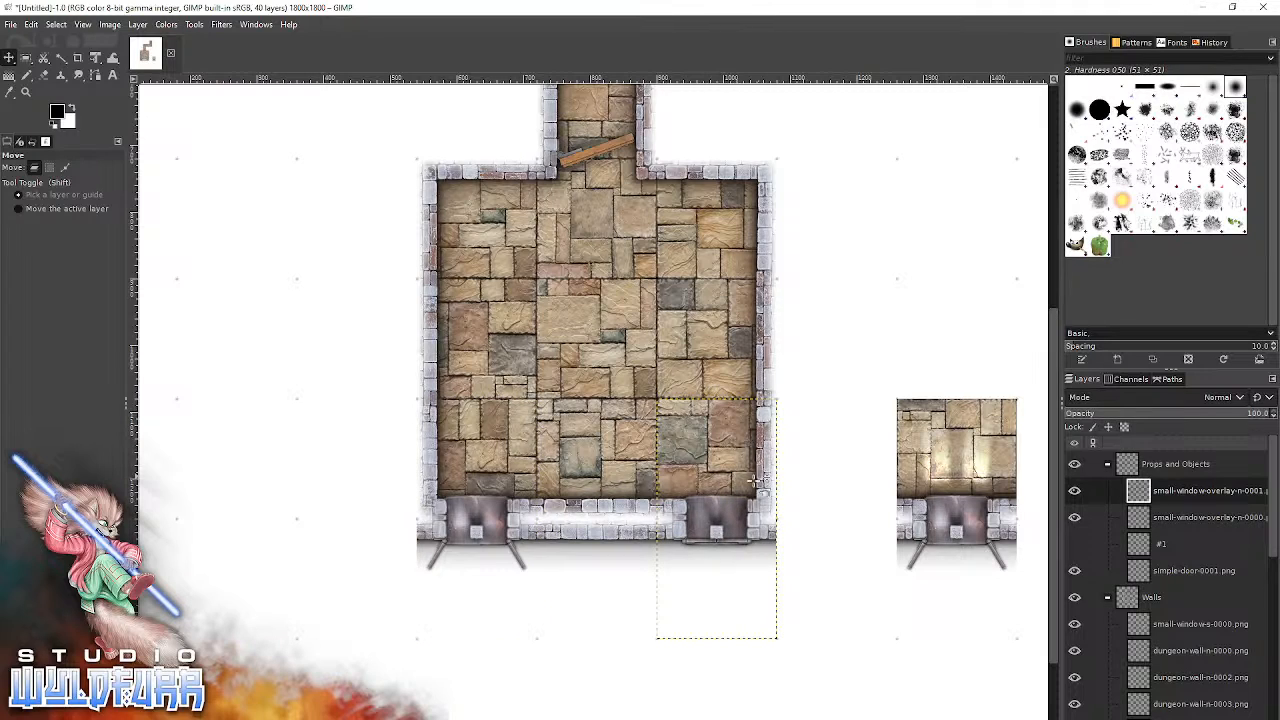
Try the small-window-s-0000.png tile over the window at the west end of the south wall, then undo its moves.
click(955, 521)
drag(955, 521, 489, 532)
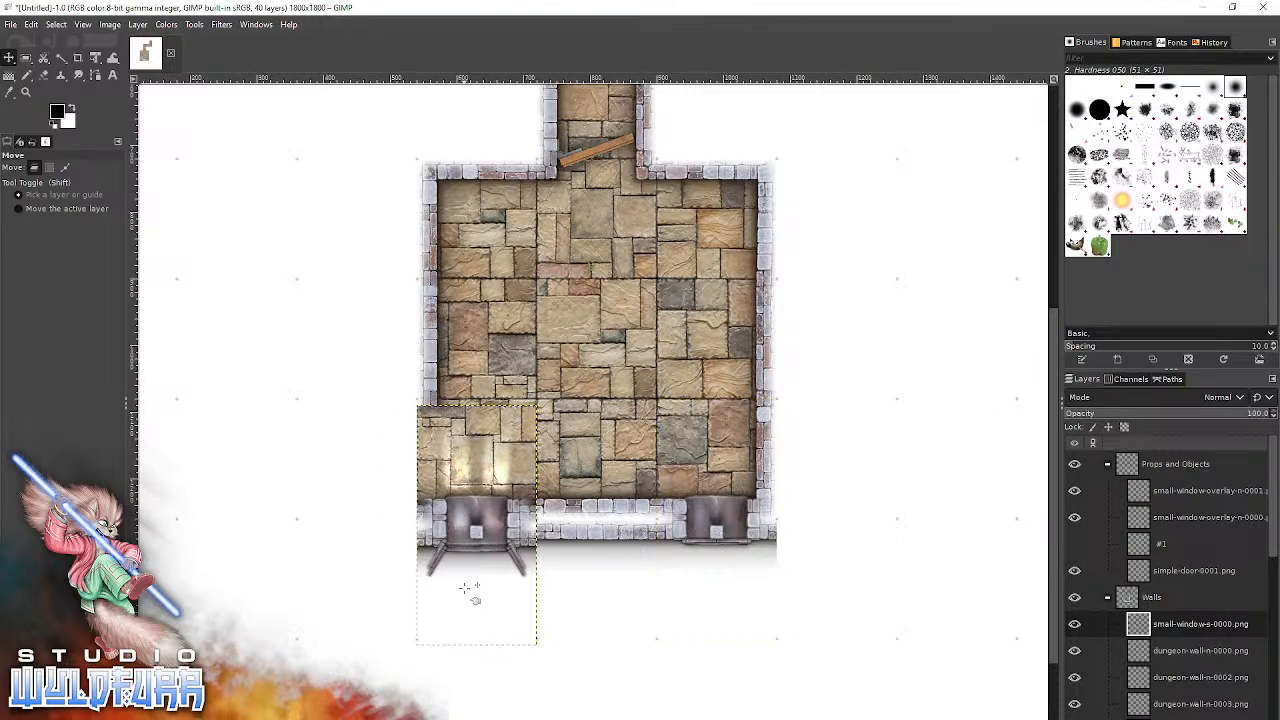
key(ctrl+z)
key(ctrl+z)
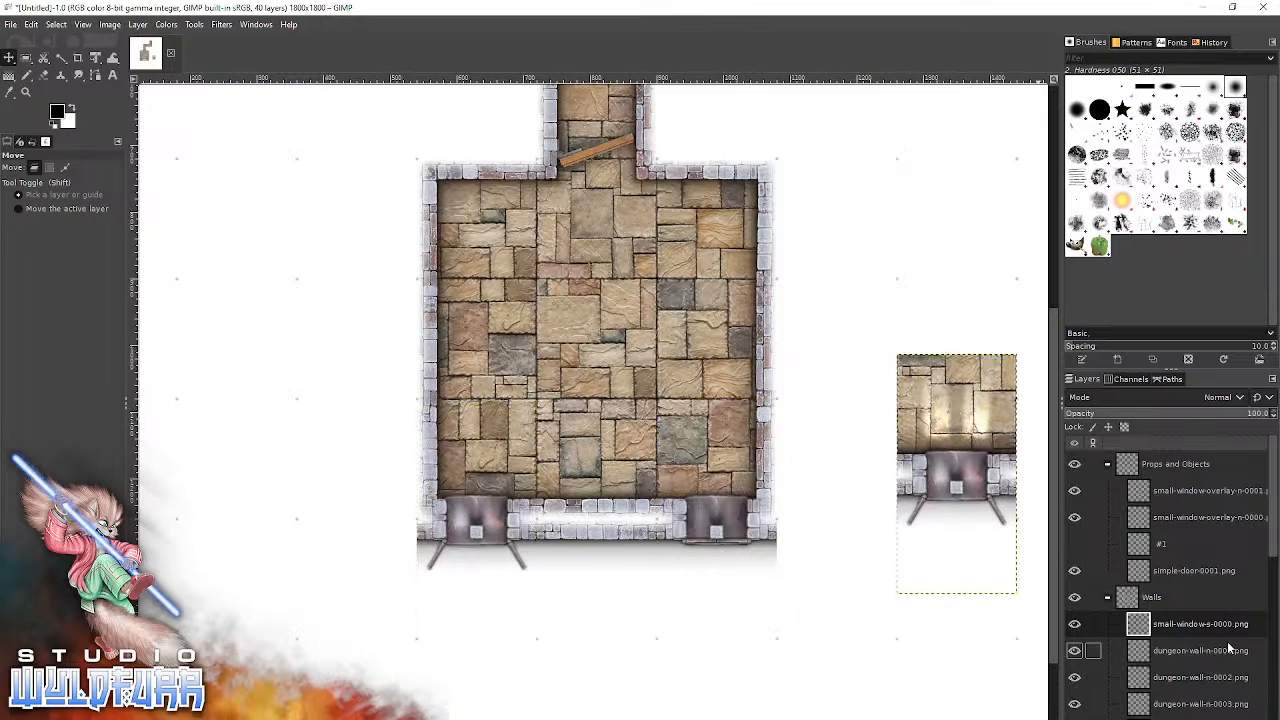
Delete the small-window-s-0000.png layer and make Ground the active group with the Walls and Props and Objects groups collapsed.
double_click(1215, 622)
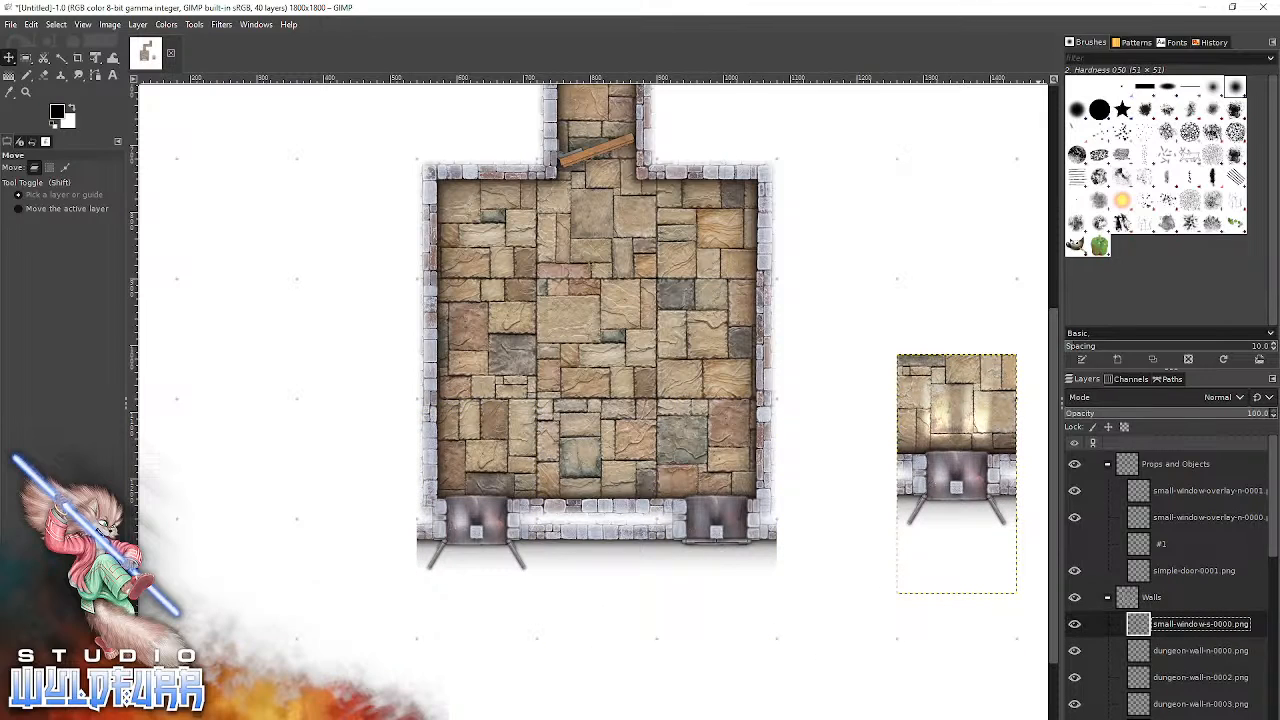
key(Delete)
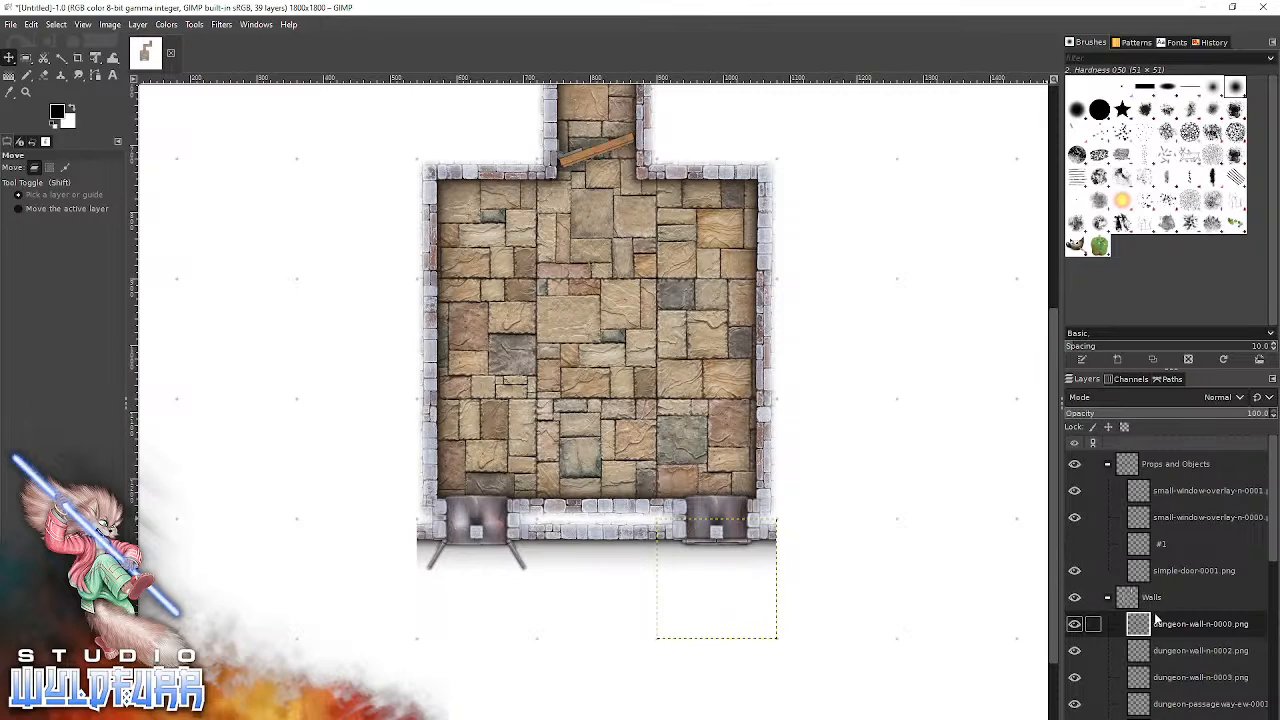
click(1108, 598)
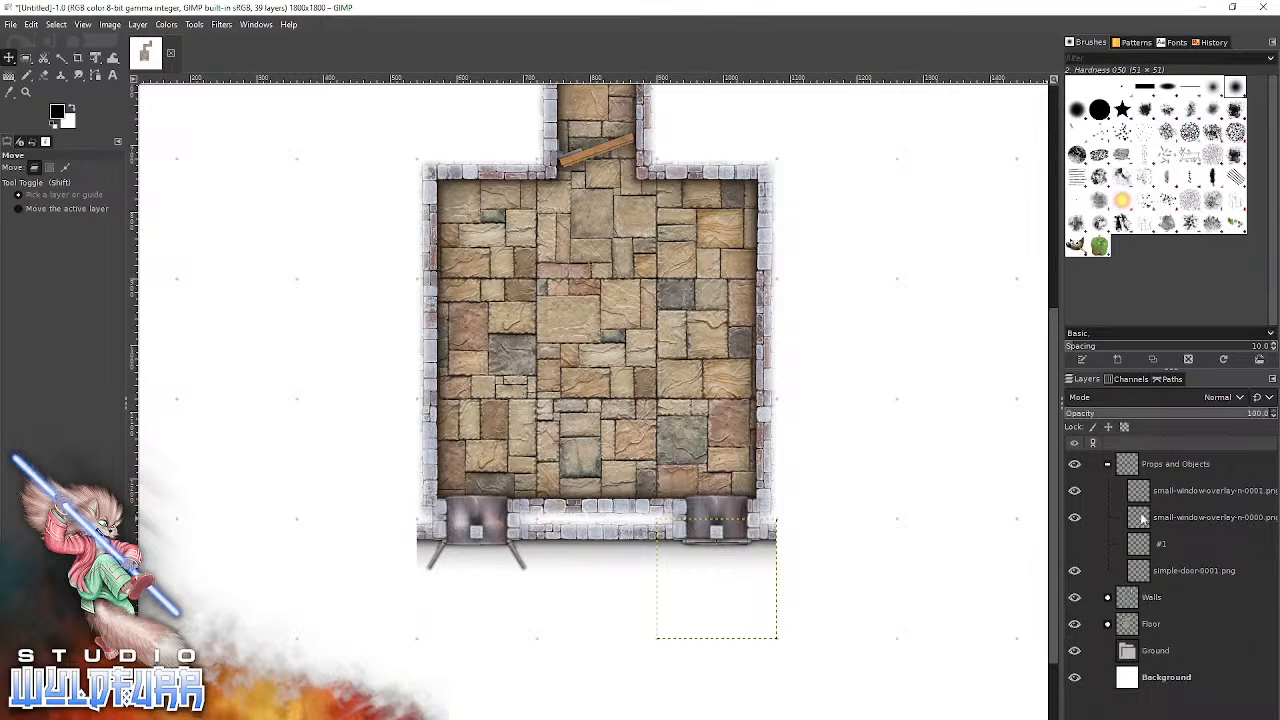
click(1109, 467)
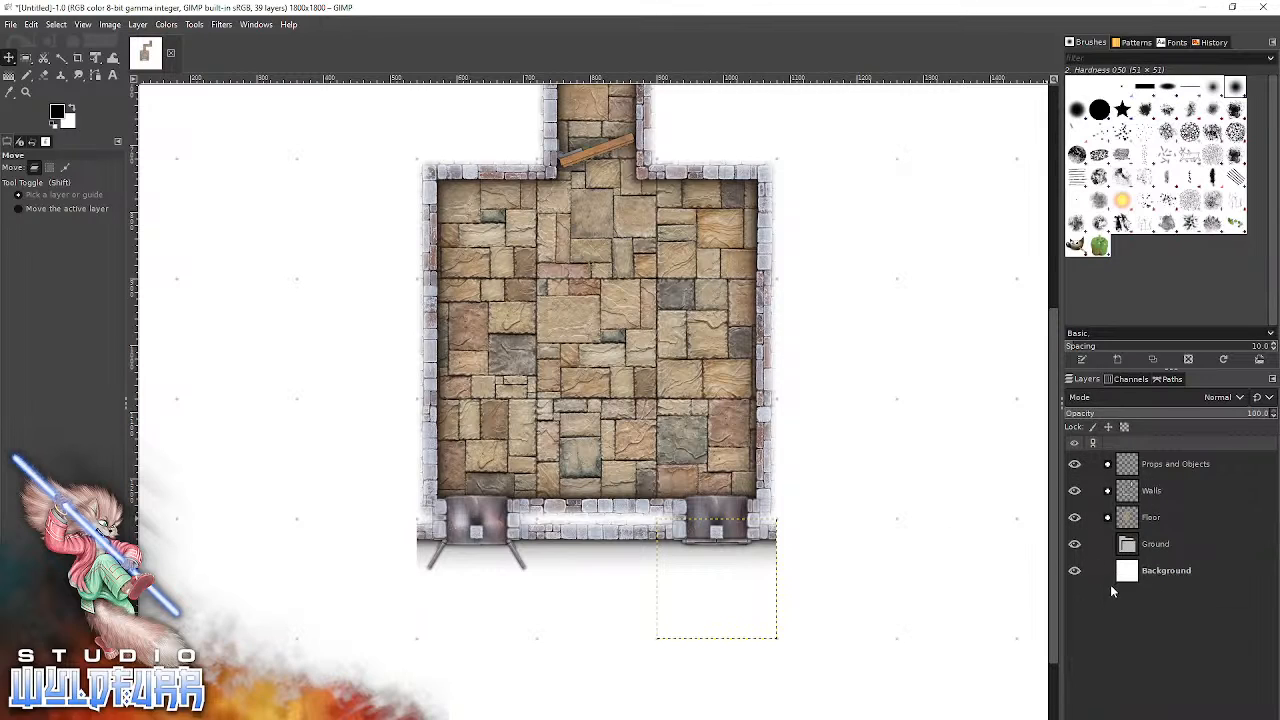
click(1130, 553)
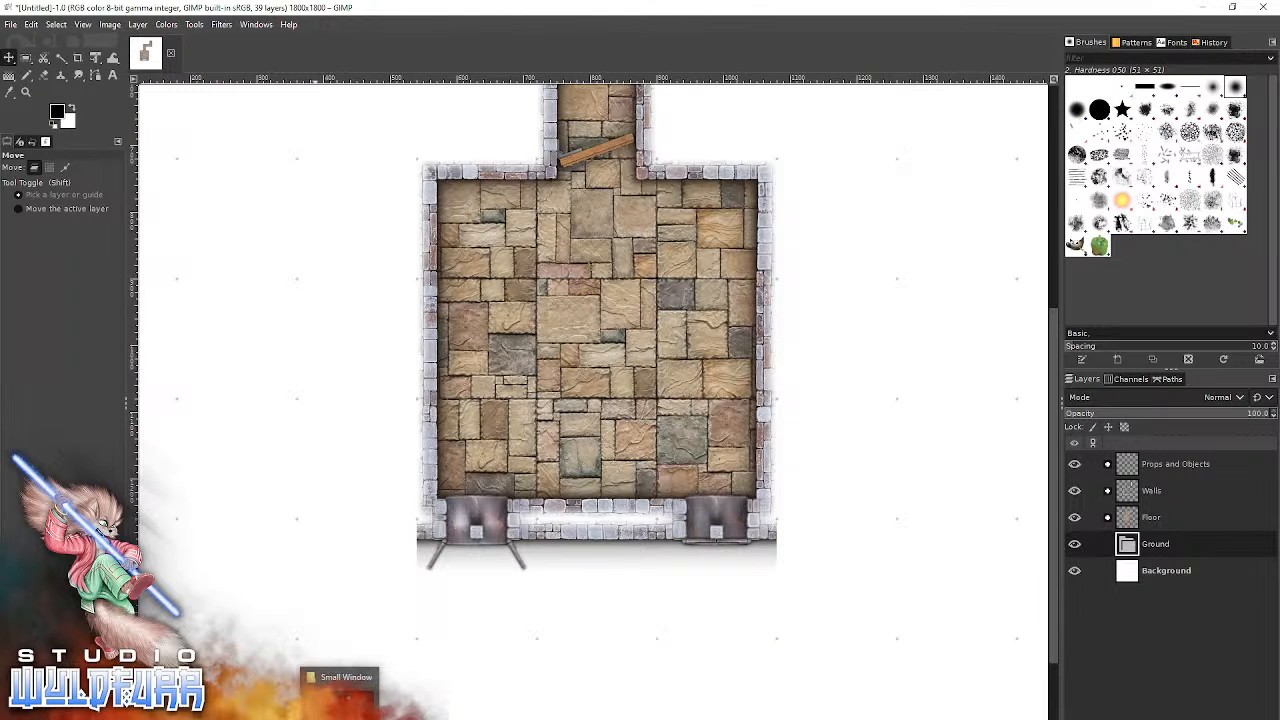
Browse the Stoney Ground, Sandy Ground and Muddy Ground tile folders in the Standard Edition folder.
click(342, 712)
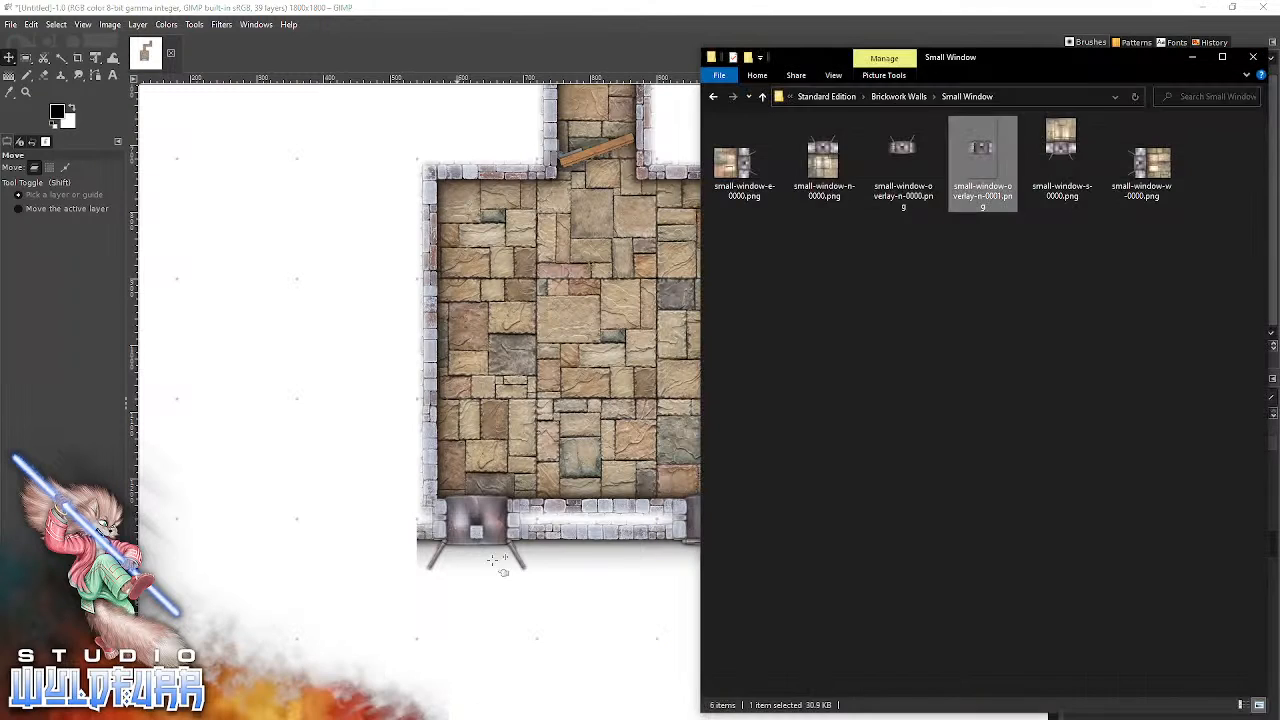
click(898, 96)
click(961, 97)
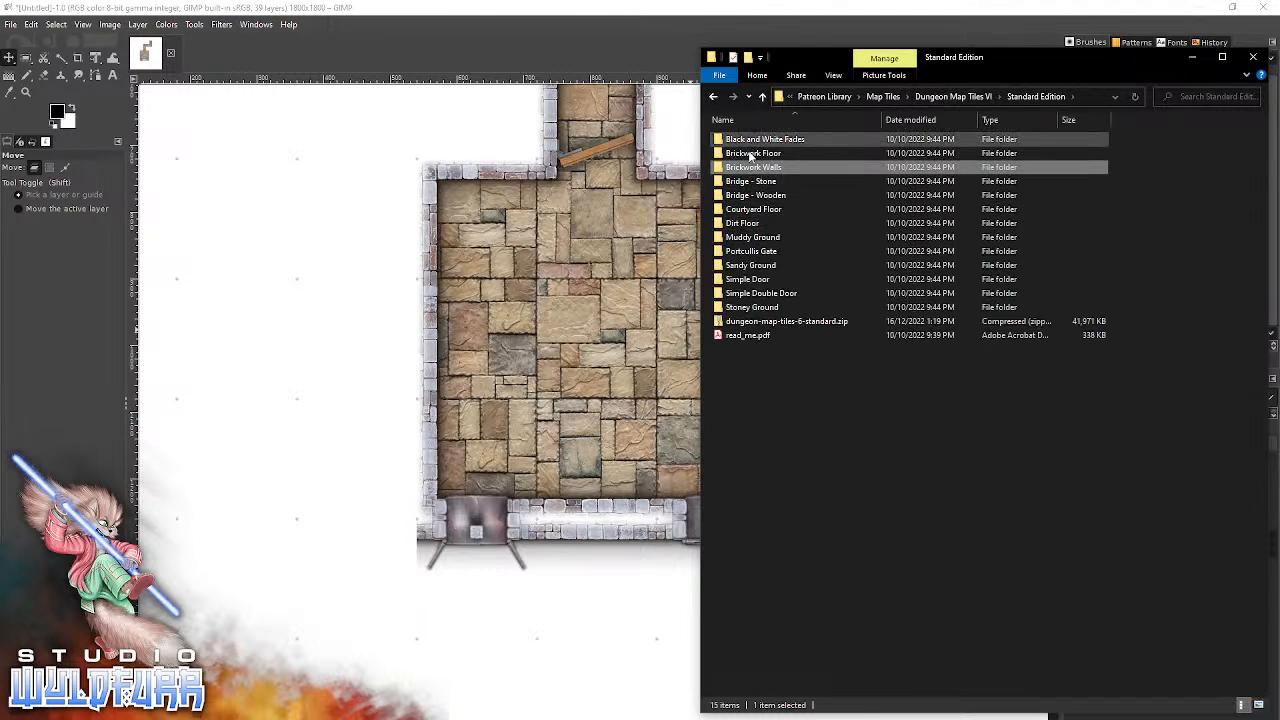
double_click(765, 307)
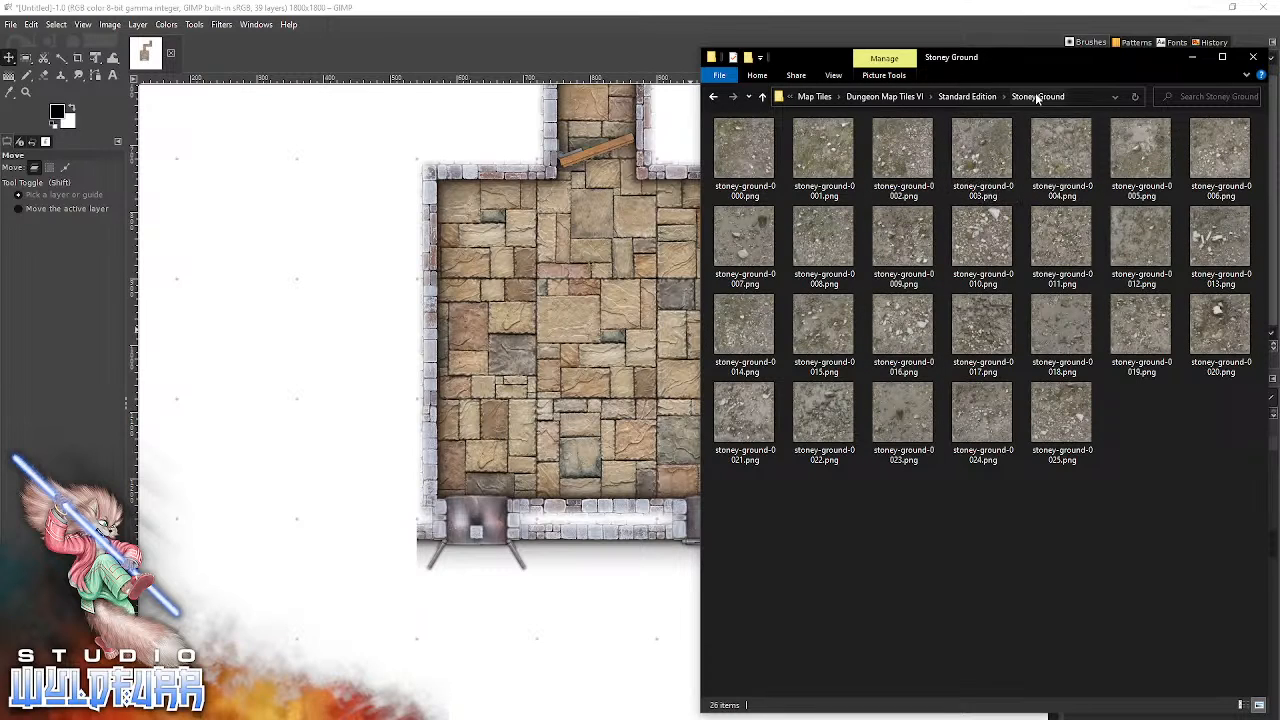
click(993, 97)
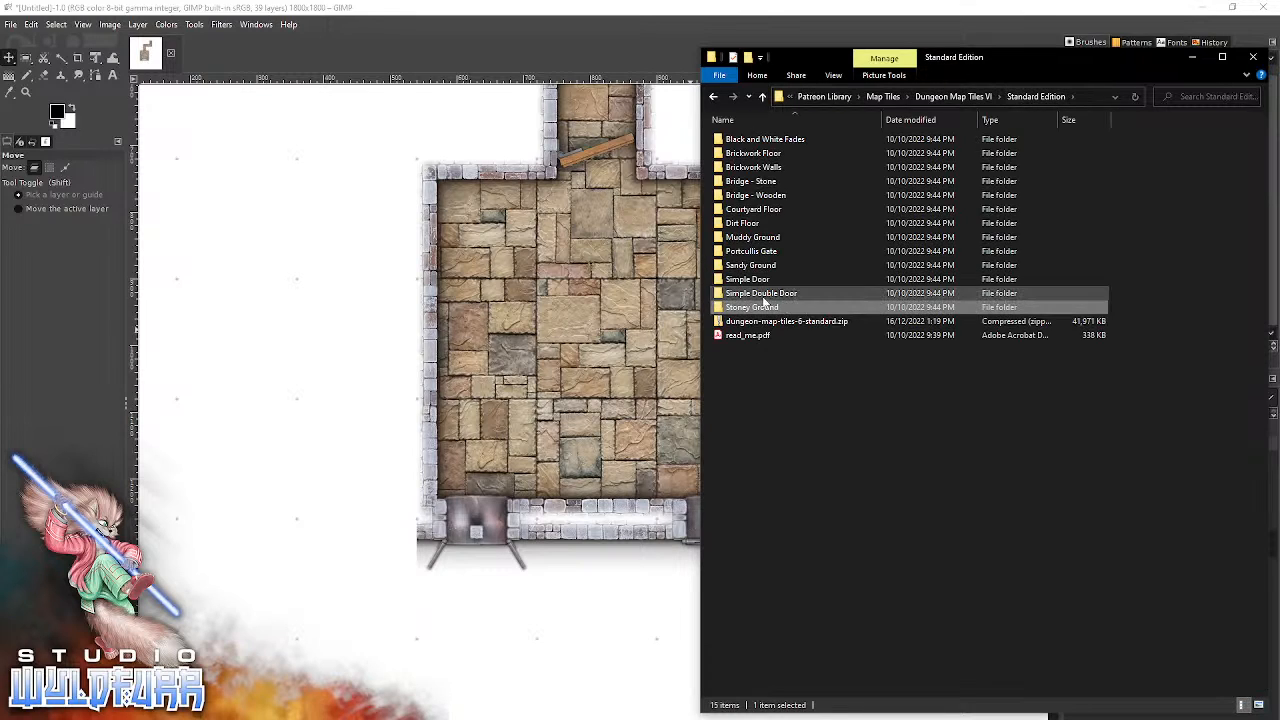
double_click(750, 266)
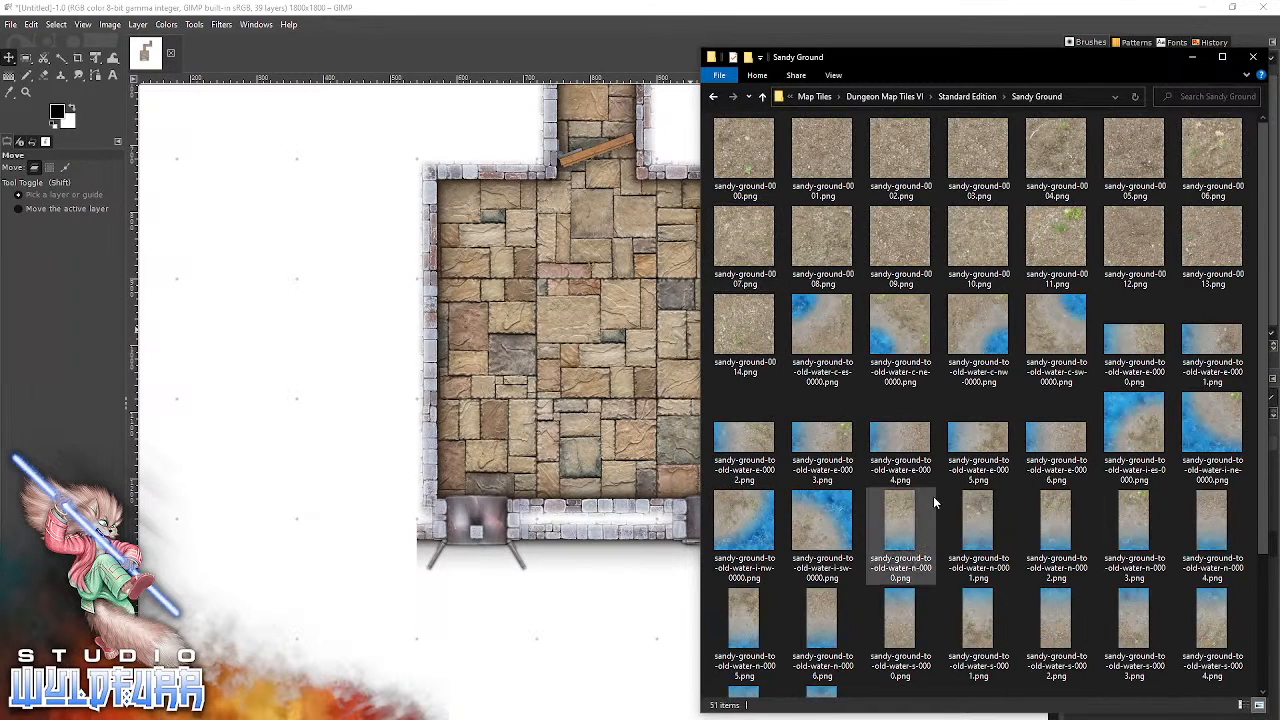
click(977, 95)
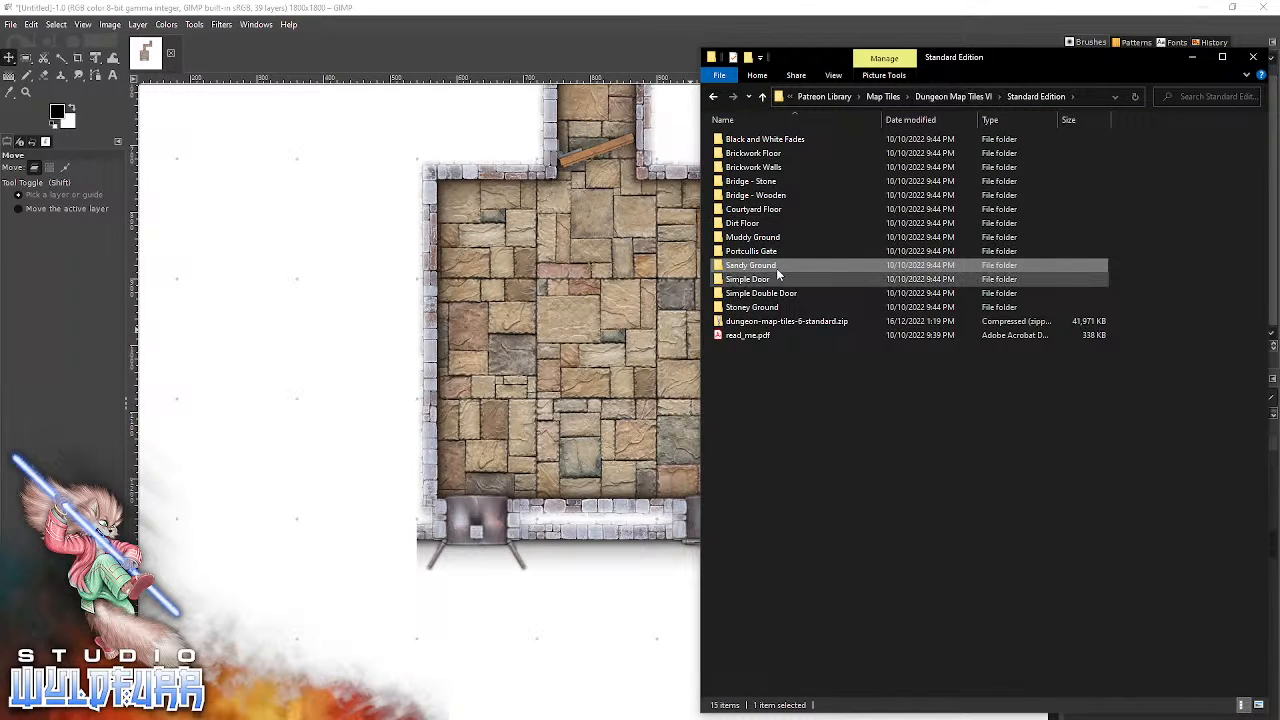
double_click(750, 238)
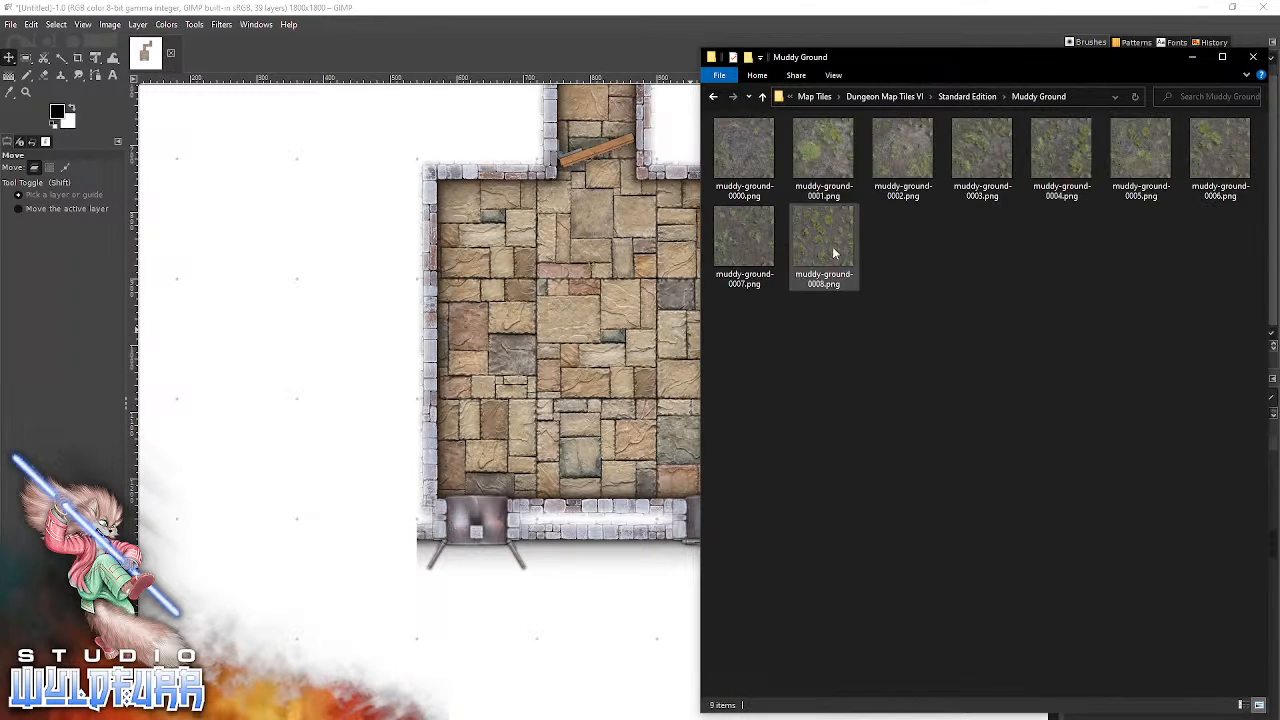
click(970, 97)
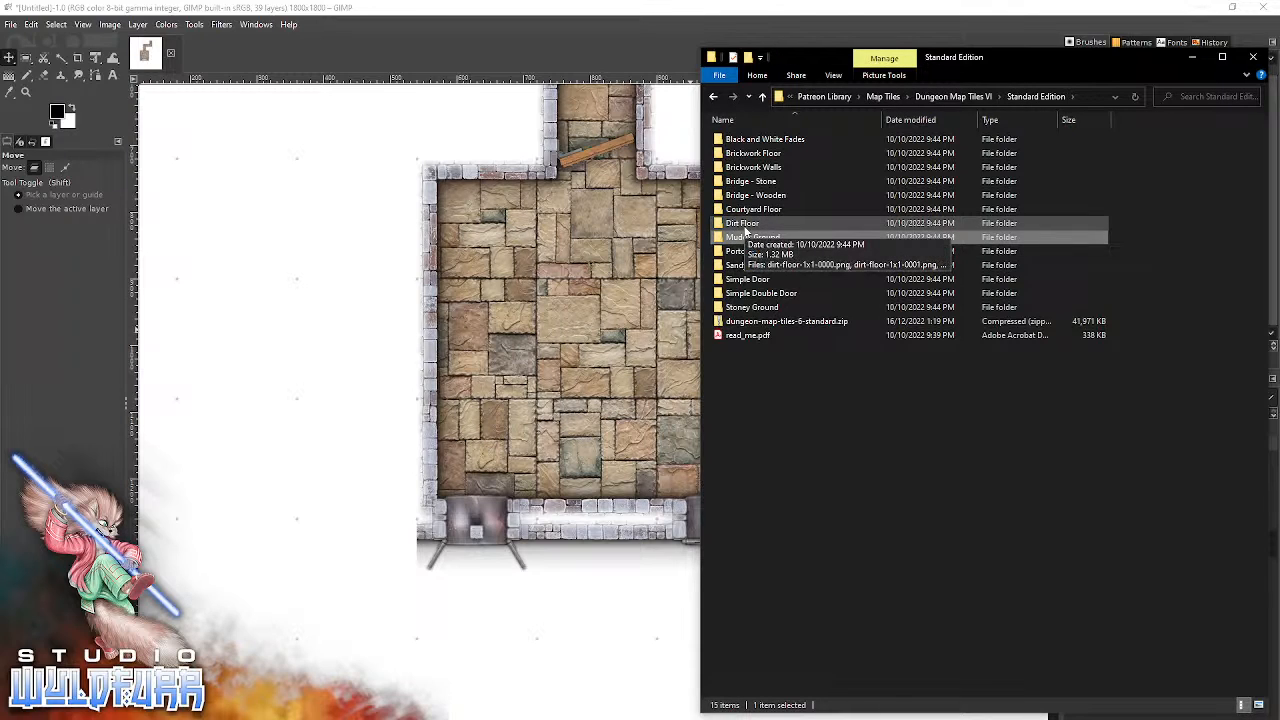
Add courtyard-large-0000.png from the Courtyard Floor folder to the Ground group in GIMP.
double_click(748, 210)
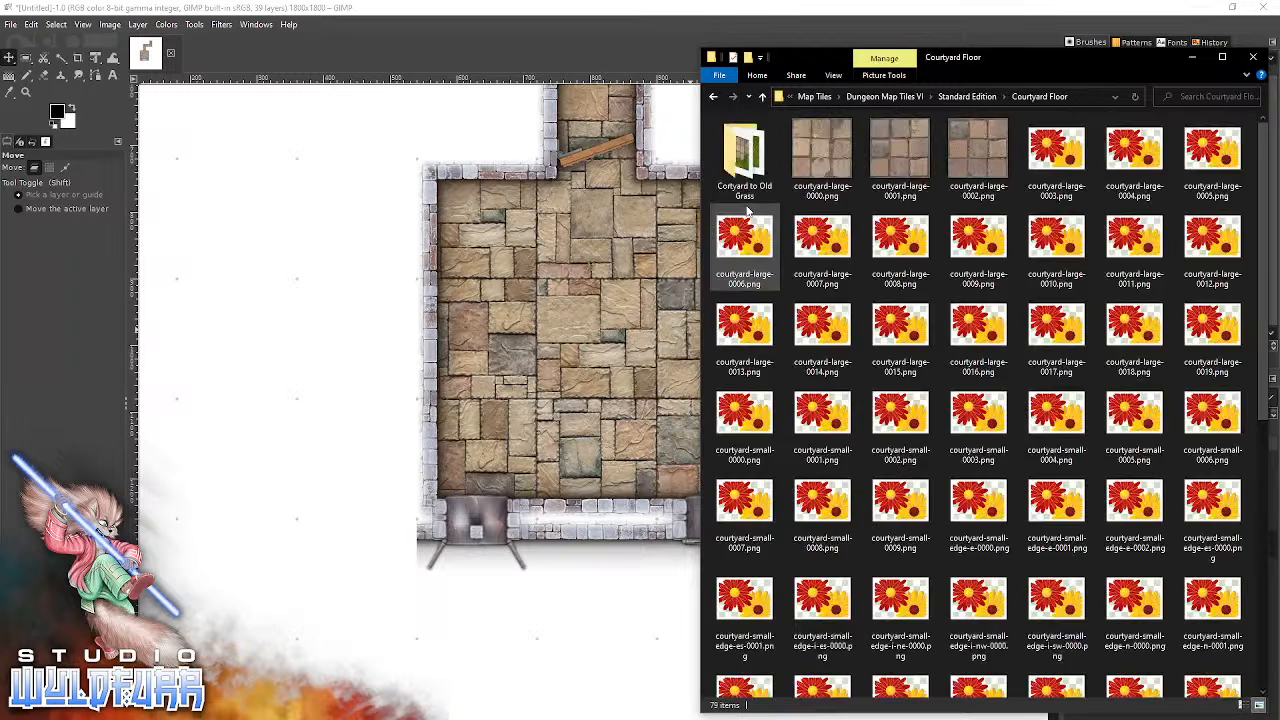
scroll(870, 410, down, 5)
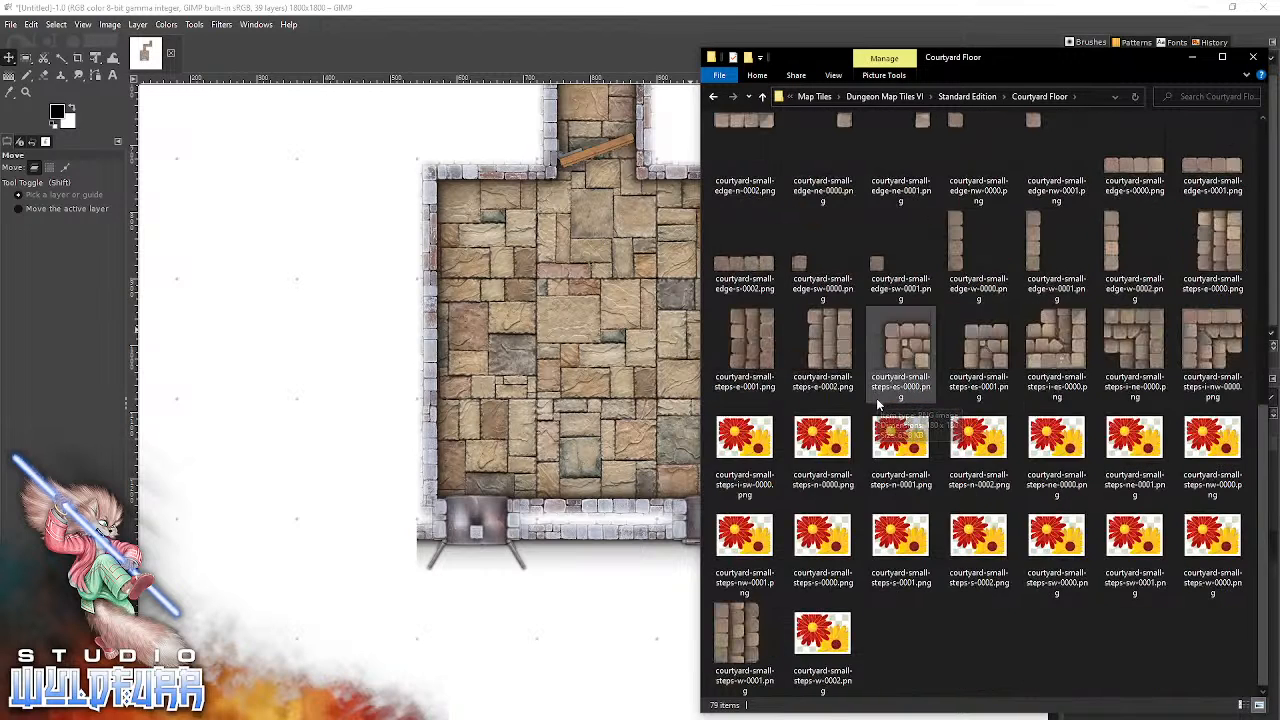
scroll(876, 398, up, 5)
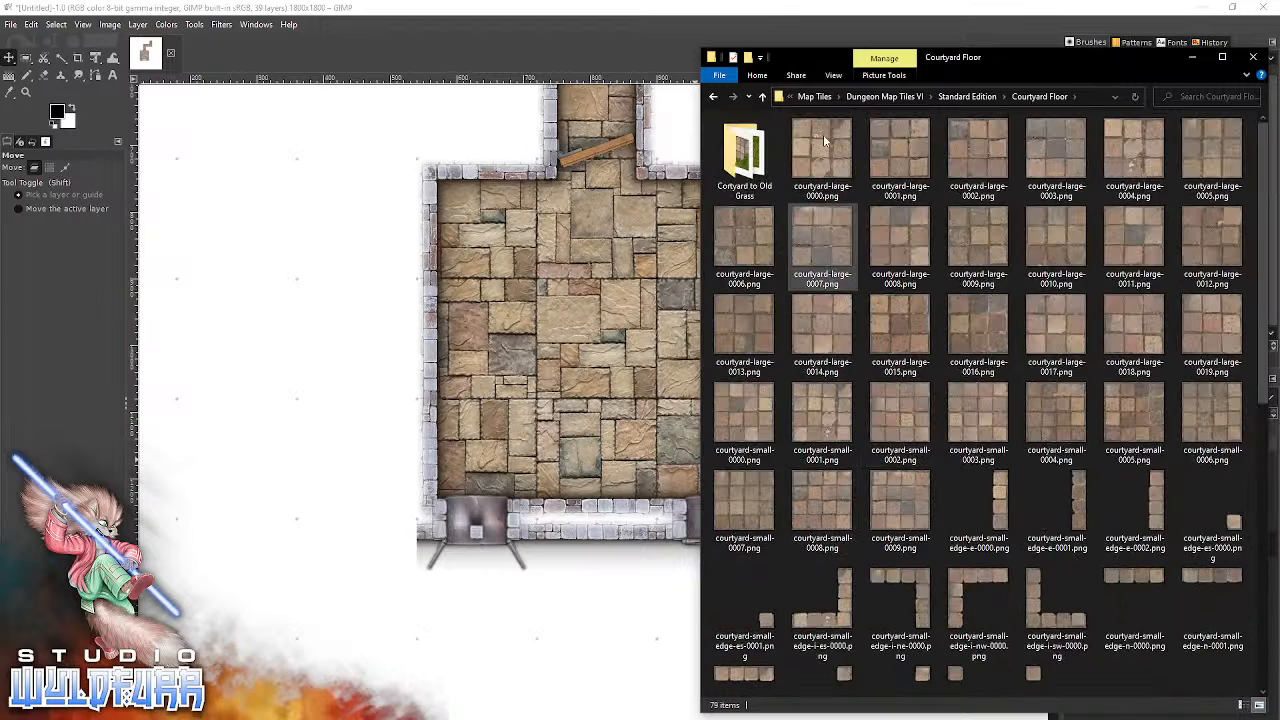
drag(816, 153, 457, 640)
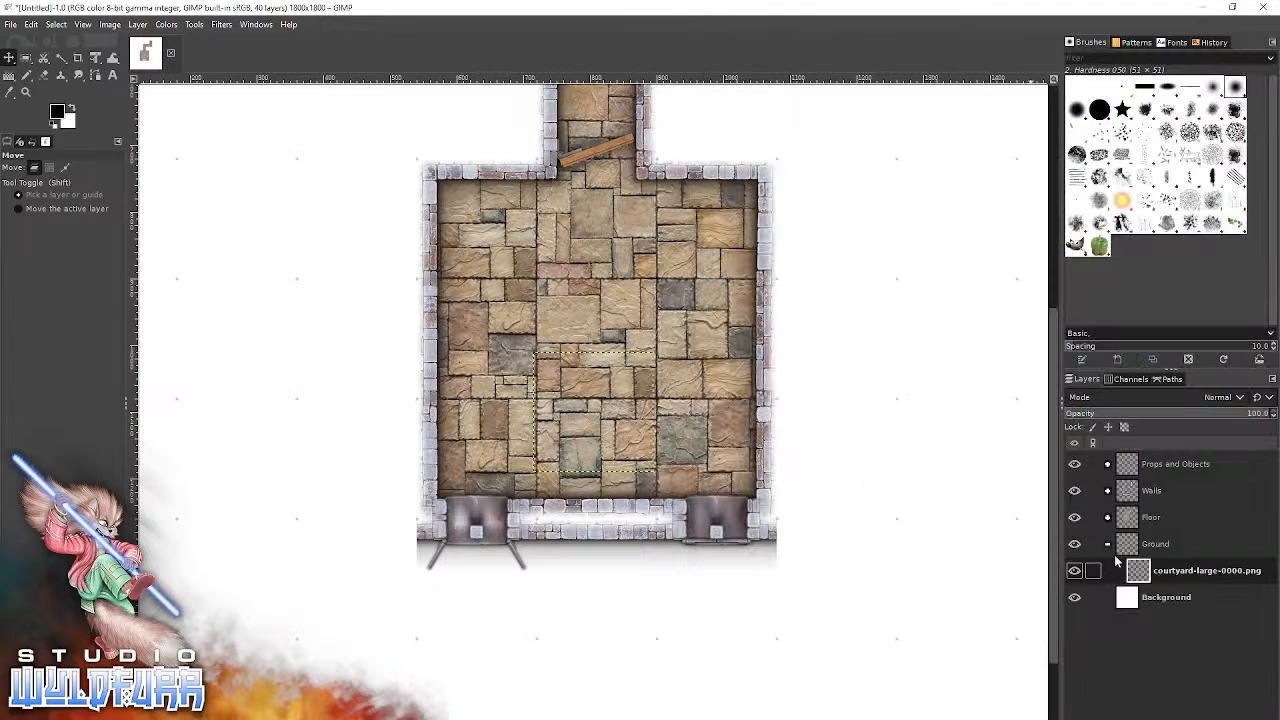
Snap courtyard-large-0000.png to the grid square beneath the west window, putting the displaced brickwork floor tile back in the room.
drag(637, 420, 507, 620)
drag(633, 456, 915, 653)
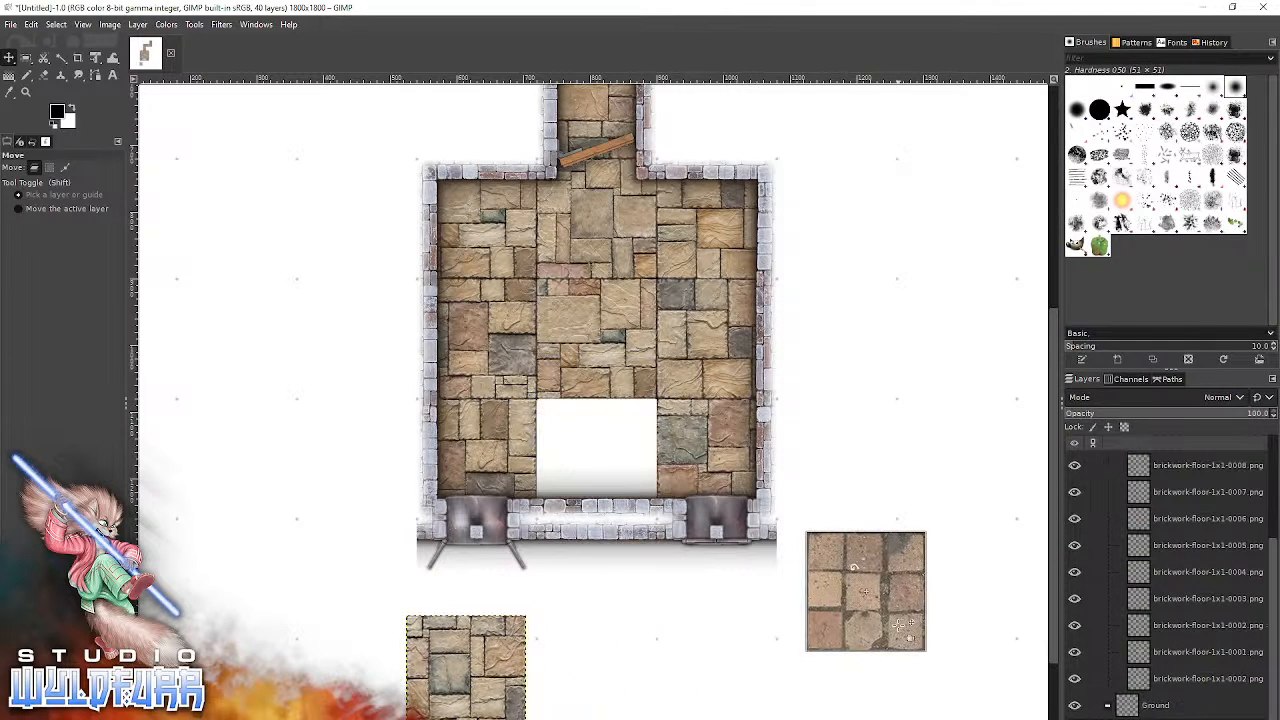
drag(504, 654, 635, 447)
drag(877, 601, 494, 589)
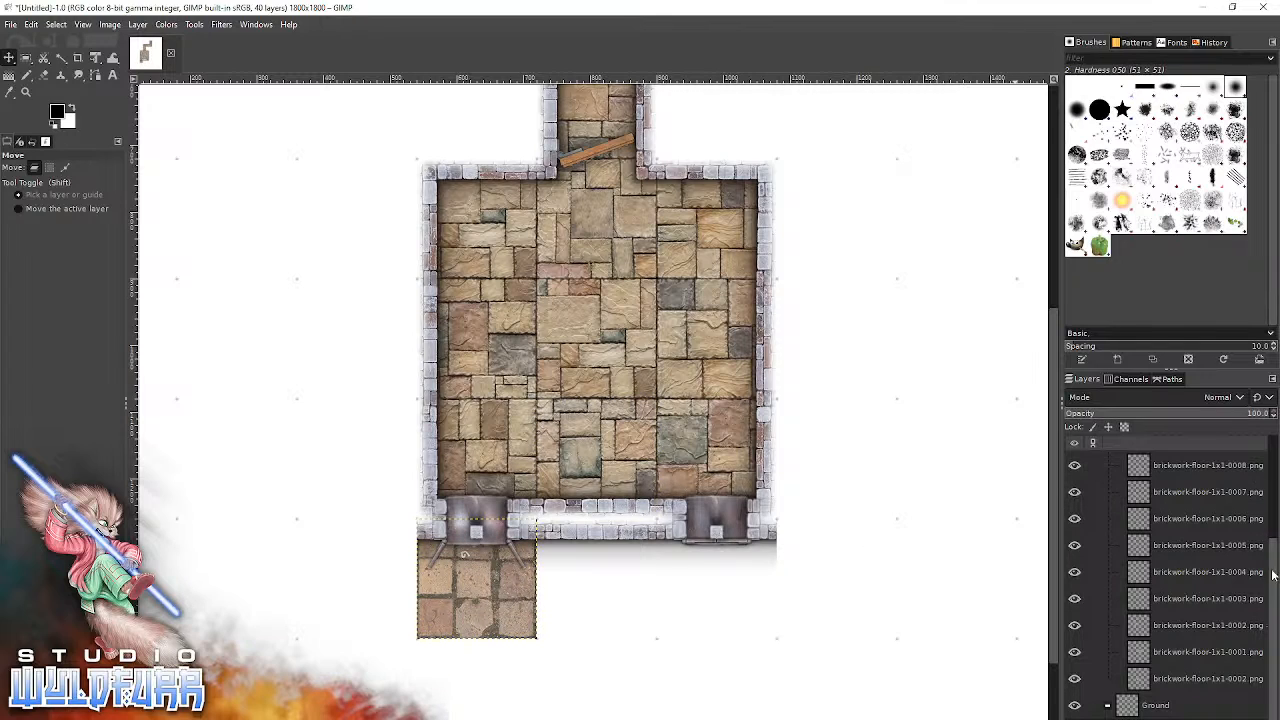
Collapse the Floor layer group and hide it.
scroll(1173, 473, up, 3)
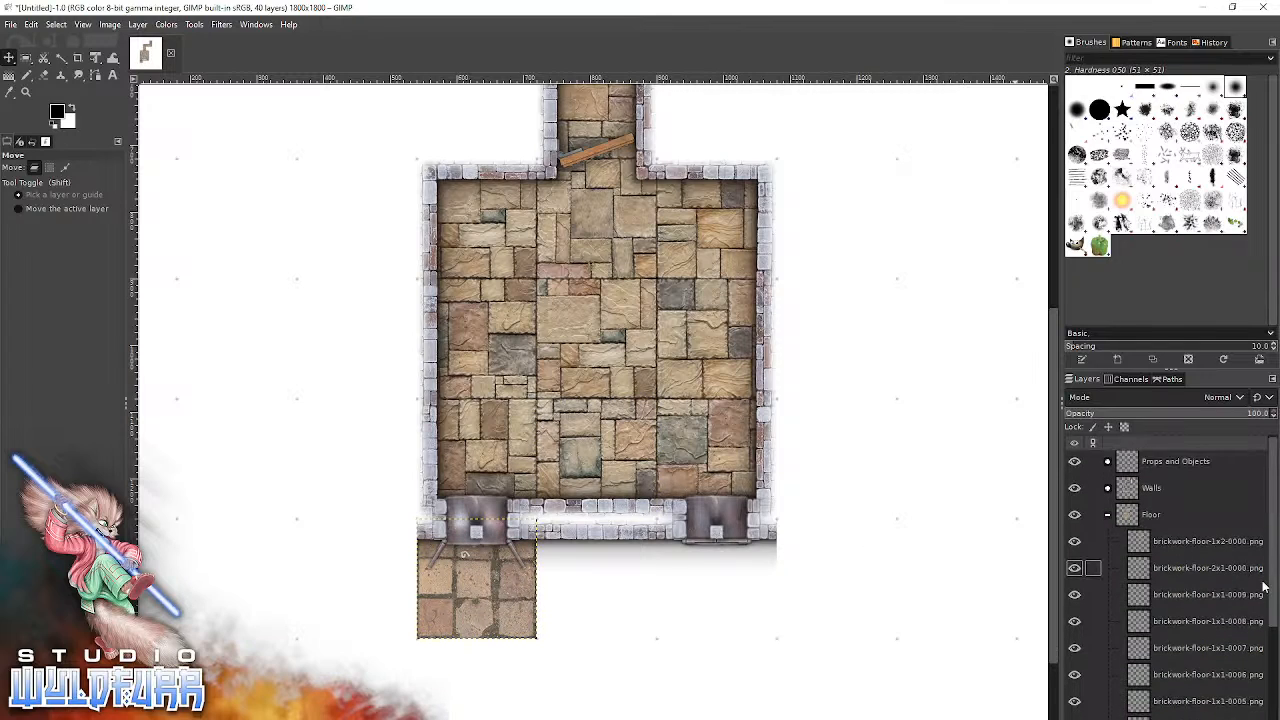
click(1108, 517)
click(1159, 519)
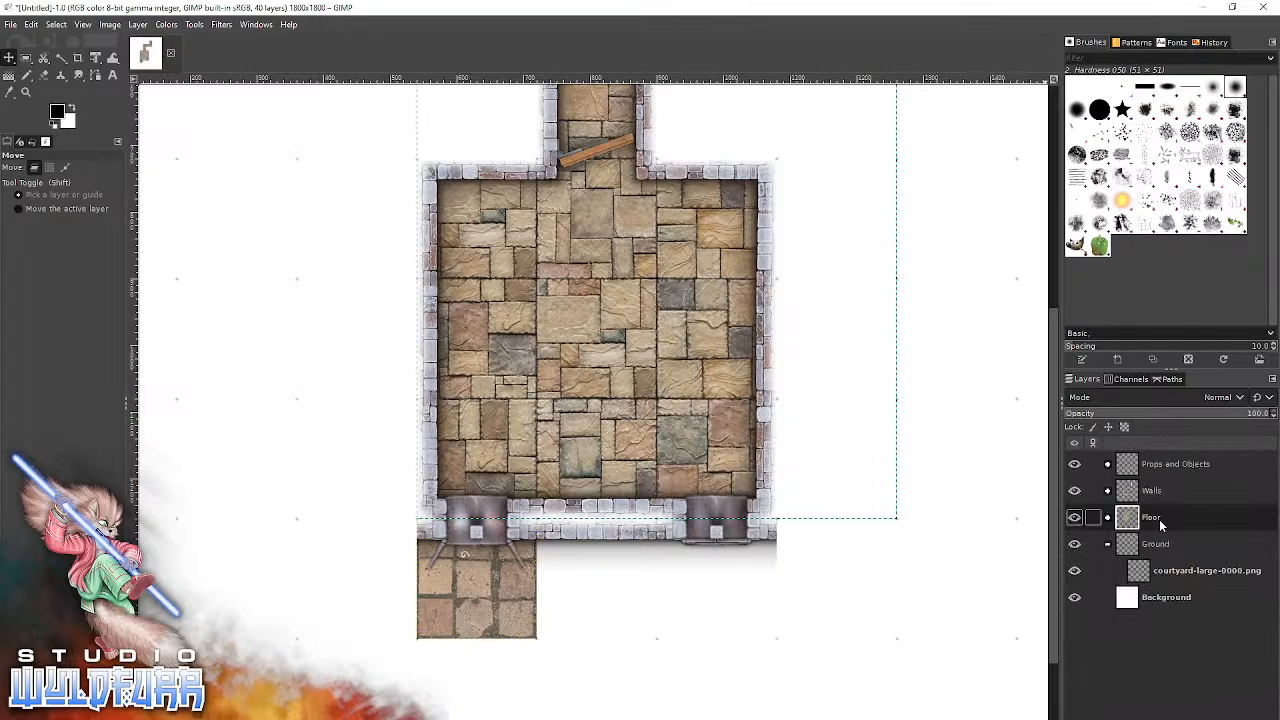
right_click(1182, 517)
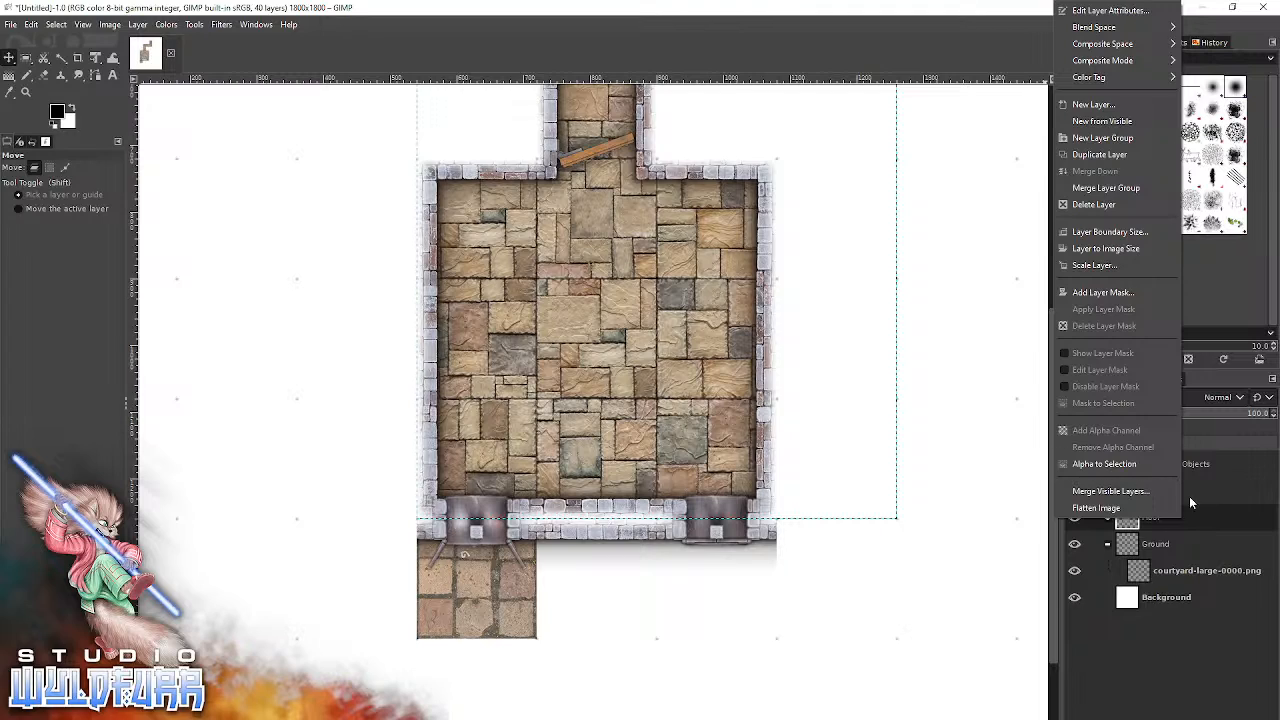
click(1223, 520)
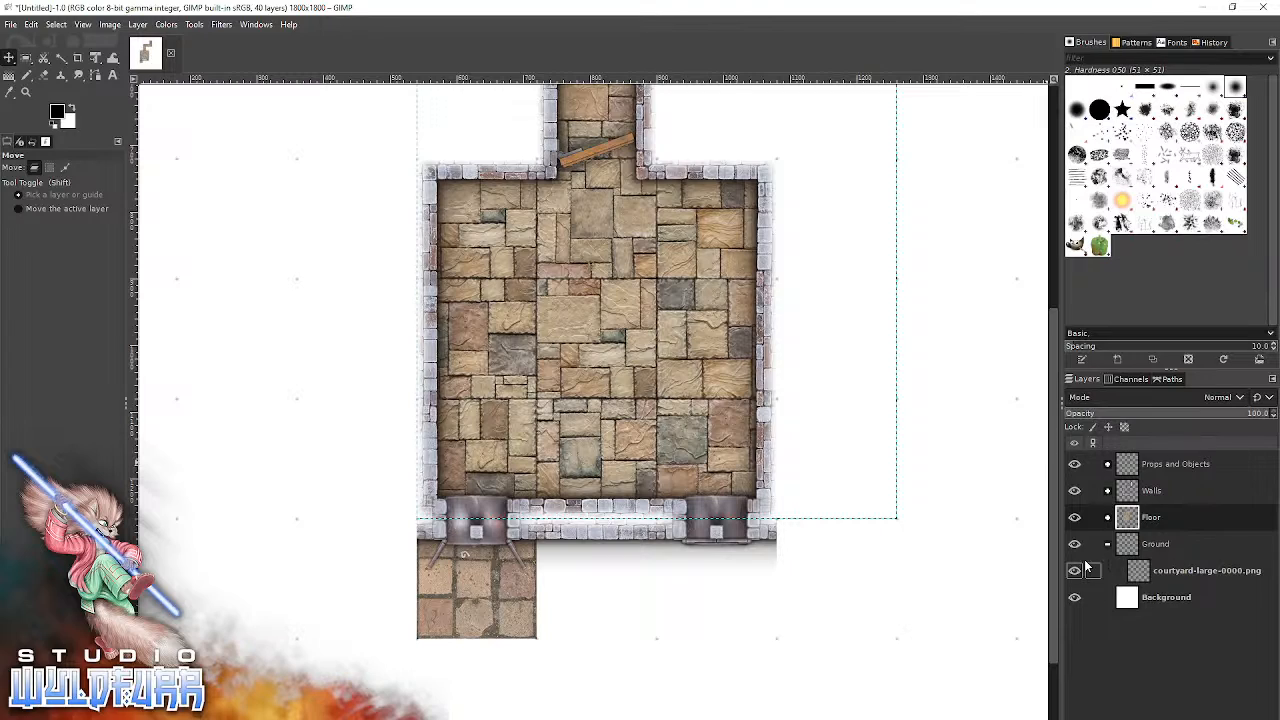
click(1075, 517)
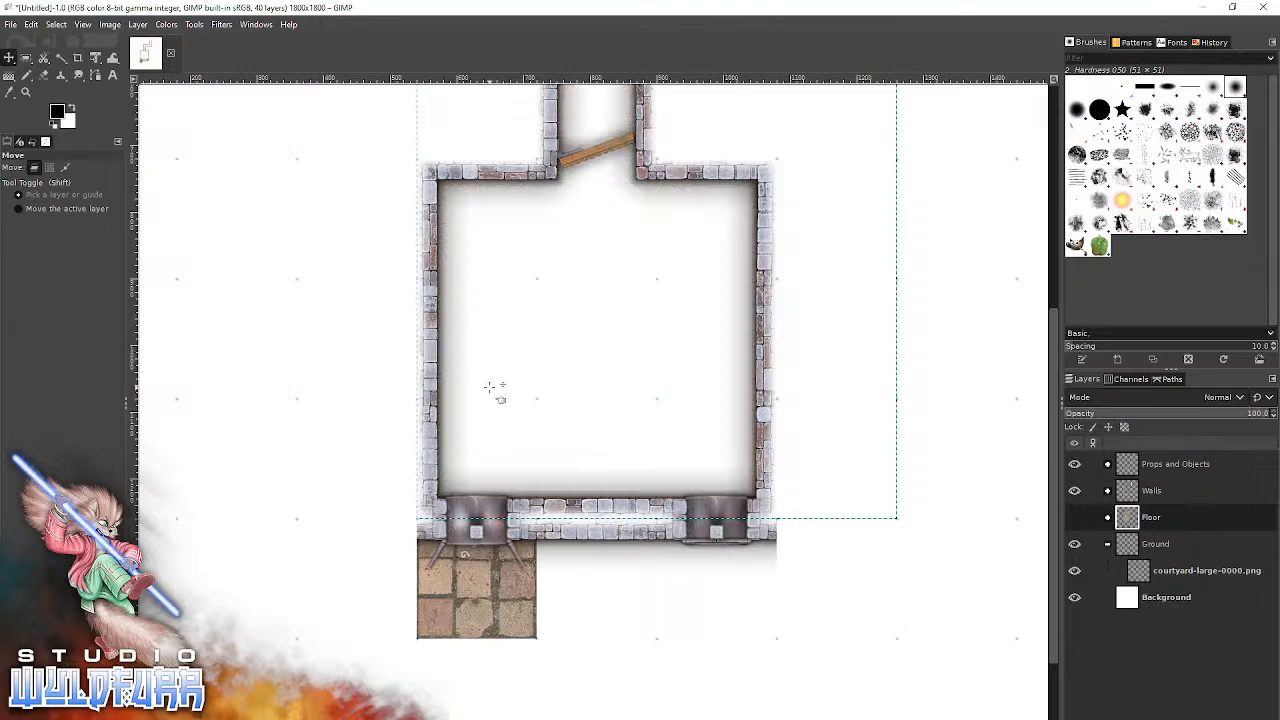
Add courtyard-large-0001.png from the Courtyard Floor folder to the GIMP image.
click(341, 714)
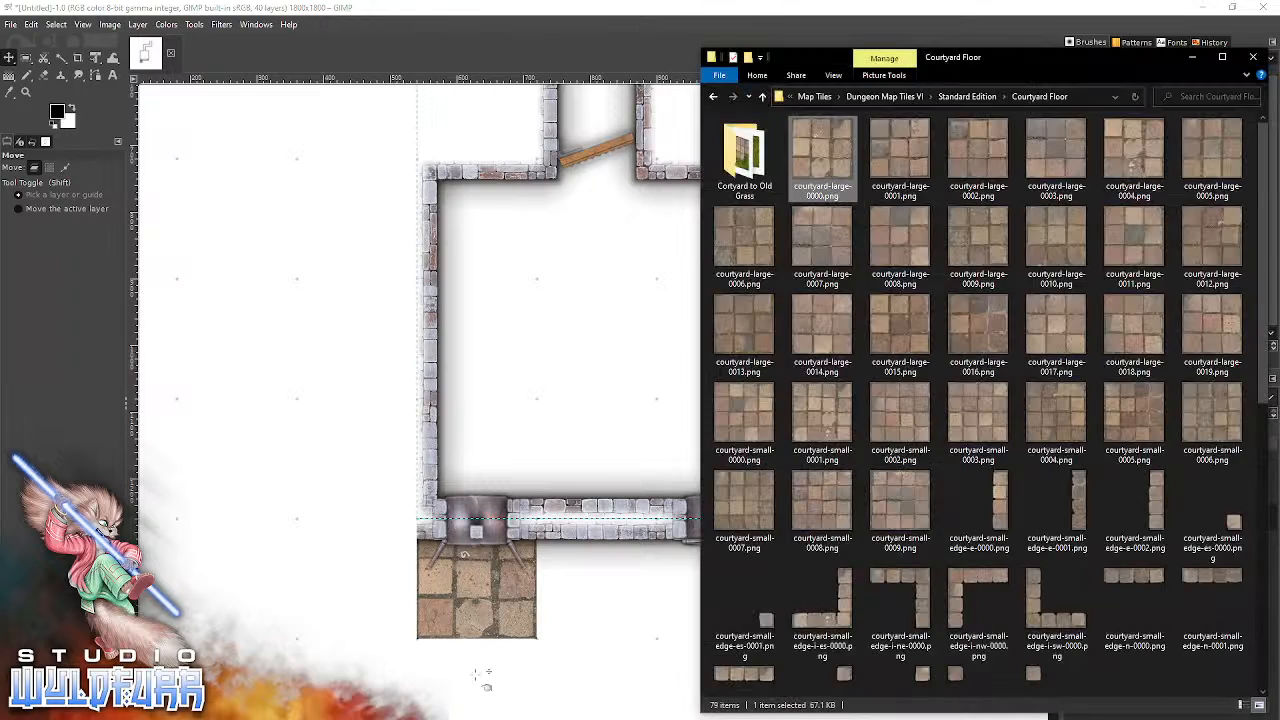
drag(893, 157, 586, 645)
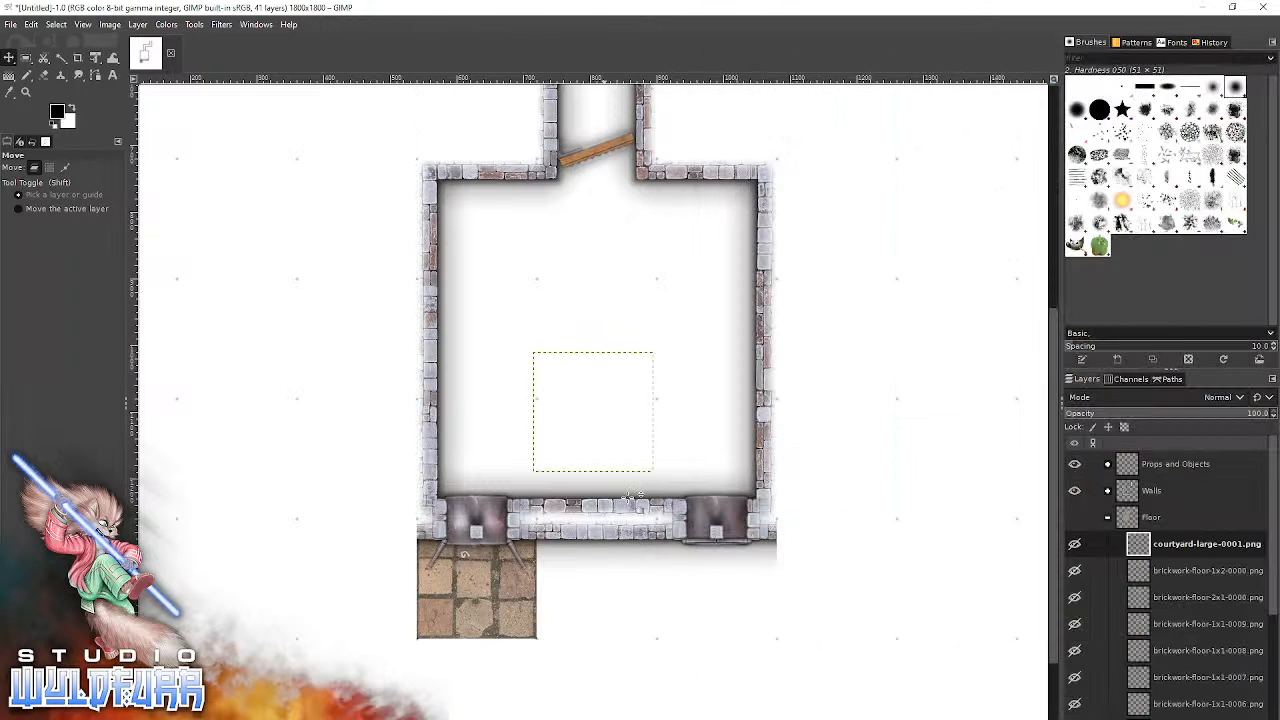
click(611, 602)
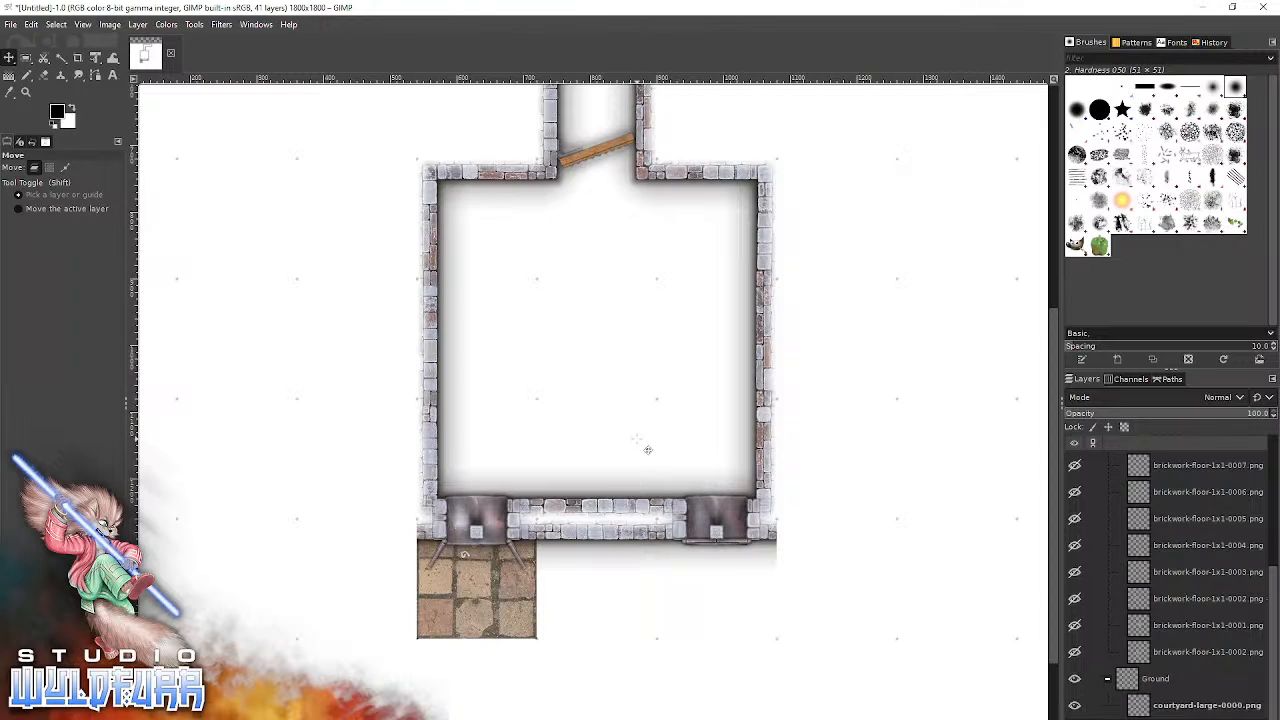
click(31, 24)
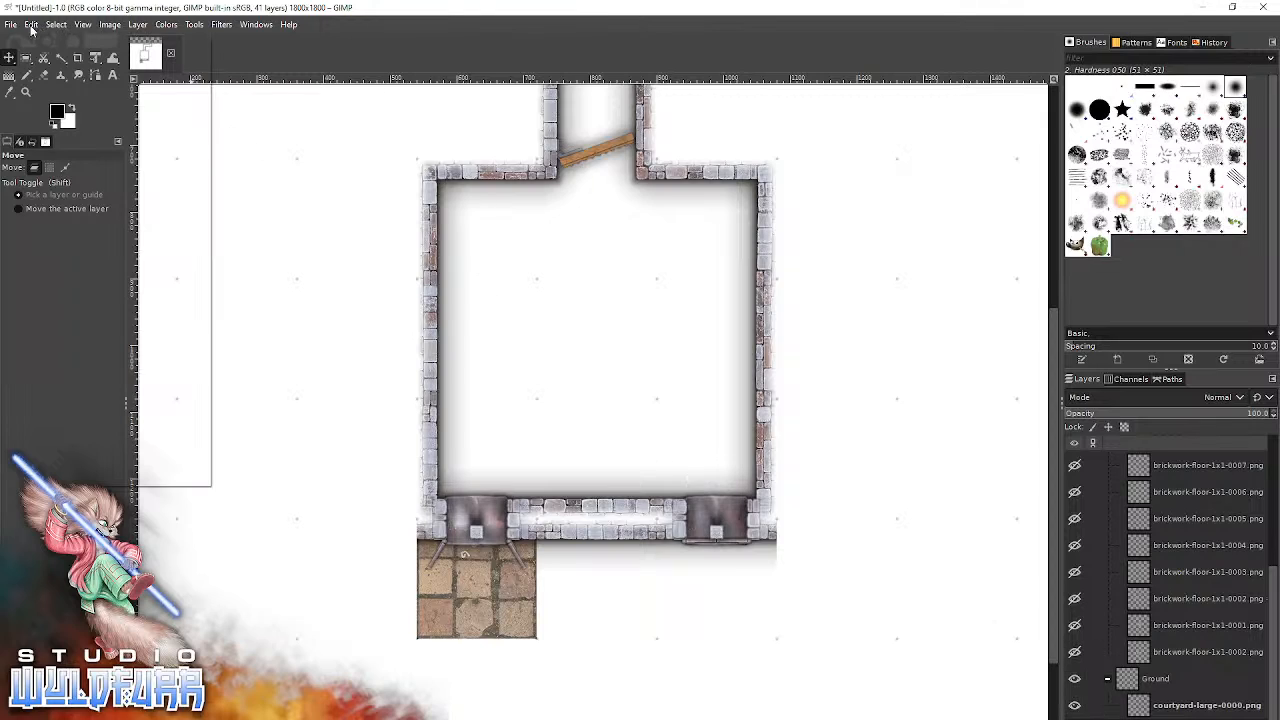
click(68, 47)
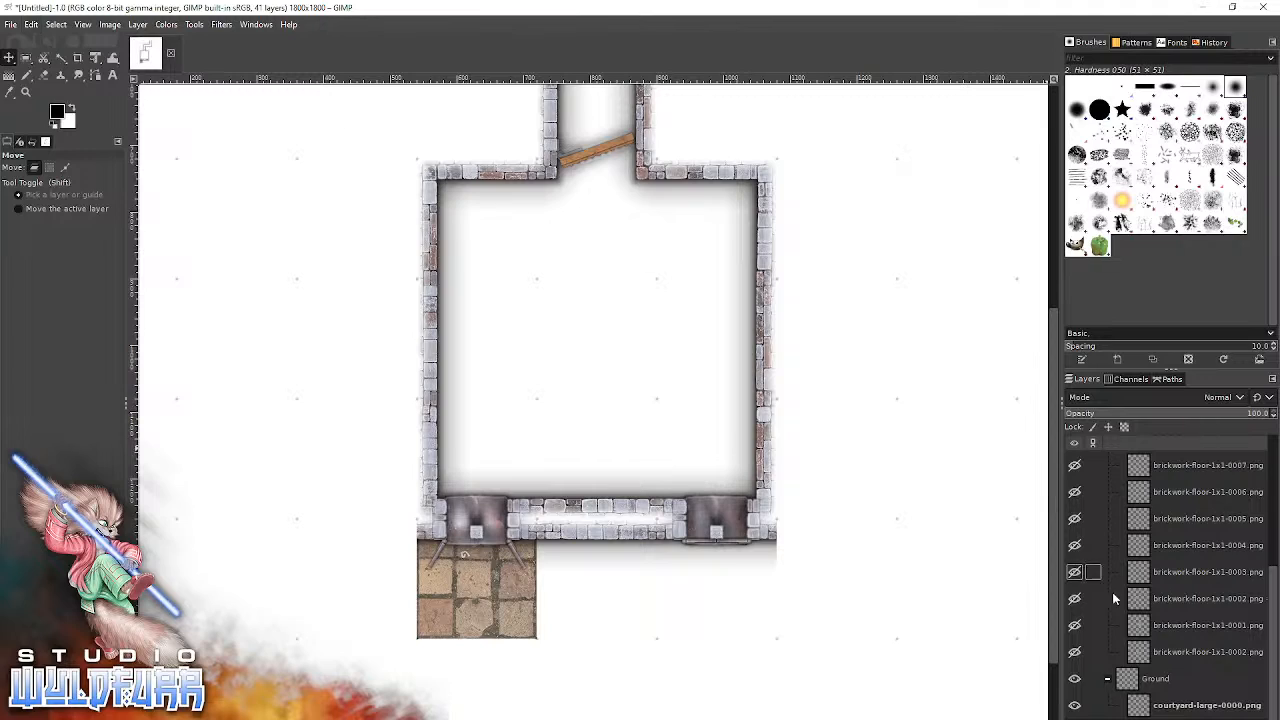
Move the courtyard-large-0001.png layer into the Ground group and snap the tile directly east of the first courtyard tile.
click(1128, 710)
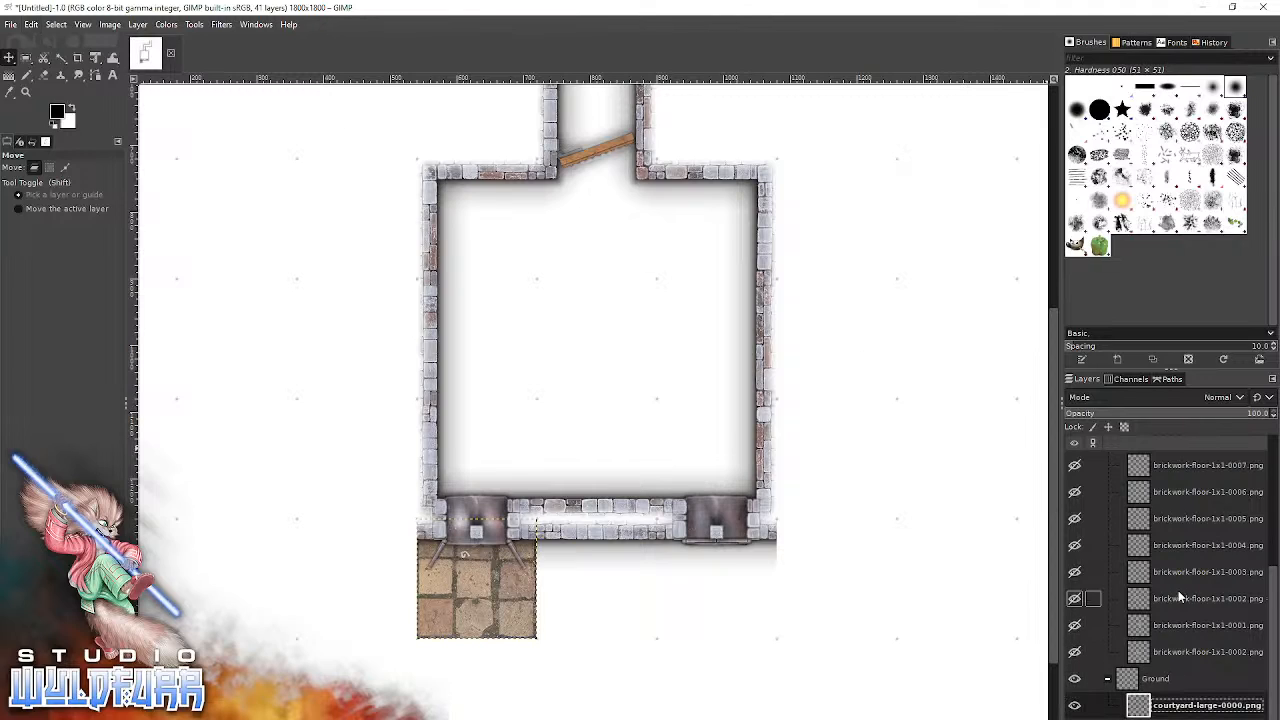
scroll(1178, 597, up, 5)
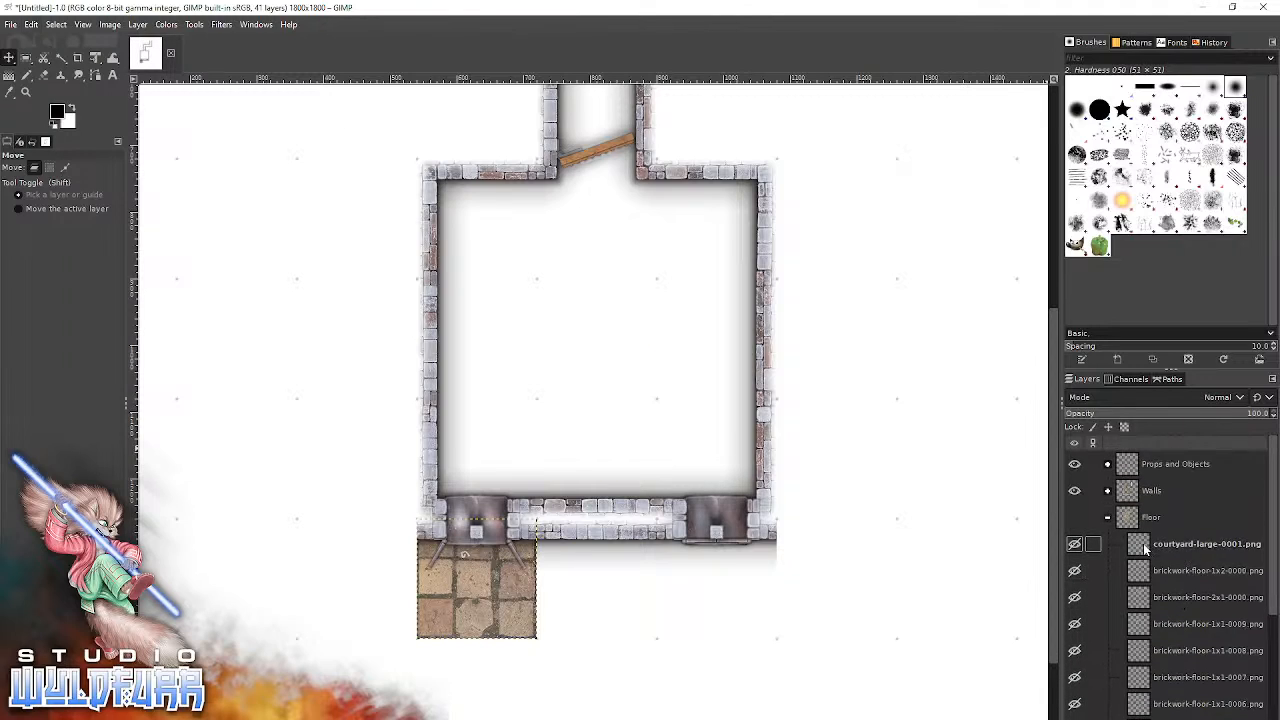
click(1145, 548)
scroll(1145, 548, down, 1)
drag(1166, 717, 1168, 713)
scroll(1189, 643, down, 3)
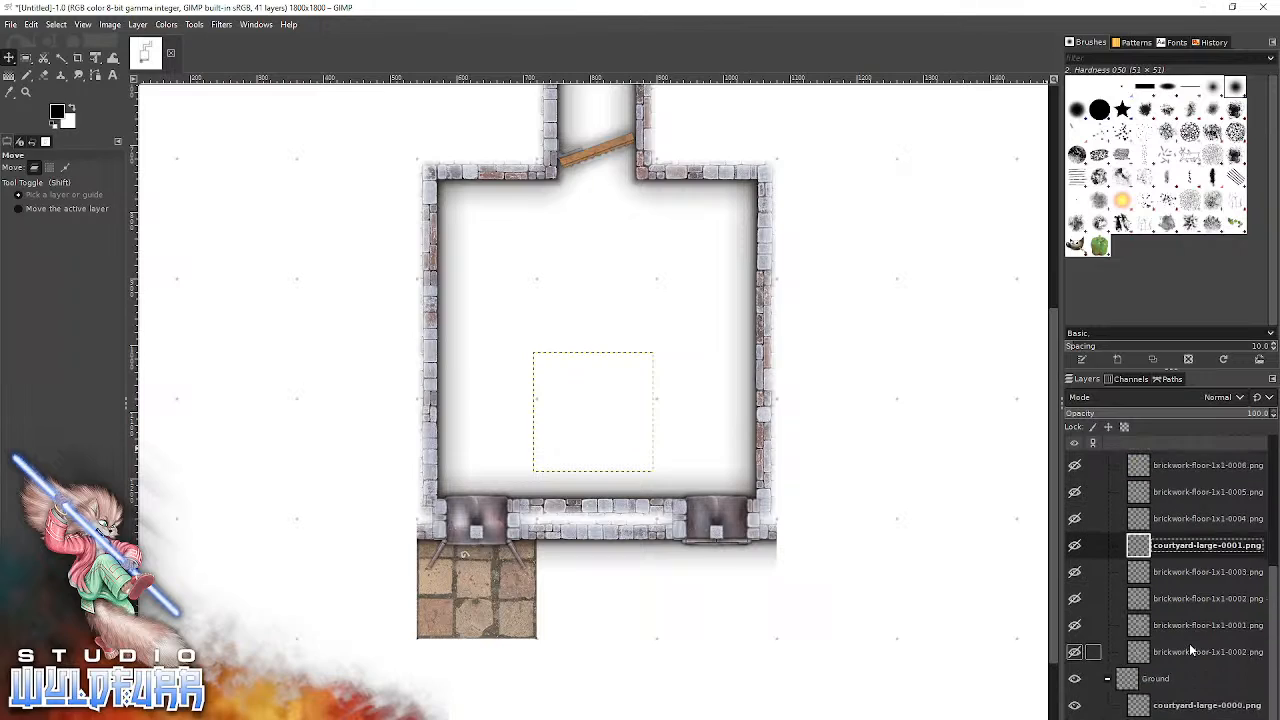
drag(1166, 552, 1164, 690)
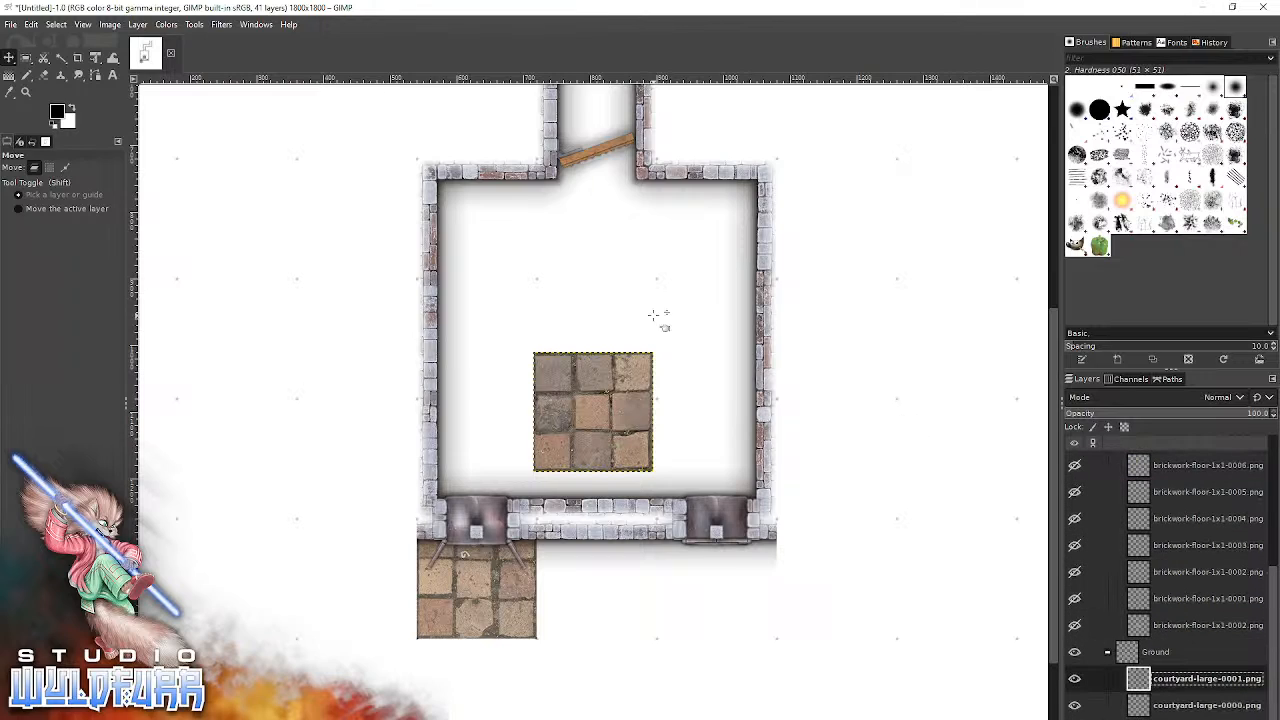
drag(591, 404, 600, 568)
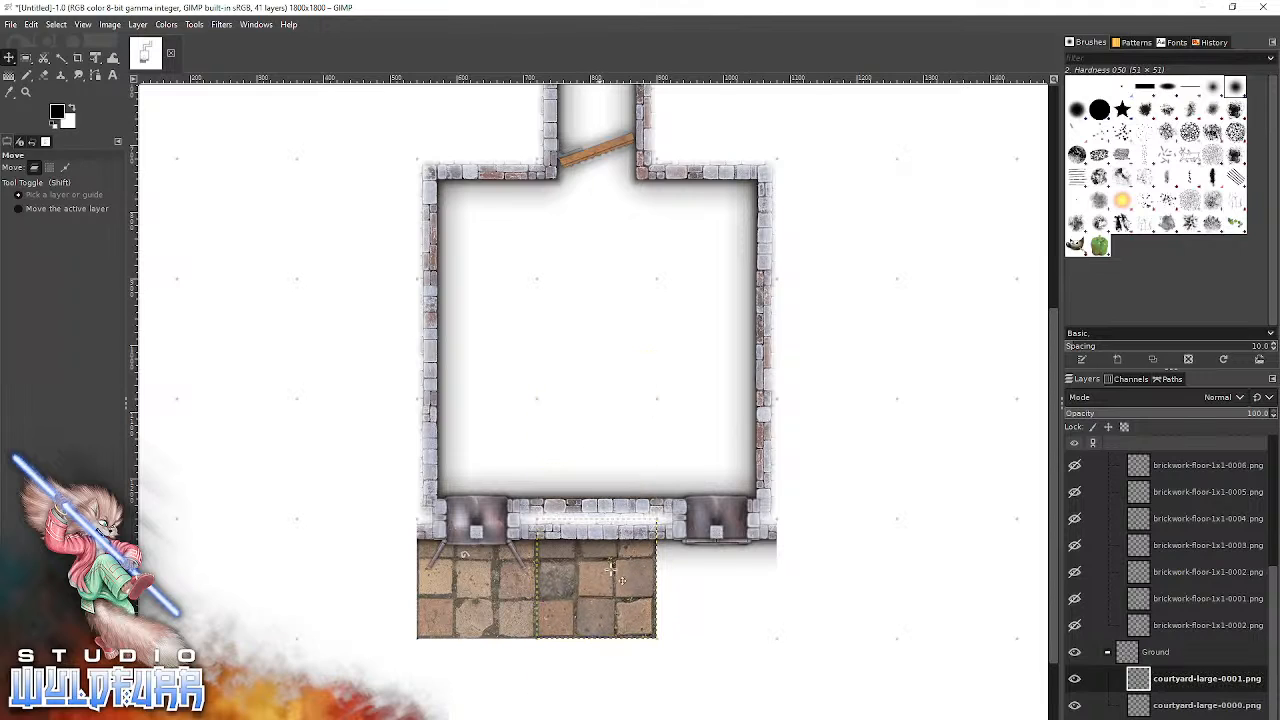
Add courtyard-large-0002.png from the Courtyard Floor folder and snap it to the grid square beneath the east window.
key(alt+Tab)
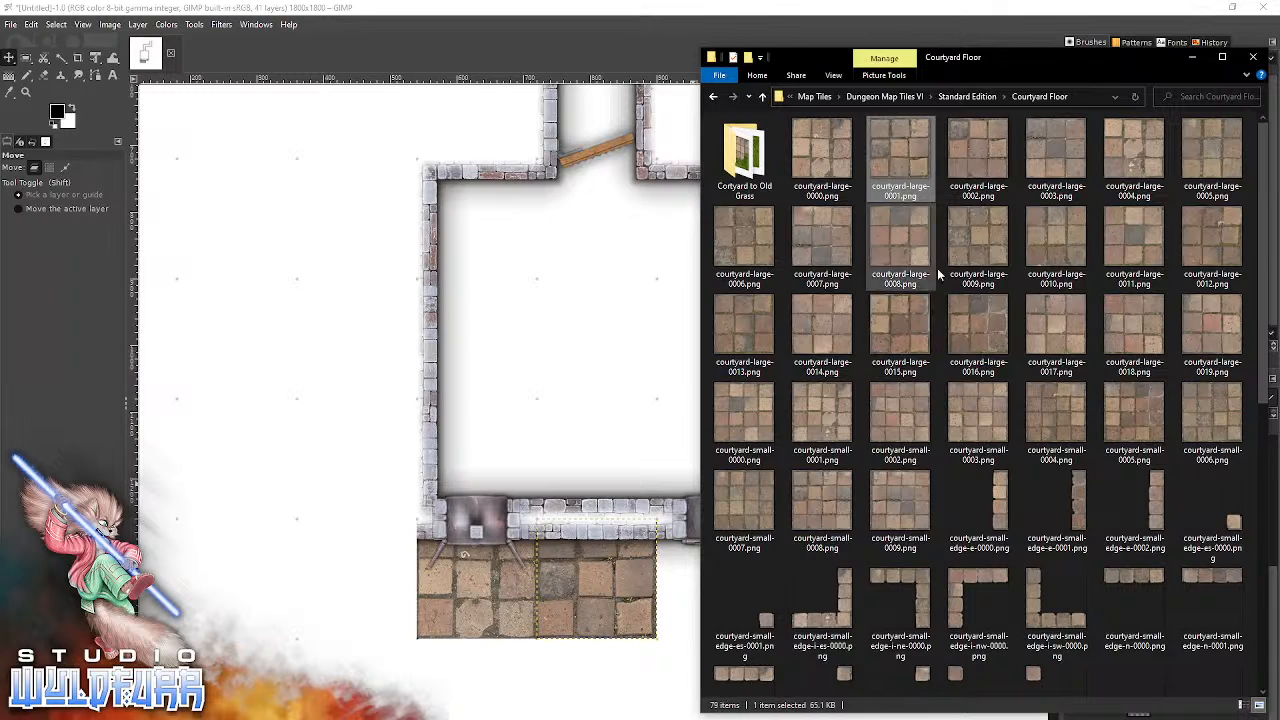
click(990, 165)
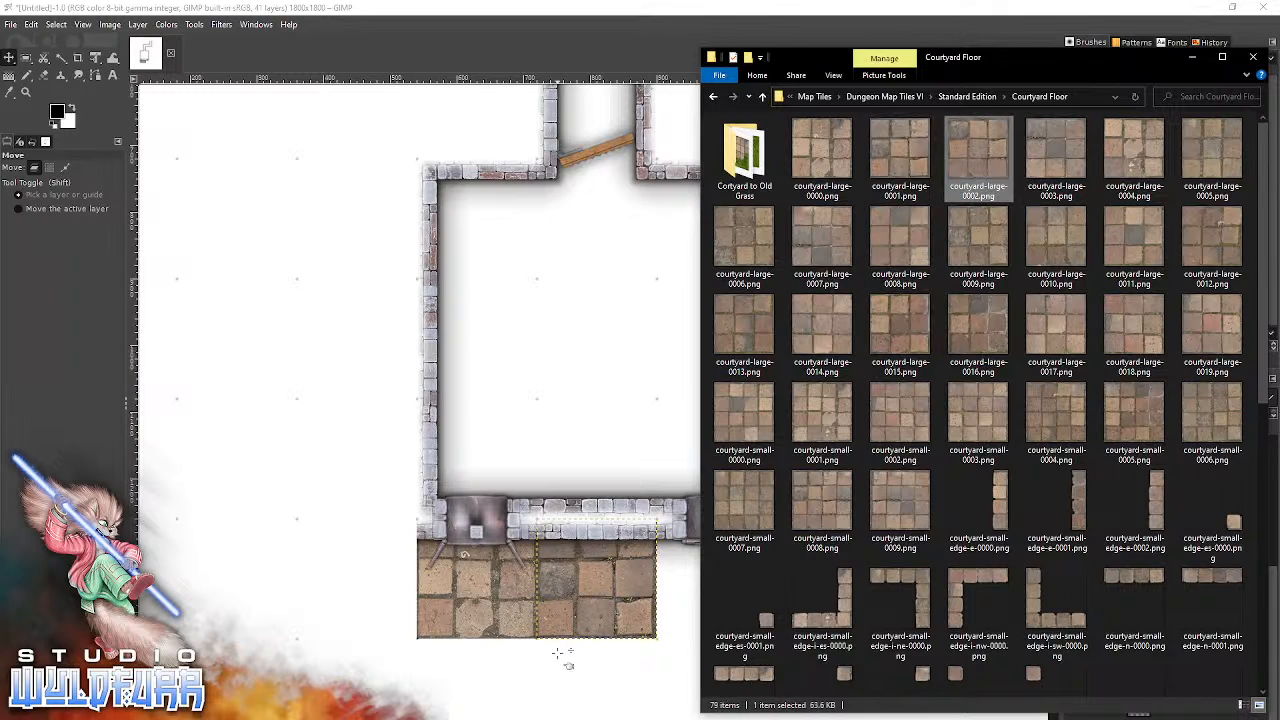
drag(557, 652, 574, 657)
drag(609, 419, 733, 583)
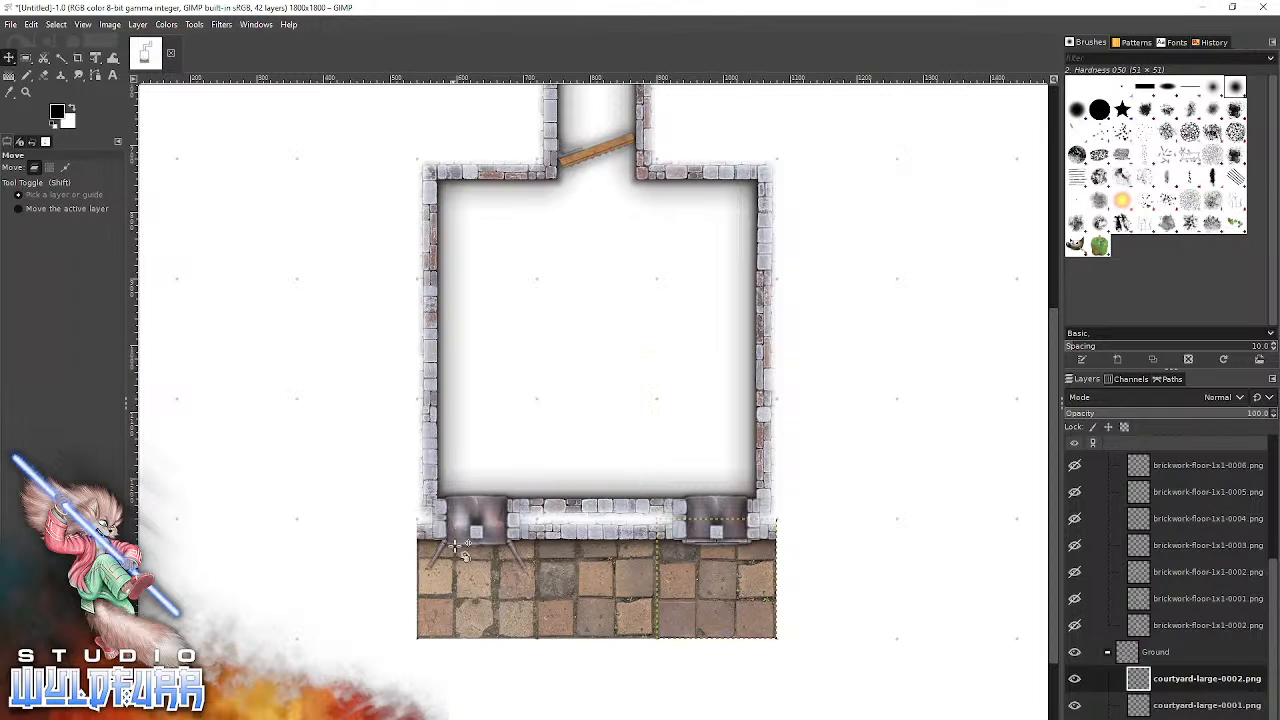
Show the Floor layer group again, collapse the Floor and Ground groups, and select the Background layer.
scroll(1164, 599, up, 4)
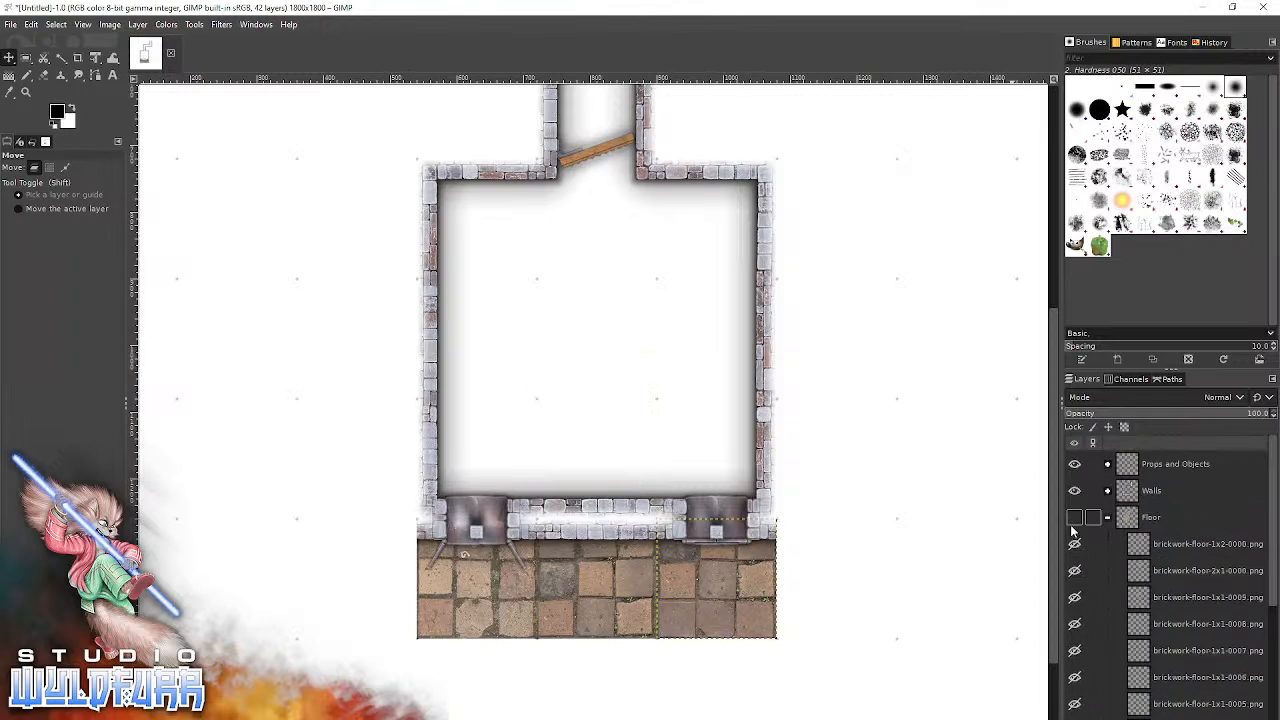
click(1074, 518)
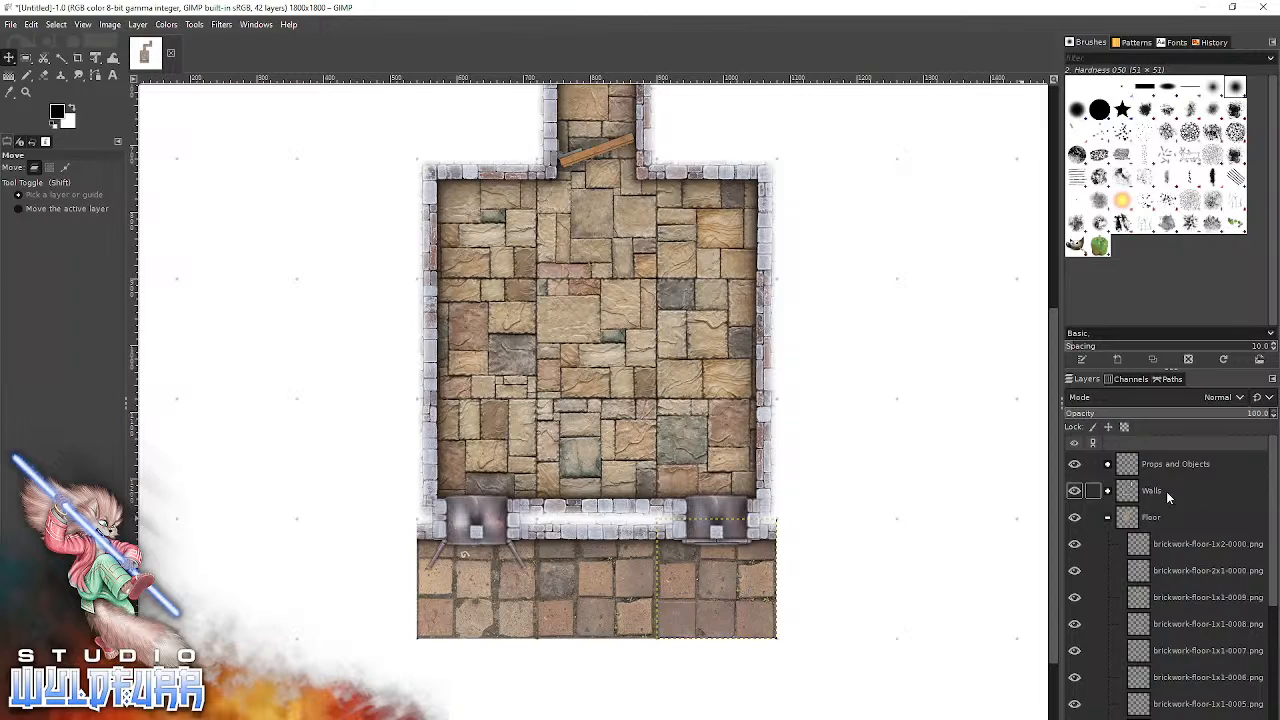
click(1106, 518)
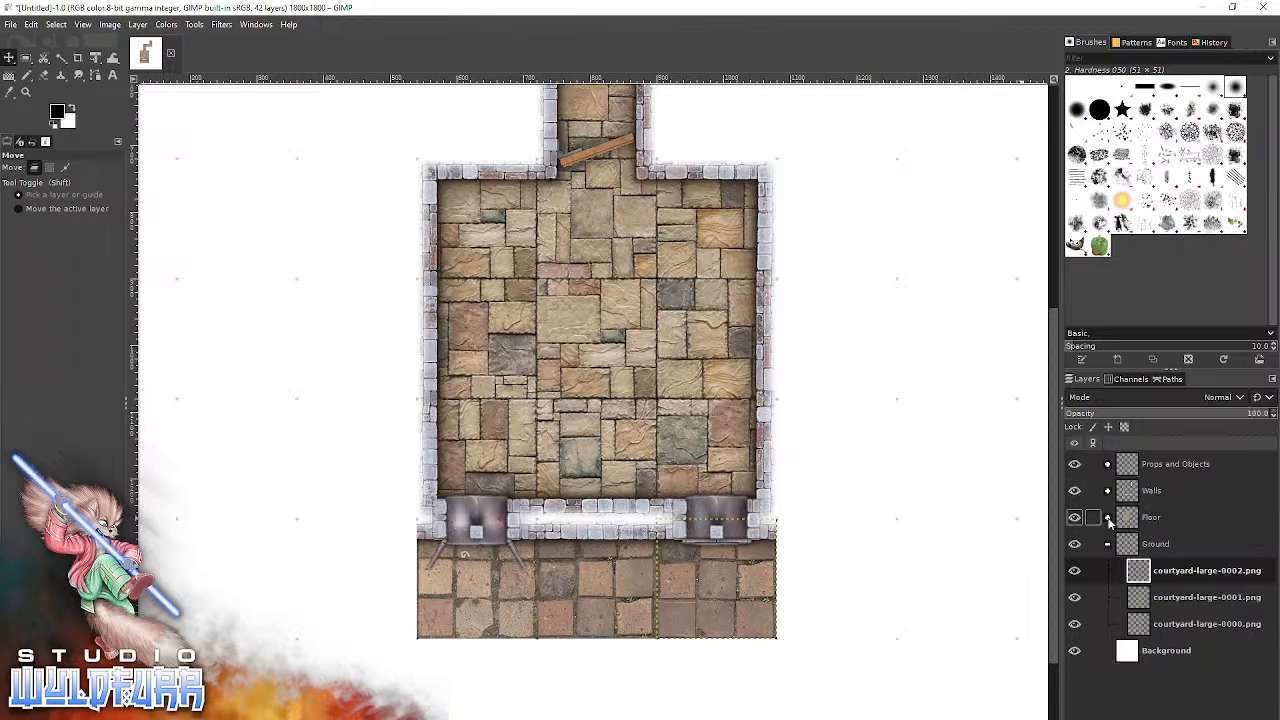
click(1107, 544)
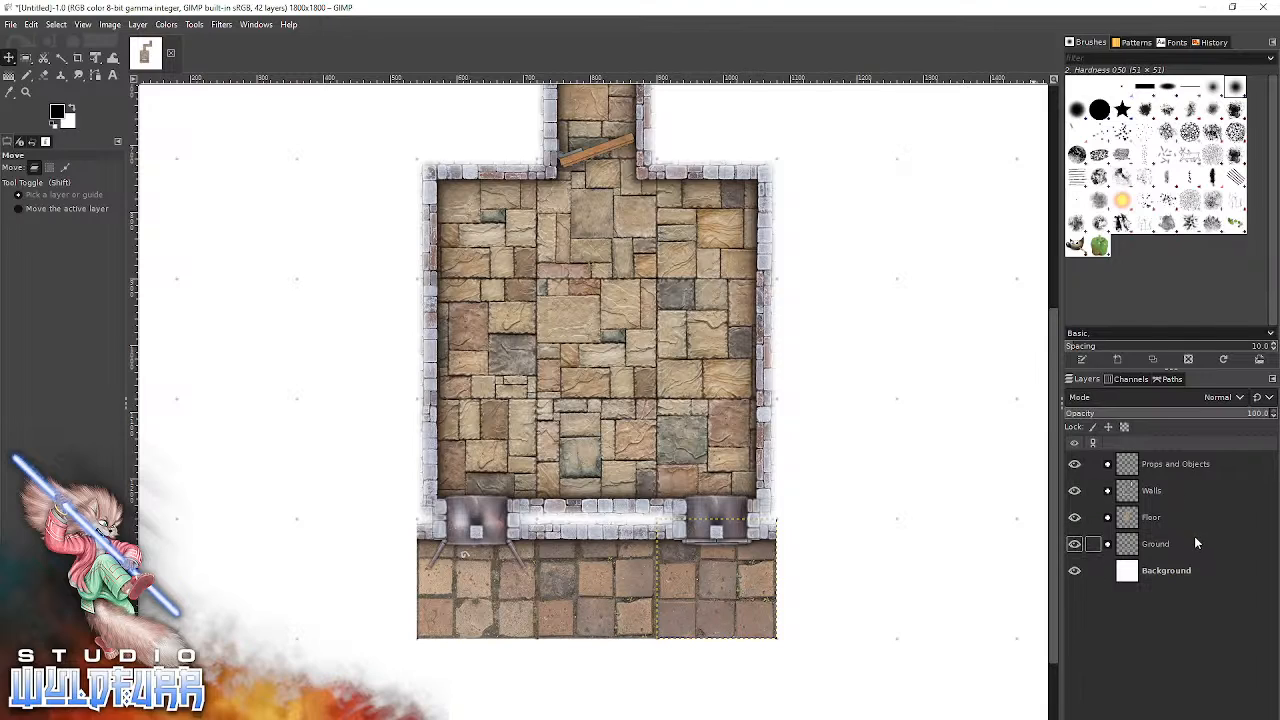
click(1185, 570)
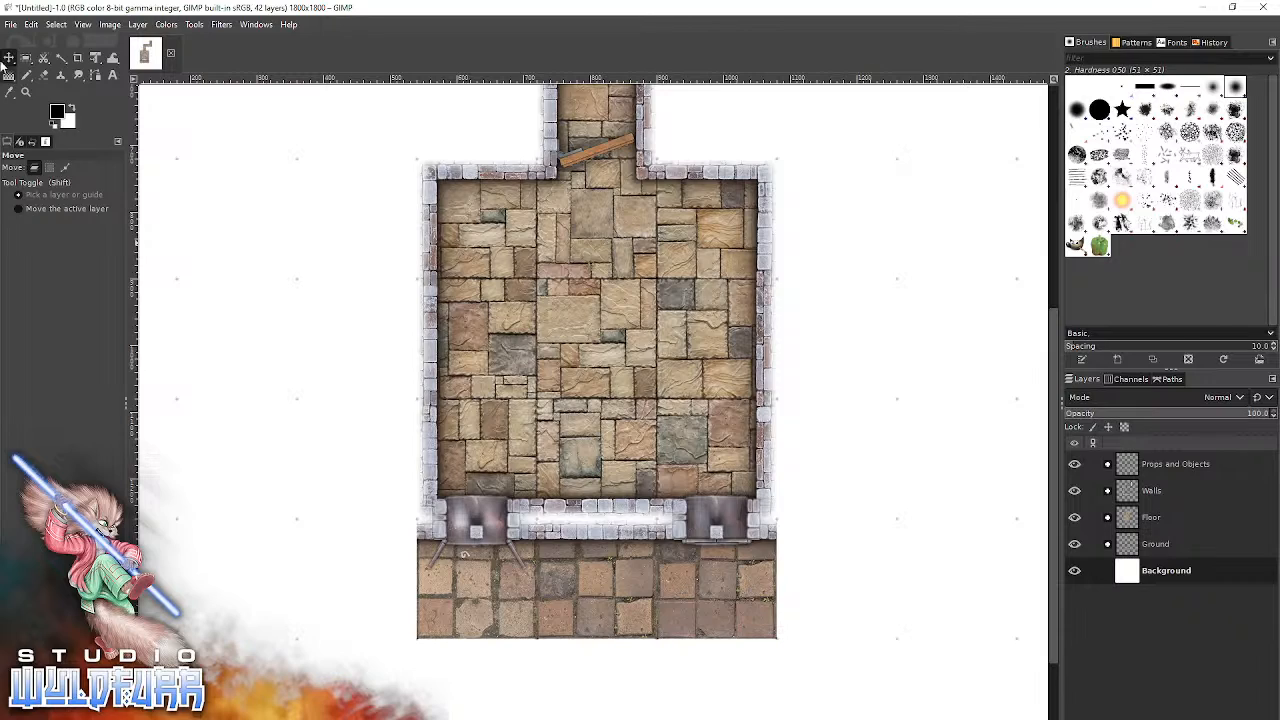
Add dungeon-wall-n-0003.png from the Brickwork Walls folder to the Walls group and snap it directly east of the courtyard tiles.
key(space)
key(Escape)
drag(923, 449, 690, 441)
scroll(690, 441, up, 2)
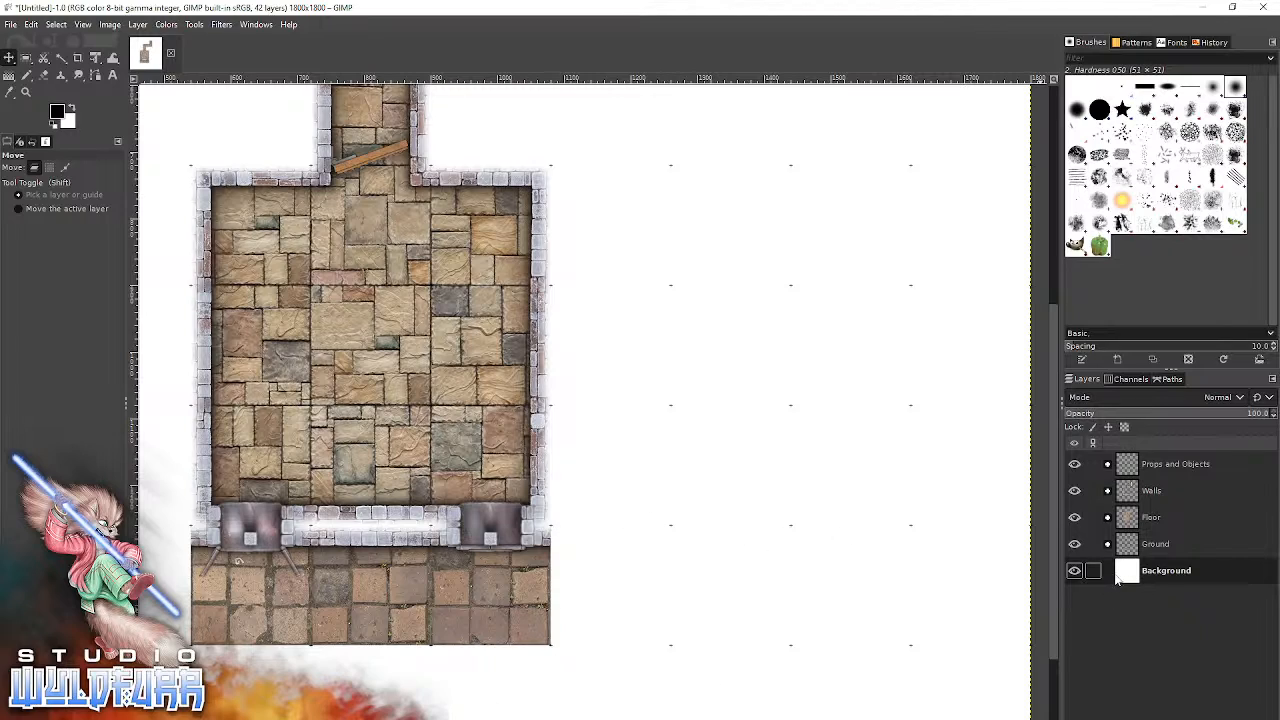
click(1109, 491)
click(1184, 517)
key(alt+Tab)
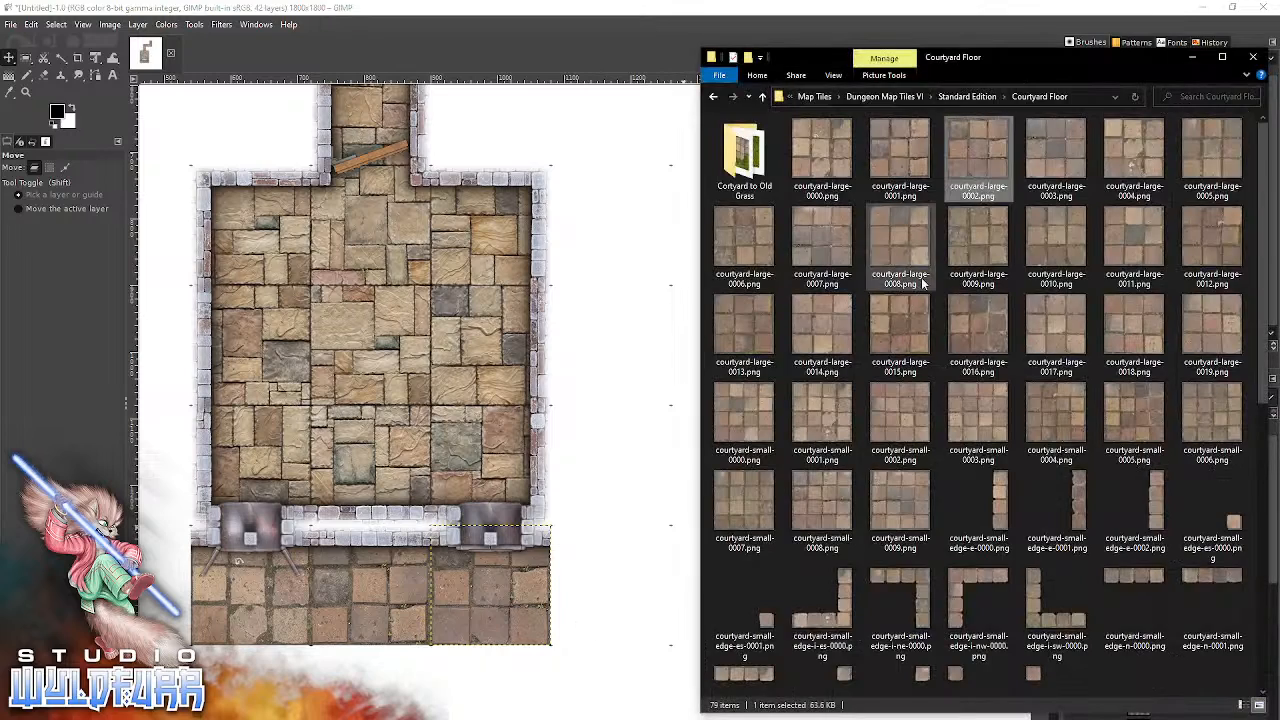
click(966, 96)
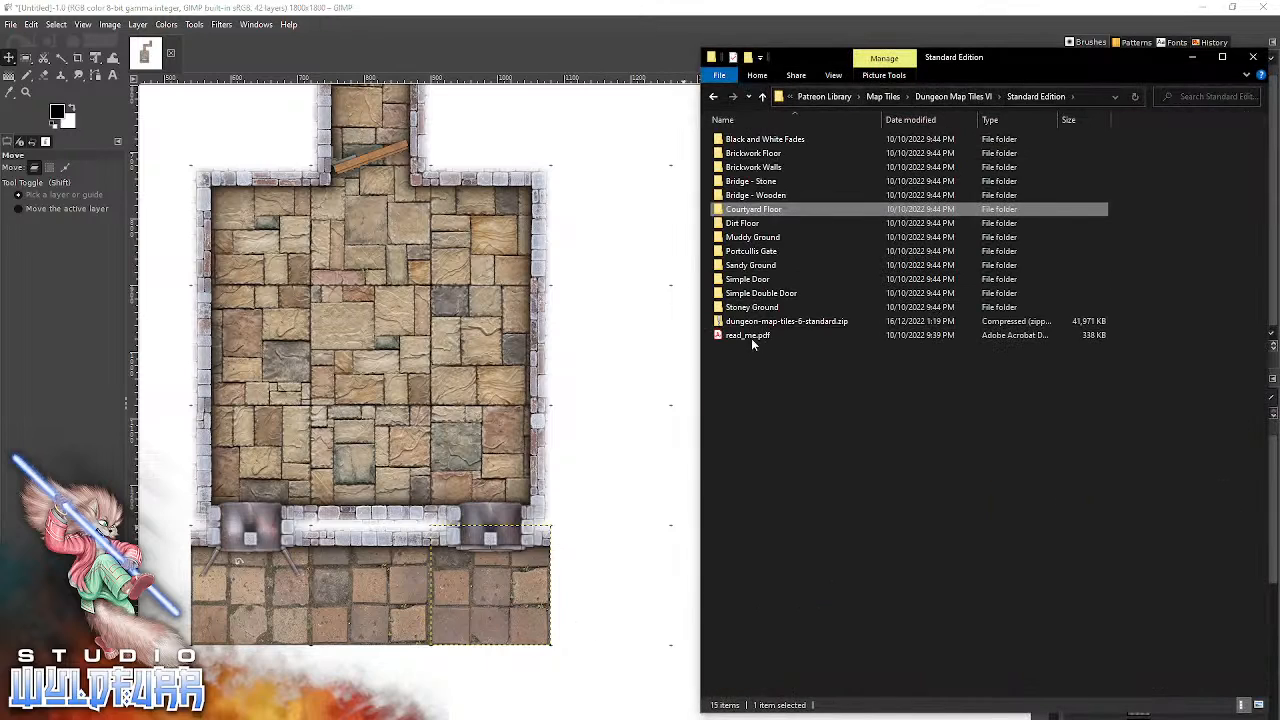
double_click(765, 167)
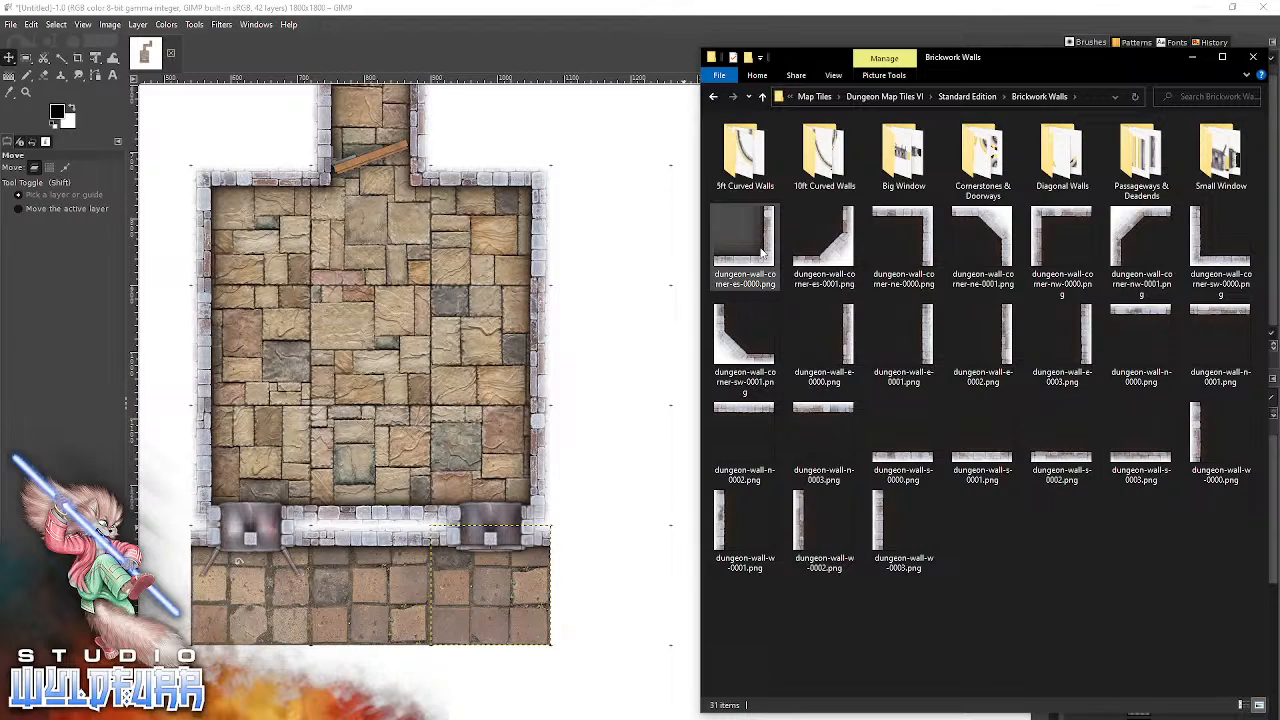
drag(820, 414, 578, 610)
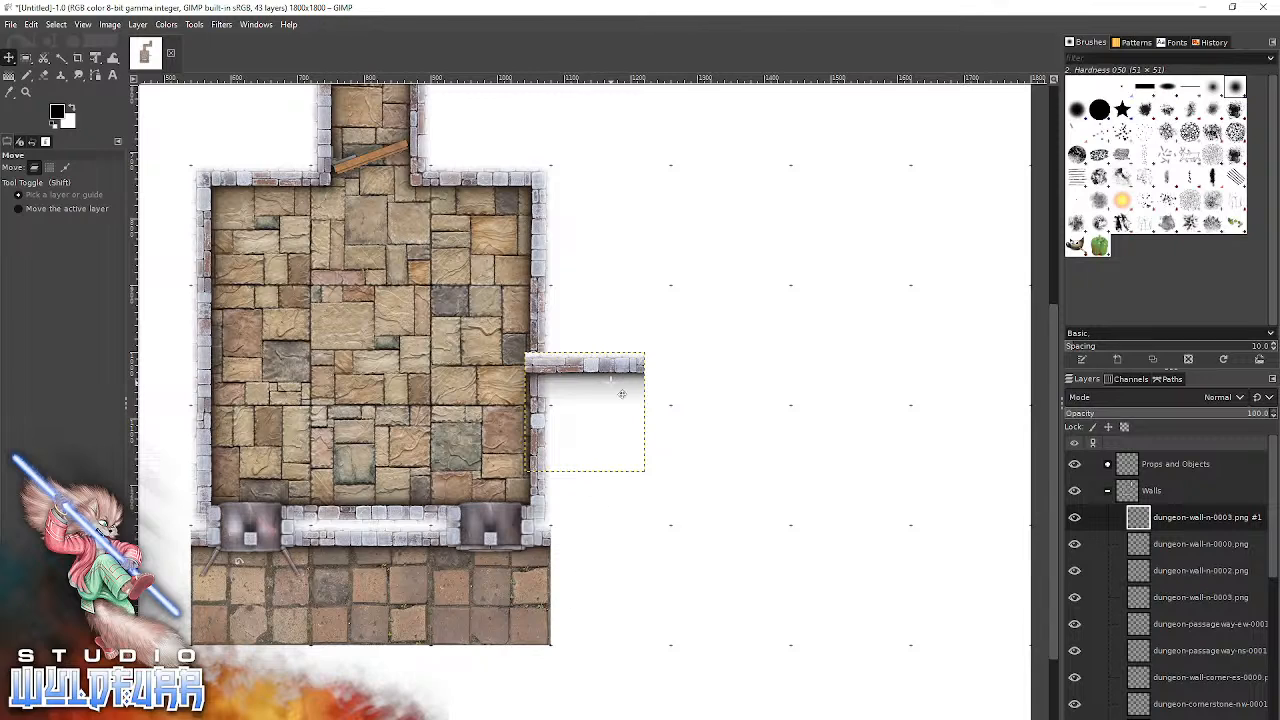
drag(613, 378, 638, 551)
Extend the outer wall two grid squares further east with dungeon-wall-n-0002.png and dungeon-wall-n-0001.png.
key(alt+Tab)
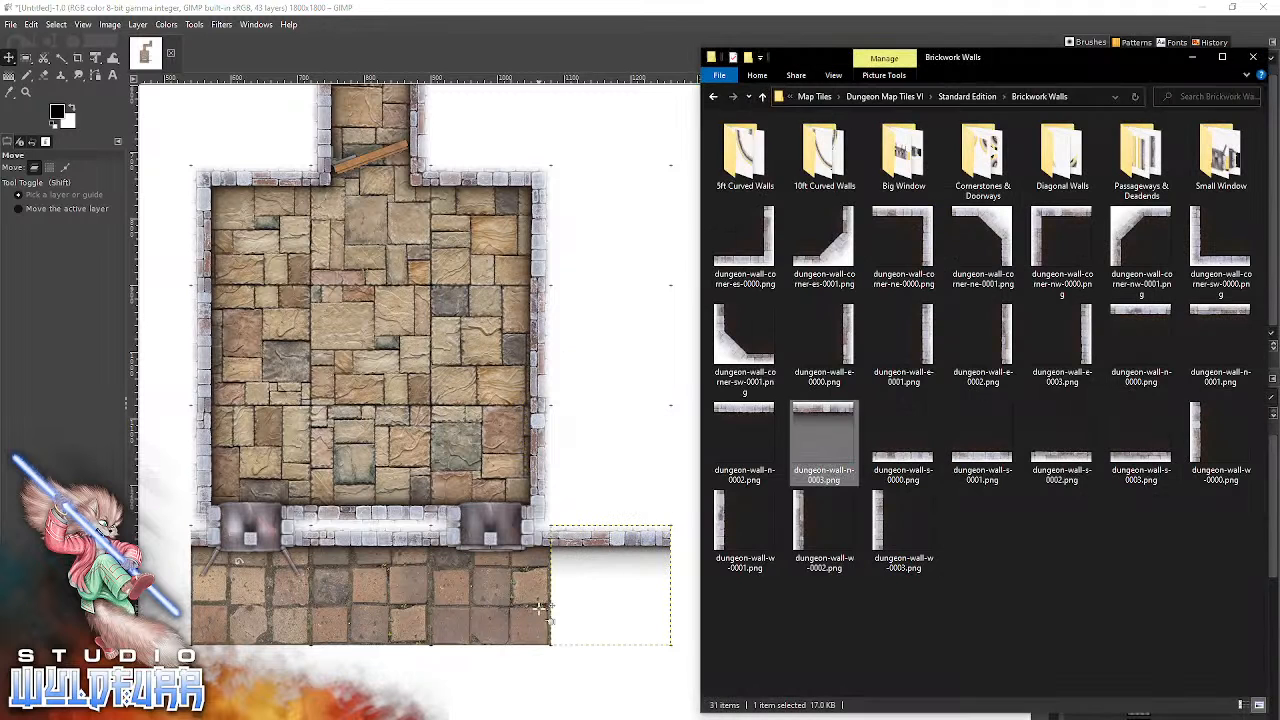
click(746, 422)
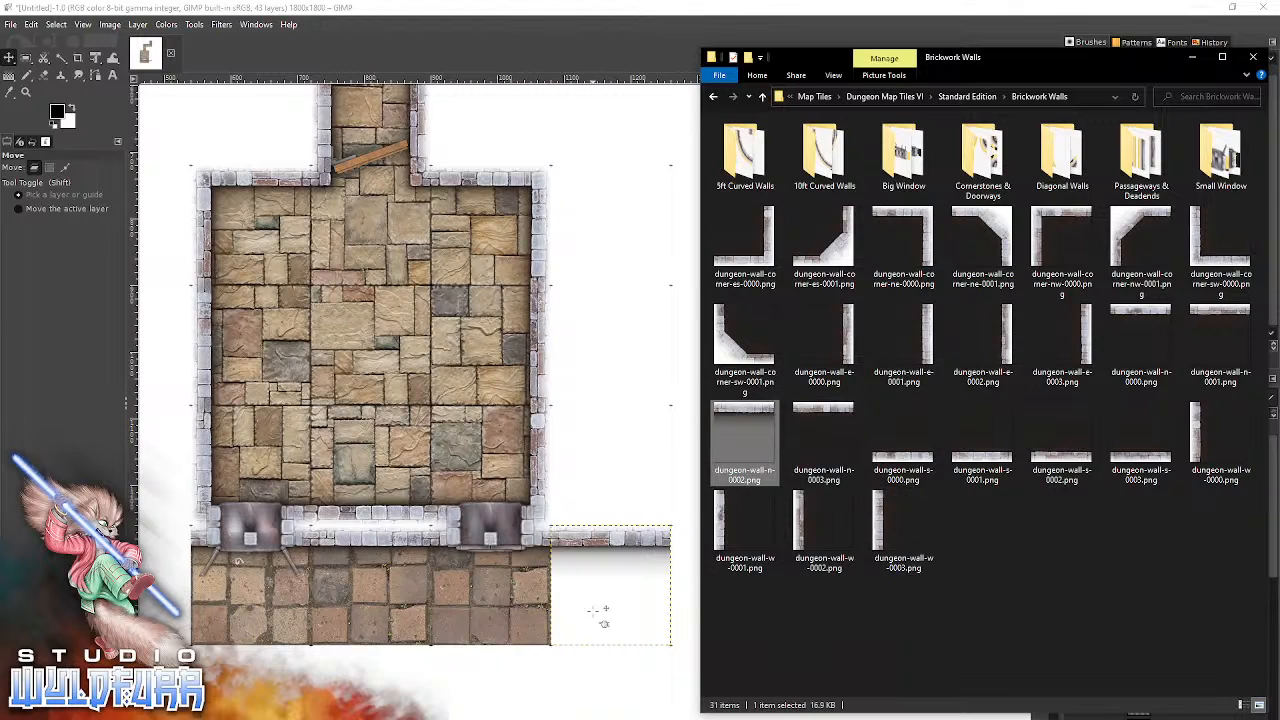
drag(604, 612, 588, 610)
drag(632, 384, 764, 554)
key(alt+Tab)
drag(1212, 320, 883, 541)
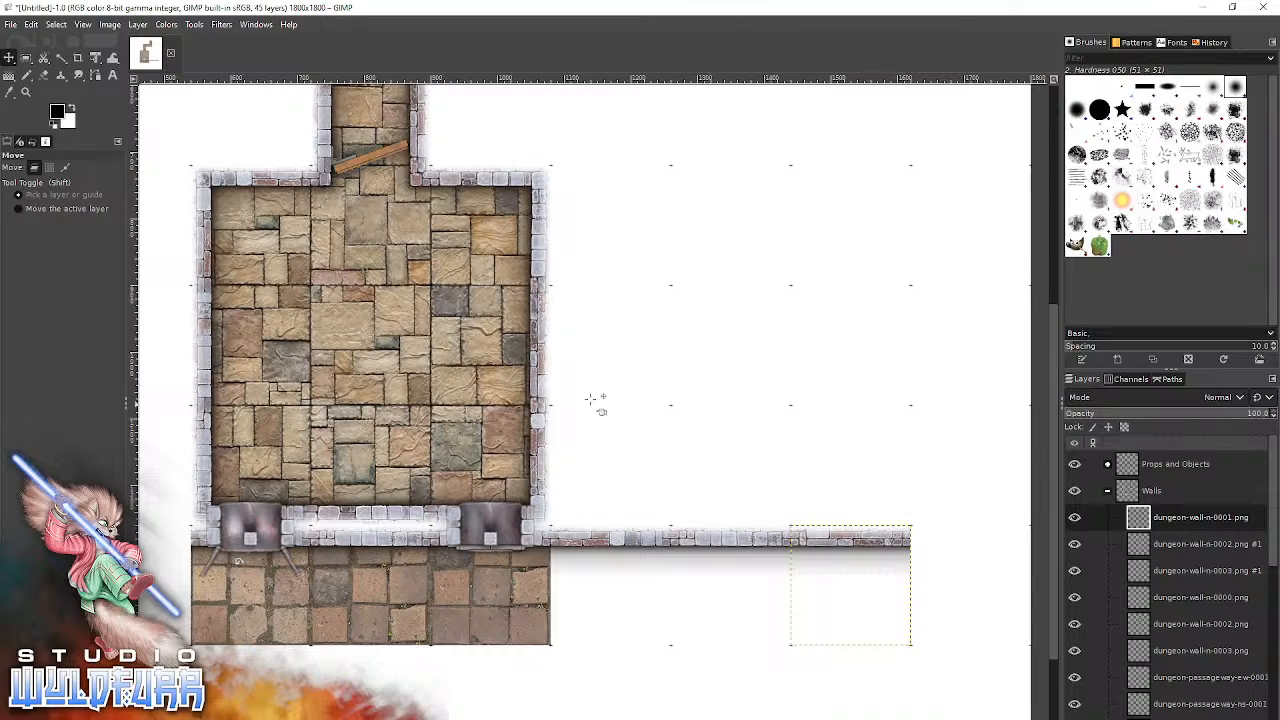
Delete the large room's east wall tile in the row above the southeast corner.
click(550, 343)
drag(551, 357, 767, 323)
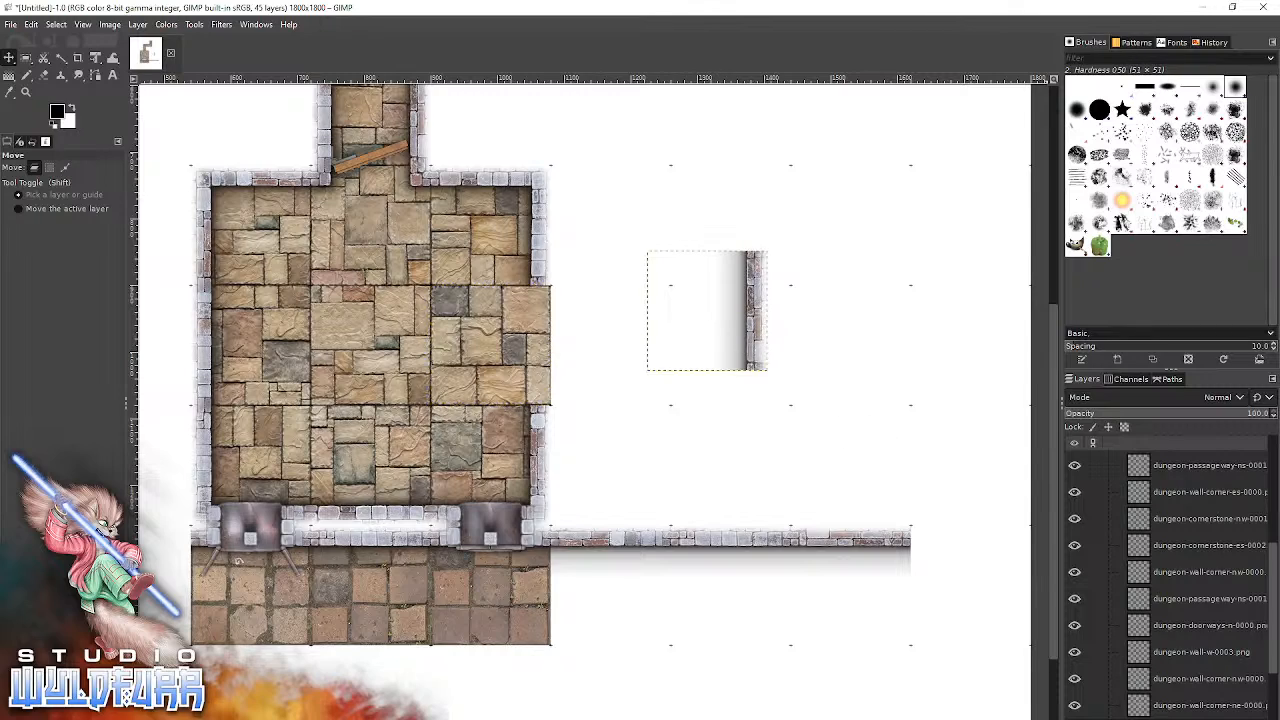
key(Delete)
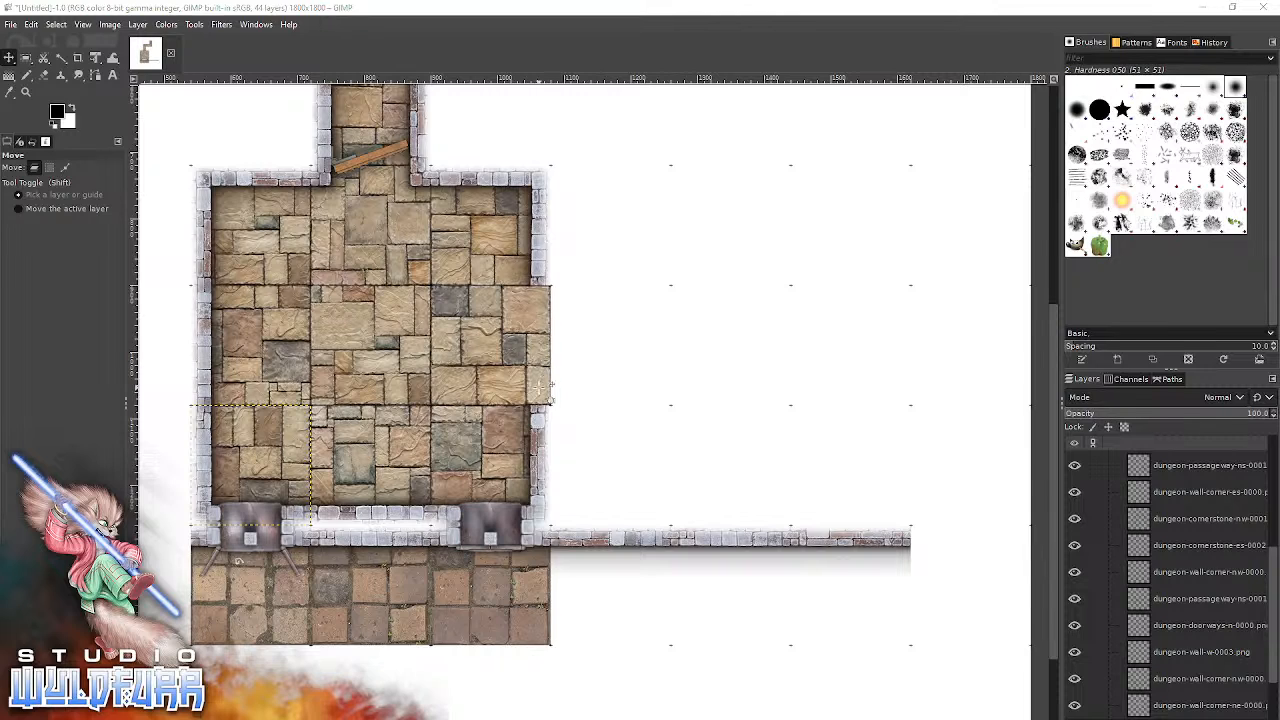
Add dungeon-doorways-e-0002.png from the Cornerstones & Doorways folder and snap it into the gap in the room's east wall.
key(alt+Tab)
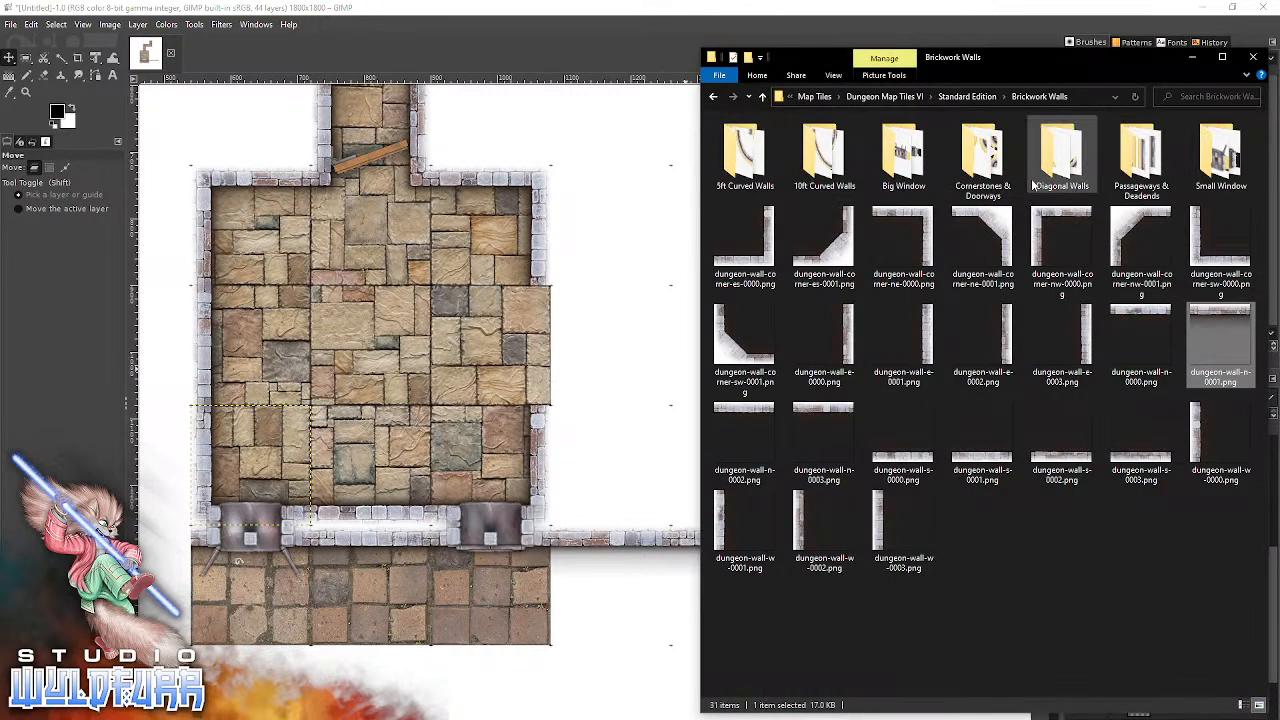
double_click(1001, 178)
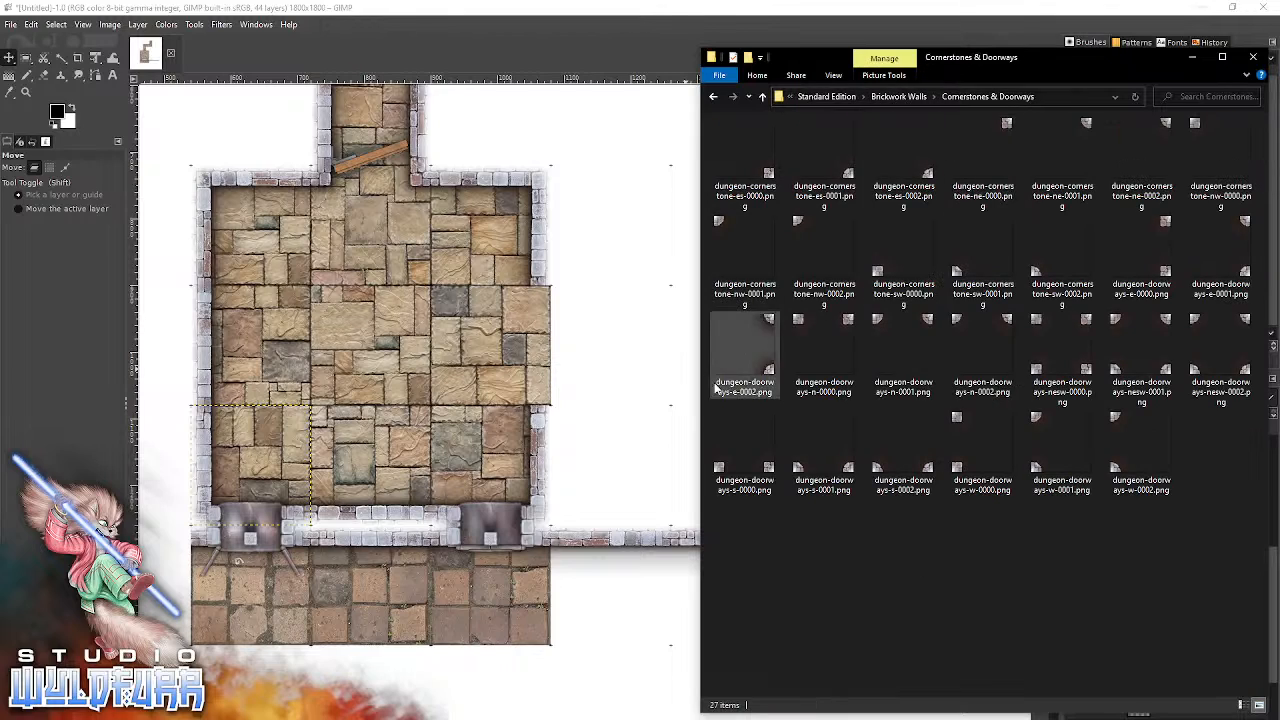
drag(763, 352, 444, 380)
drag(643, 392, 540, 300)
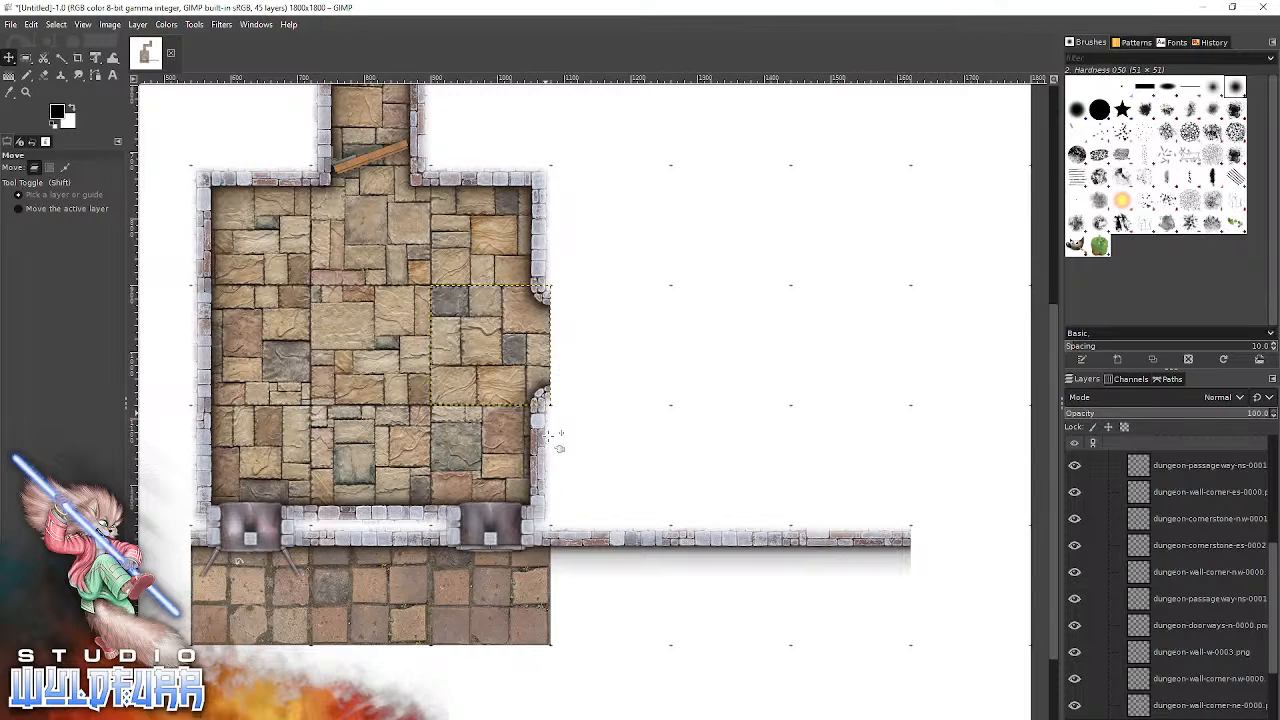
Add dungeon-wall-corner-ne-0001.png two grid squares east of the doorway tile and dungeon-wall-corner-es-0001.png directly beneath it, both from the Brickwork Walls folder.
key(alt+Tab)
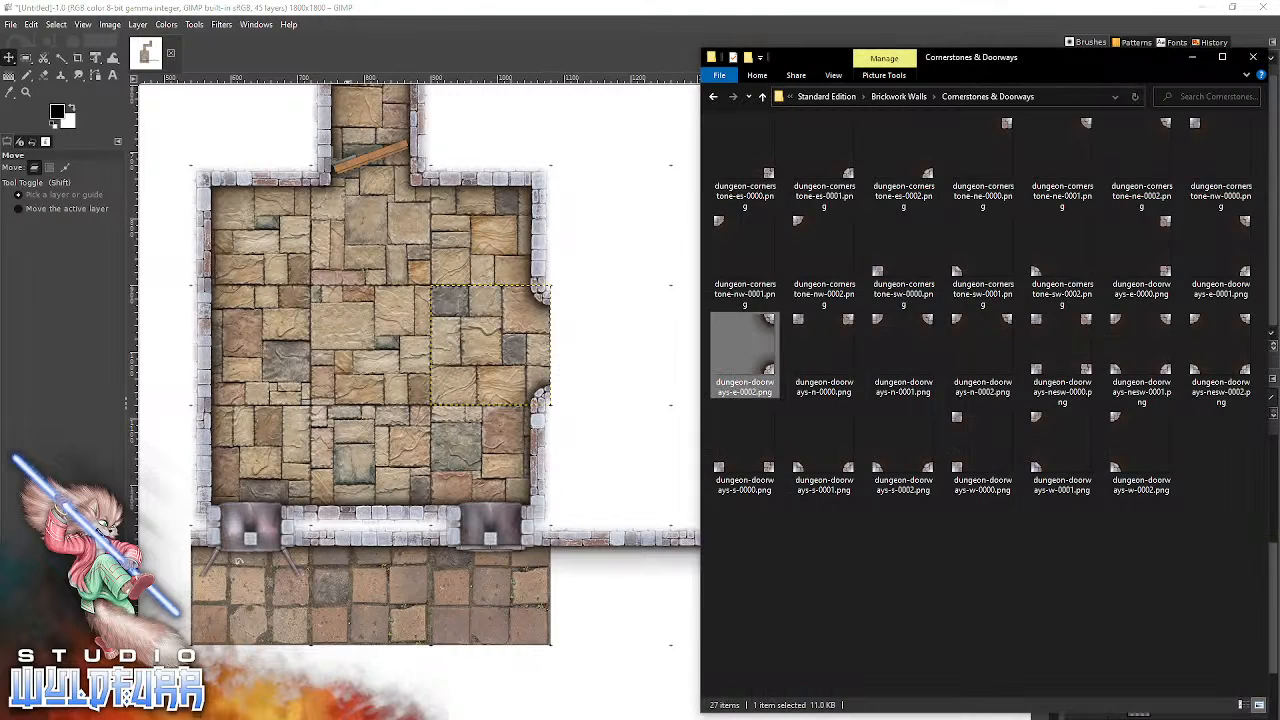
click(916, 96)
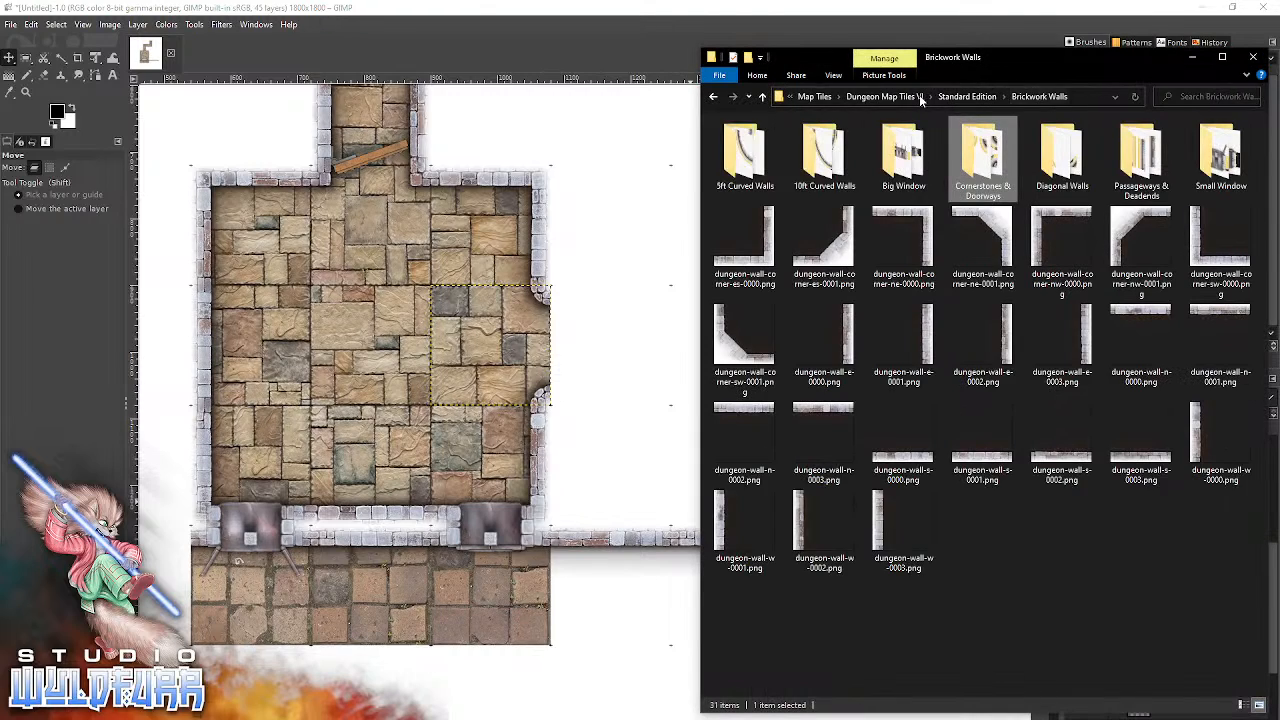
double_click(739, 156)
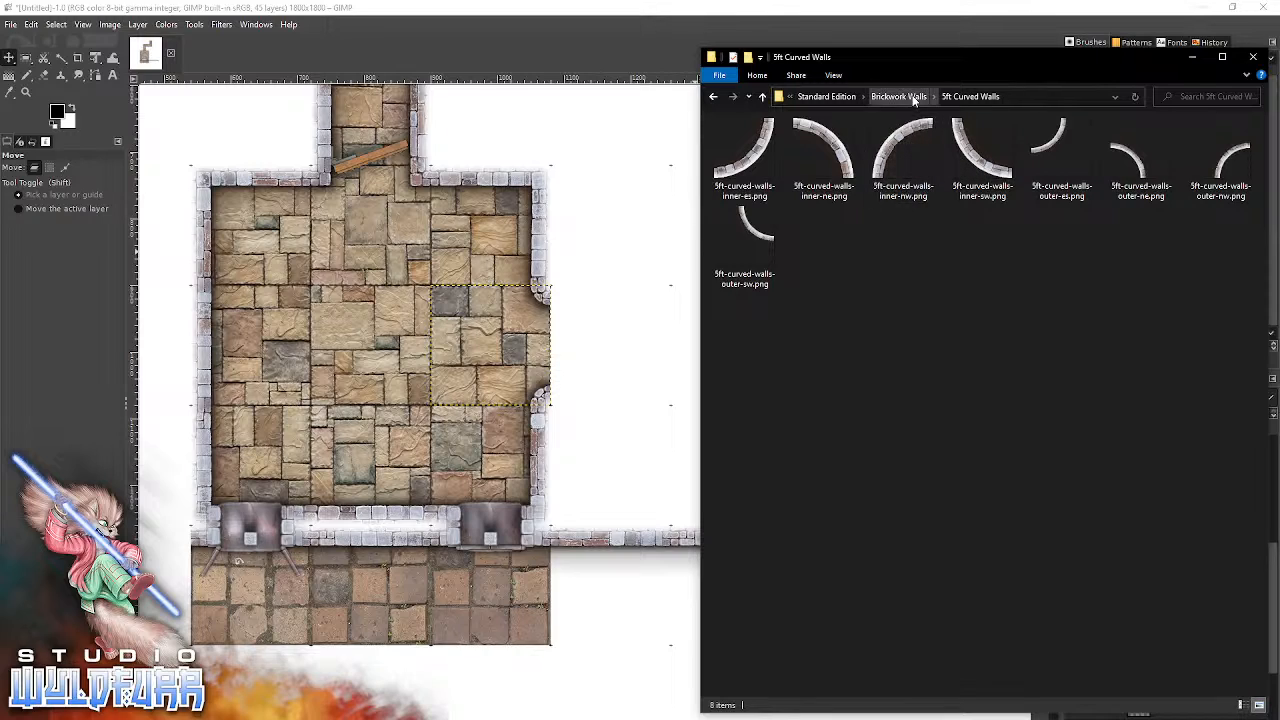
click(899, 96)
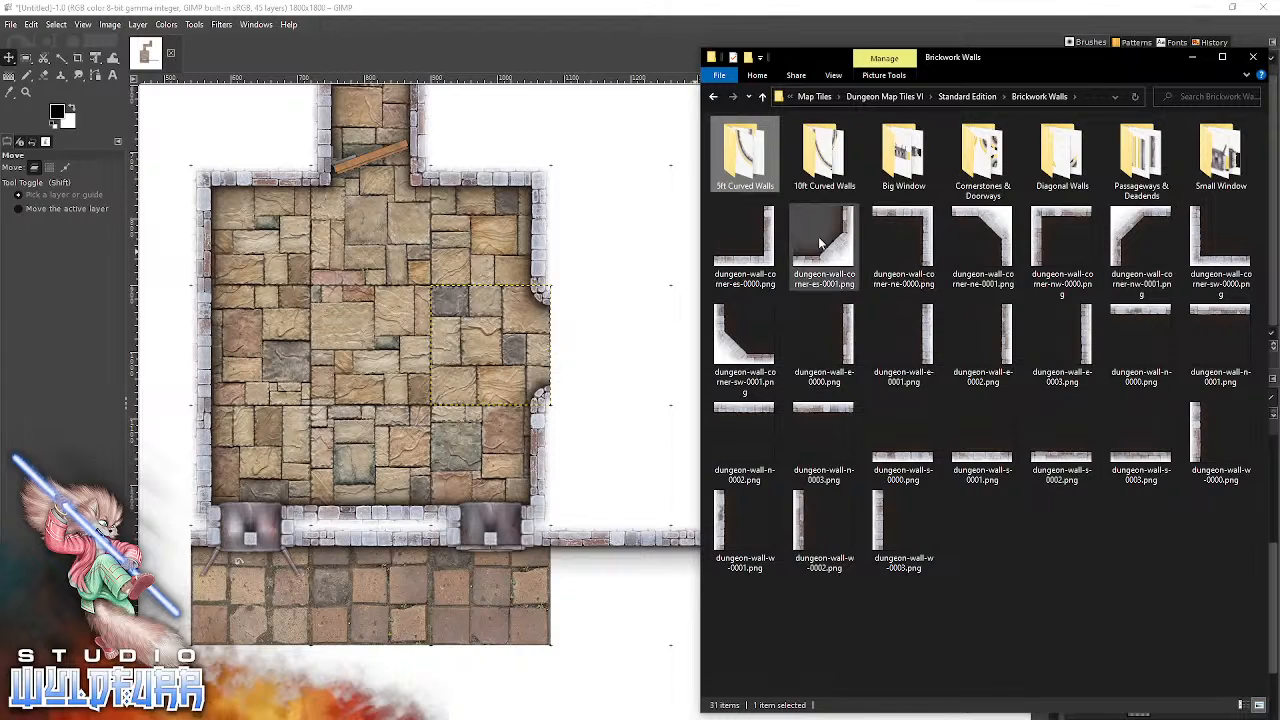
drag(995, 236, 620, 455)
drag(636, 404, 777, 335)
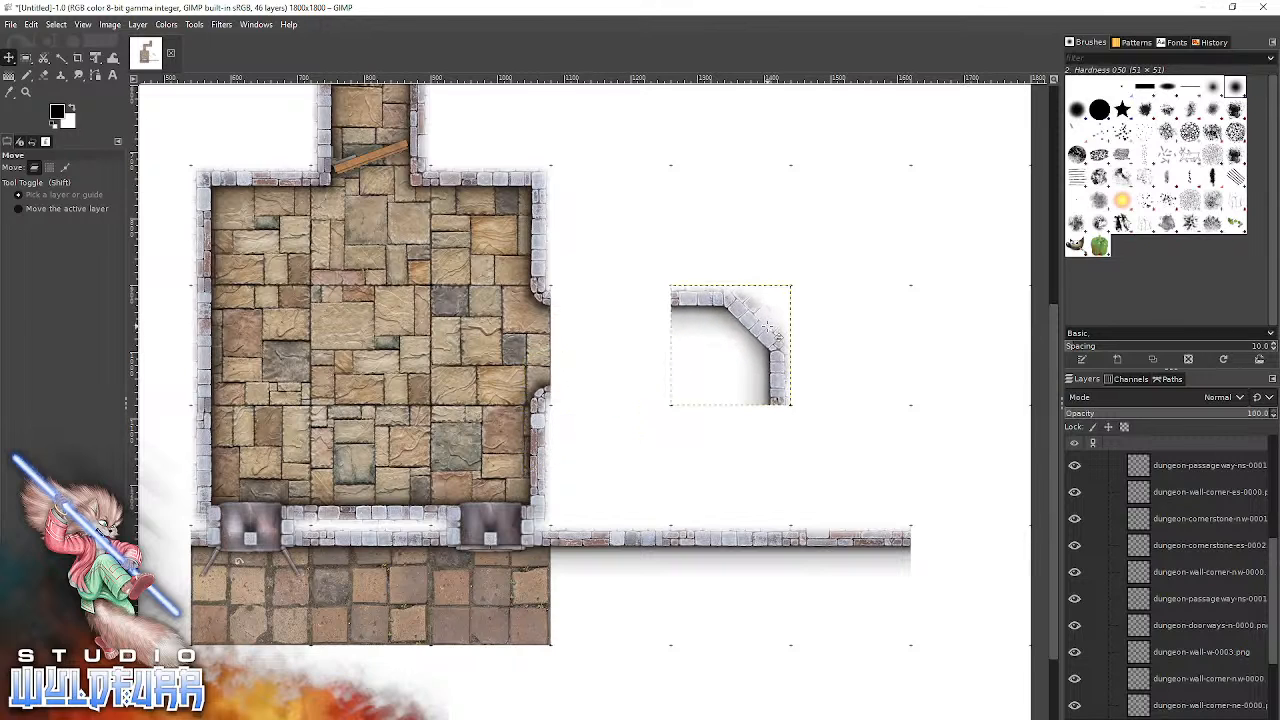
key(alt+Tab)
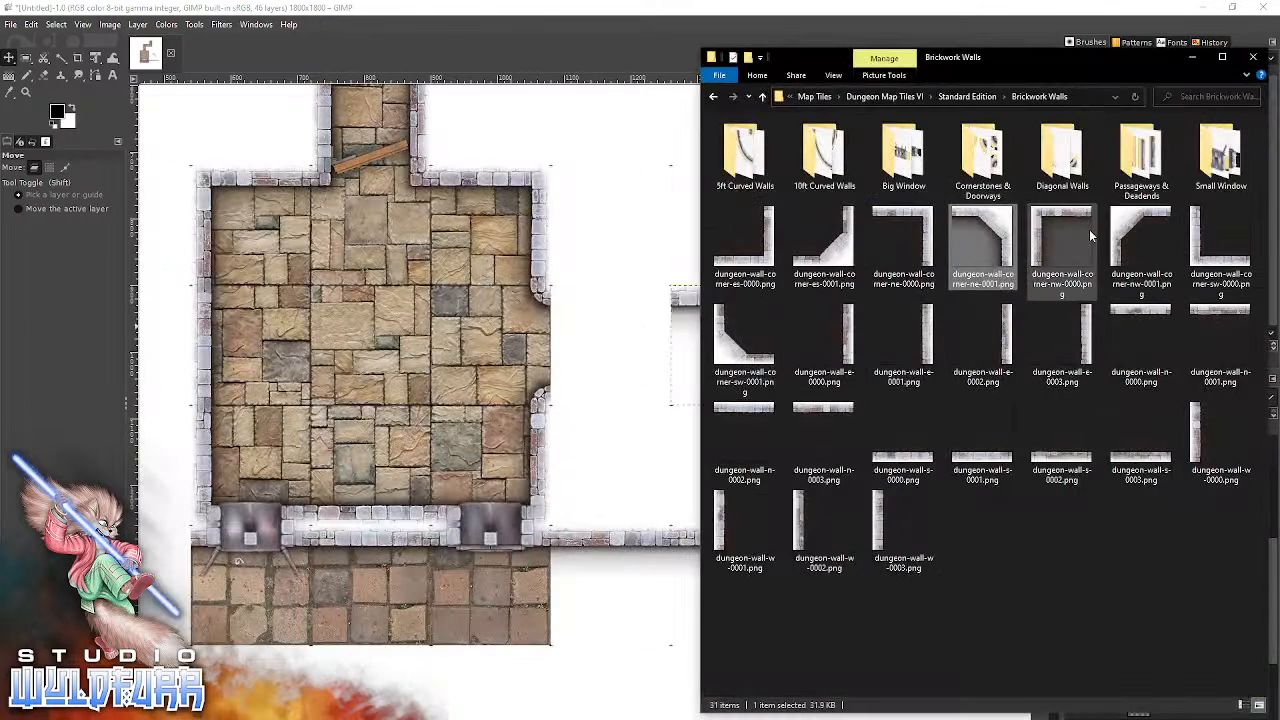
drag(722, 348, 768, 498)
Add a dead-end tile open to the east from the Passageways & Deadends folder and snap it west of the new southeast corner.
key(alt+Tab)
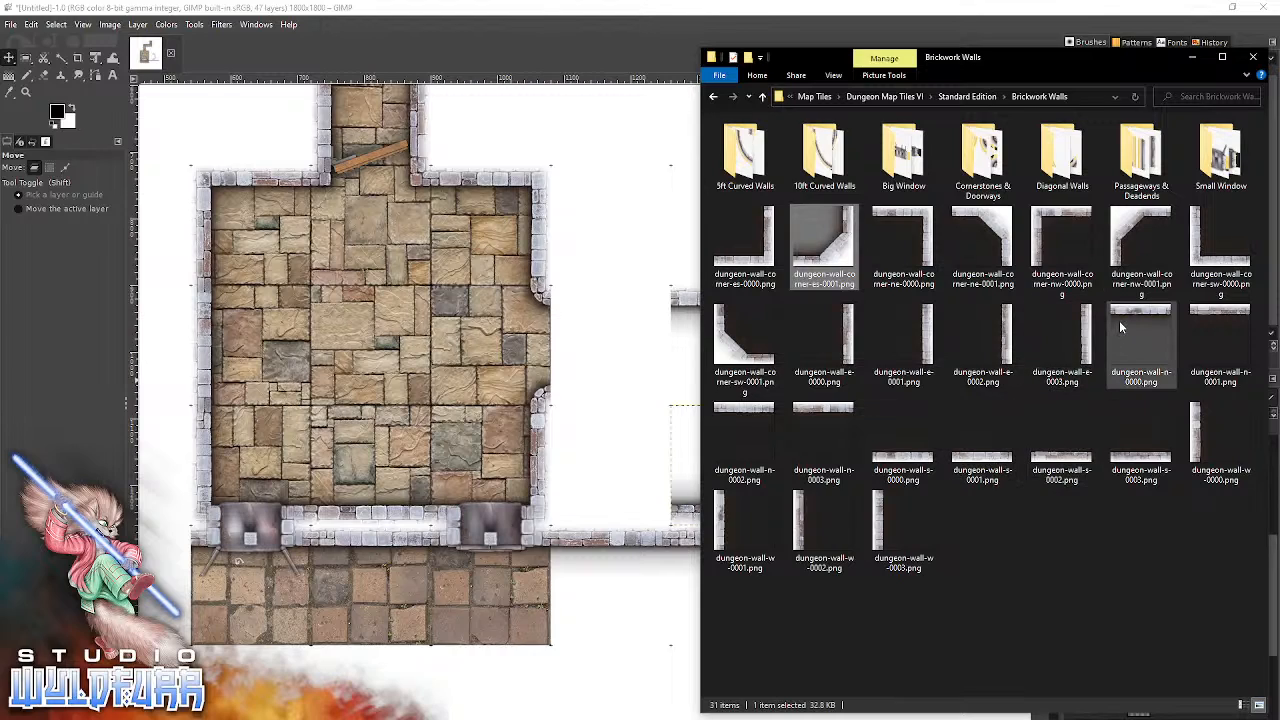
double_click(1130, 158)
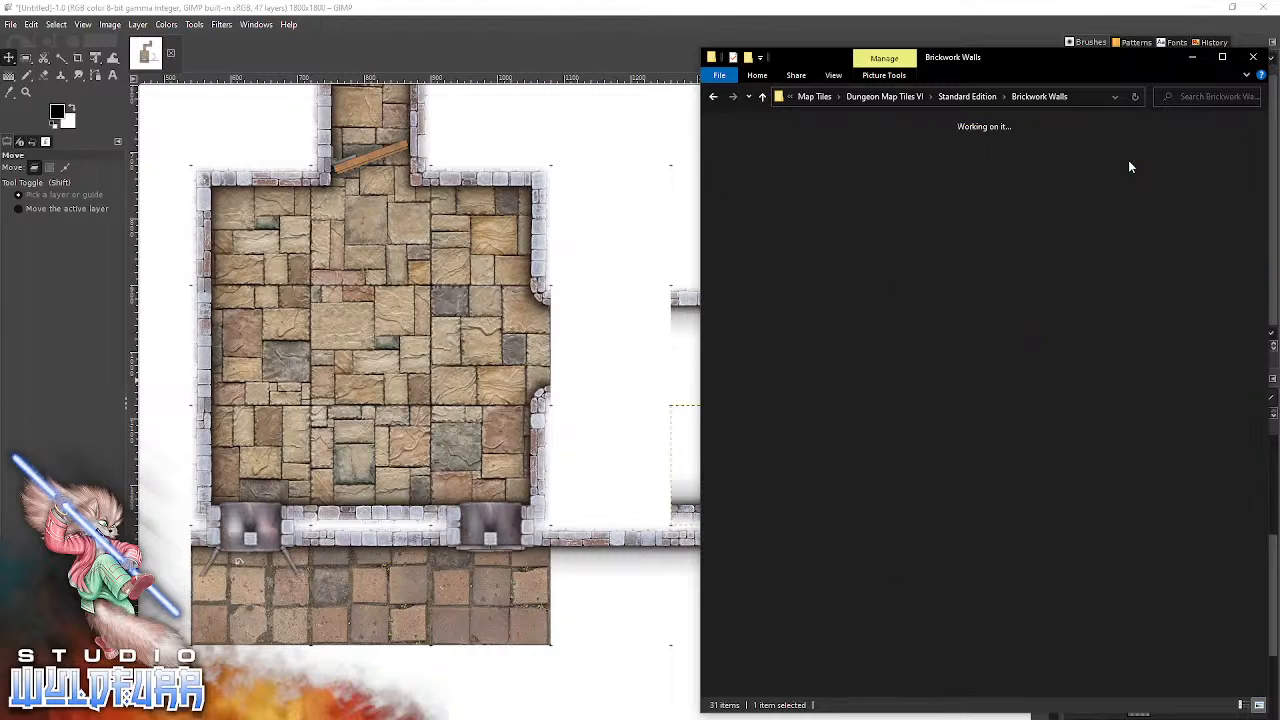
drag(979, 145, 629, 421)
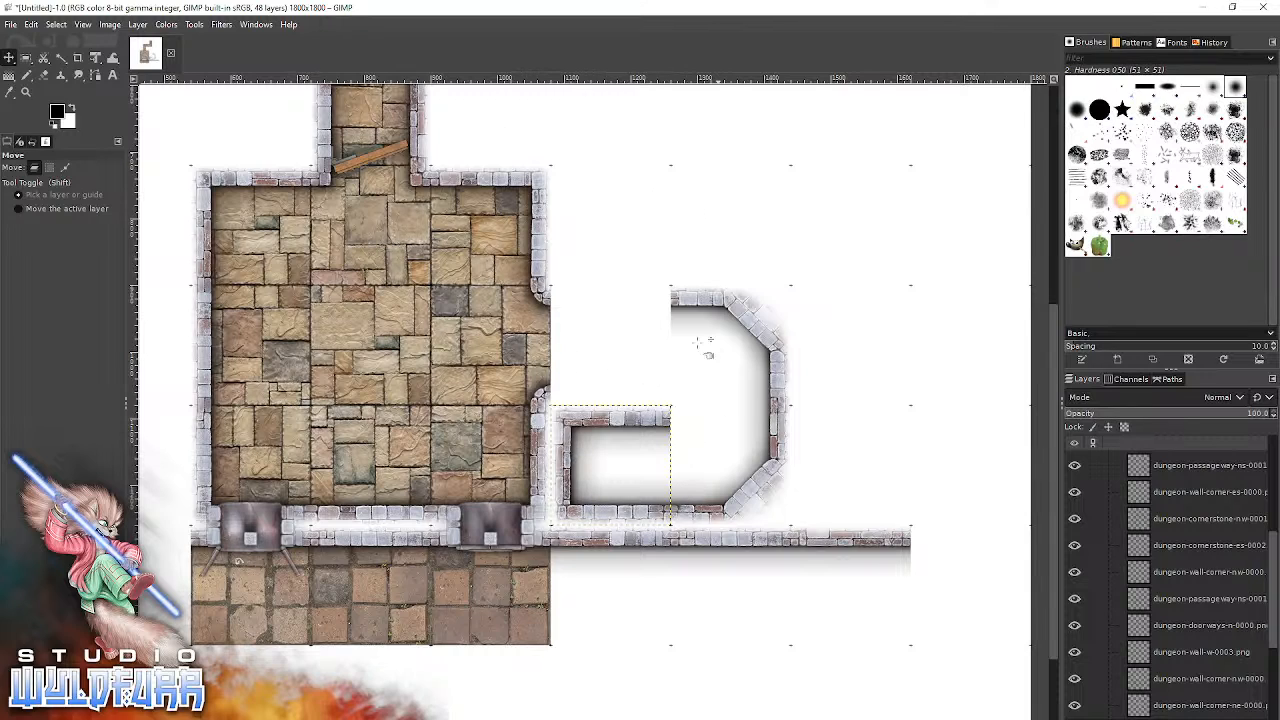
Add dungeon-passageway-ew-0001.png from the Passageways & Deadends folder and snap it between the east doorway and the new northeast corner.
key(alt)
key(alt+Tab)
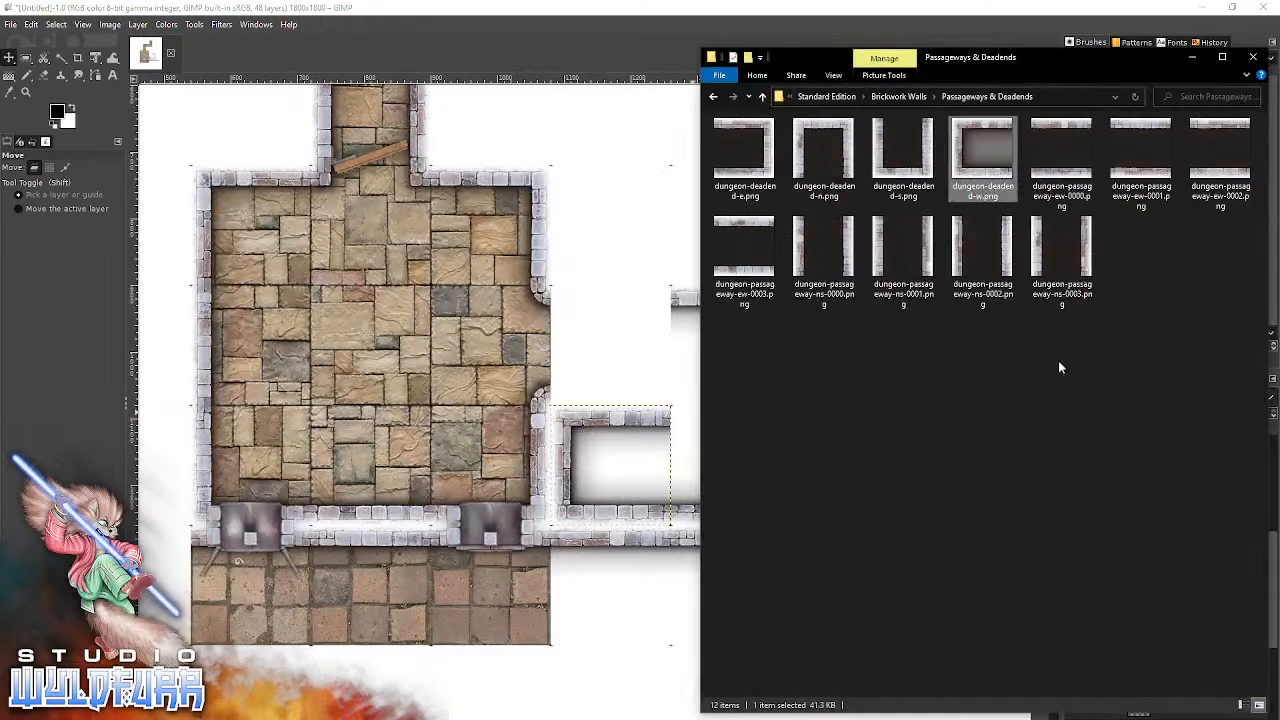
drag(1144, 176, 633, 308)
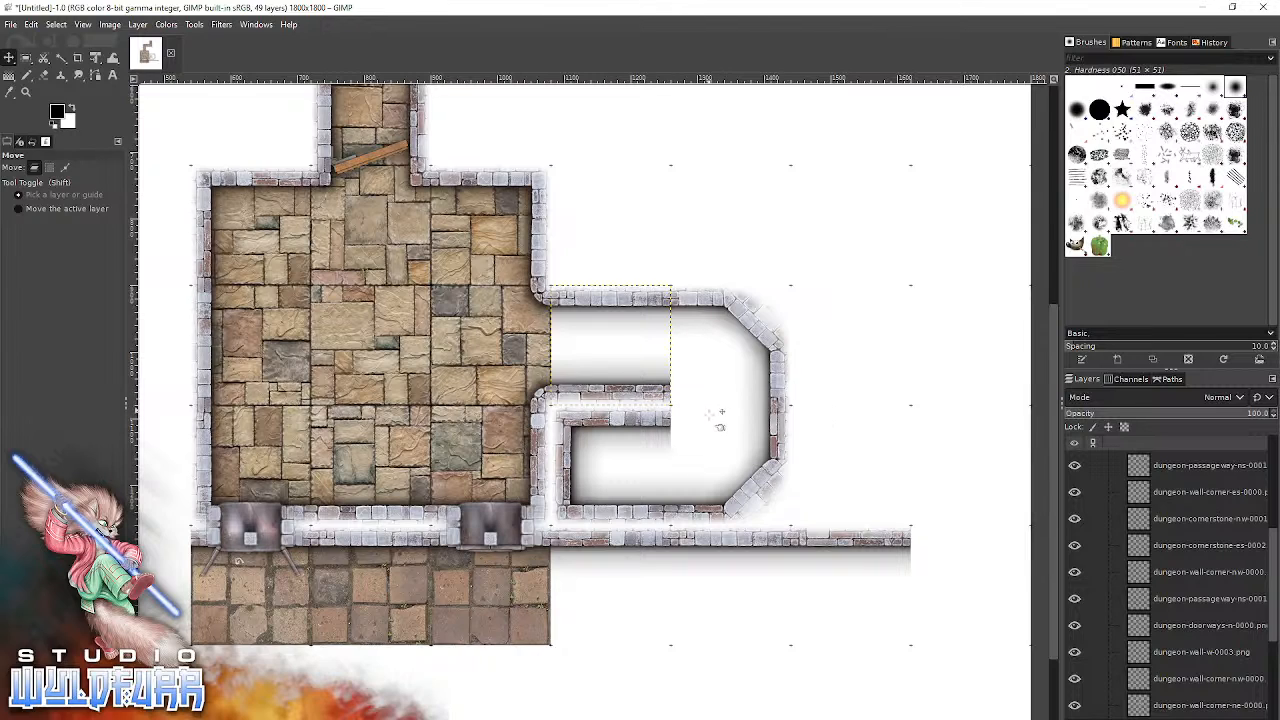
Add dungeon-cornerstone-nw-0002.png from the Cornerstones & Doorways folder and snap it into the corridor's southeast corner square.
key(alt+Tab)
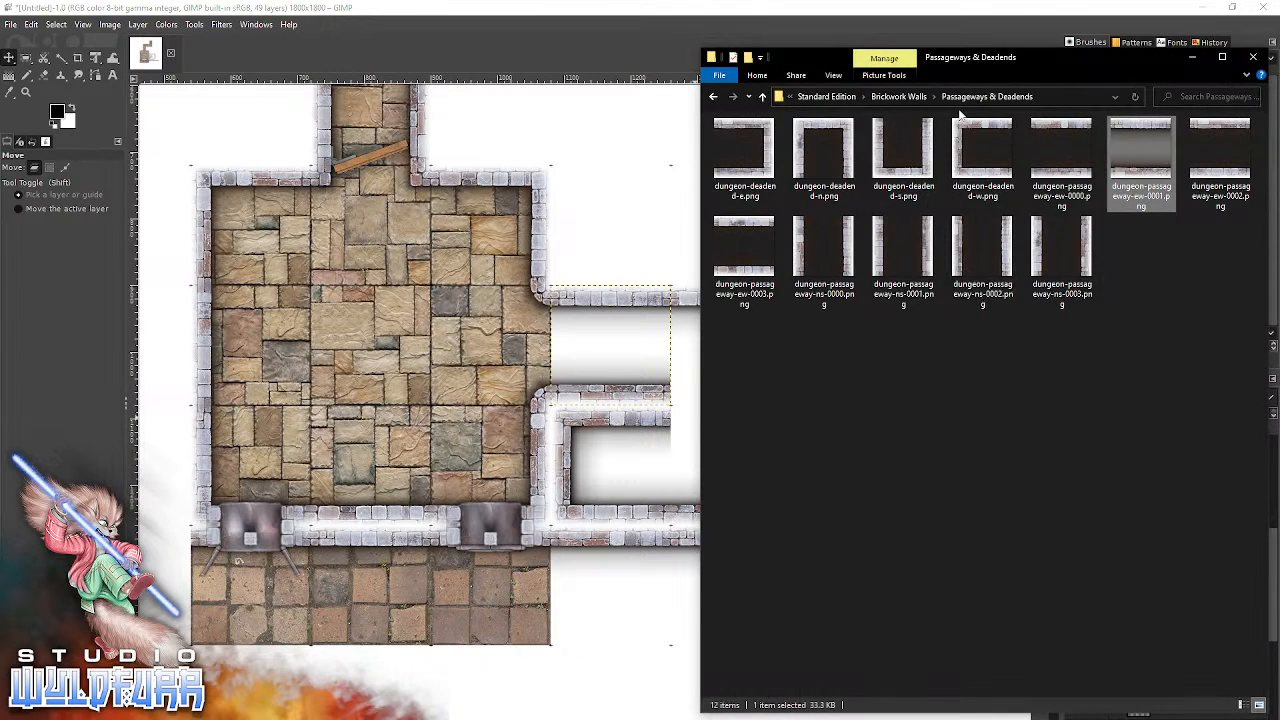
click(905, 96)
click(975, 168)
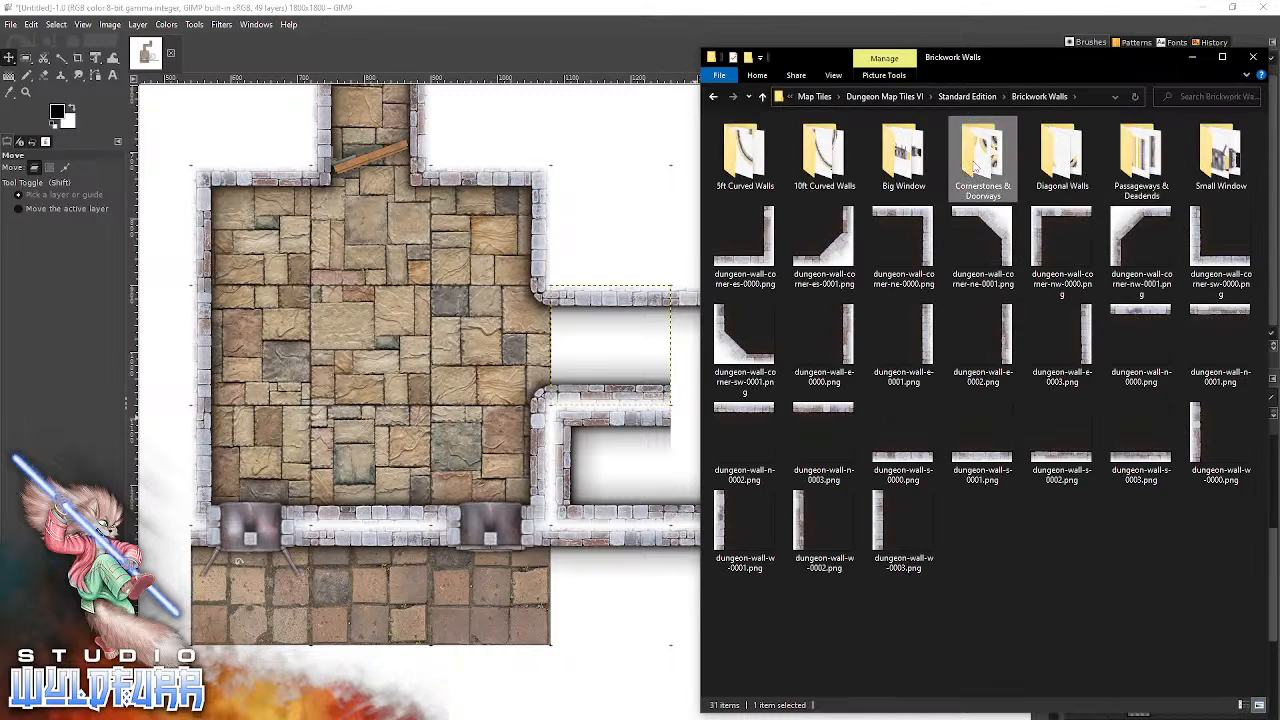
double_click(973, 167)
drag(812, 221, 588, 388)
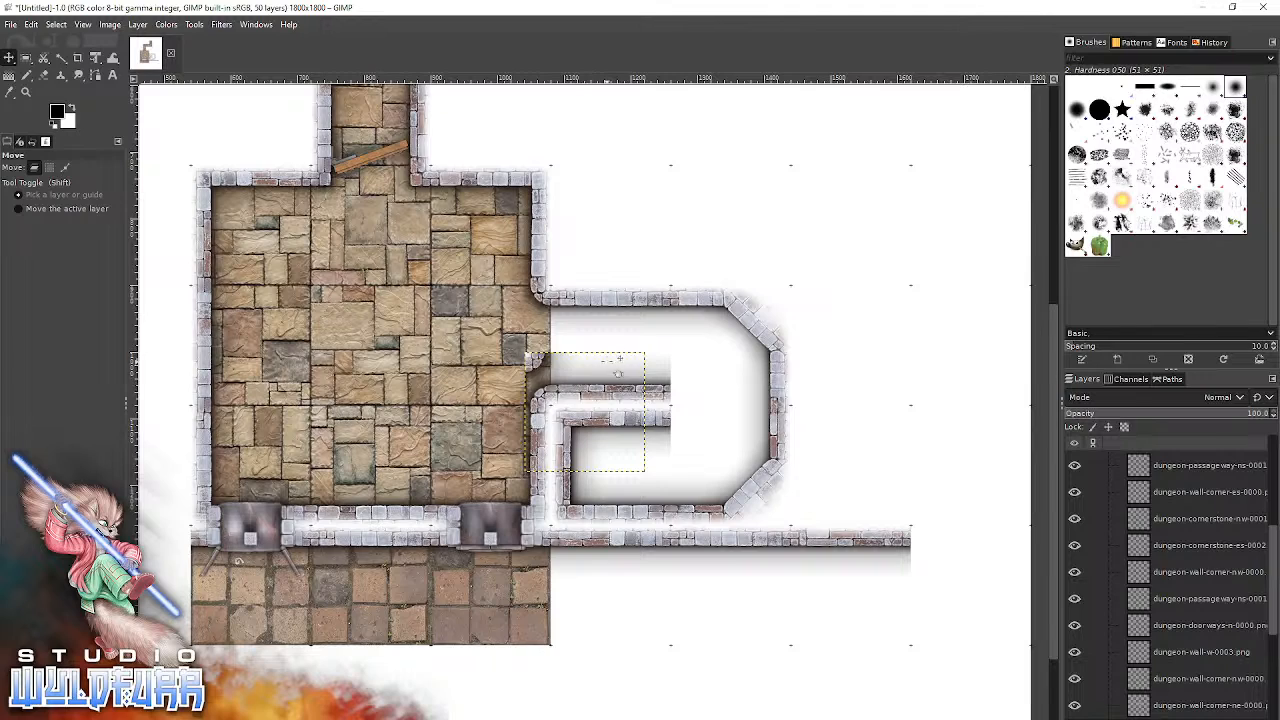
drag(533, 357, 688, 422)
Add dungeon-cornerstone-sw-0002.png and snap it into the corridor's northeast corner square to round off the dividing wall's end.
key(alt+Tab)
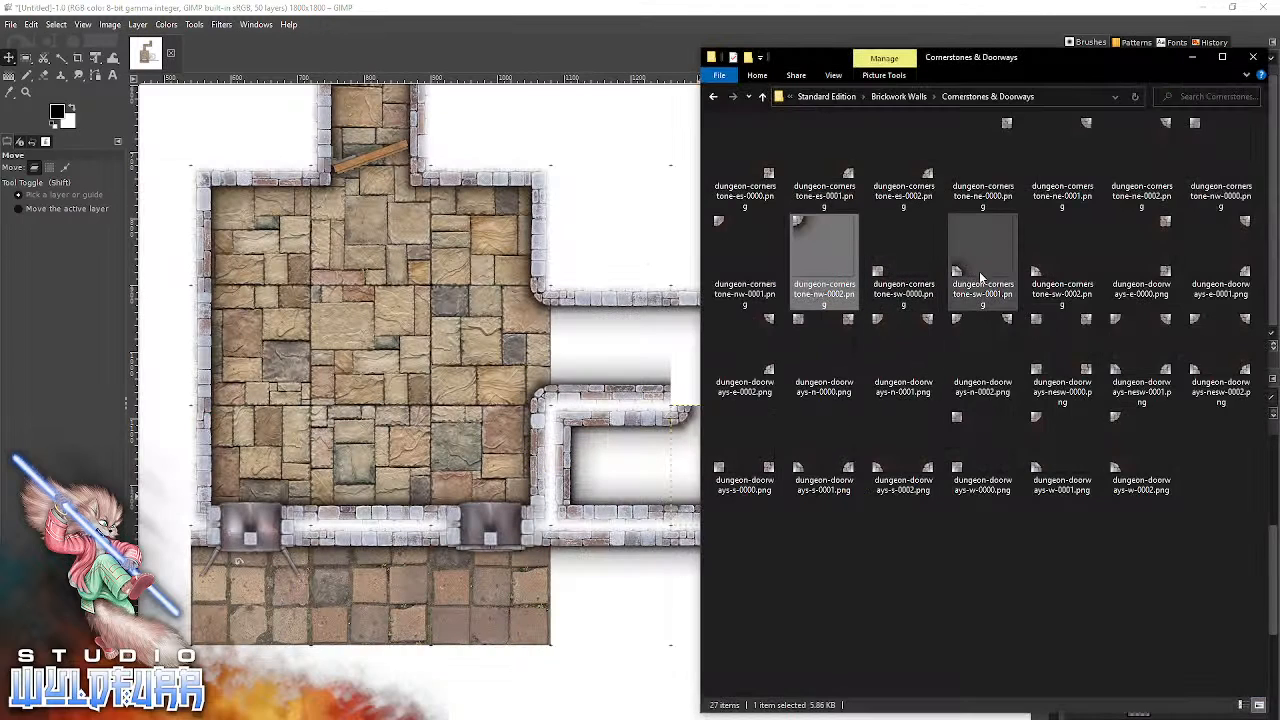
drag(1062, 258, 545, 358)
drag(558, 474, 688, 410)
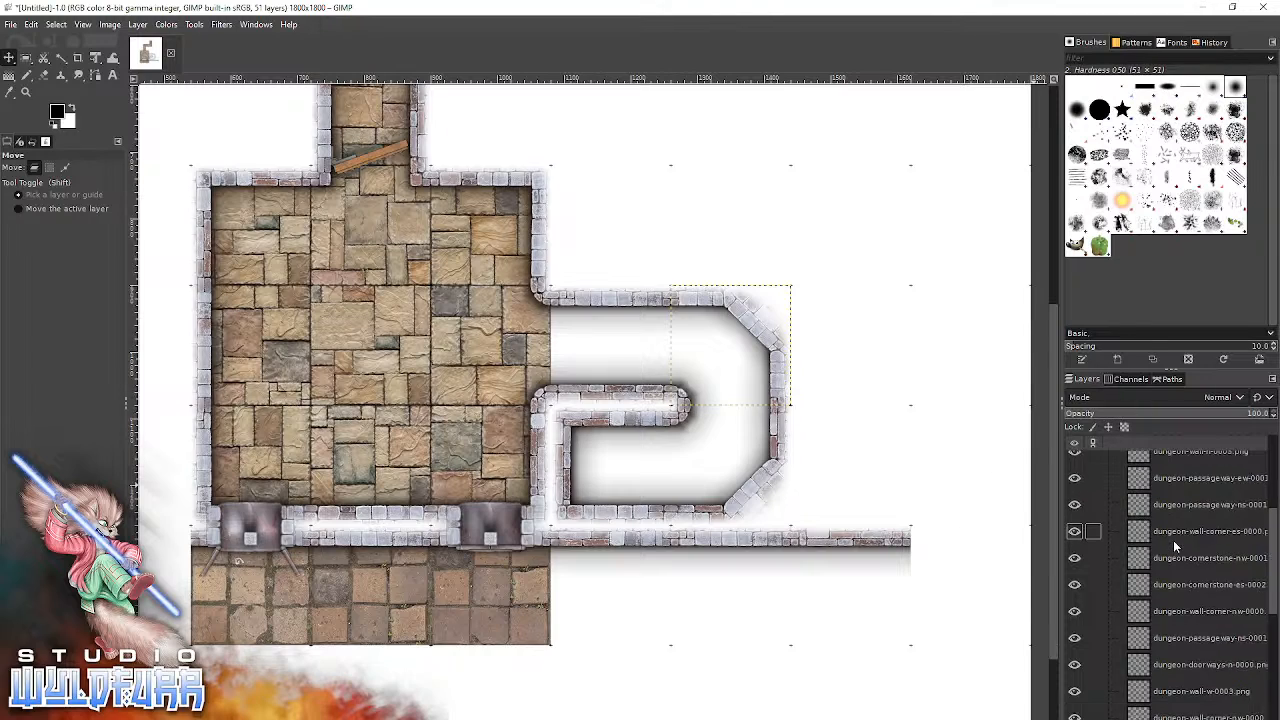
Try locking the position of the dungeon-wall-n-0001.png layer in the Walls group, and release the lock again.
scroll(1173, 540, up, 10)
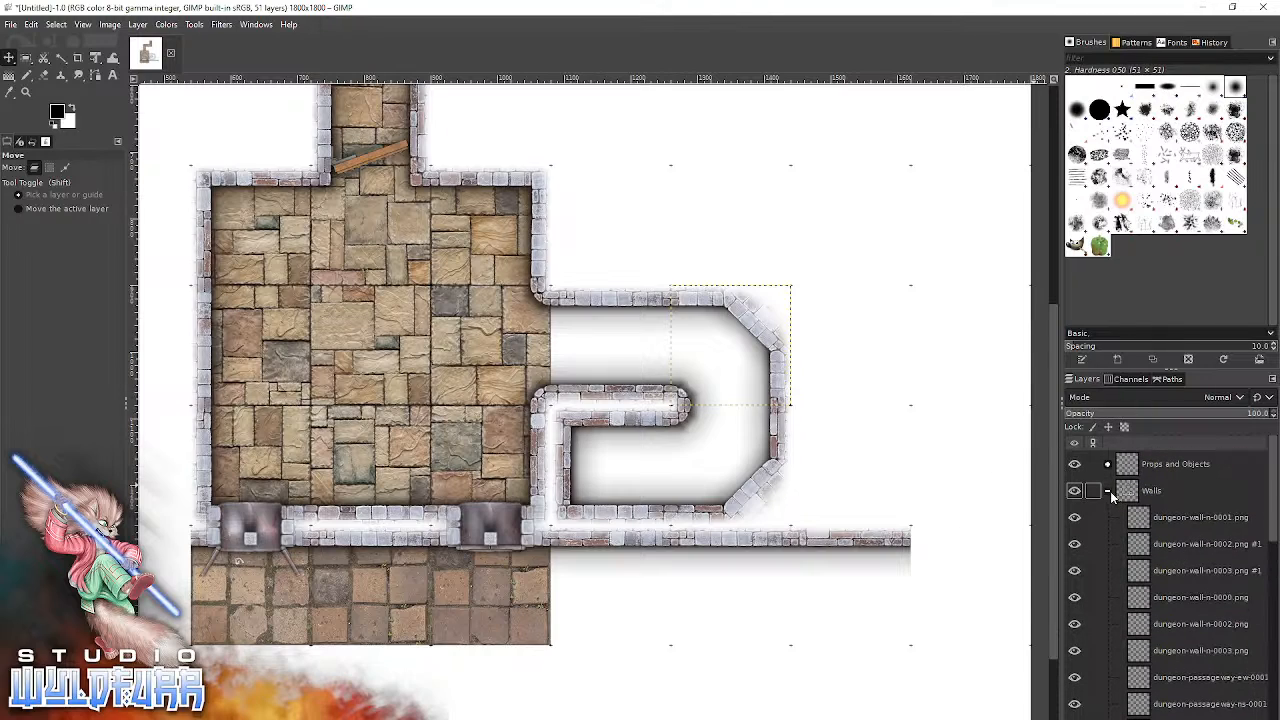
click(1145, 521)
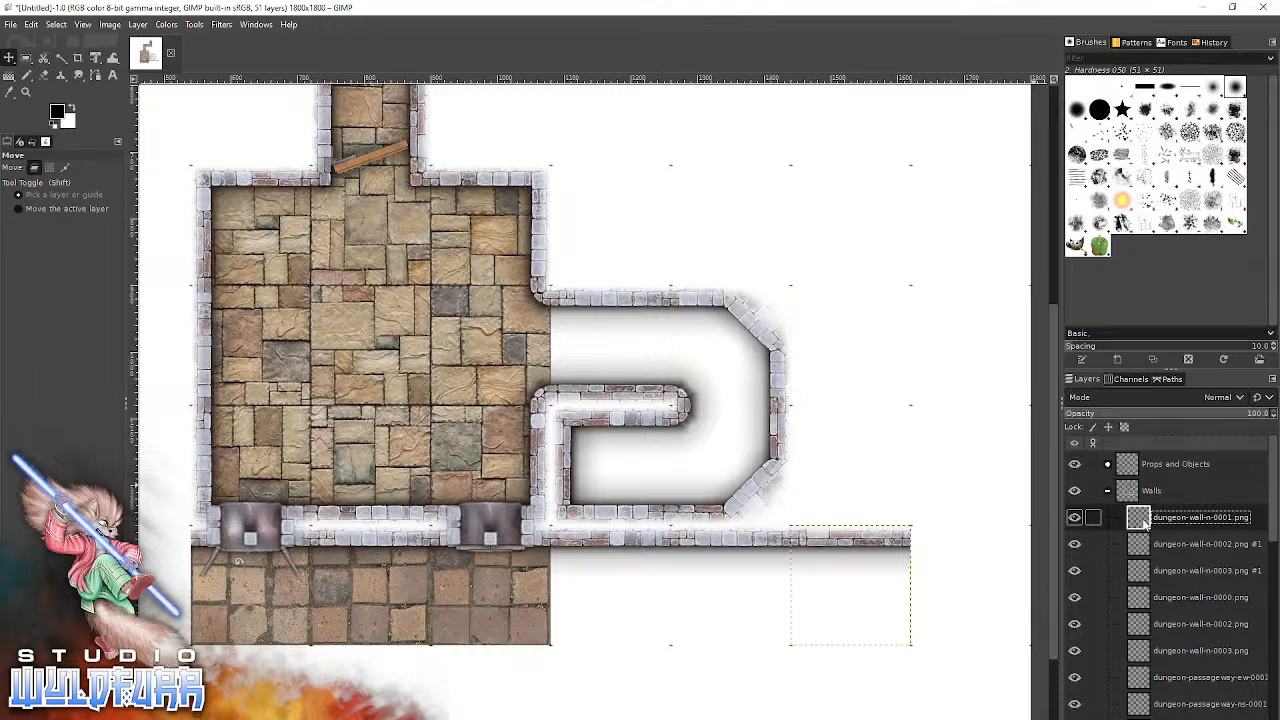
click(1109, 428)
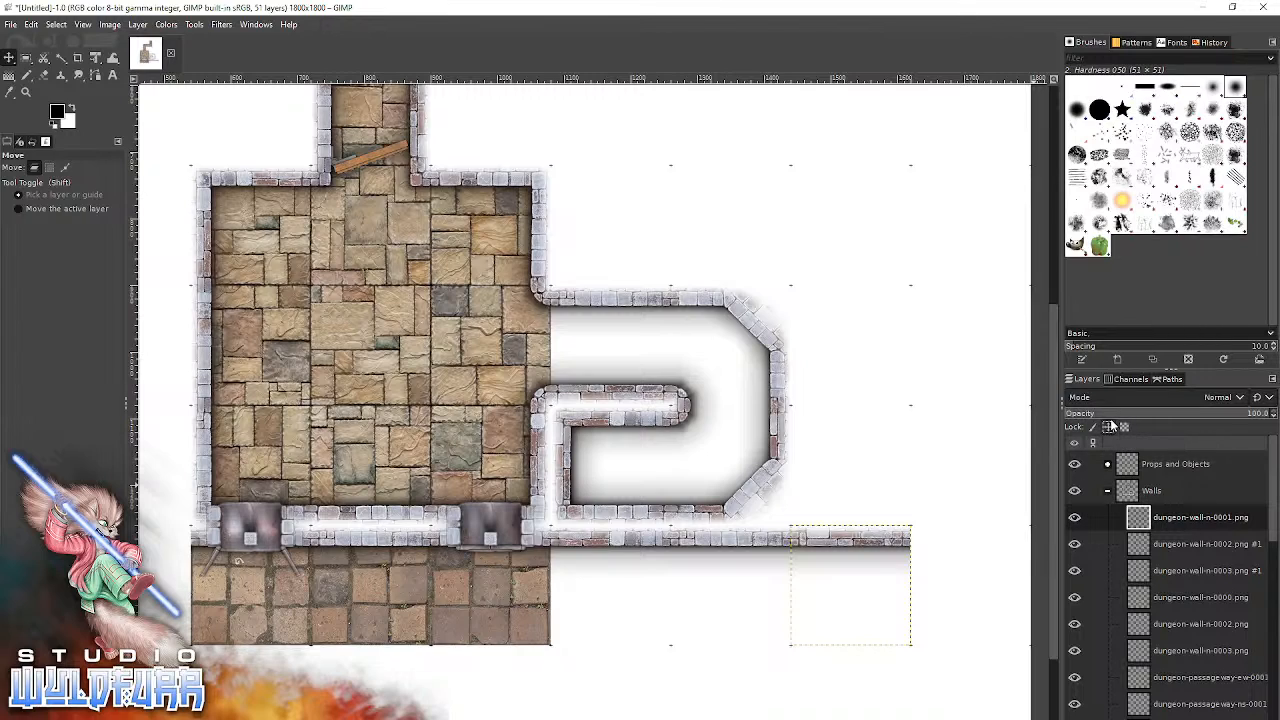
click(1157, 491)
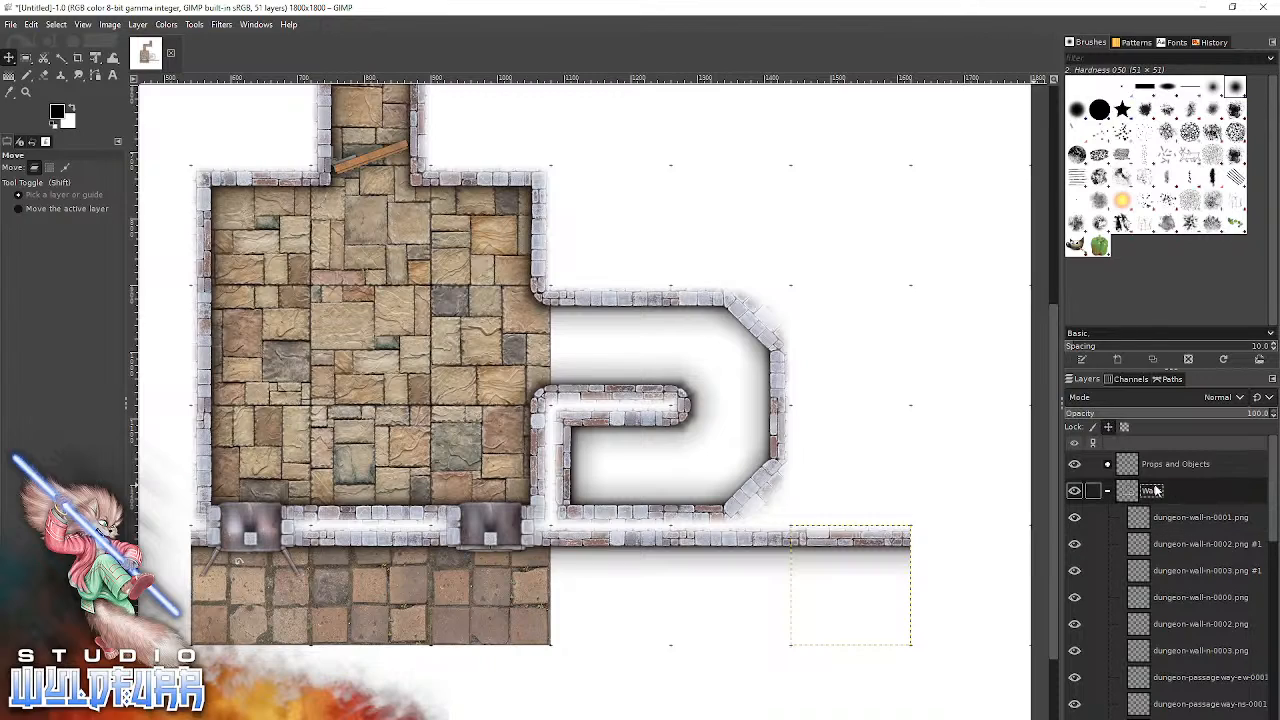
click(1163, 516)
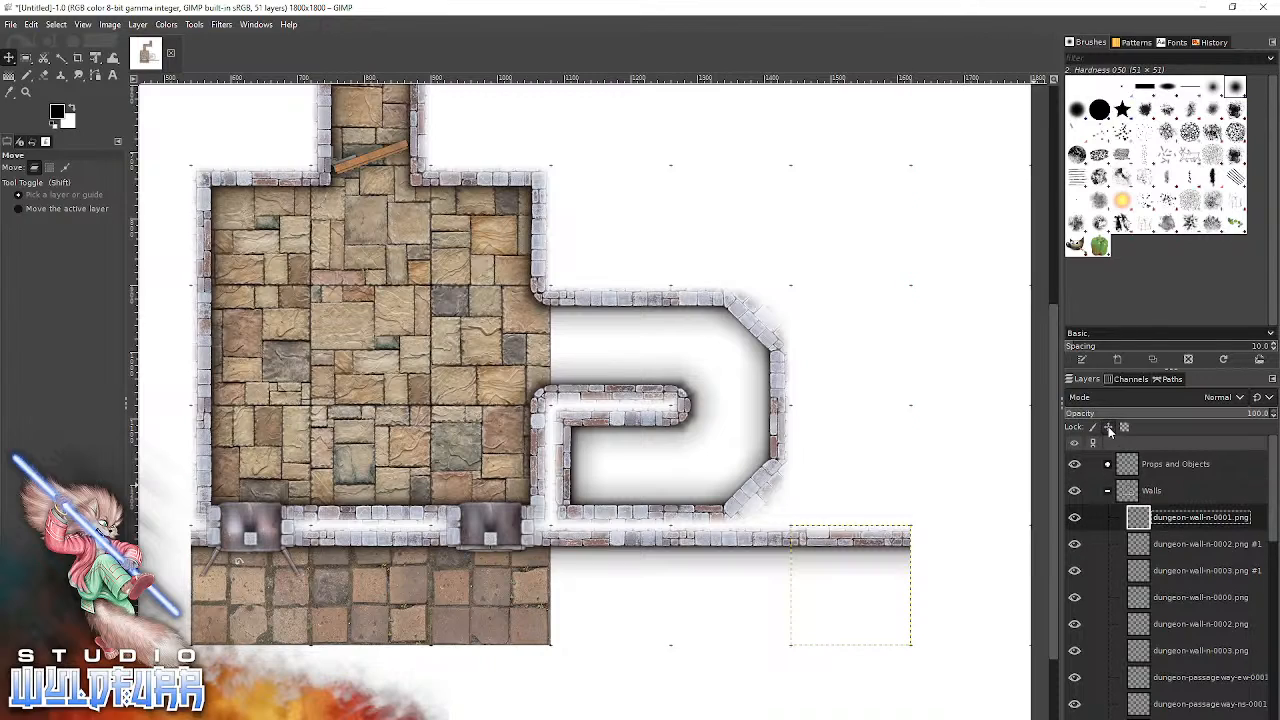
click(1159, 489)
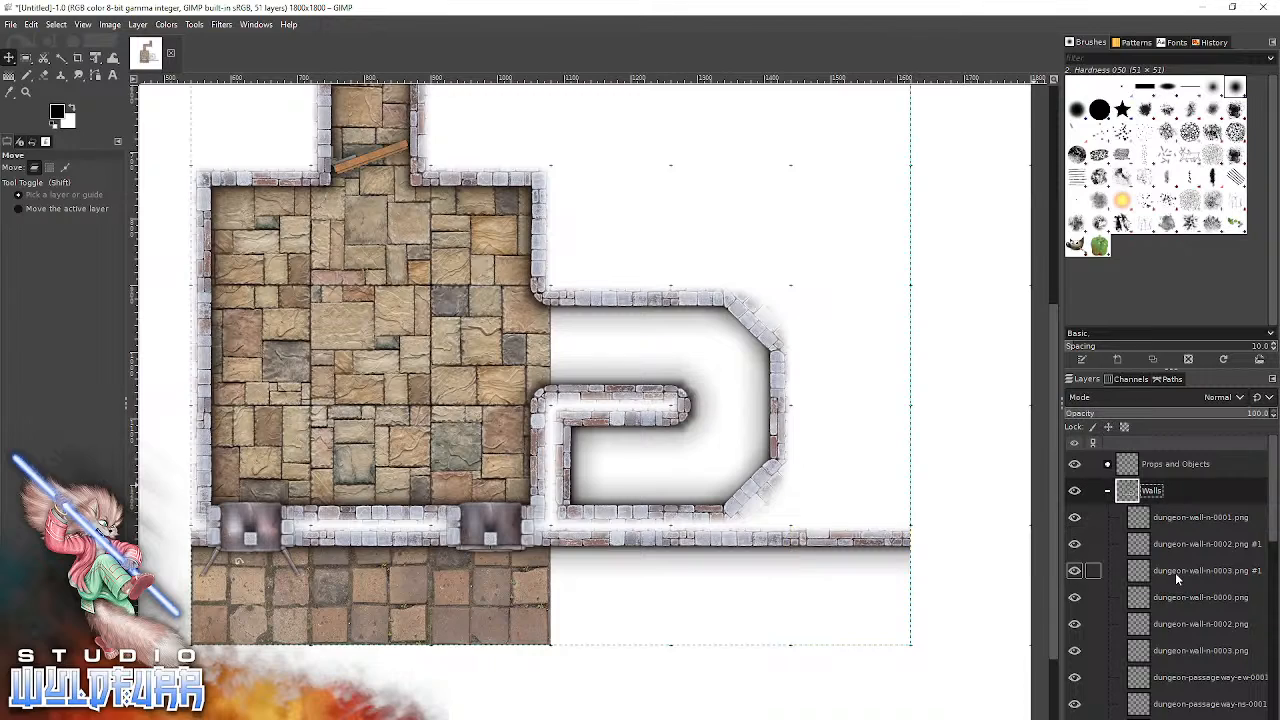
click(1173, 517)
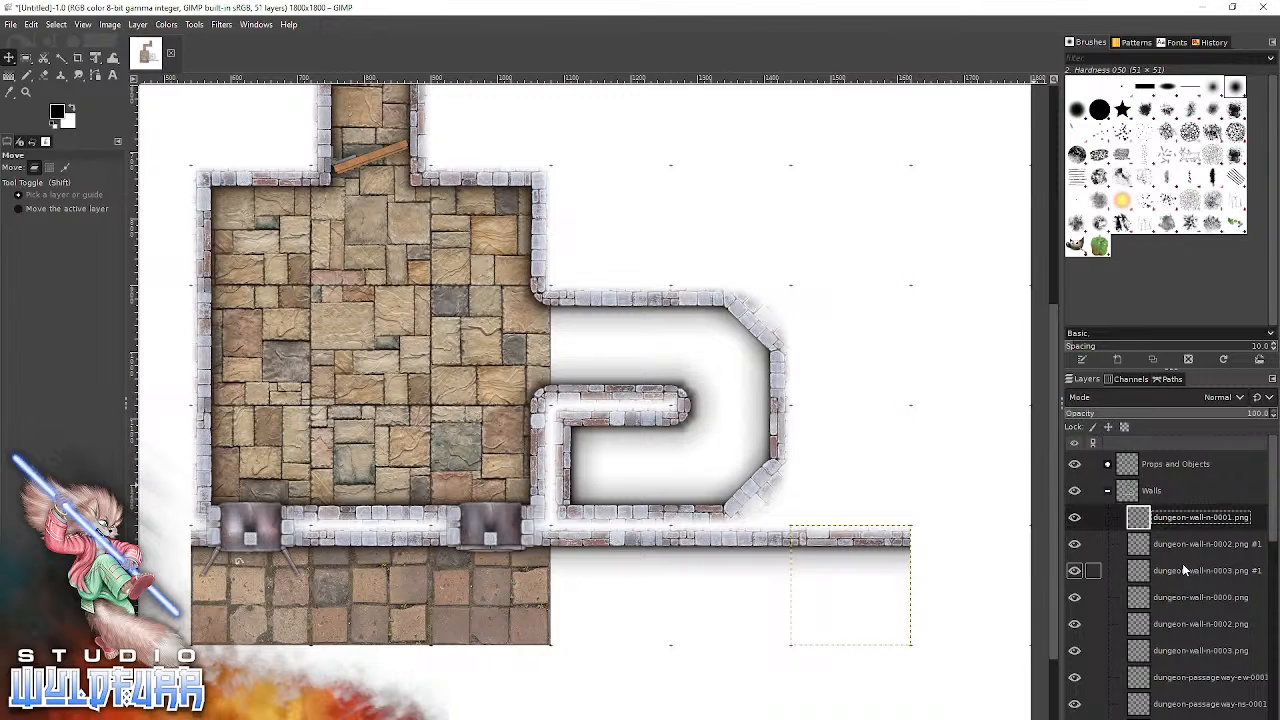
Identify the unnamed masked layer at the bottom of the Walls group by toggling its visibility, and rename it.
scroll(1184, 569, down, 10)
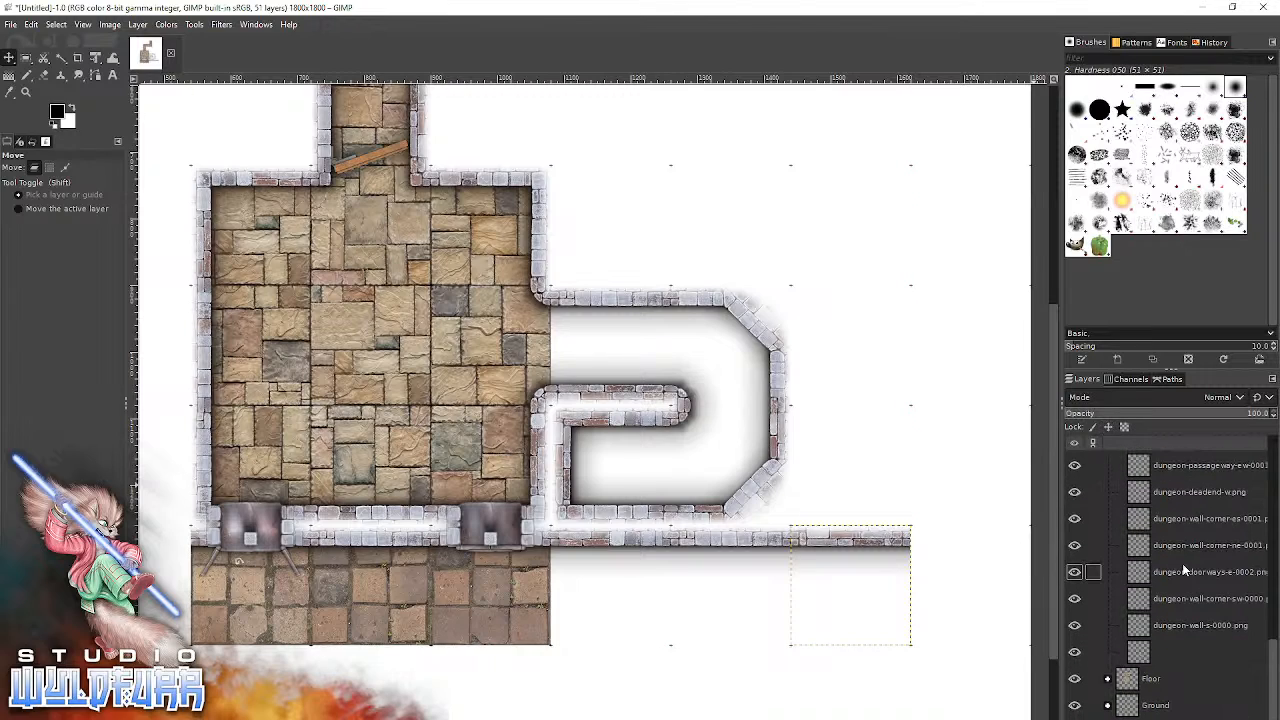
drag(1152, 655, 1168, 650)
click(1076, 655)
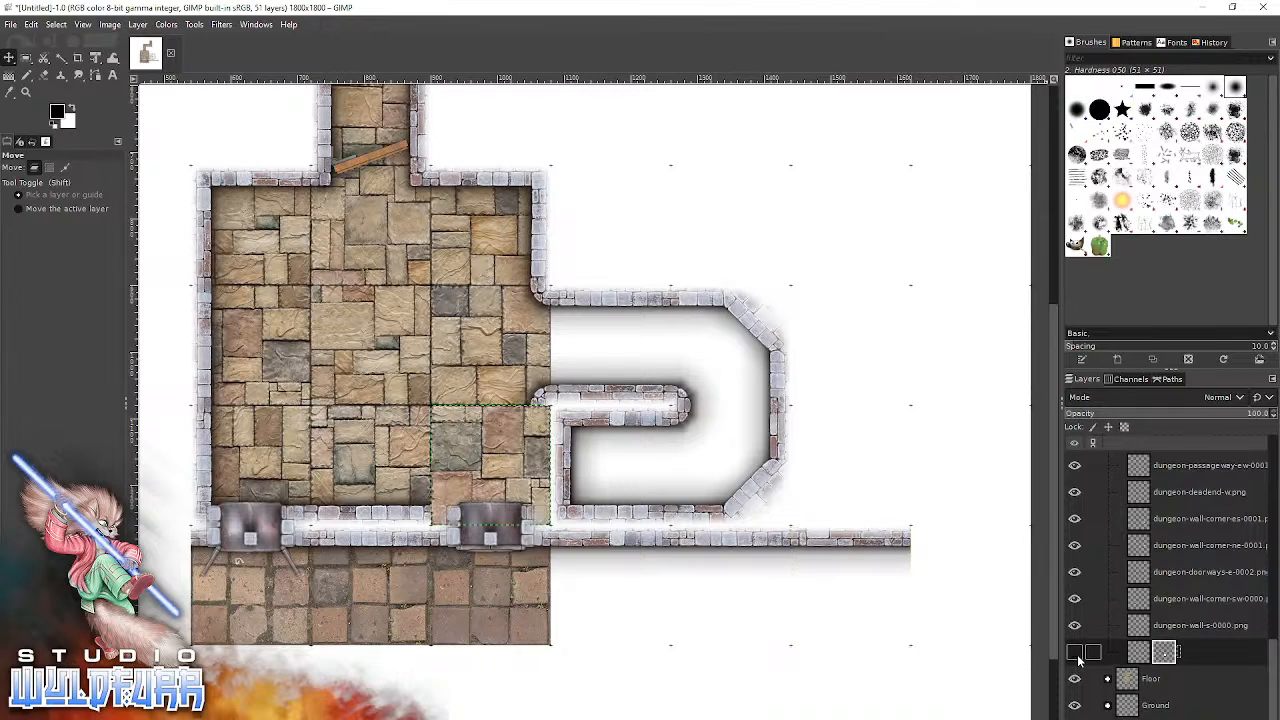
click(1076, 655)
double_click(1196, 655)
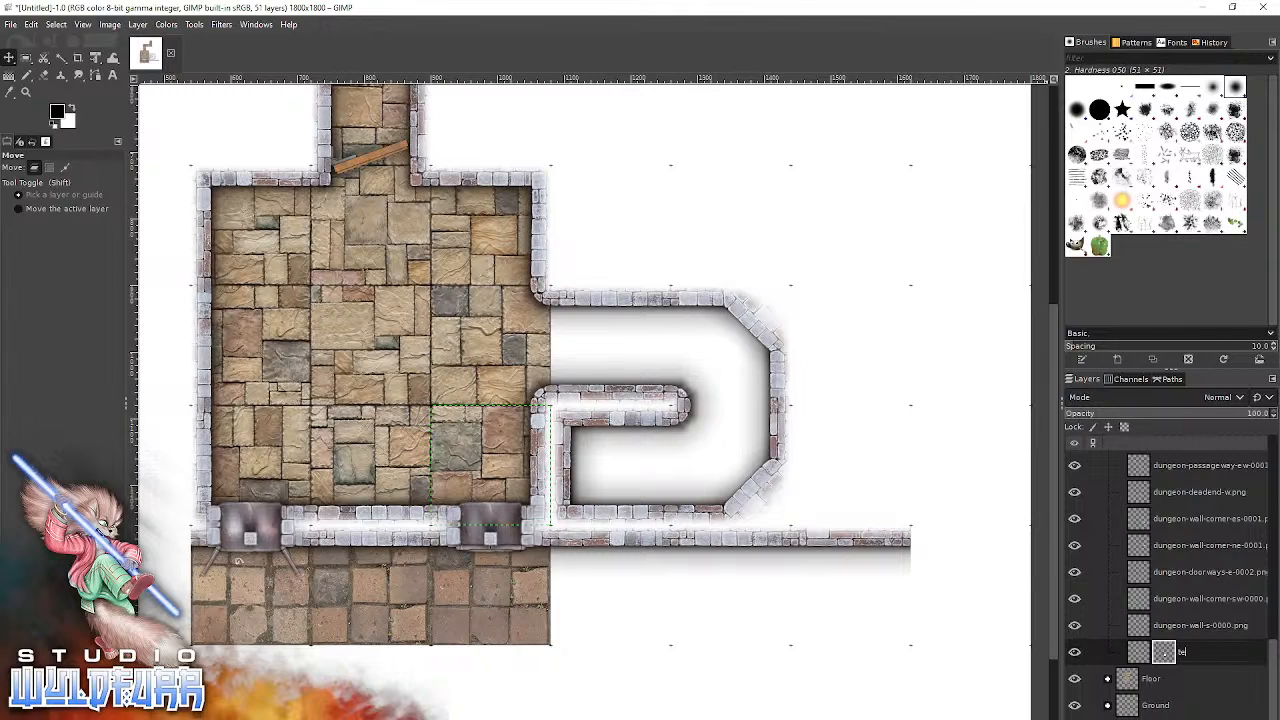
key(Return)
Collapse the Walls group, expand the Floor group and make its brickwork-floor-1x2-0000.png tile the active layer.
scroll(1210, 620, up, 10)
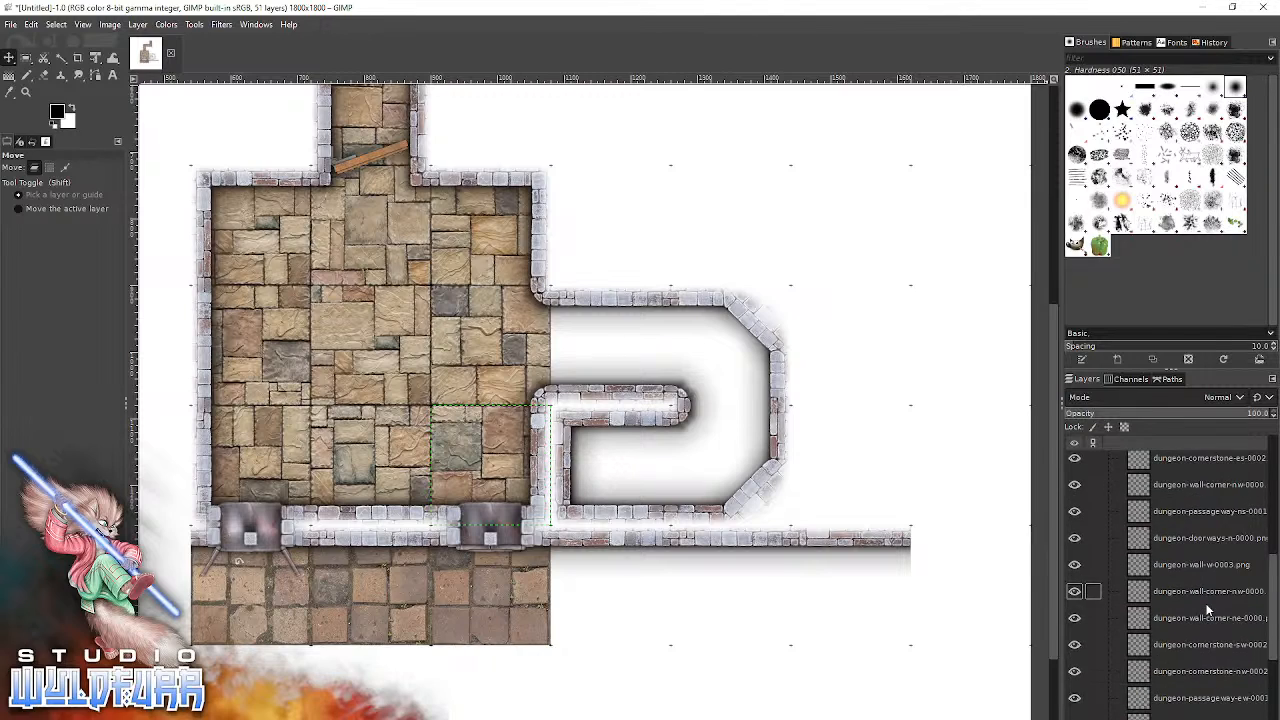
click(1190, 522)
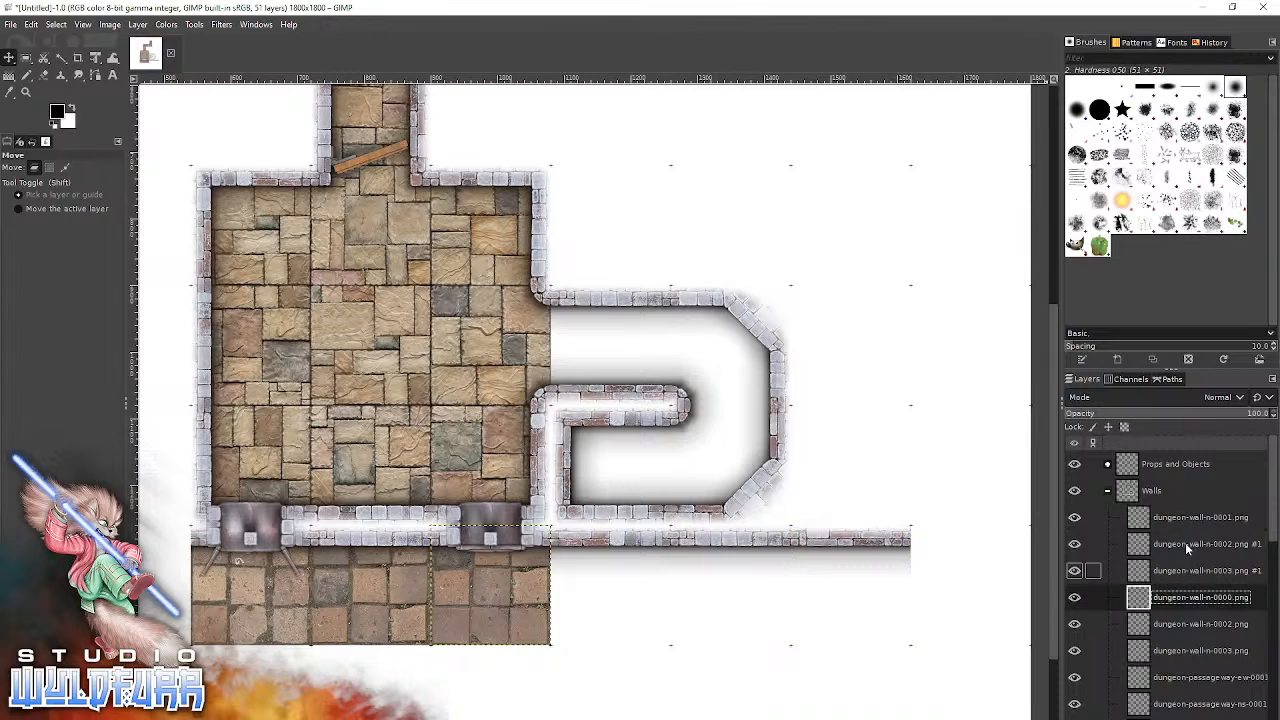
click(1160, 491)
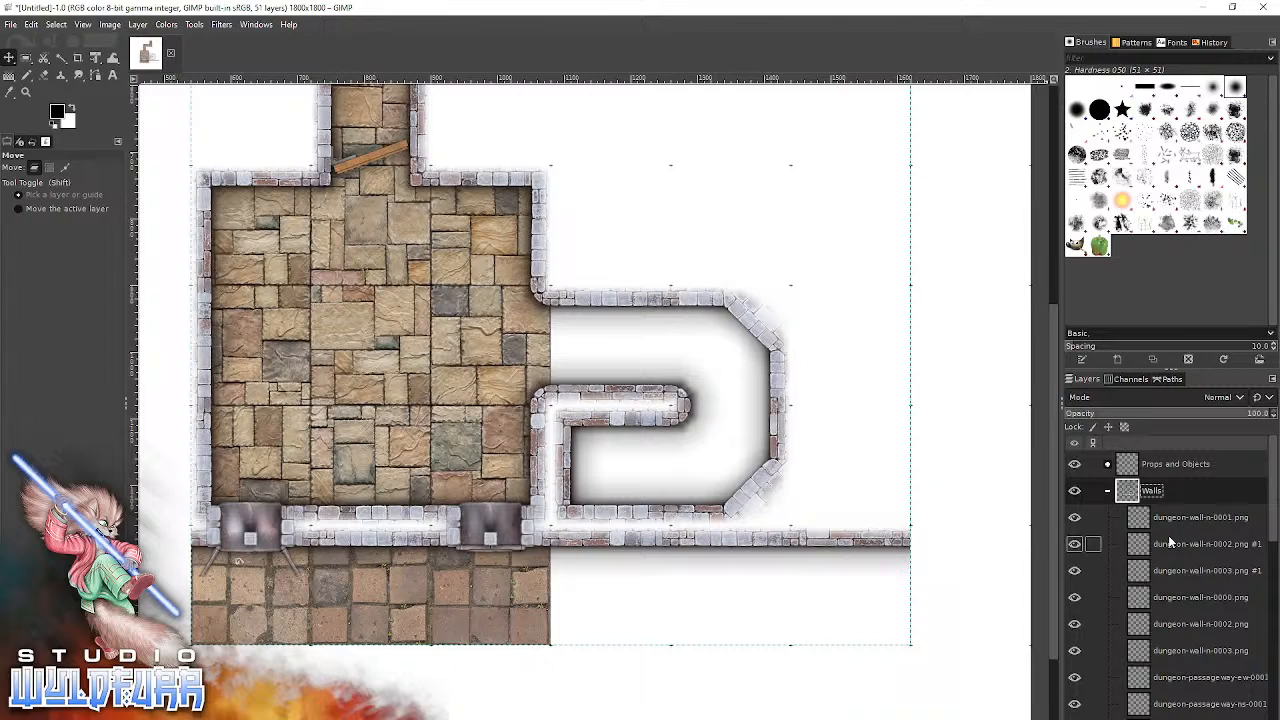
click(1108, 490)
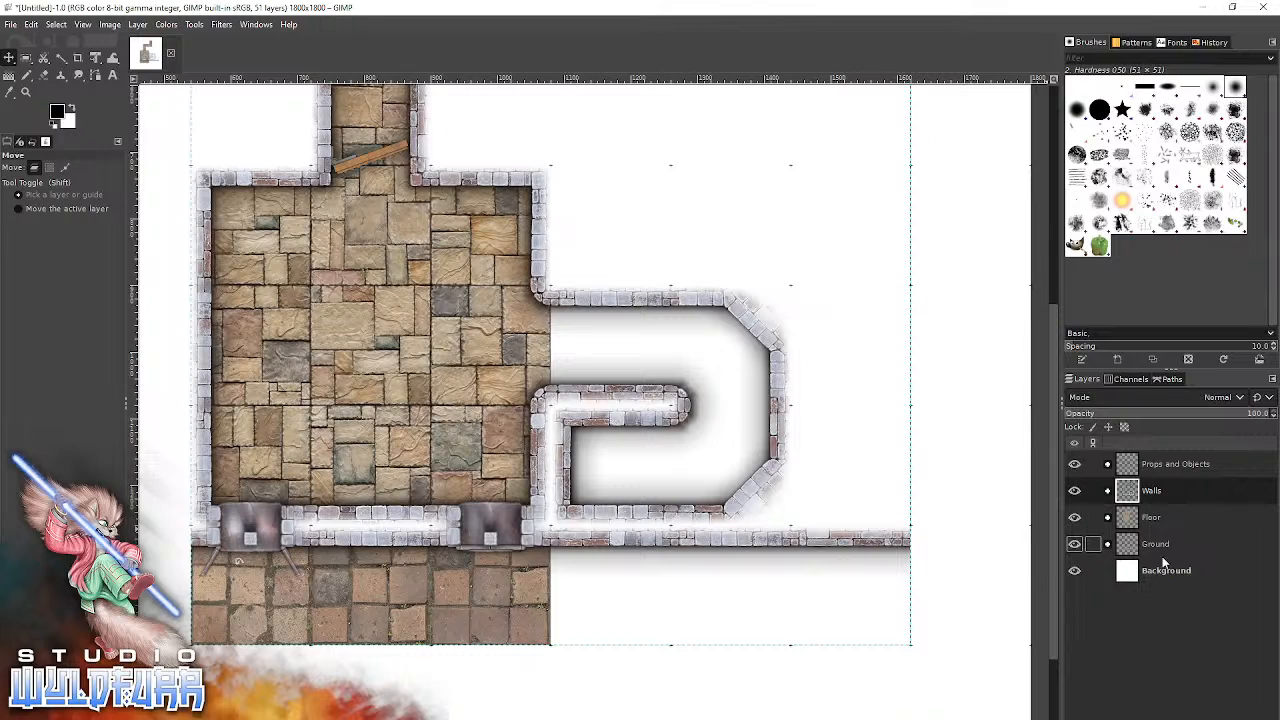
click(1152, 516)
click(1108, 517)
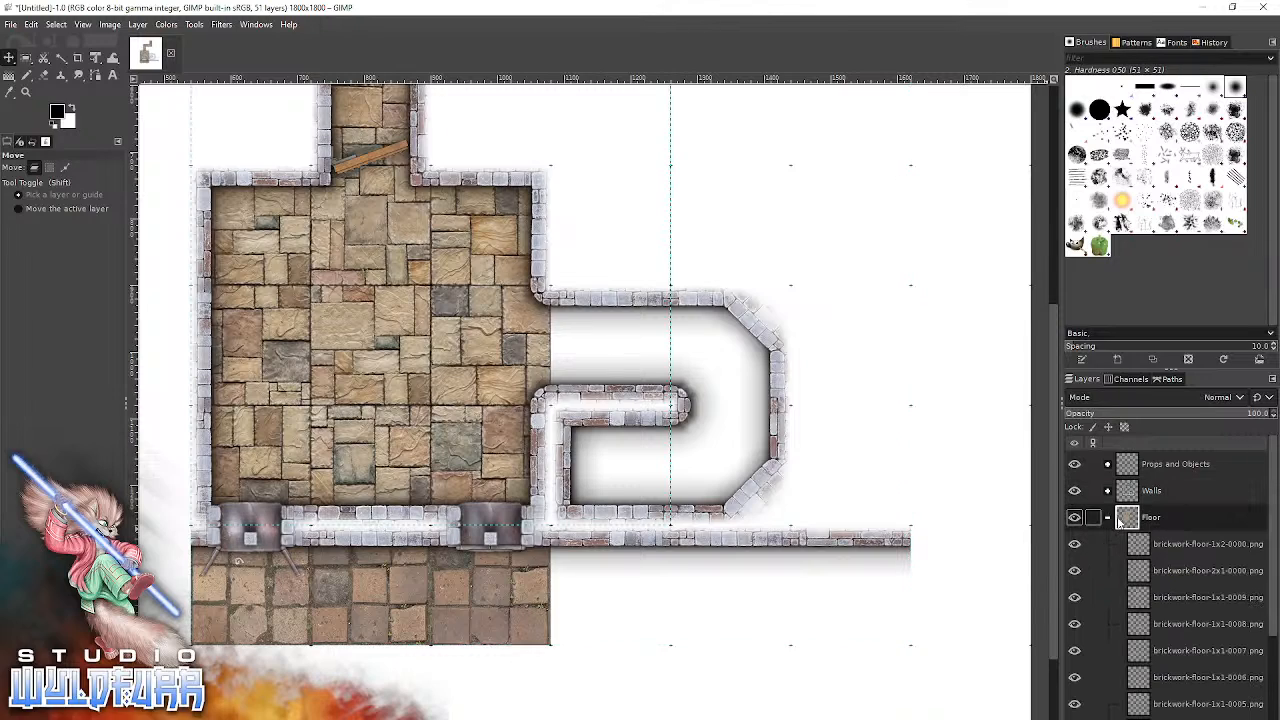
click(1176, 543)
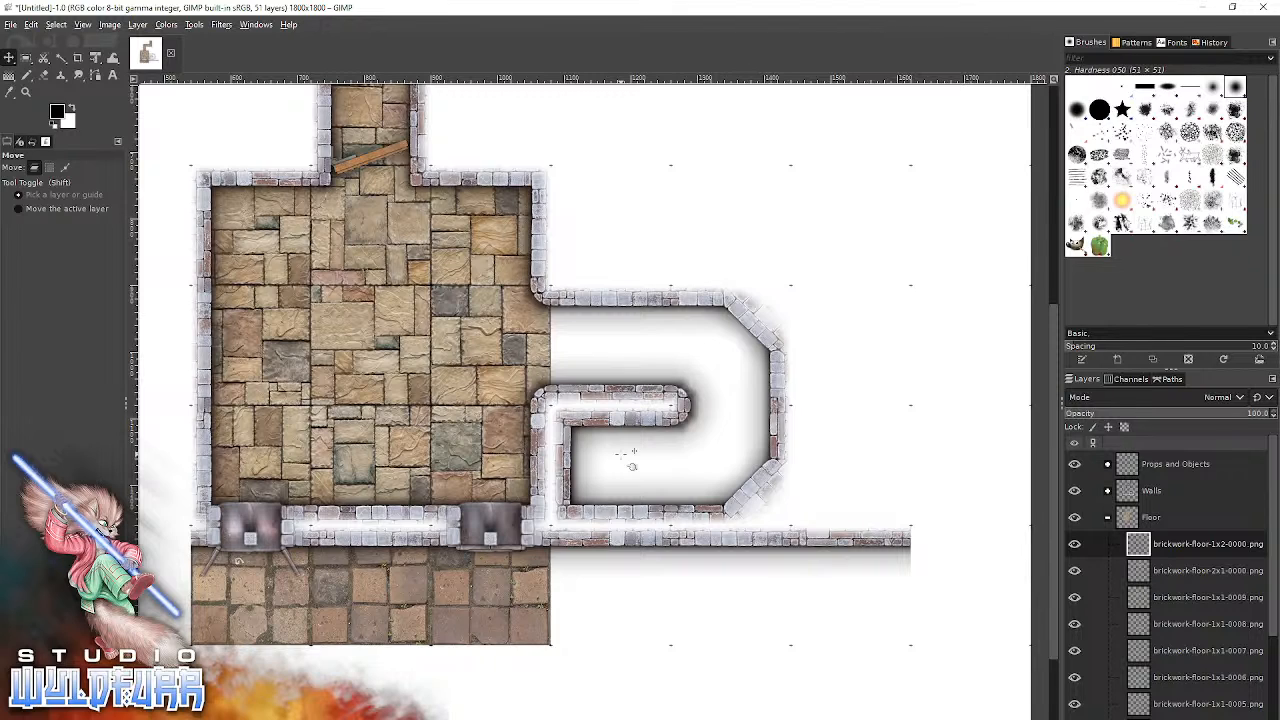
Add brickwork-floor-2x1-0000.png from the Brickwork Floor folder and snap it under the corridor's two upper squares east of the doorway.
key(alt+Tab)
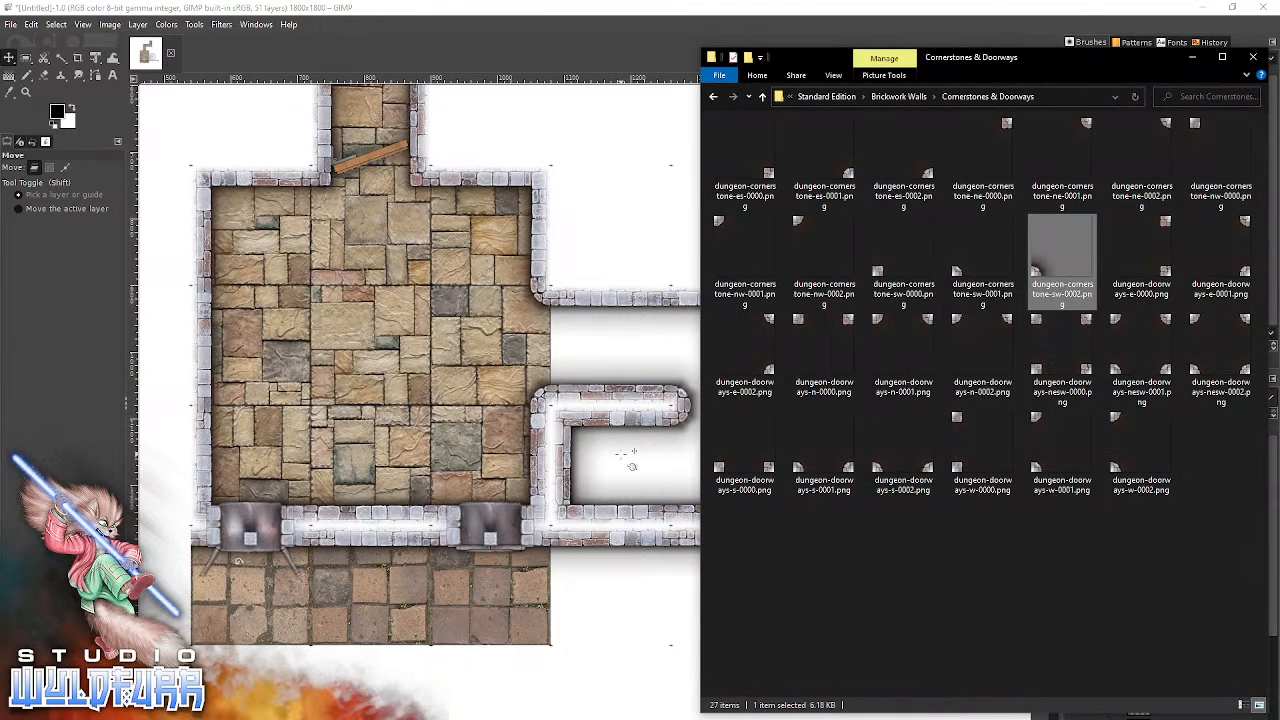
click(890, 96)
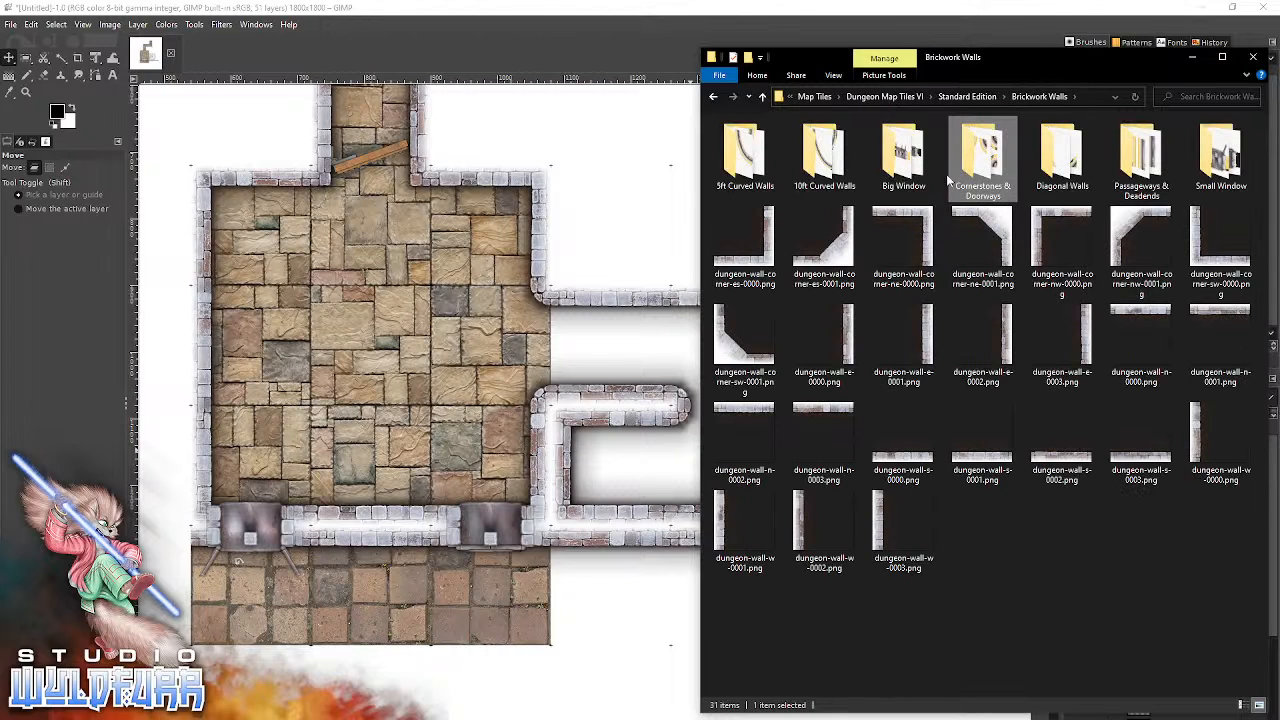
click(978, 97)
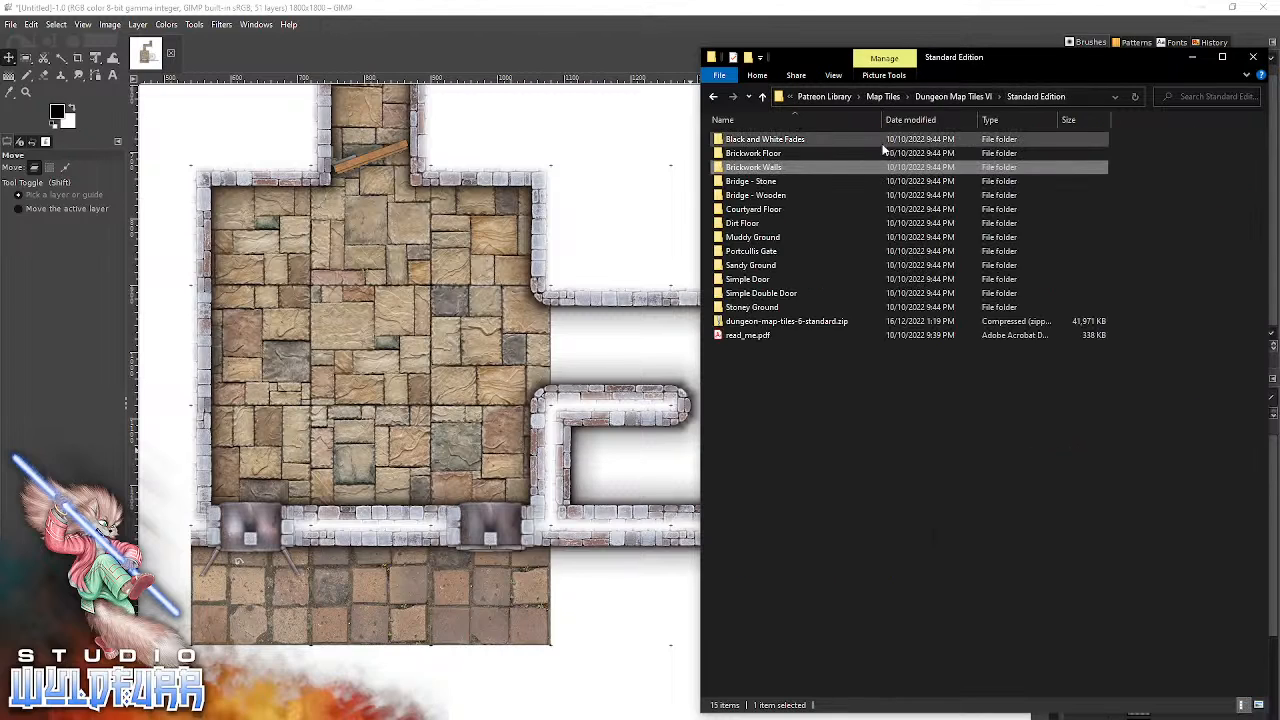
double_click(768, 150)
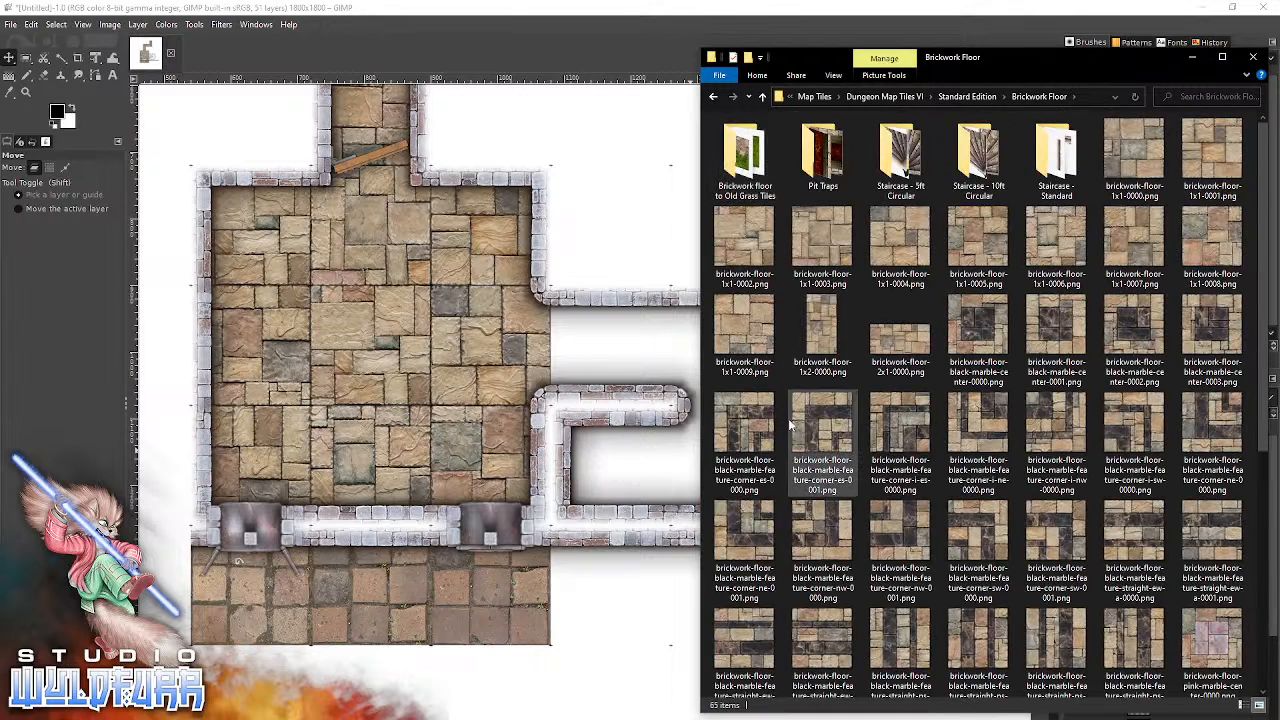
mouse_move(897, 345)
mouse_down()
mouse_move(680, 345)
mouse_move(402, 379)
mouse_move(908, 373)
mouse_move(909, 354)
mouse_up()
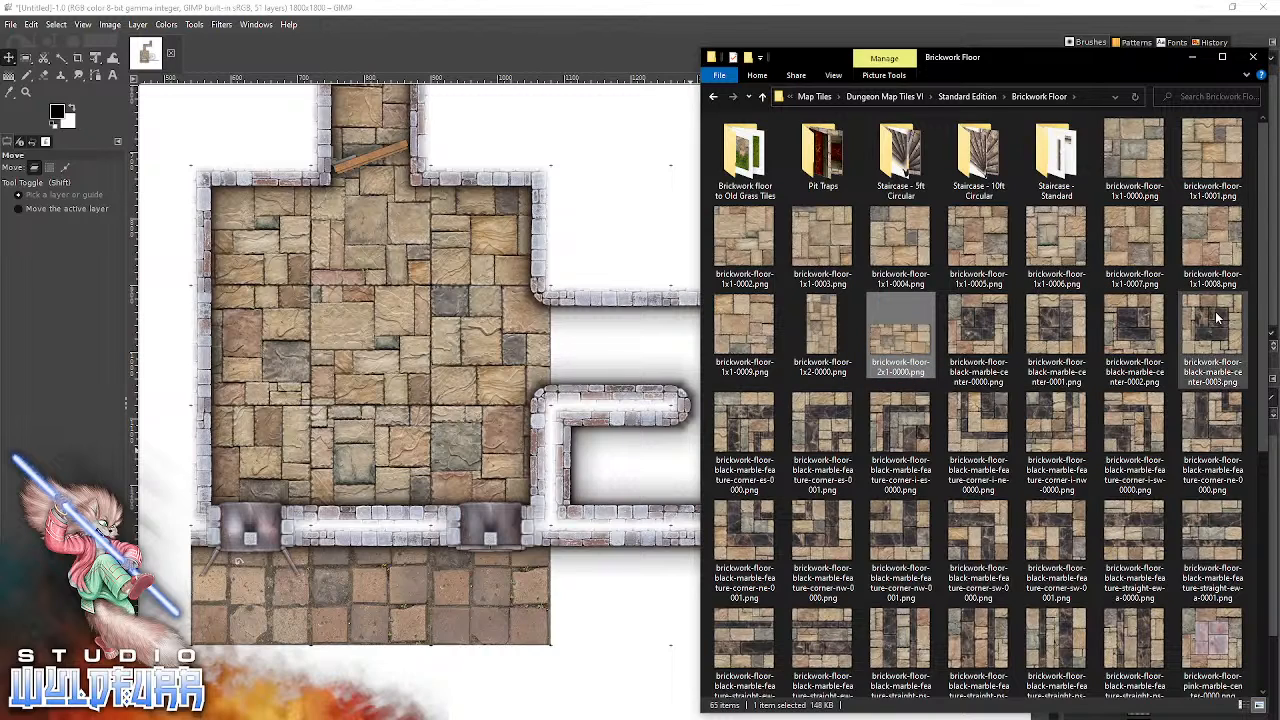
scroll(1106, 468, down, 4)
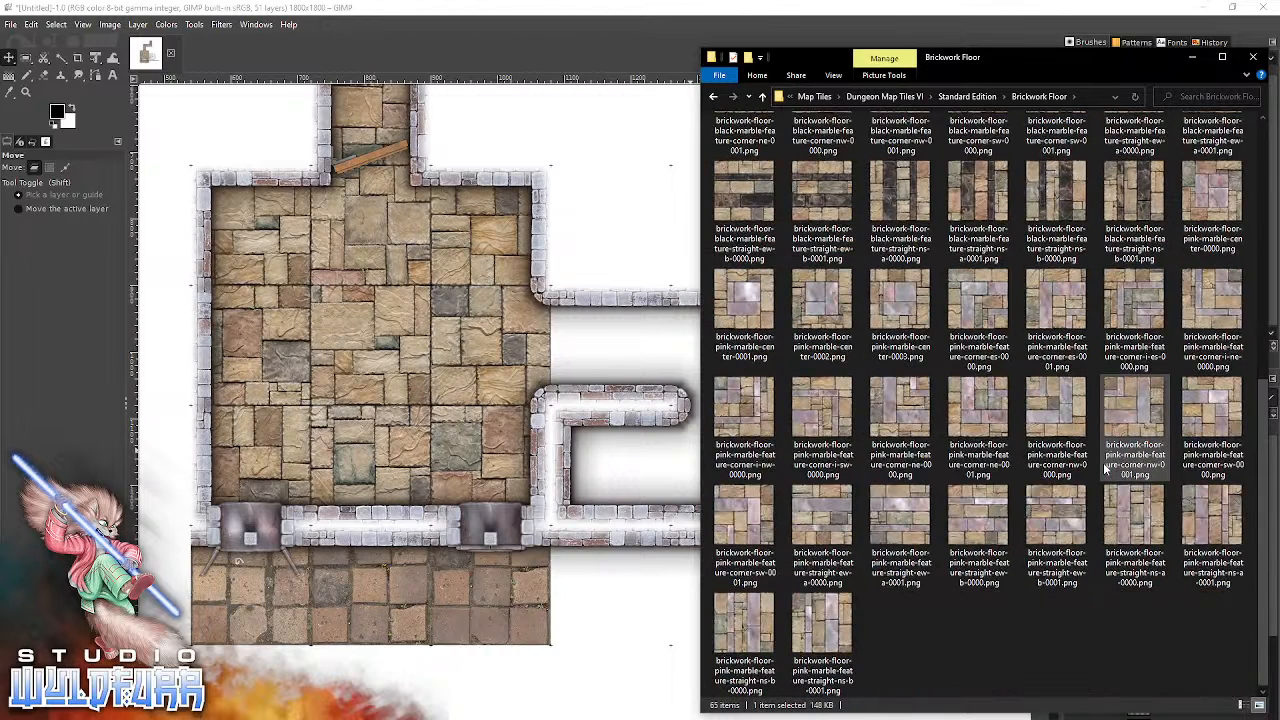
scroll(1106, 468, up, 5)
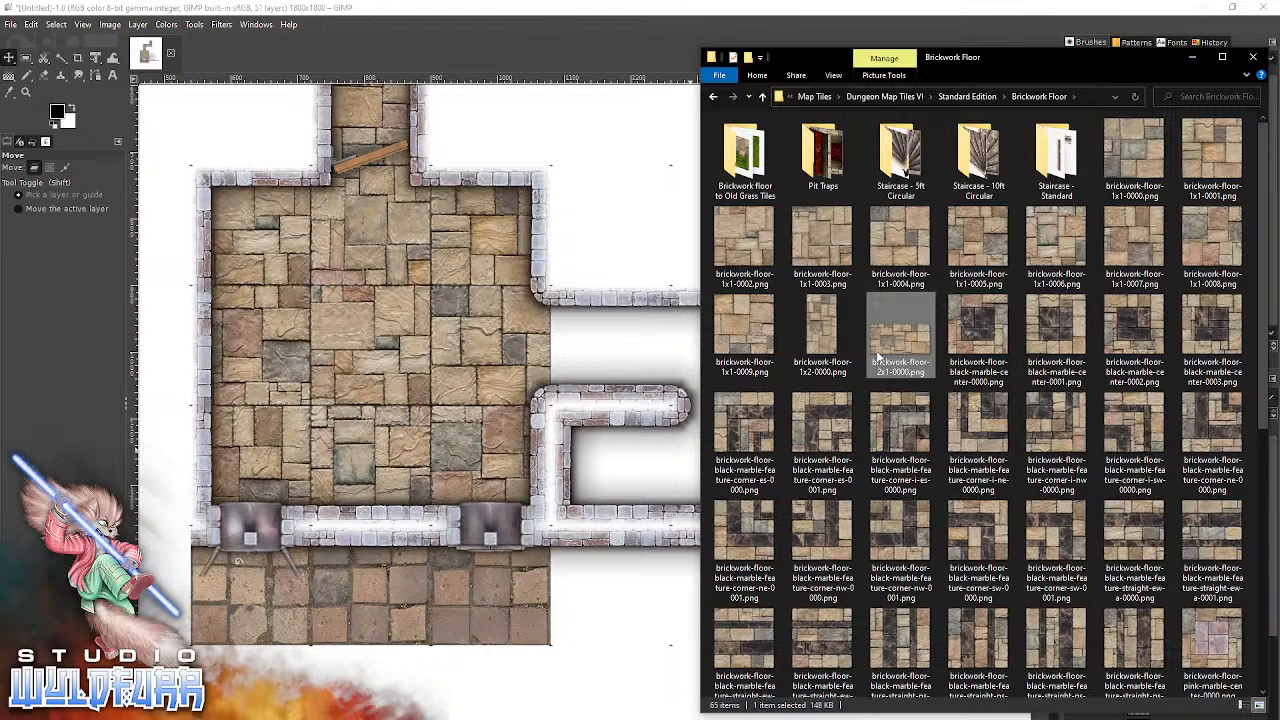
drag(893, 350, 435, 374)
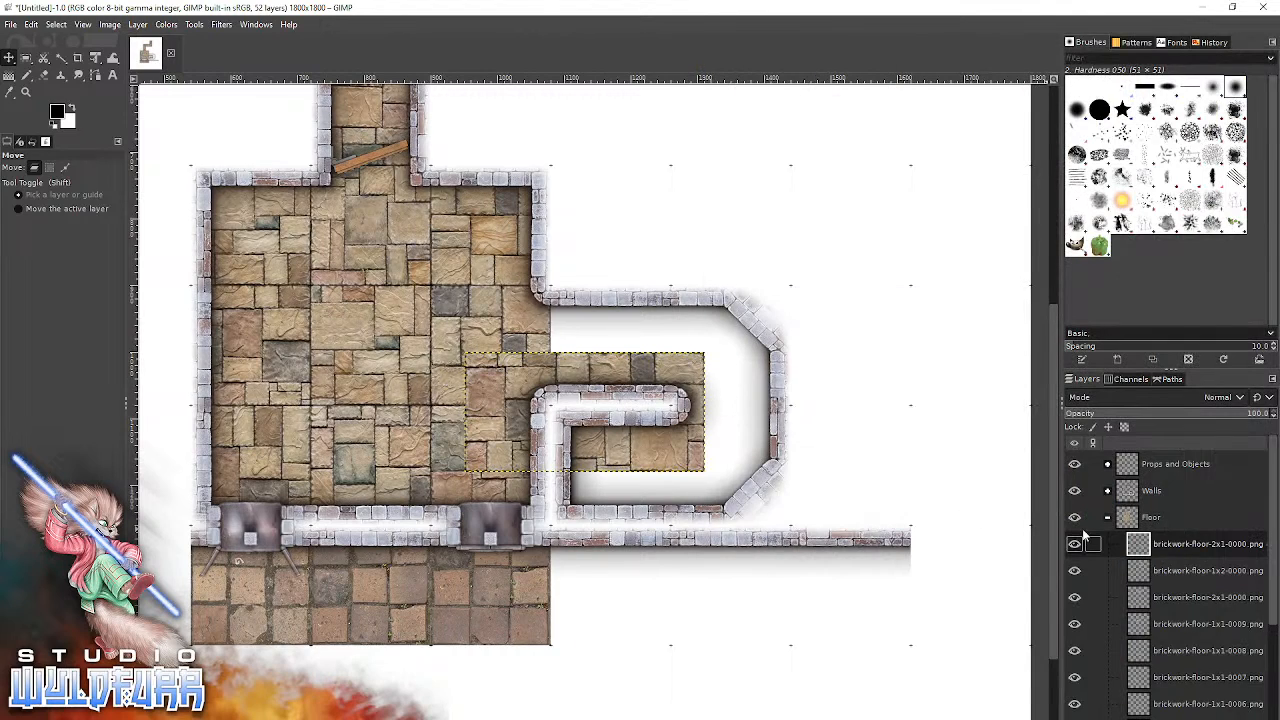
drag(712, 372, 752, 370)
drag(798, 341, 780, 301)
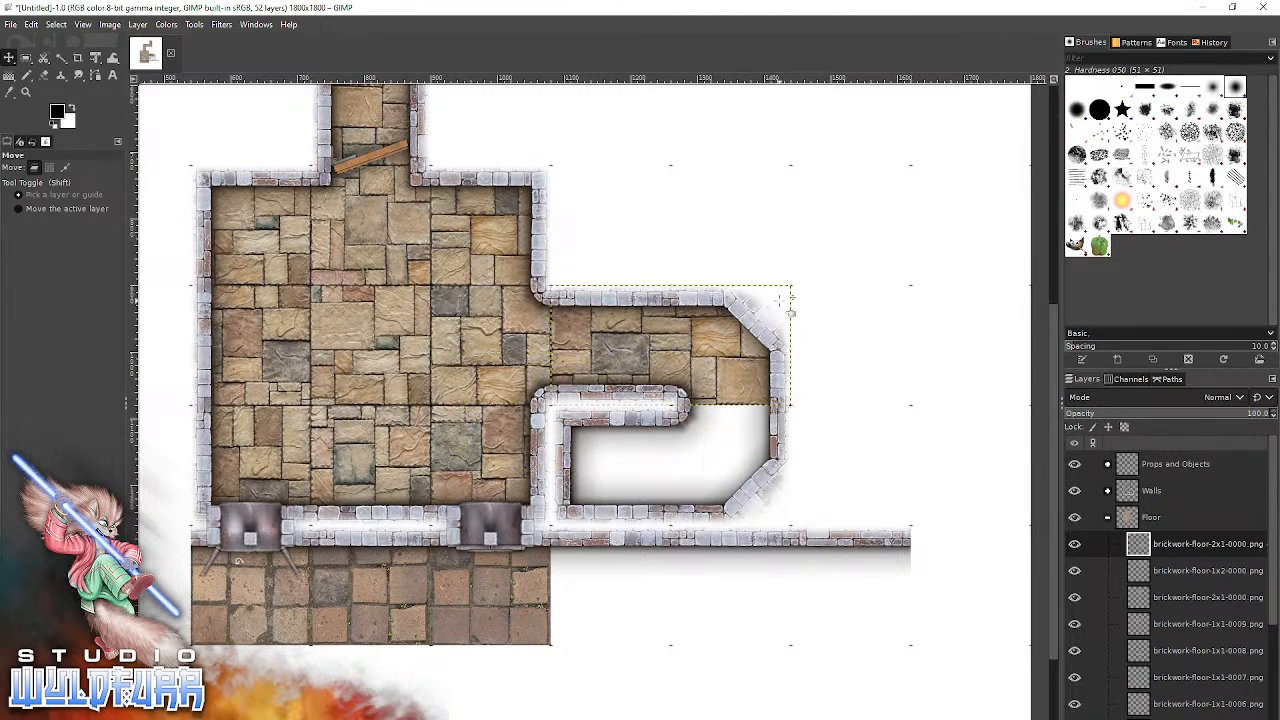
Add brickwork-floor-1x1-0009.png, snap it under the dead-end tile below the corridor, and return to the Brickwork Floor folder.
key(alt+Tab)
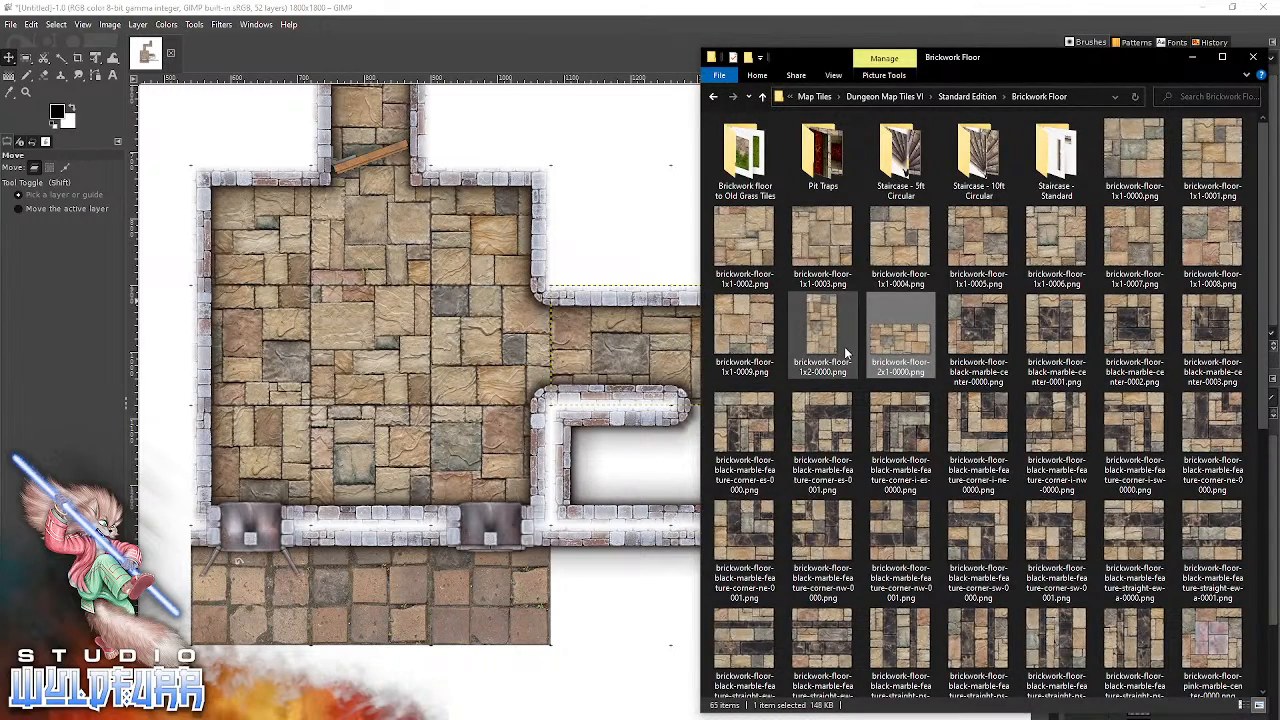
click(754, 330)
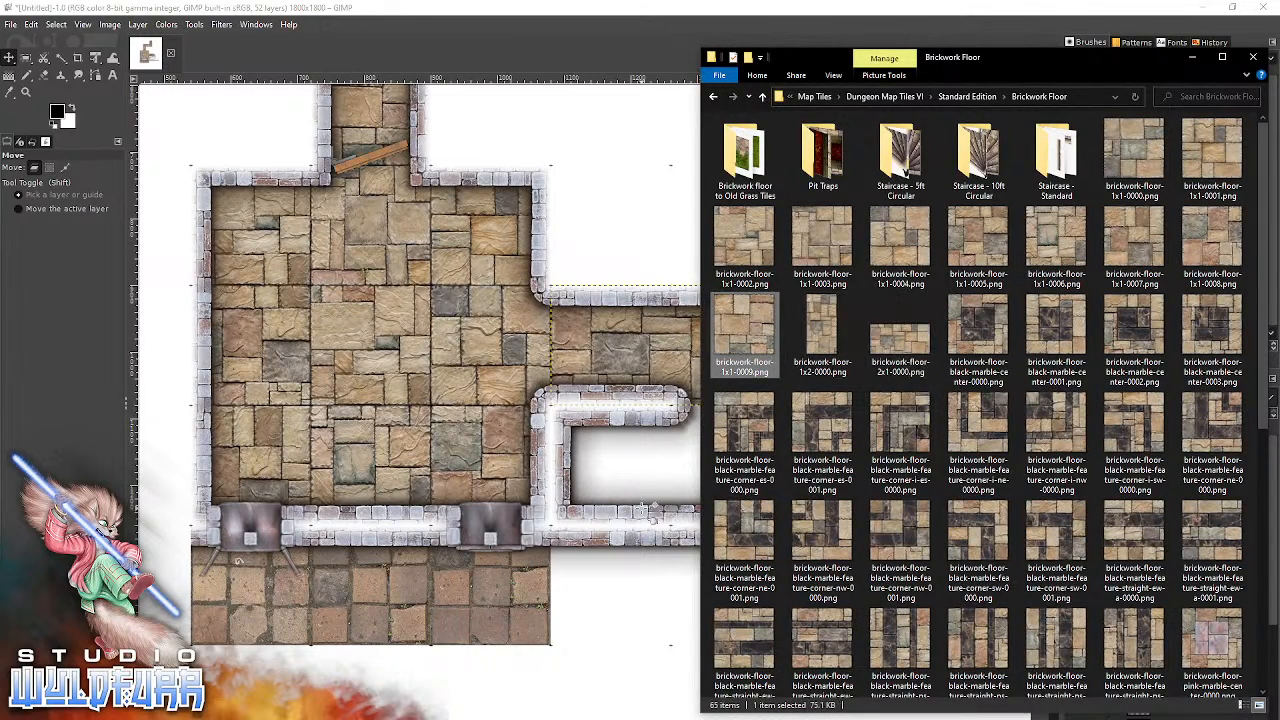
drag(754, 330, 585, 410)
drag(627, 455, 664, 512)
key(alt+Tab)
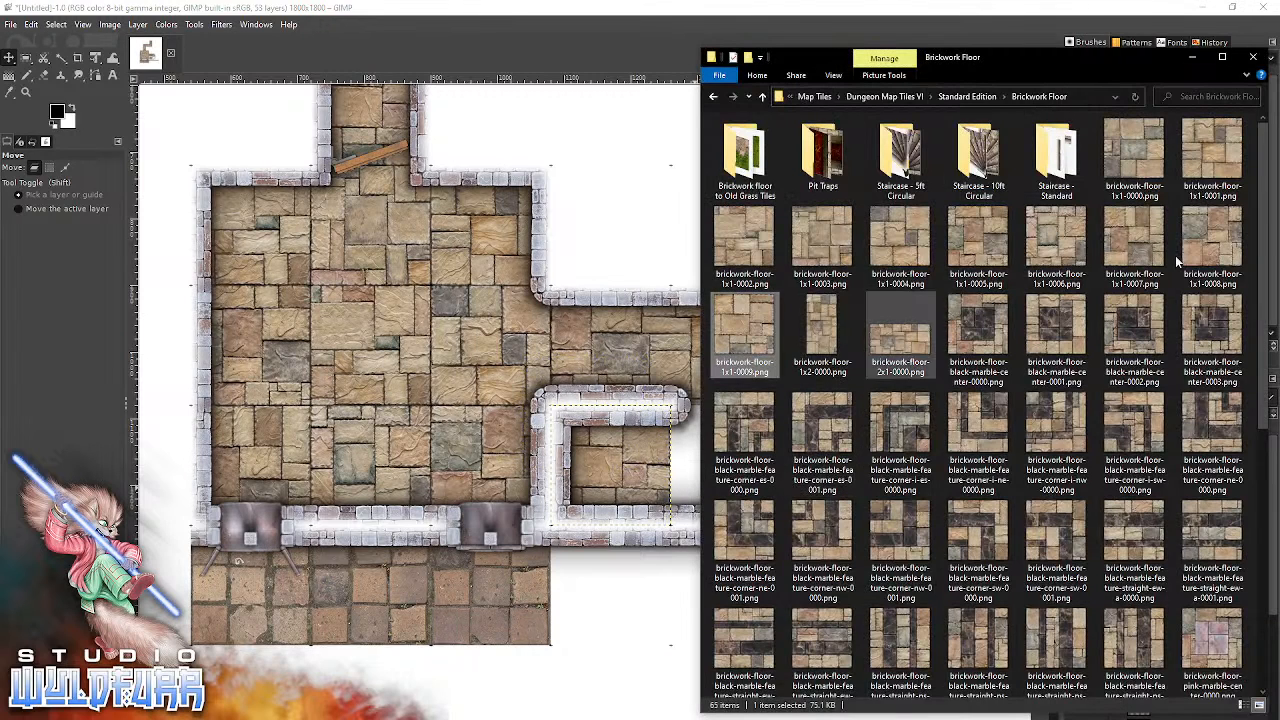
Add brickwork-floor-1x1-0008.png and snap it under the corridor's lower east corner, beside the dead-end tile.
click(1212, 245)
drag(587, 380, 585, 378)
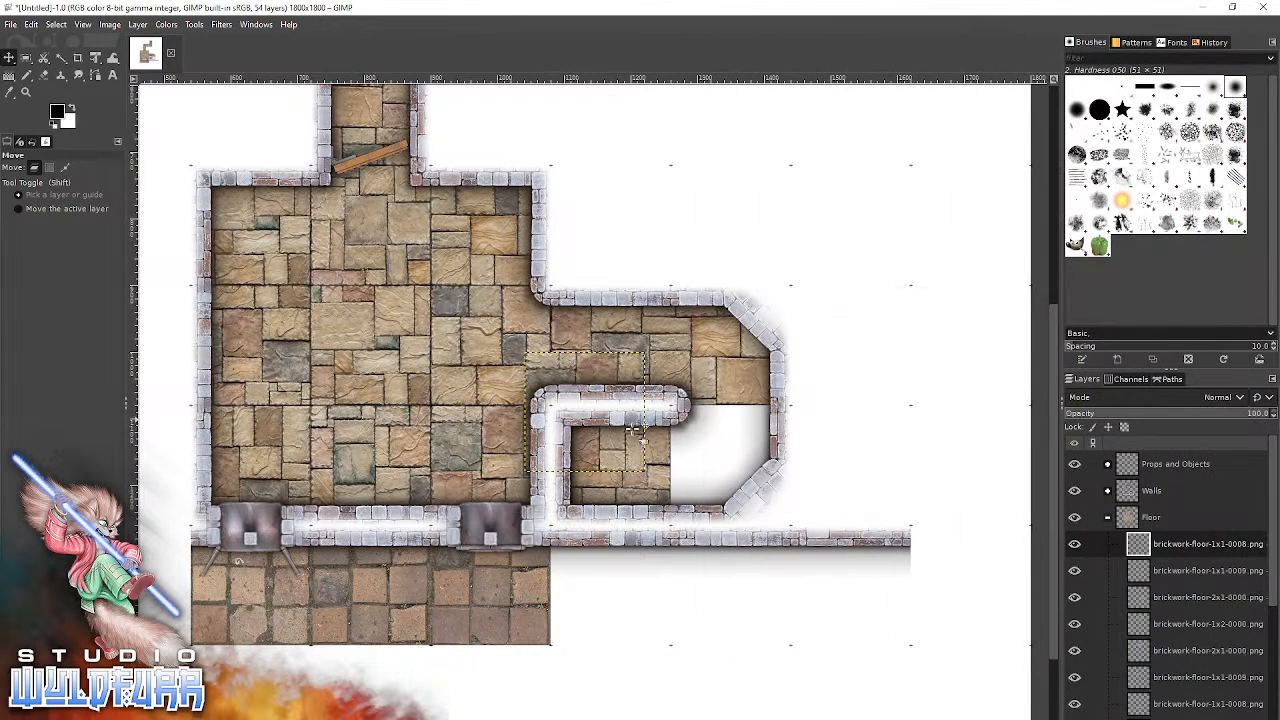
drag(635, 455, 777, 509)
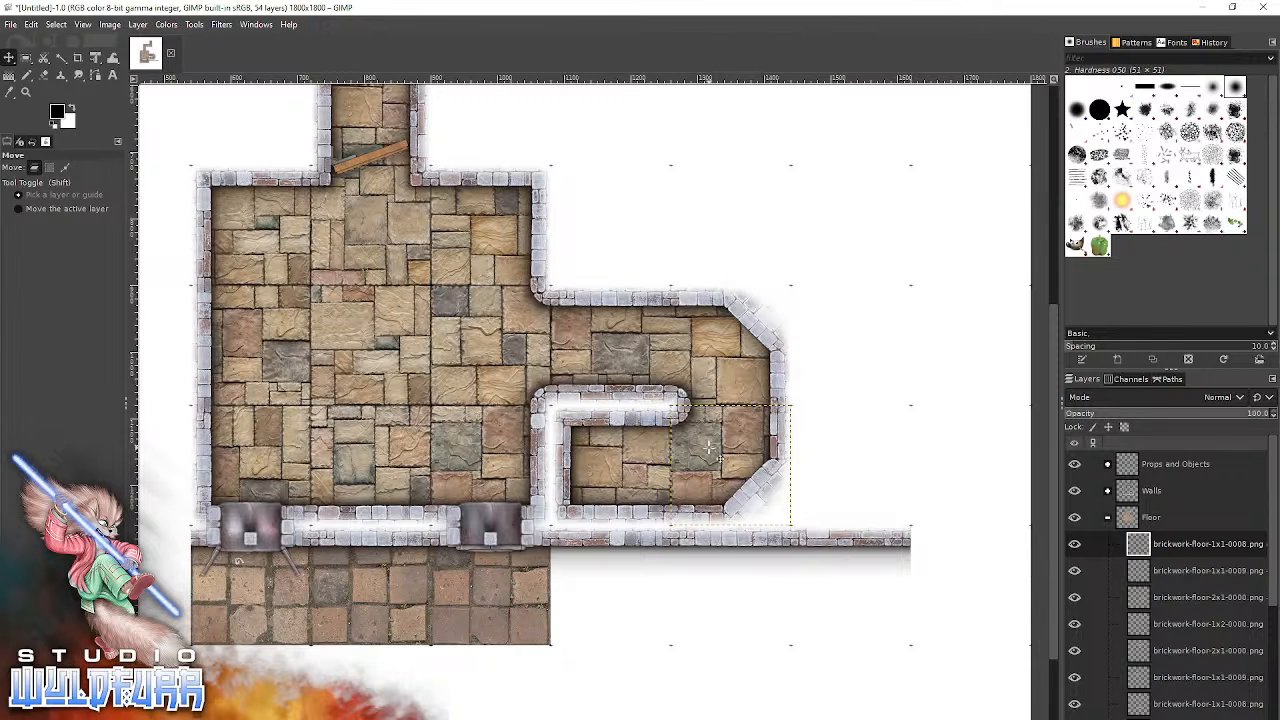
Add brickwork-5ft-circular-staircase-cc-ne-0000.png from the Staircase - 5ft Circular folder and snap it into the corridor's north-east corner.
key(alt+Tab)
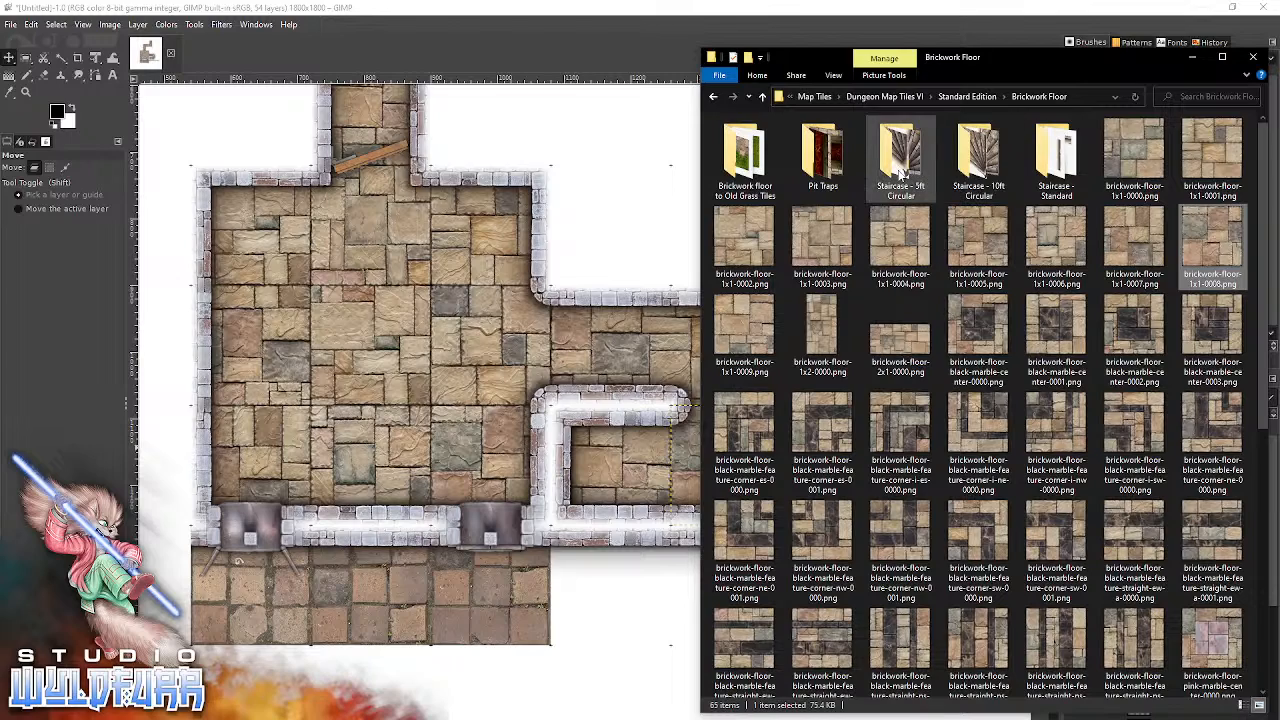
double_click(900, 172)
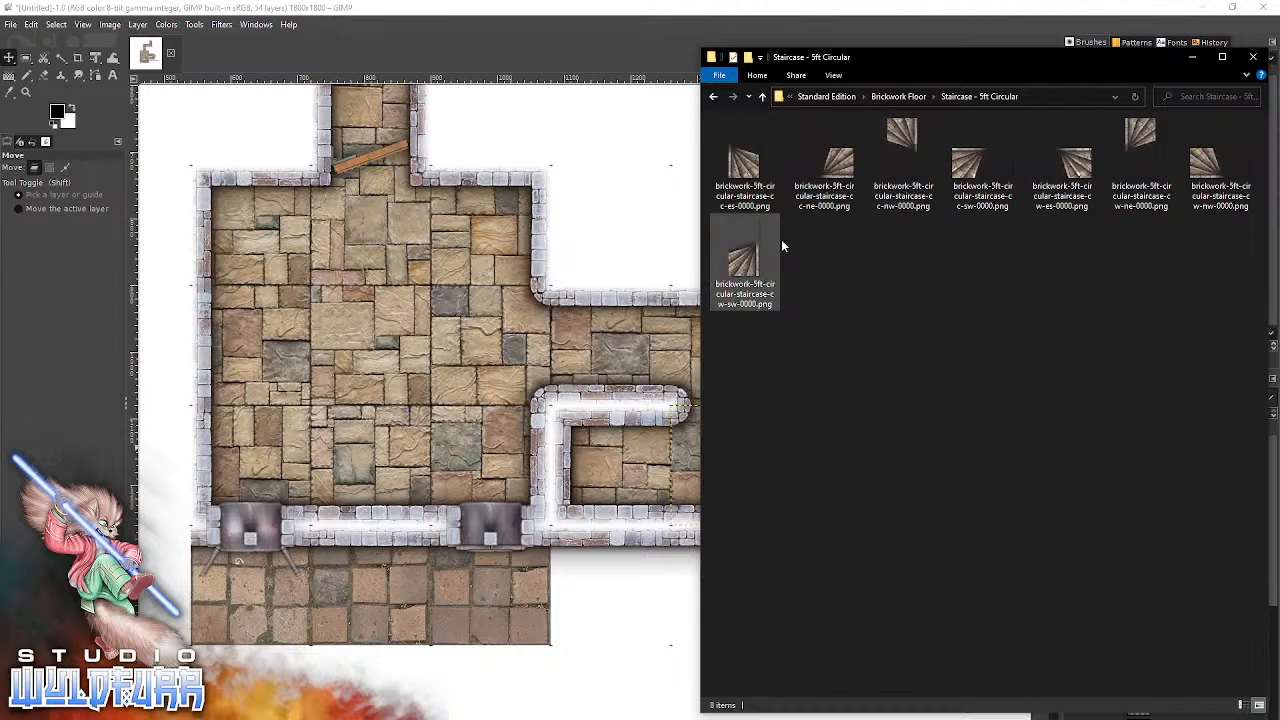
click(842, 172)
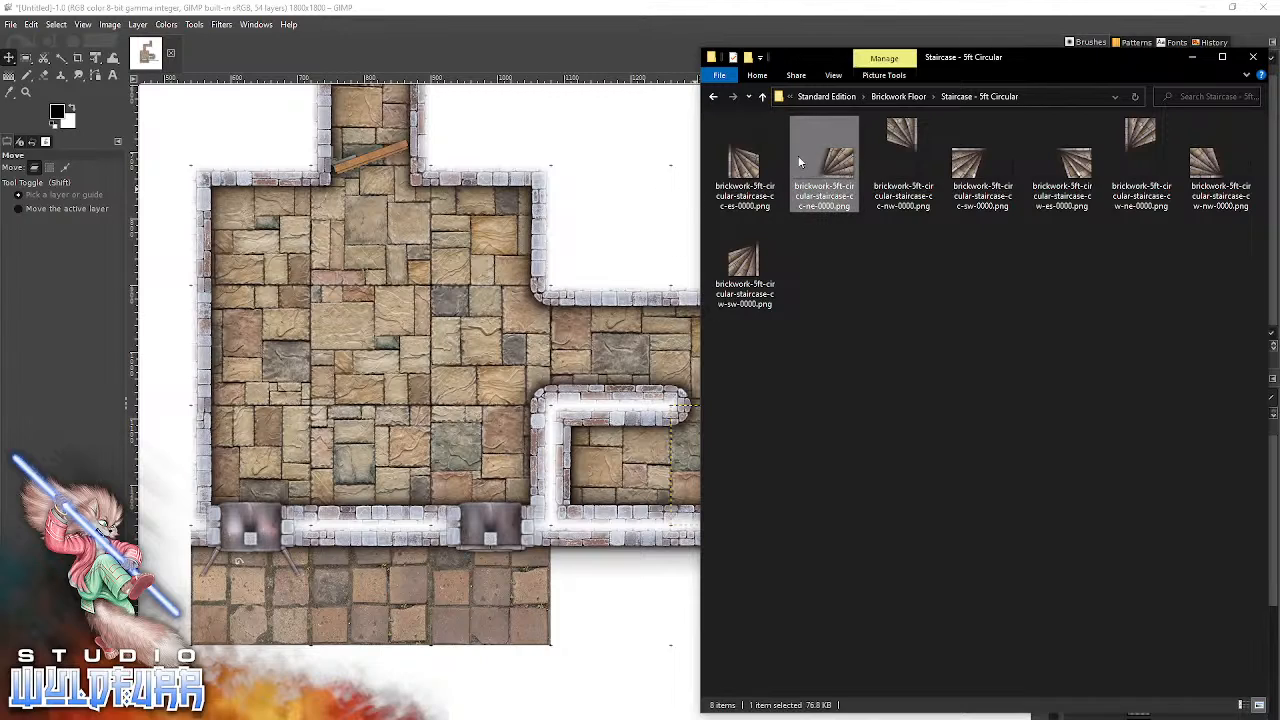
drag(844, 170, 626, 200)
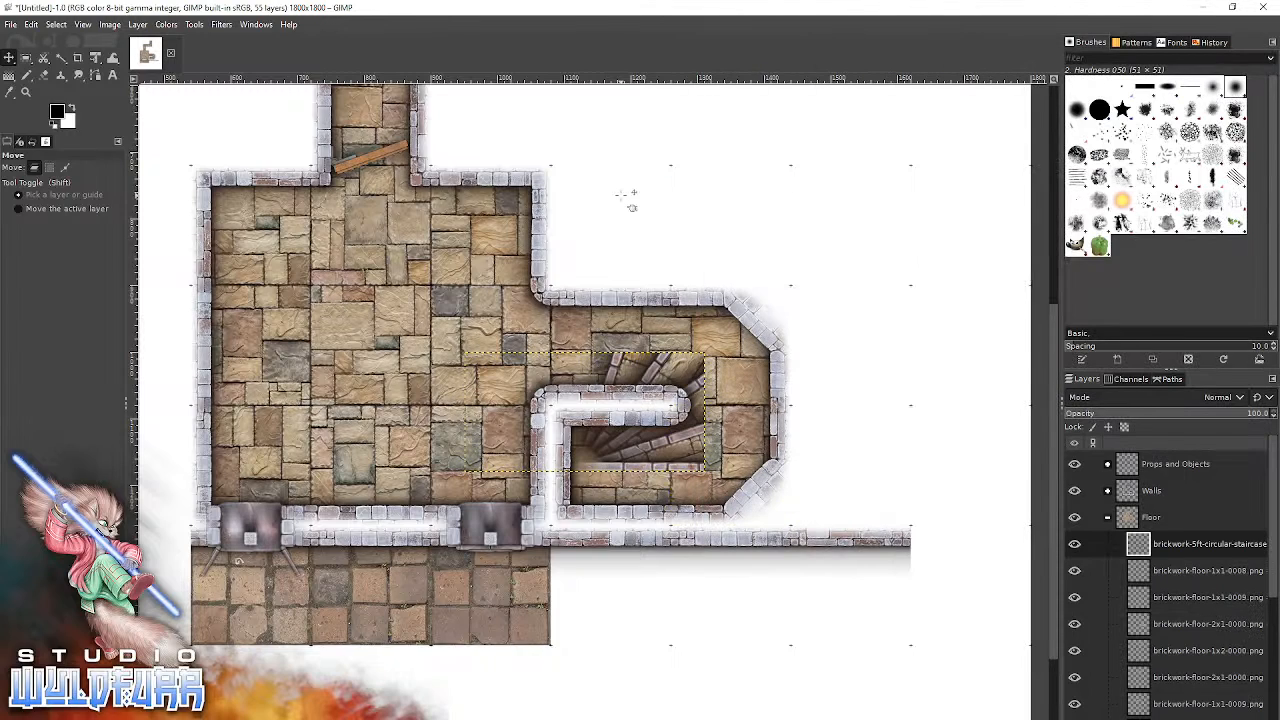
drag(693, 462, 837, 203)
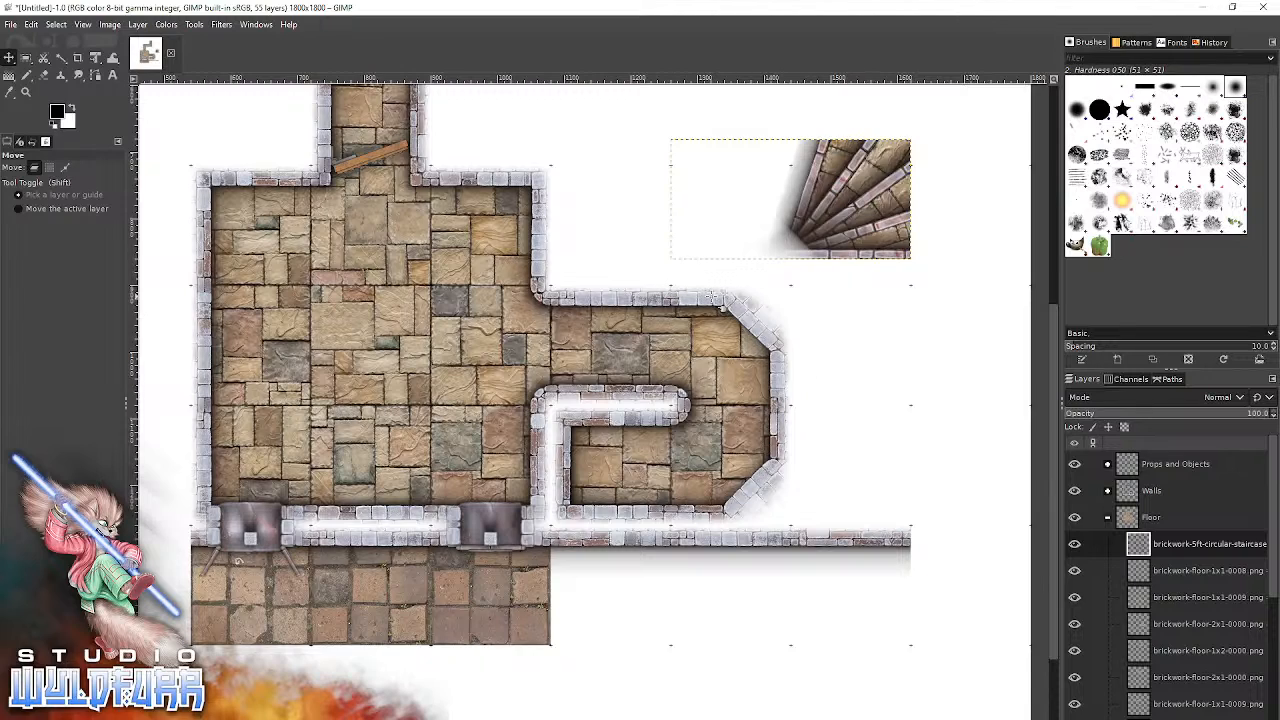
drag(867, 183, 719, 384)
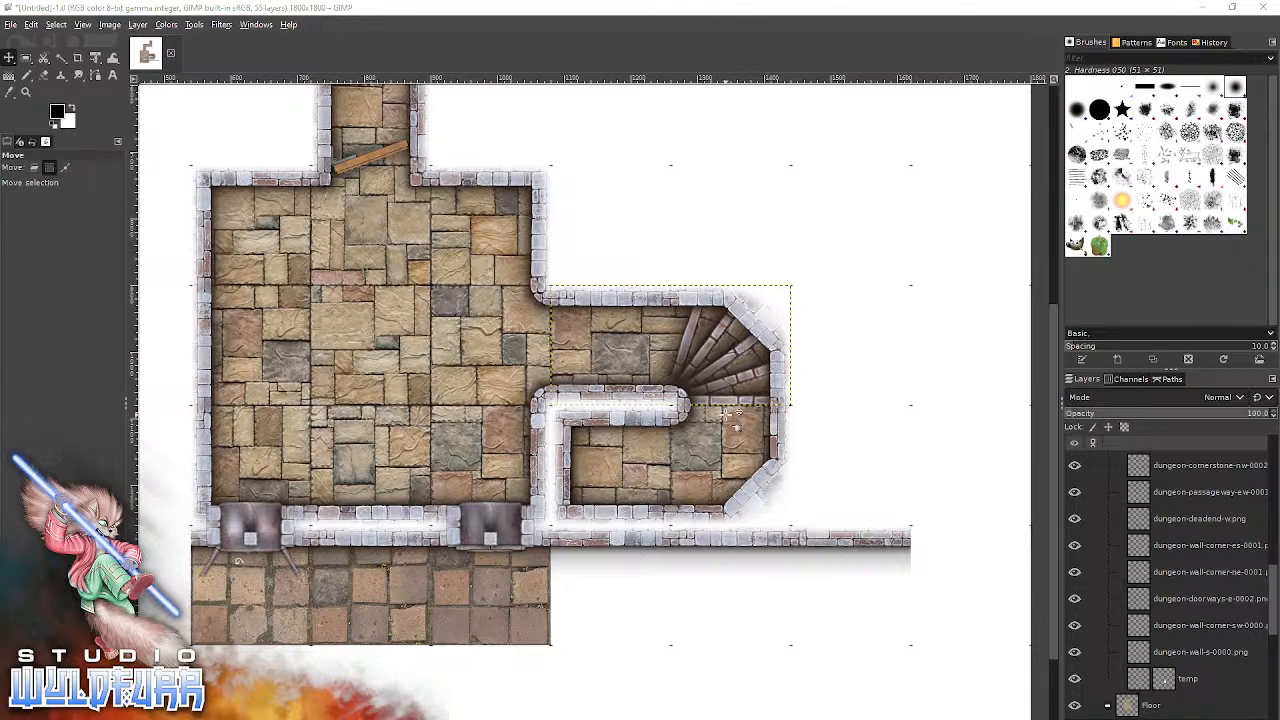
Add brickwork-5ft-circular-staircase-cc-es-0000.png from the Staircase - 5ft Circular folder to the map.
key(alt+Tab)
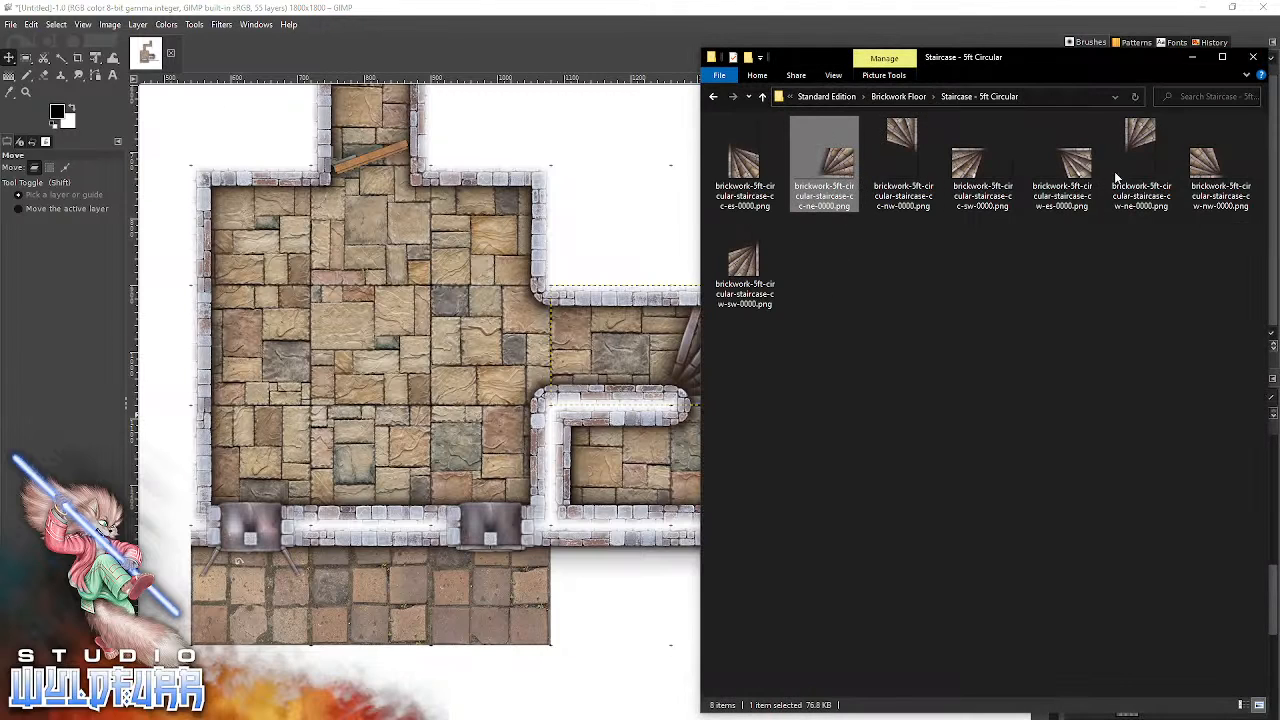
click(738, 161)
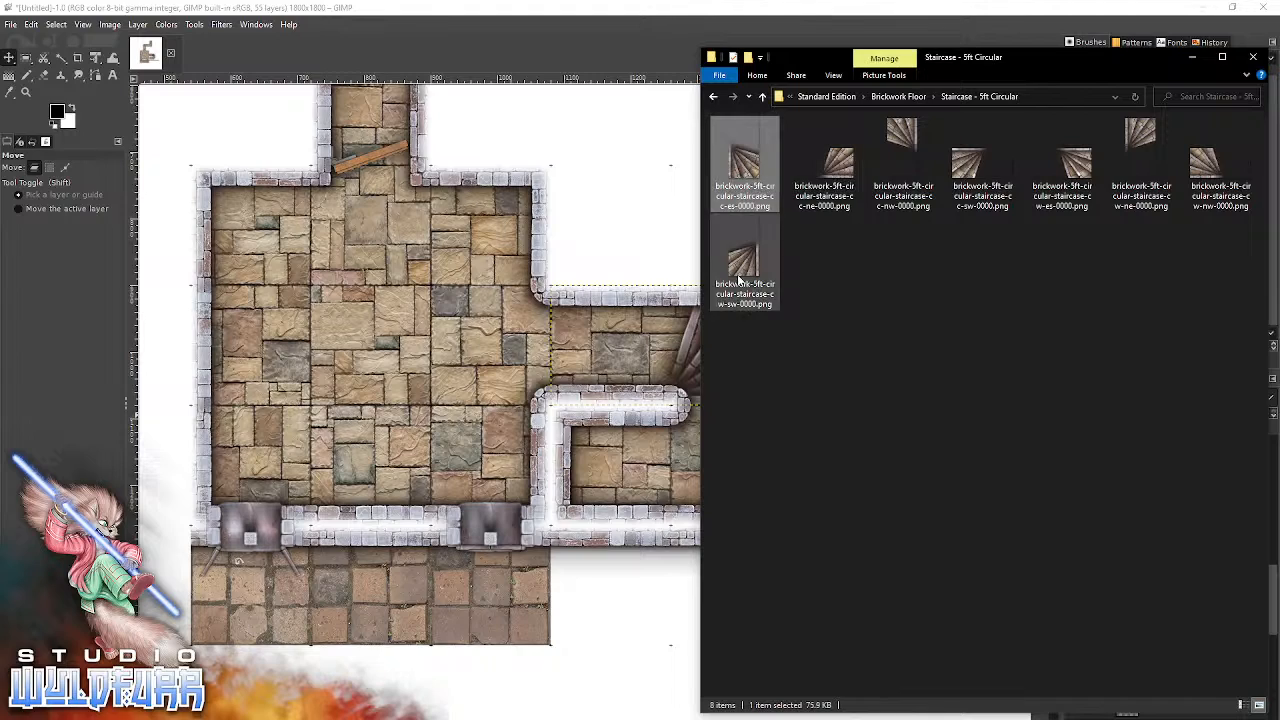
drag(739, 162, 619, 177)
drag(590, 478, 605, 500)
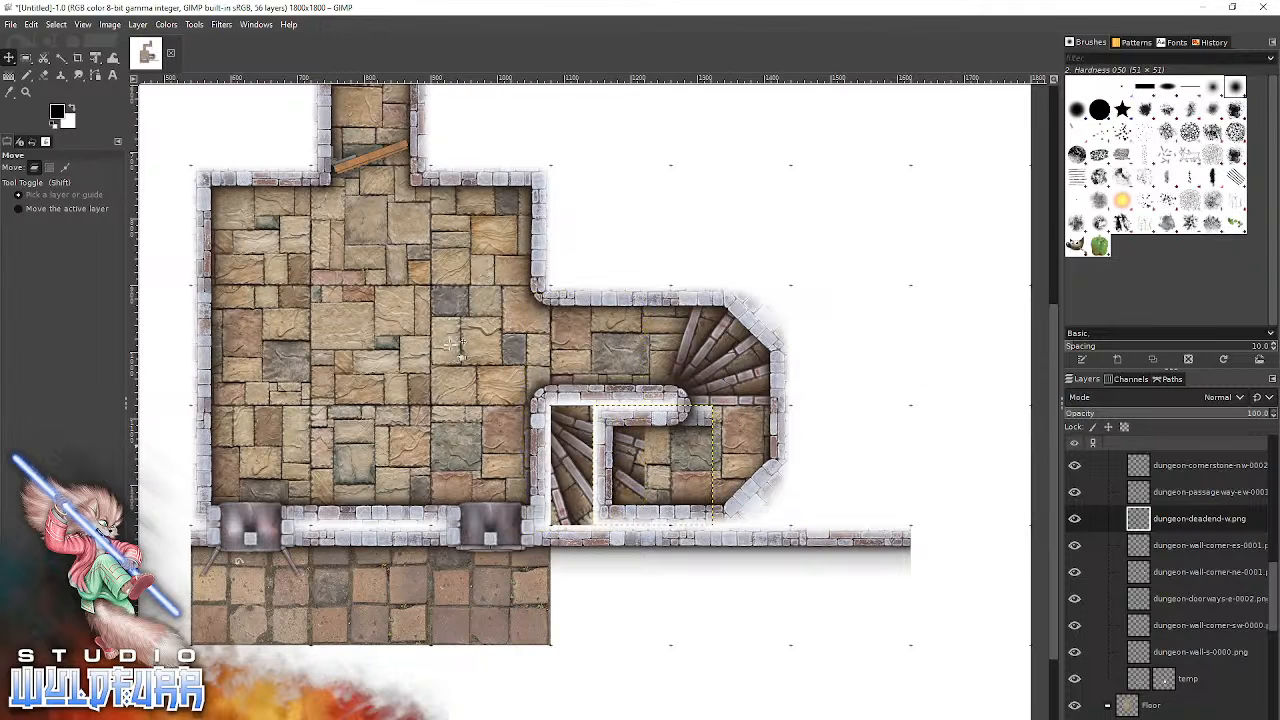
click(32, 25)
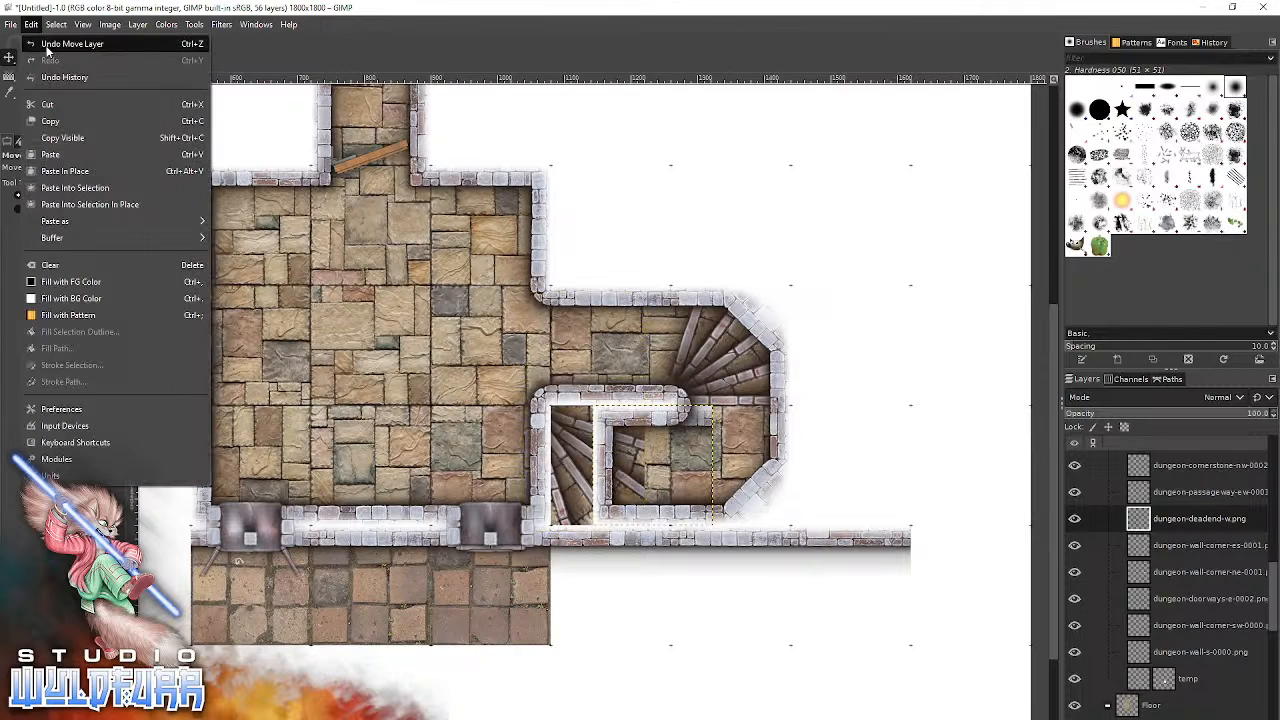
click(50, 38)
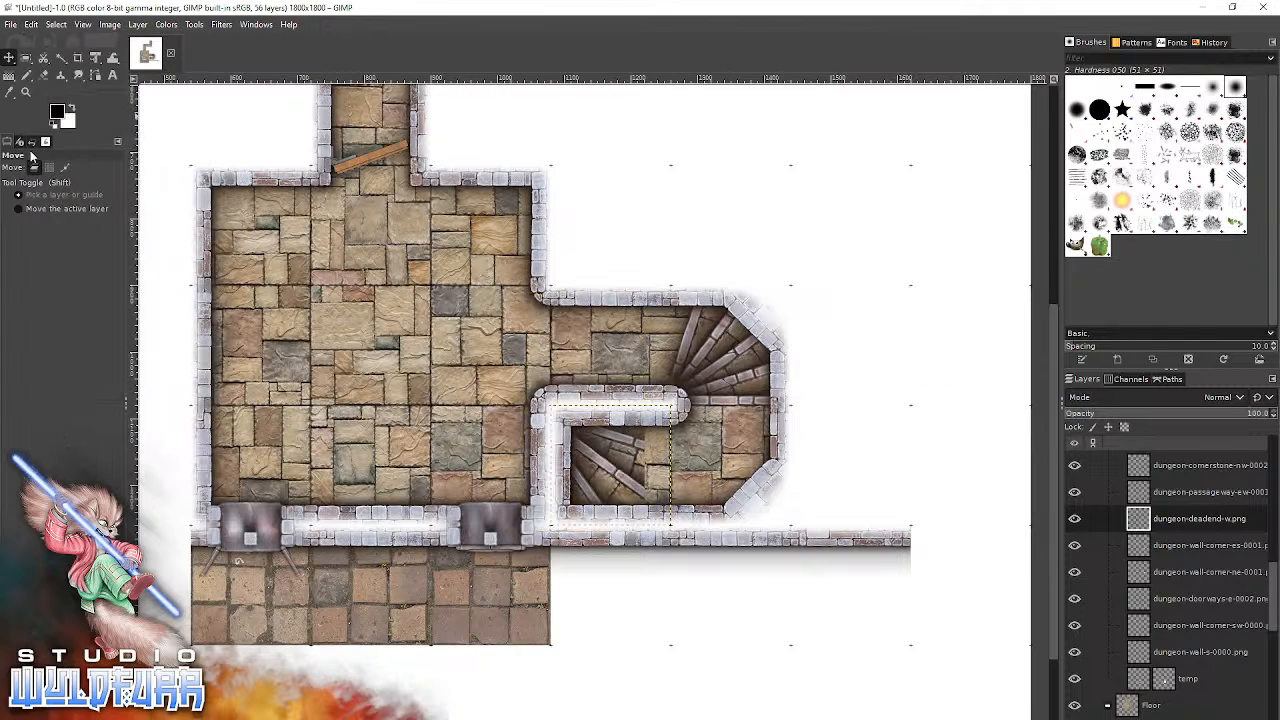
Set the Move tool to move the active layer and make the topmost circular staircase layer in the Floor group active.
click(45, 210)
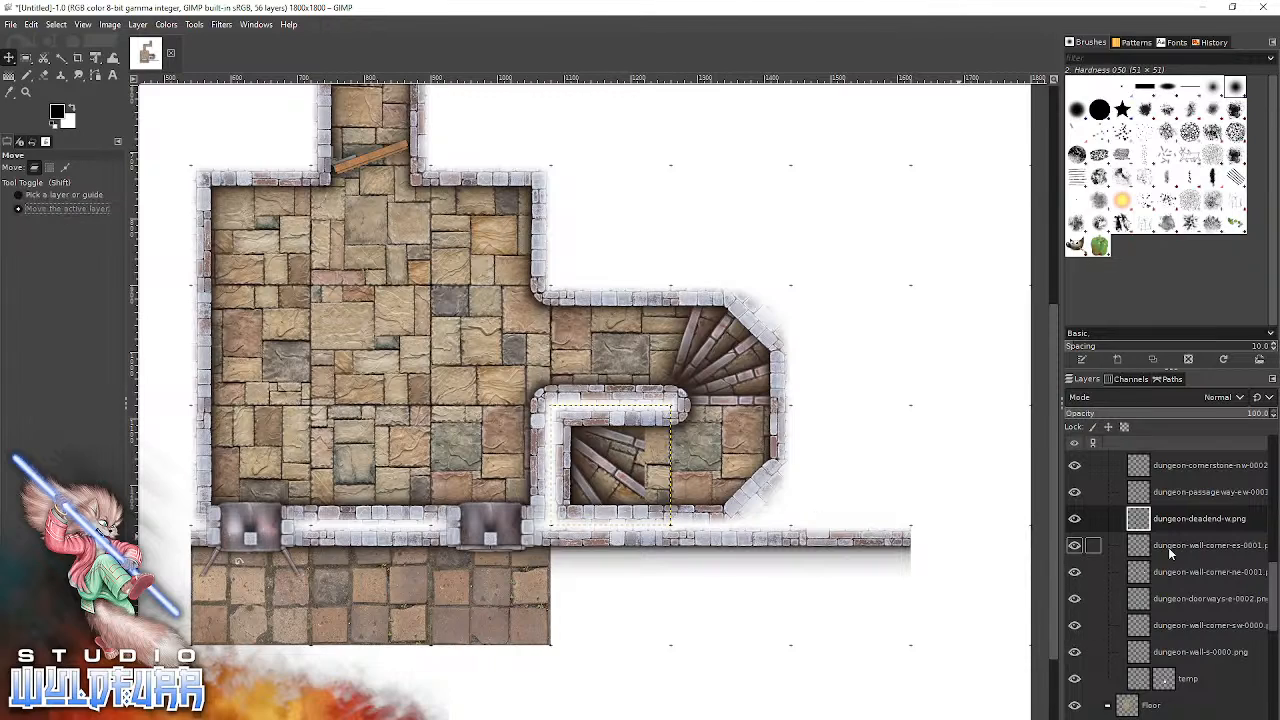
scroll(1210, 542, up, 10)
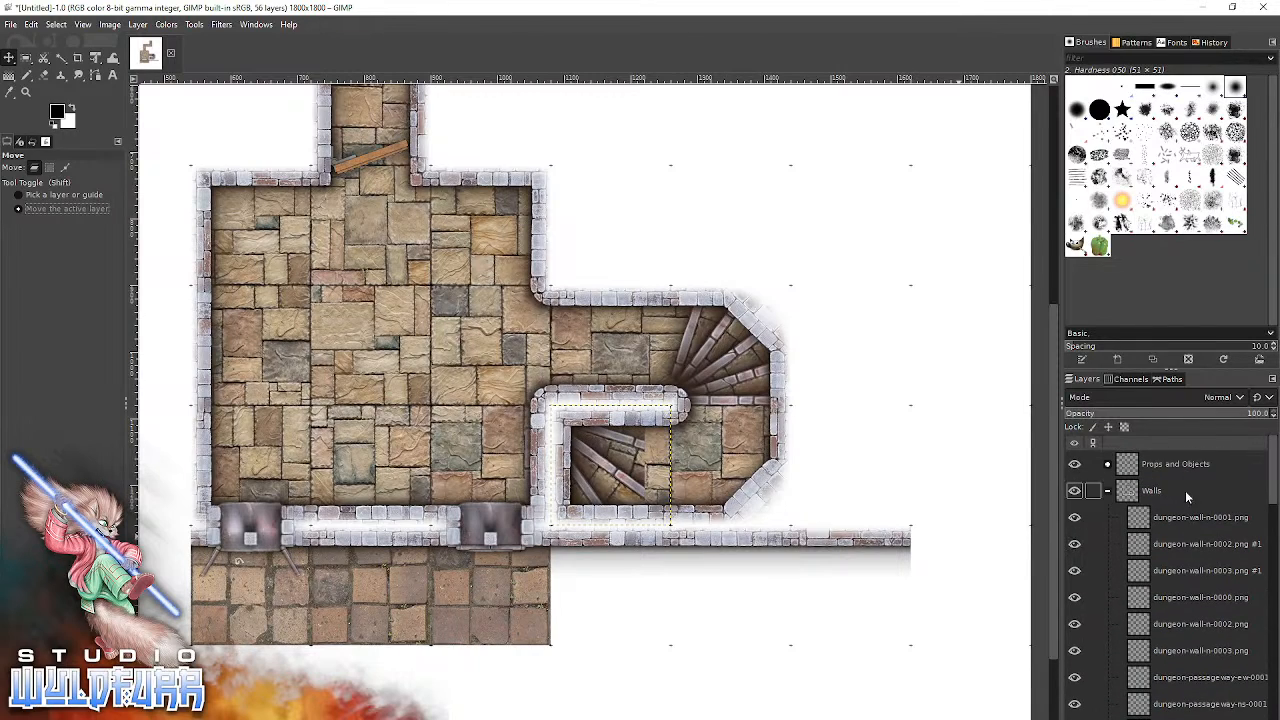
scroll(1150, 545, down, 10)
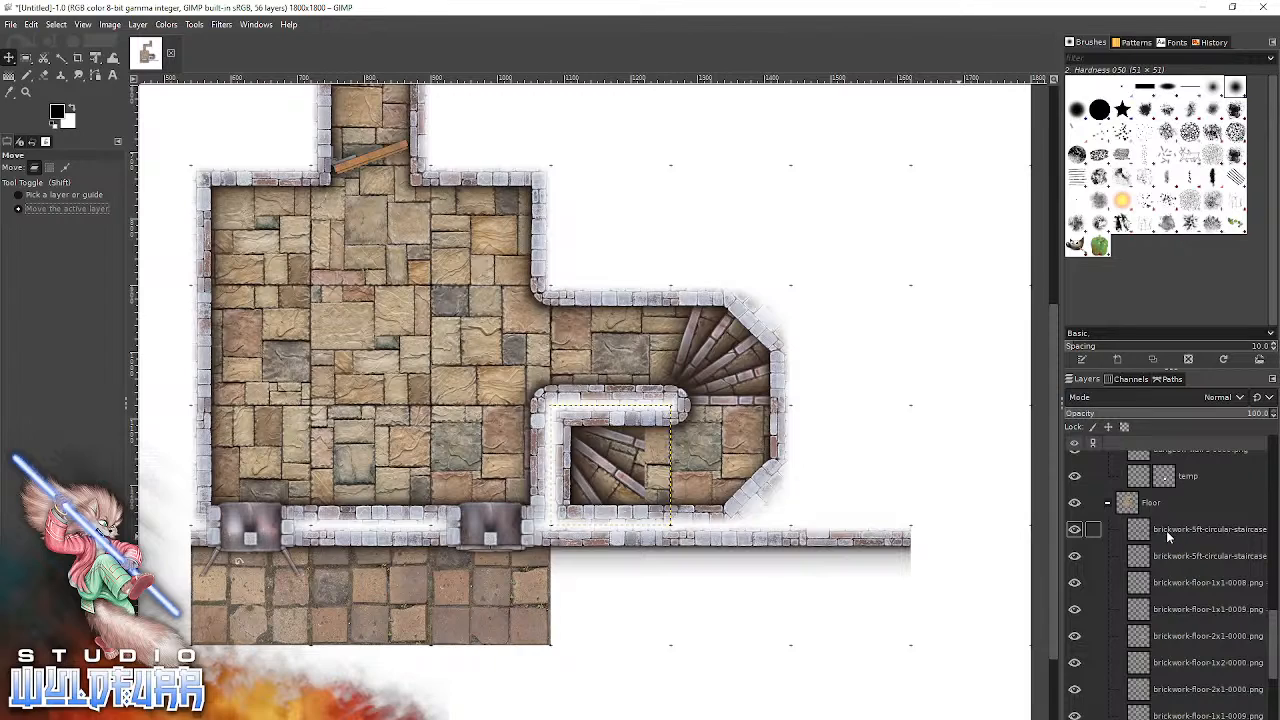
click(1075, 530)
click(1075, 530)
click(1175, 529)
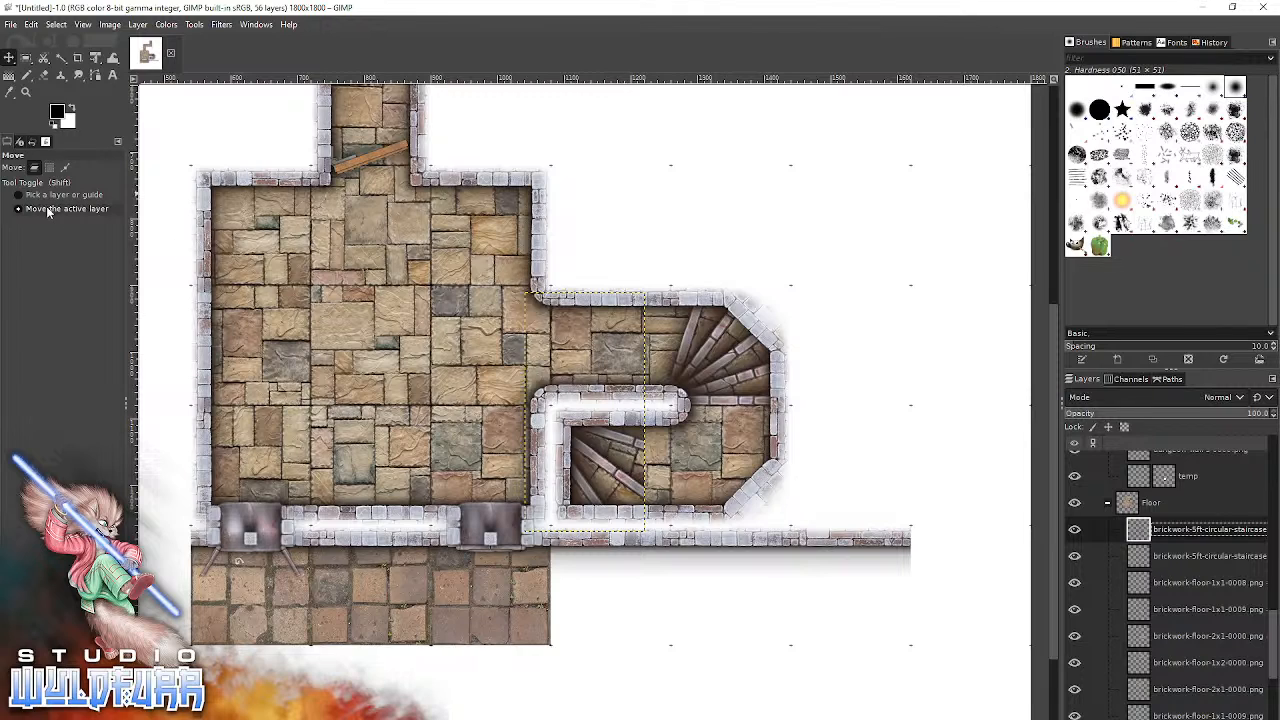
Move the active staircase piece out from under the walls and snap it into the corridor's south-east corner.
drag(608, 477, 913, 384)
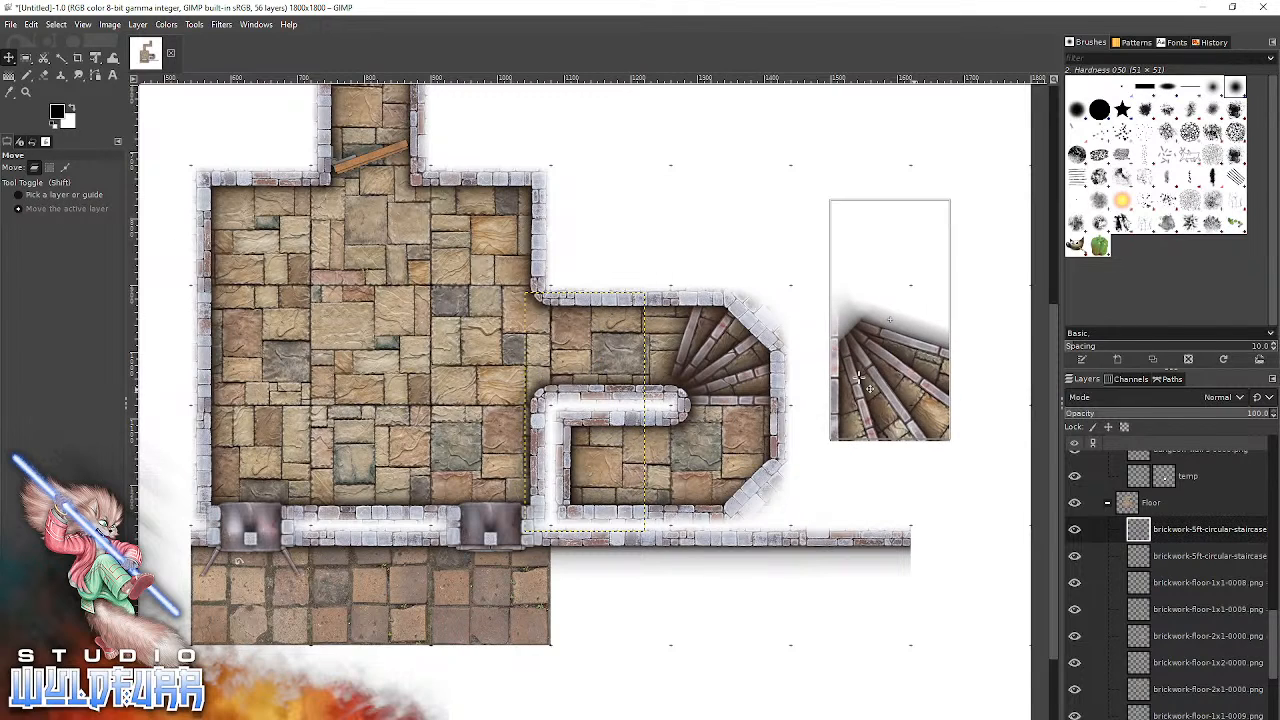
drag(421, 408, 457, 431)
drag(923, 349, 772, 347)
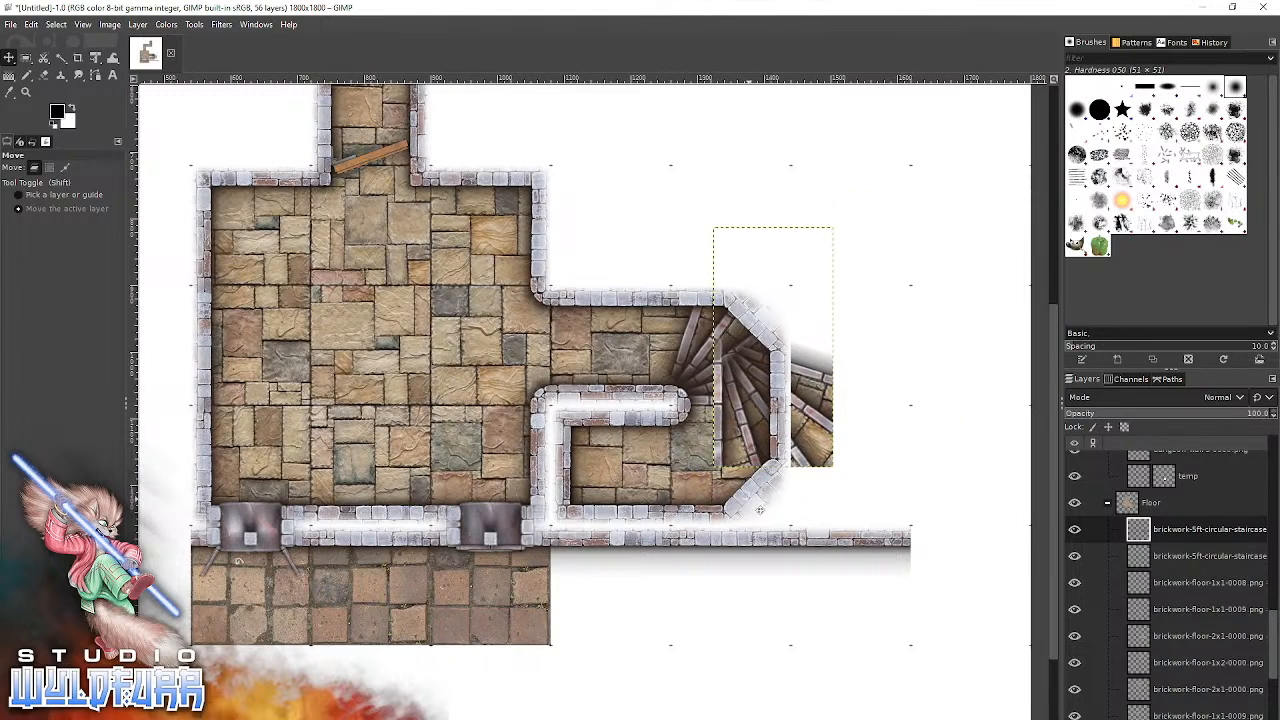
drag(801, 446, 773, 518)
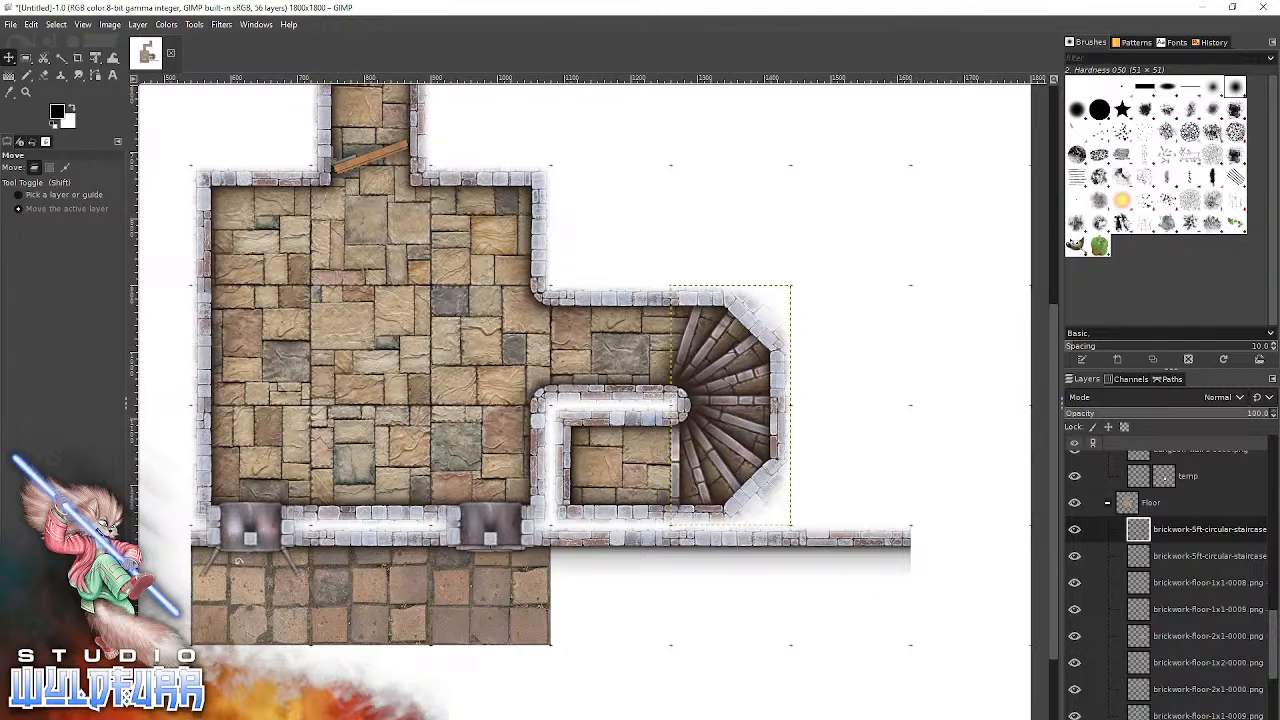
Toggle the topmost staircase layer's visibility to check which staircase piece it holds.
key(alt+Tab)
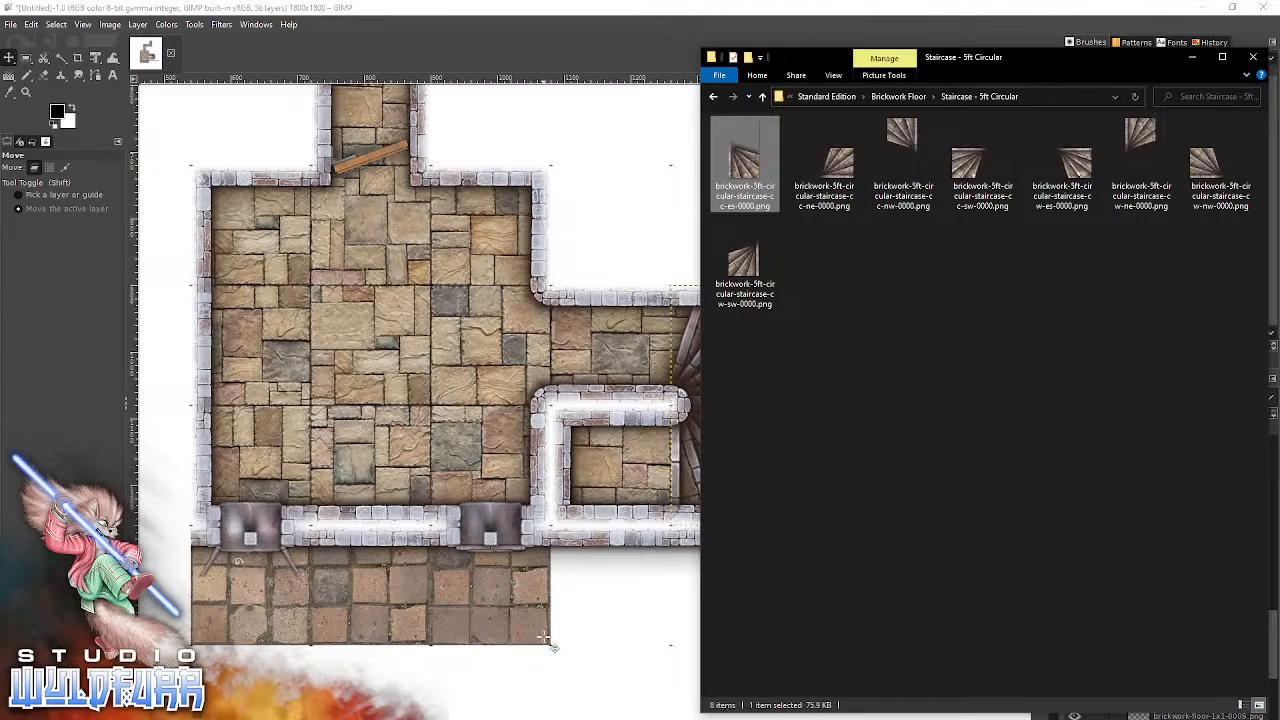
click(620, 628)
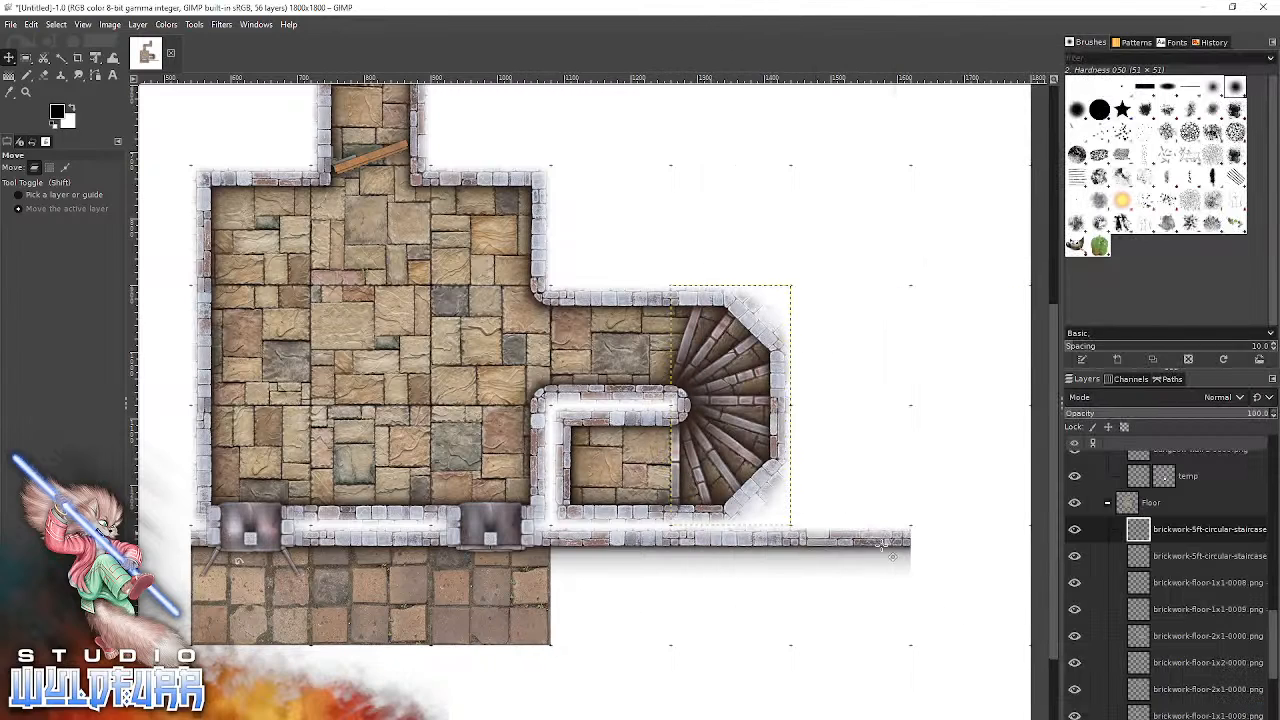
click(1075, 530)
click(1075, 530)
click(1075, 530)
click(1075, 530)
Pull the south-east staircase piece clear of the walls and snap it back into its corner, with its layer active.
drag(700, 463, 890, 458)
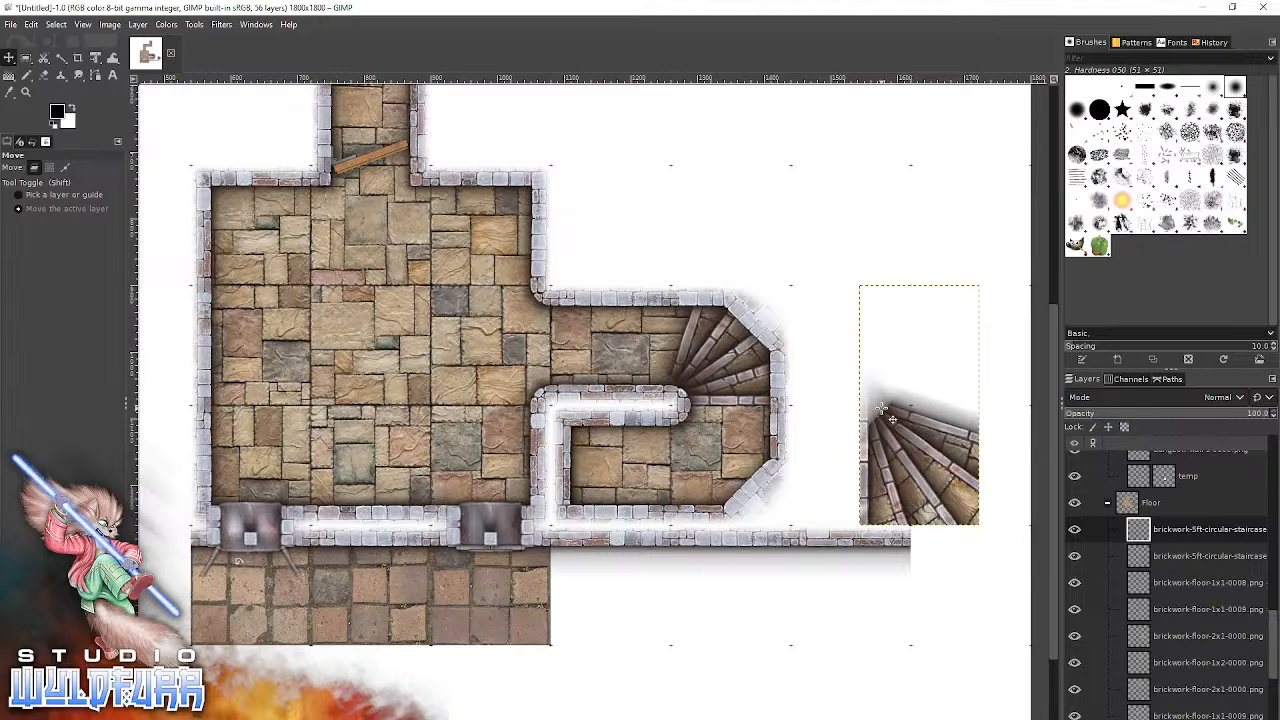
drag(904, 478, 878, 379)
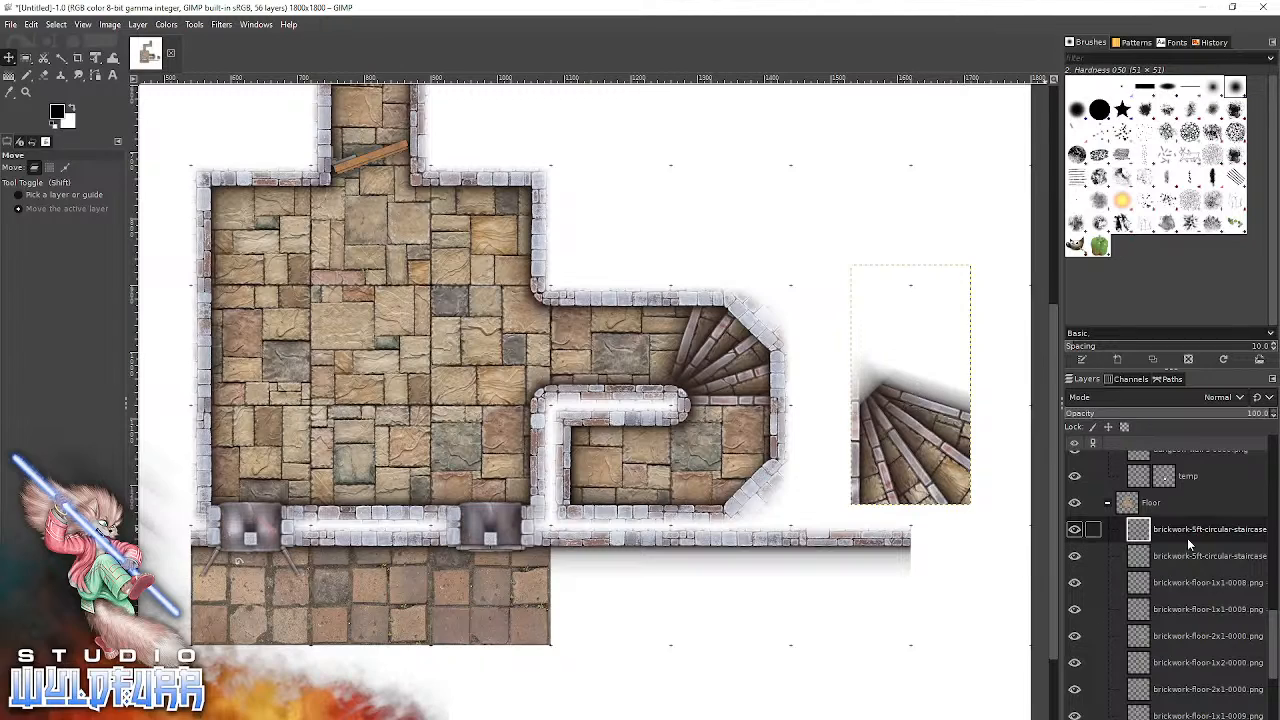
drag(1185, 526, 1188, 572)
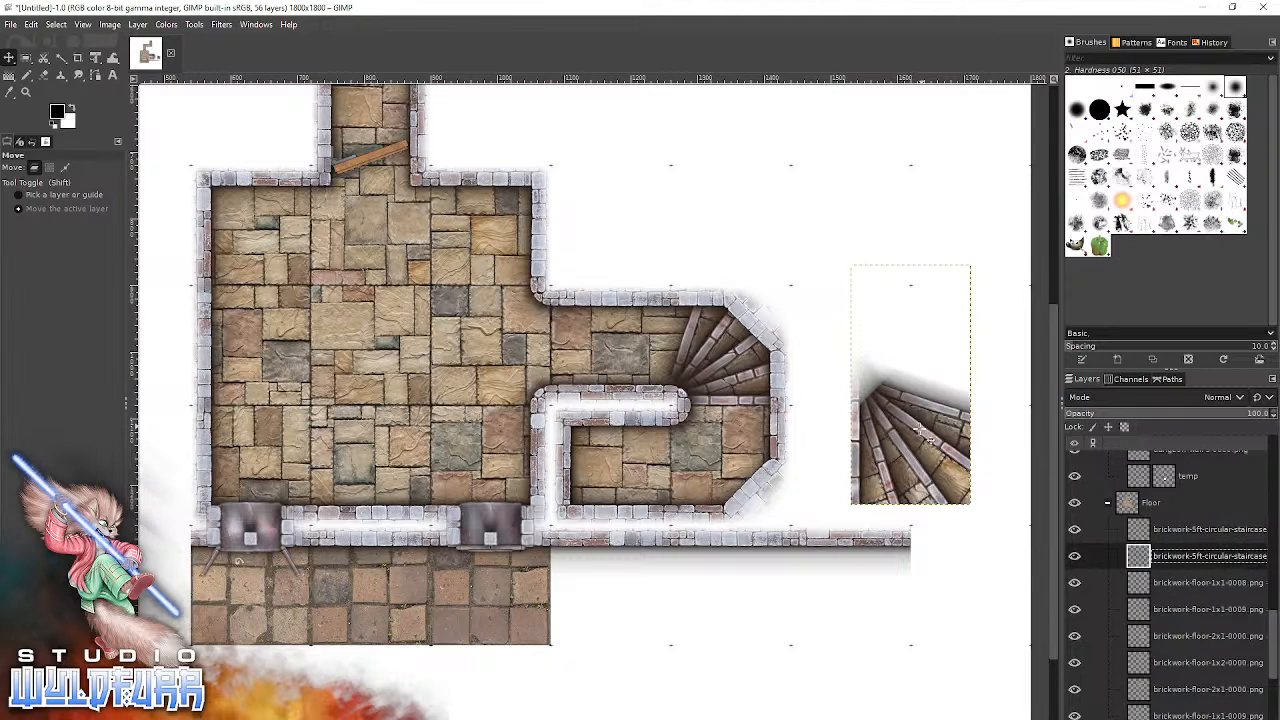
drag(935, 463, 694, 480)
drag(1185, 557, 1176, 528)
drag(721, 481, 739, 490)
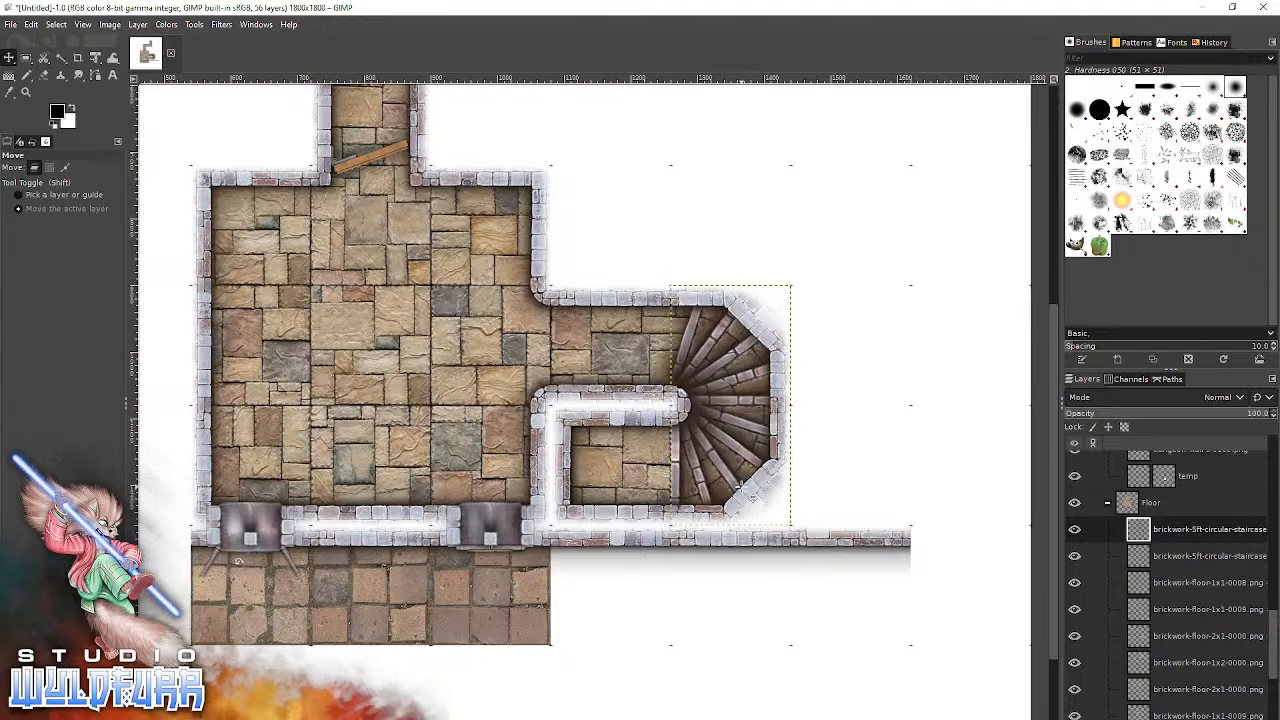
Add brickwork-5ft-circular-staircase-cc-sw-0000.png and snap it into the lower corridor so the stairs run into the dead end.
key(alt+Tab)
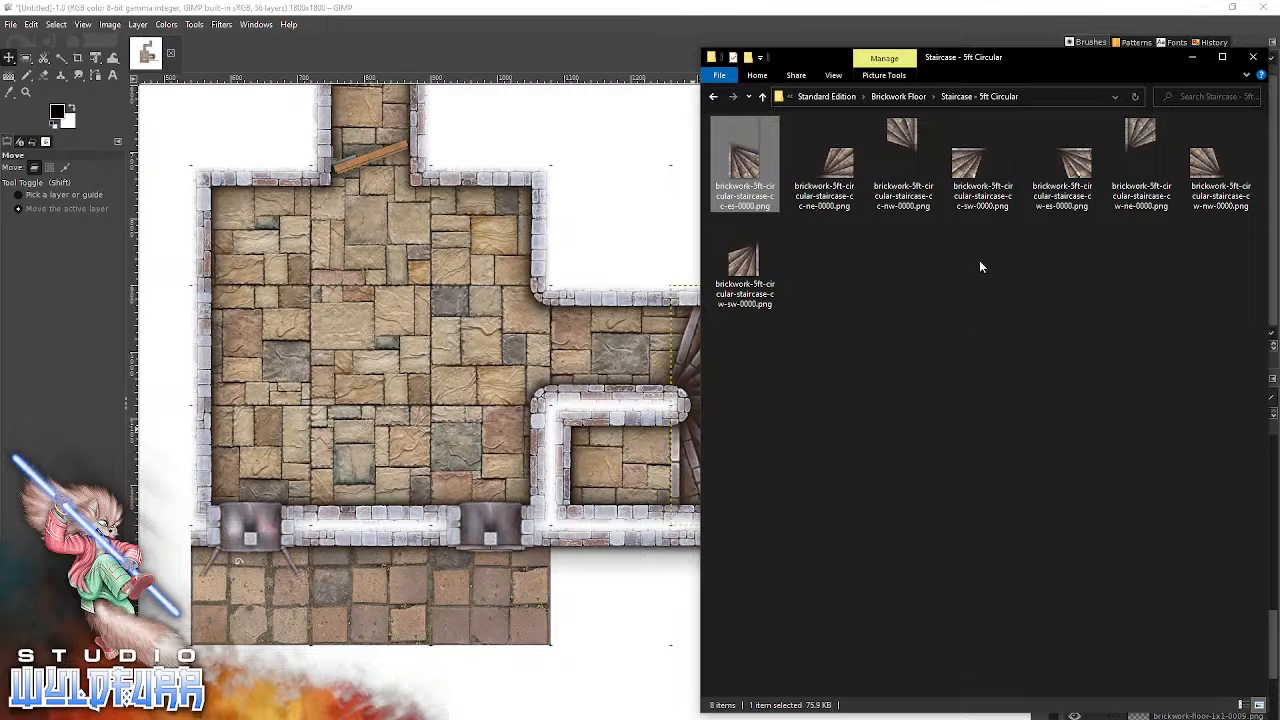
click(966, 166)
drag(971, 170, 590, 203)
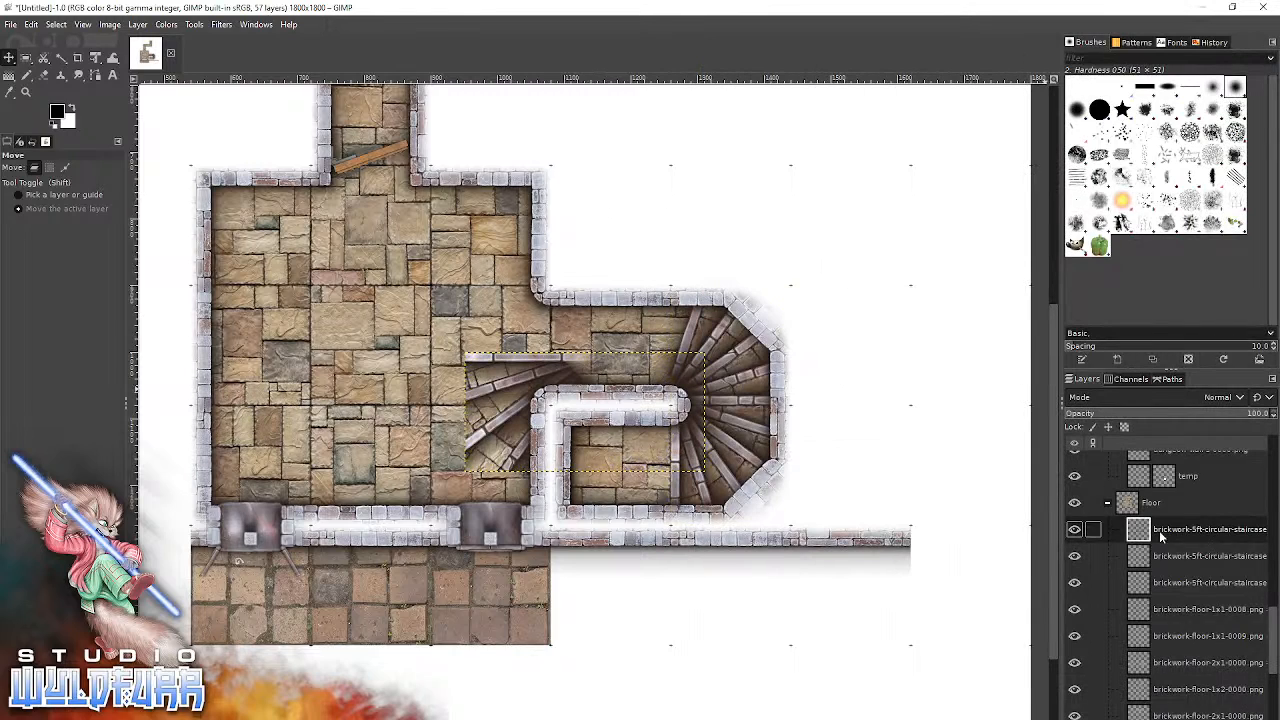
drag(481, 401, 575, 453)
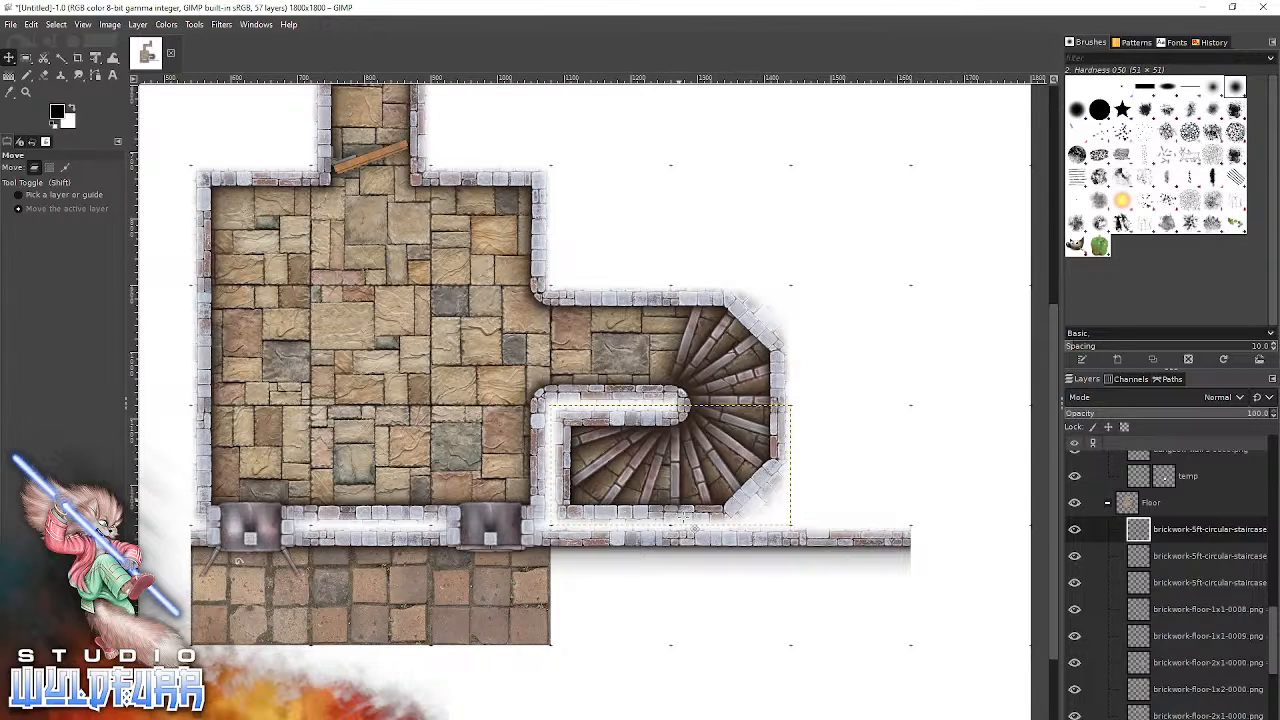
Switch to File Explorer and open the Black and White Fades folder inside Standard Edition.
key(alt+Tab)
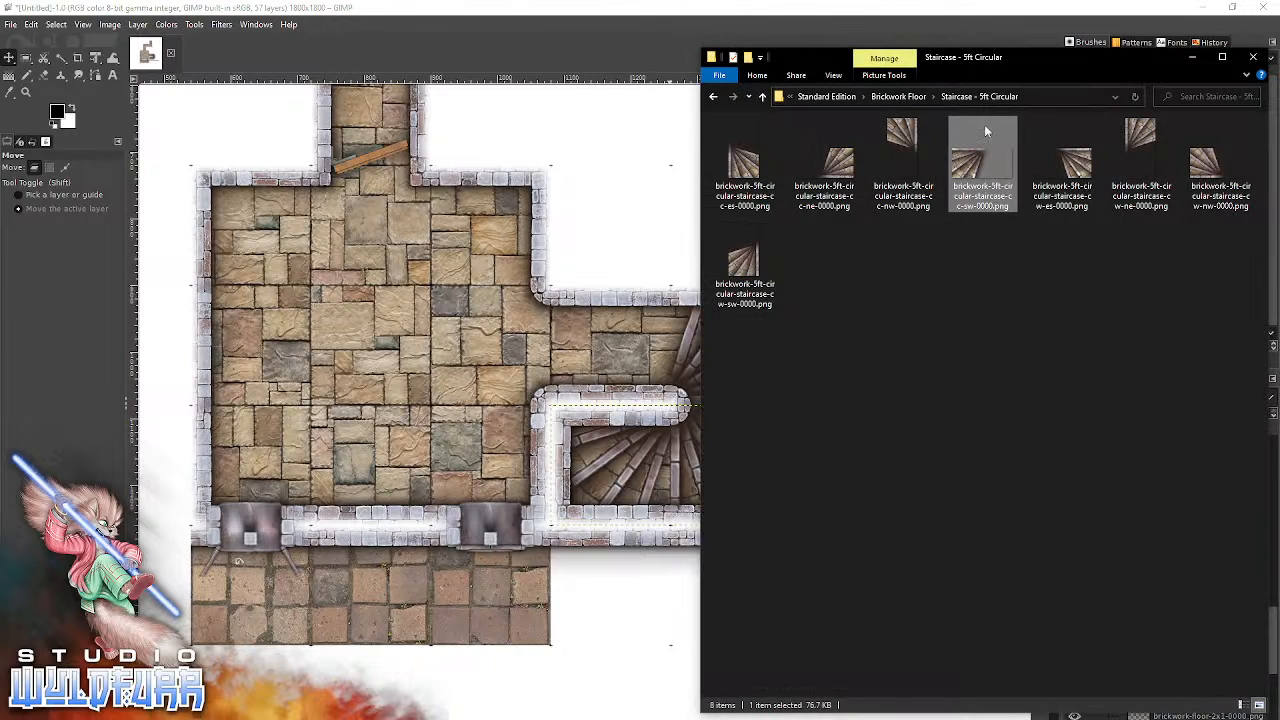
click(905, 96)
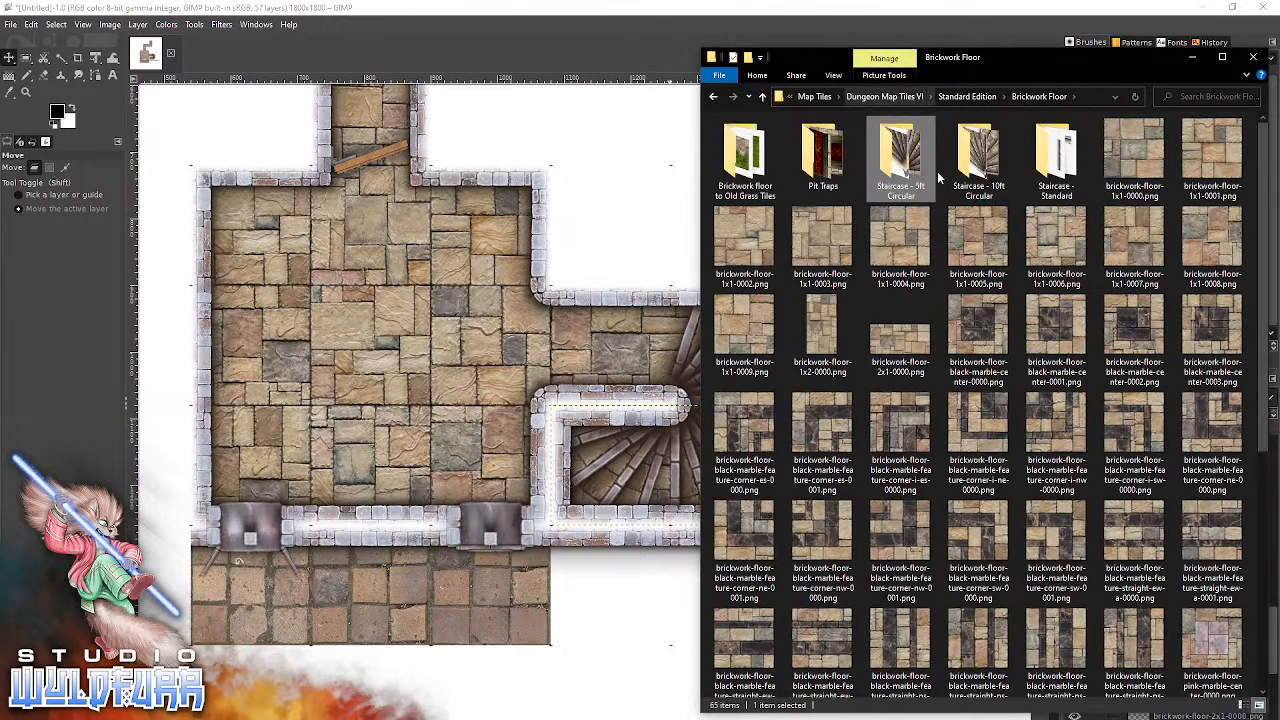
click(963, 97)
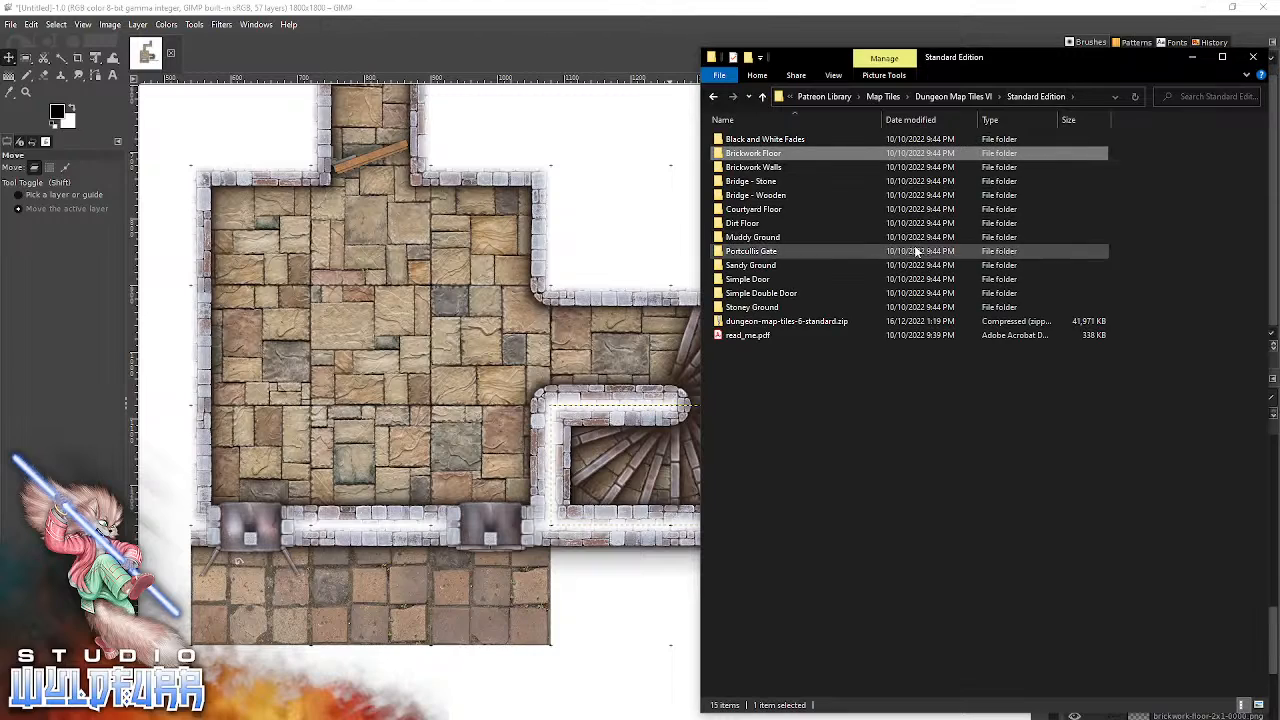
double_click(752, 141)
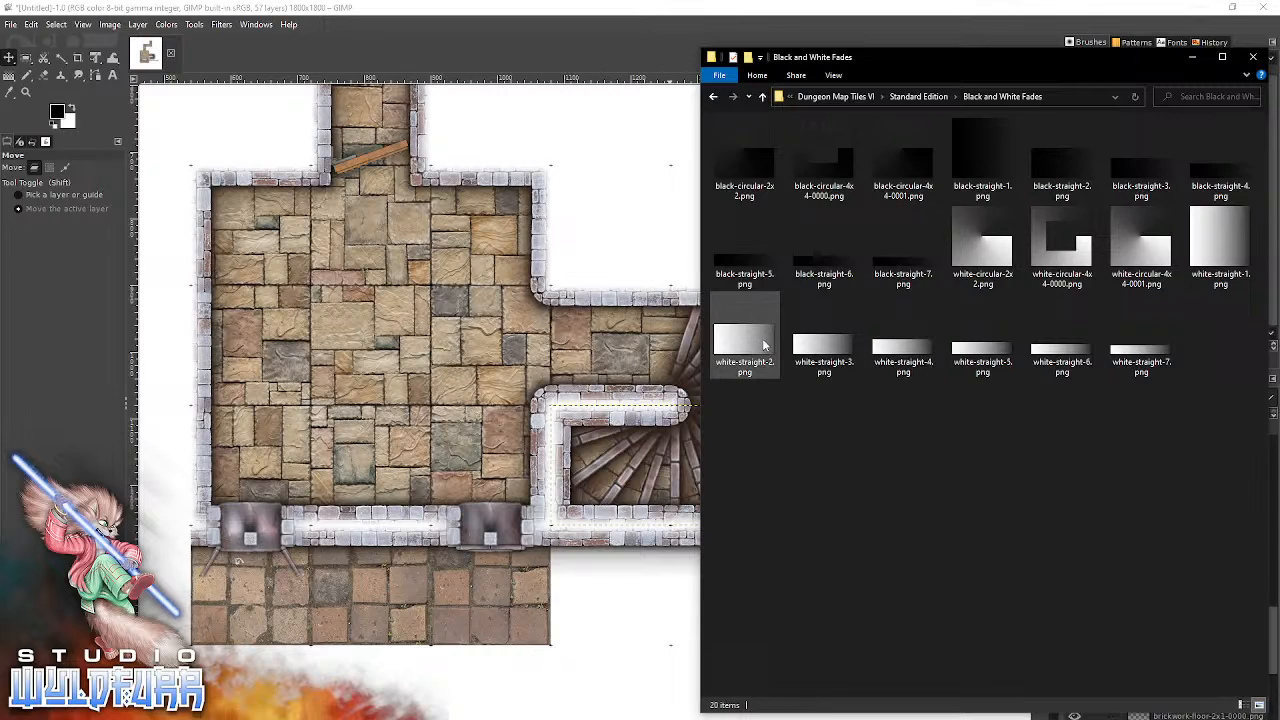
Try adding white-circular-4x4-0001.png as a fade over the staircase, and undo the addition.
click(1156, 258)
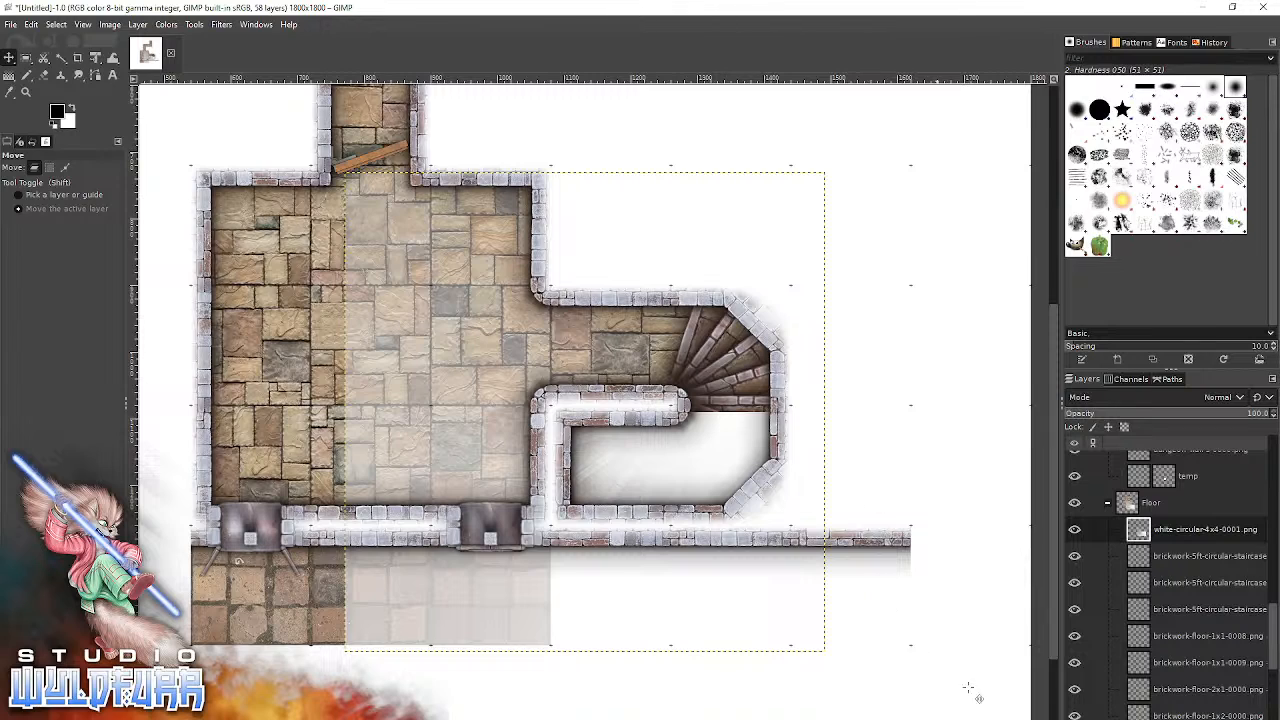
key(ctrl+z)
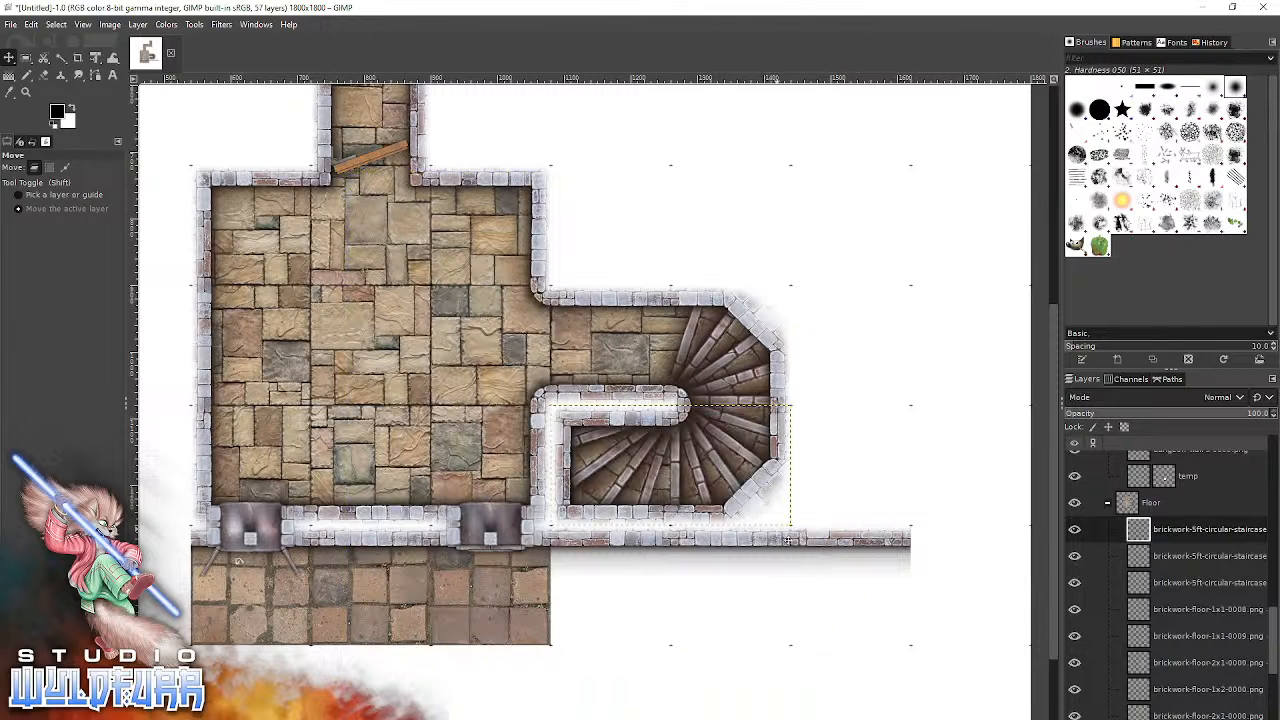
Add white-circular-2x2.png from the Black and White Fades folder and place its layer first in the Props and Objects group.
key(alt+Tab)
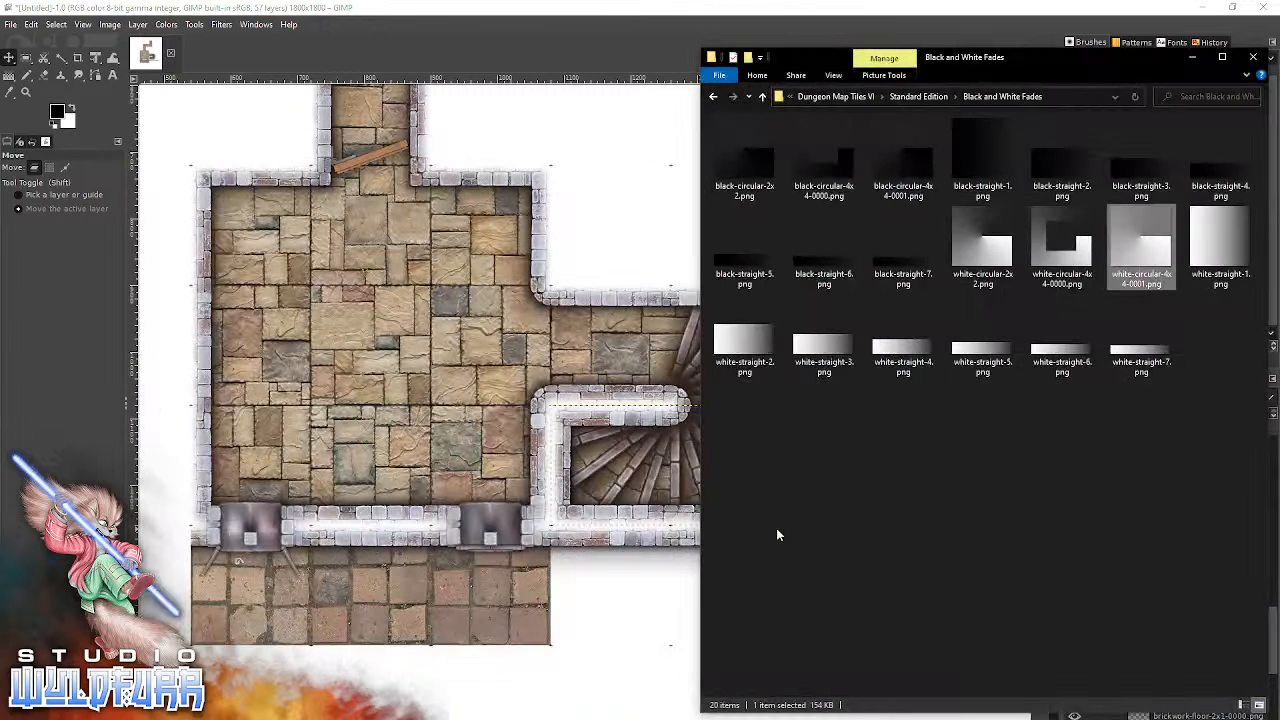
click(985, 254)
drag(985, 254, 478, 290)
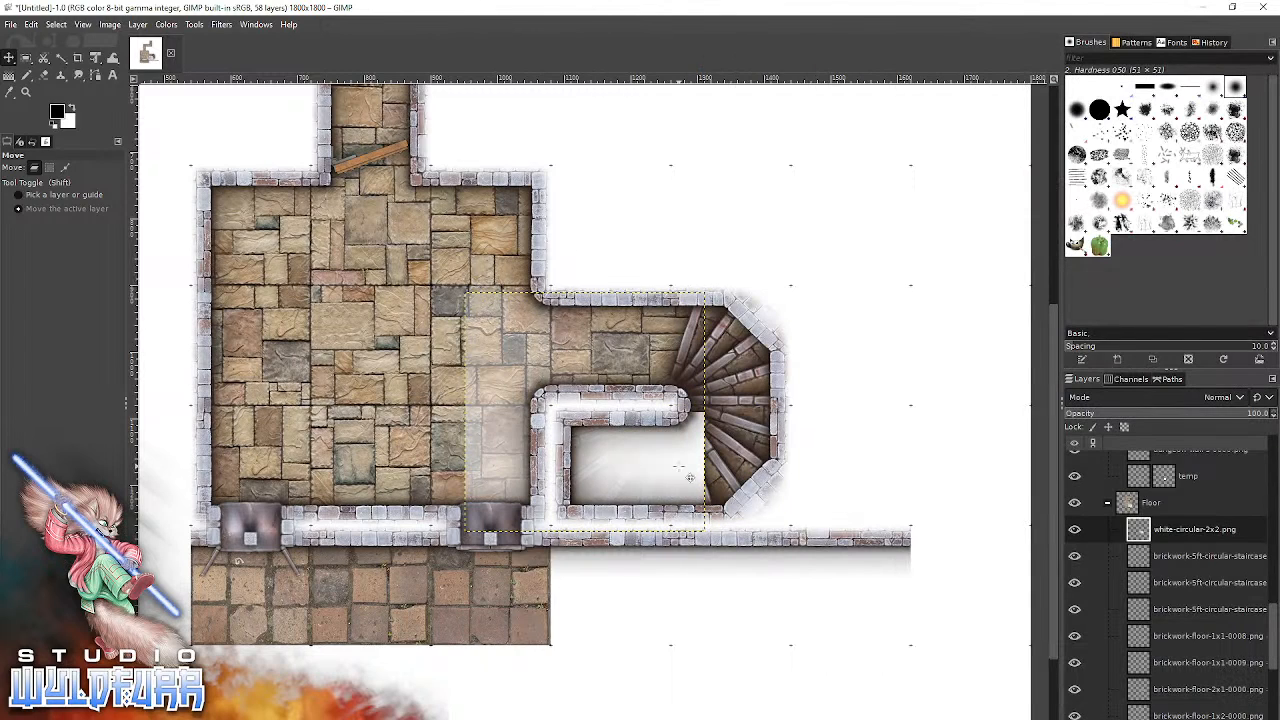
drag(616, 466, 487, 386)
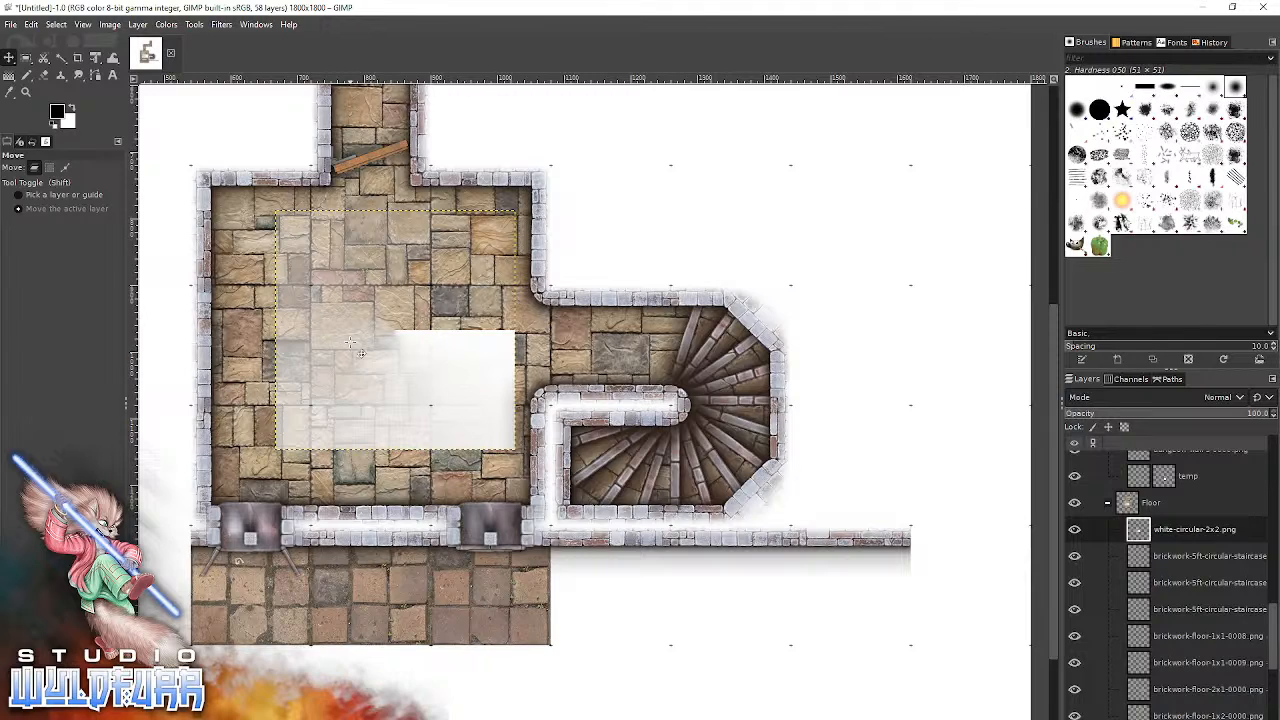
scroll(1187, 530, up, 3)
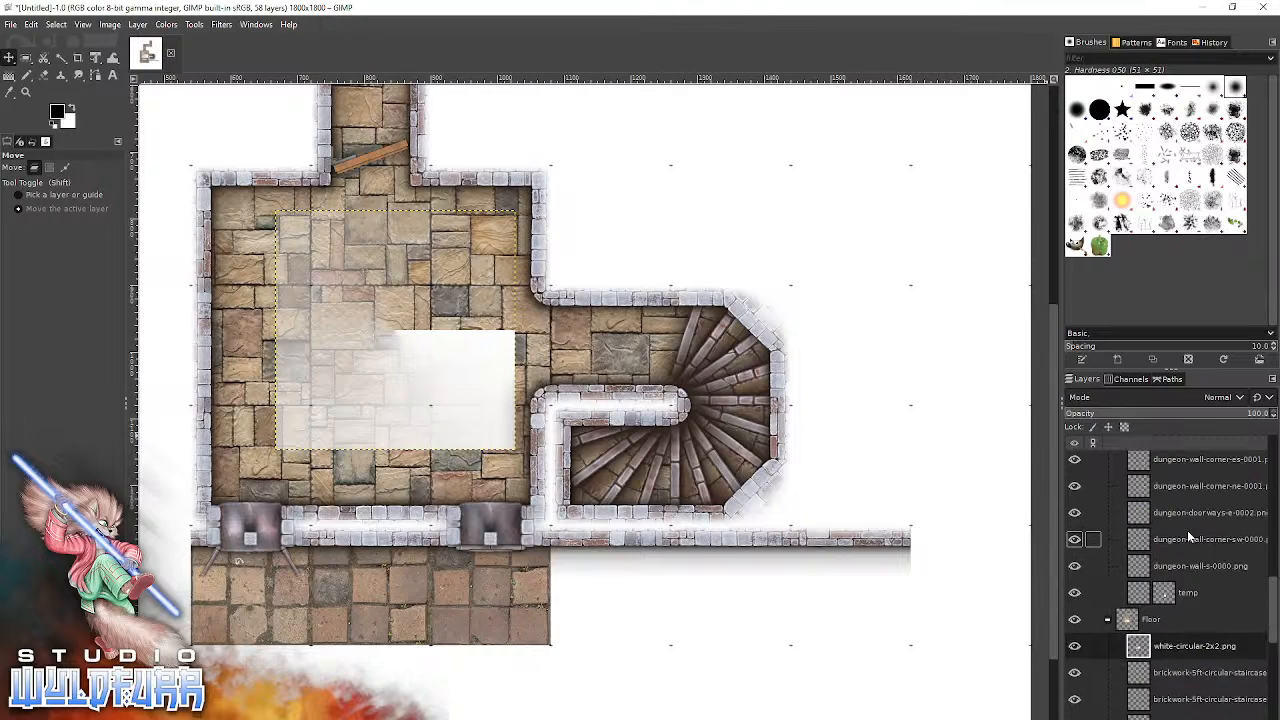
drag(1168, 650, 1128, 470)
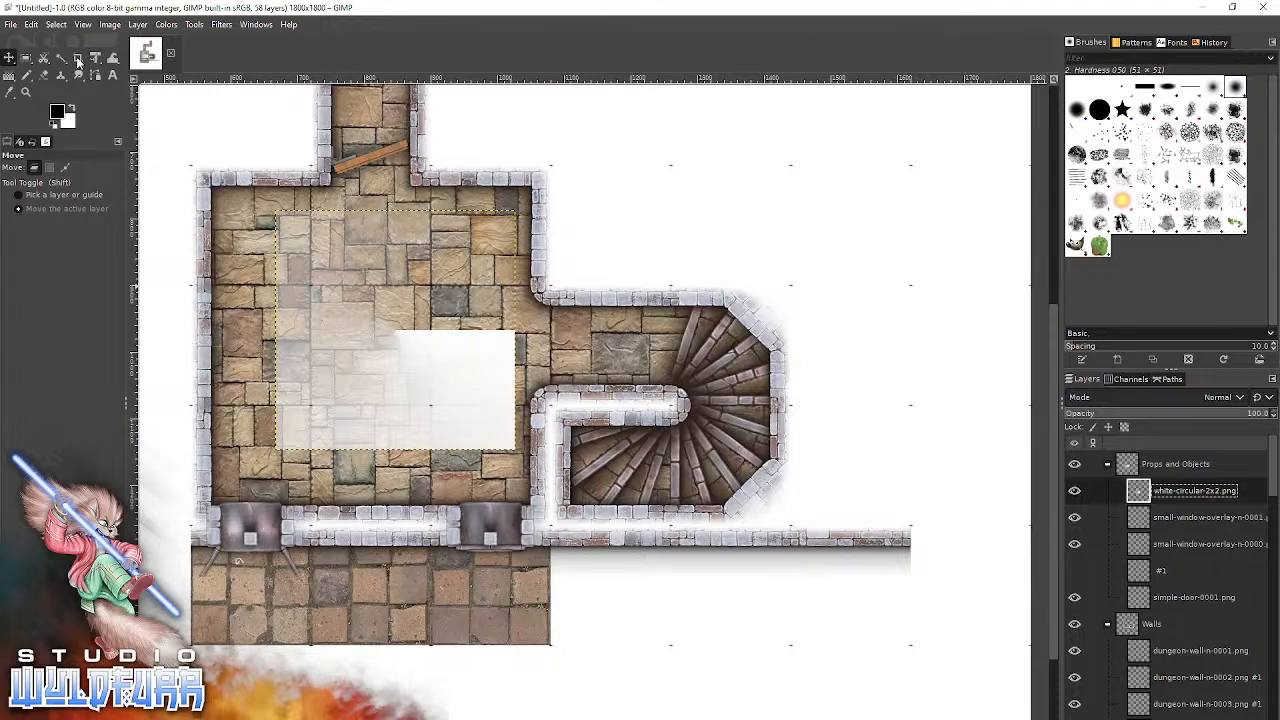
Try flipping the whole image horizontally, and undo the flip.
click(31, 26)
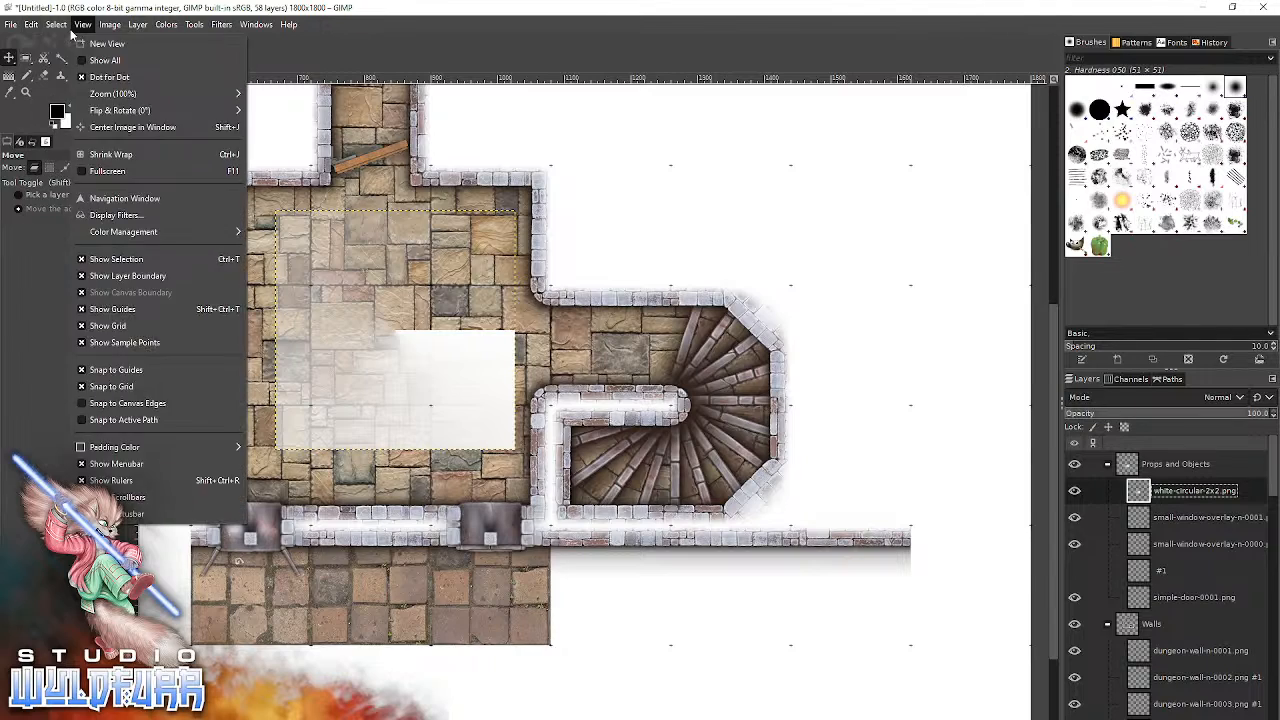
mouse_move(61, 27)
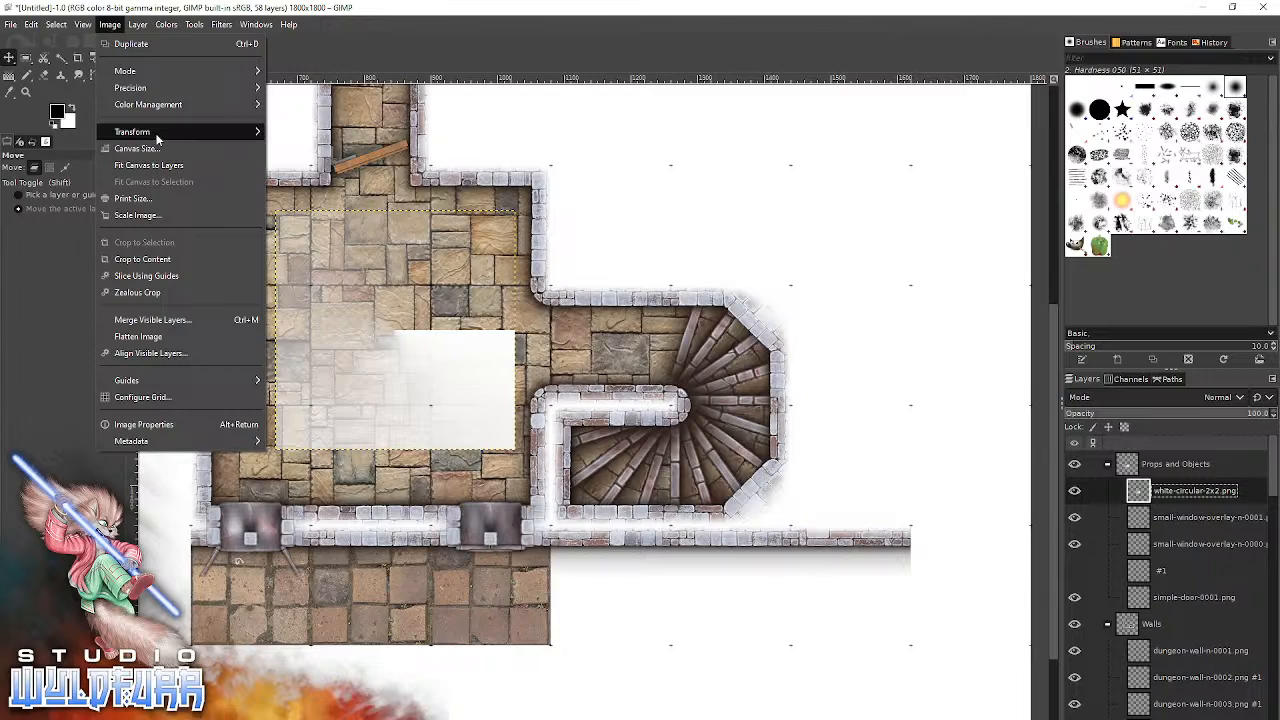
mouse_move(160, 132)
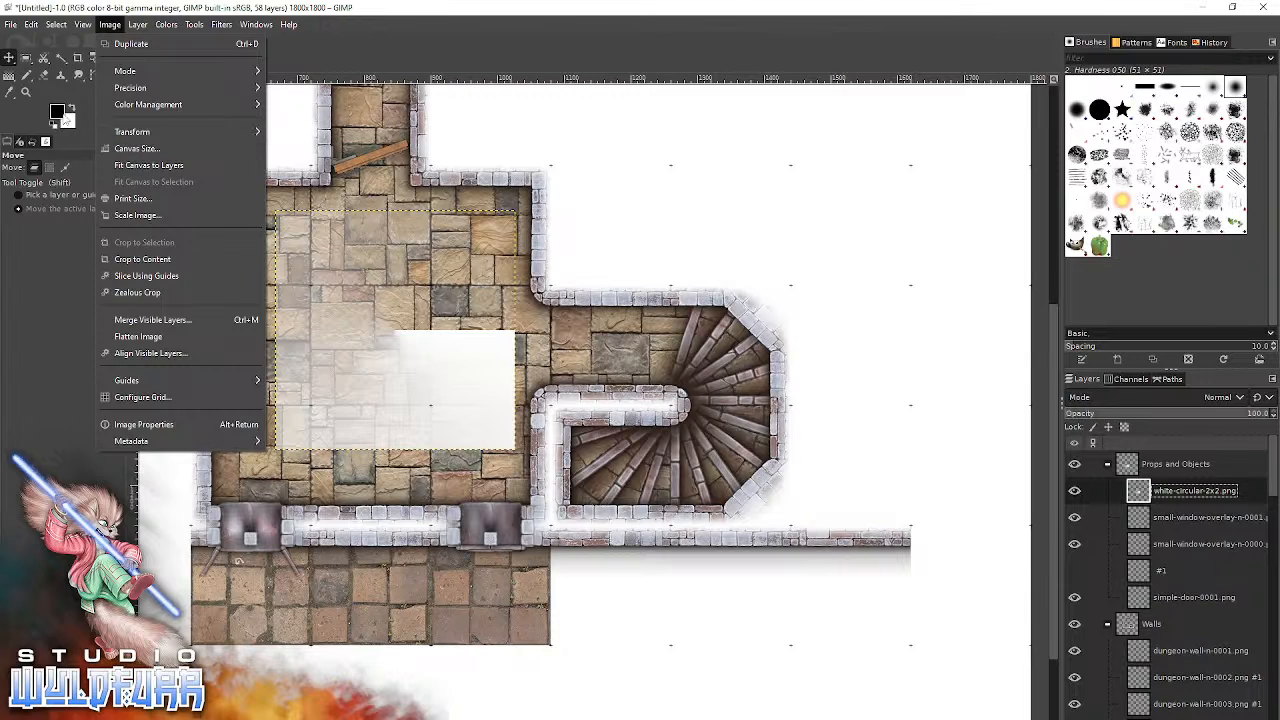
click(452, 33)
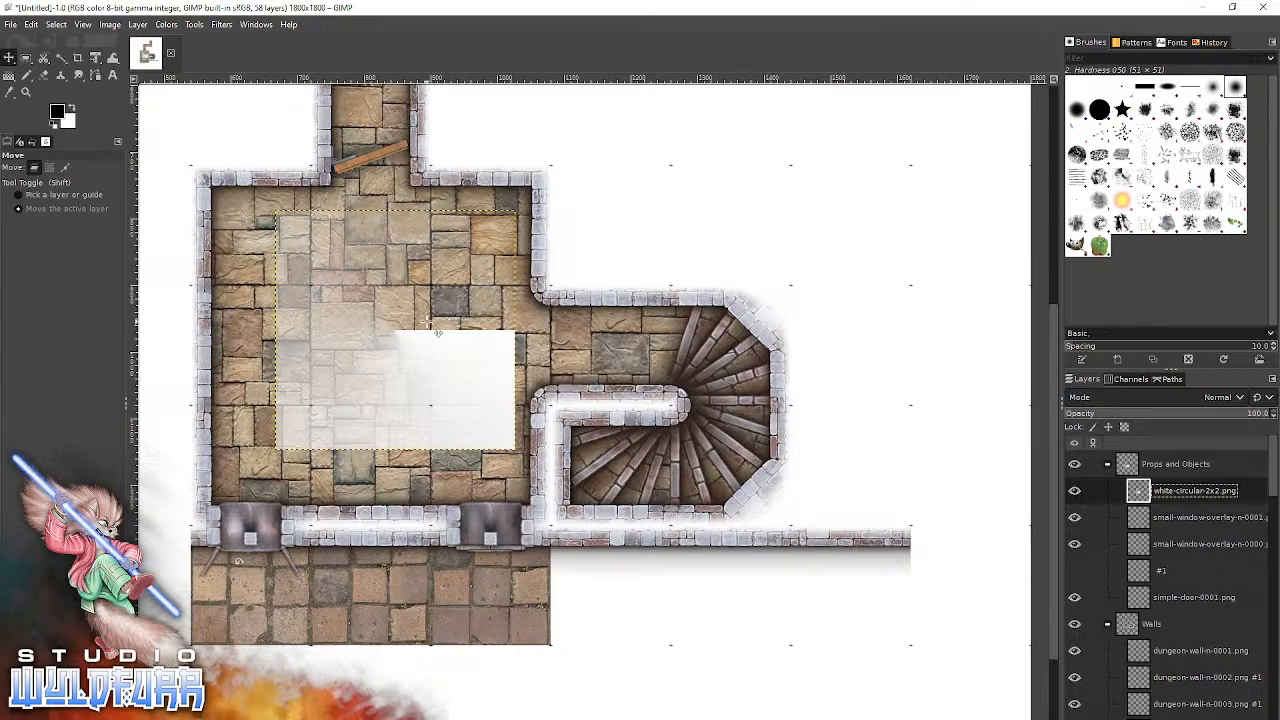
click(112, 25)
mouse_move(138, 135)
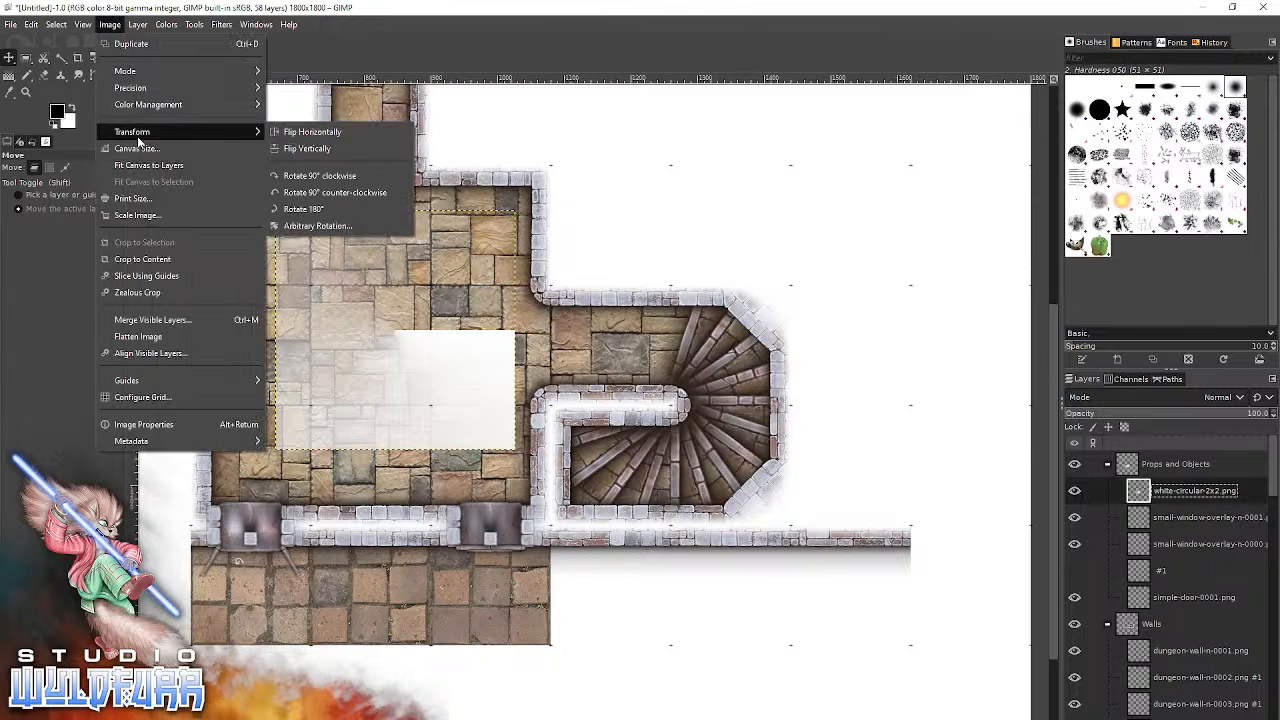
click(316, 139)
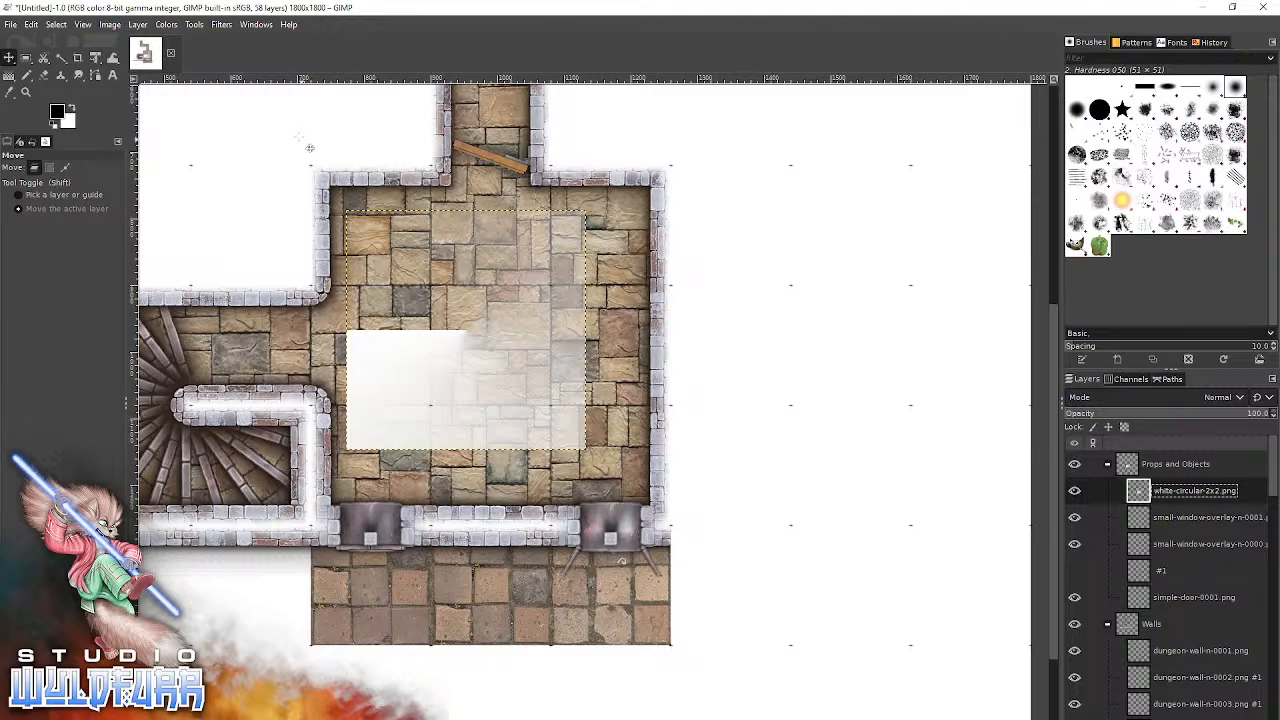
click(31, 24)
click(30, 44)
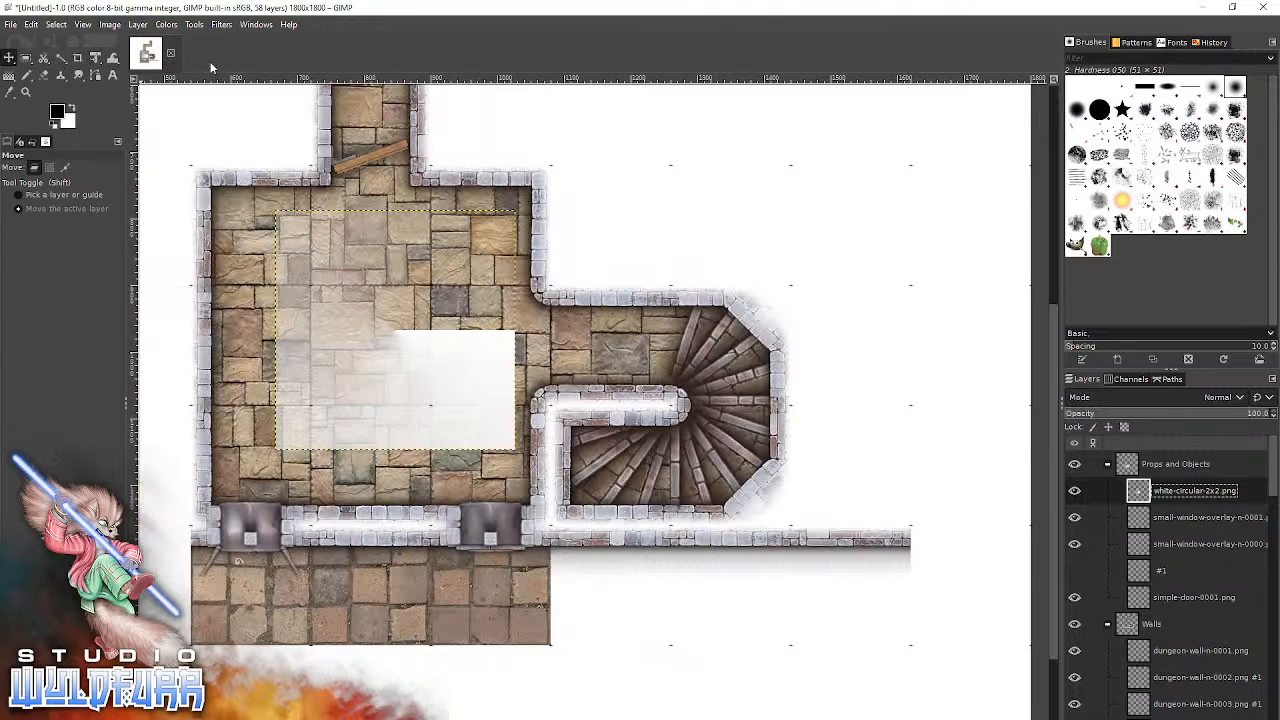
Flip only the white-circular-2x2.png layer horizontally.
click(94, 59)
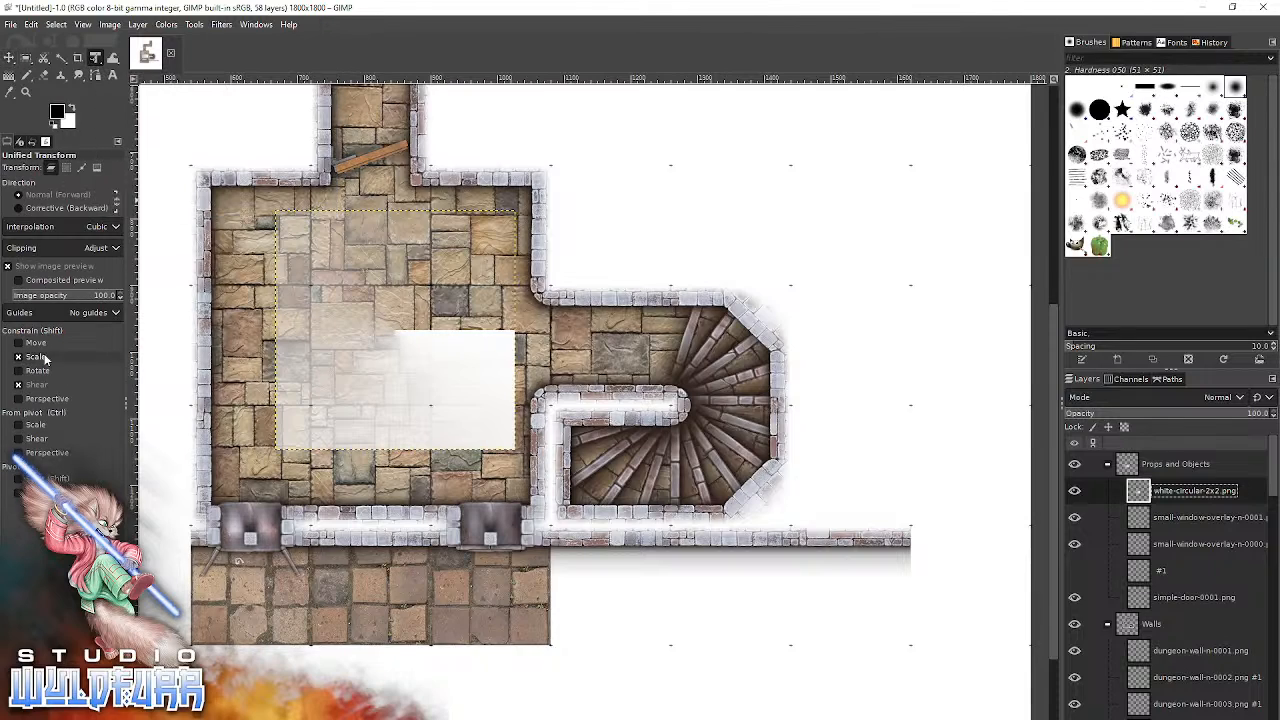
click(134, 27)
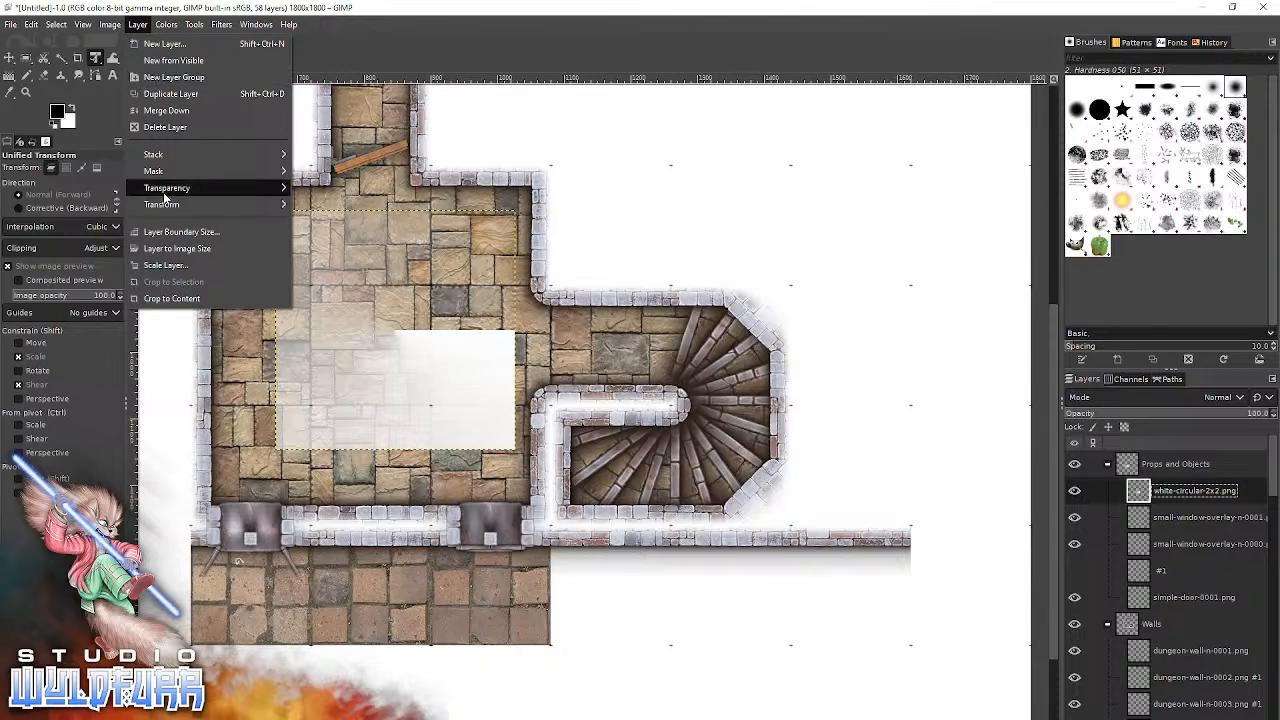
mouse_move(162, 204)
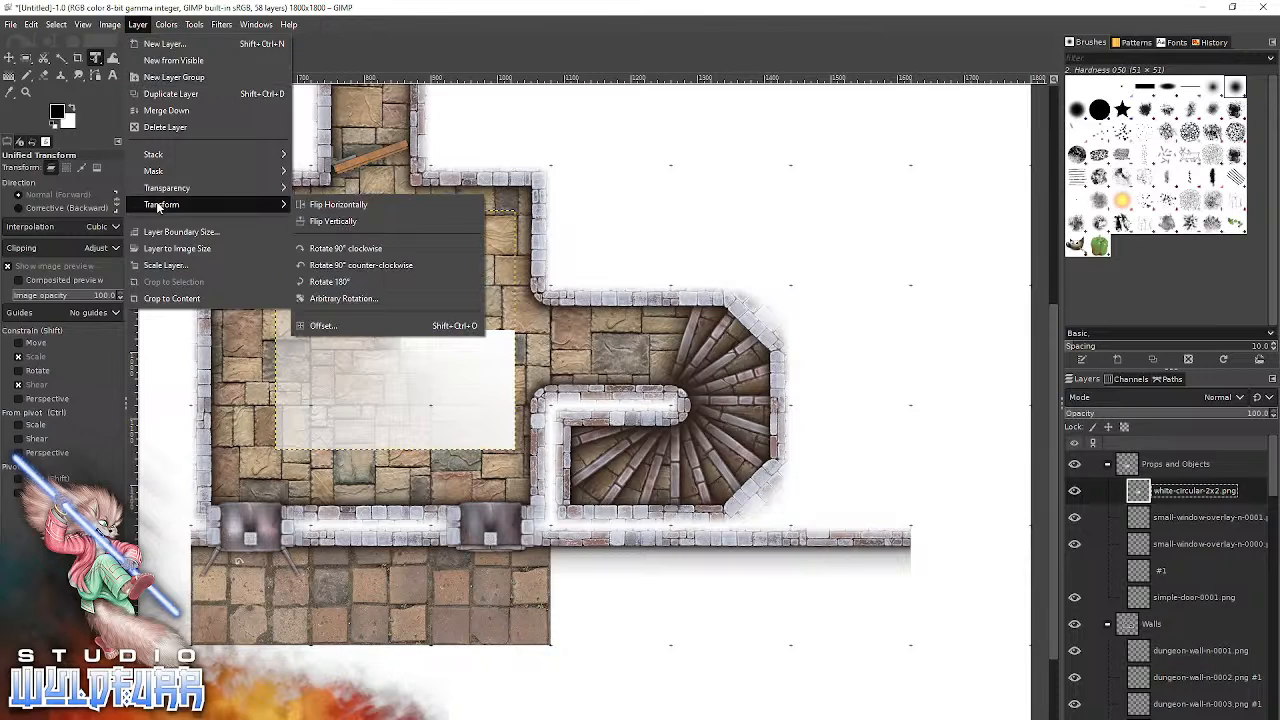
click(333, 205)
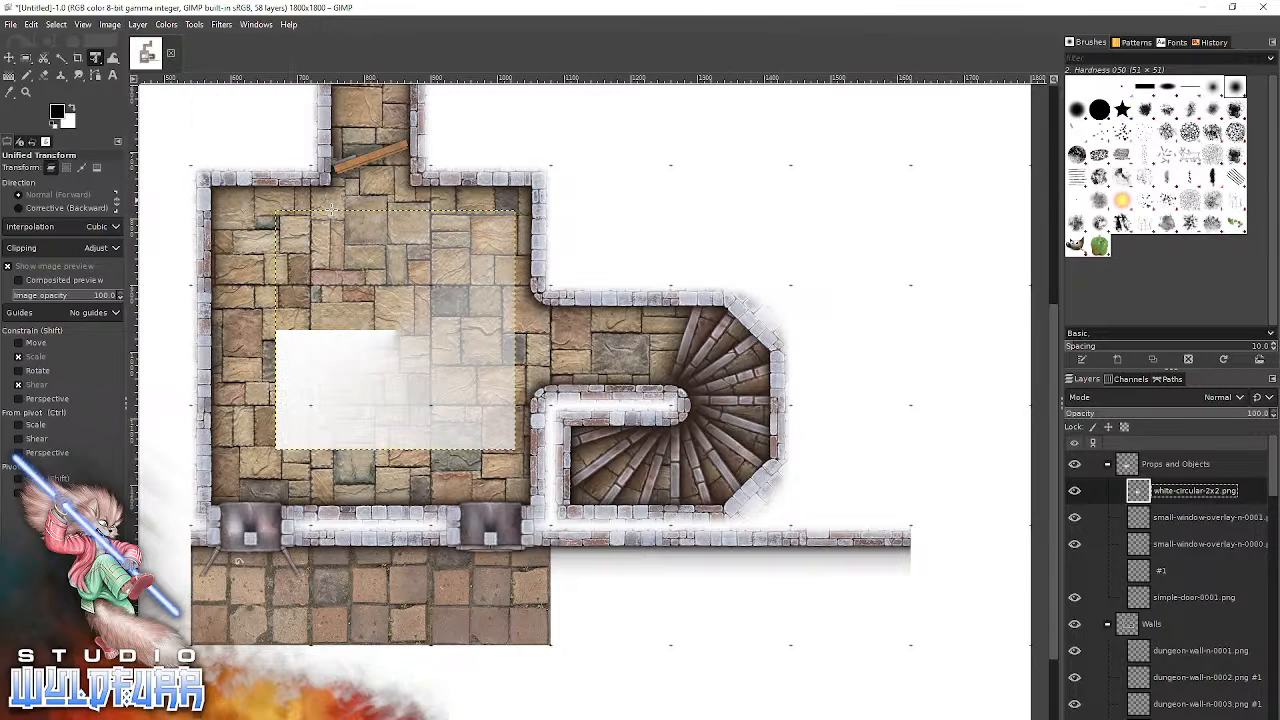
click(107, 30)
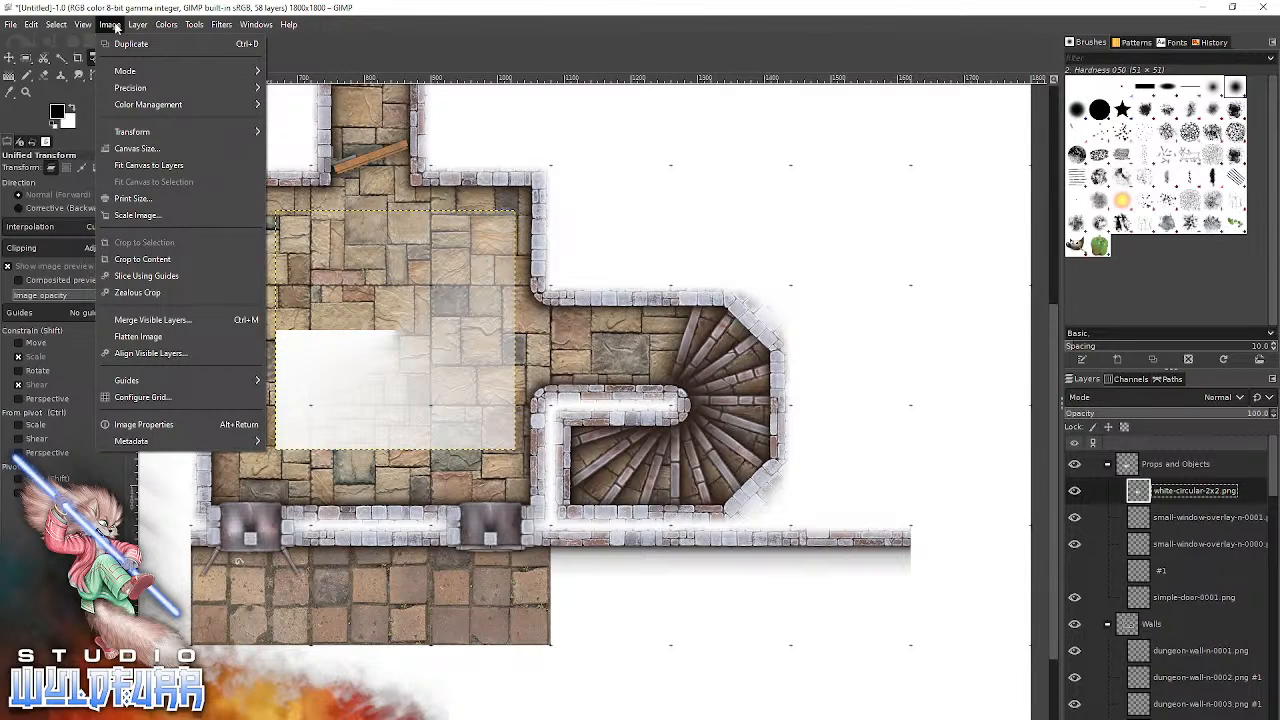
click(116, 27)
click(116, 24)
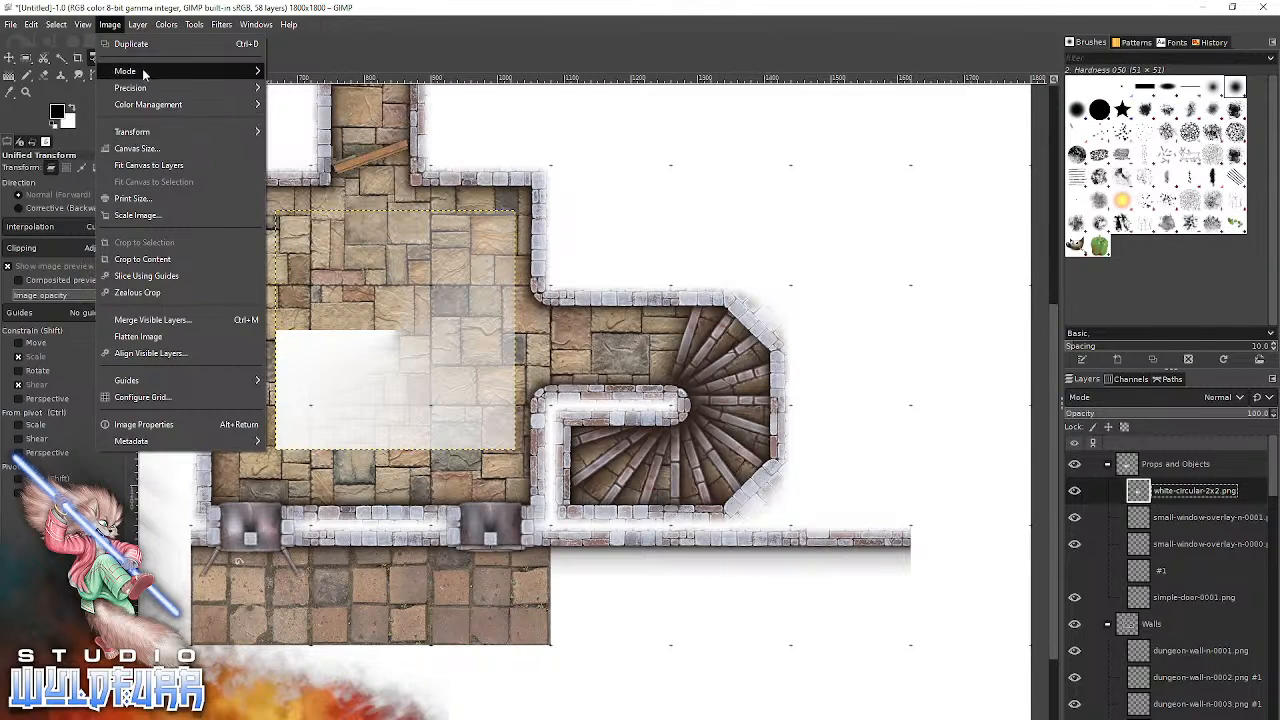
click(143, 25)
click(143, 25)
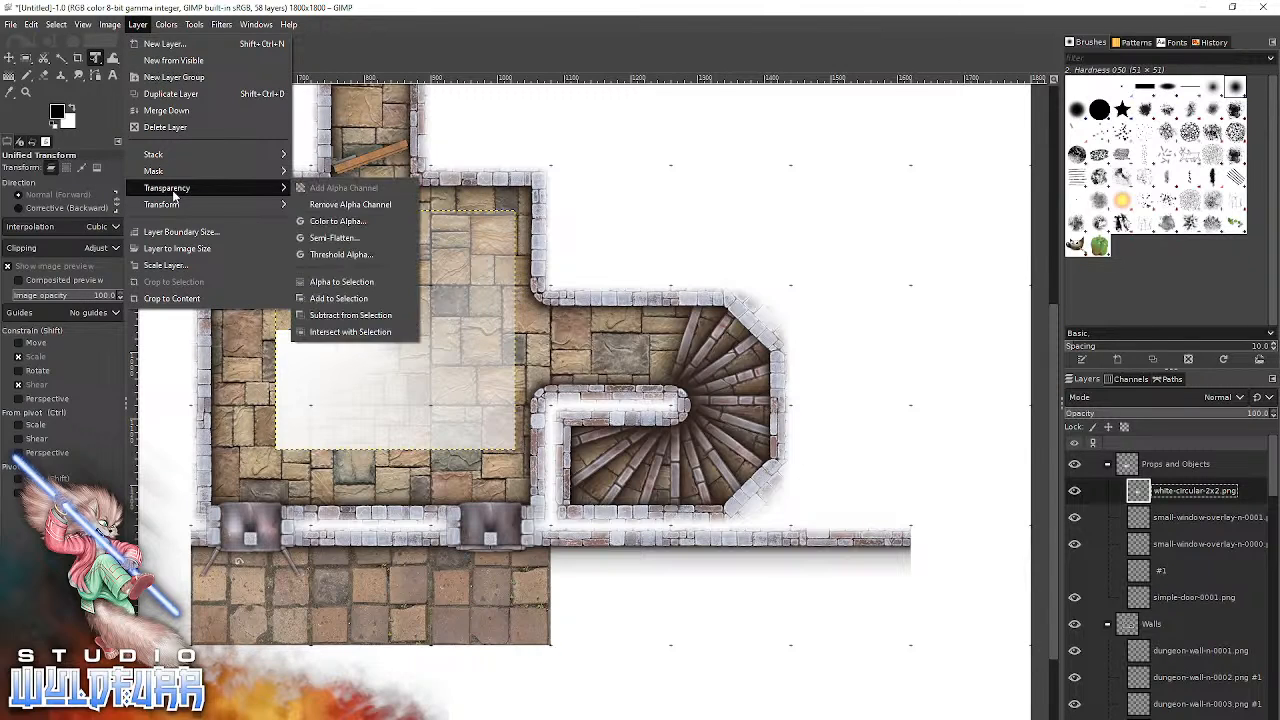
mouse_move(180, 203)
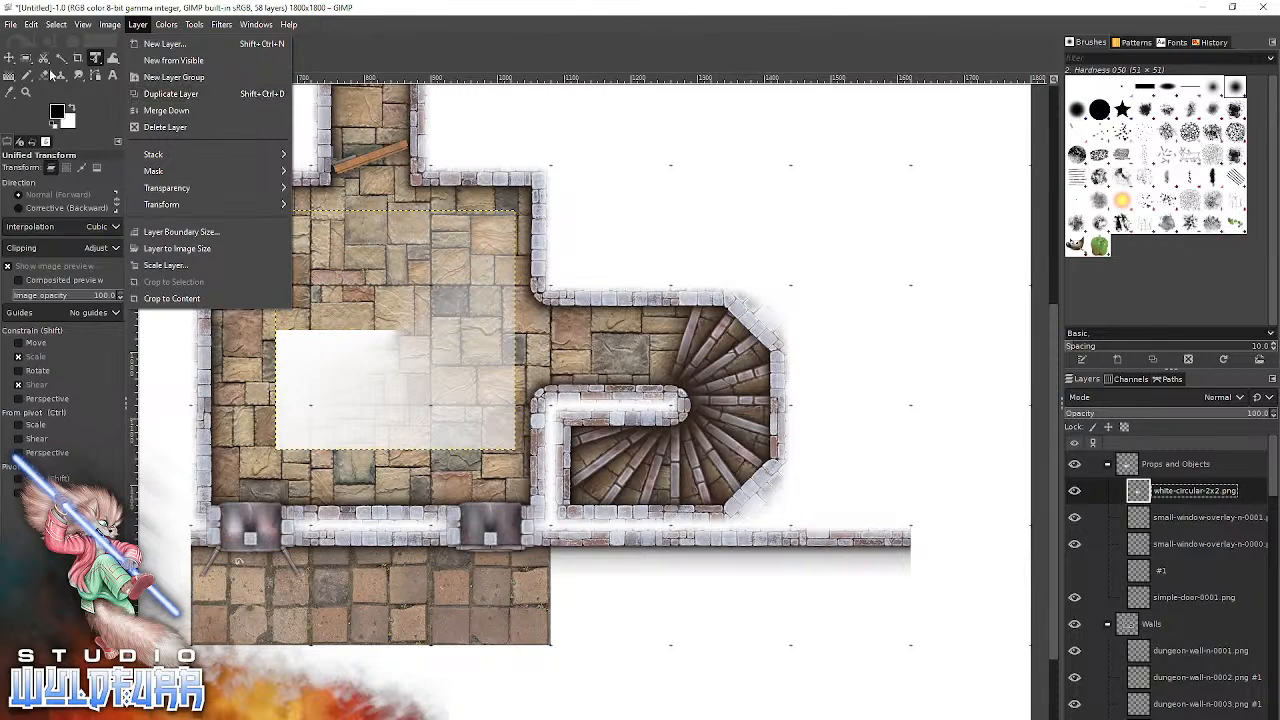
Snap the white circular fade over the circular staircase so the stairs fade out toward the lower dead end.
click(11, 61)
click(10, 59)
drag(350, 430, 574, 480)
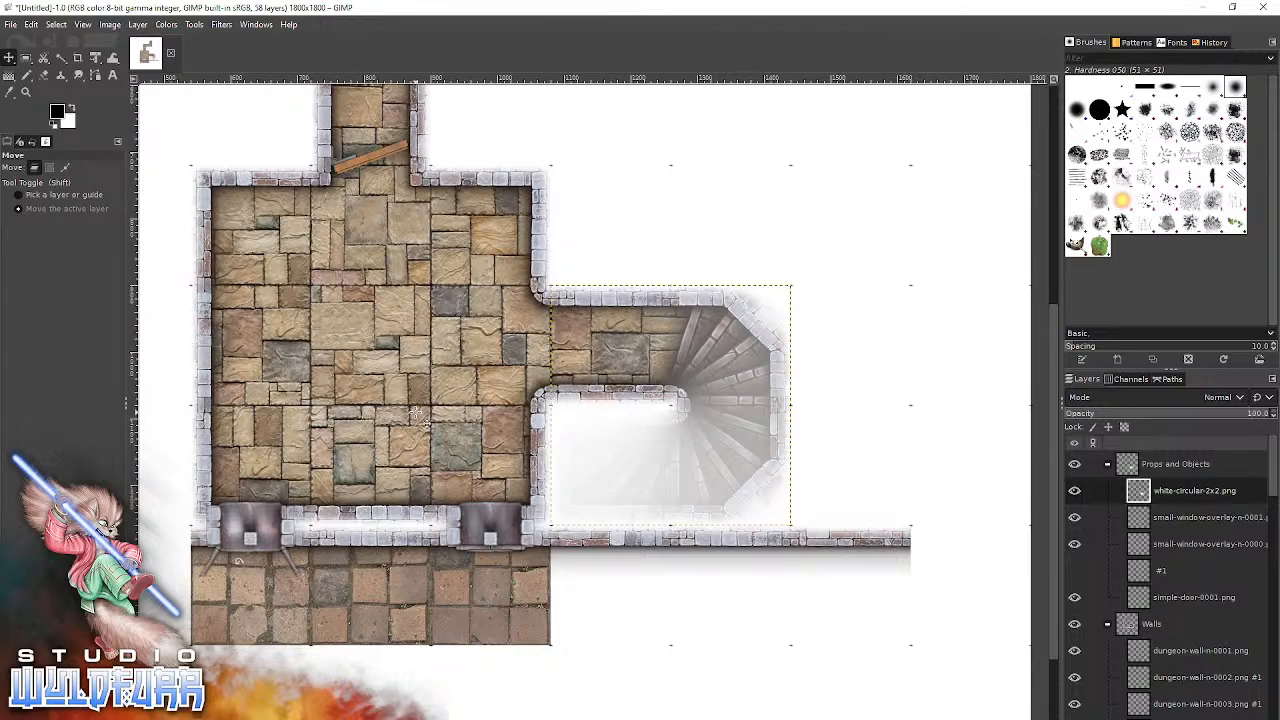
Start saving the map as a new file and choose the Desktop as its destination folder.
click(11, 25)
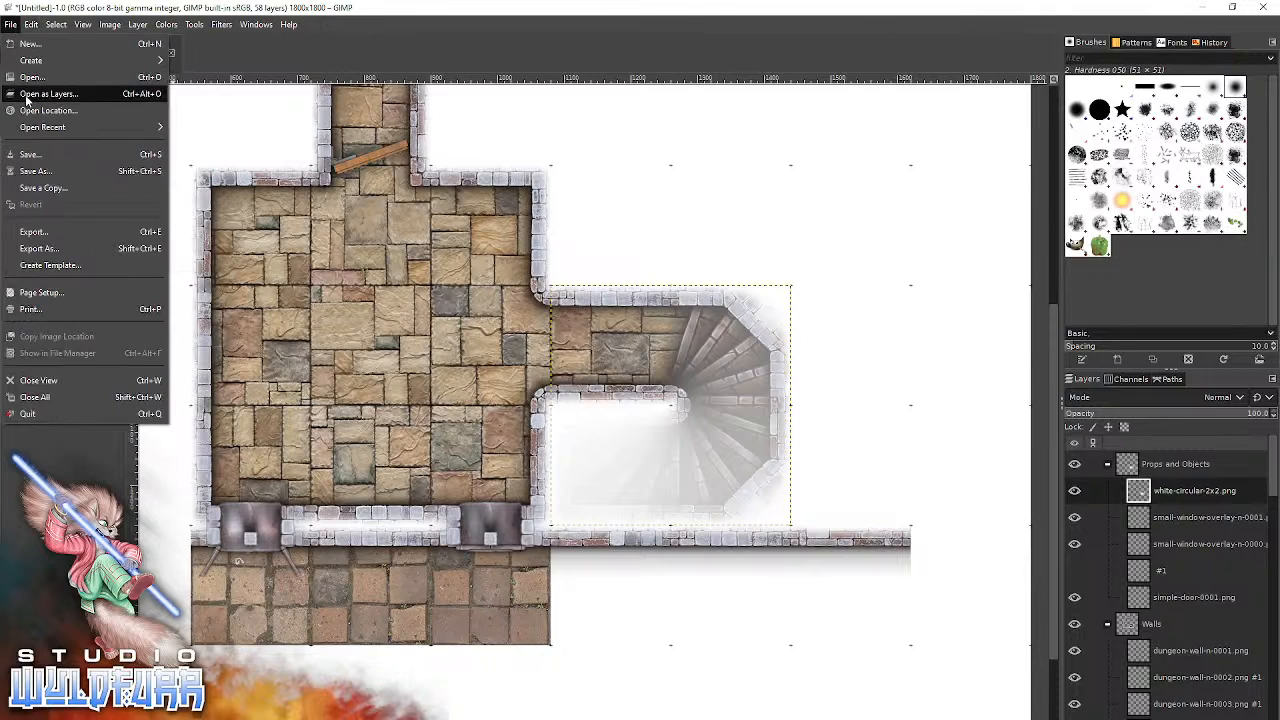
click(48, 170)
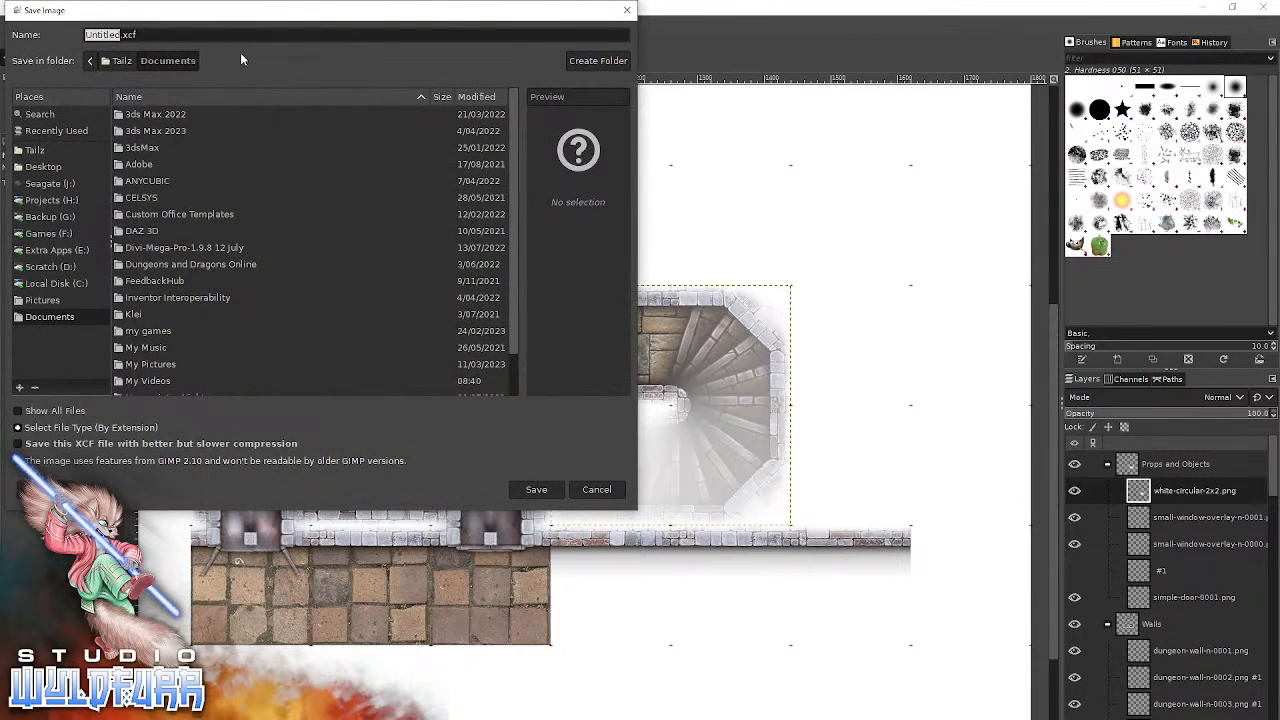
drag(222, 21, 537, 172)
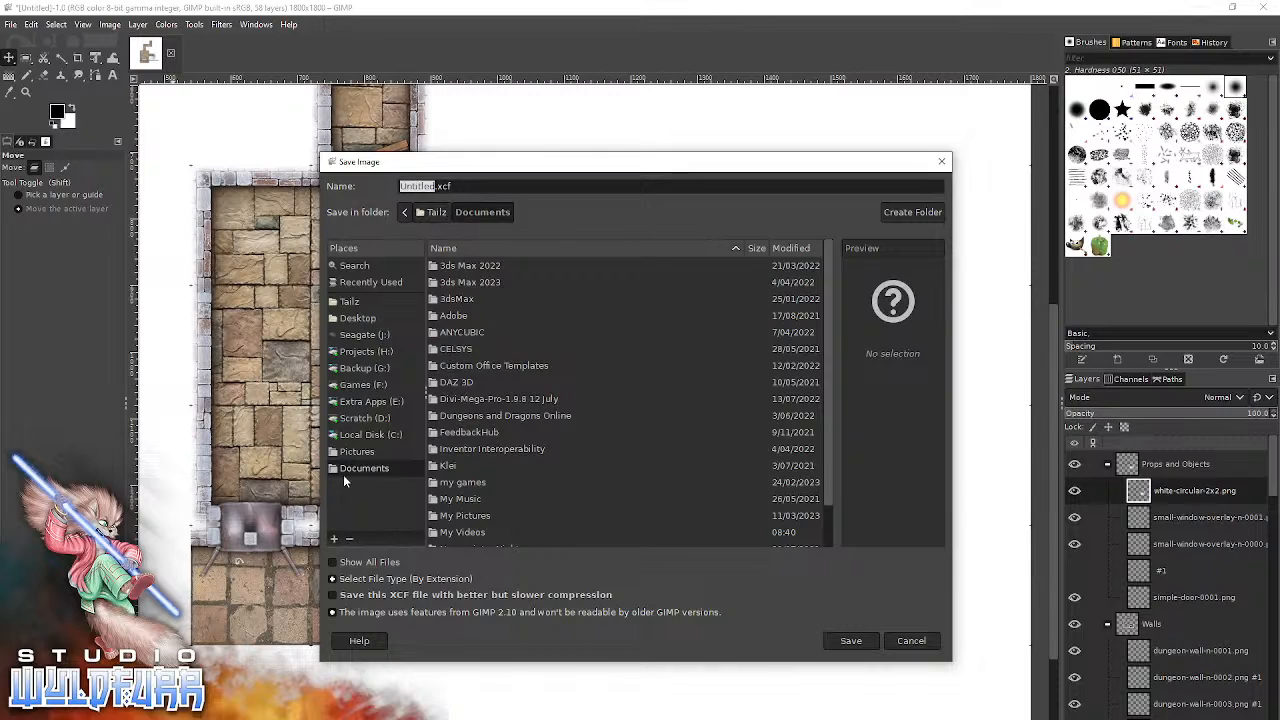
click(360, 318)
Name the file Demo.xcf and save it.
triple_click(491, 186)
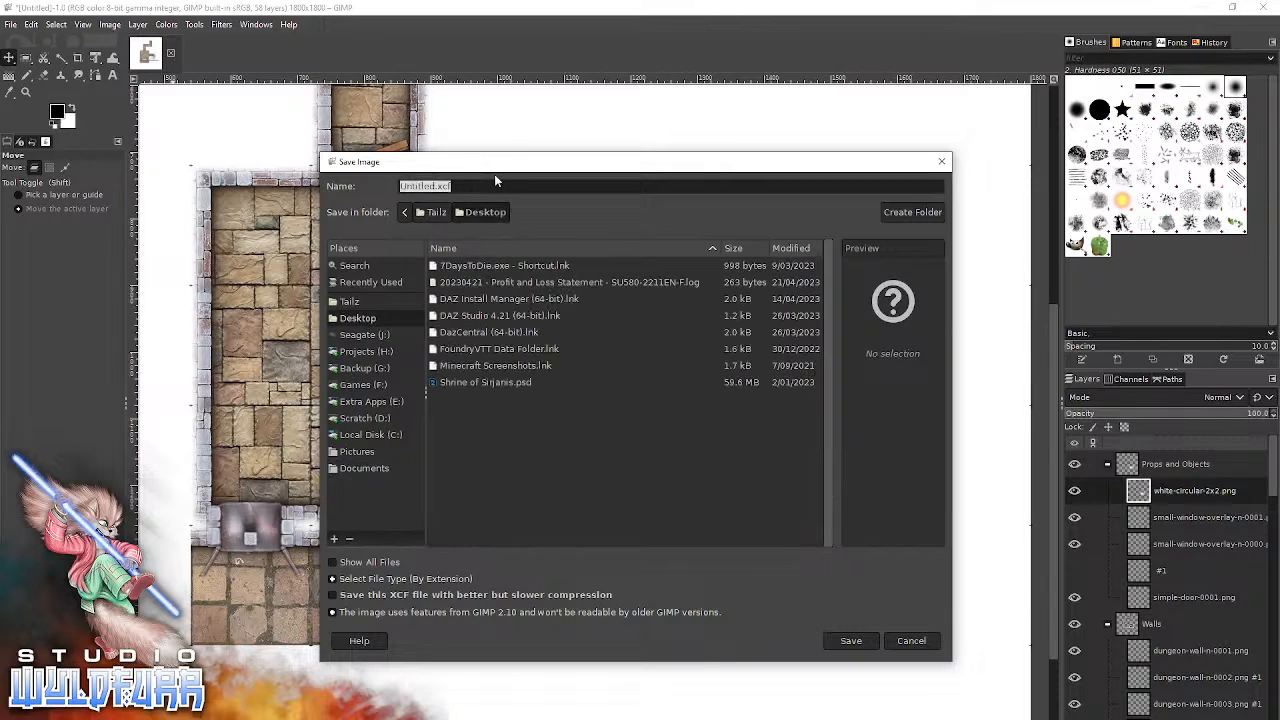
key(Home)
key(shift+Right)
key(shift+Right)
key(shift+Right)
key(shift+Right)
key(shift+Right)
key(shift+Right)
key(shift+Right)
key(shift+Right)
text(Demo)
click(446, 185)
key(shift+Left)
key(shift+Left)
key(shift+Left)
click(849, 641)
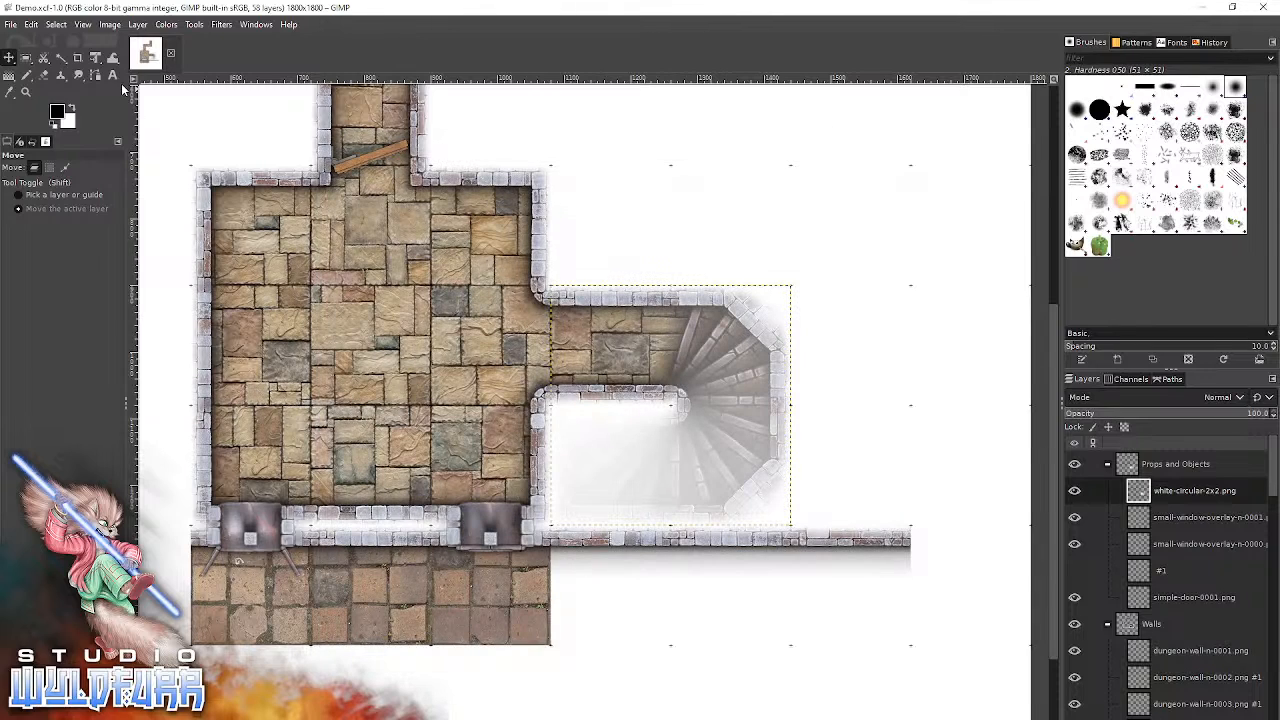
Close all open images and reopen Demo.xcf from the recently used files.
click(14, 24)
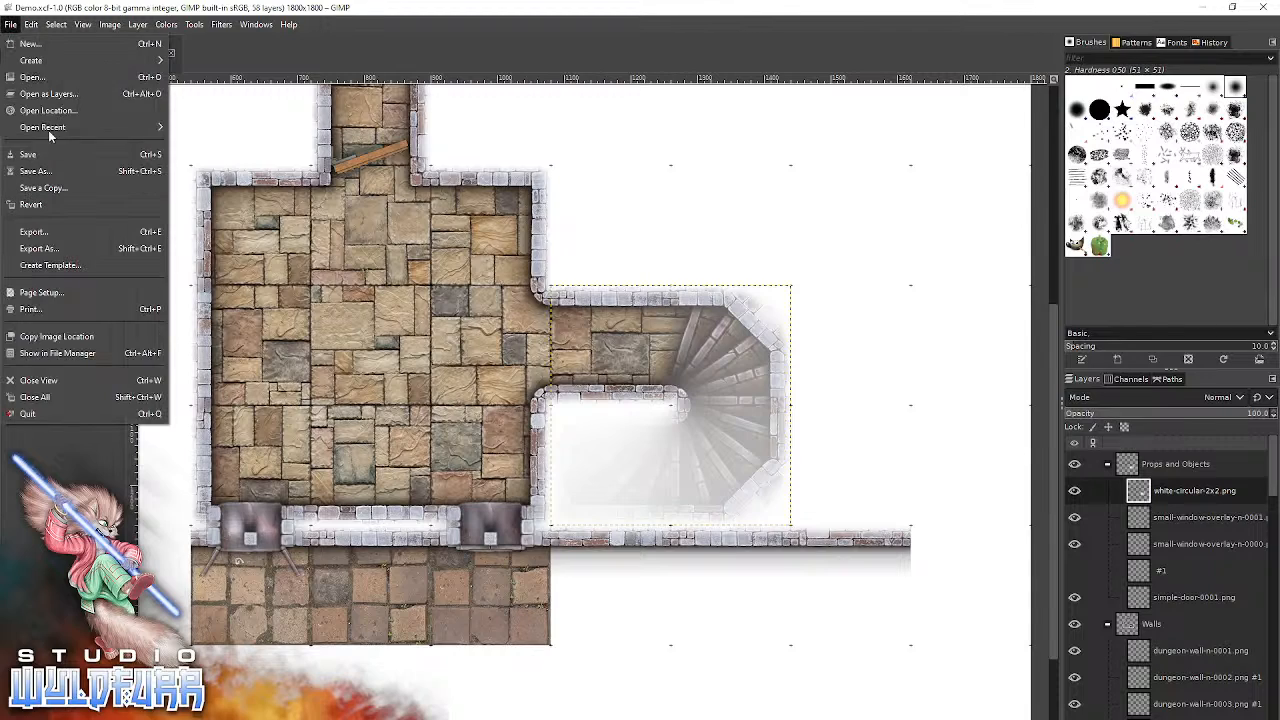
click(40, 399)
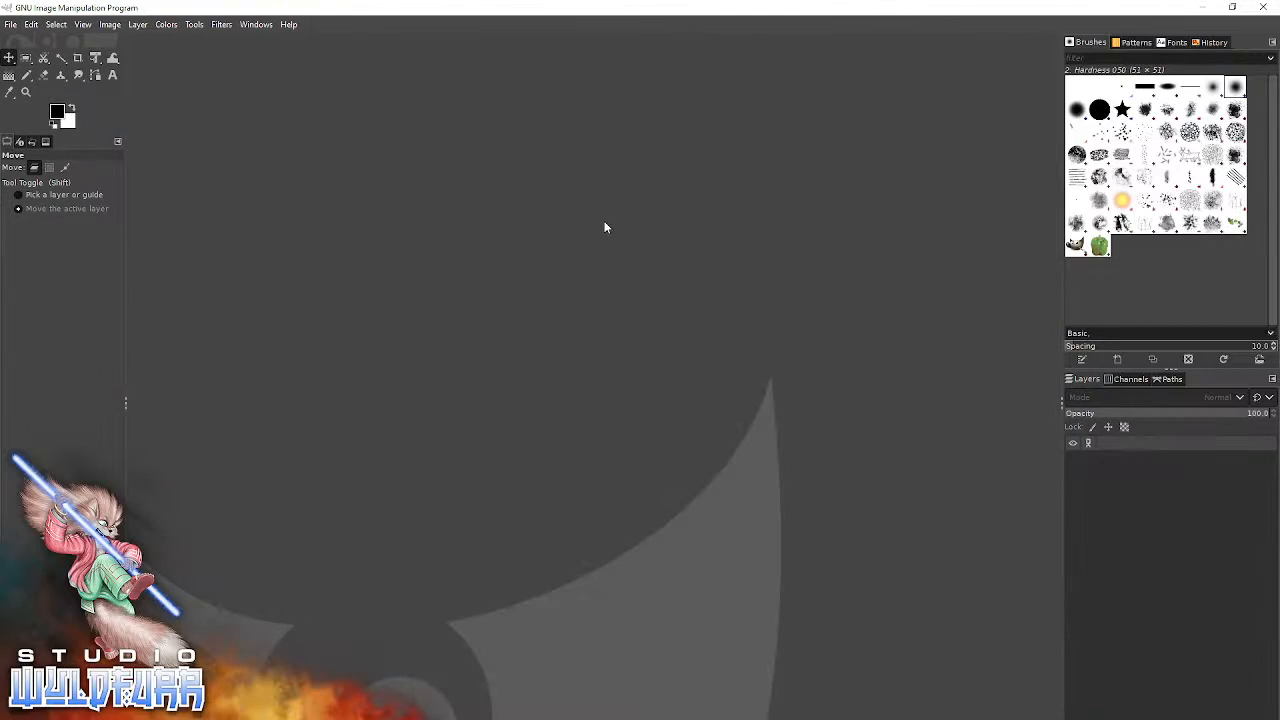
click(10, 24)
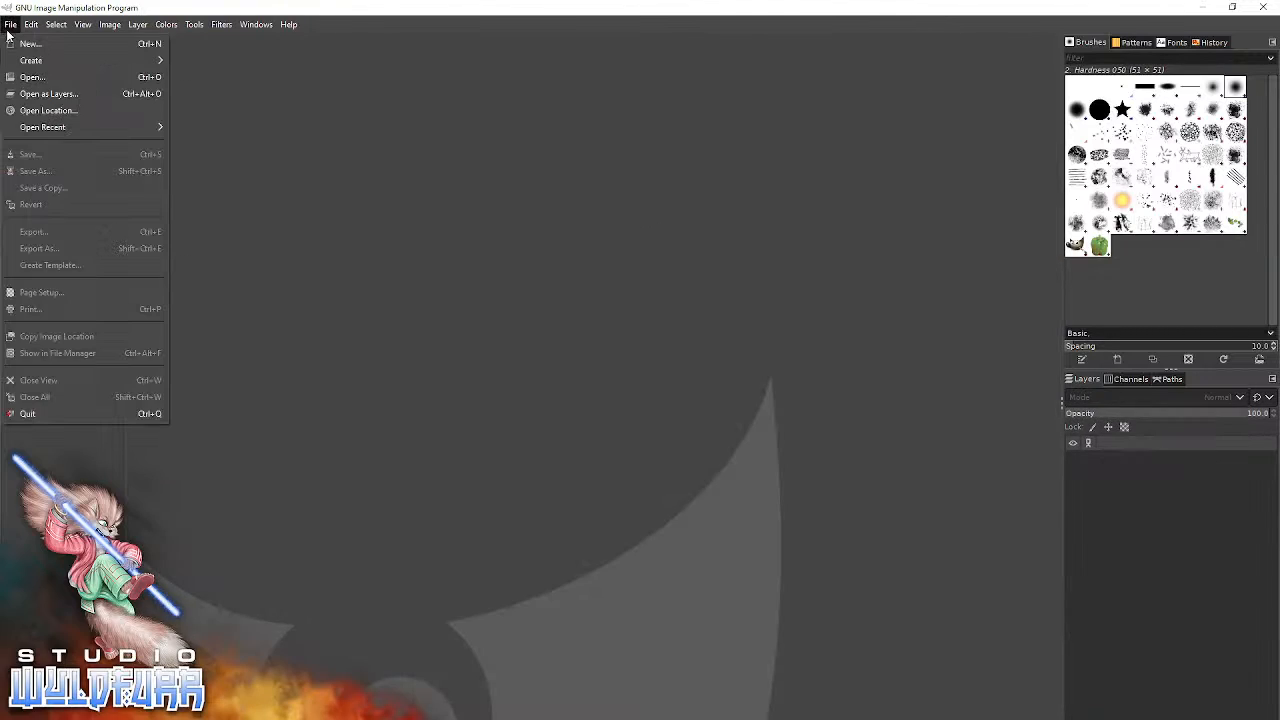
click(27, 76)
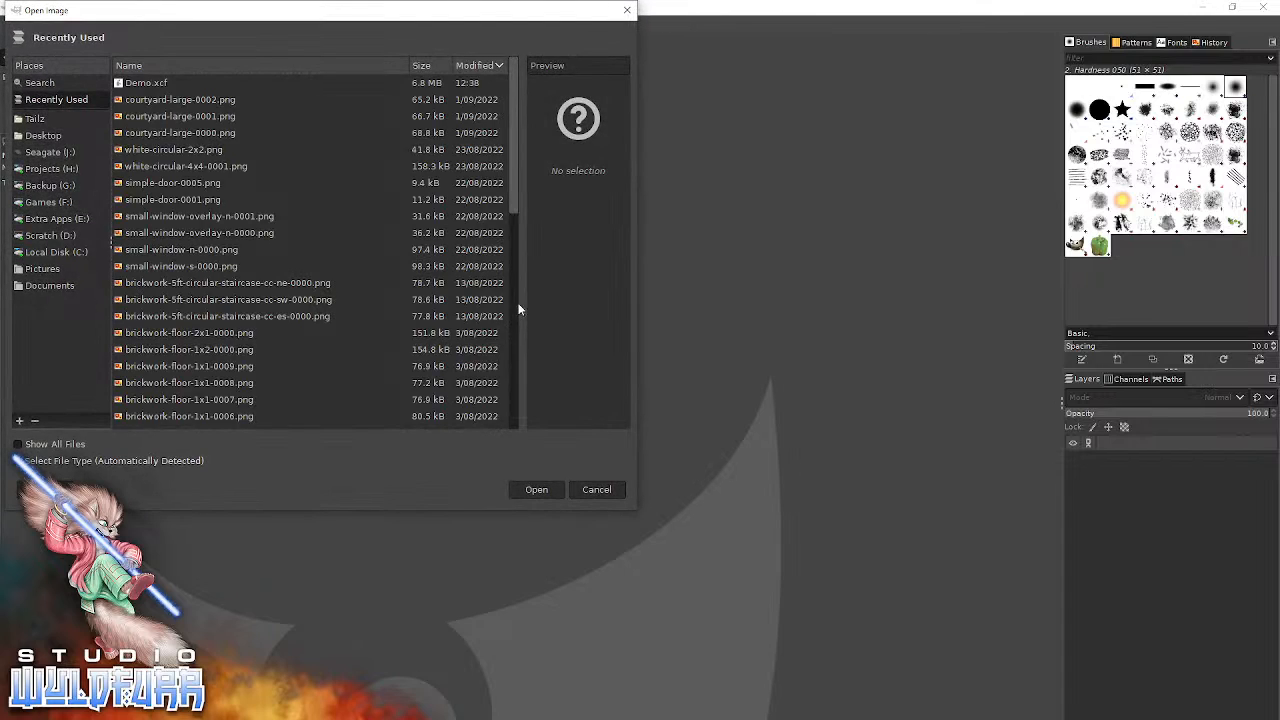
click(146, 80)
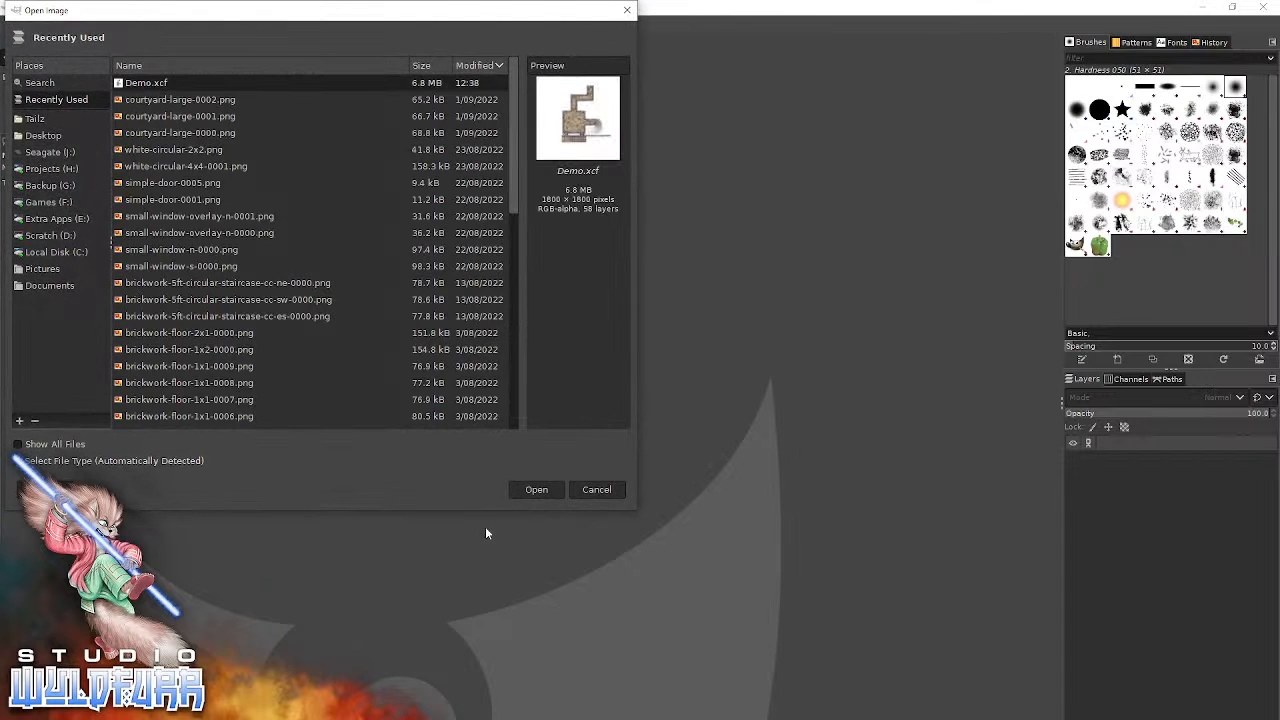
click(524, 492)
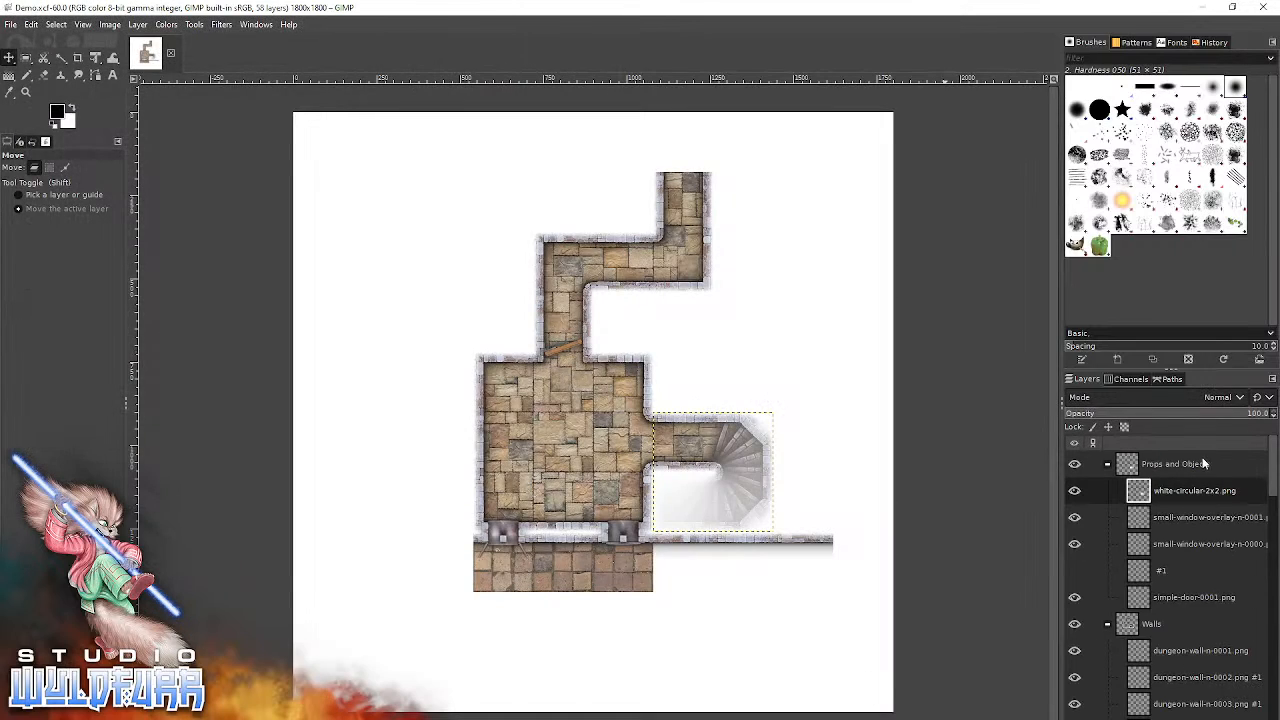
Collapse the Props and Objects, Walls and Floor layer groups, and expand Walls again to view its layers.
click(1107, 463)
click(1107, 490)
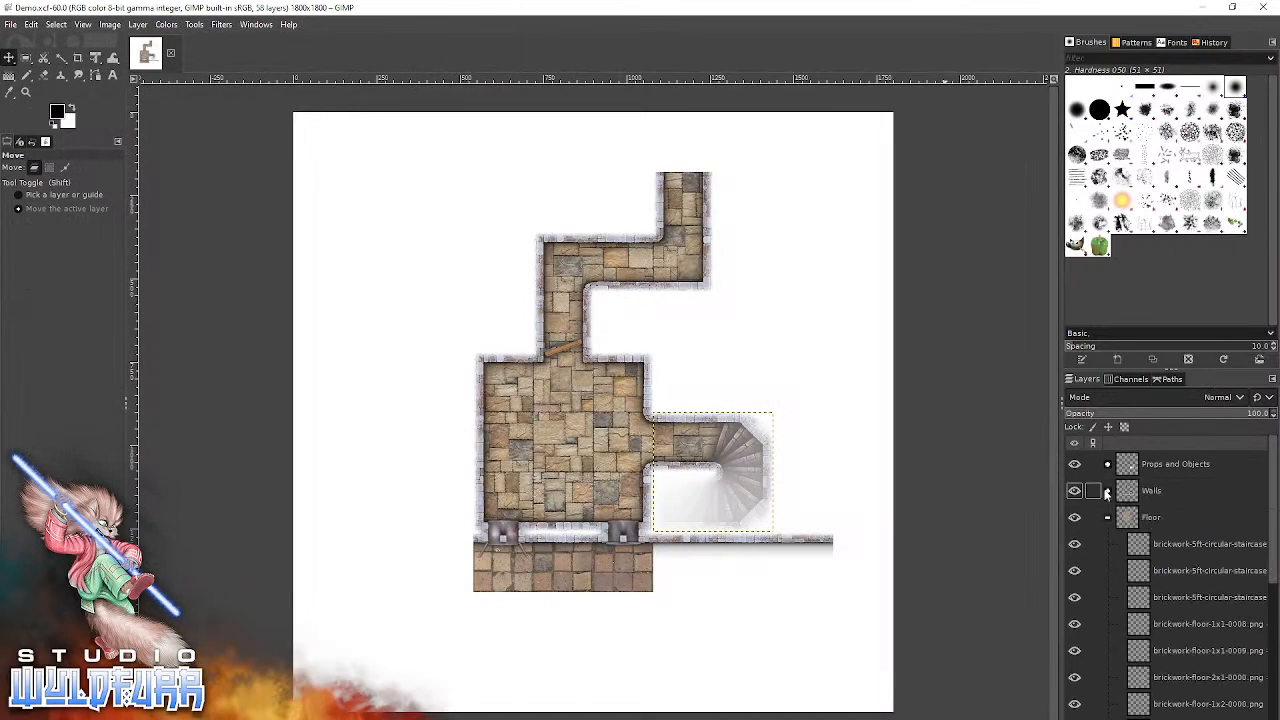
click(1108, 517)
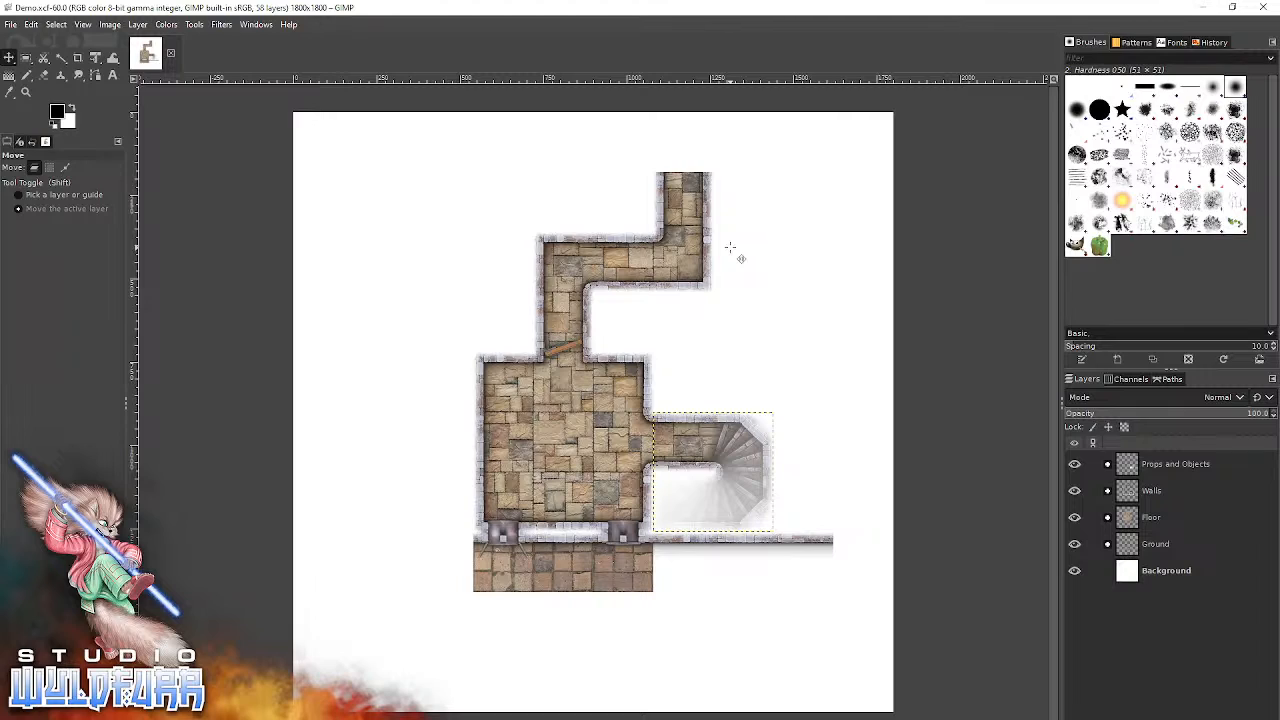
click(1108, 491)
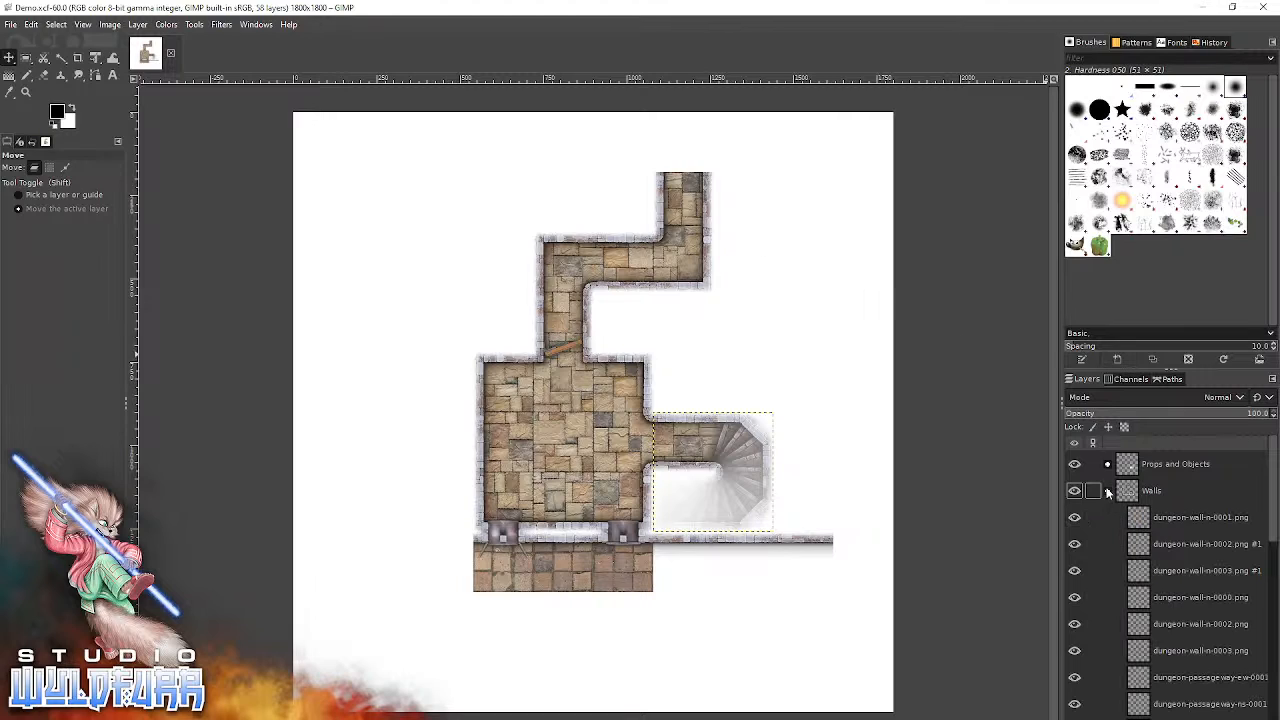
Look through the layers in the Walls group and collapse the group.
scroll(1150, 518, down, 5)
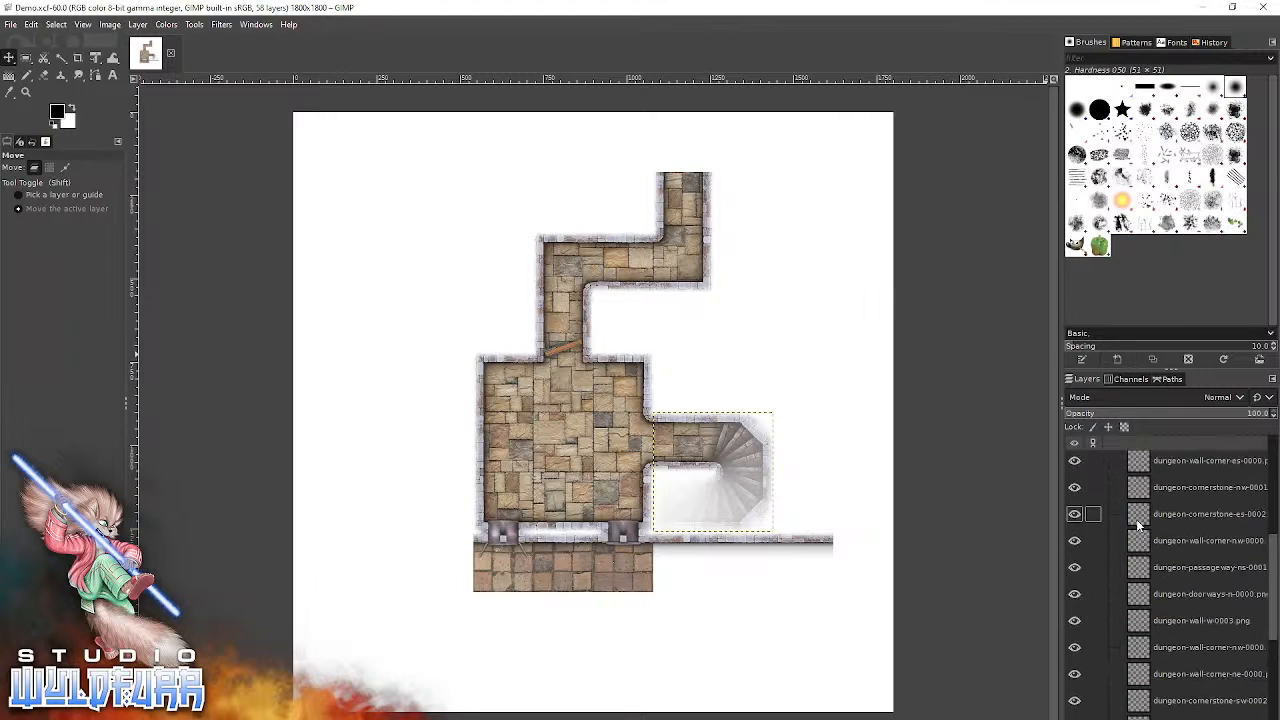
scroll(1138, 525, up, 5)
click(1108, 491)
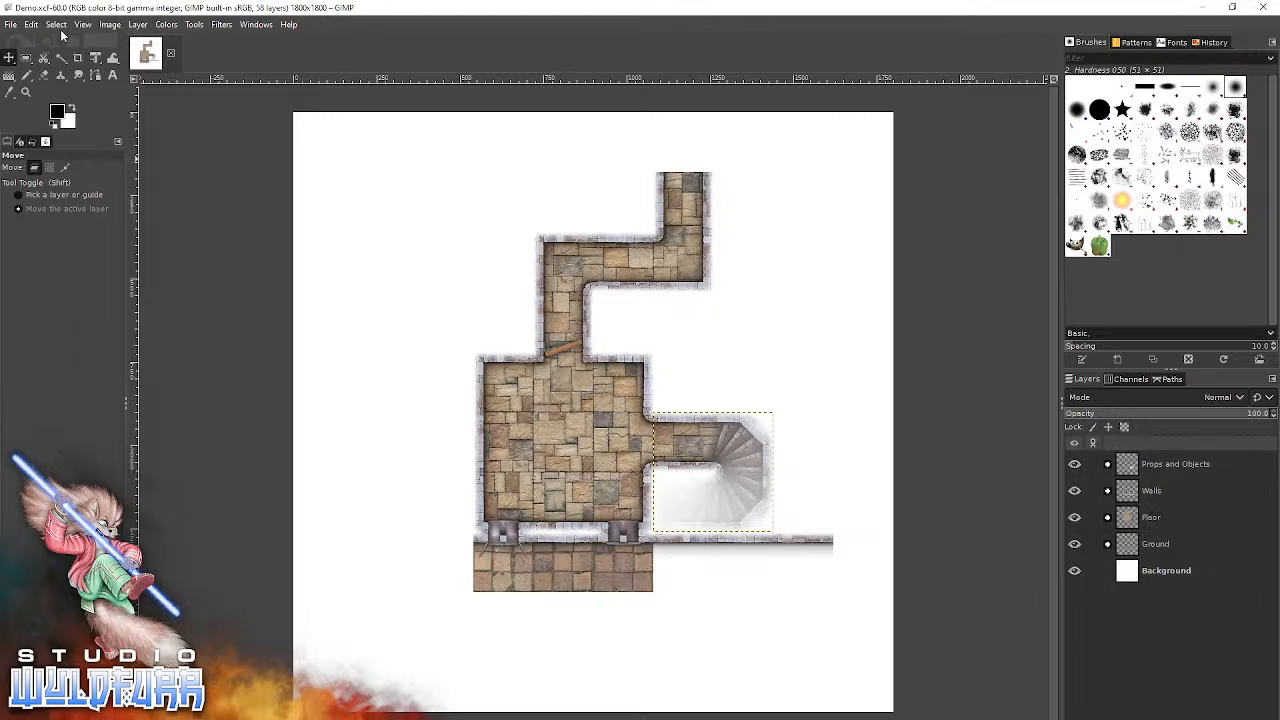
Examine the file types and options offered for saving a copy of the image, and close them without saving.
click(17, 27)
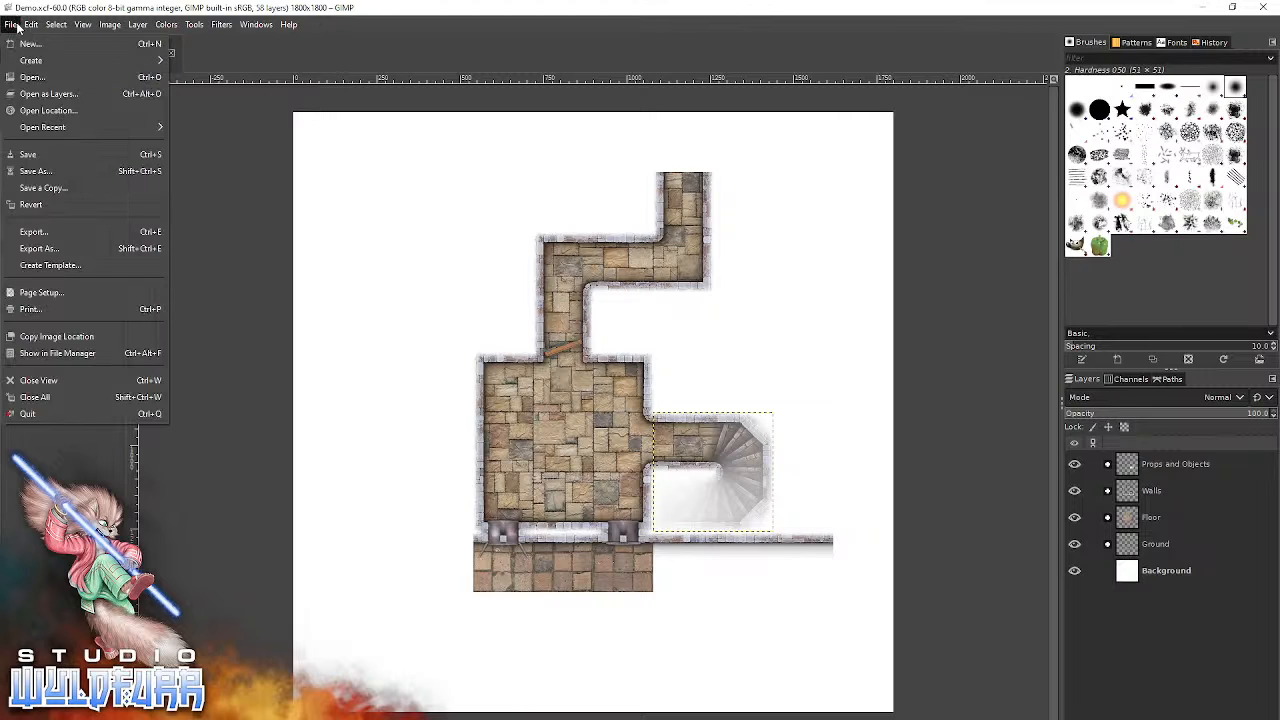
click(53, 192)
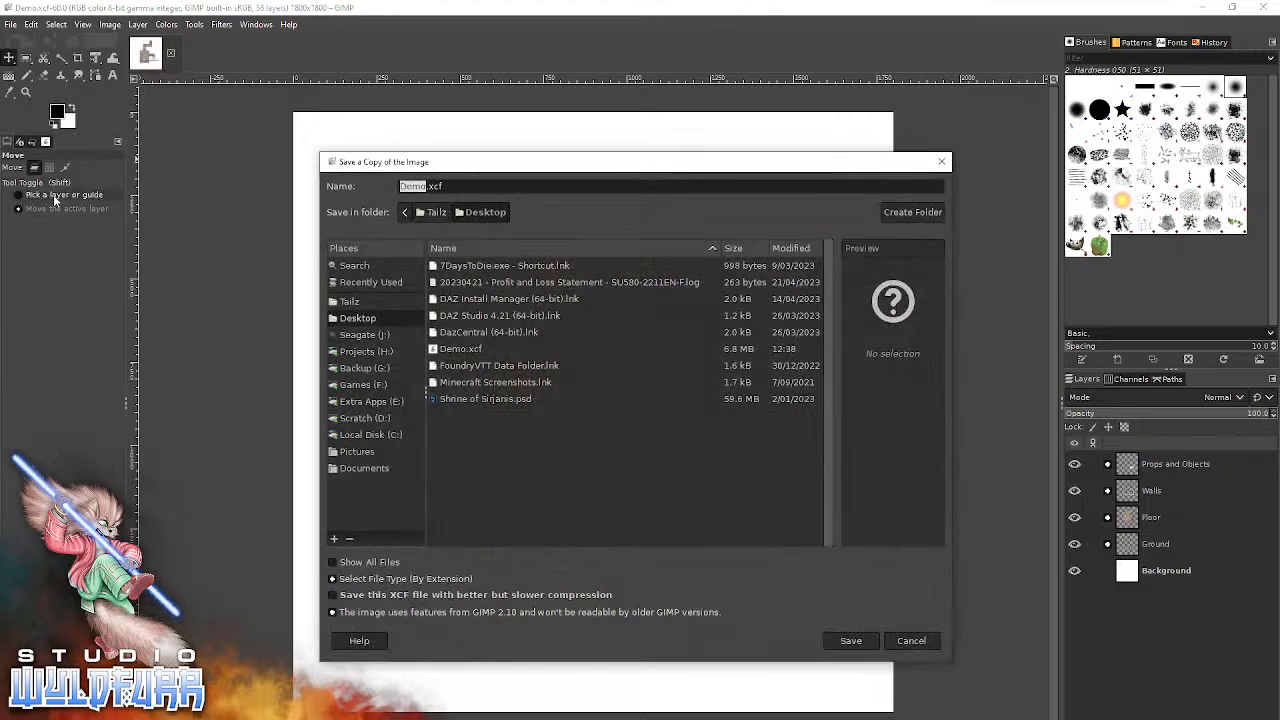
drag(488, 168, 442, 161)
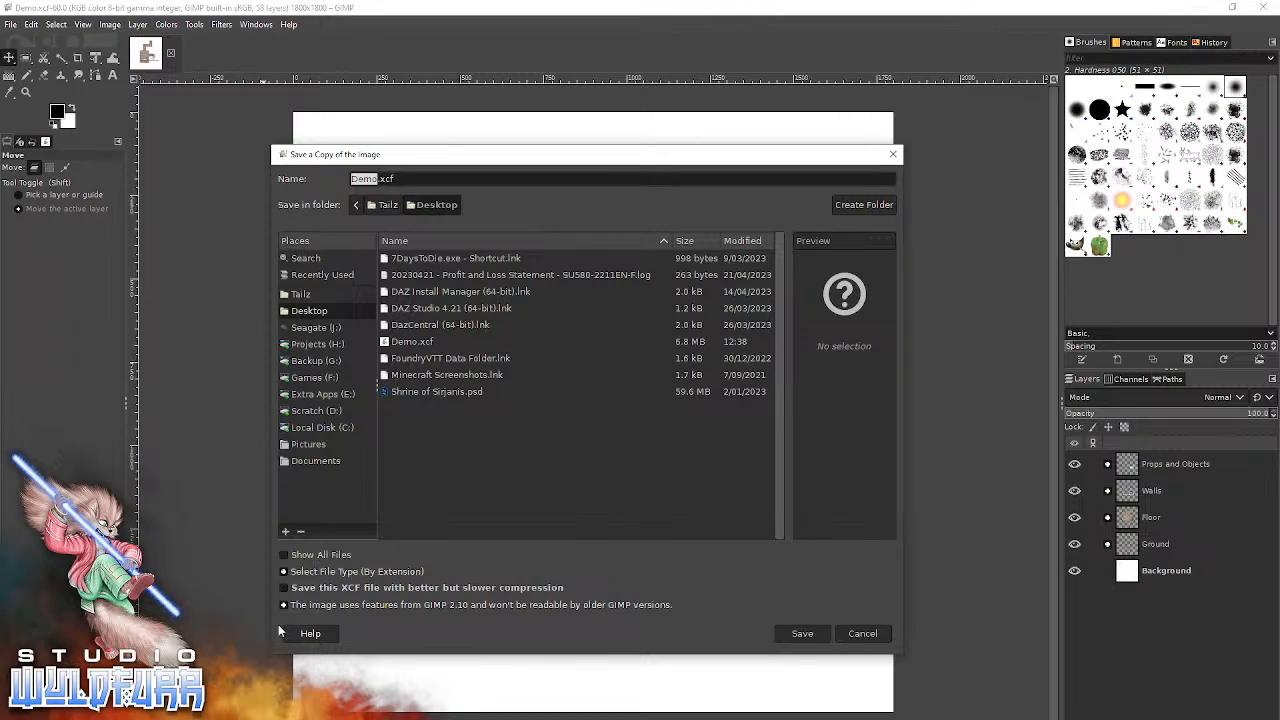
click(283, 572)
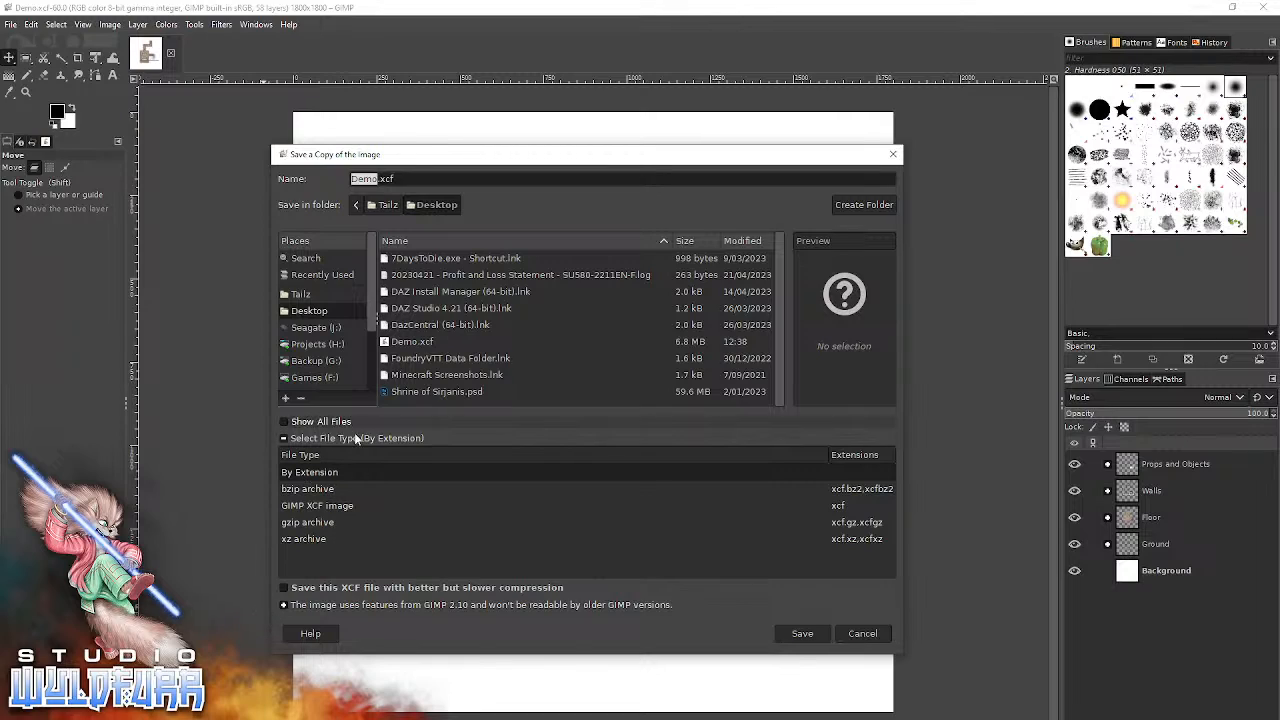
click(283, 440)
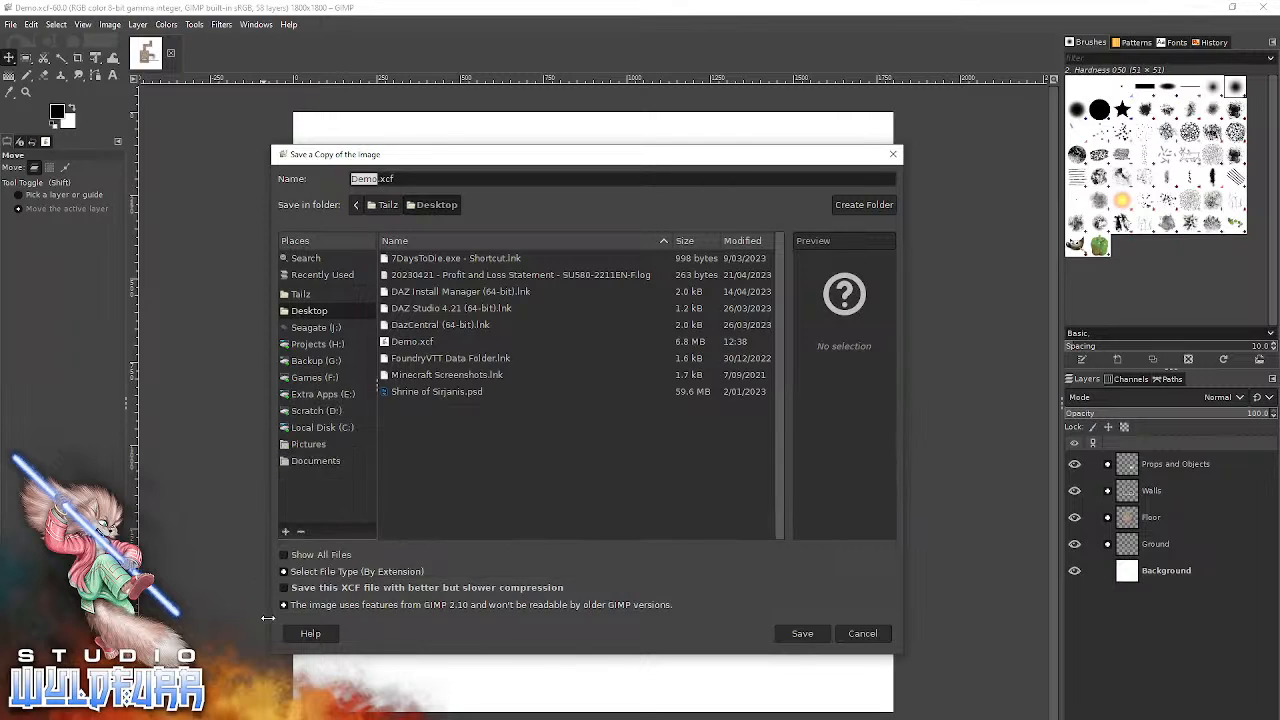
click(290, 558)
click(282, 556)
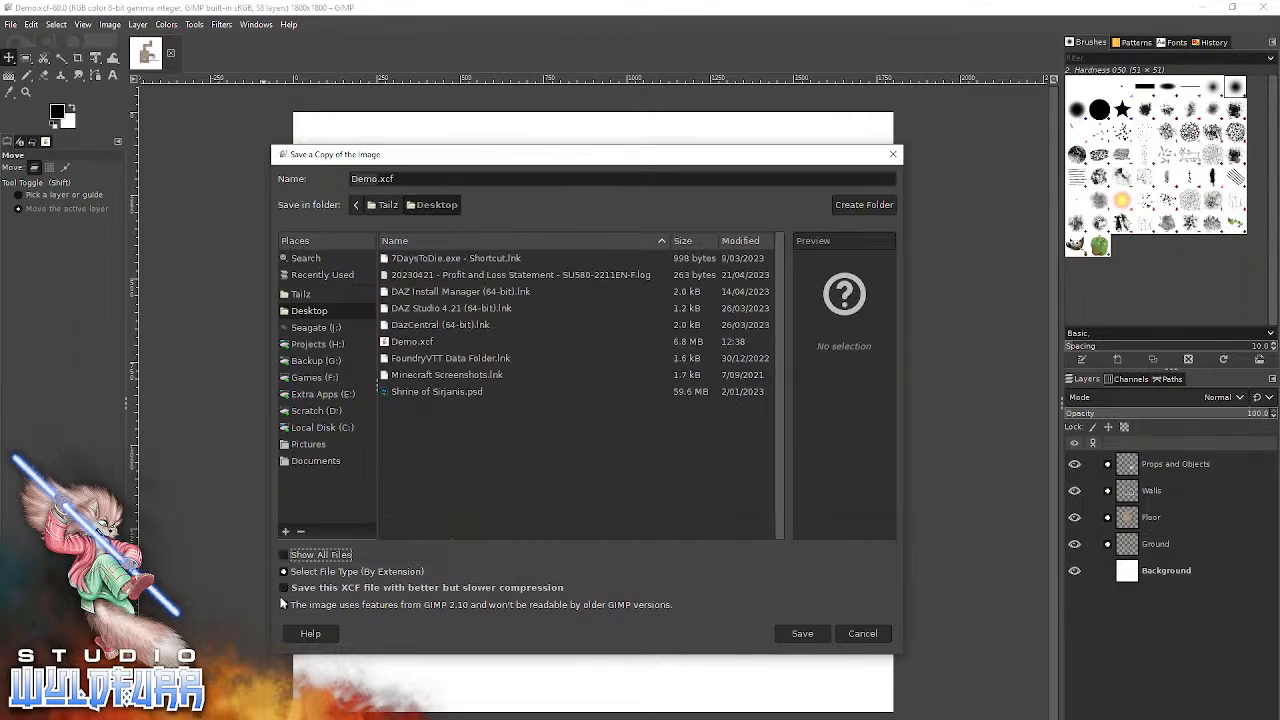
click(893, 153)
Start exporting the map to the Desktop as Demo.jpg, using the JPEG image file type.
click(10, 24)
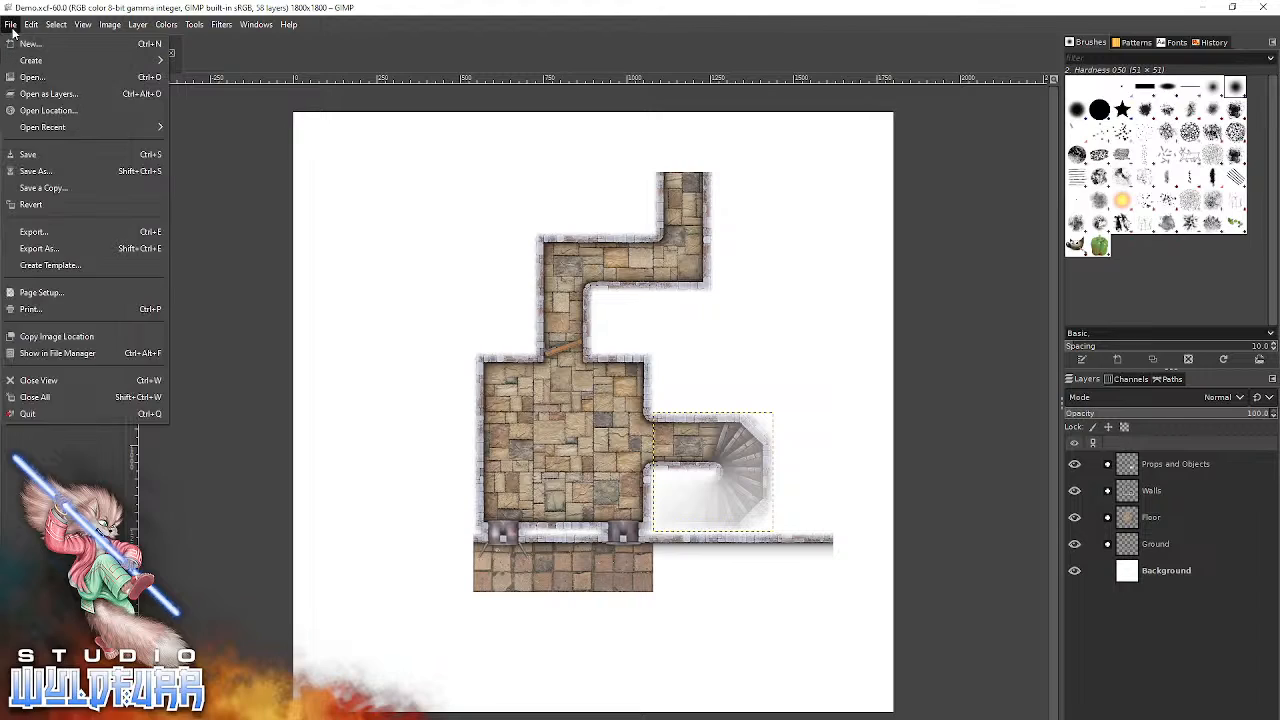
click(49, 248)
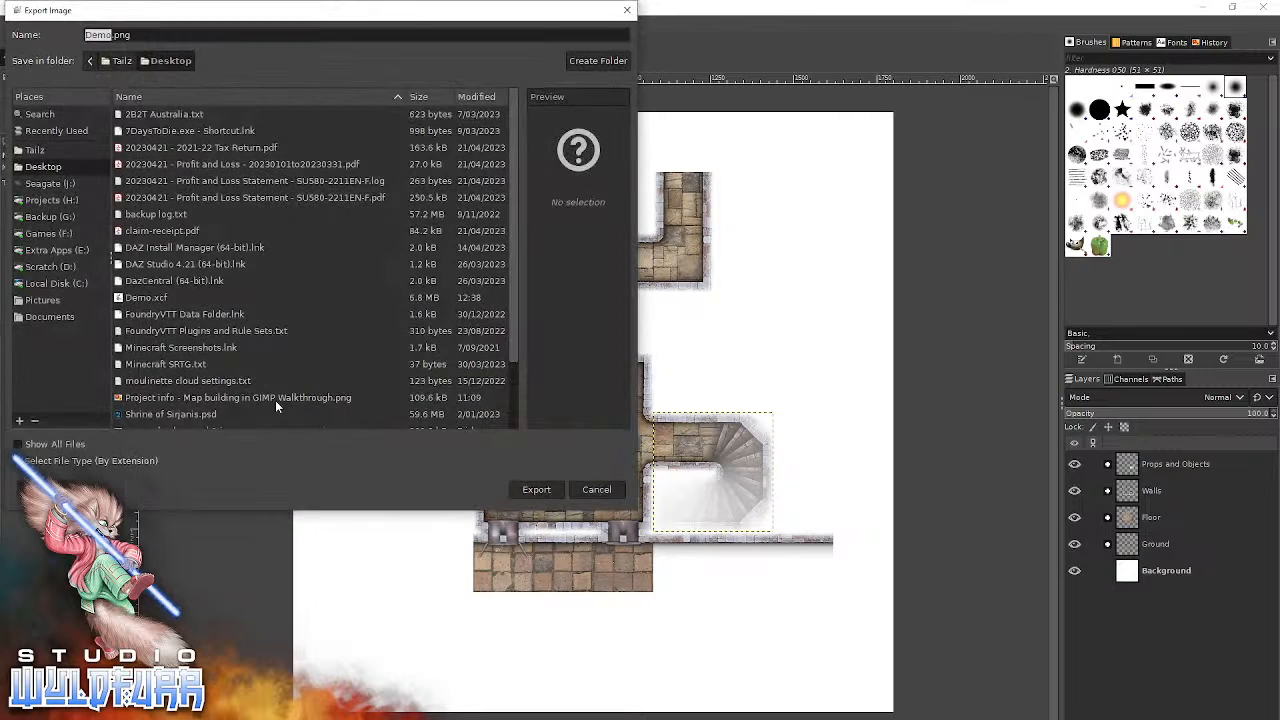
click(60, 461)
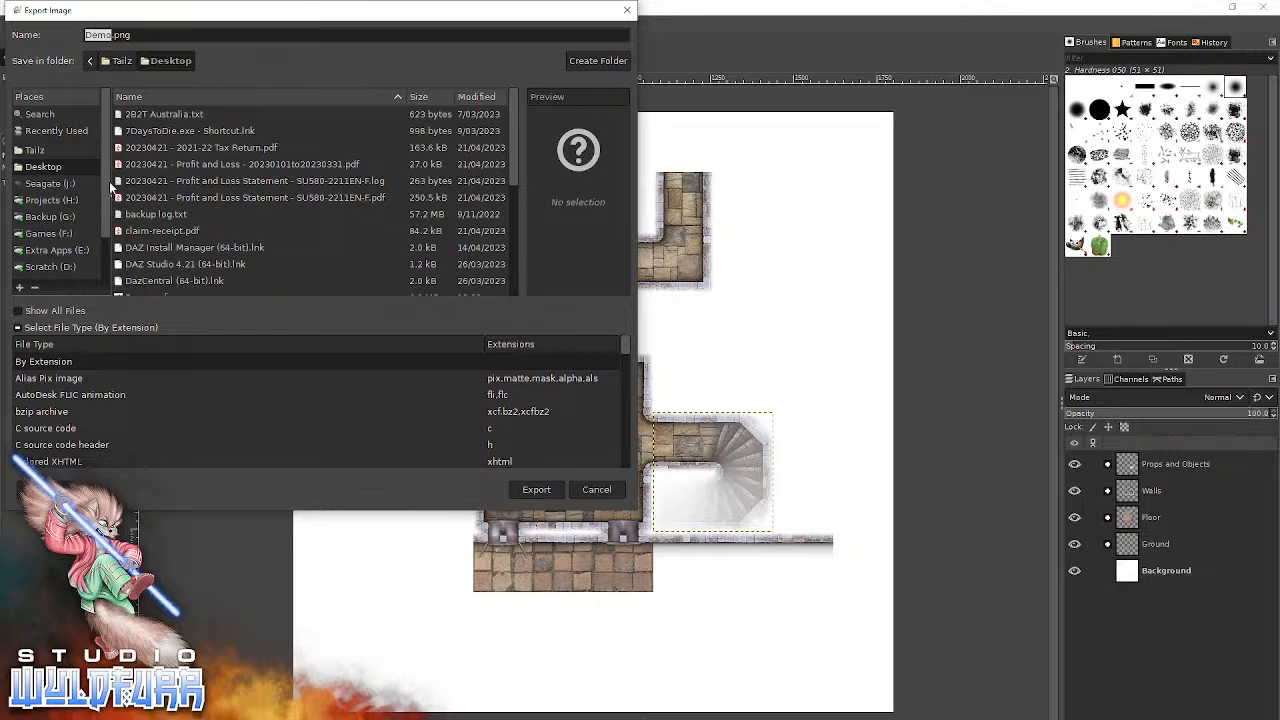
drag(110, 18, 388, 172)
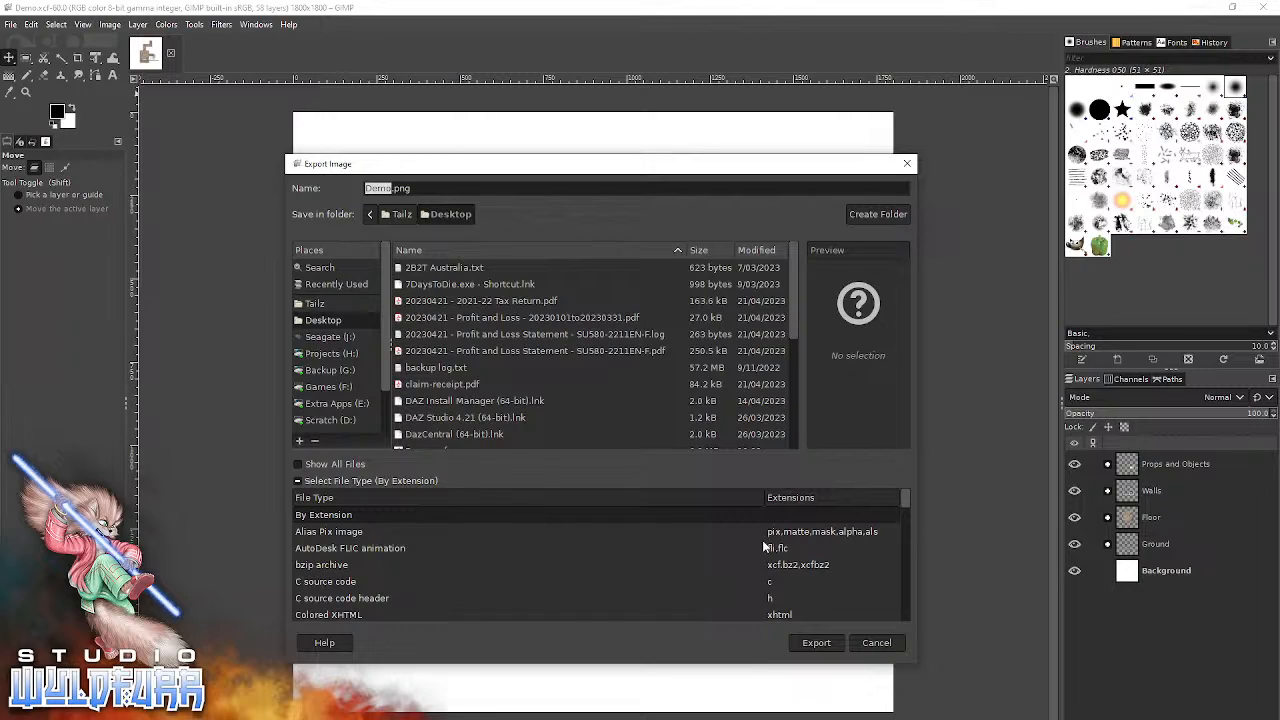
scroll(442, 570, down, 5)
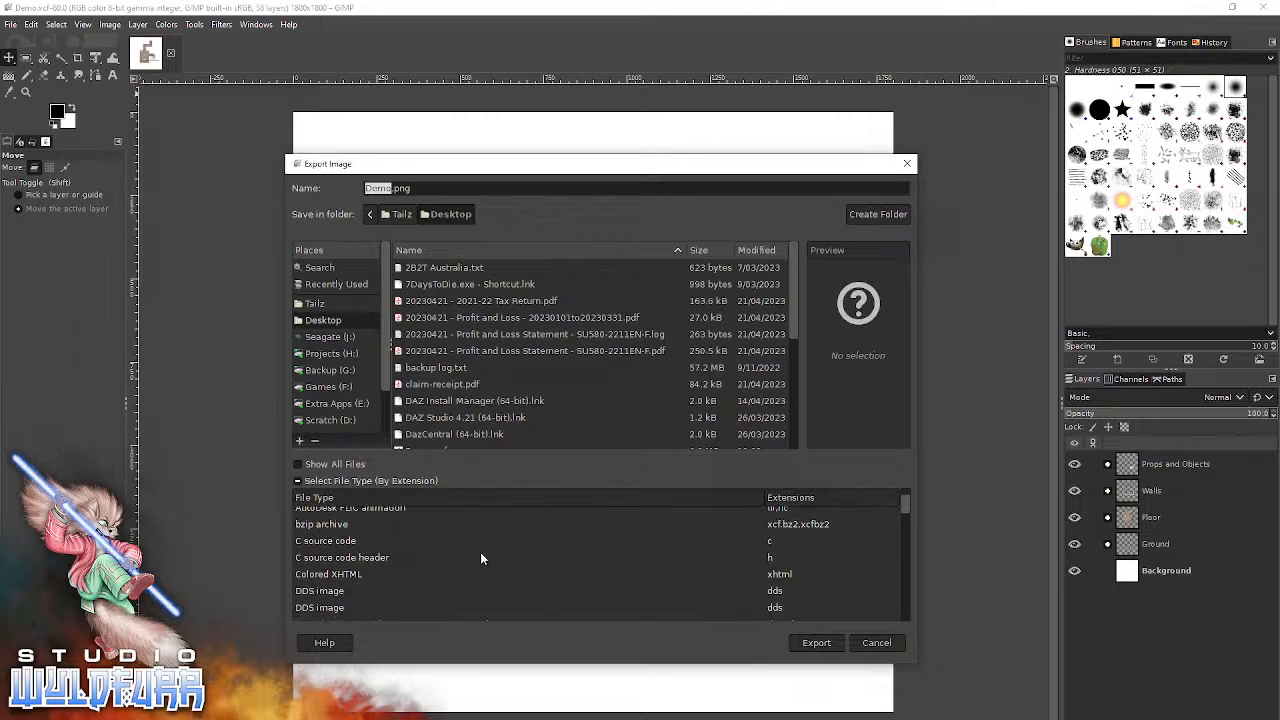
scroll(552, 542, down, 5)
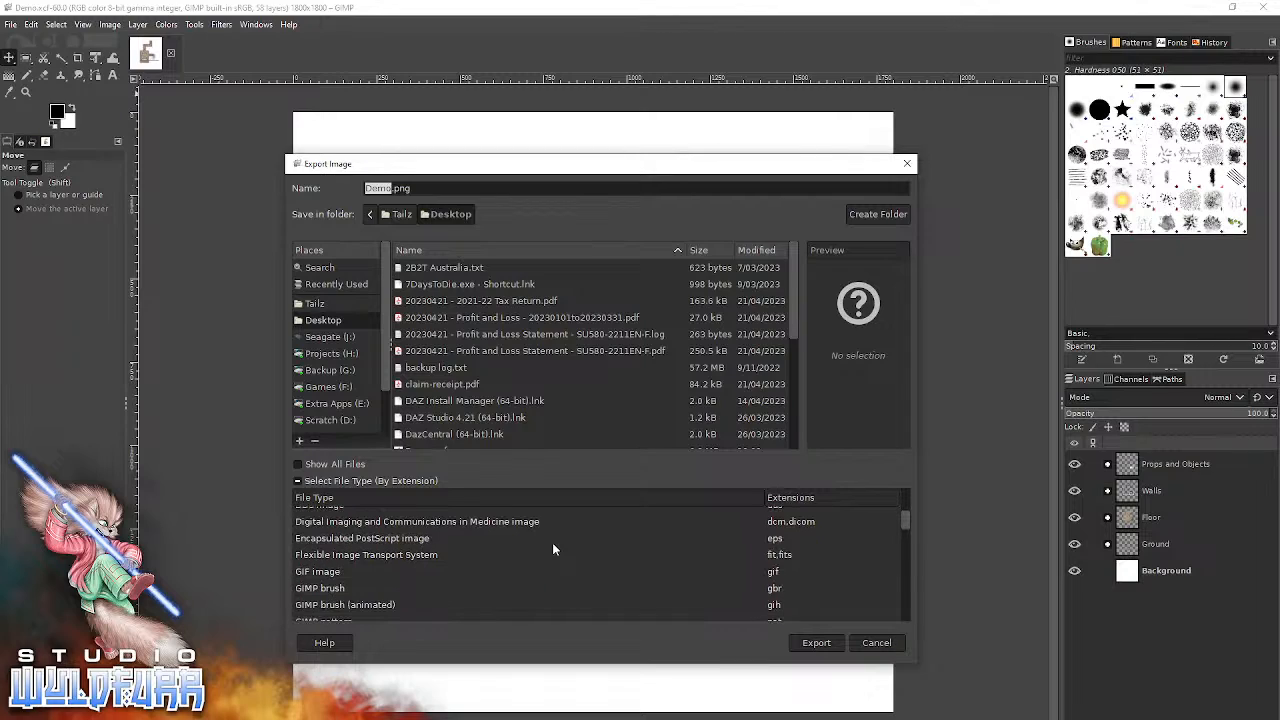
scroll(552, 549, down, 1)
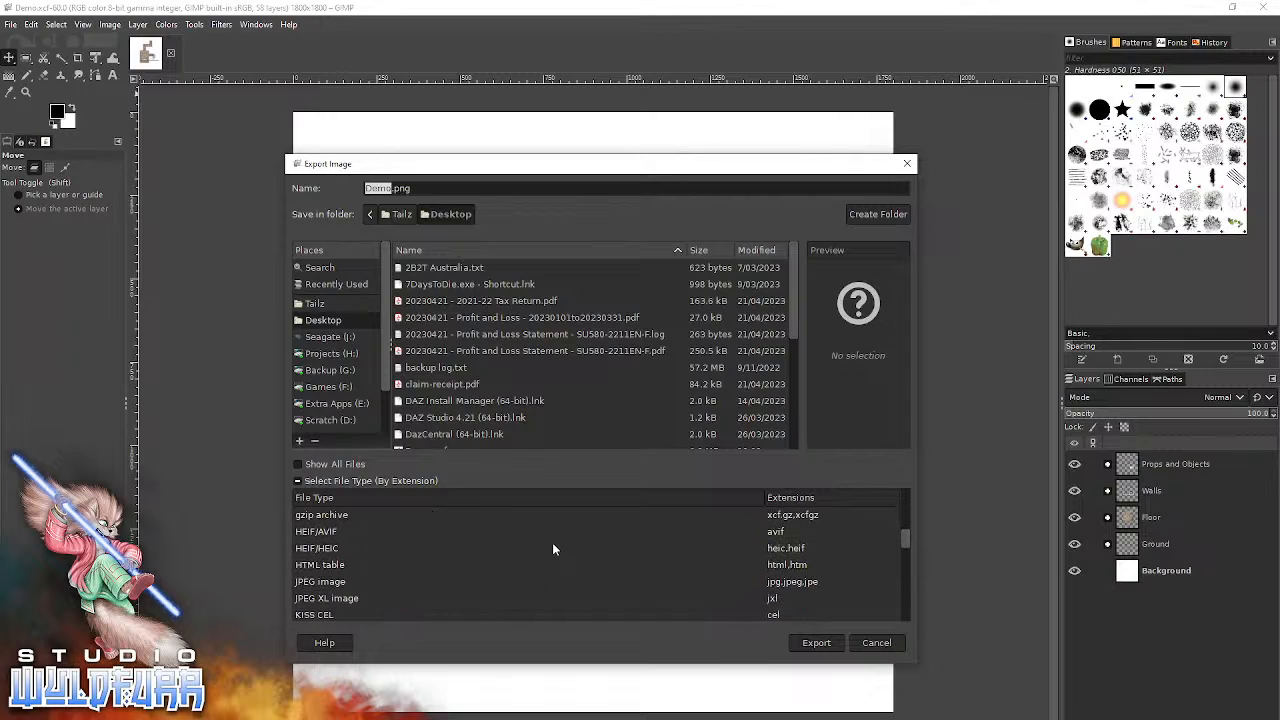
click(802, 584)
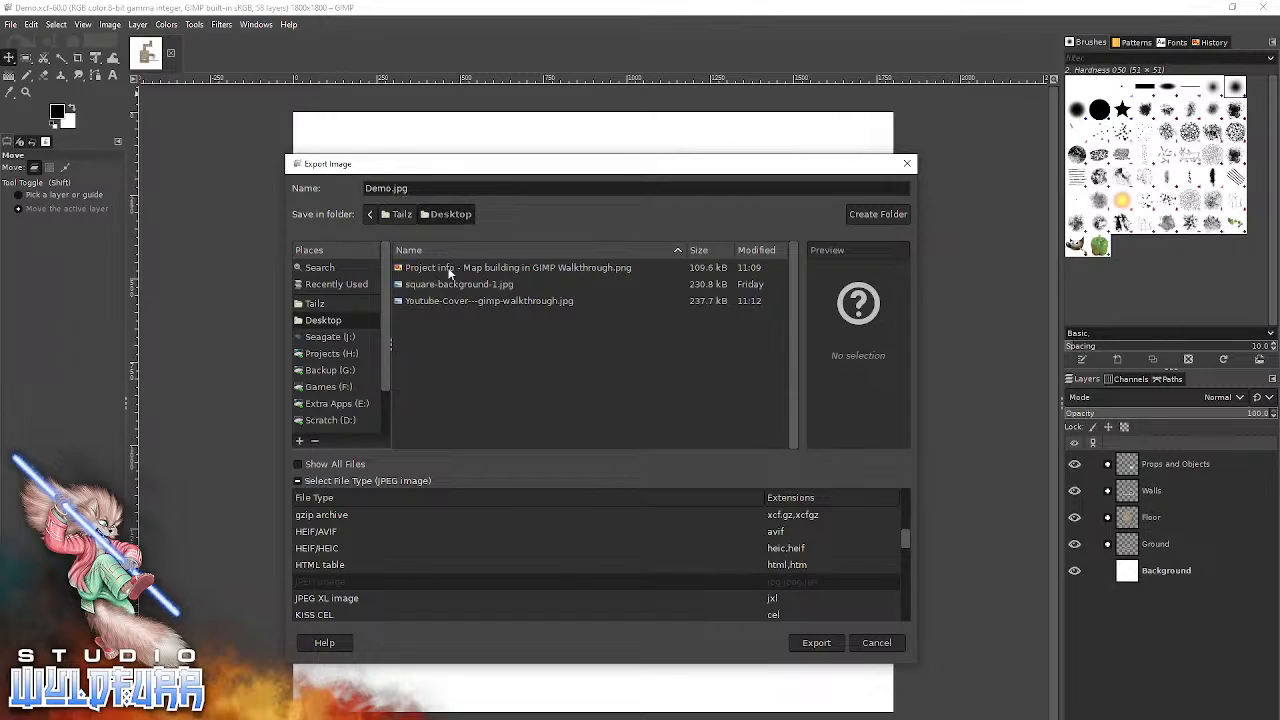
click(812, 643)
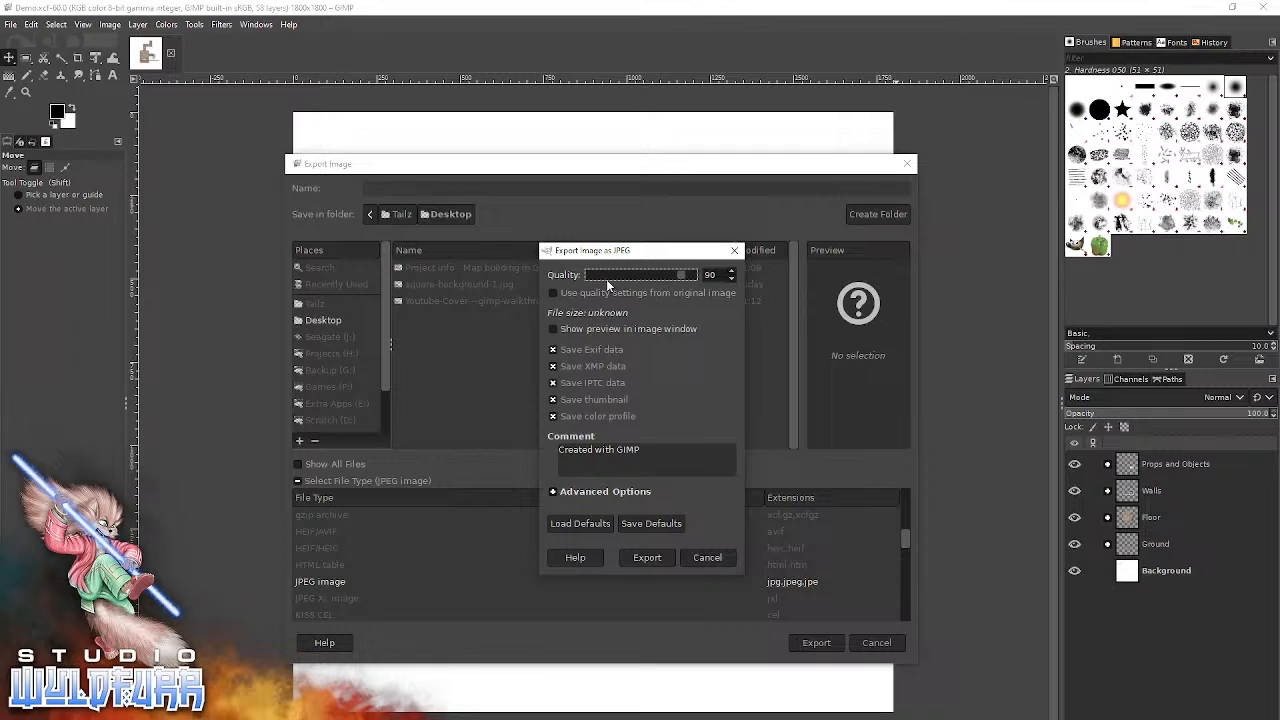
Try reducing the JPEG export quality to 50 and to 9.
drag(655, 258, 635, 275)
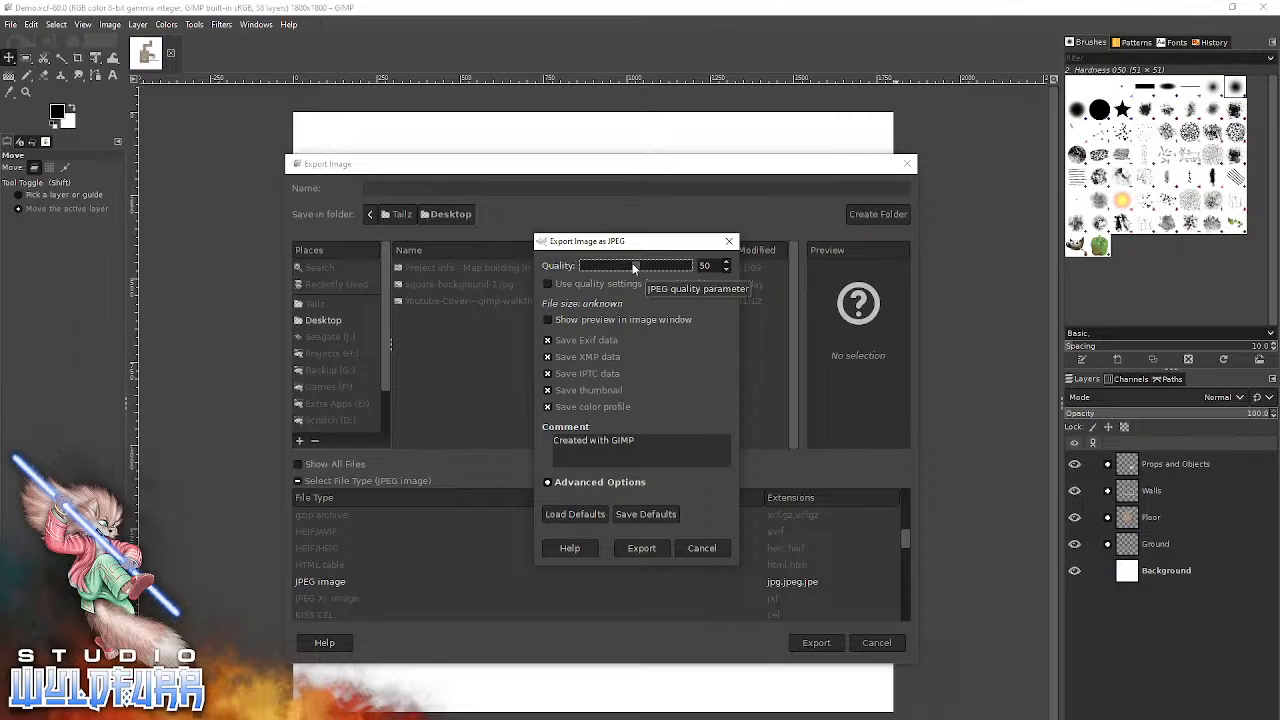
drag(638, 266, 593, 268)
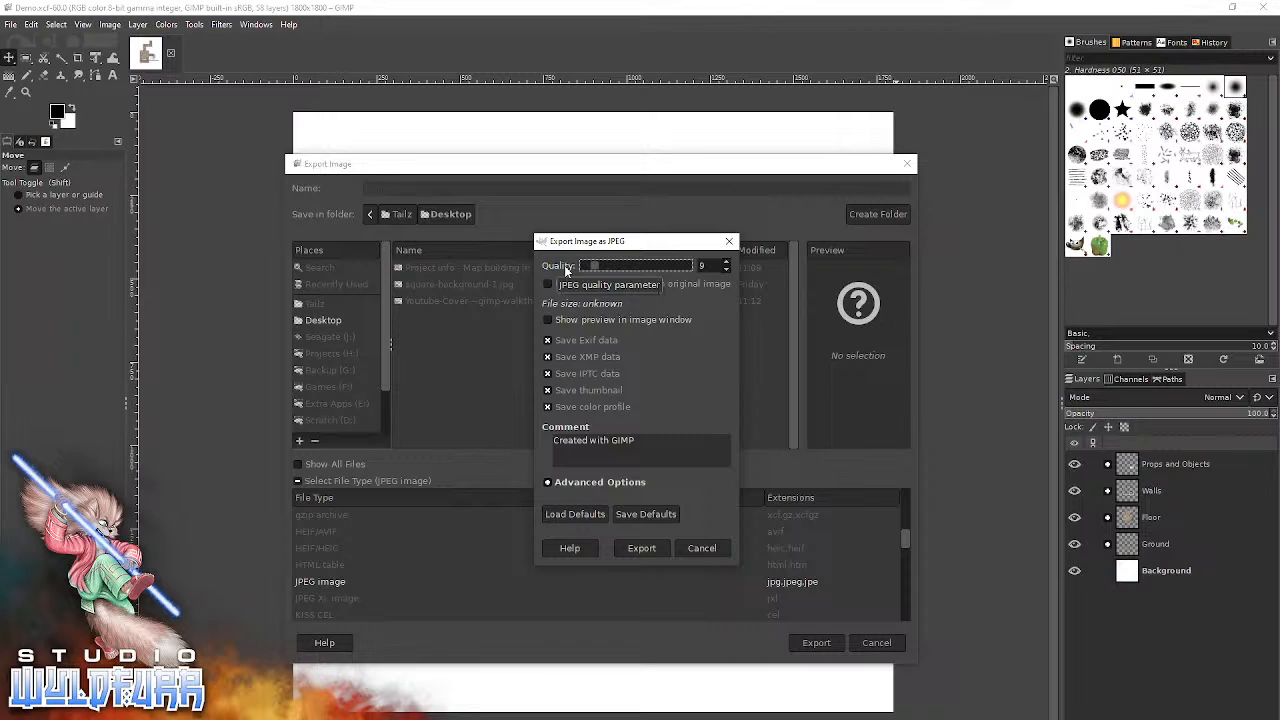
drag(595, 267, 655, 281)
Set the JPEG quality to 65 and export the image.
click(706, 266)
text(65)
key(Tab)
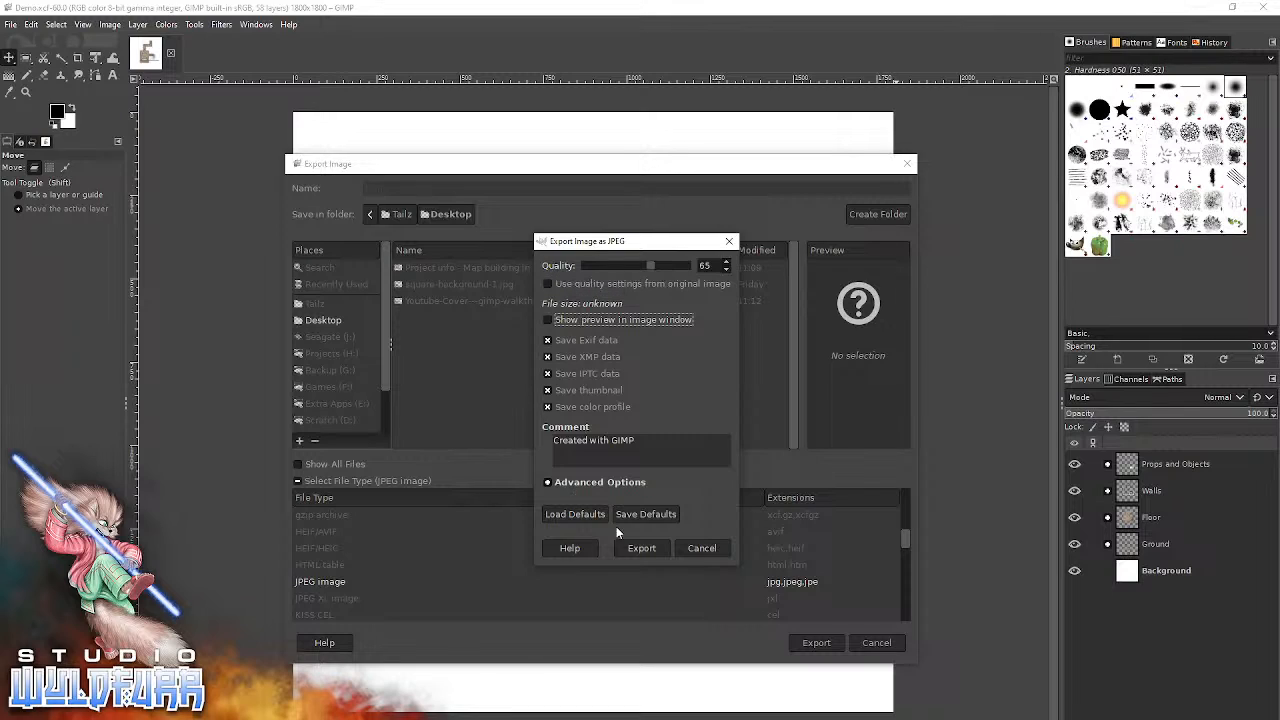
click(641, 548)
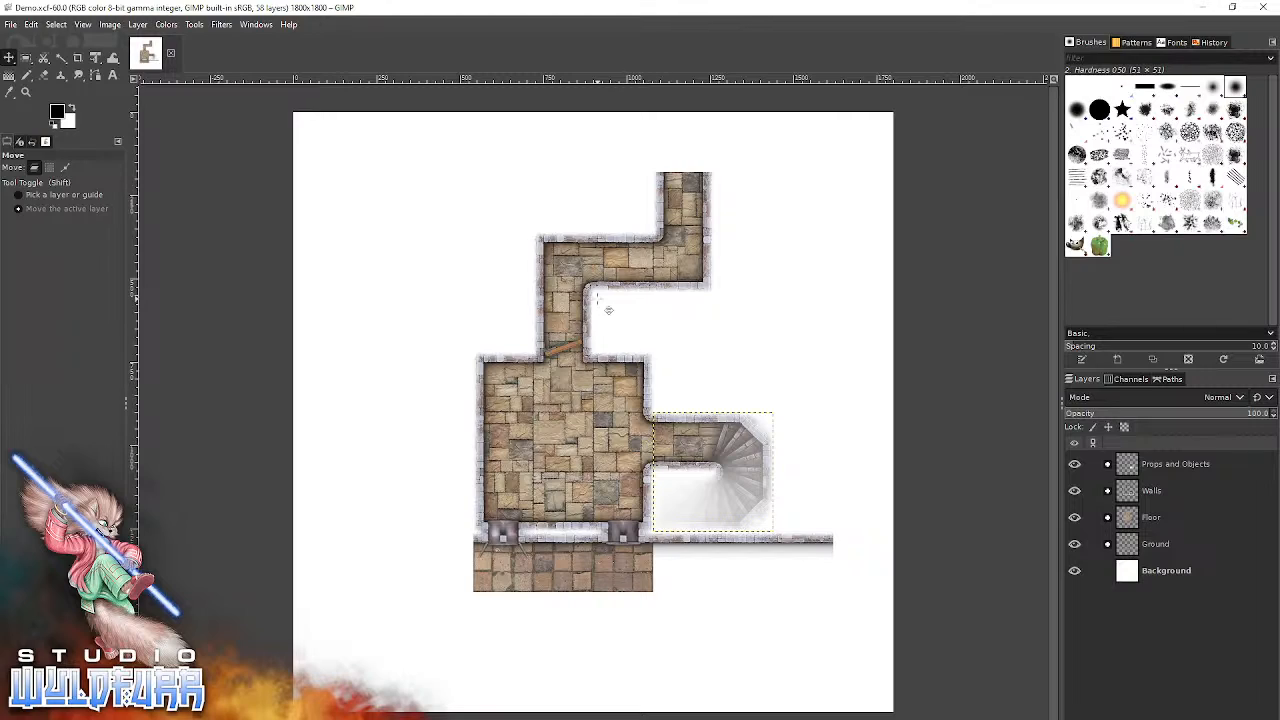
Start exporting the map to the Desktop as Demo.webp, using the WebP image file type.
click(10, 25)
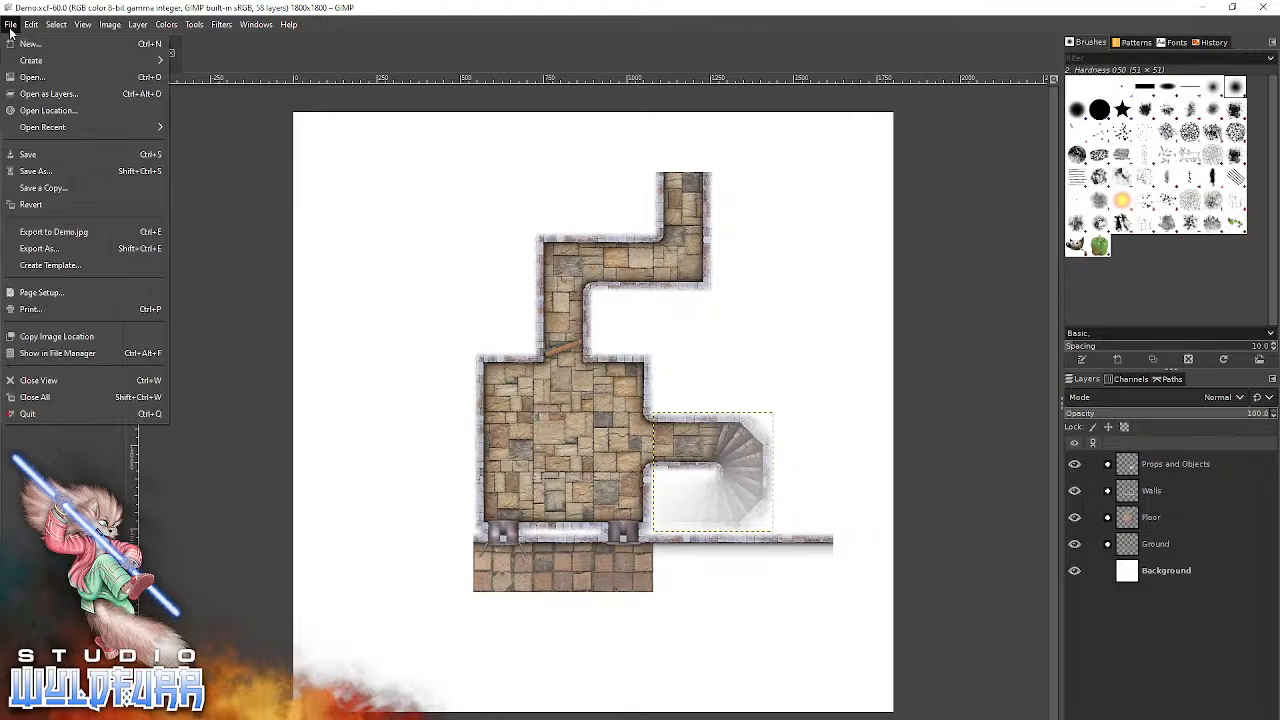
click(34, 249)
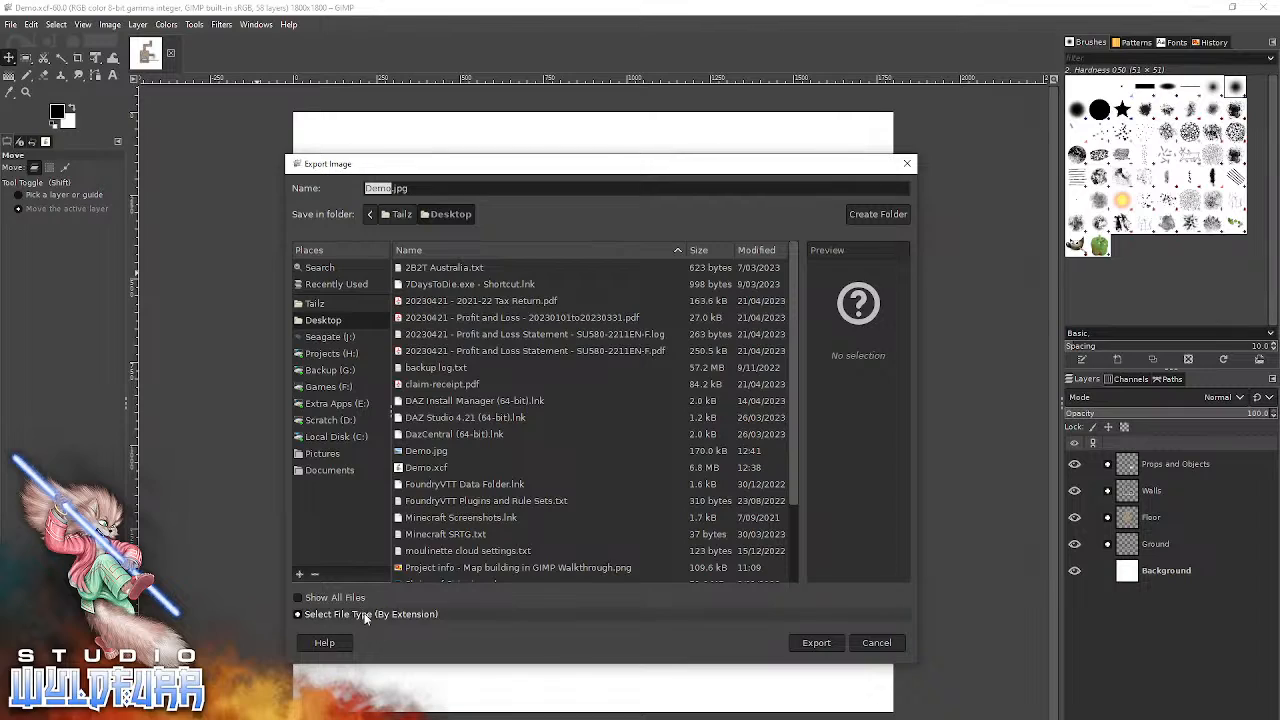
click(365, 614)
scroll(555, 568, down, 5)
scroll(560, 572, down, 10)
scroll(560, 575, down, 1)
scroll(560, 569, up, 3)
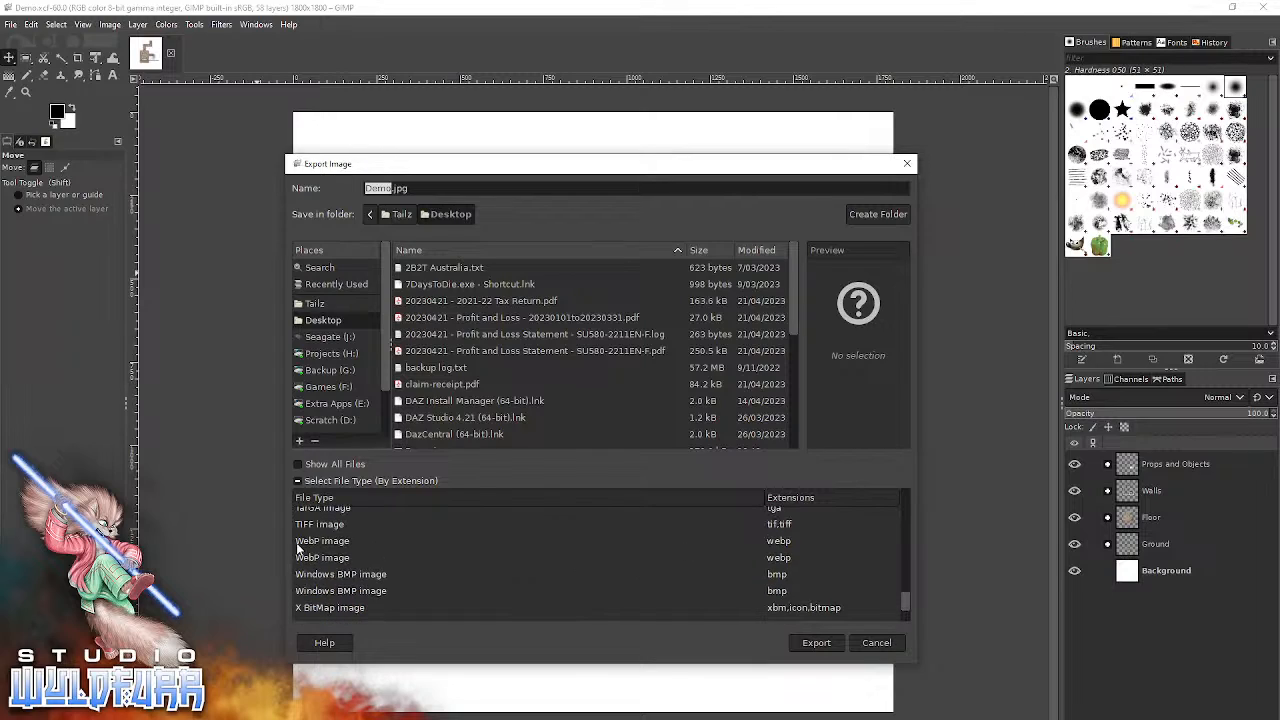
click(312, 540)
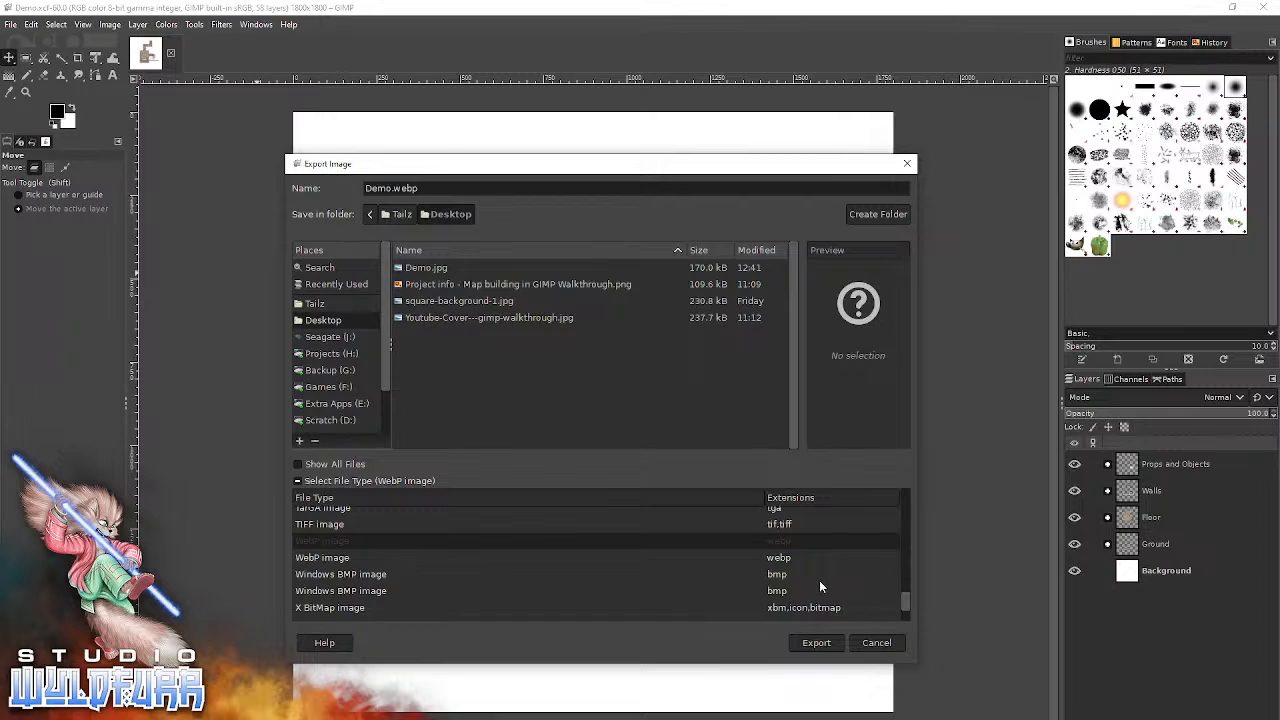
click(816, 643)
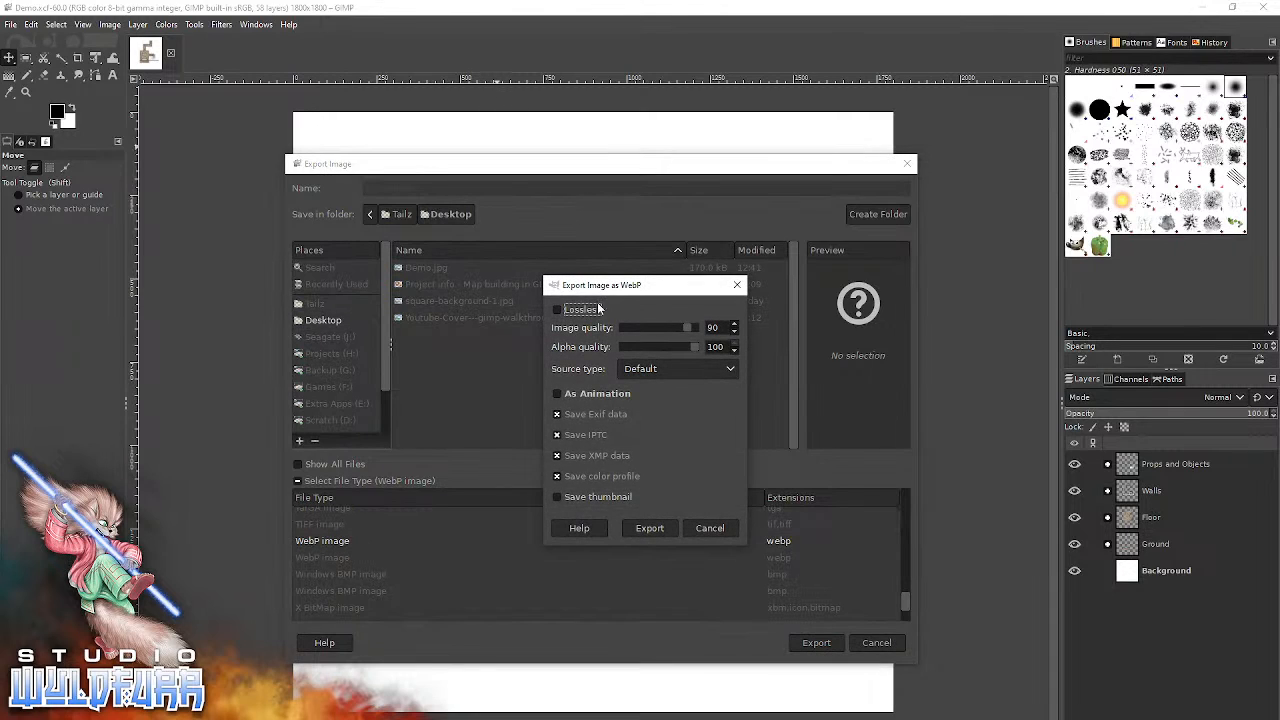
Set the WebP image quality to 65, keep lossless compression off, and export the image.
drag(624, 290, 612, 271)
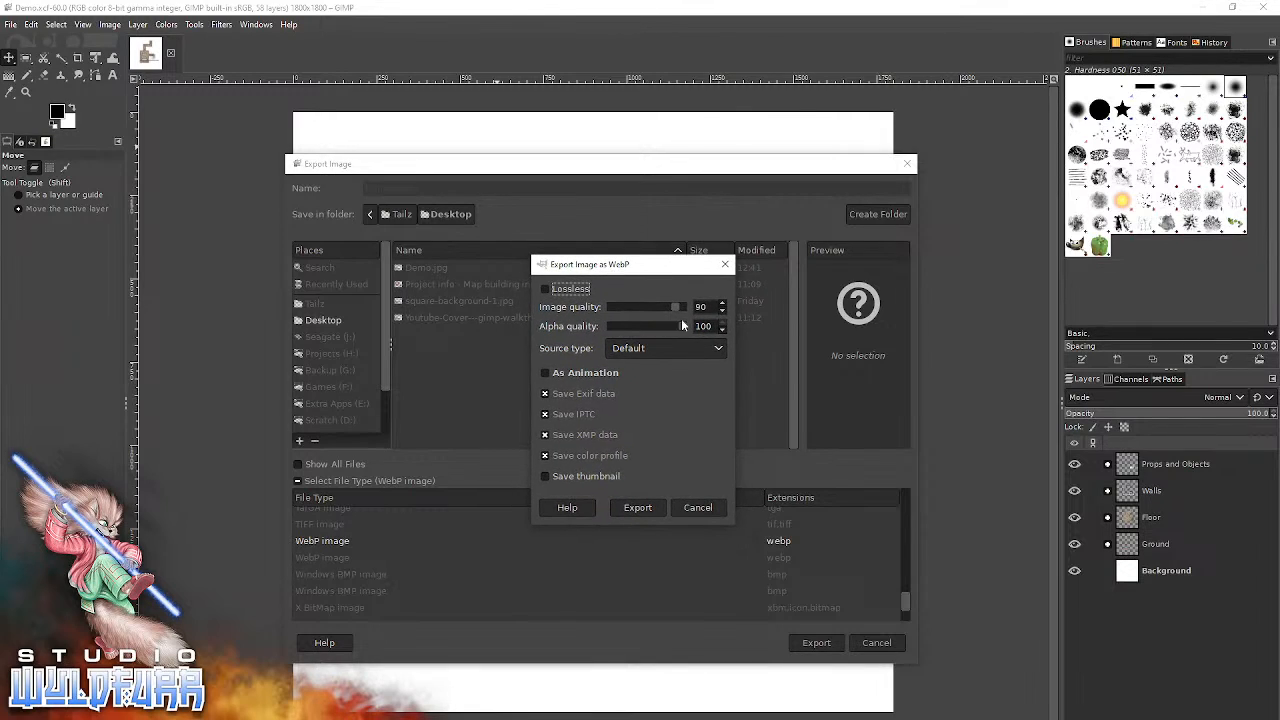
drag(679, 307, 622, 304)
text(65)
key(Tab)
click(546, 292)
click(546, 292)
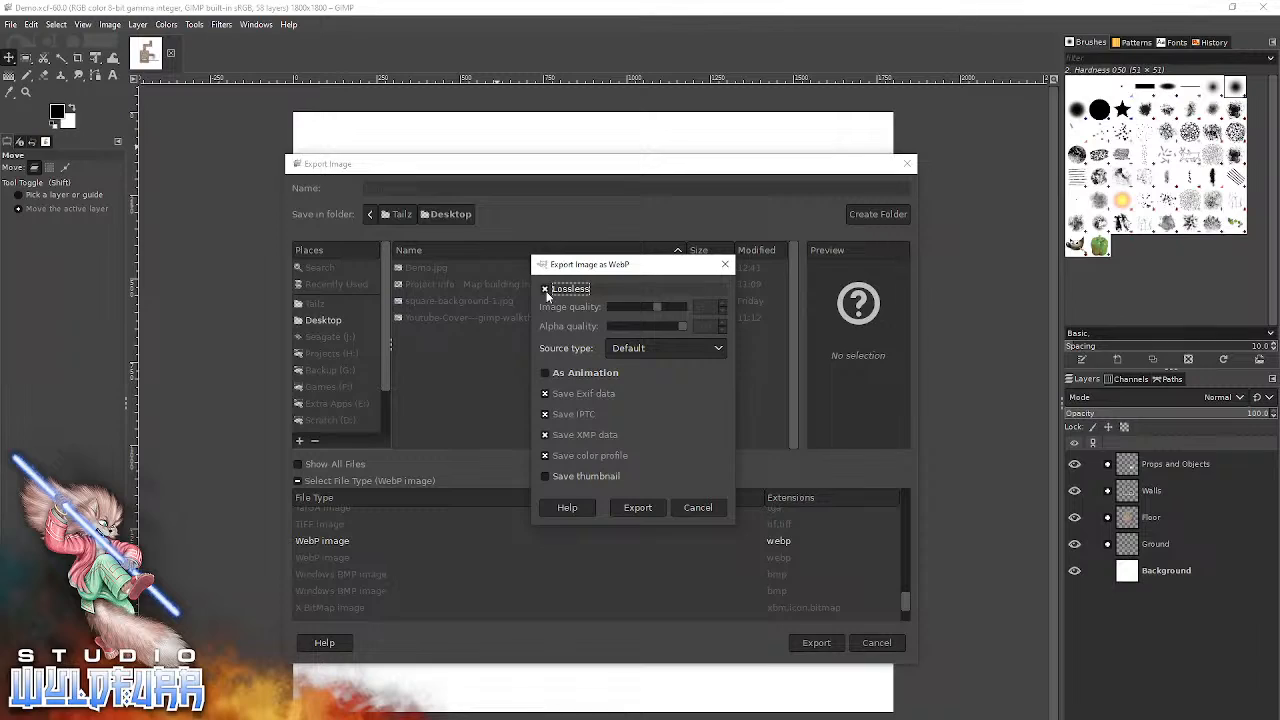
click(546, 291)
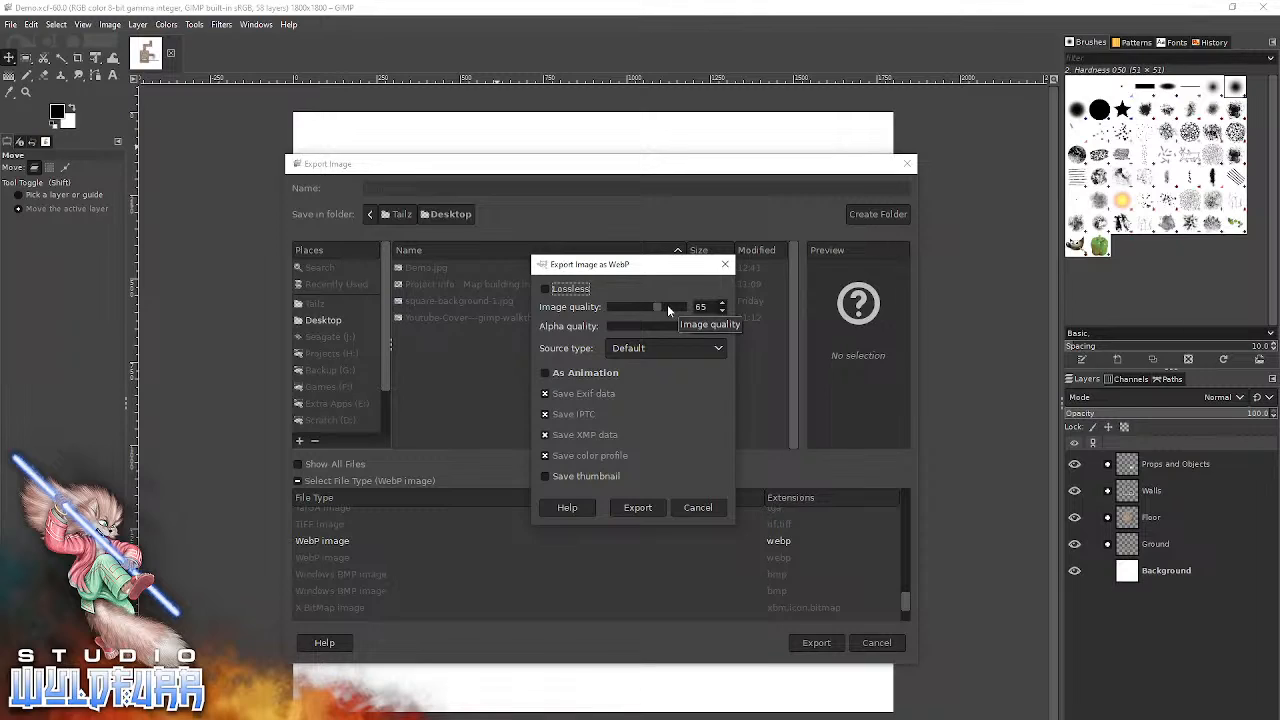
click(653, 502)
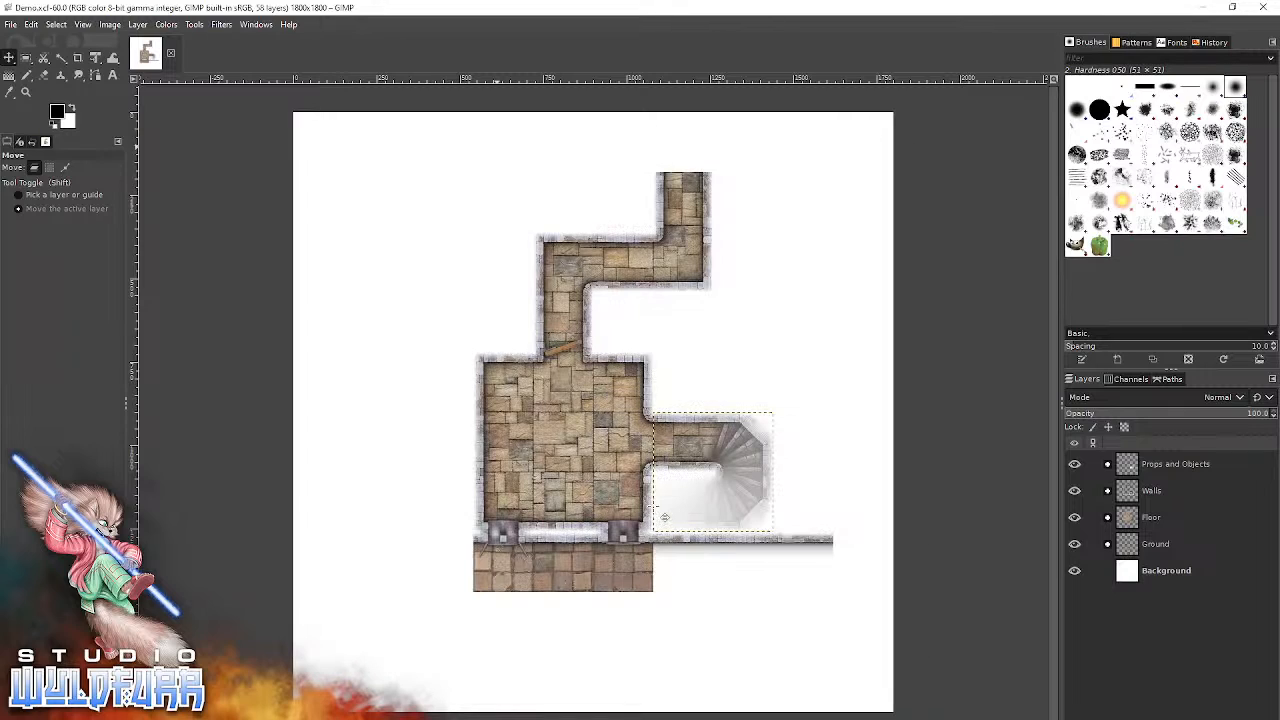